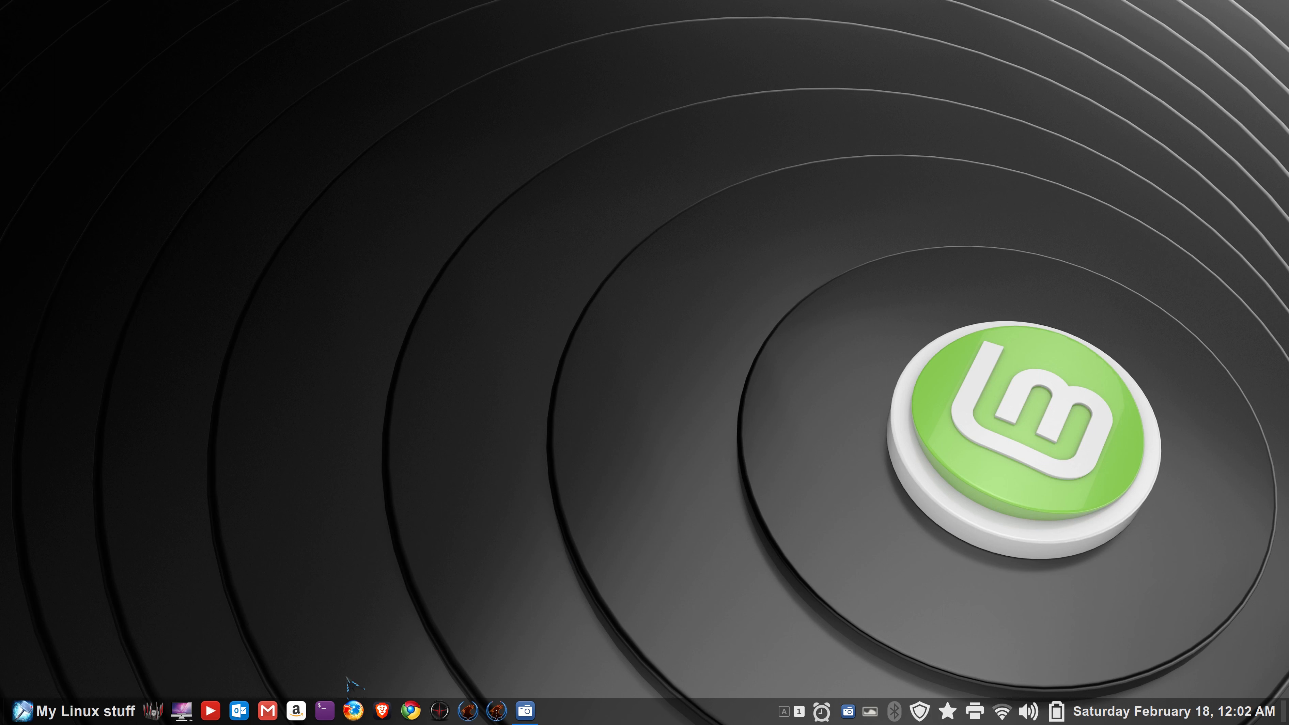
- Run neofetch in a terminal to check the Linux Mint version and Cinnamon desktop
left_click(324, 711)
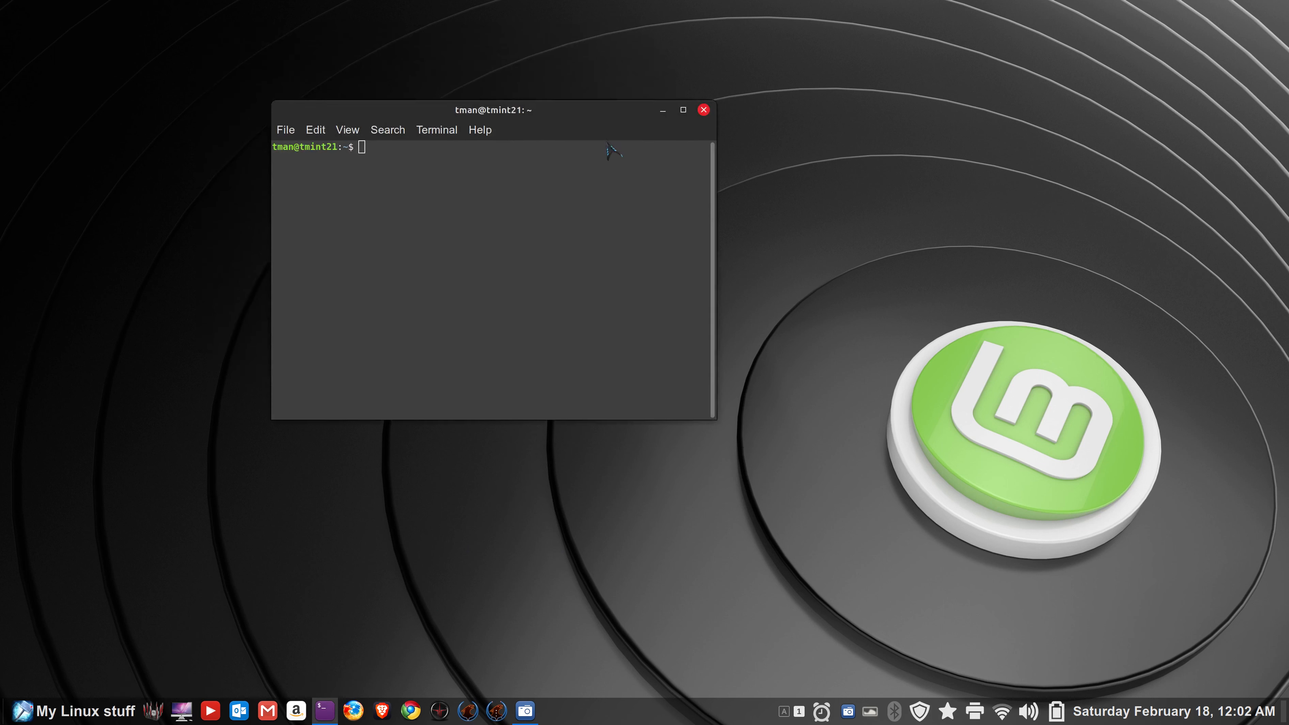
type("neofetch")
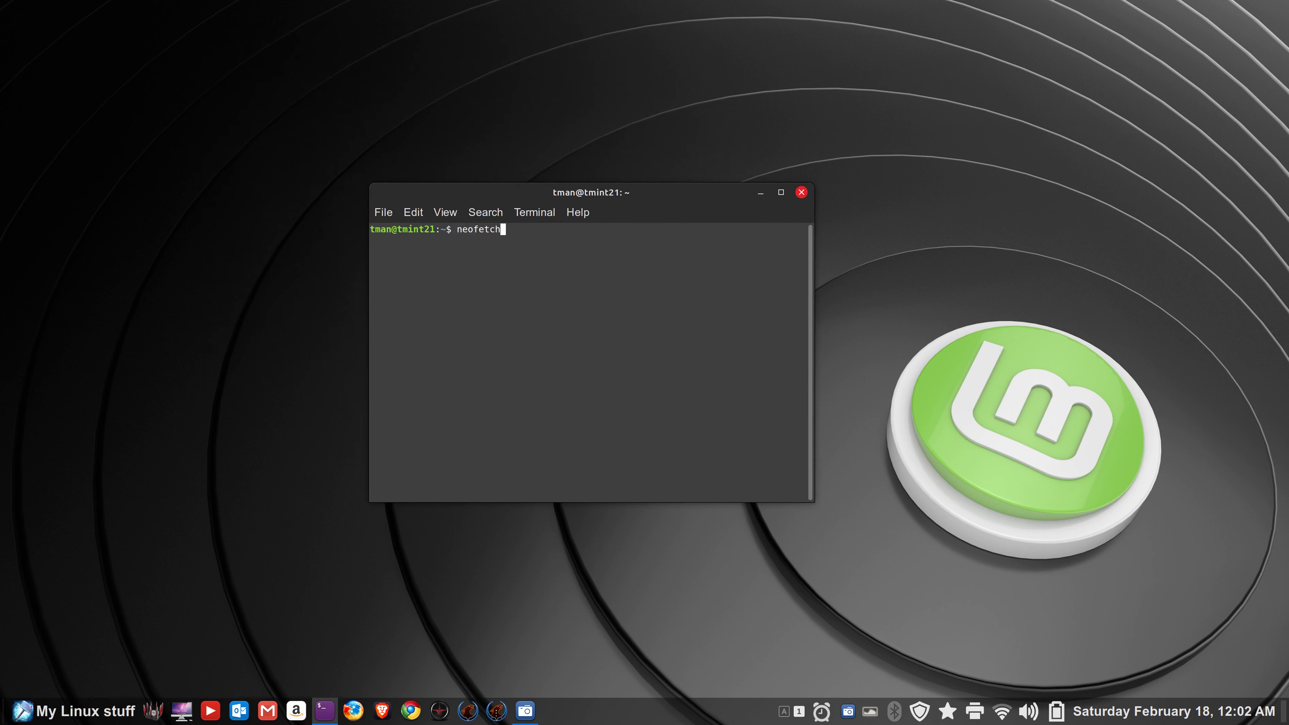
key("Return")
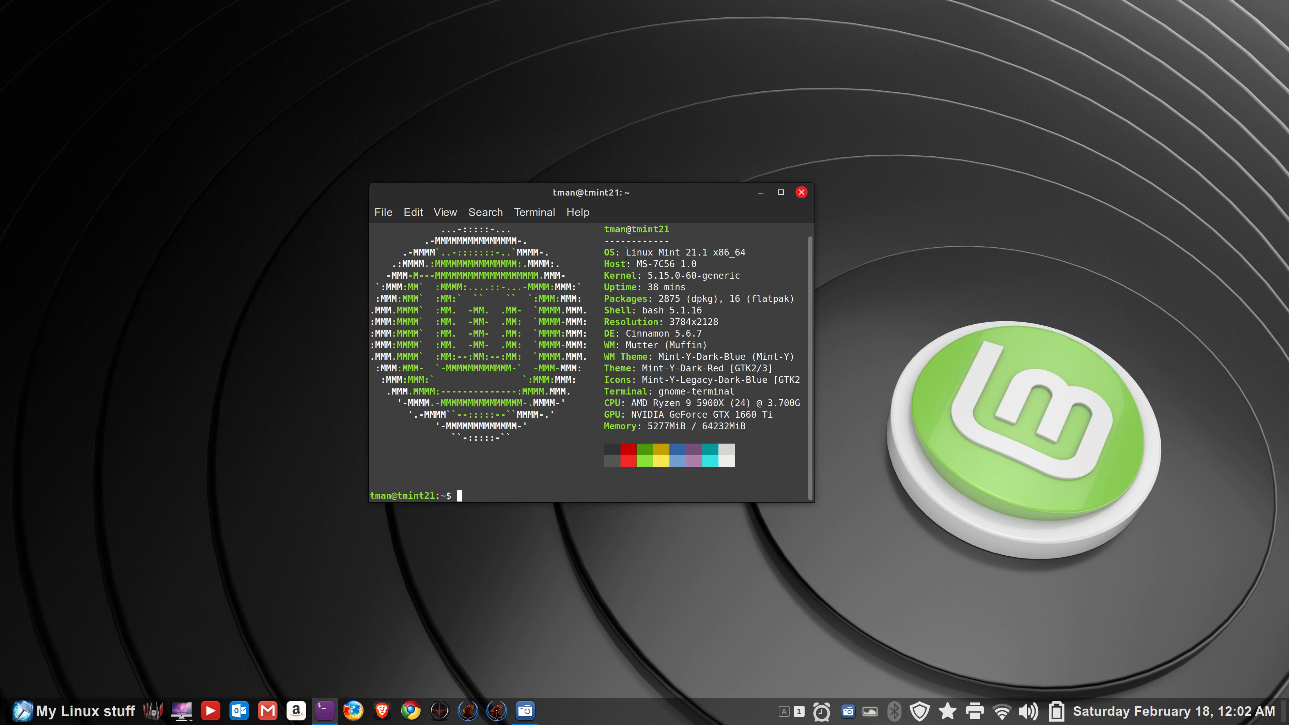
left_click_drag(626, 252, 708, 252)
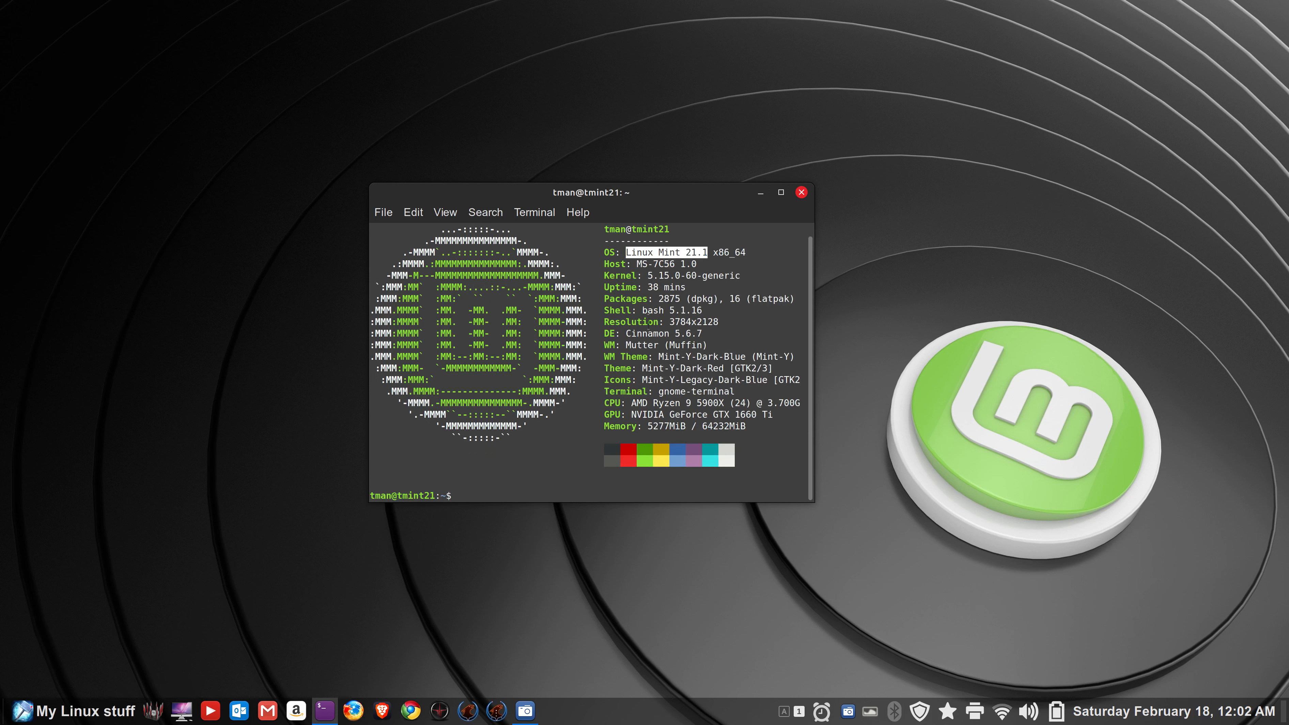
left_click_drag(627, 334, 673, 334)
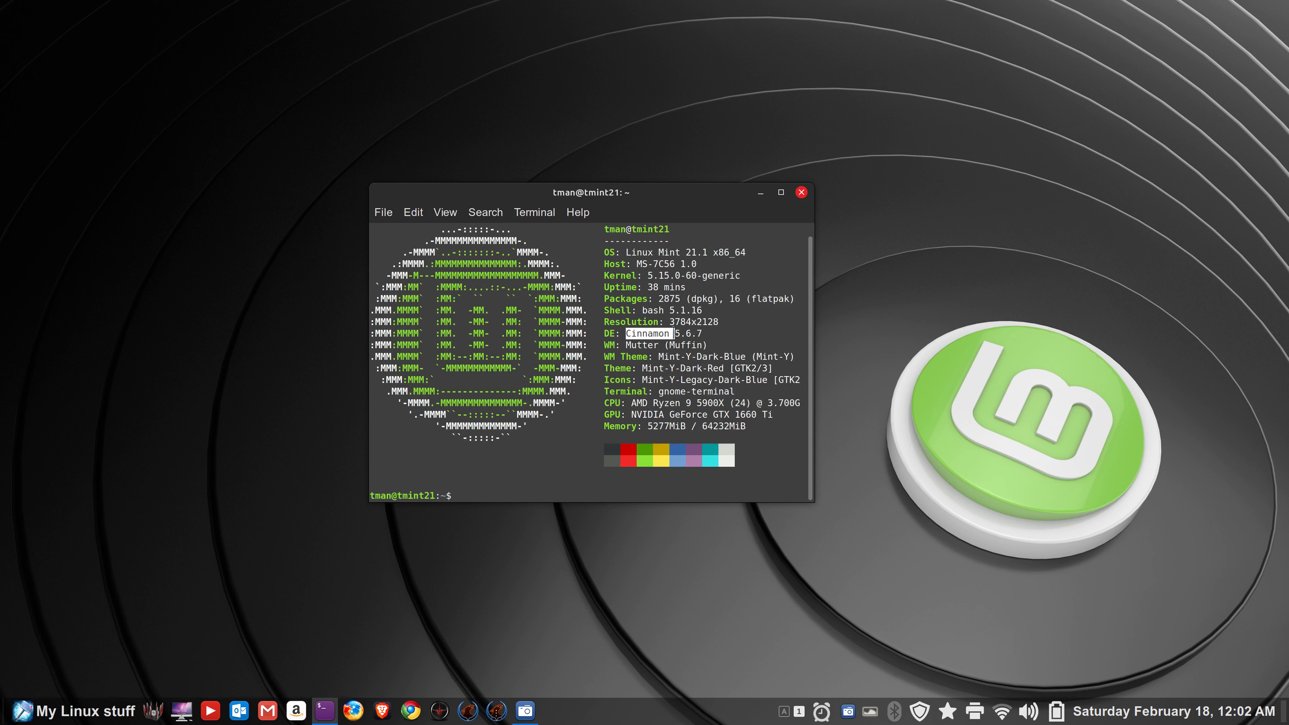
left_click(801, 192)
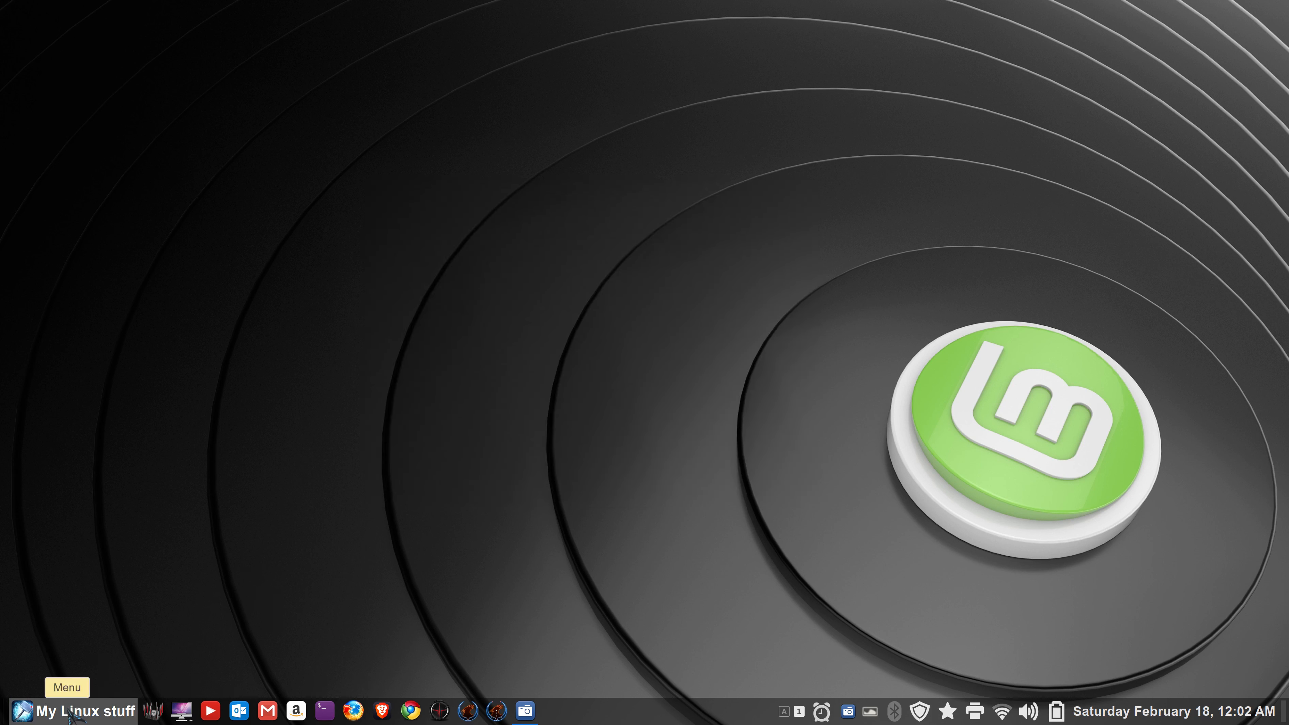
- Launch Web Apps from the application menu and move its window to mid-screen
left_click(51, 711)
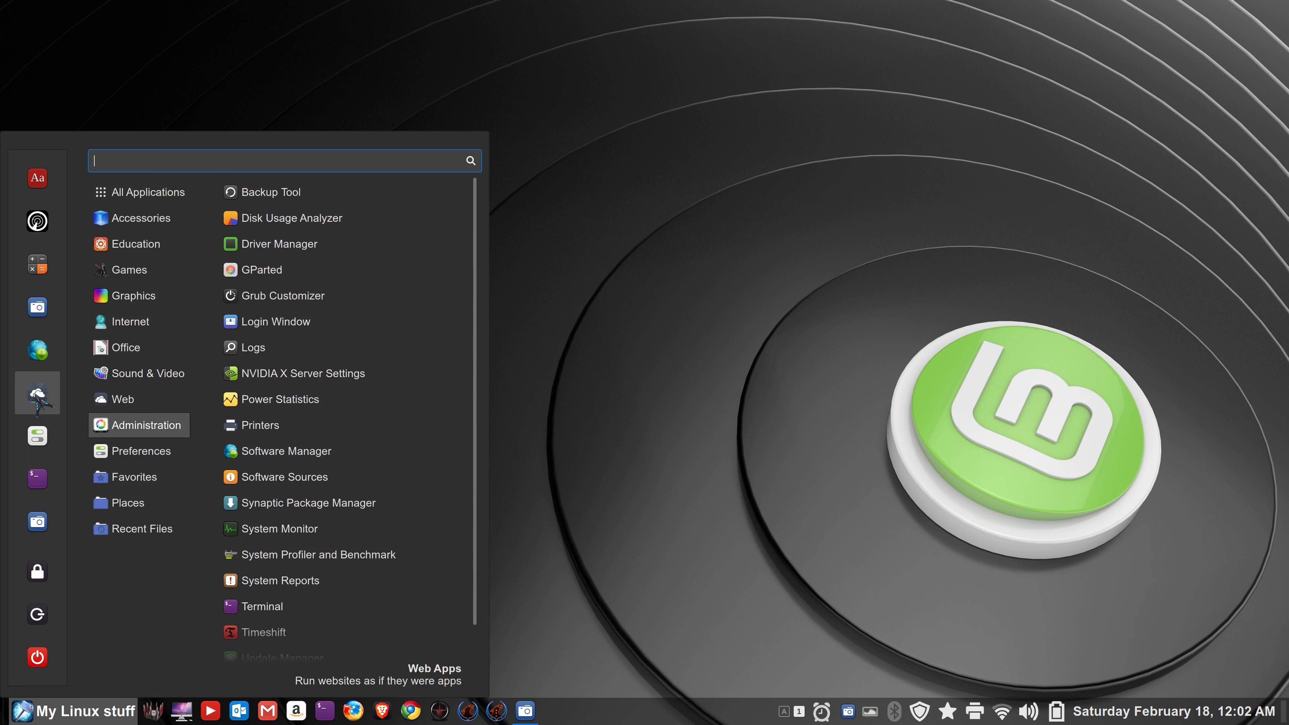
mouse_move(117, 325)
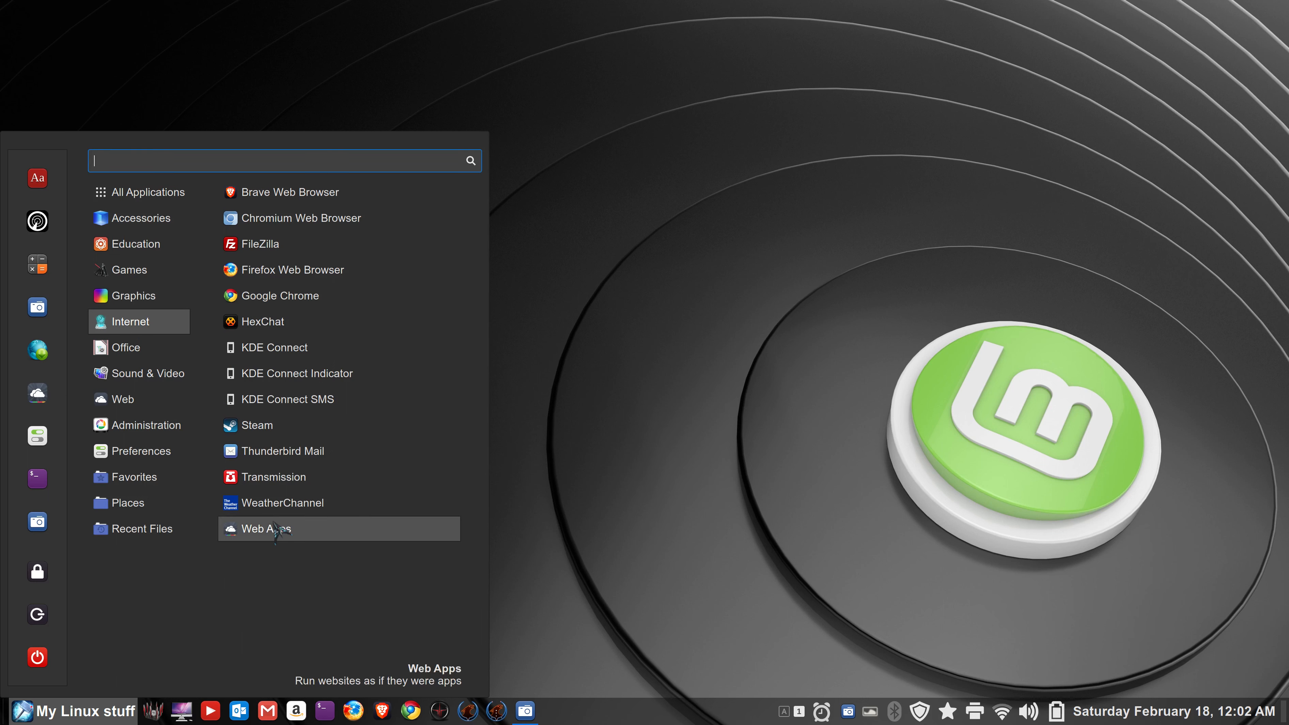
left_click(37, 393)
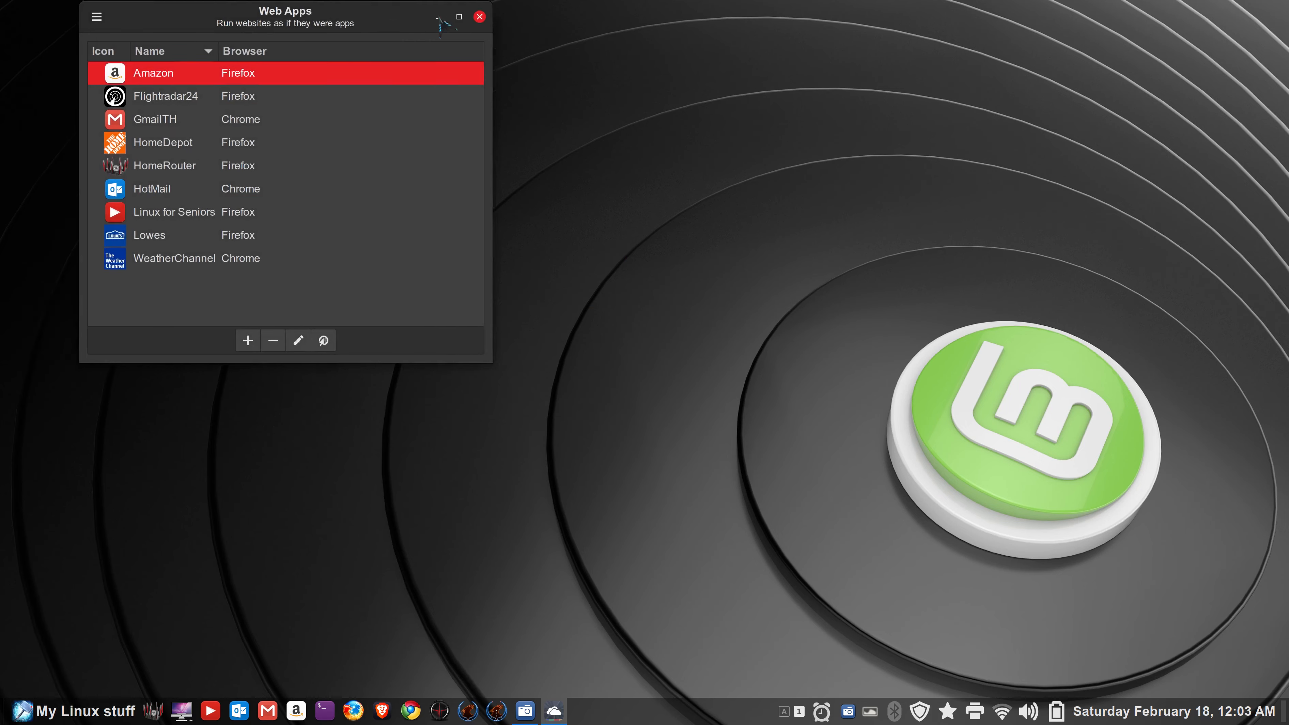
left_click_drag(324, 17, 634, 155)
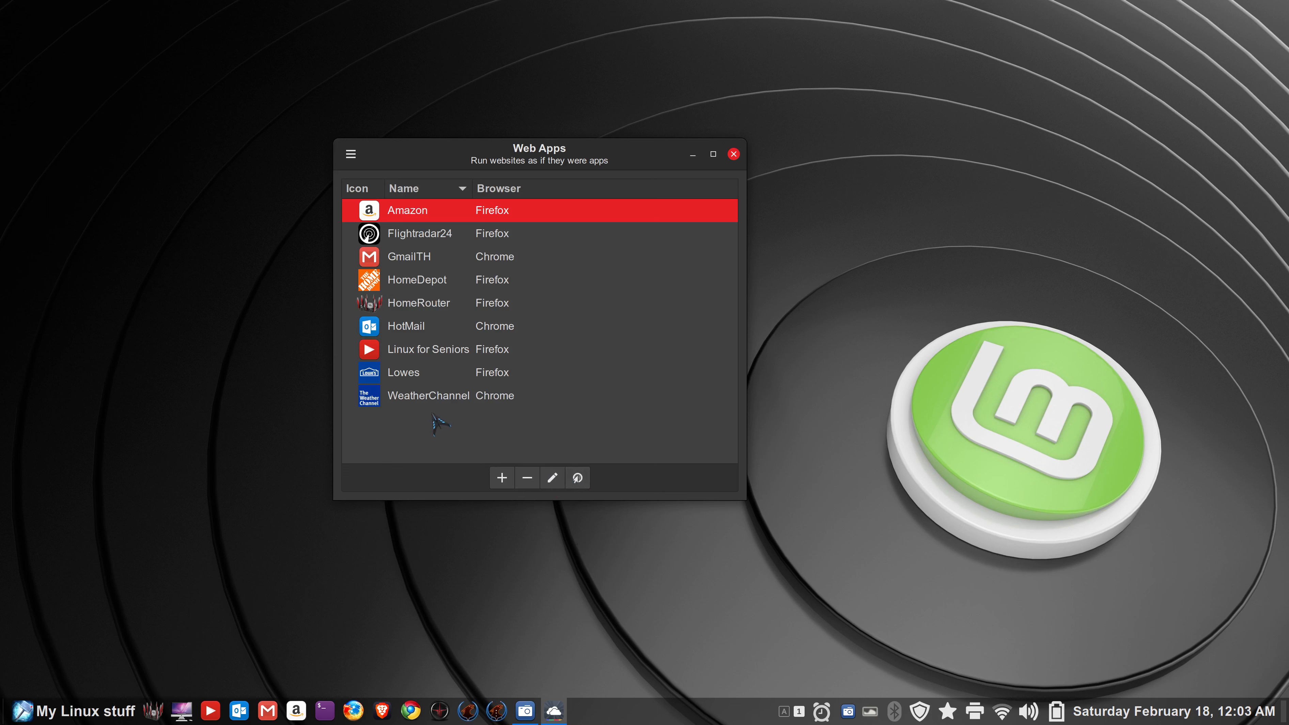
- View the Web Apps keyboard shortcuts overview from the main menu, then close it
left_click(356, 156)
left_click(404, 185)
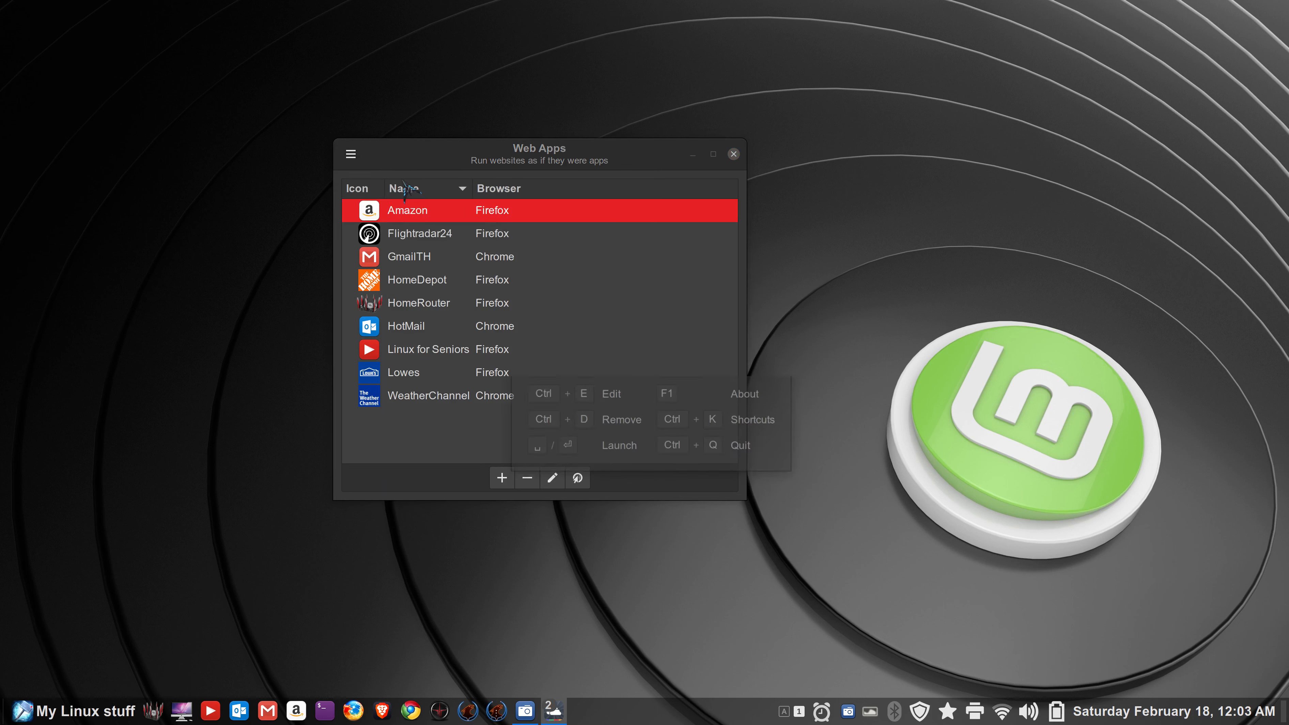
left_click_drag(655, 304, 916, 212)
left_click(1046, 214)
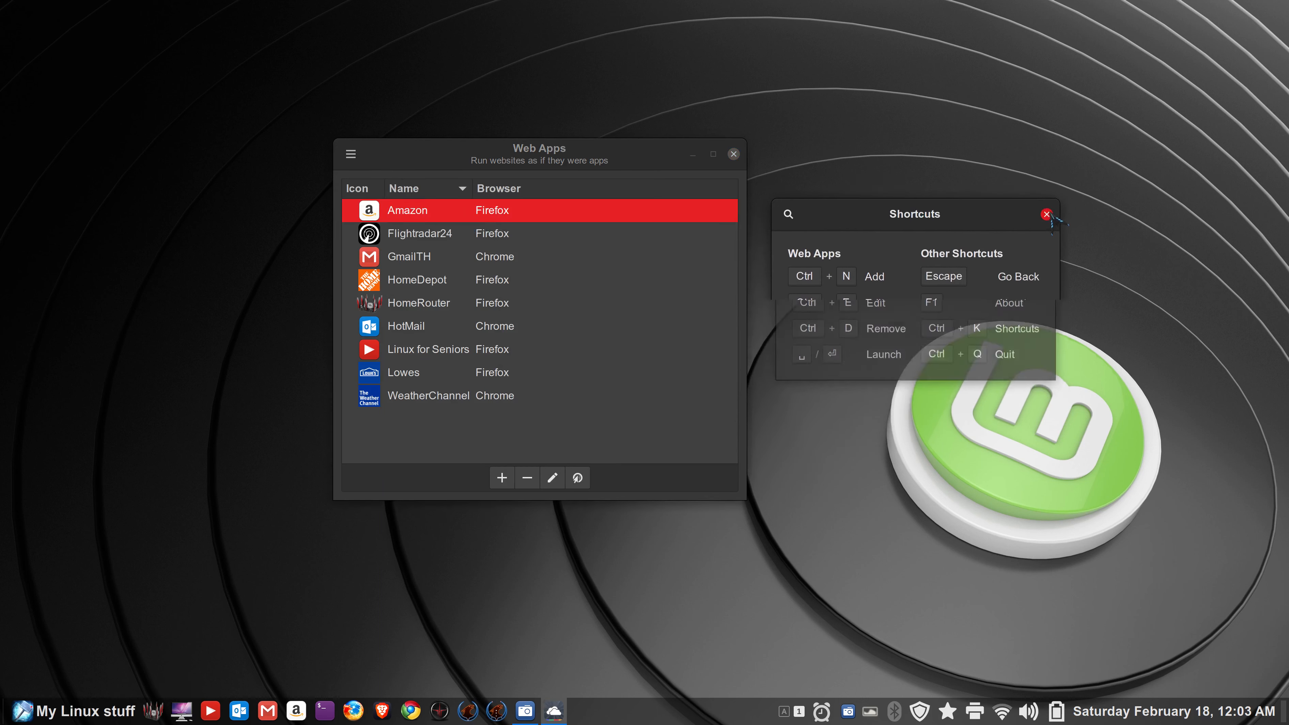
- Check version 1.2.8 in the About box and follow its Website link
left_click(351, 154)
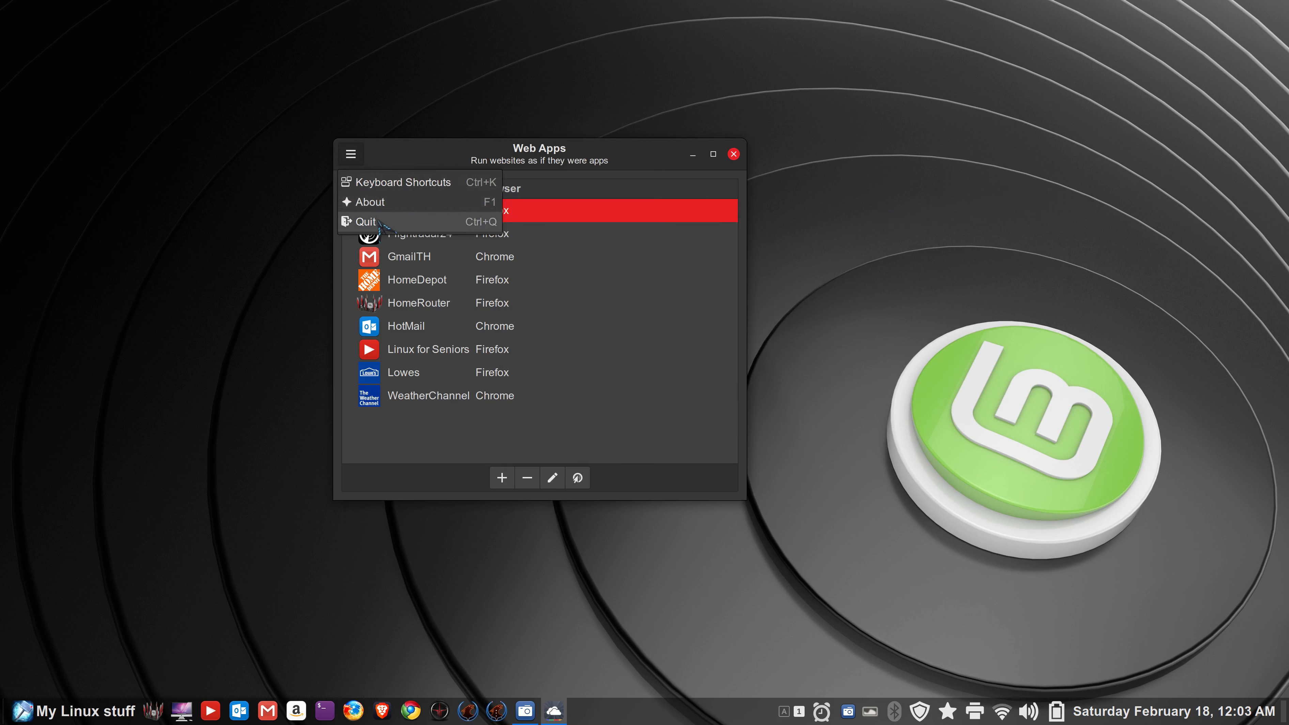
left_click(373, 202)
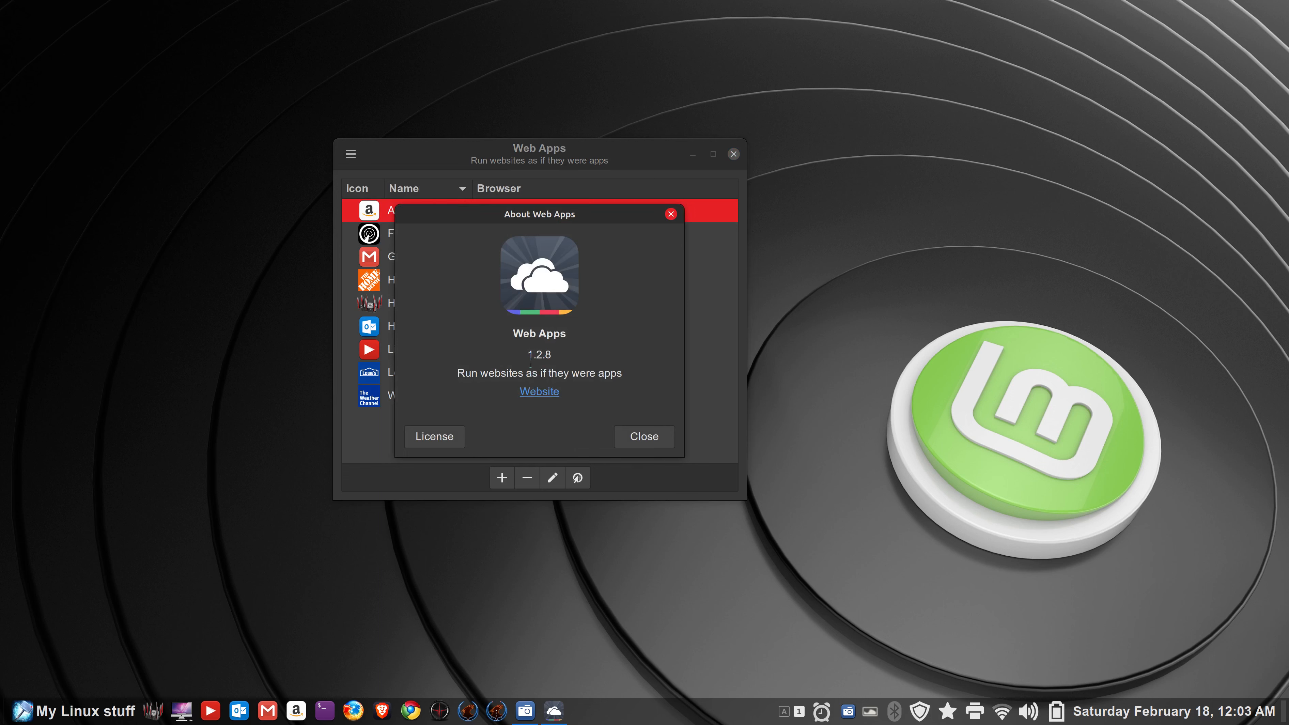
left_click_drag(529, 355, 552, 355)
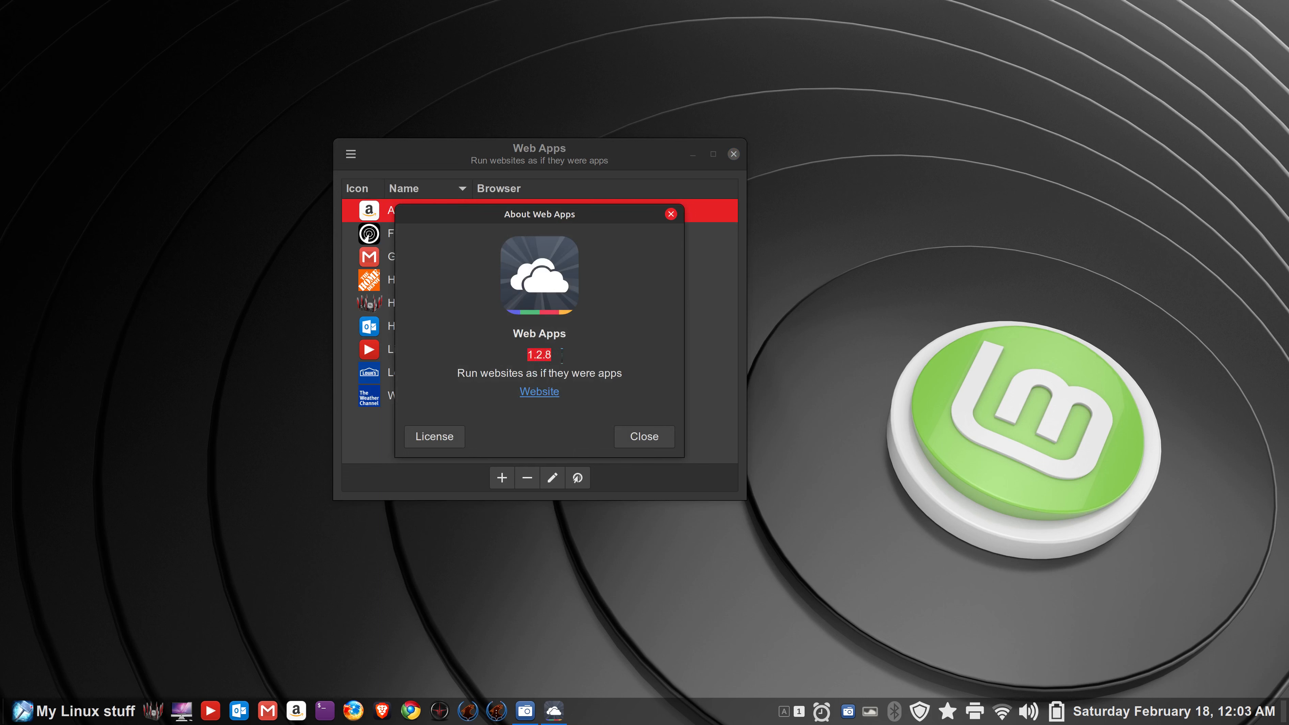
left_click(540, 393)
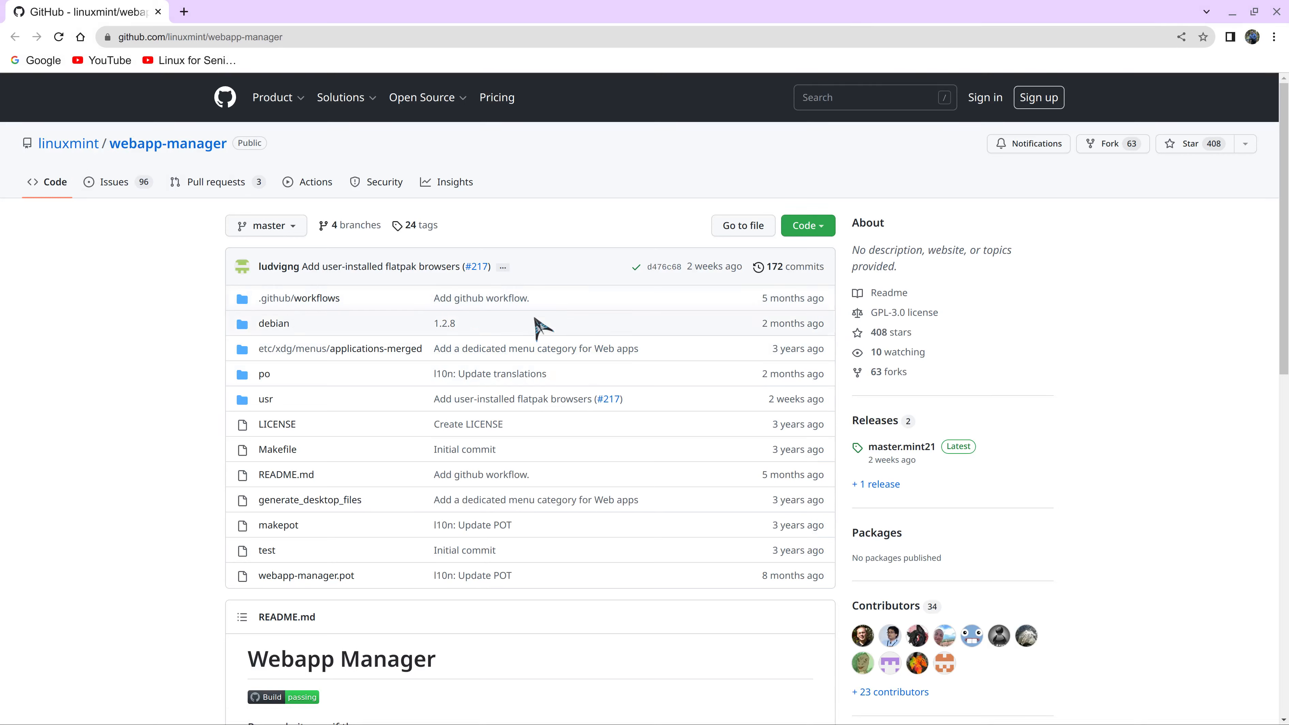
- Open the repository's README.md and scroll through the Webapp Manager FAQ and back up
mouse_move(866, 641)
left_click(299, 474)
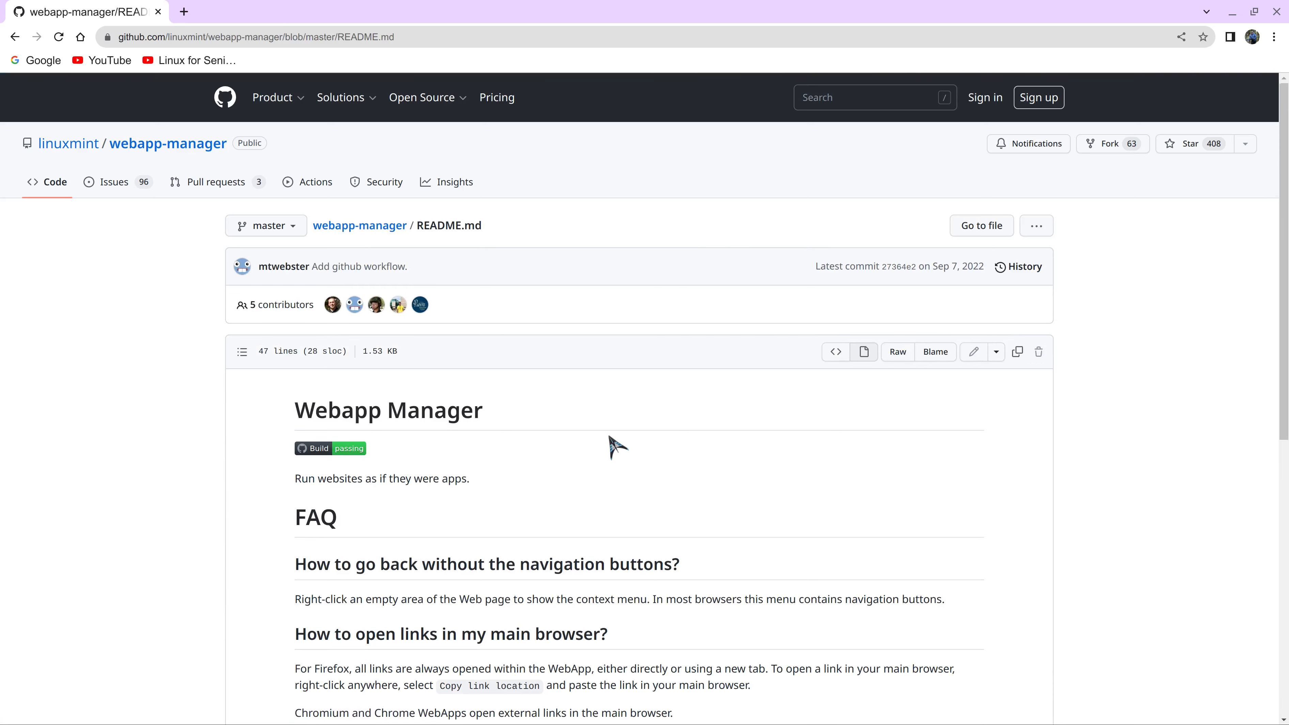
scroll(608, 446, "down", 3)
scroll(612, 443, "down", 5)
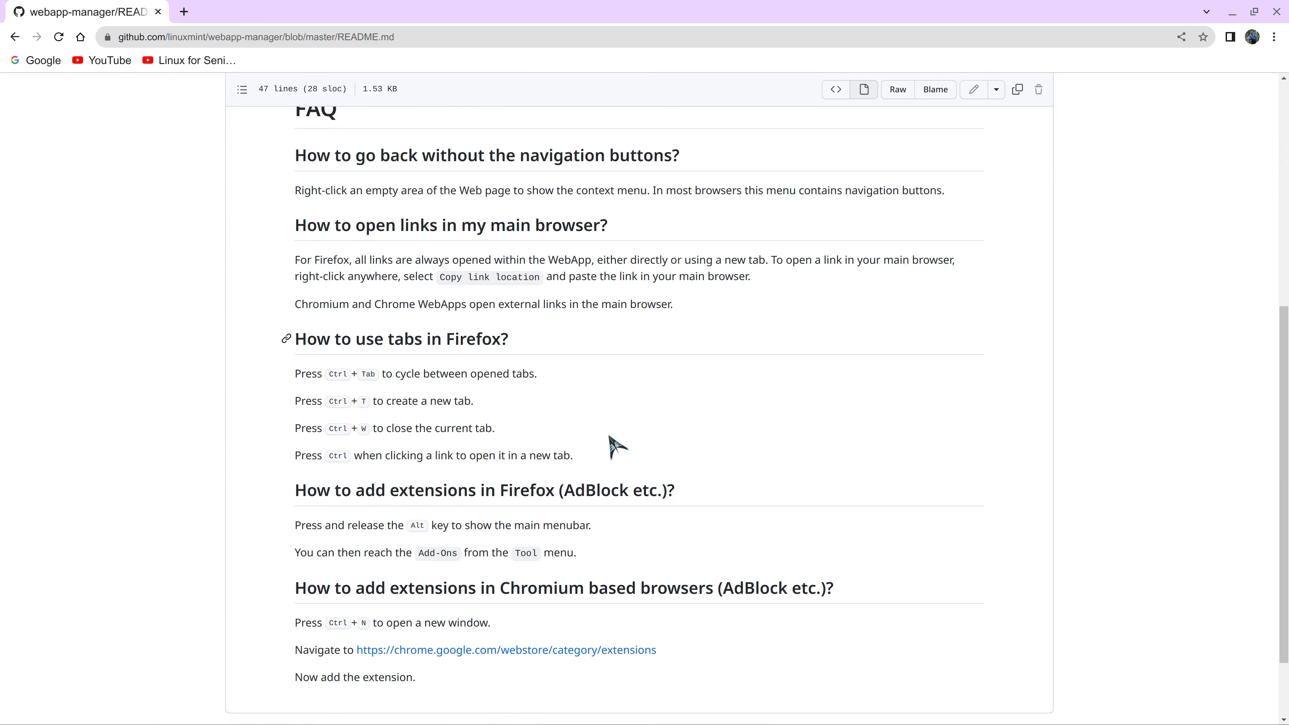
scroll(729, 420, "down", 2)
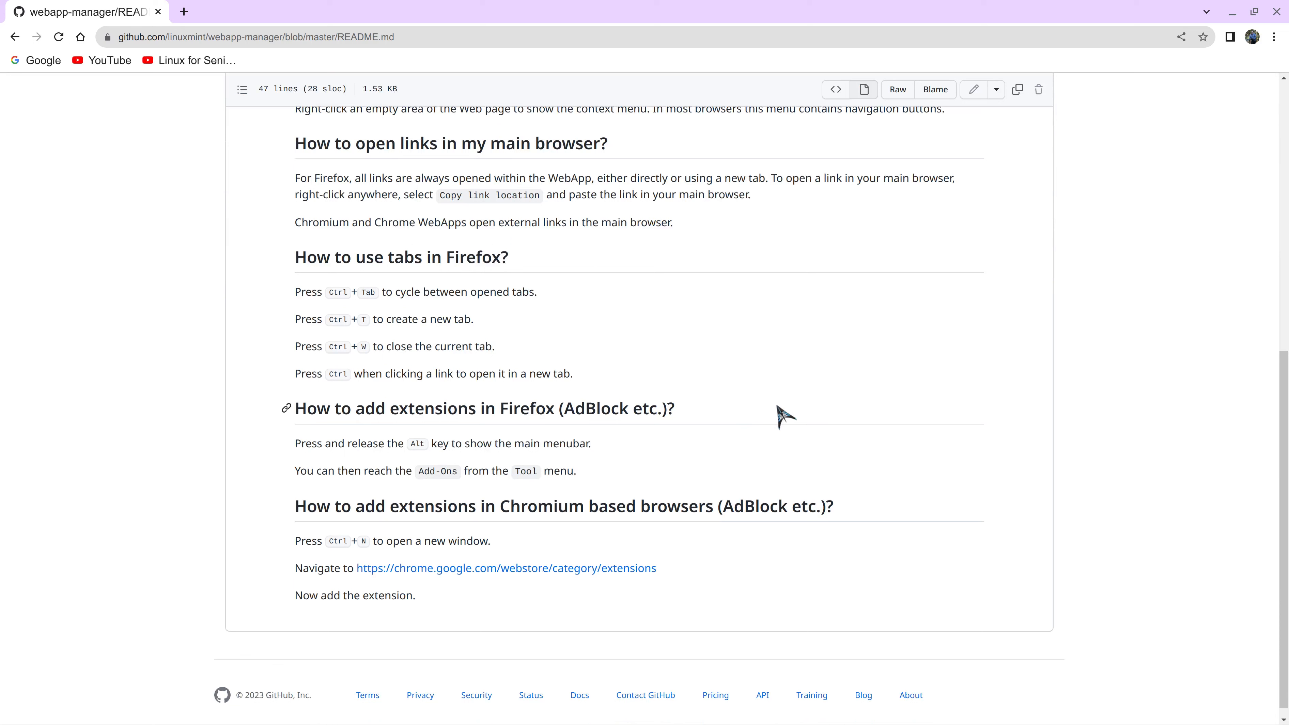
scroll(523, 540, "down", 1)
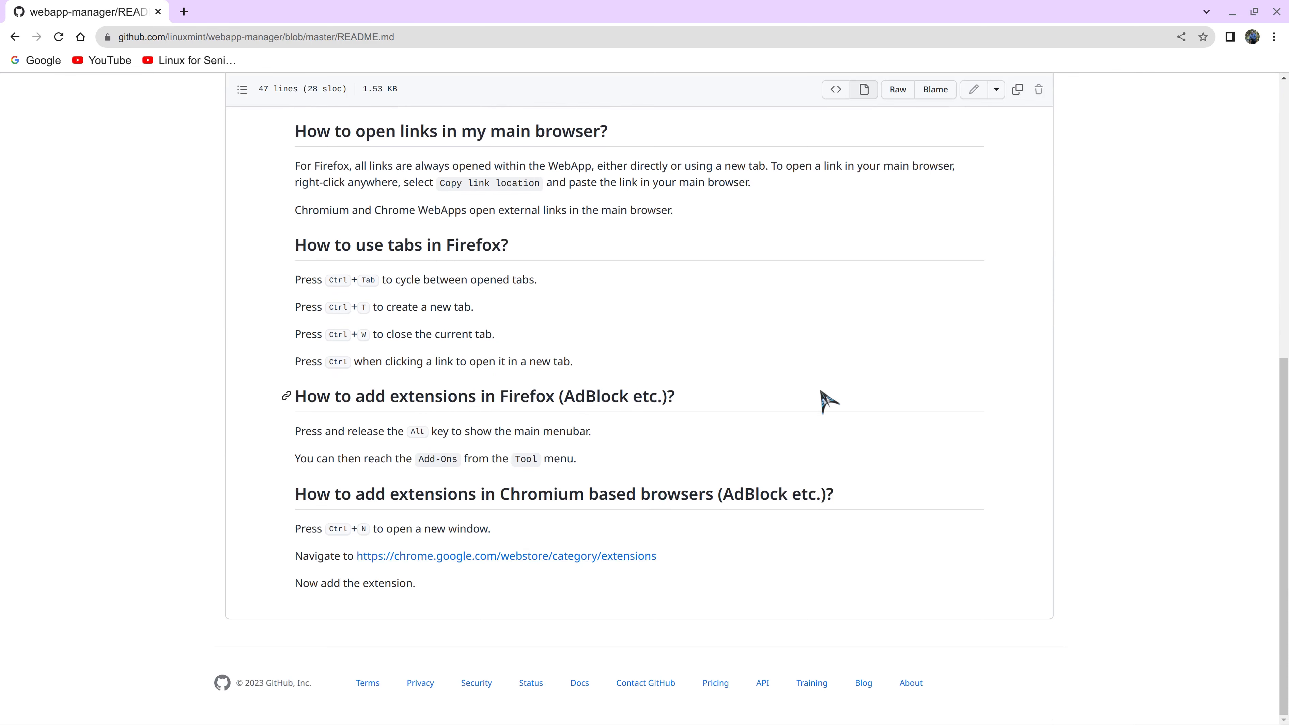
scroll(820, 401, "up", 10)
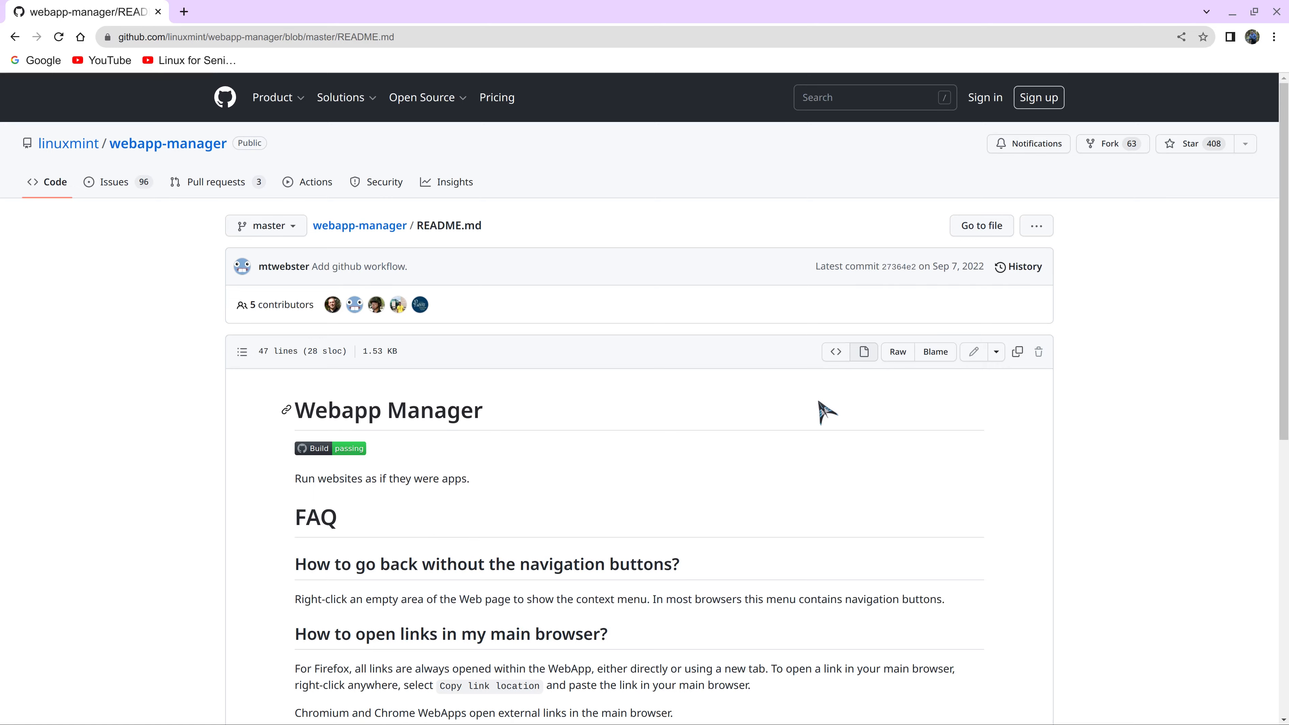
scroll(820, 402, "down", 12)
scroll(820, 402, "up", 8)
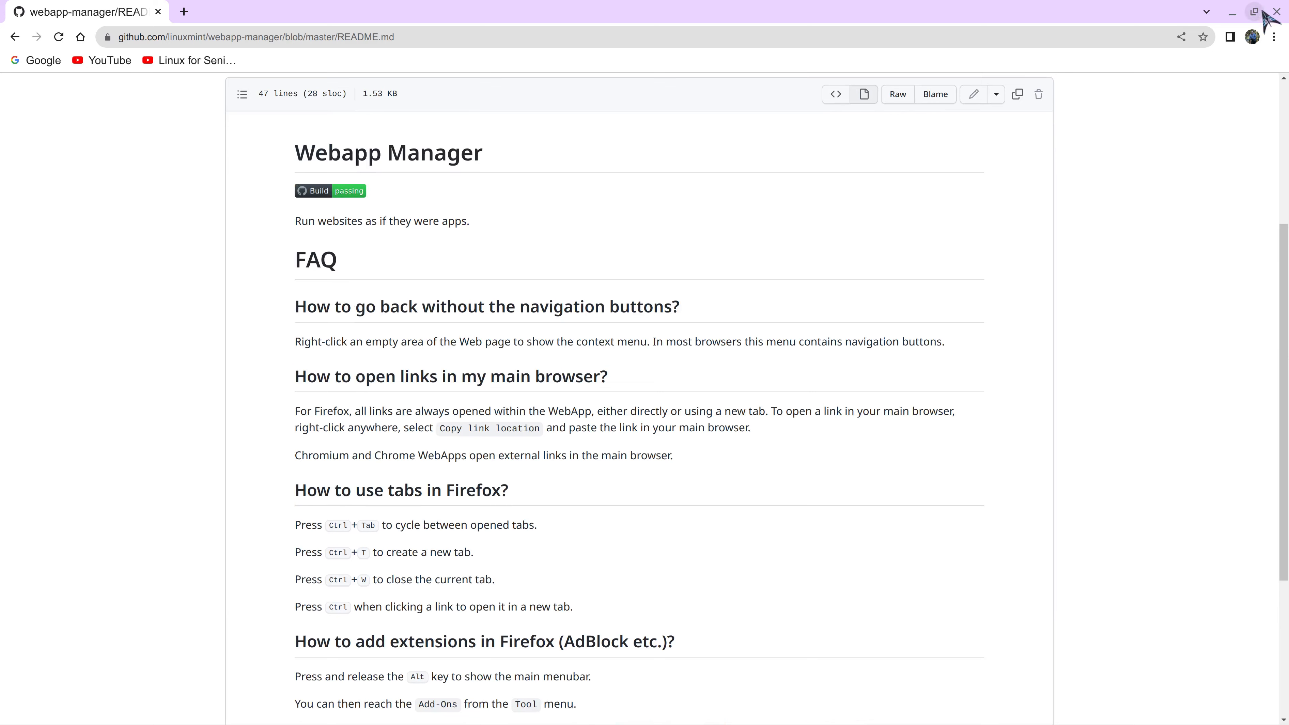
- Close the browser and the About Web Apps box, then select the HomeRouter web app
left_click(1277, 11)
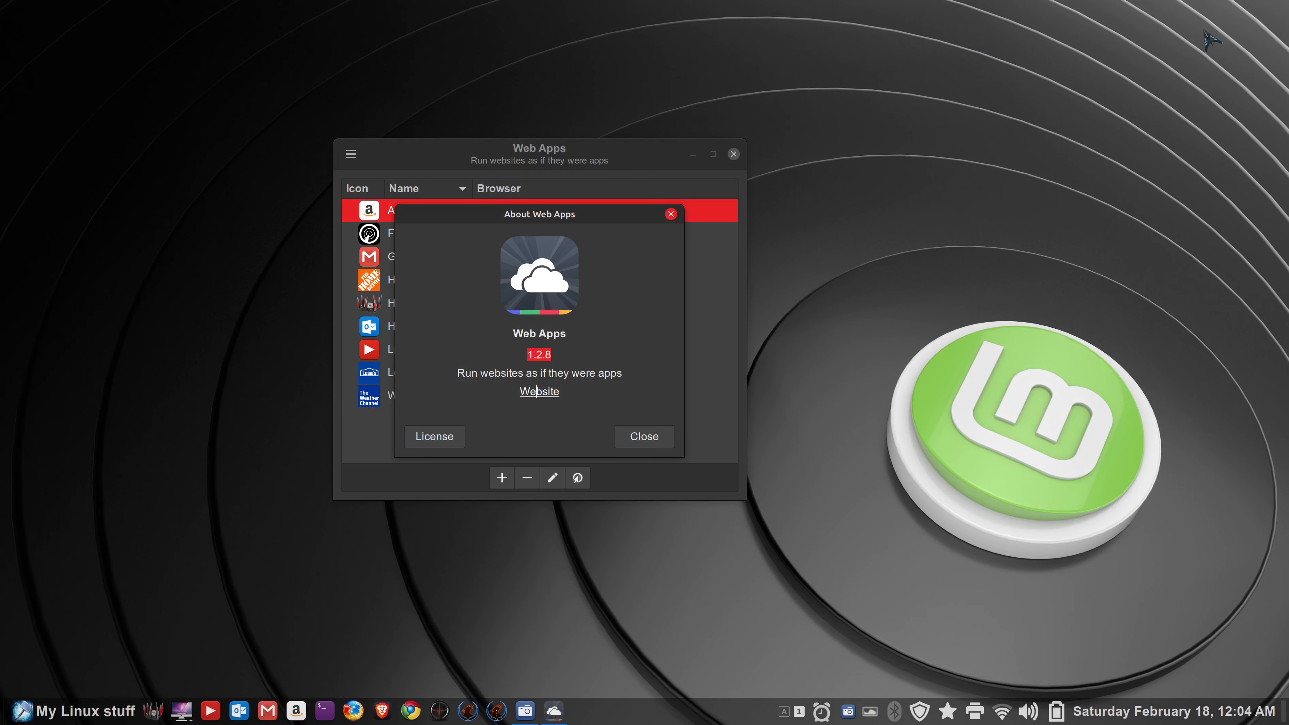
left_click(645, 437)
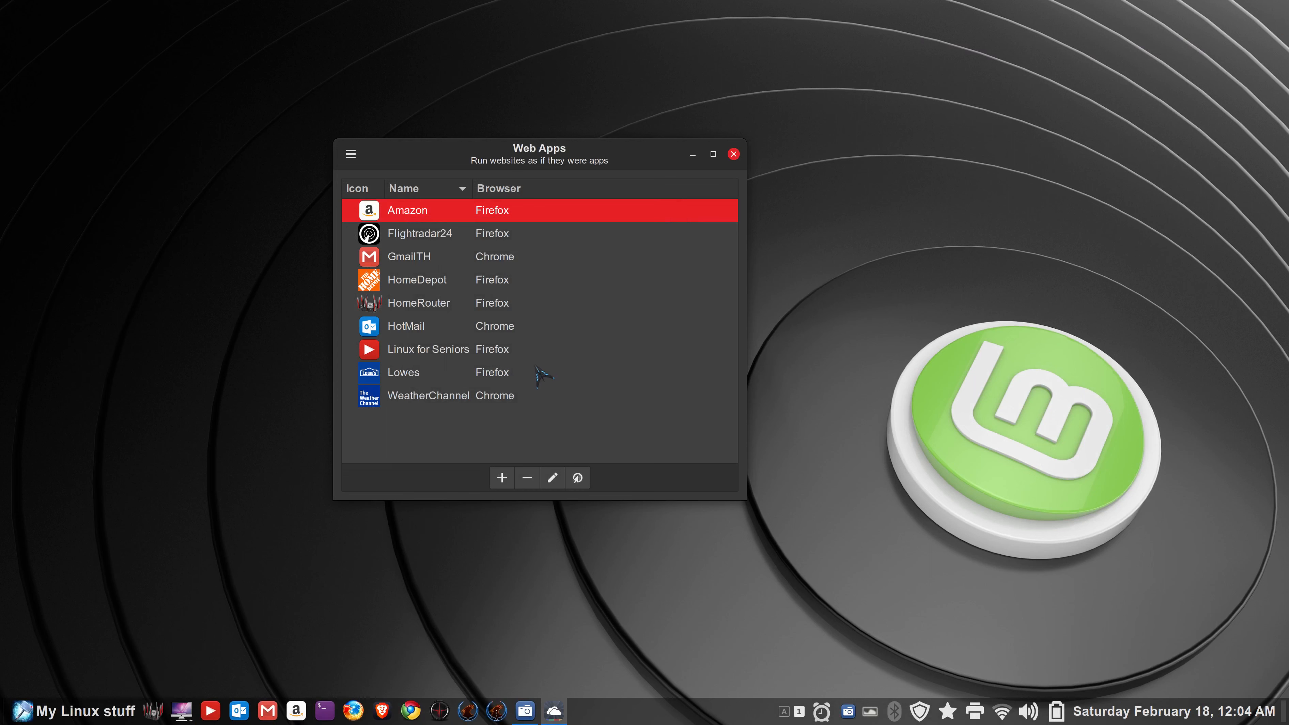
left_click(423, 302)
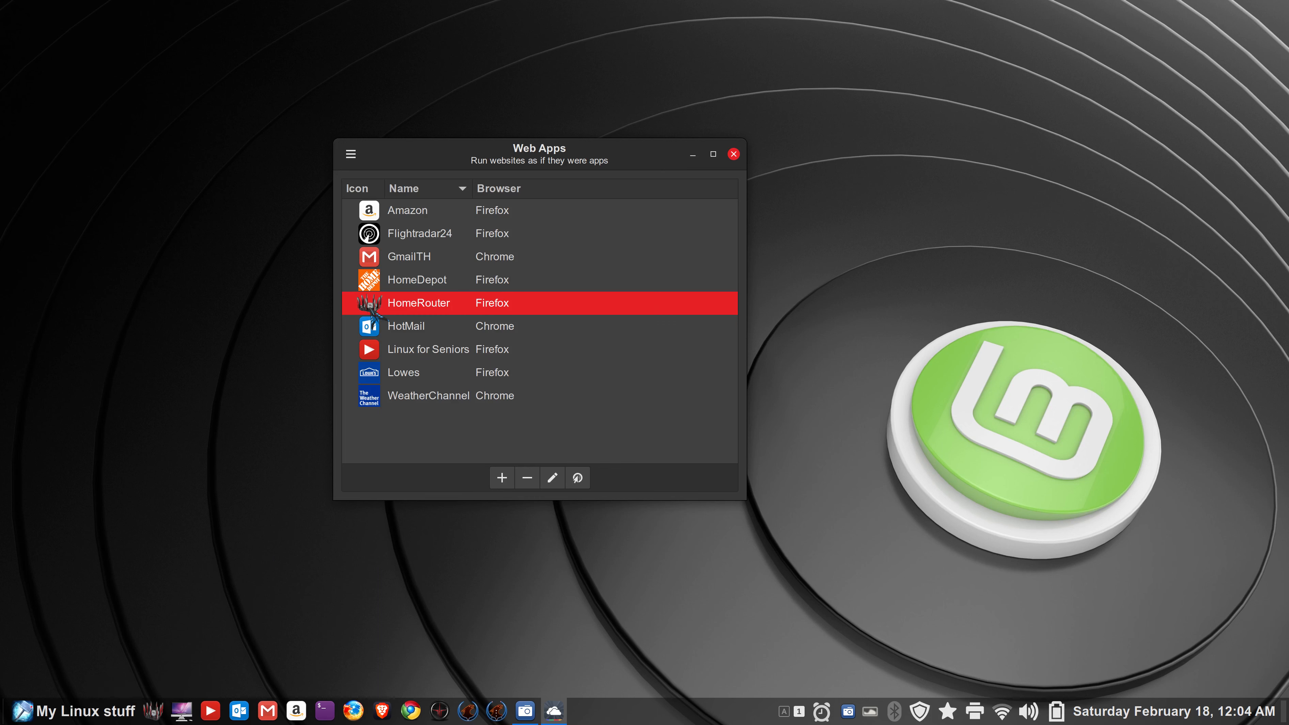
left_click(153, 711)
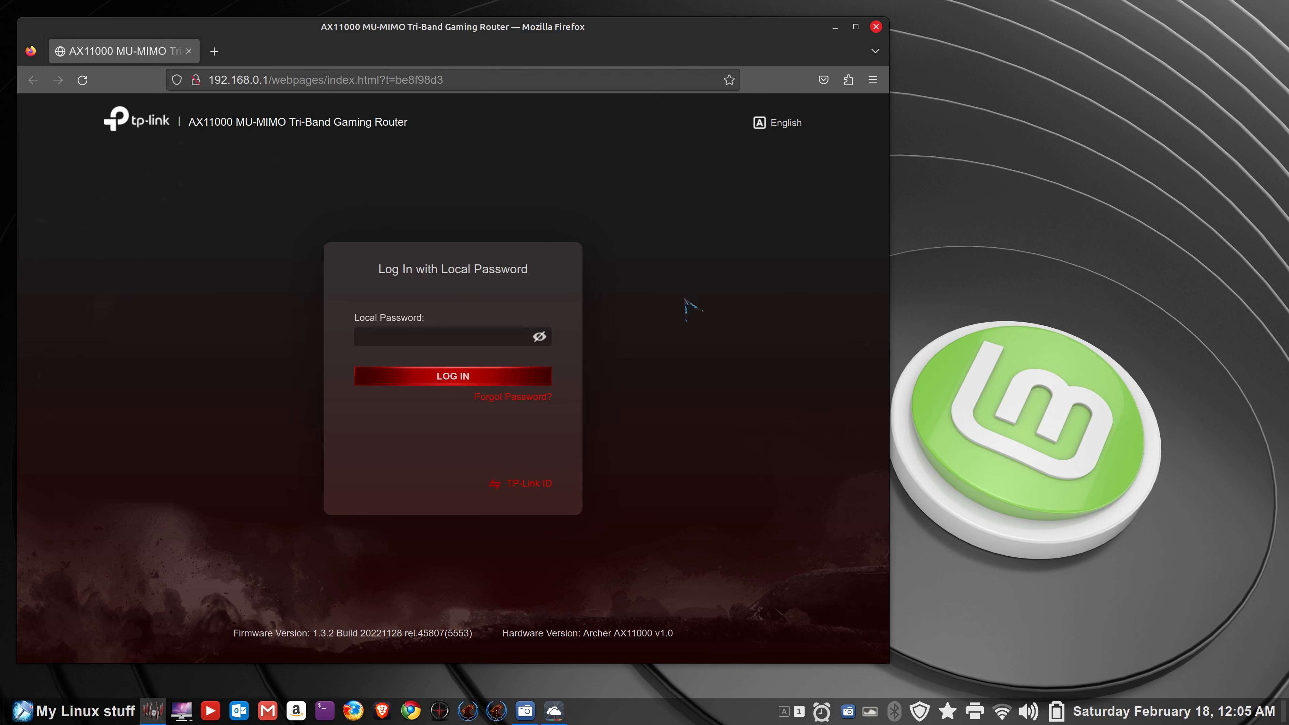
left_click(877, 27)
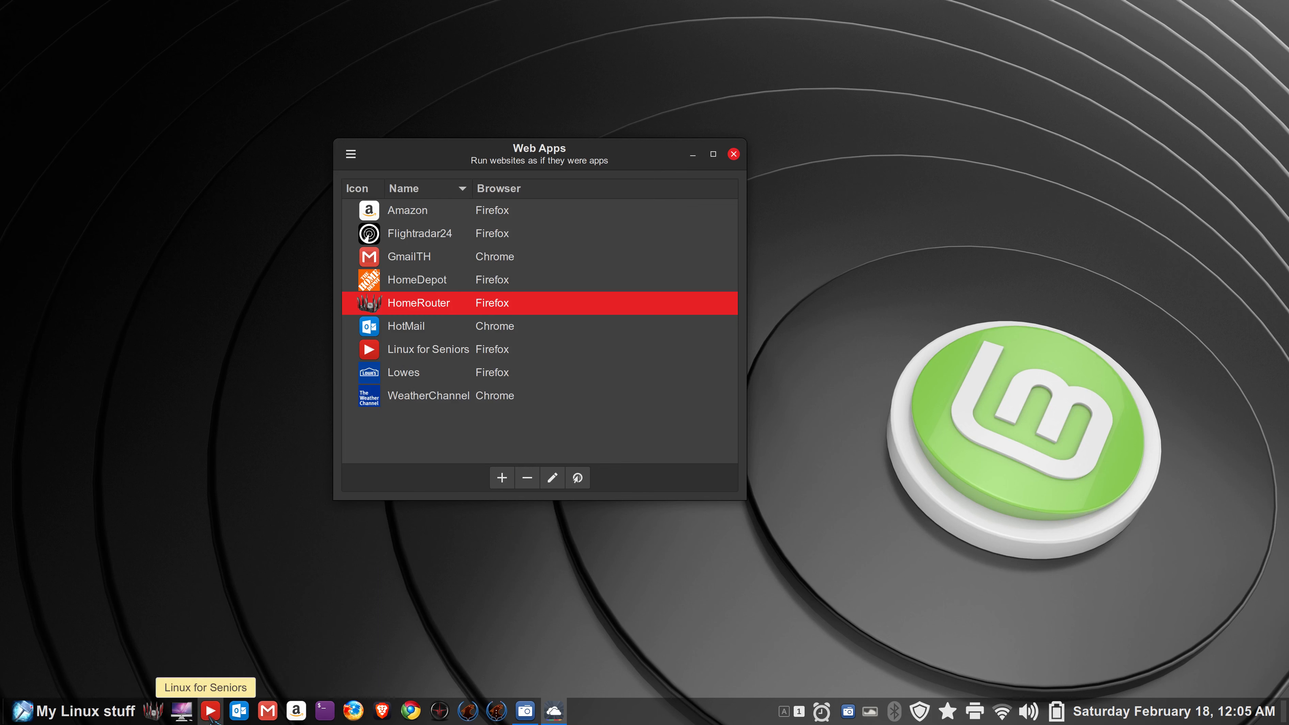
left_click(211, 712)
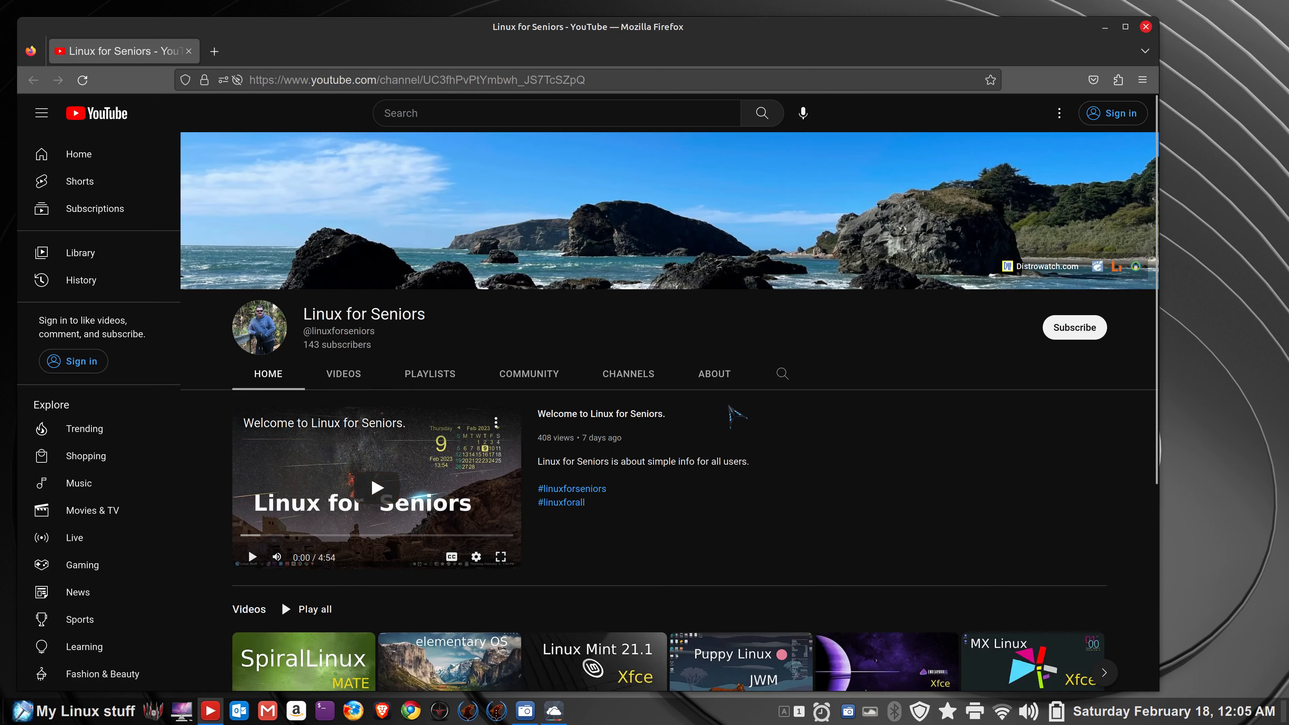
left_click(716, 375)
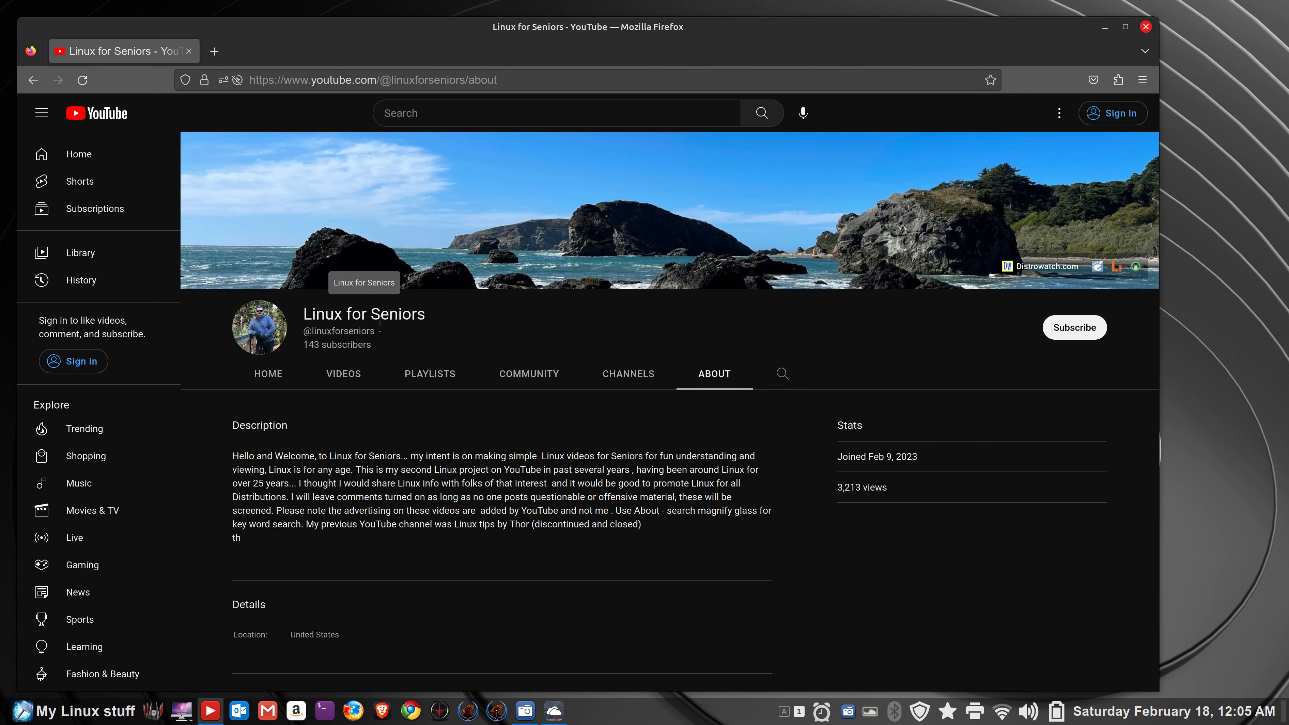
scroll(657, 513, "down", 5)
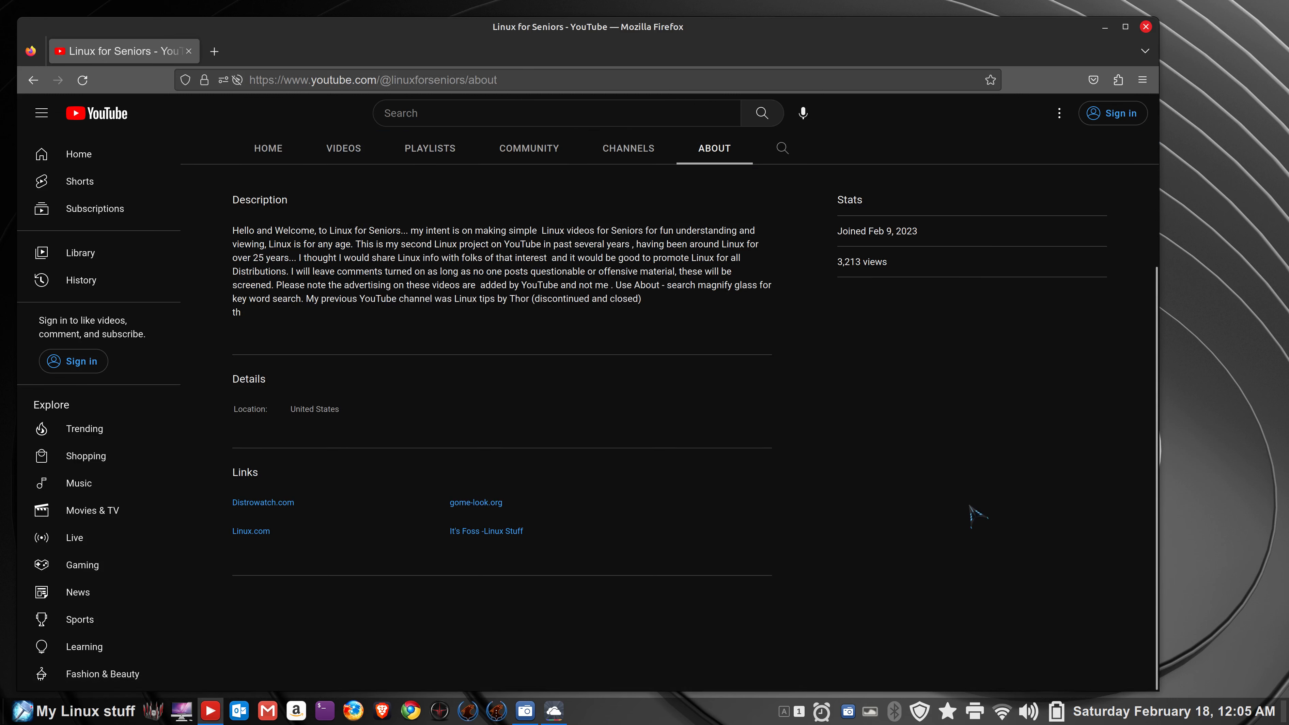
scroll(963, 503, "up", 4)
scroll(963, 502, "up", 1)
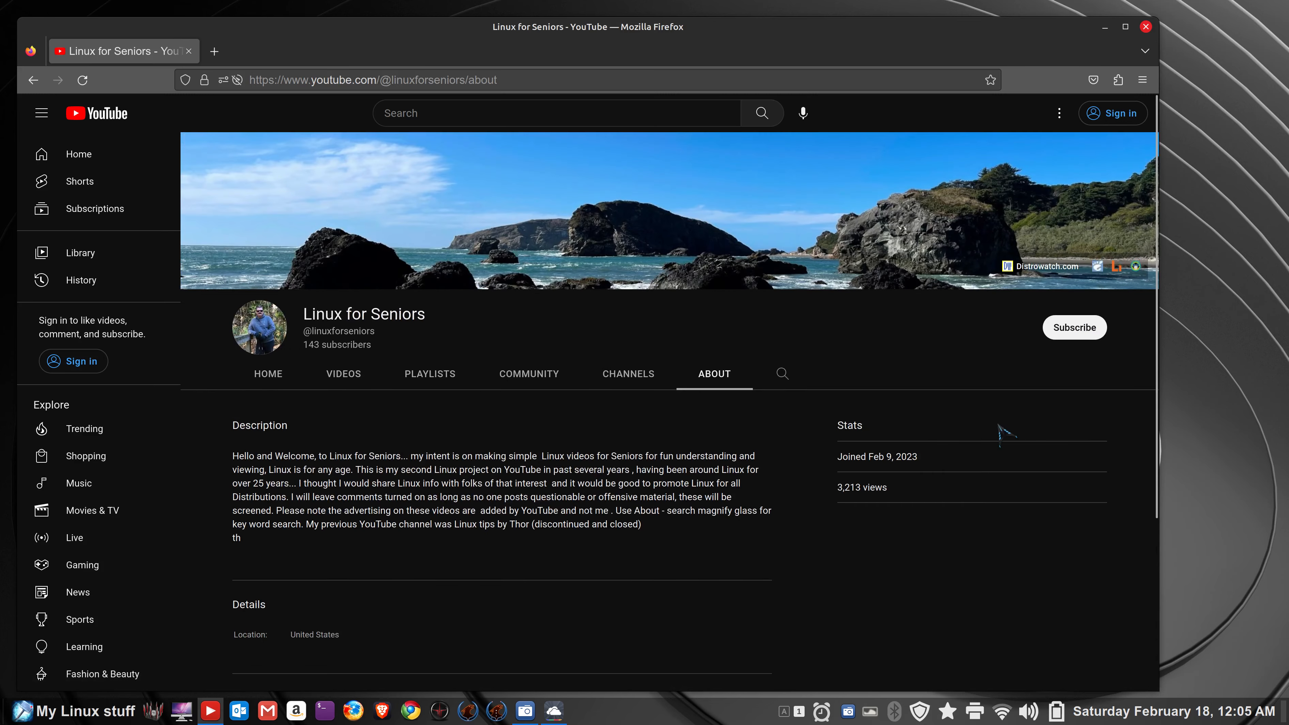
left_click(1146, 26)
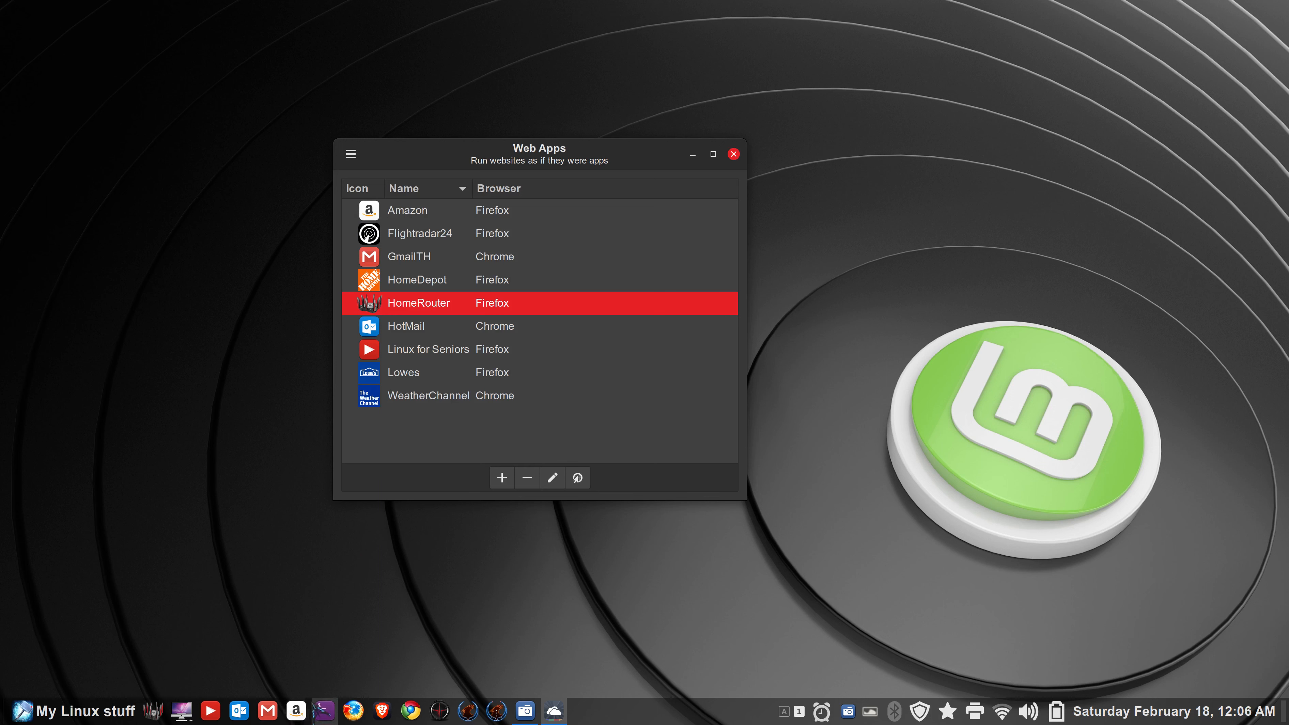
left_click(503, 479)
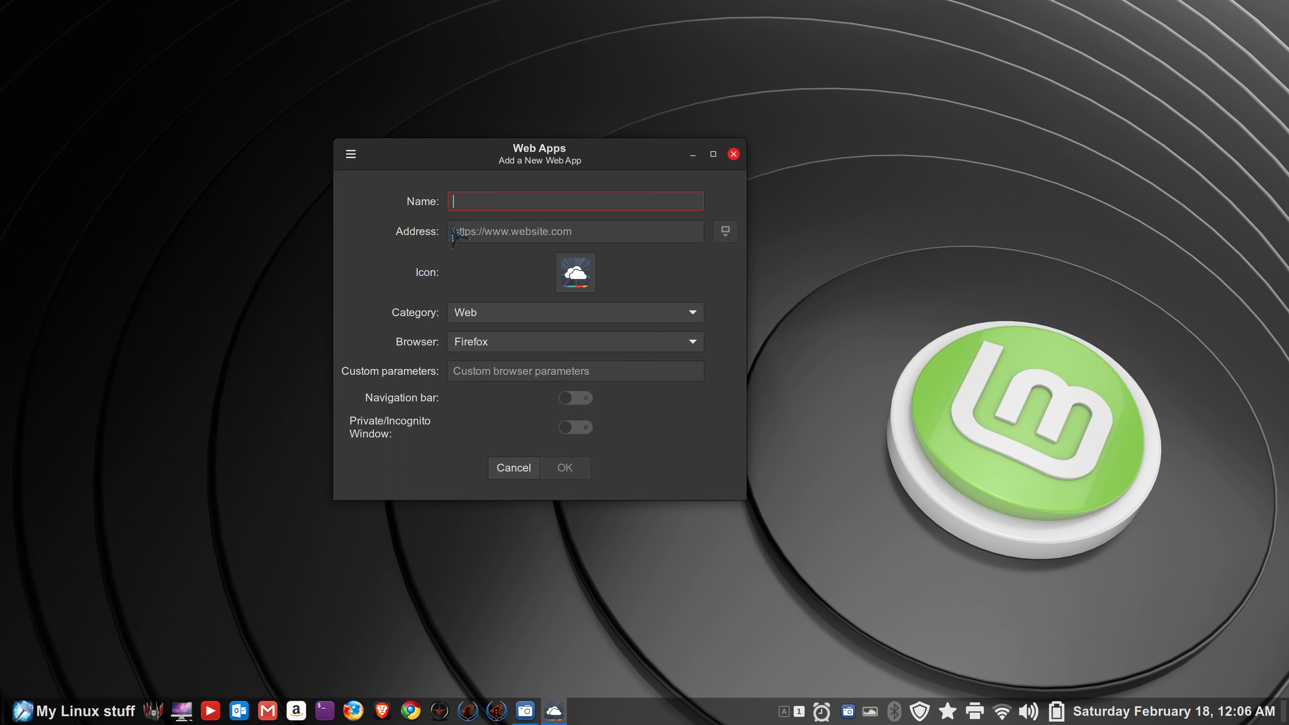
type("A")
key("BackSpace")
type("a")
key("BackSpace")
type("test")
left_click(462, 231)
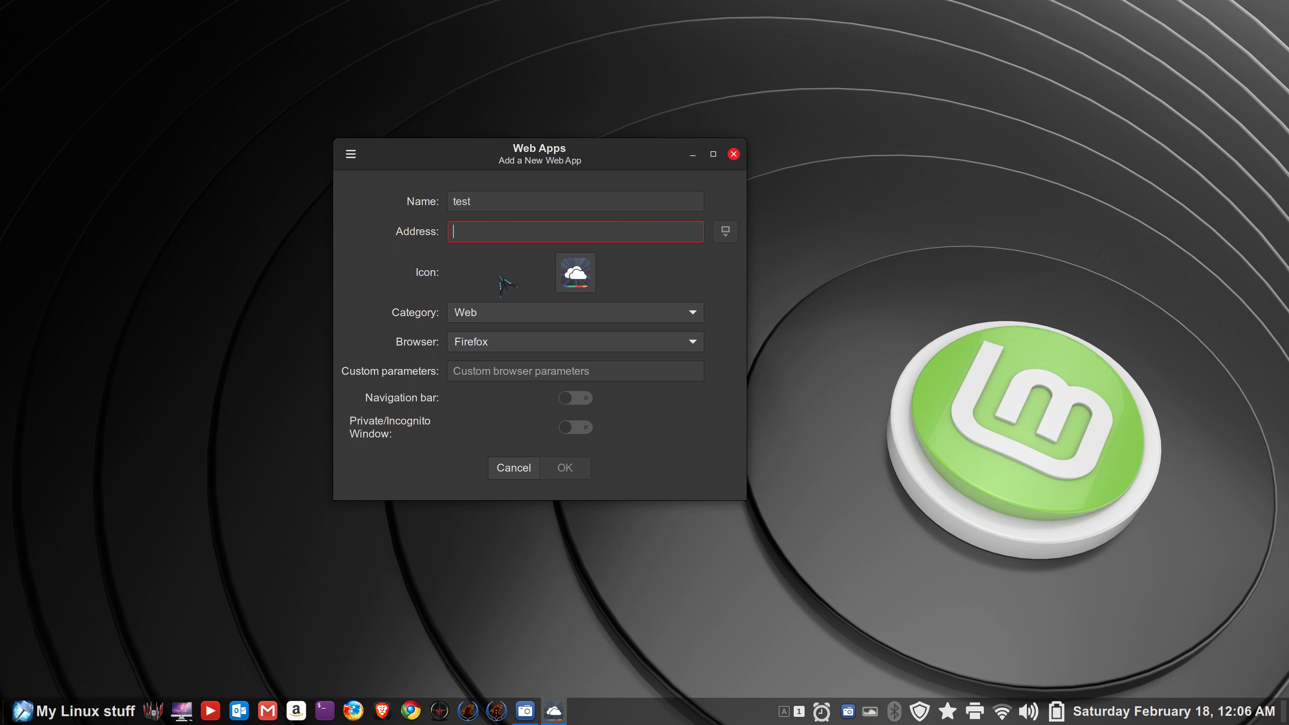
type("www.amazo")
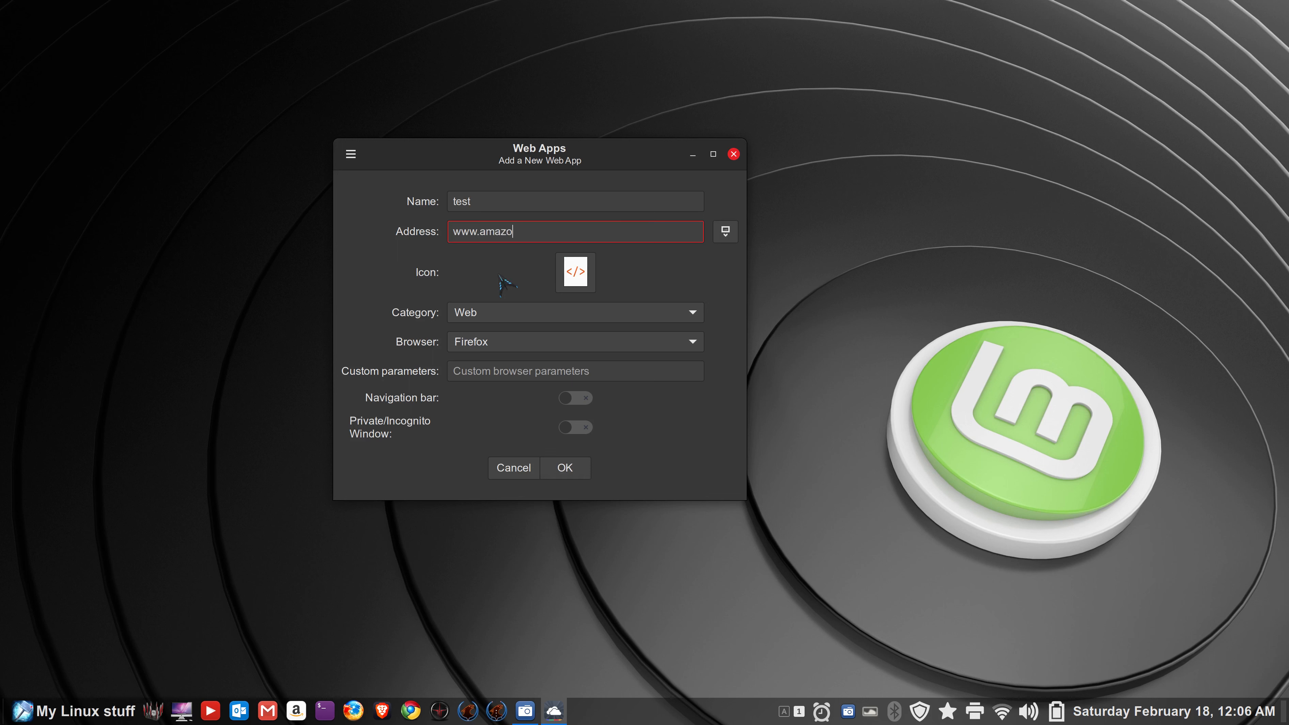
type("n.com")
- Set the test web app's icon to the face-kiss emoji, then open the application menu
left_click(583, 275)
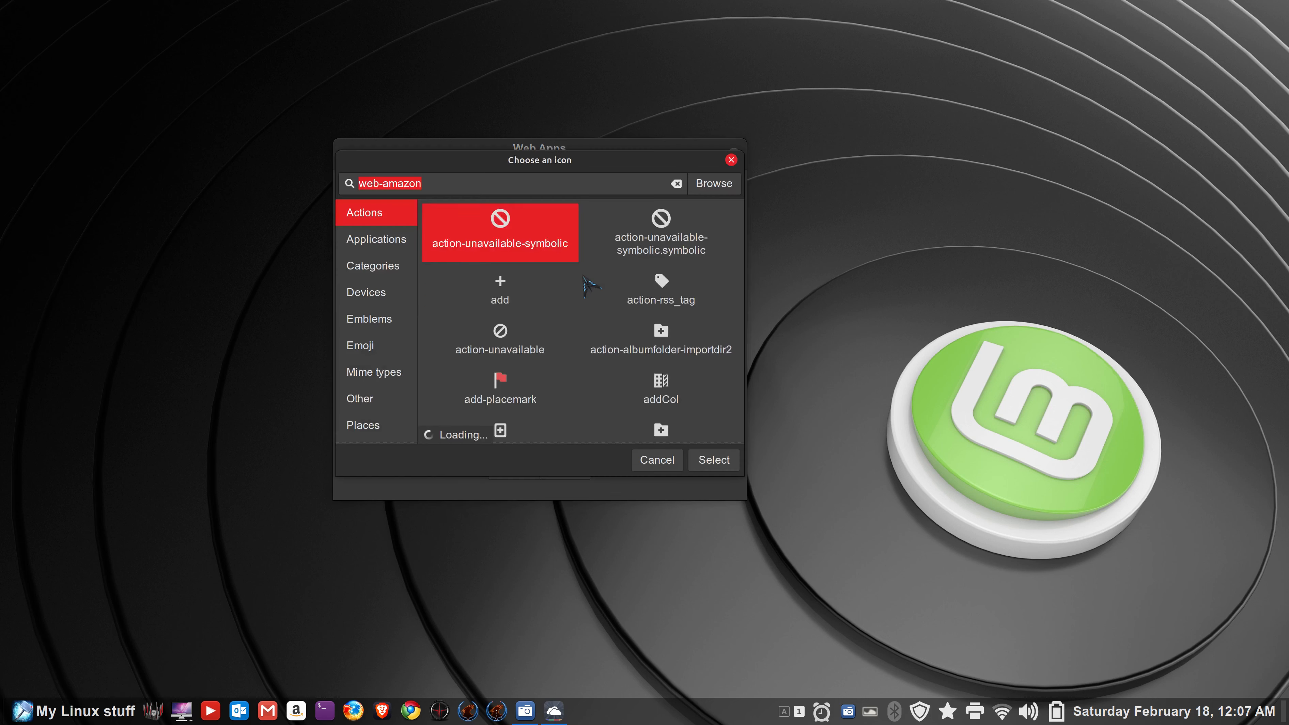
left_click(363, 244)
left_click(363, 267)
left_click(364, 293)
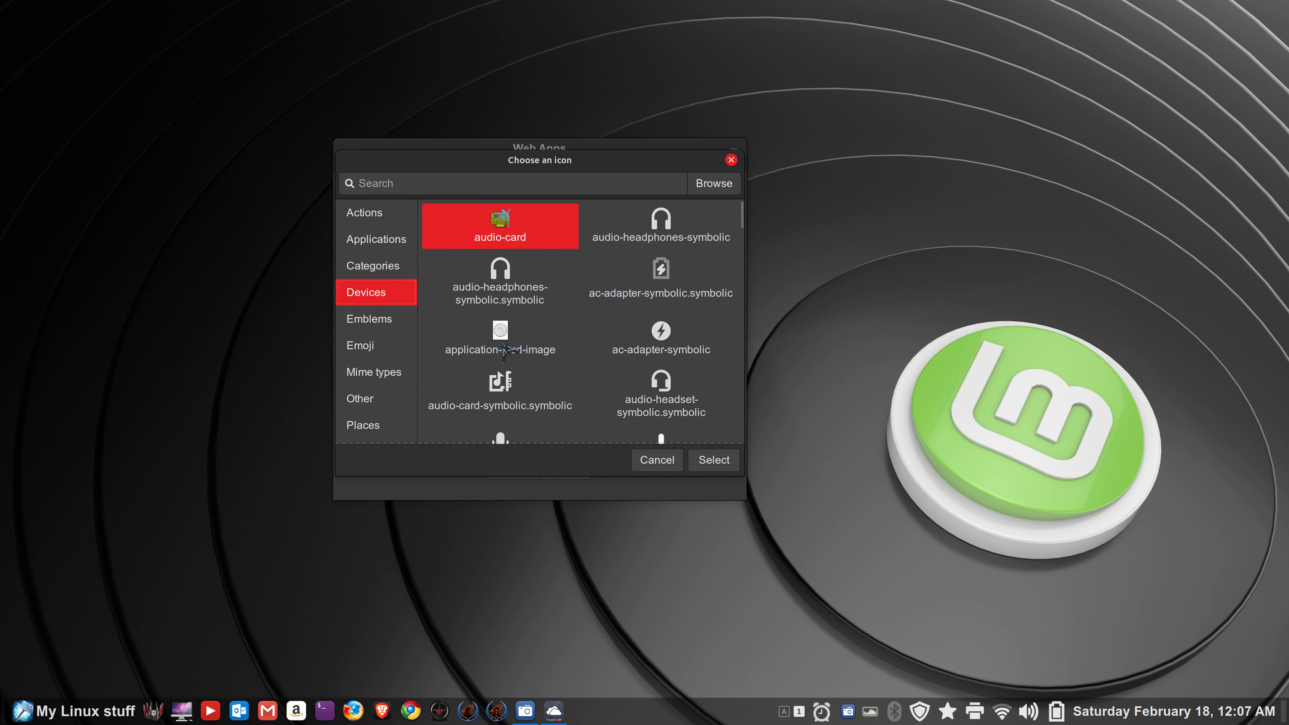
left_click(367, 350)
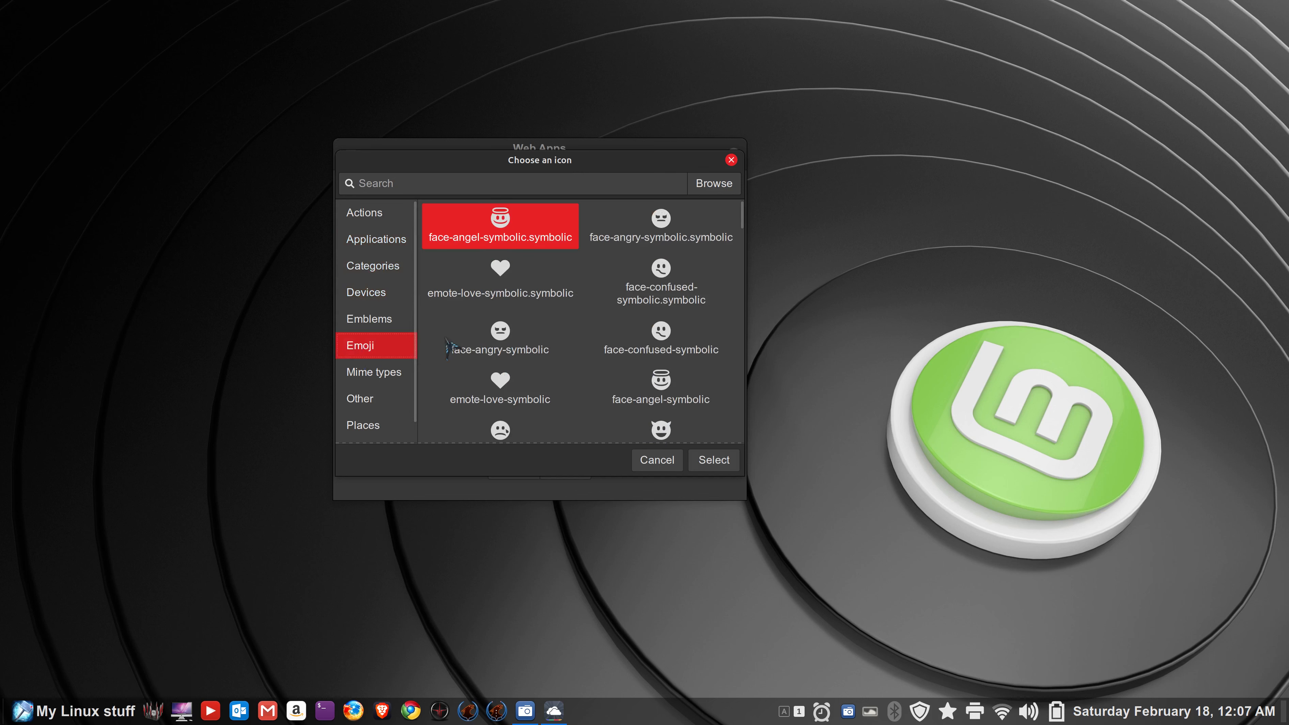
scroll(528, 332, "down", 5)
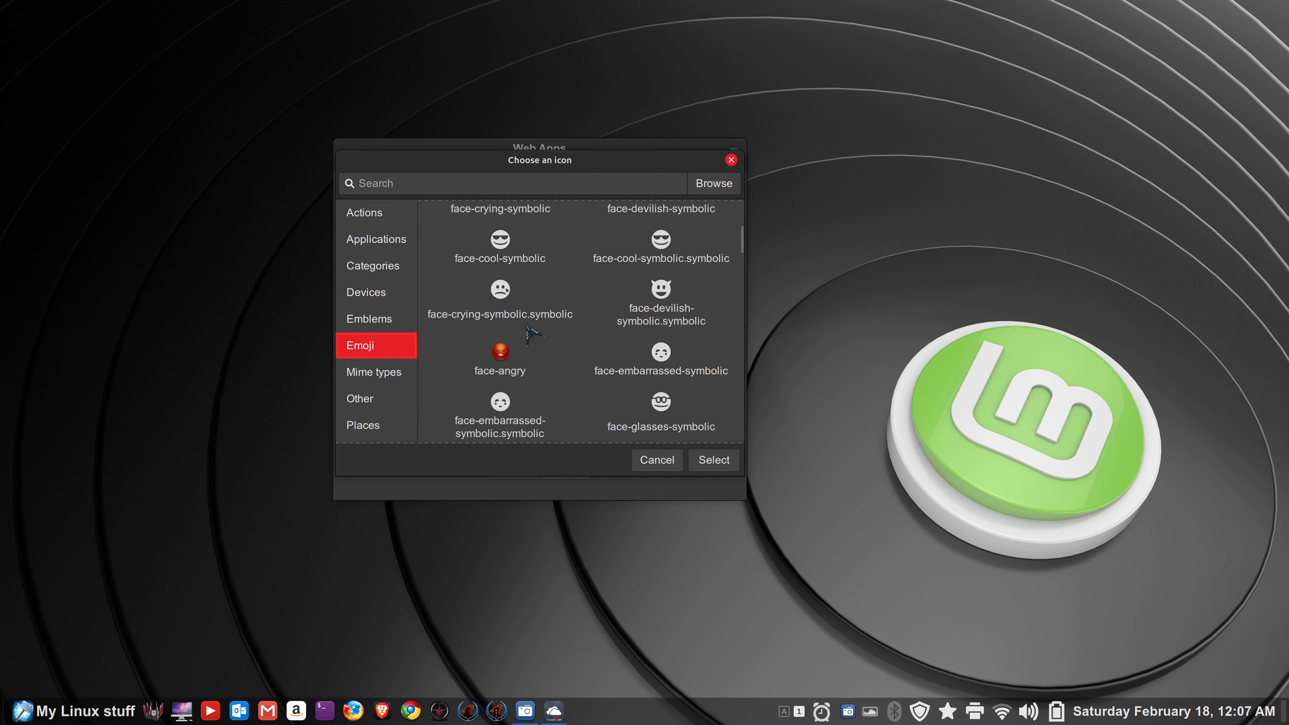
scroll(528, 333, "down", 3)
left_click(664, 331)
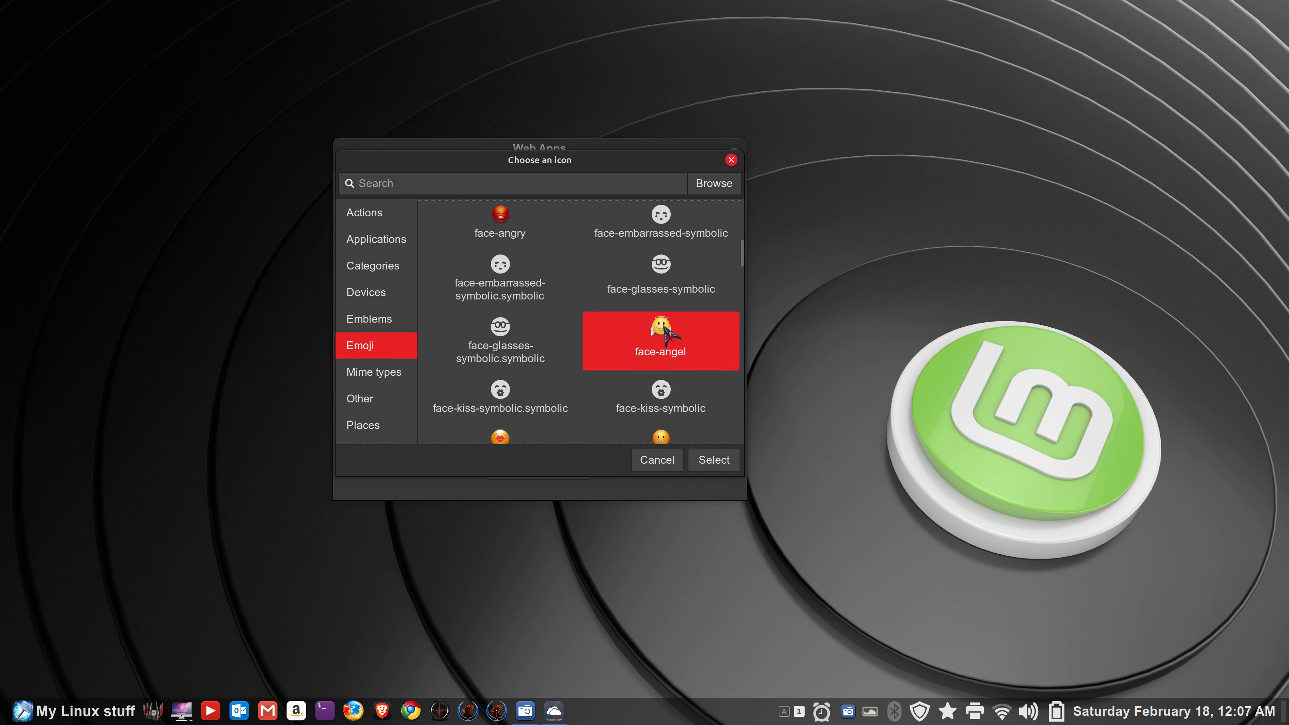
scroll(561, 327, "down", 1)
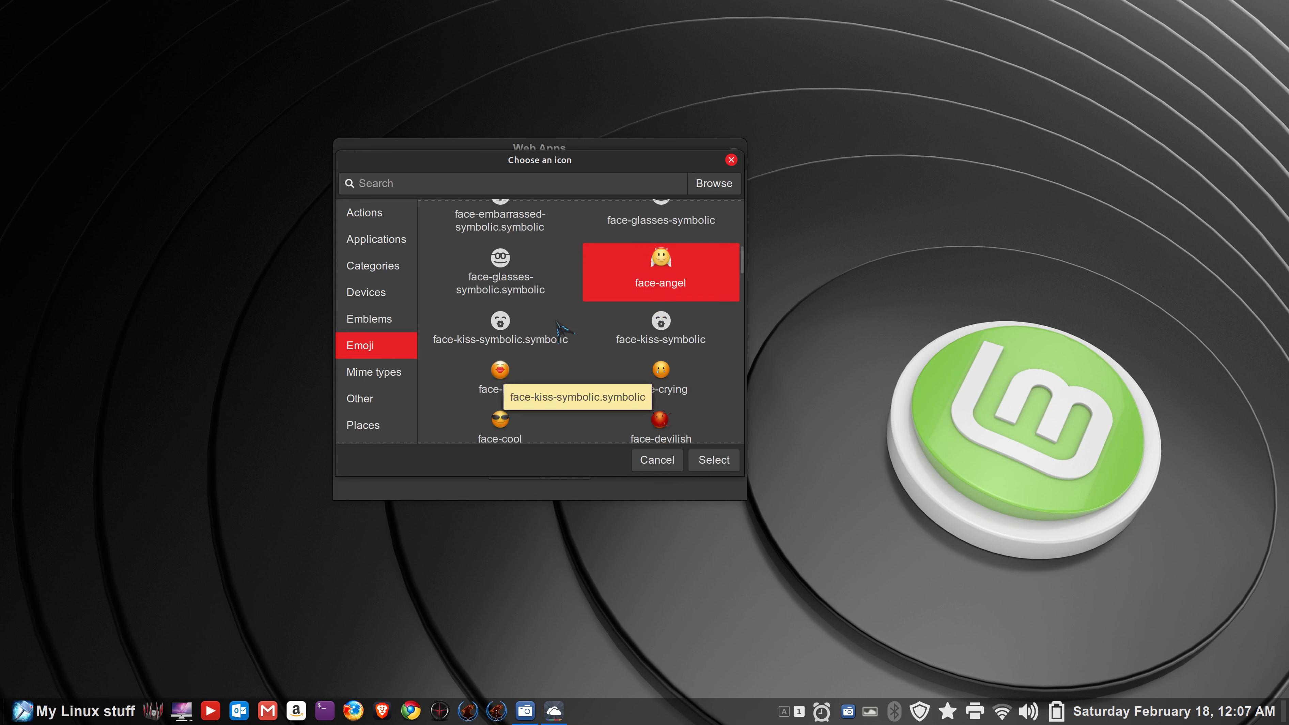
left_click(559, 378)
left_click(713, 460)
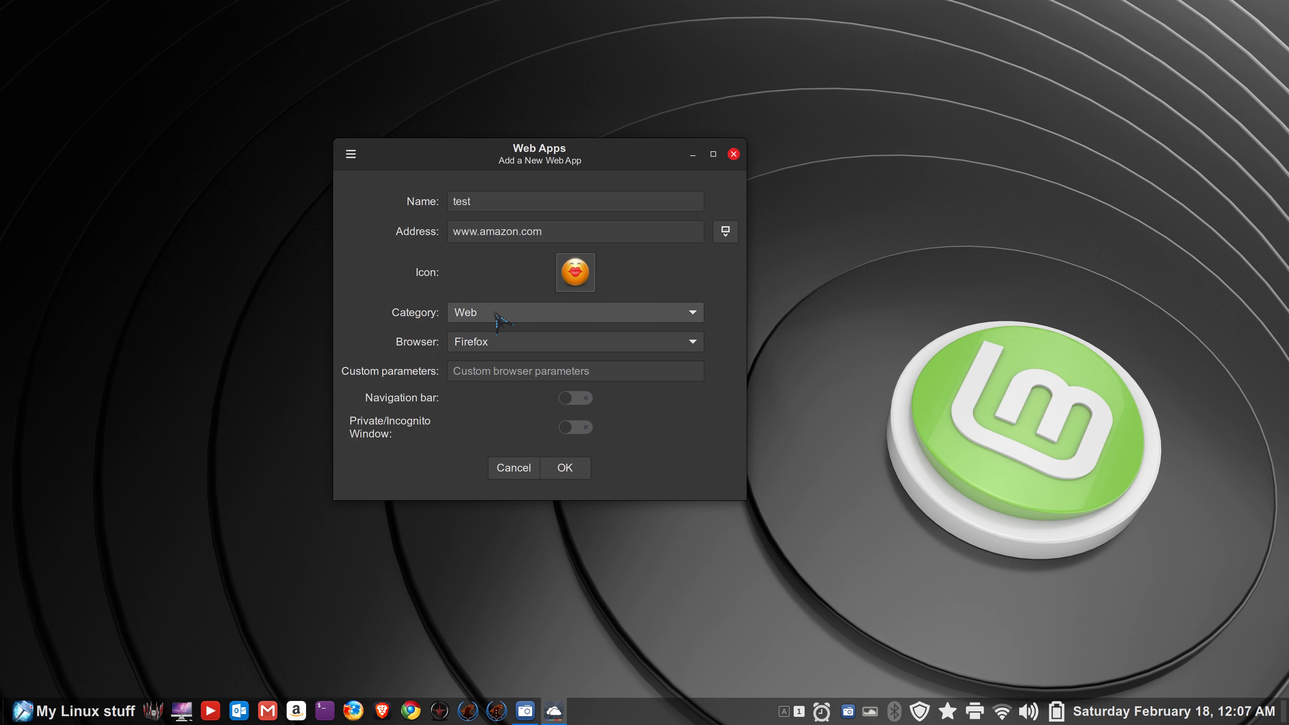
left_click(51, 713)
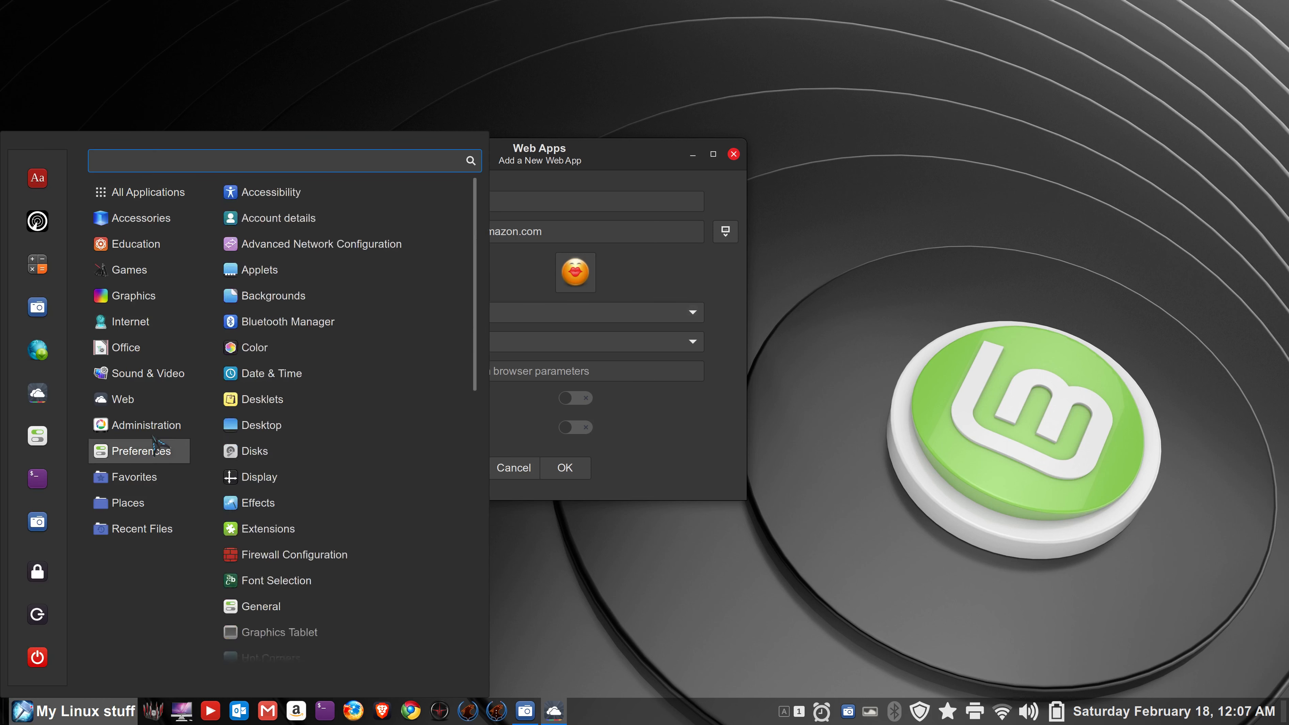
- Keep Firefox as the test web app's browser and turn on its navigation bar
mouse_move(126, 406)
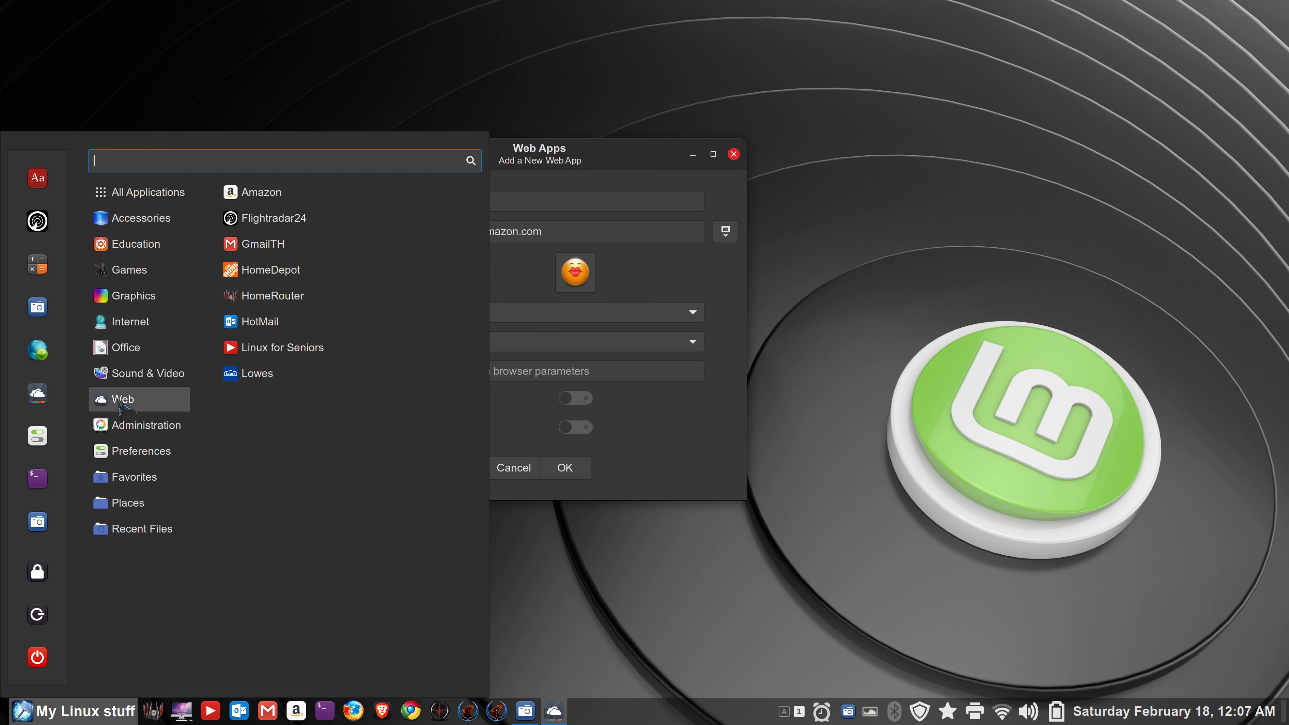
left_click(537, 420)
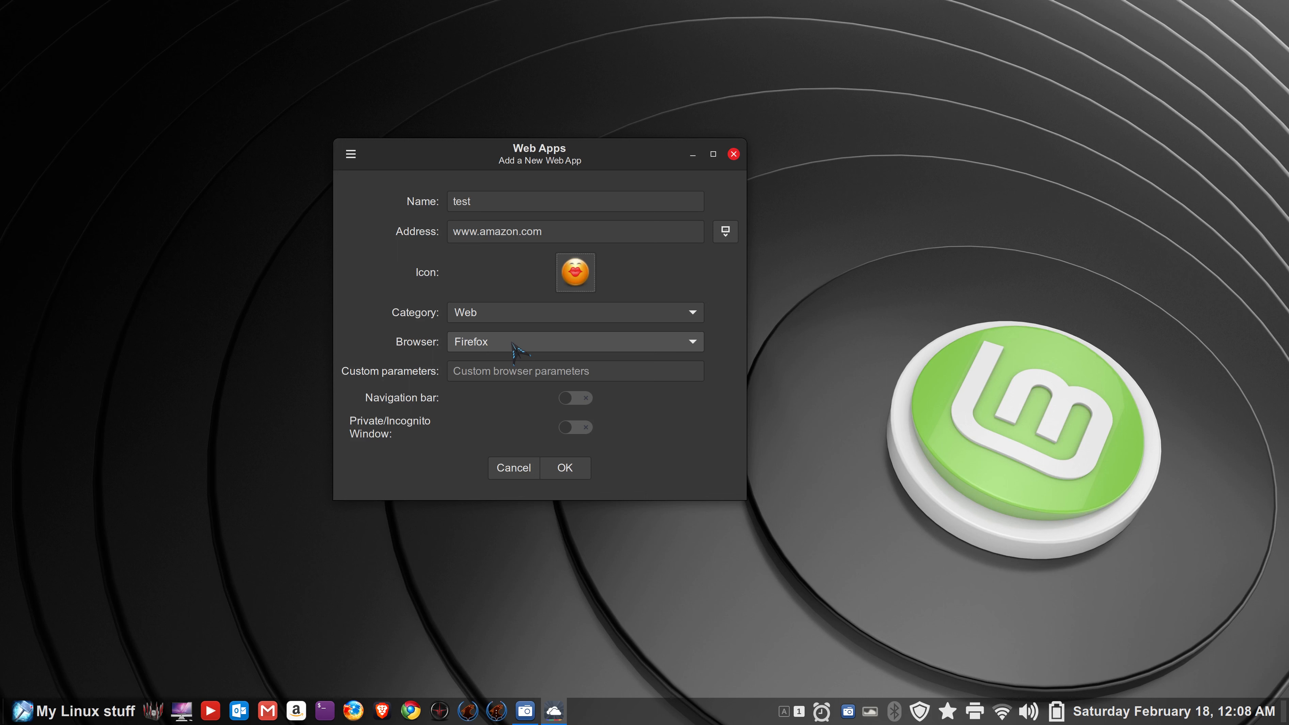
left_click(513, 345)
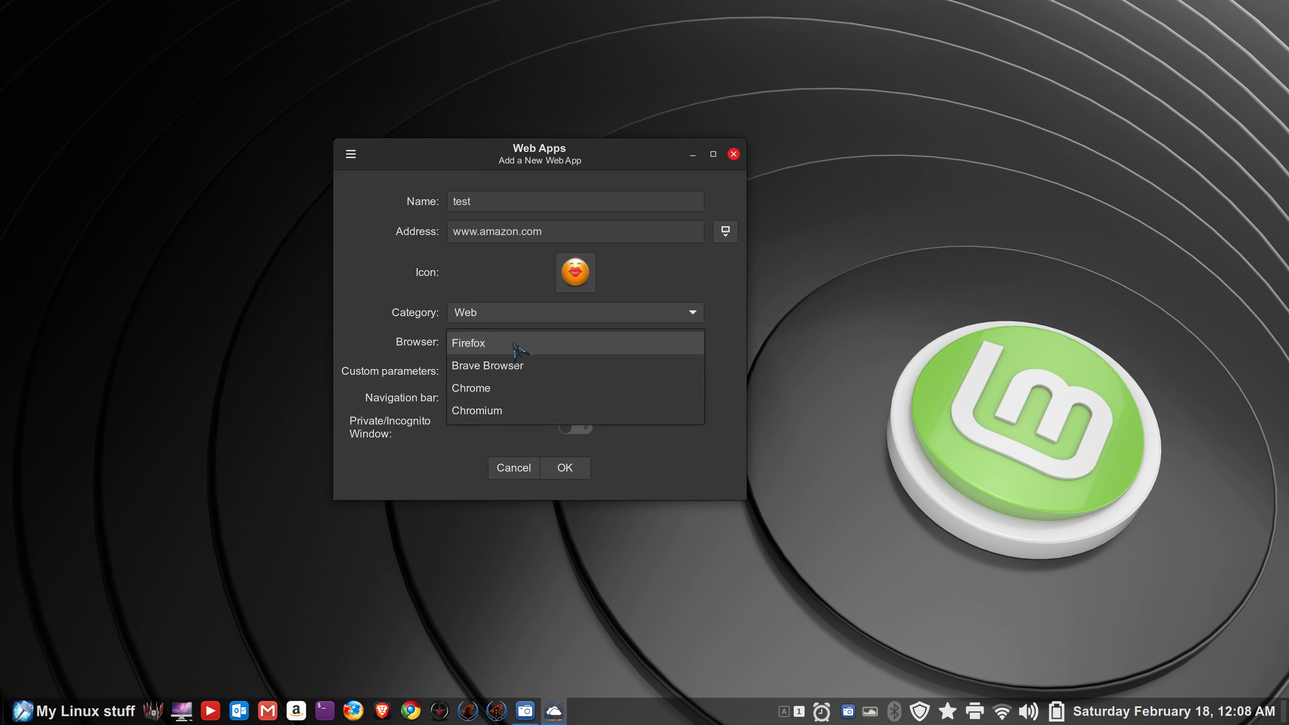
left_click(514, 343)
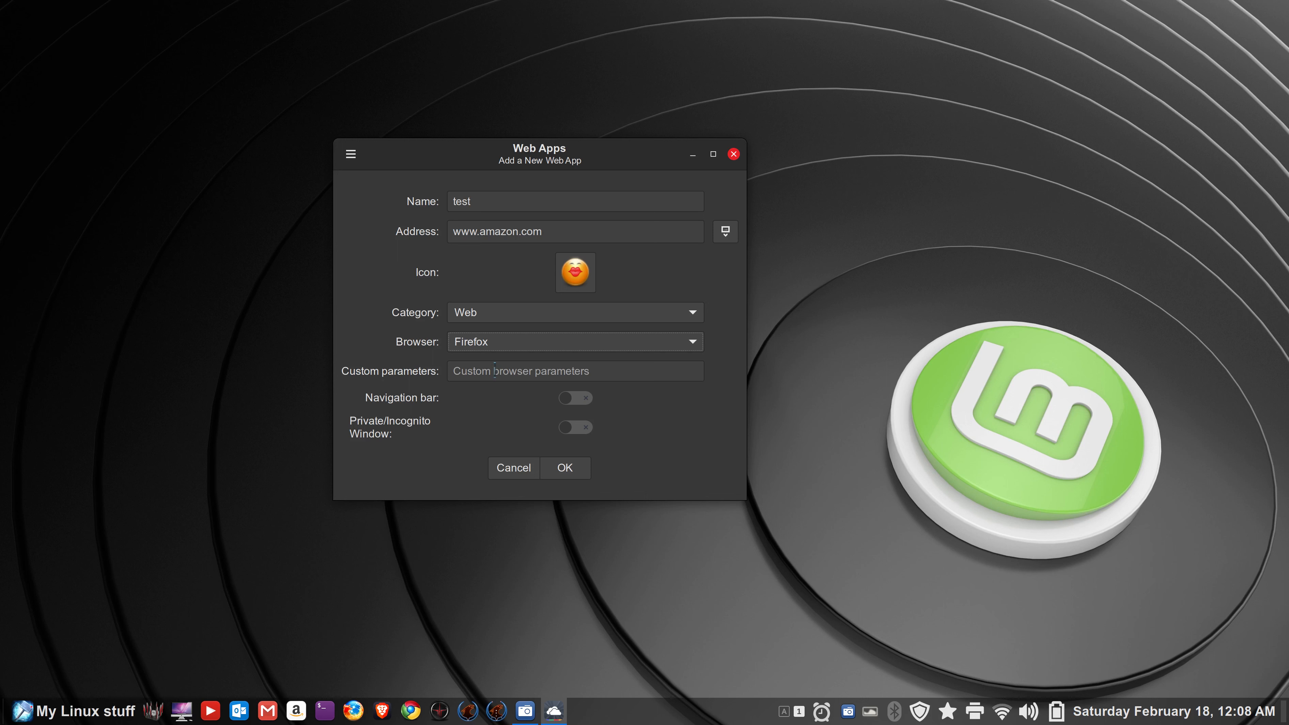
left_click(586, 400)
- Compare with a regular Firefox window, leave private browsing off, and save the web app
left_click(353, 711)
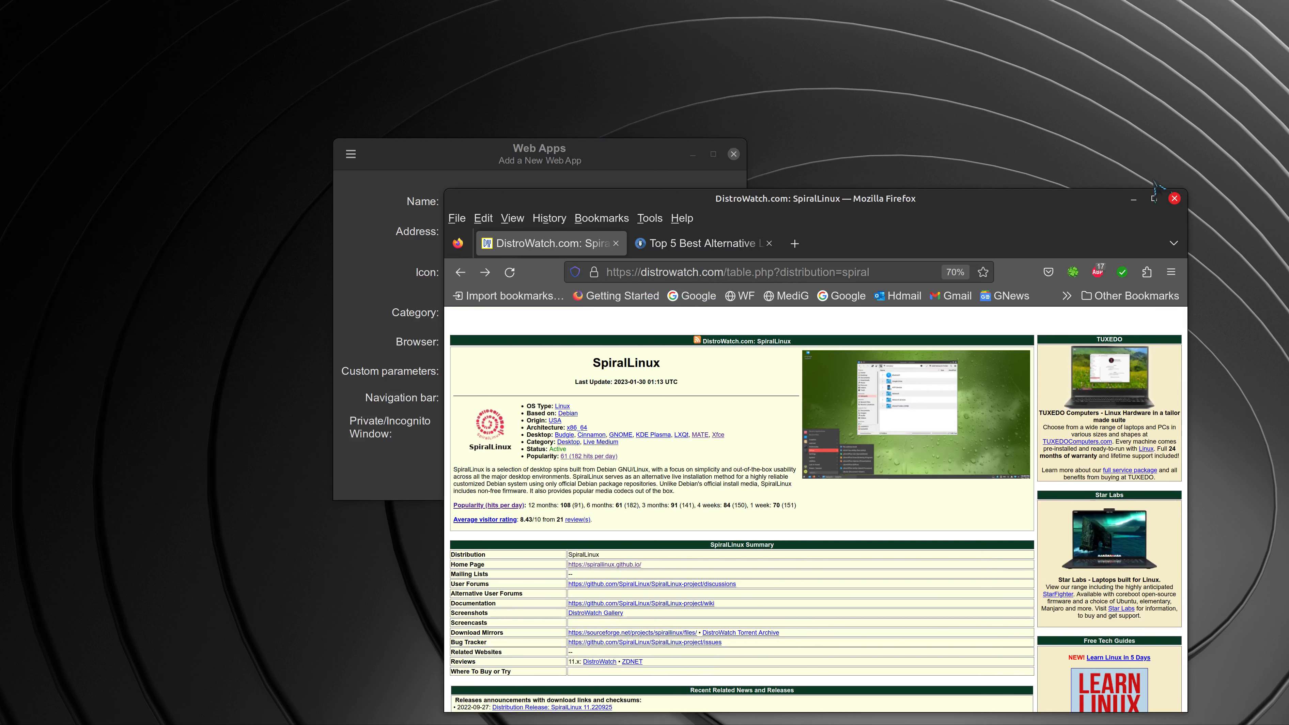
left_click(1175, 198)
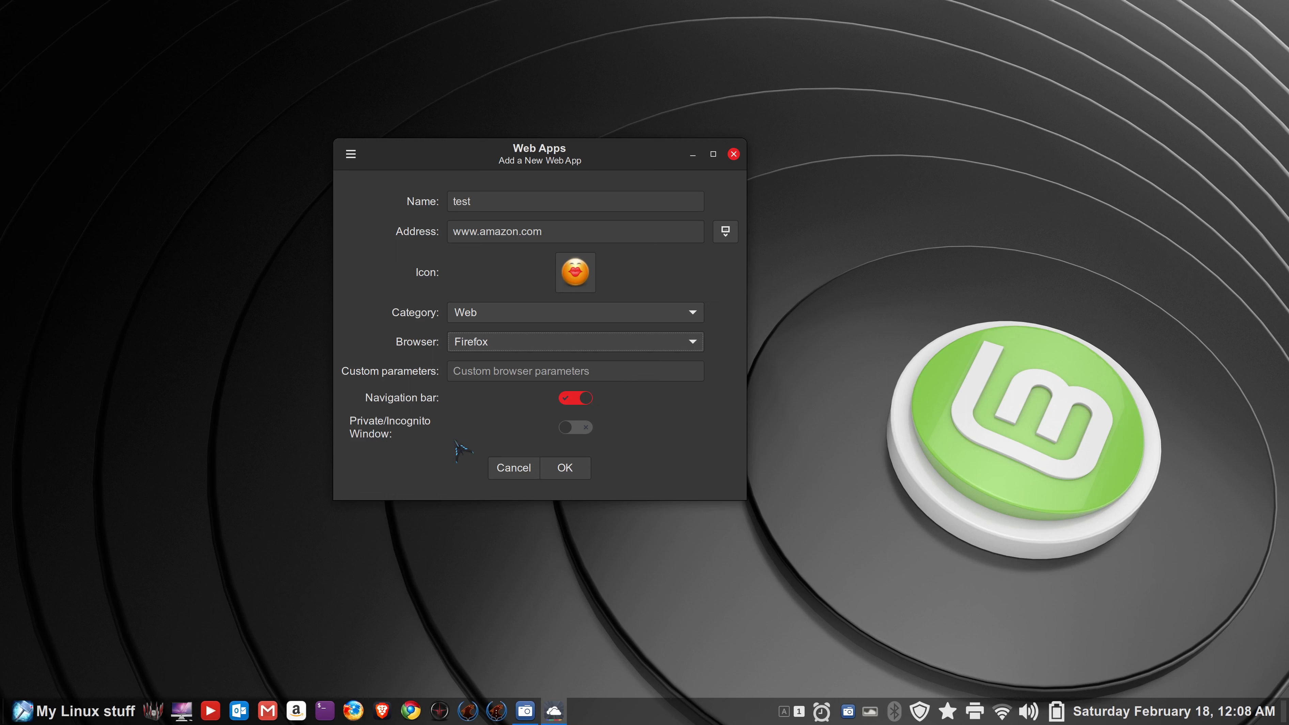
left_click(574, 428)
left_click(575, 429)
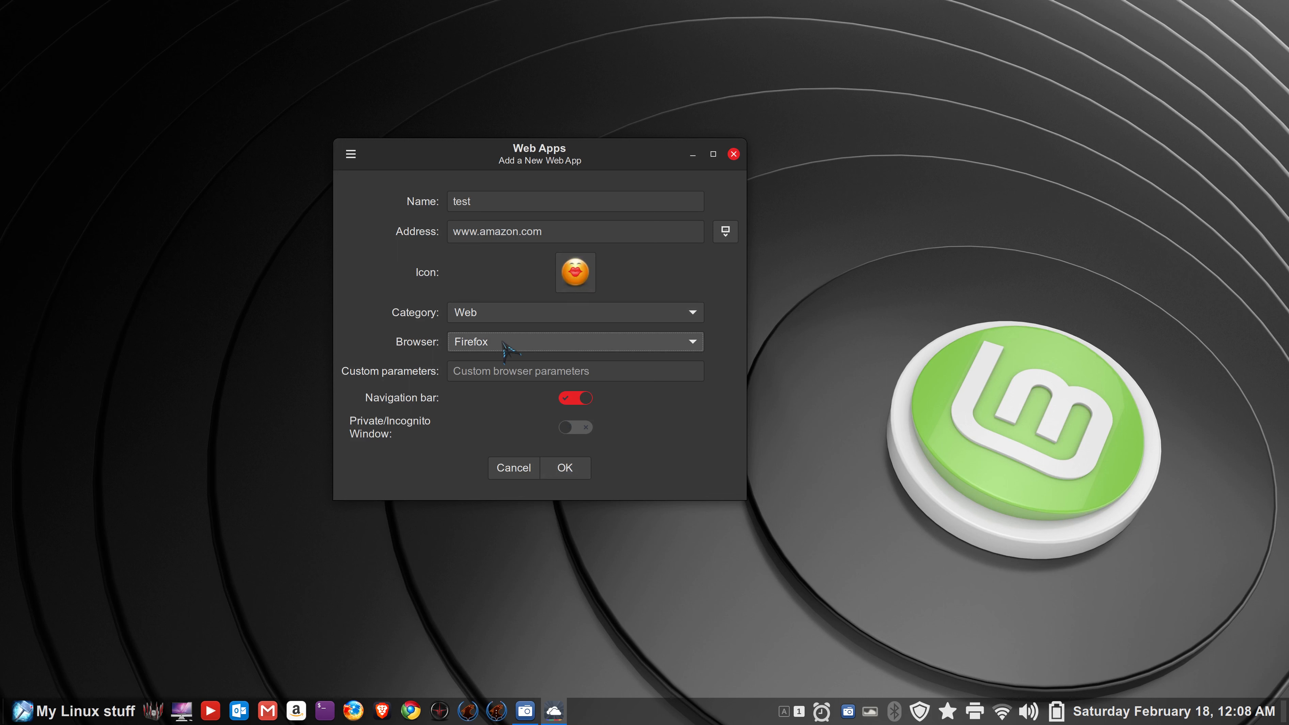
left_click(565, 468)
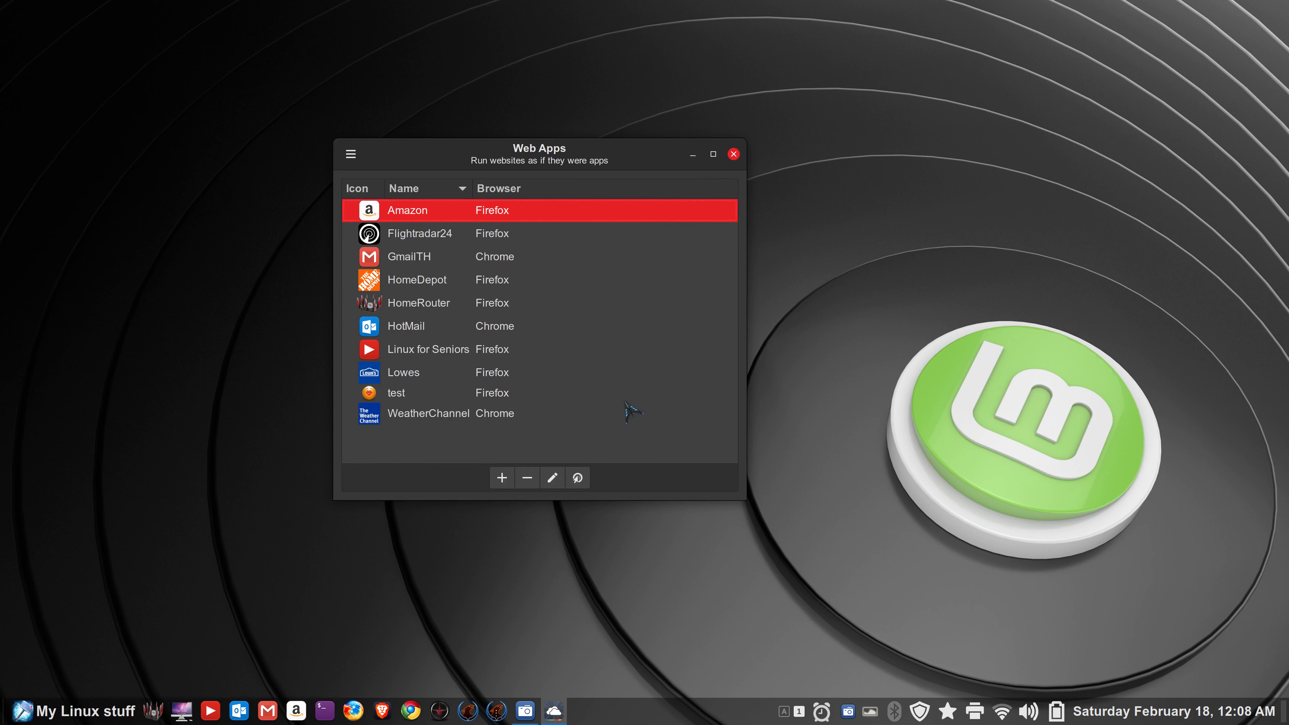
left_click(392, 400)
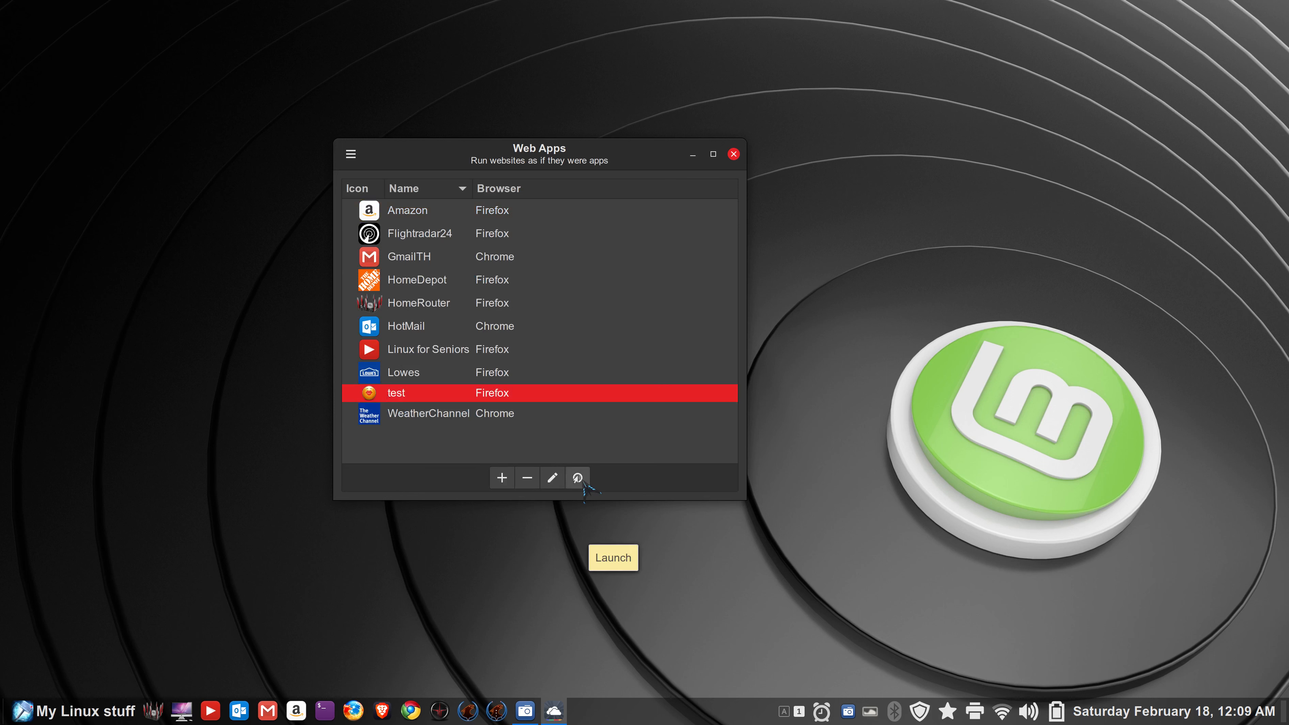
double_click(370, 394)
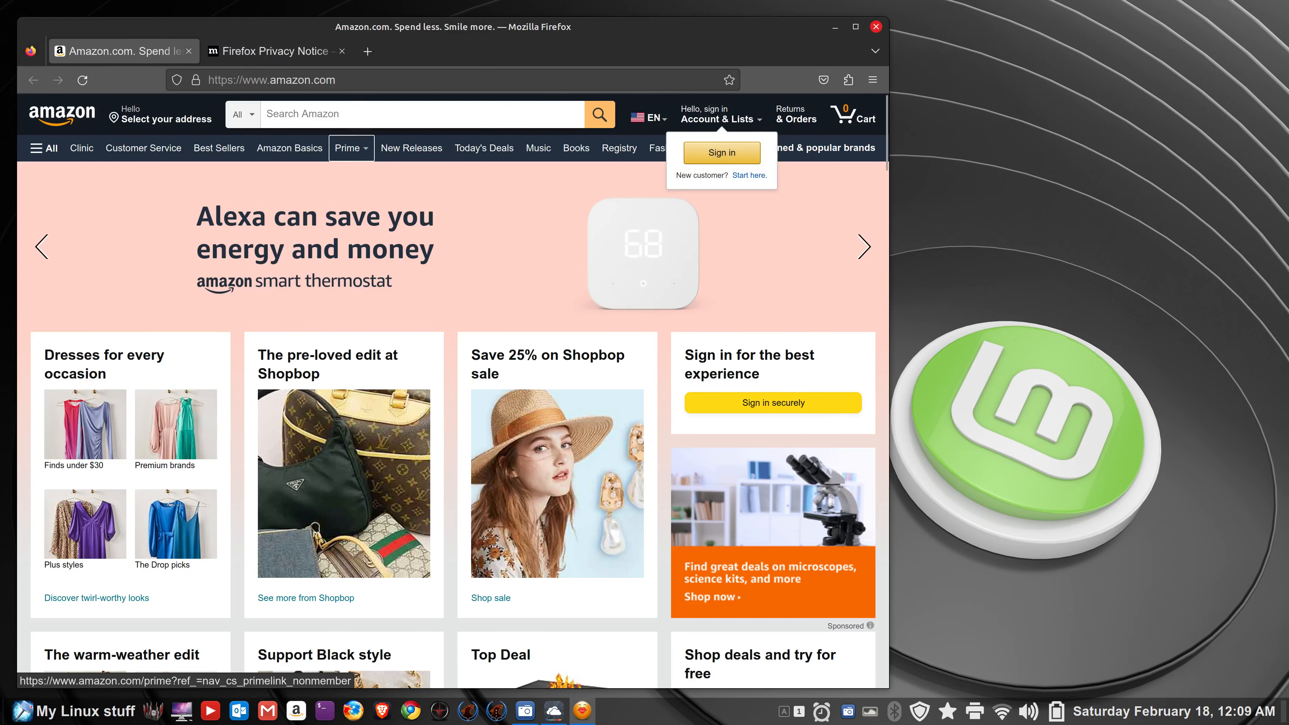
left_click(342, 51)
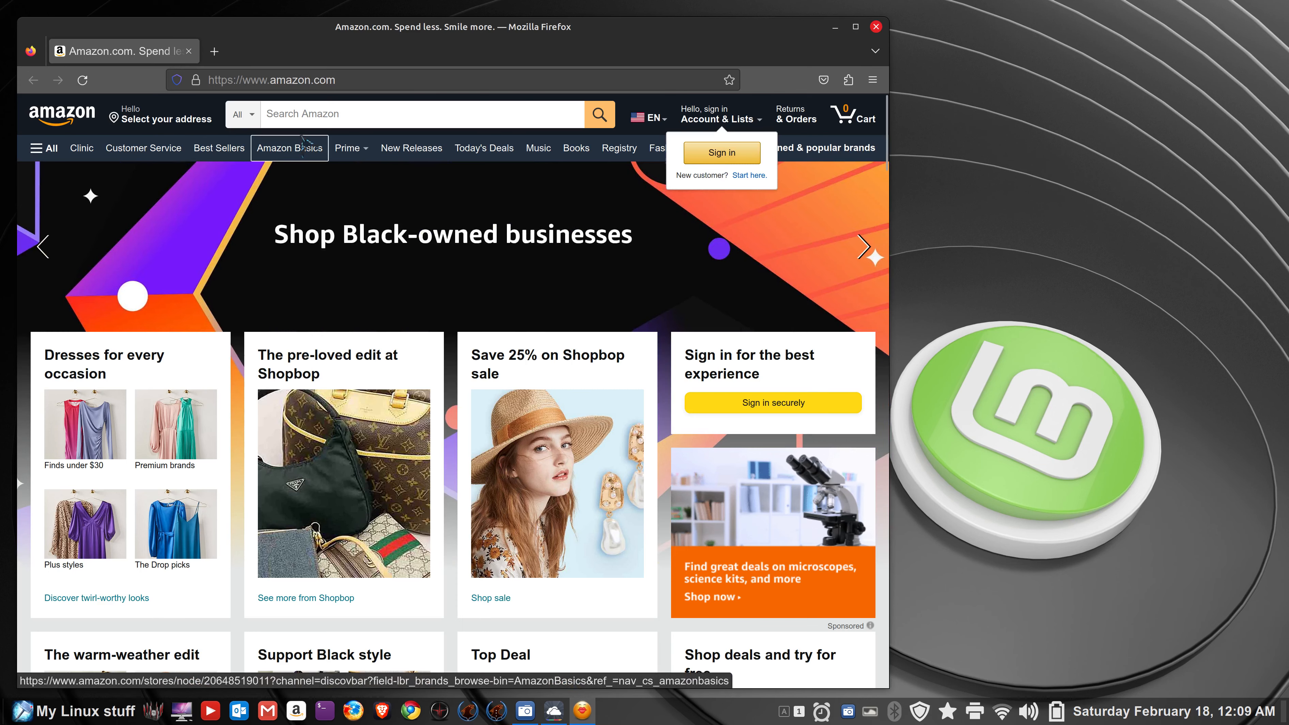
scroll(398, 333, "down", 8)
scroll(401, 327, "up", 7)
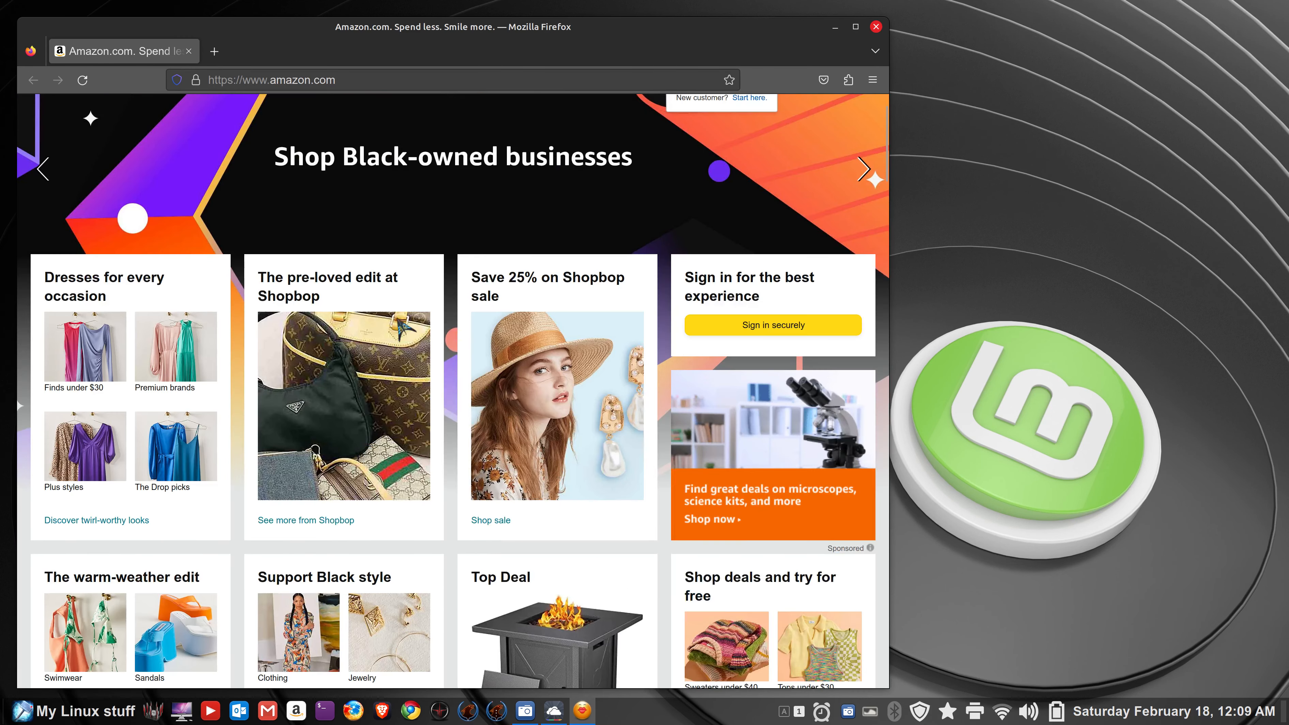
left_click(877, 26)
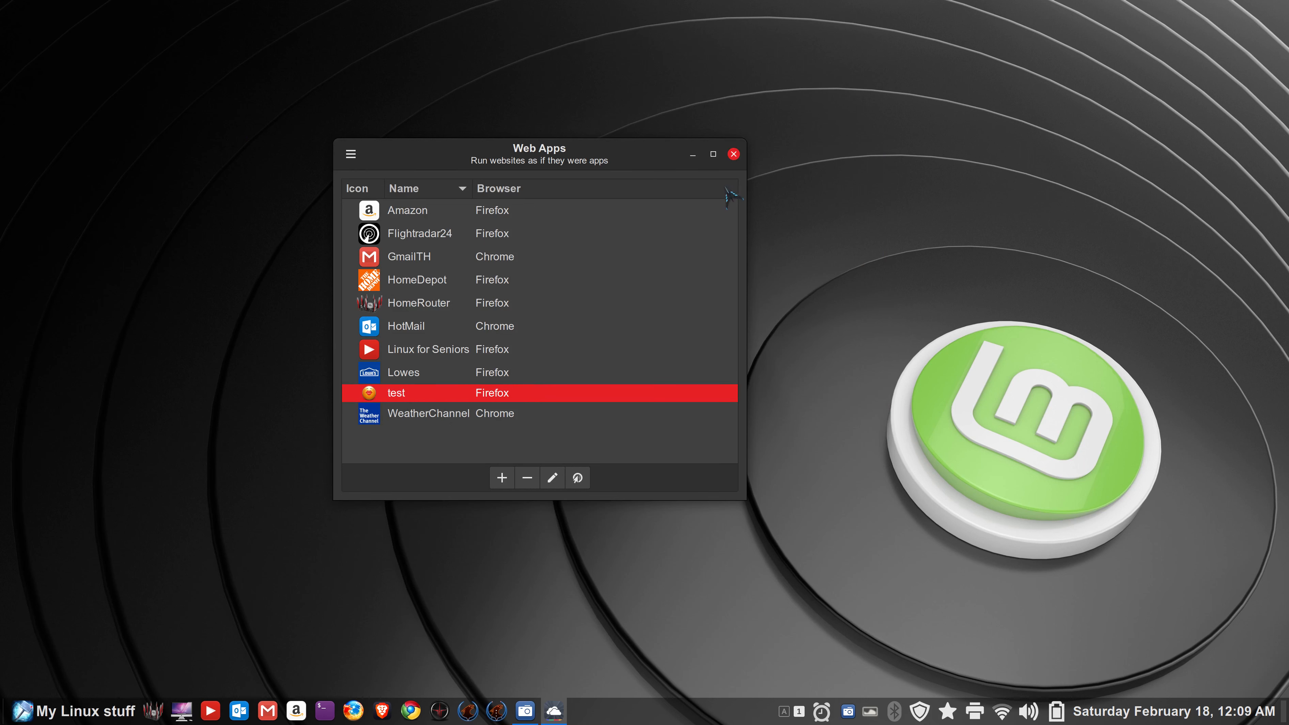
- Pin the test web app to the menu favourites and panel, then launch it from the panel
left_click(734, 154)
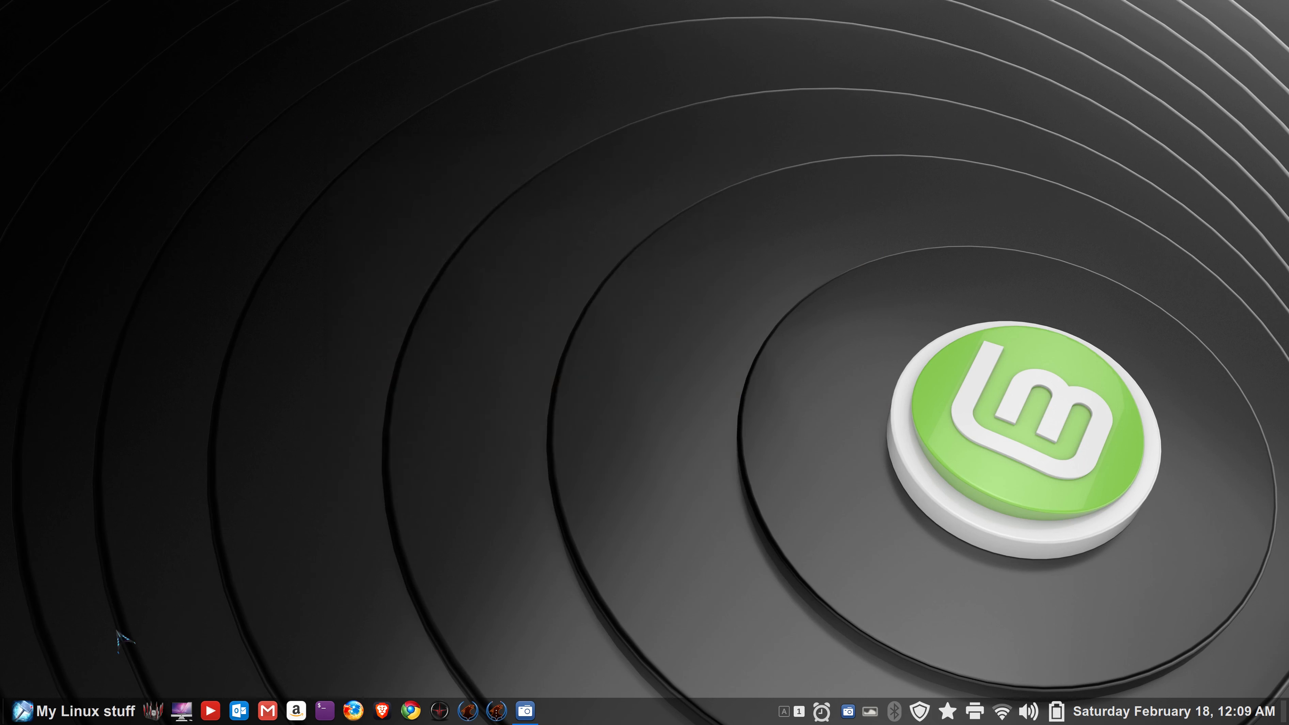
left_click(41, 716)
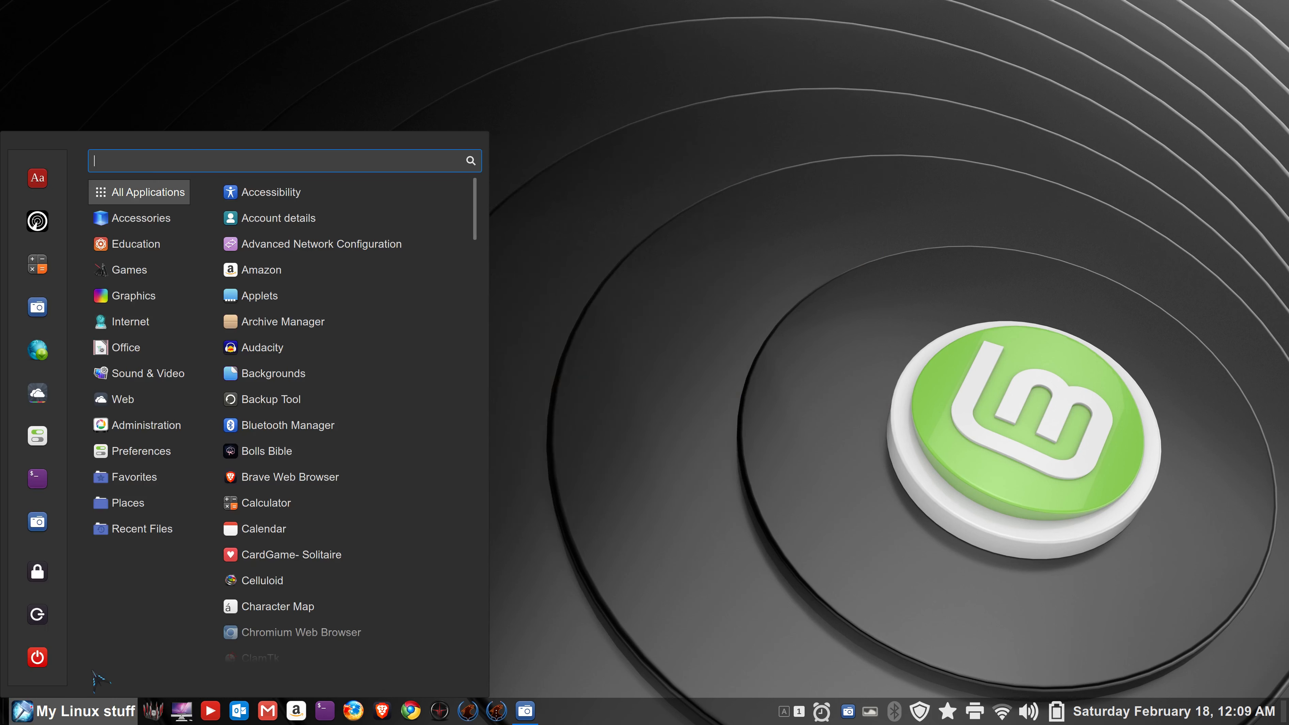
type("te")
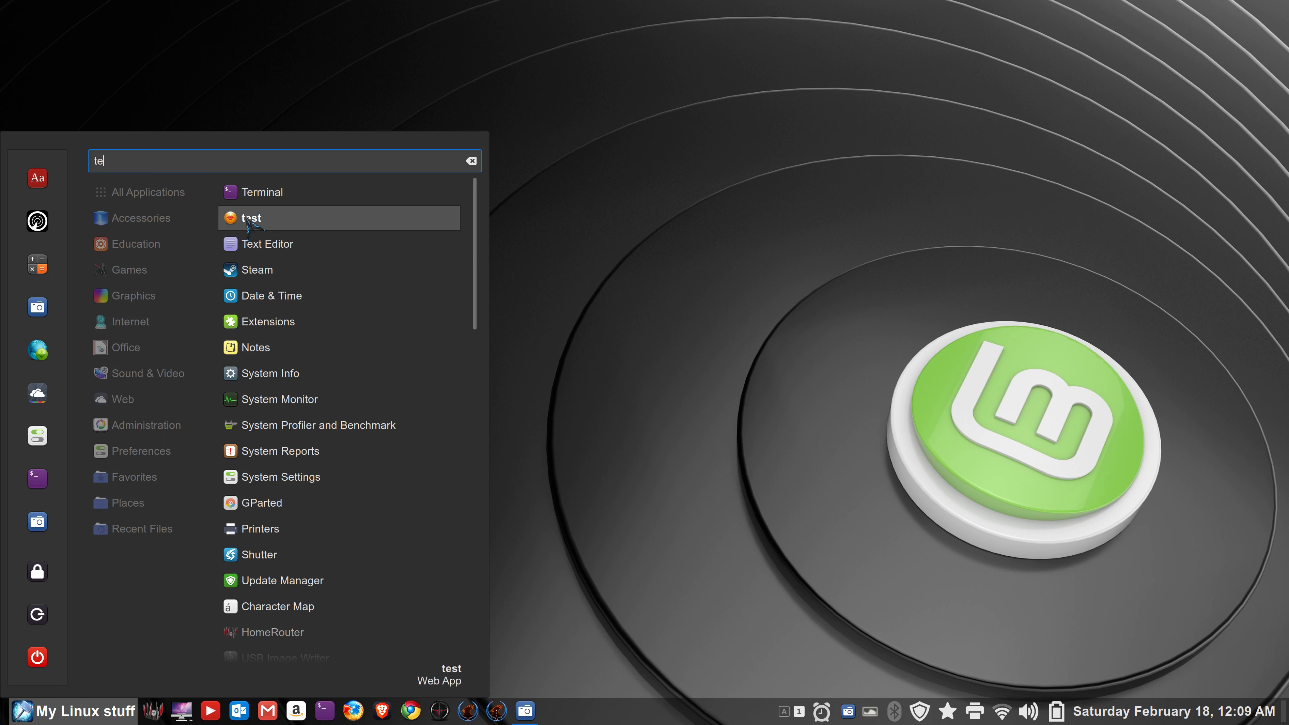
right_click(248, 220)
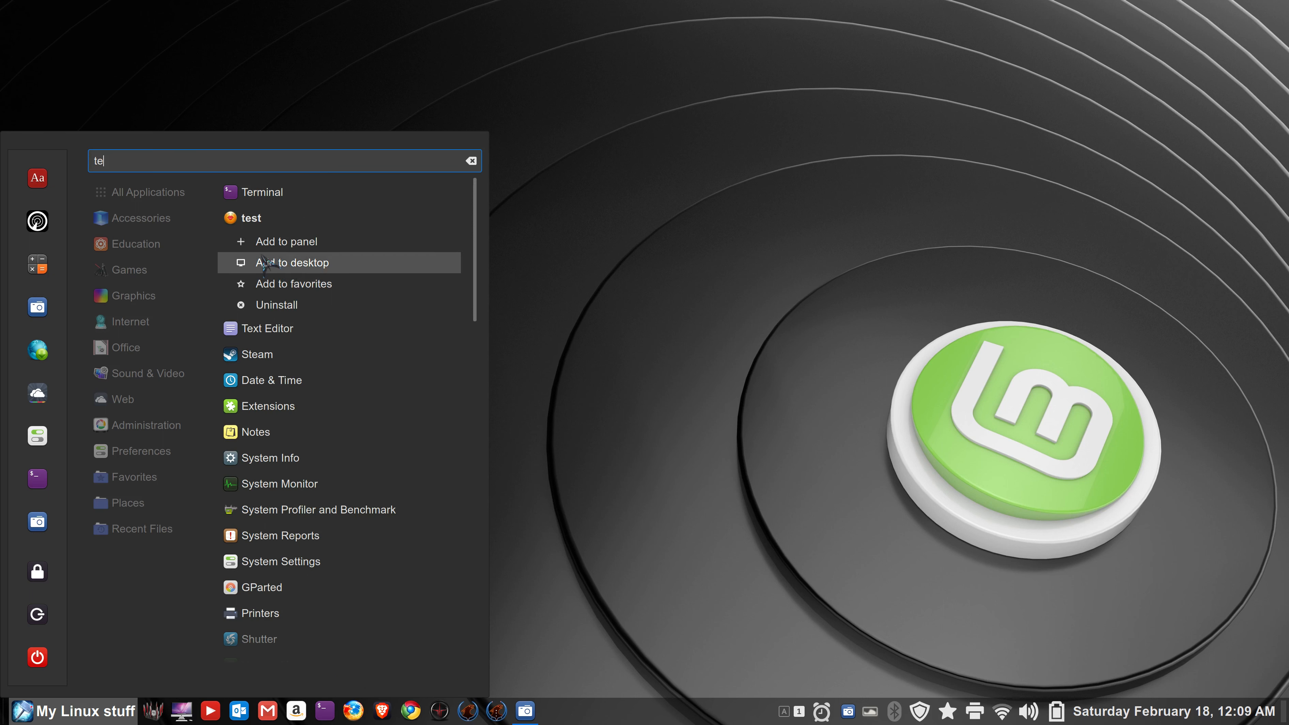
left_click_drag(238, 224, 234, 717)
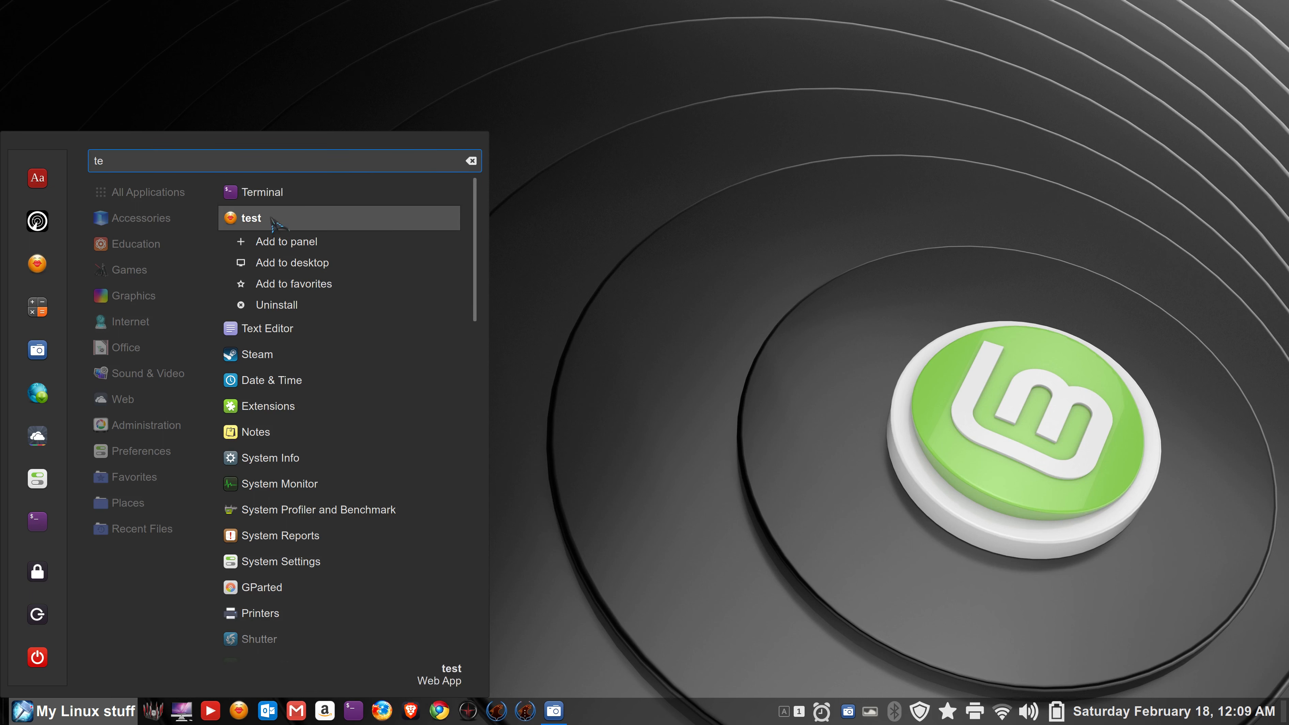
left_click_drag(233, 219, 373, 89)
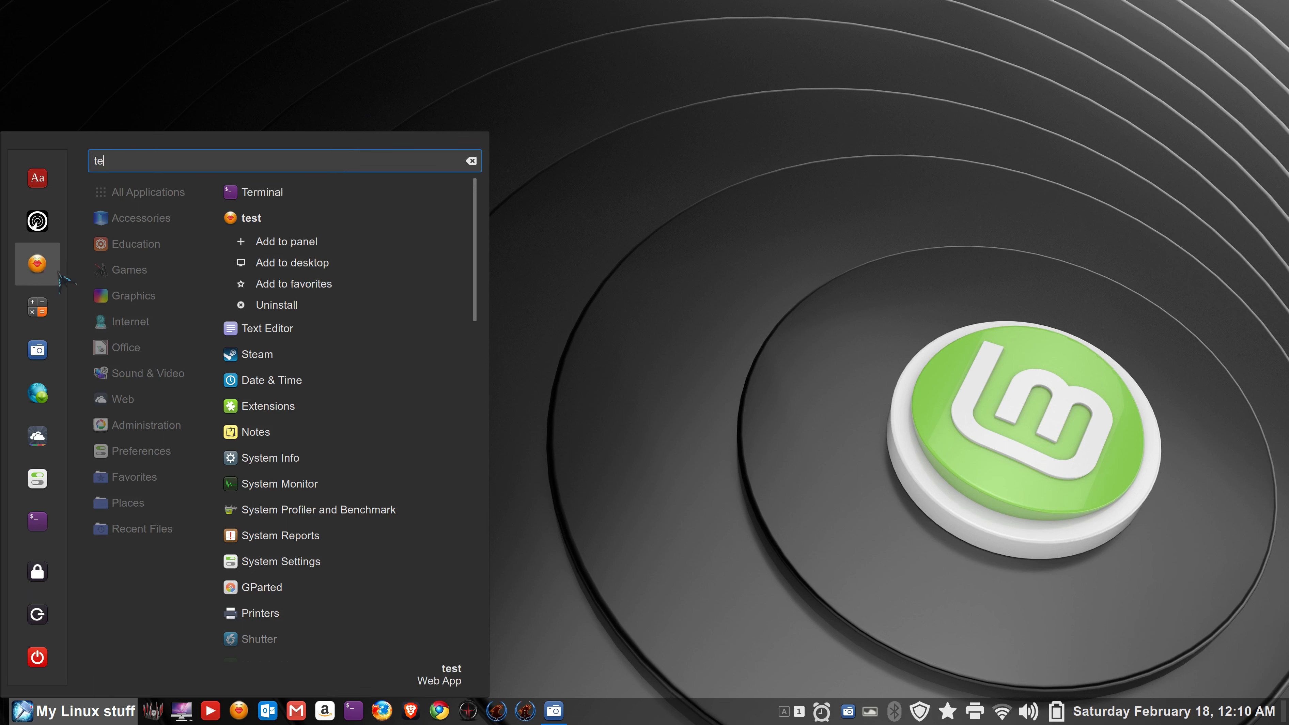
left_click(608, 394)
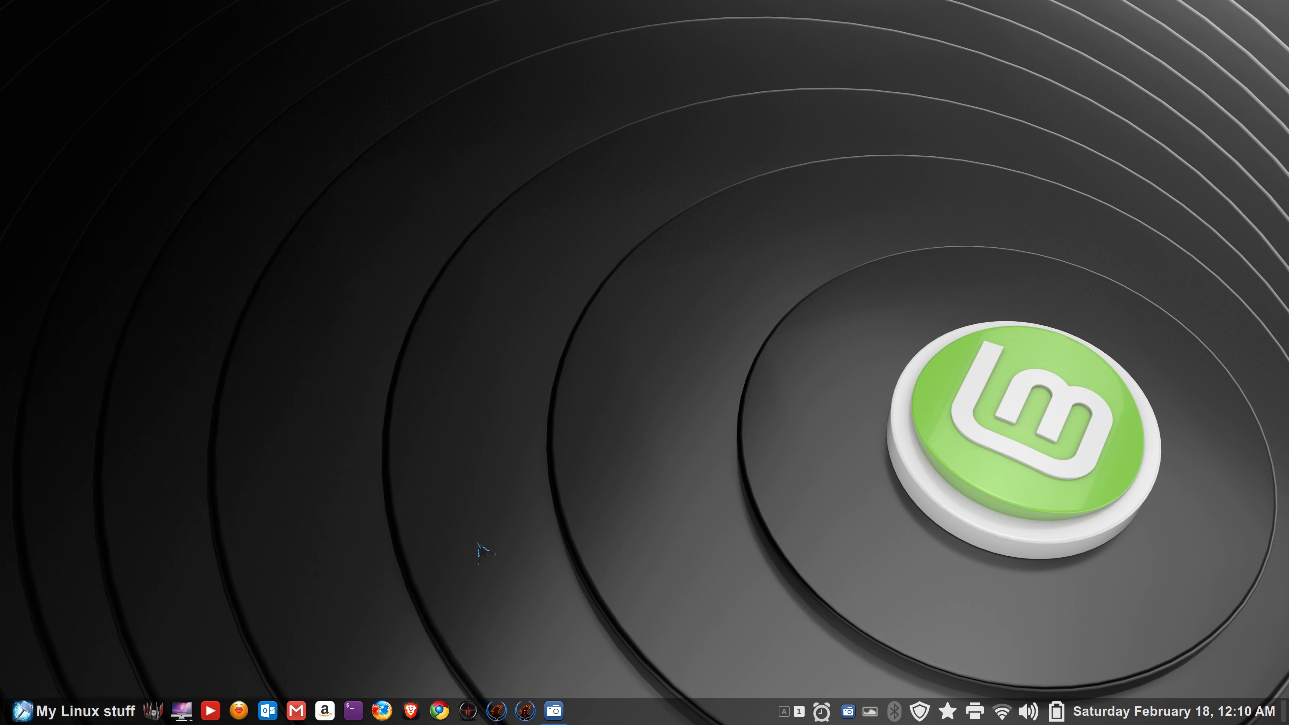
left_click(242, 717)
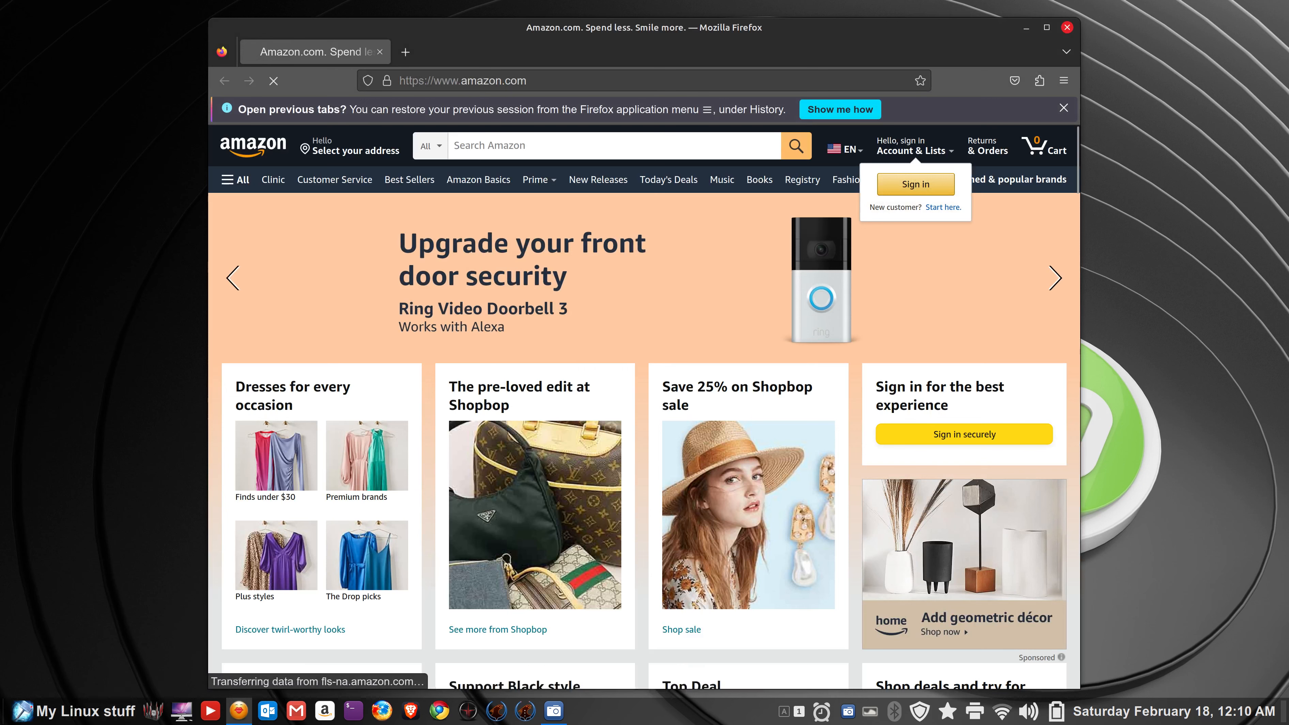
- Close the Amazon window, relaunch test from favourites, close it, and open the panel launcher's options
left_click(1064, 107)
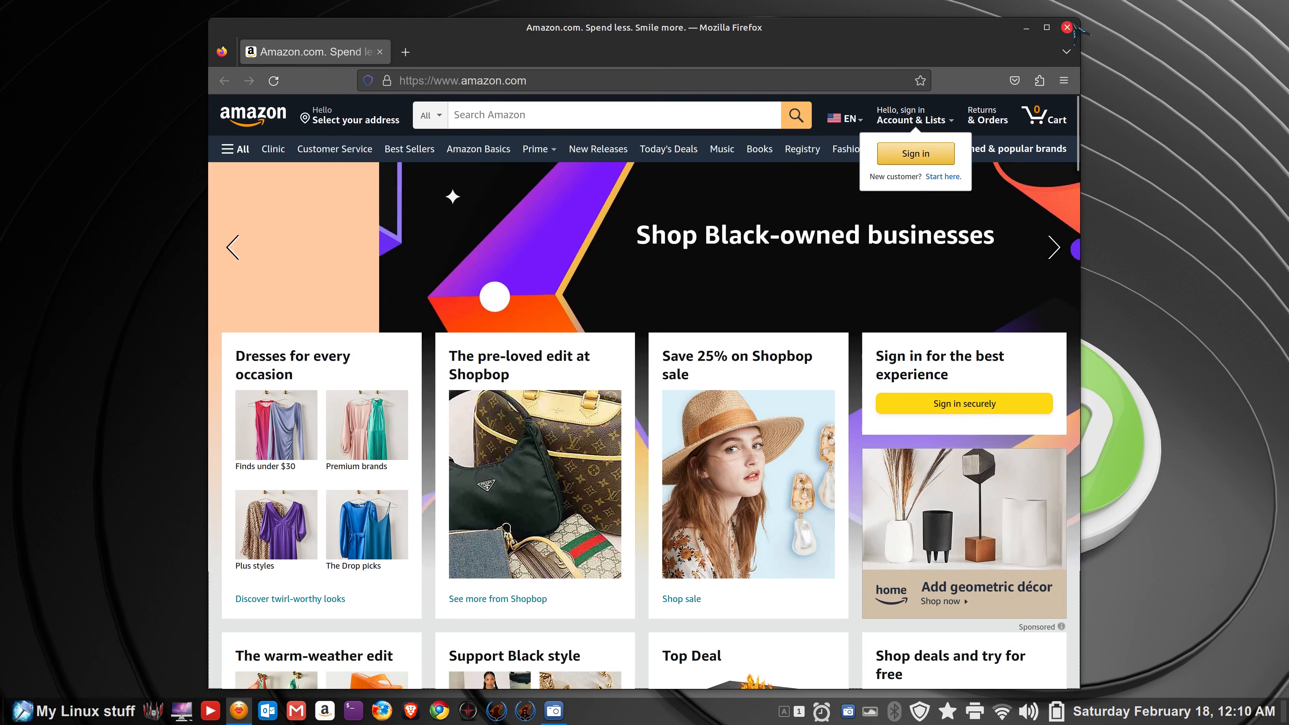
left_click(1068, 27)
left_click(109, 709)
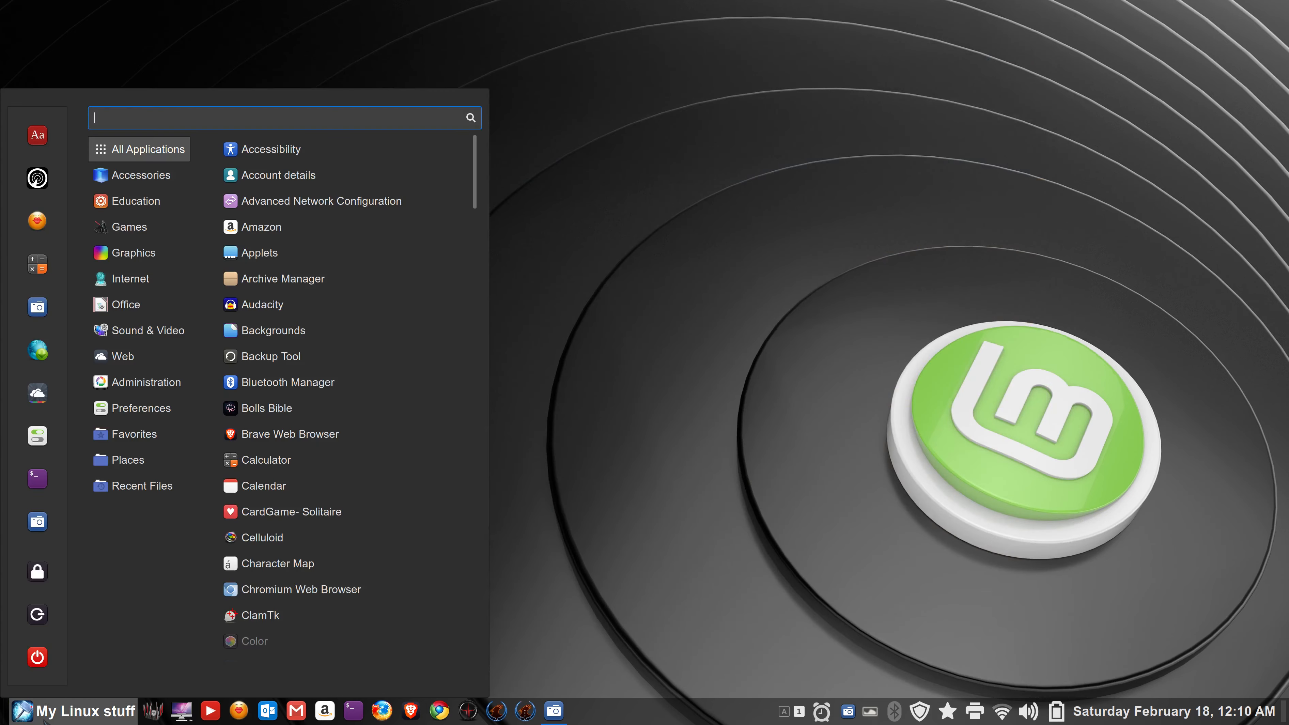
left_click(37, 222)
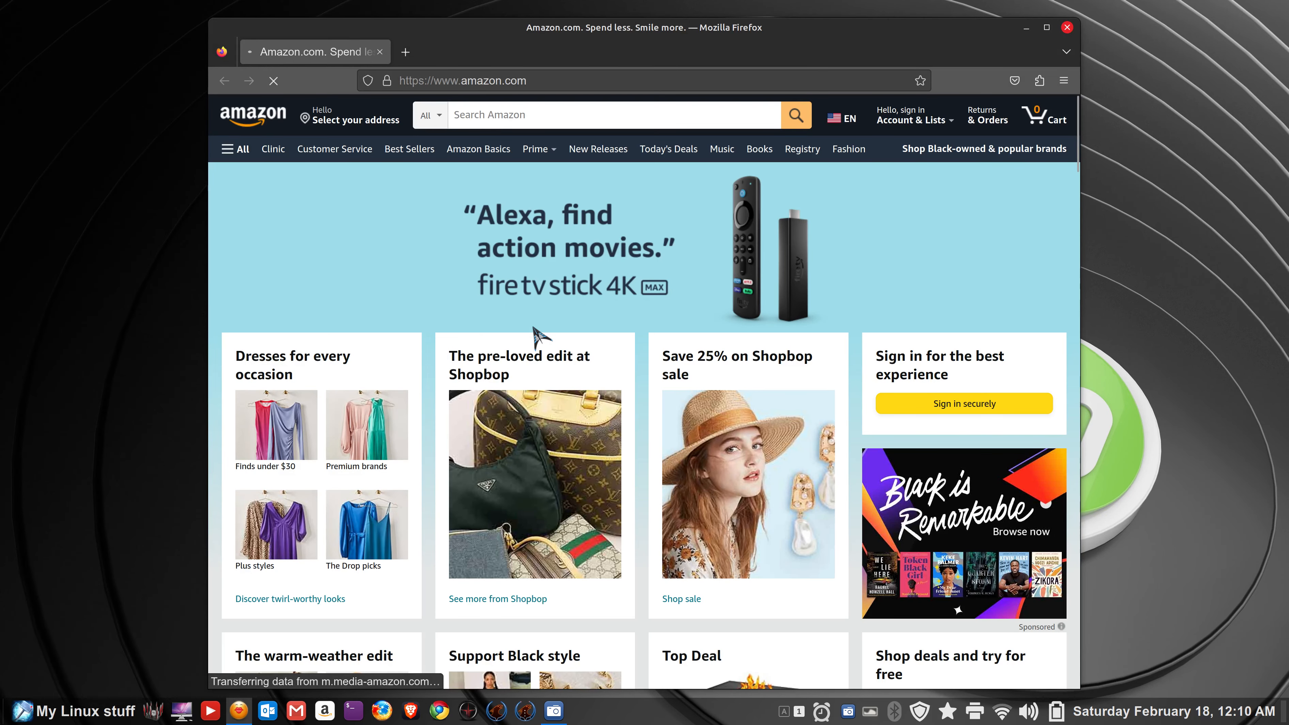
left_click(1067, 27)
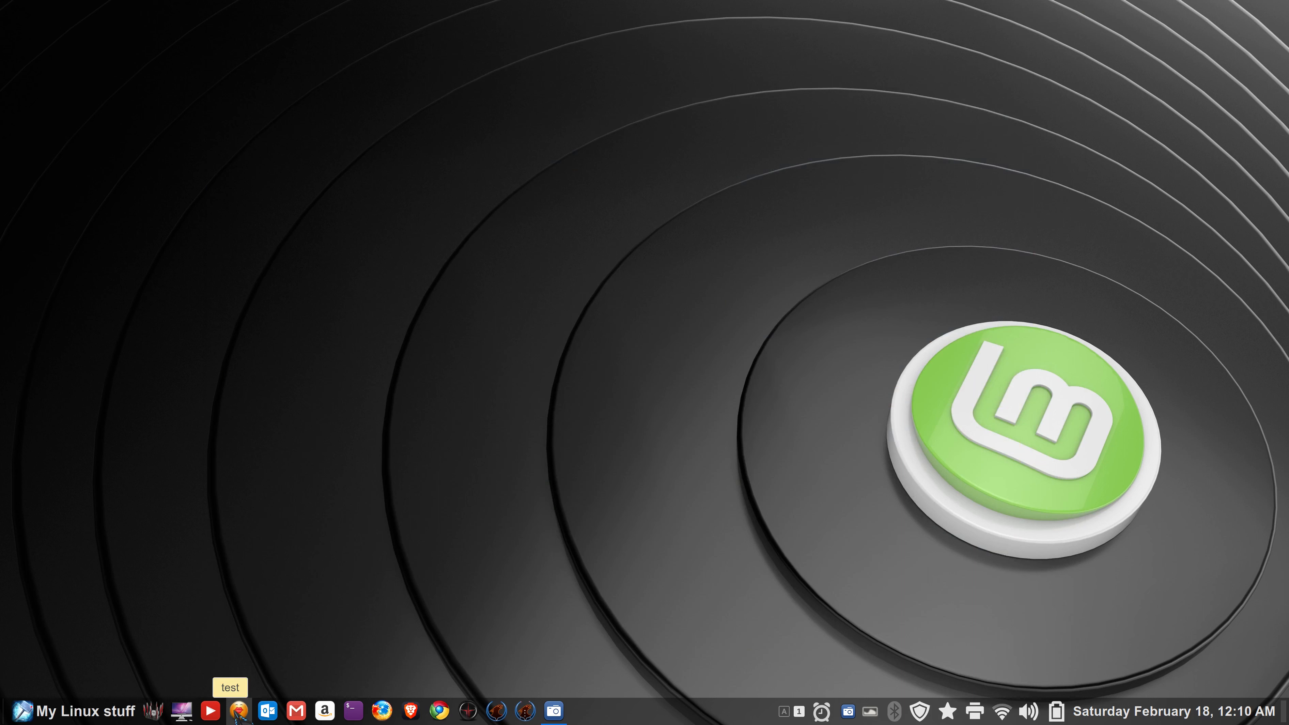
right_click(235, 711)
- Remove the test launcher from the panel and favourites, then reopen the Web Apps manager
left_click(180, 671)
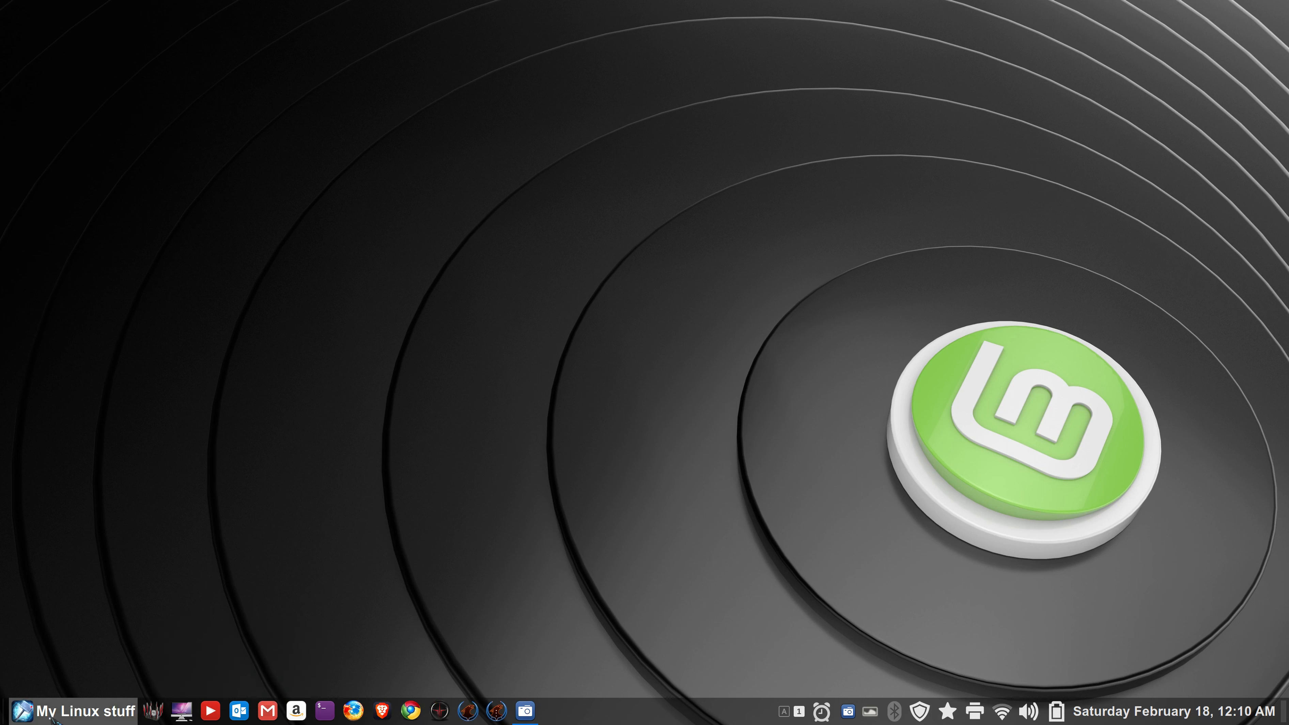
left_click(52, 717)
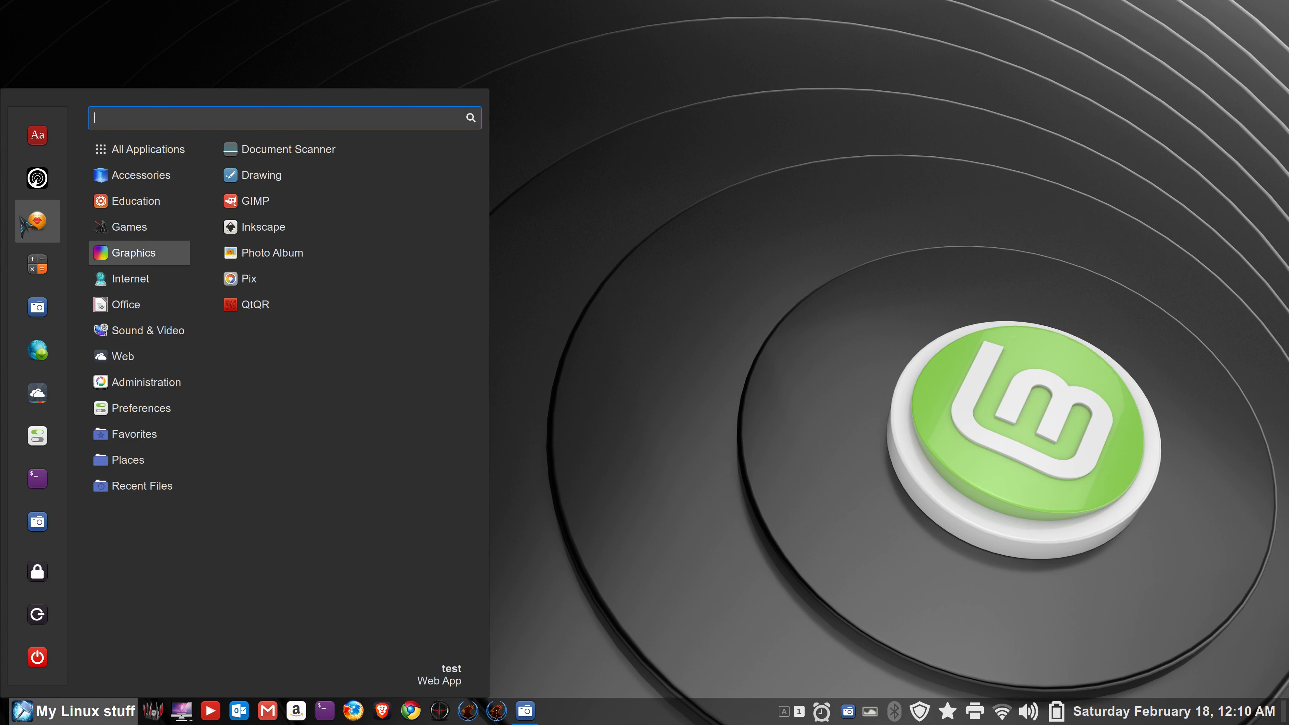
left_click_drag(40, 228, 161, 339)
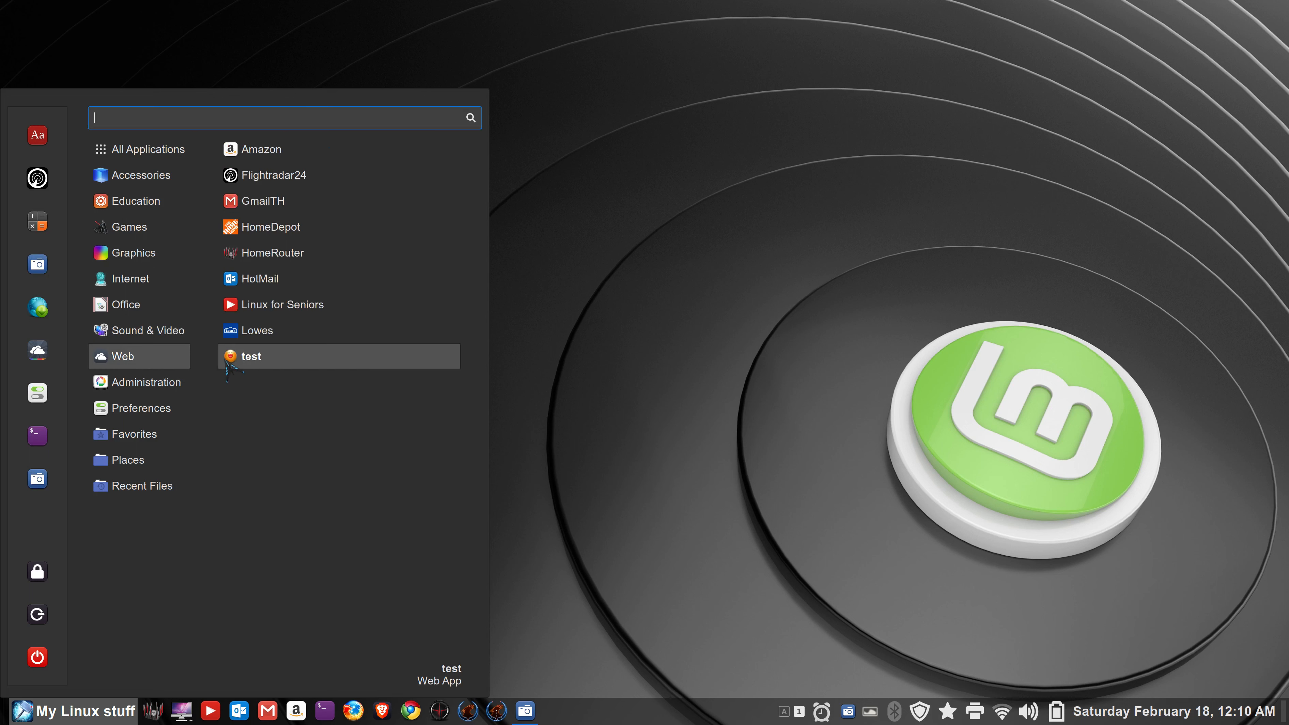
left_click_drag(227, 365, 196, 437)
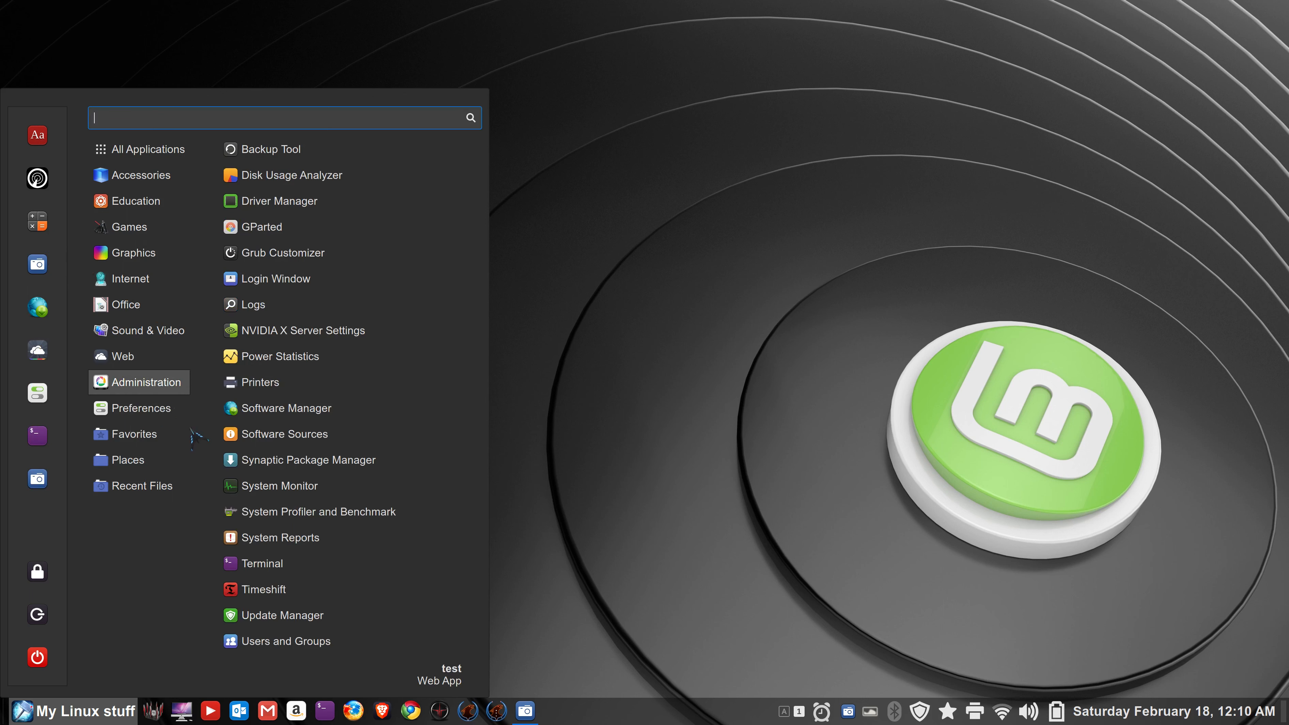
mouse_move(153, 356)
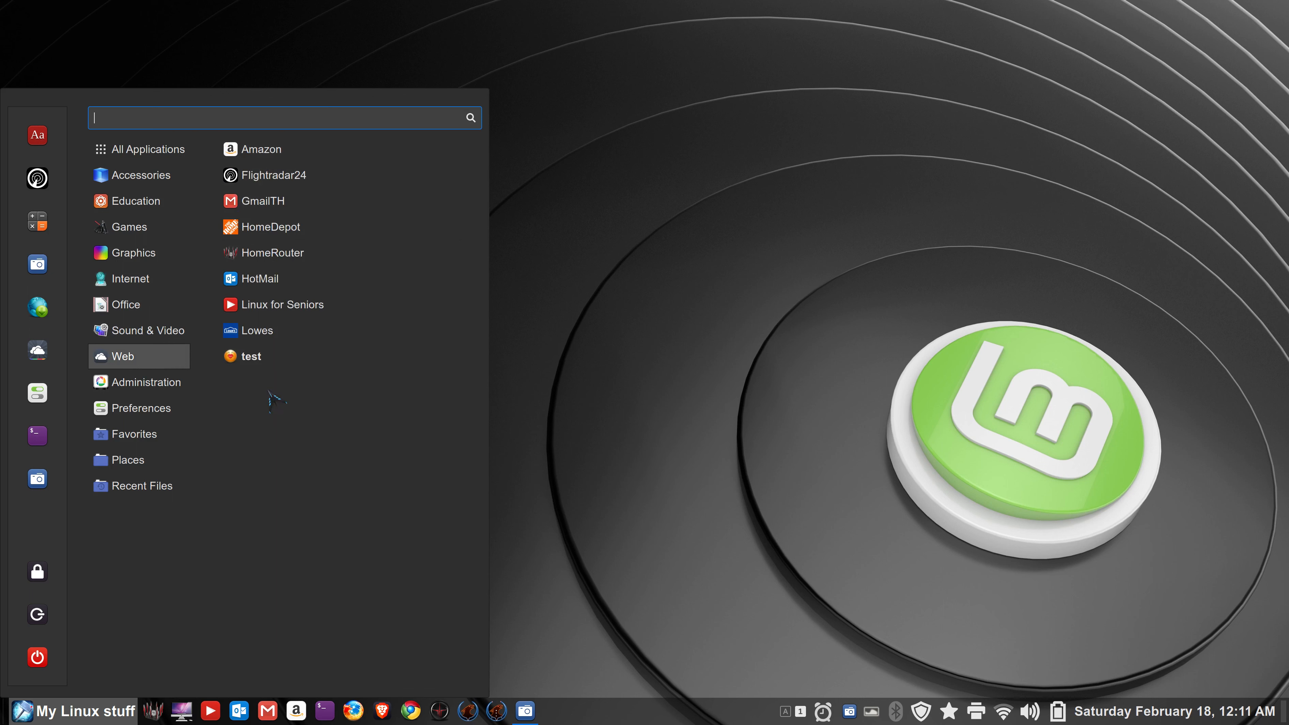
left_click(37, 350)
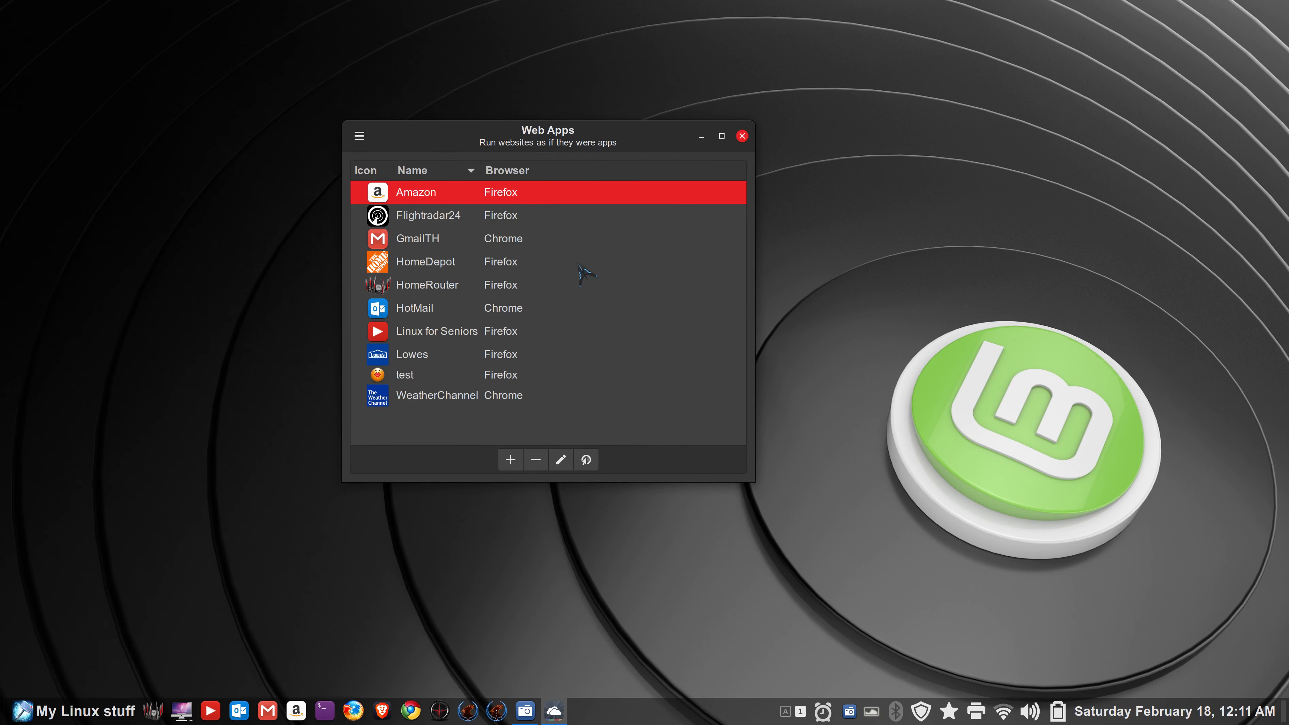
- Delete the 'test' web app and start a new web app named F
left_click(415, 377)
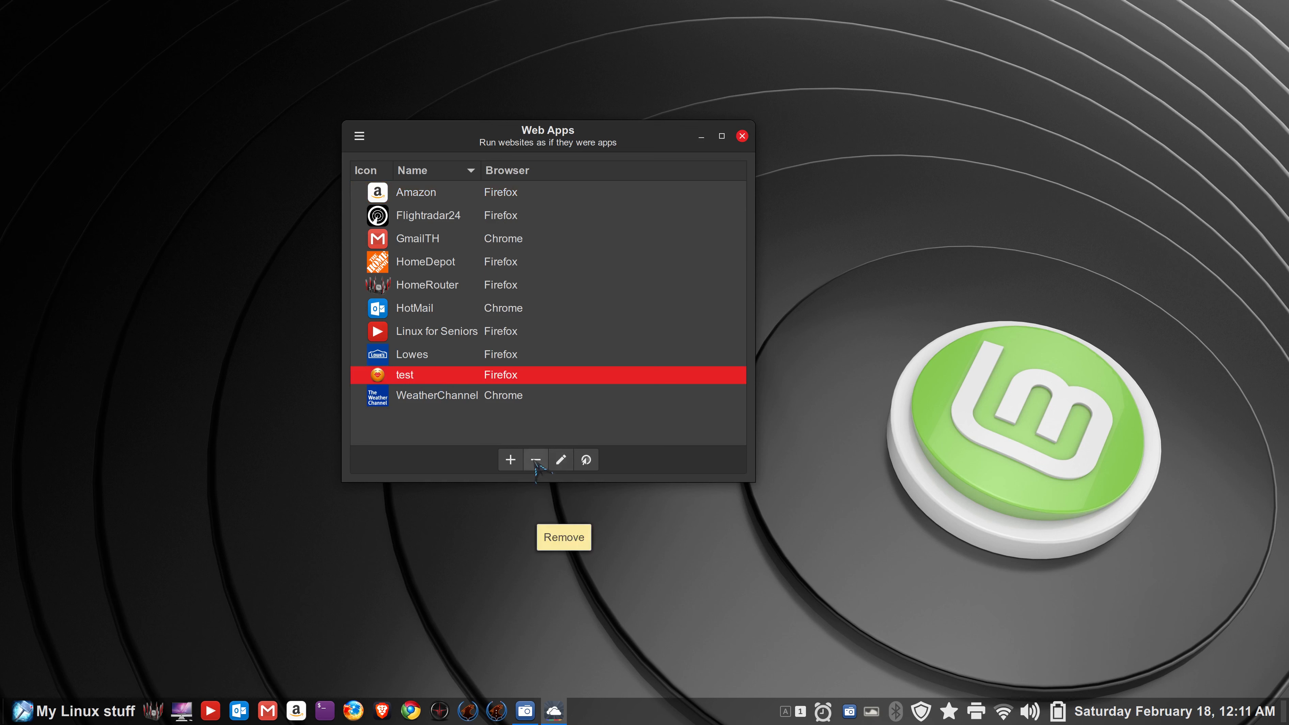
left_click(536, 460)
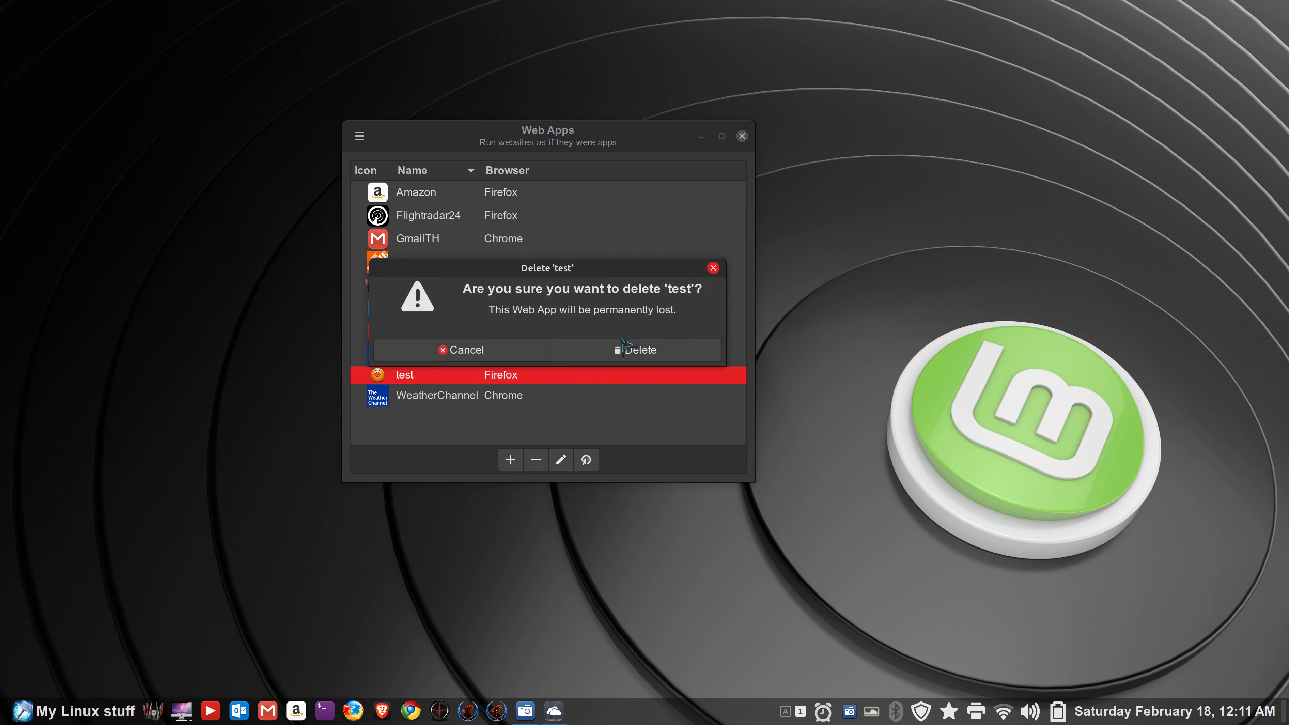
left_click(638, 355)
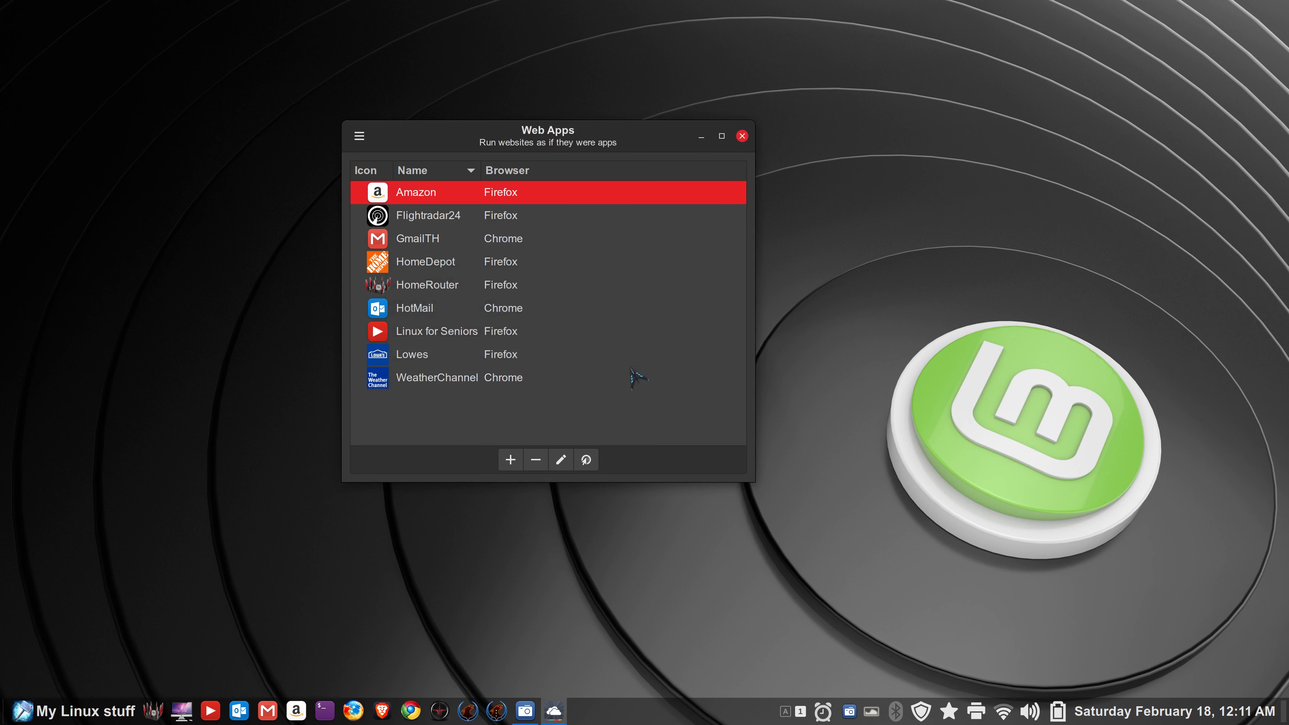
left_click(511, 460)
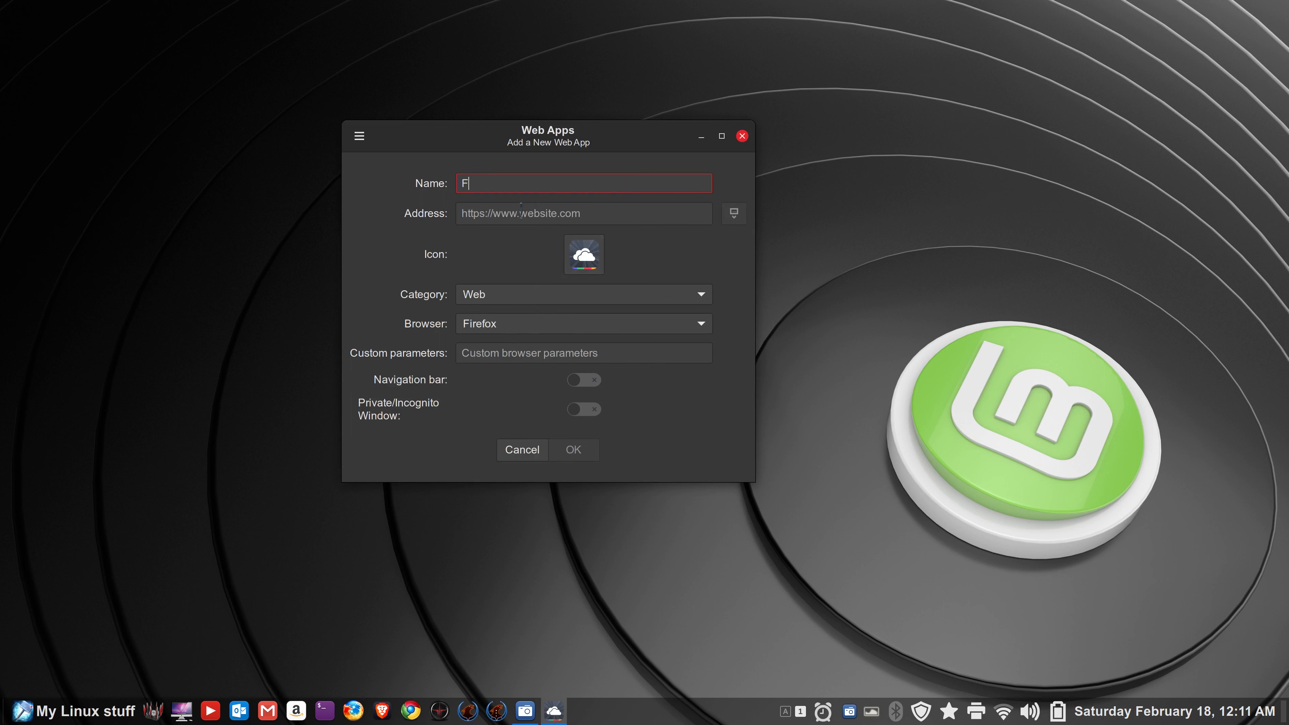
left_click(499, 212)
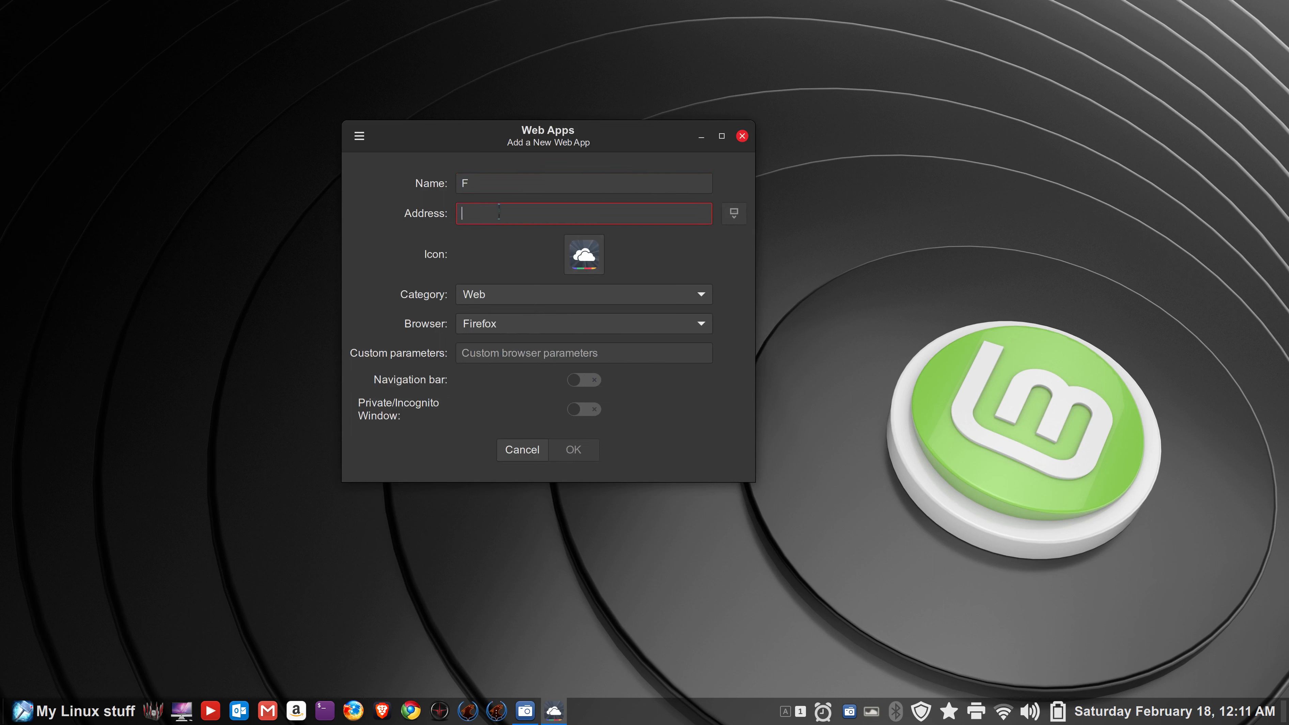
type("www")
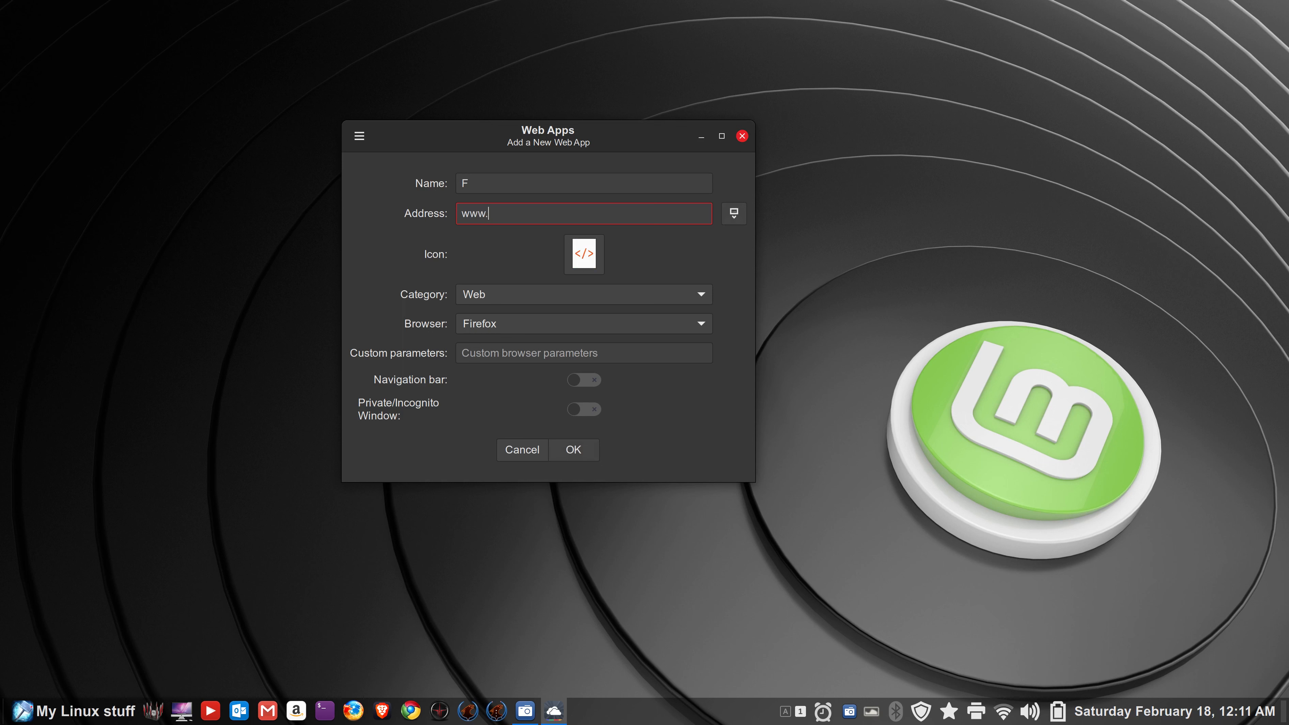
type(".facebook.com")
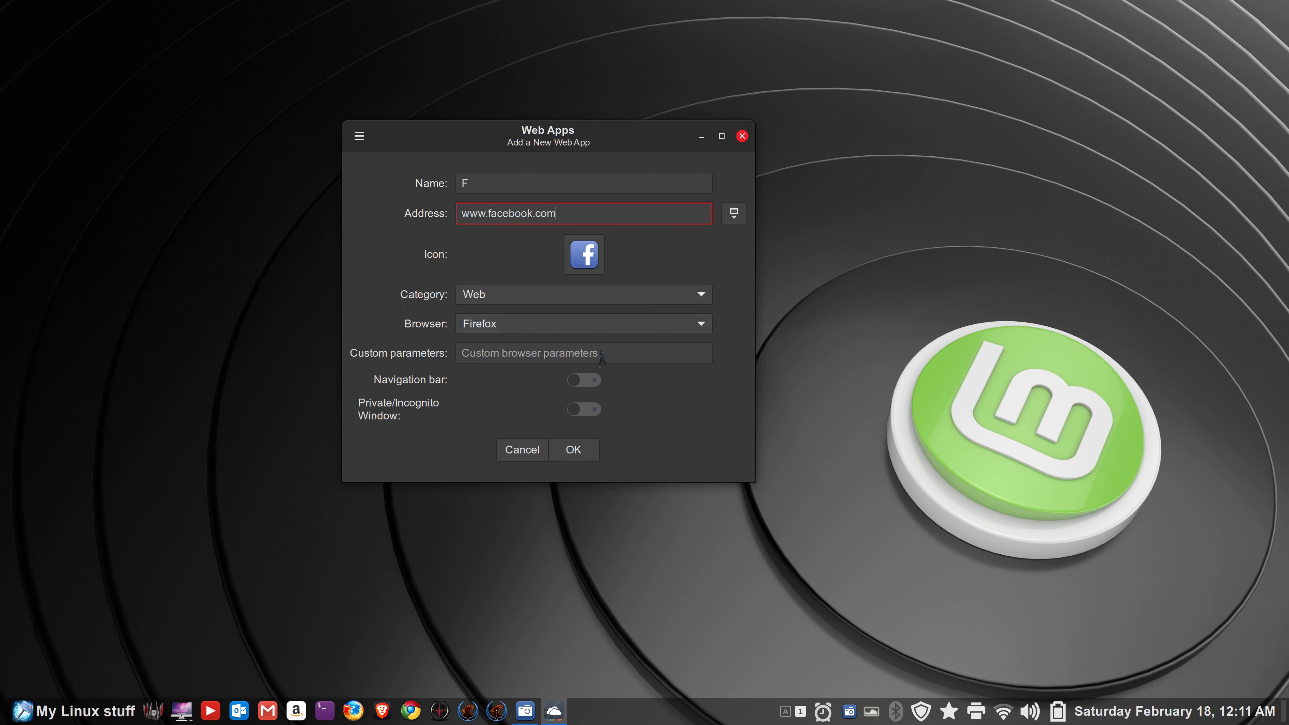
left_click(595, 381)
left_click(586, 450)
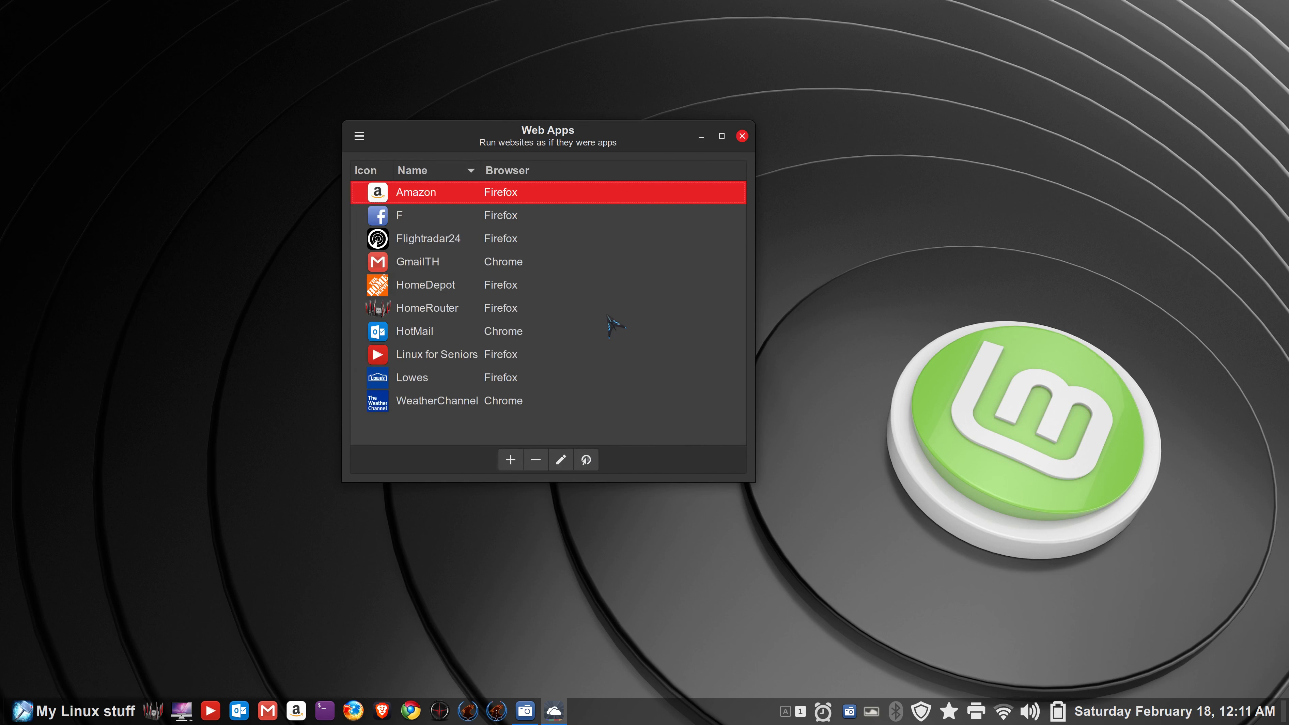
- Launch F to the Facebook login page, close the Firefox Privacy Notice tab, then close the window
left_click(385, 222)
double_click(385, 221)
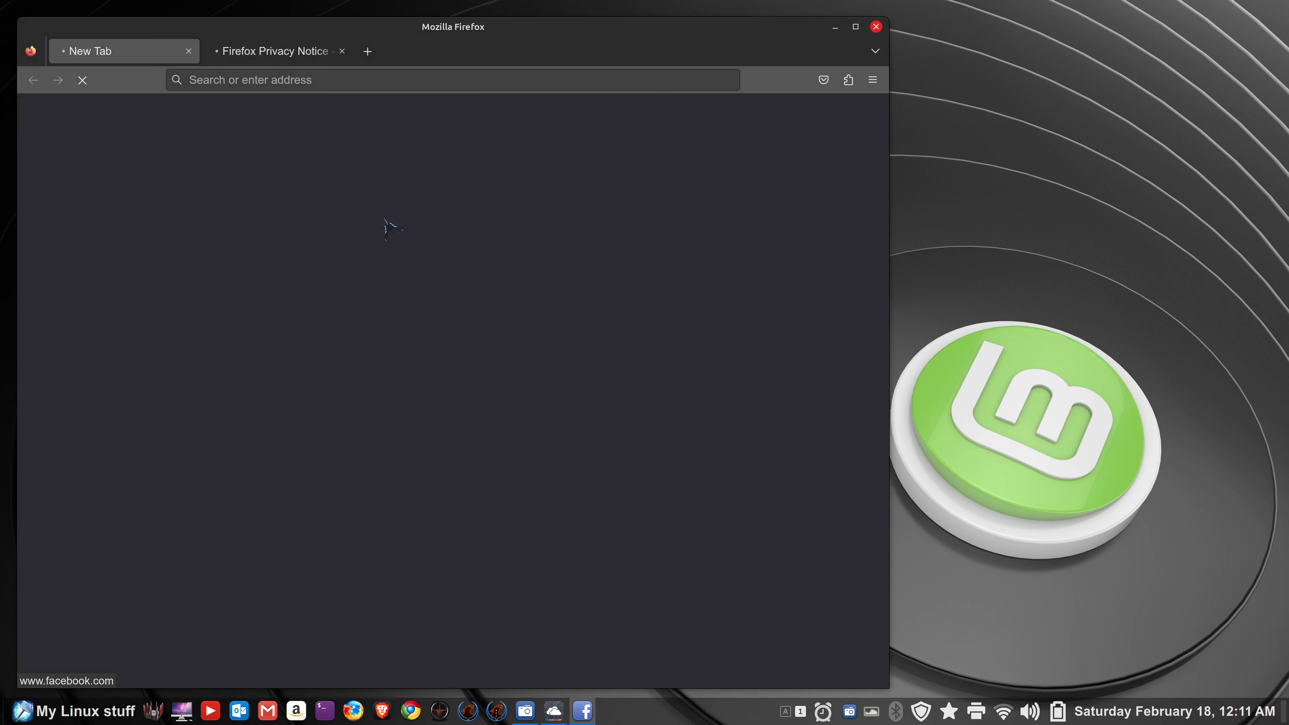
left_click(292, 54)
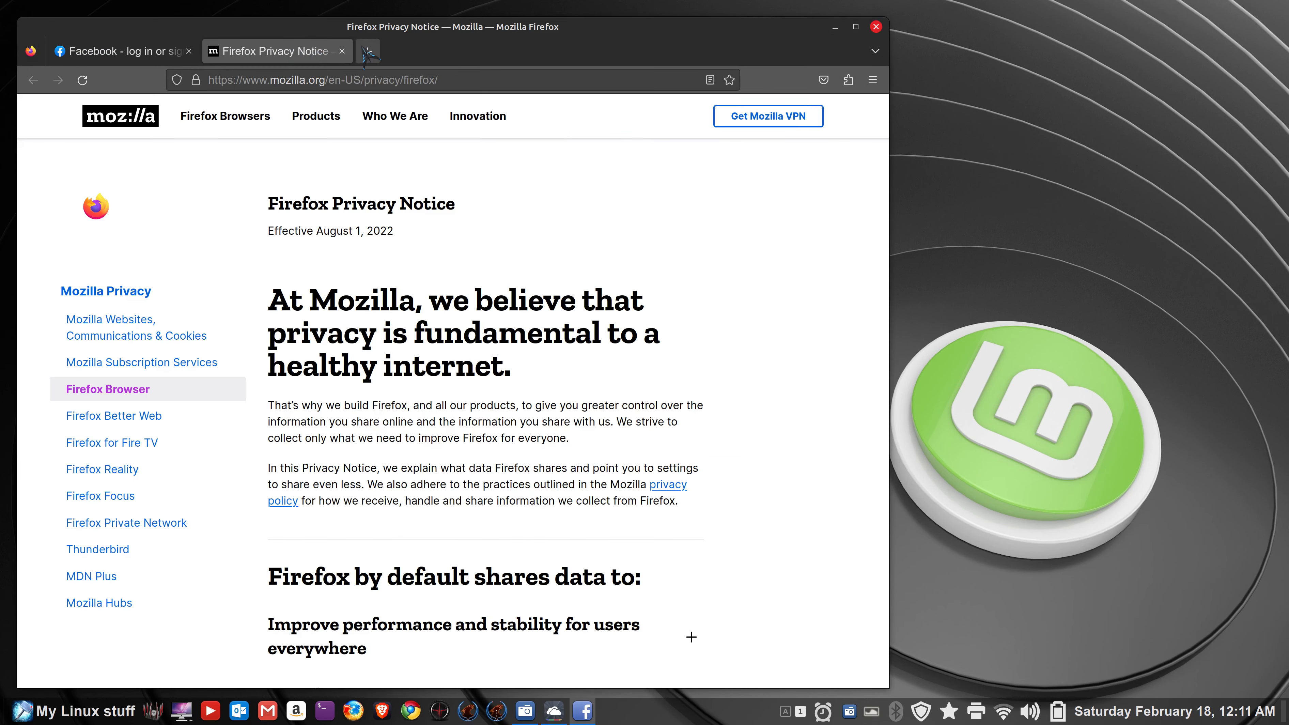
left_click(342, 51)
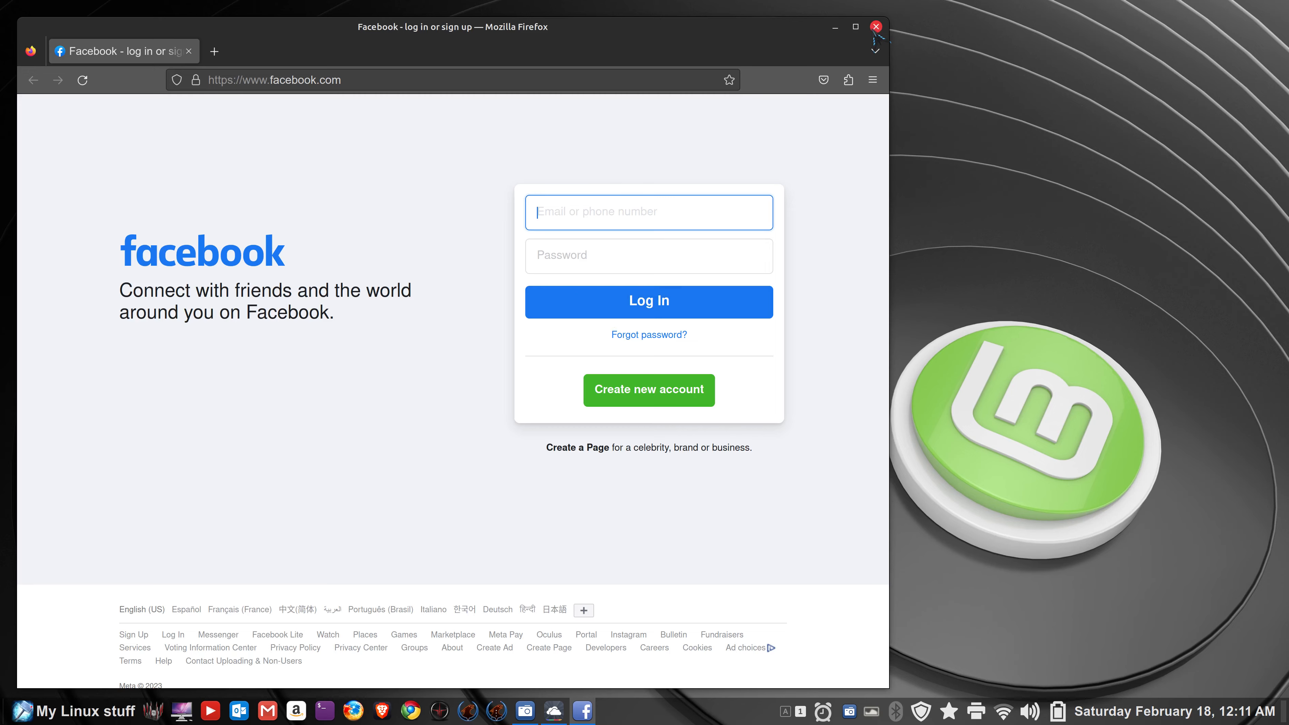
left_click(876, 27)
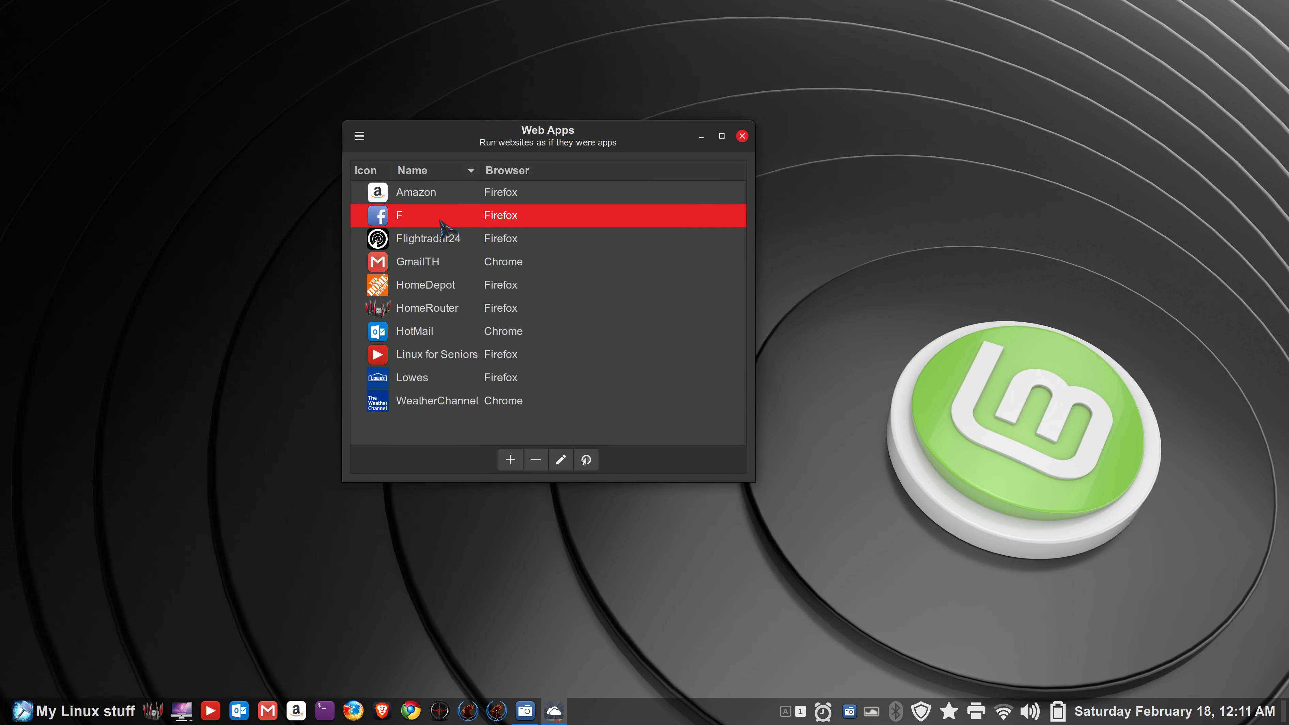
left_click(560, 459)
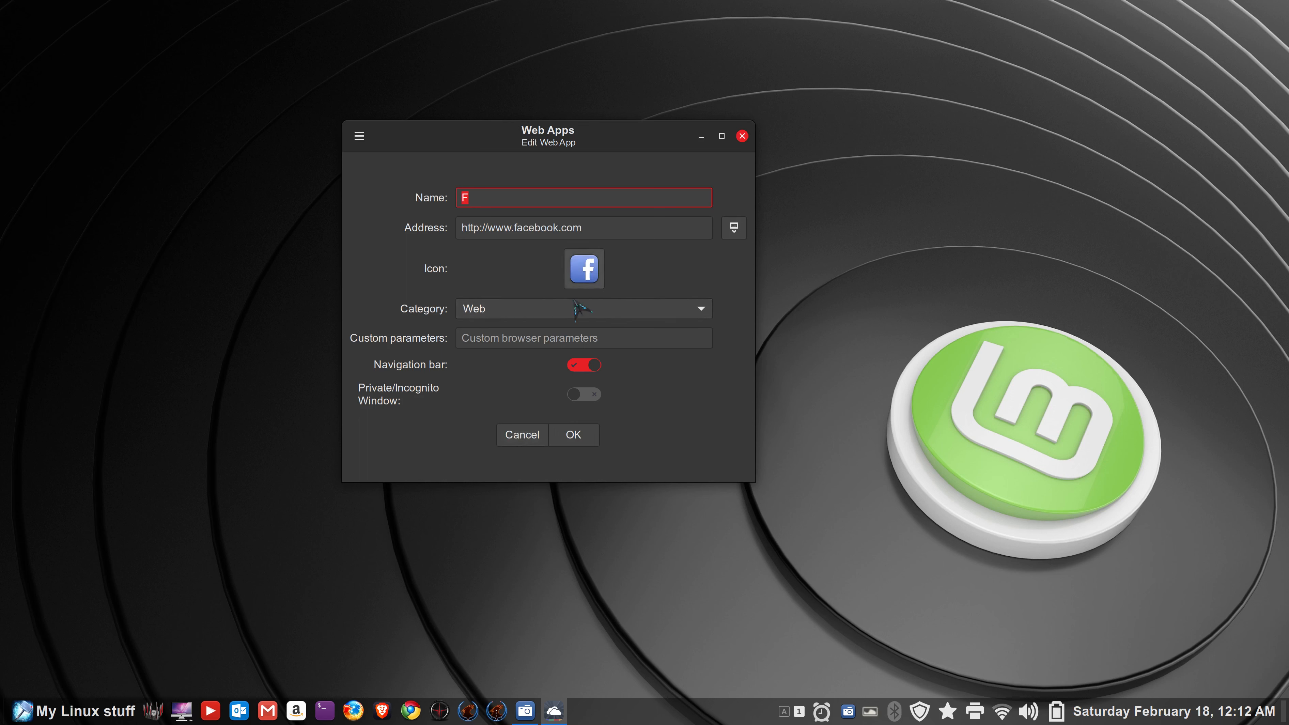
left_click(532, 435)
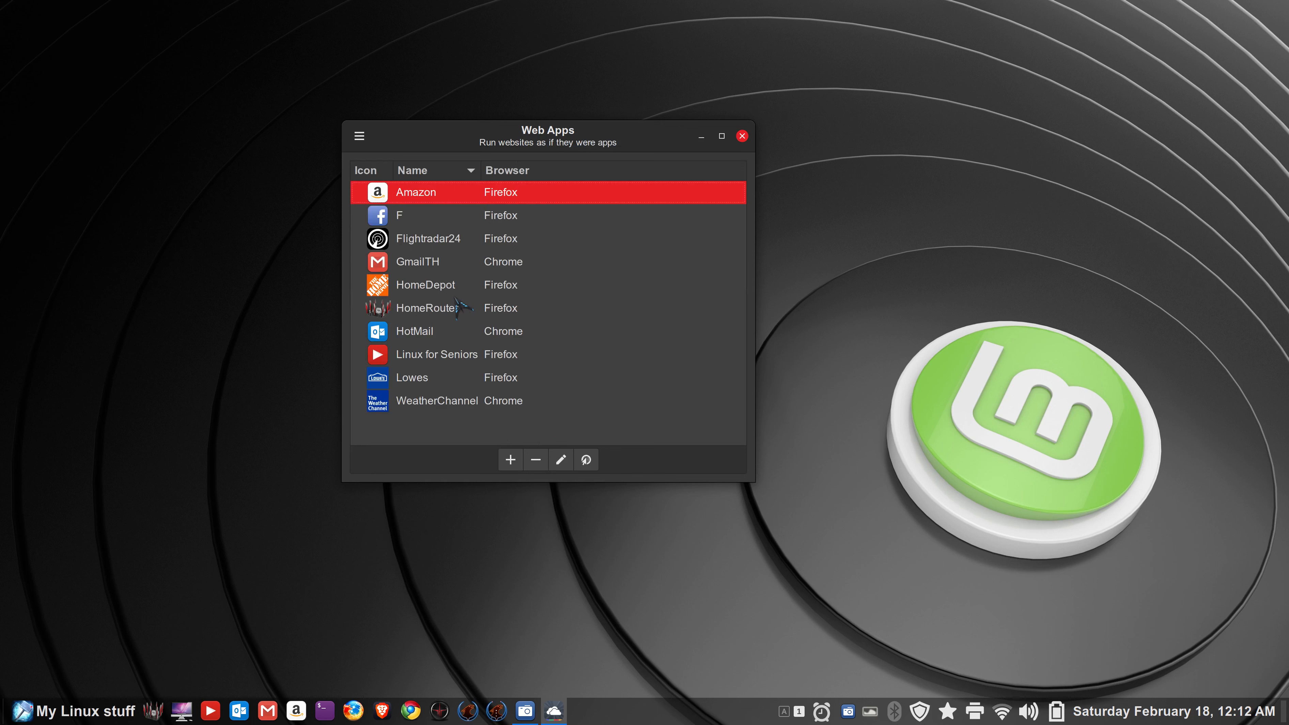
left_click(388, 218)
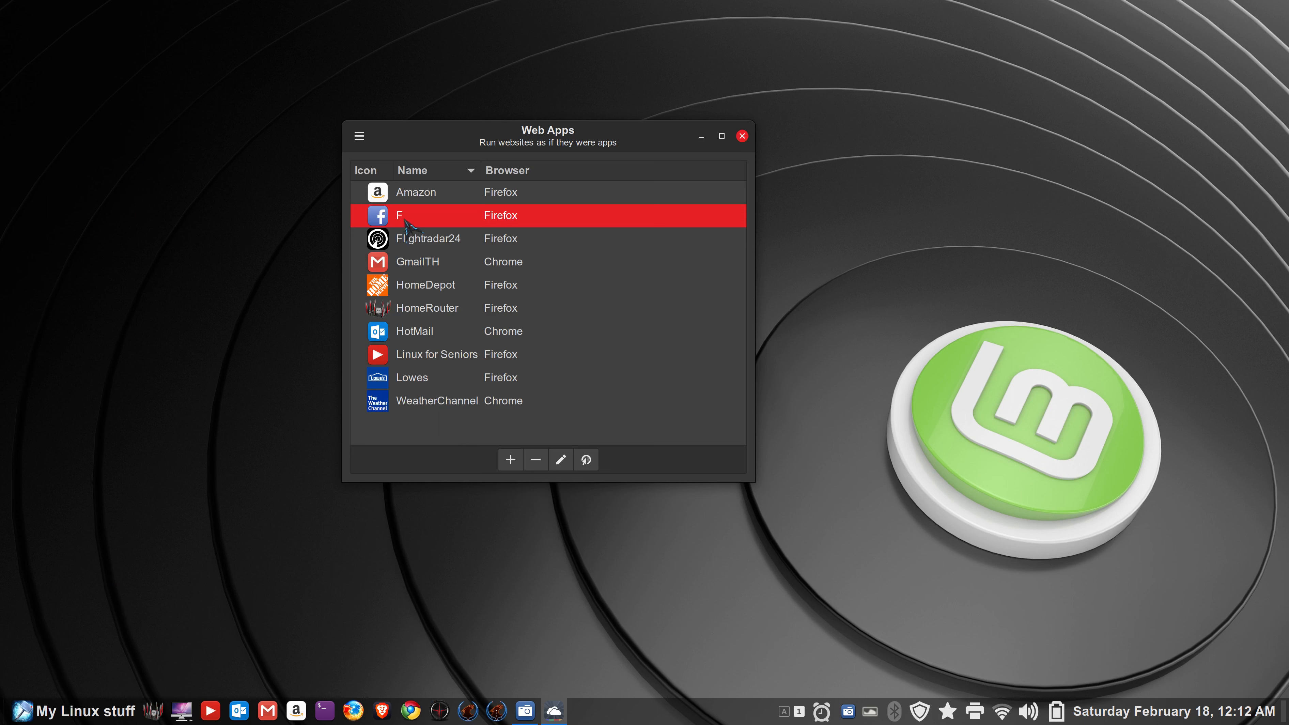
- After briefly checking the application menu and panel launcher options, rename web app F to Facebook
left_click(33, 707)
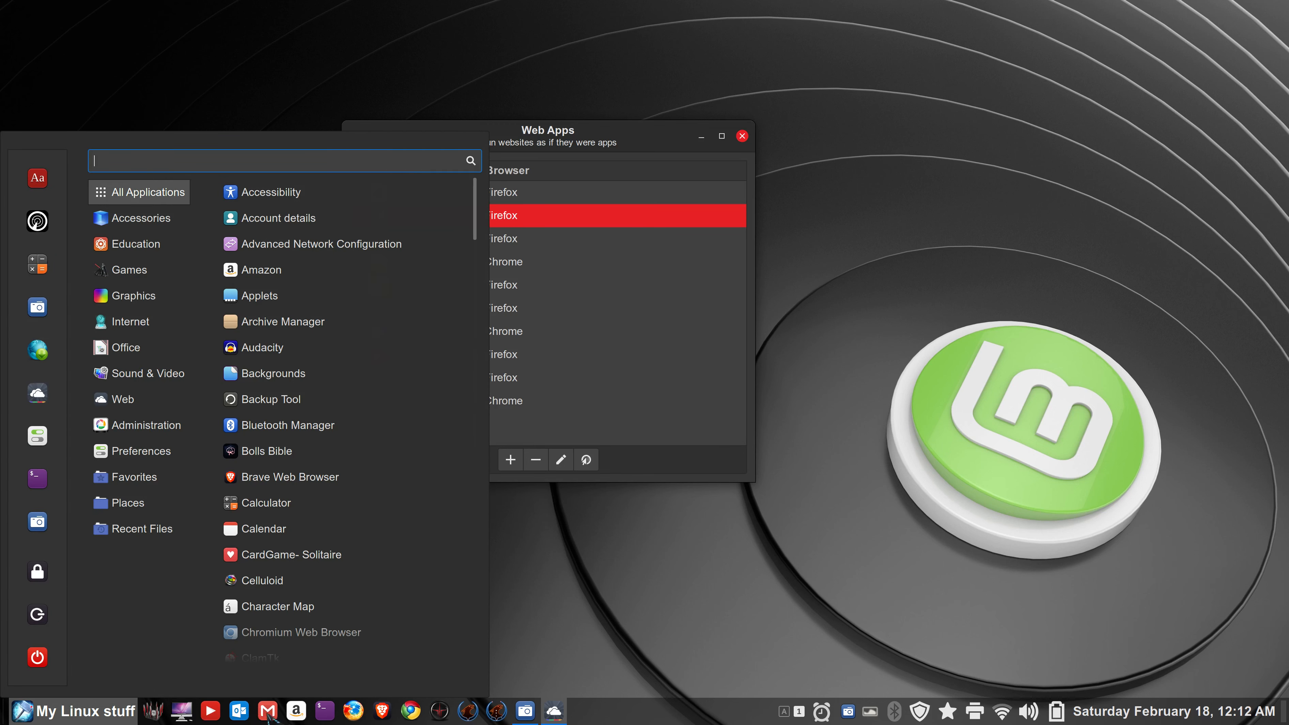
left_click(619, 579)
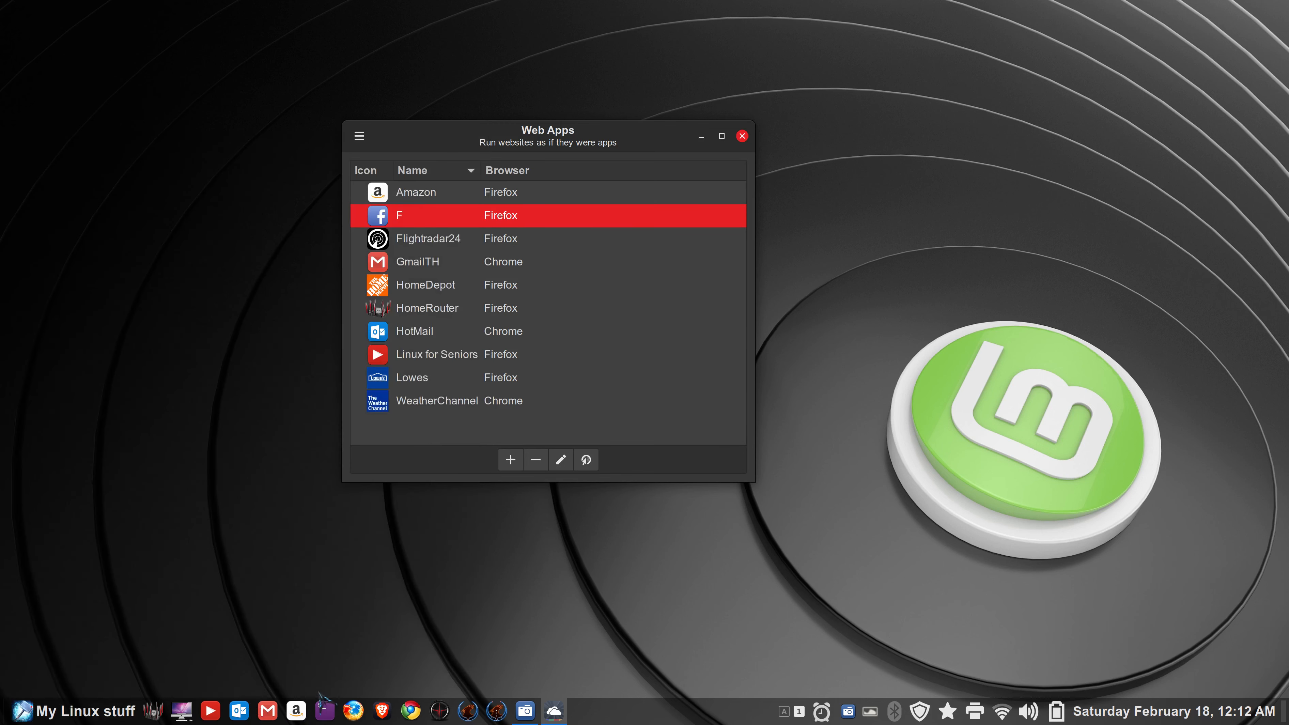
right_click(324, 708)
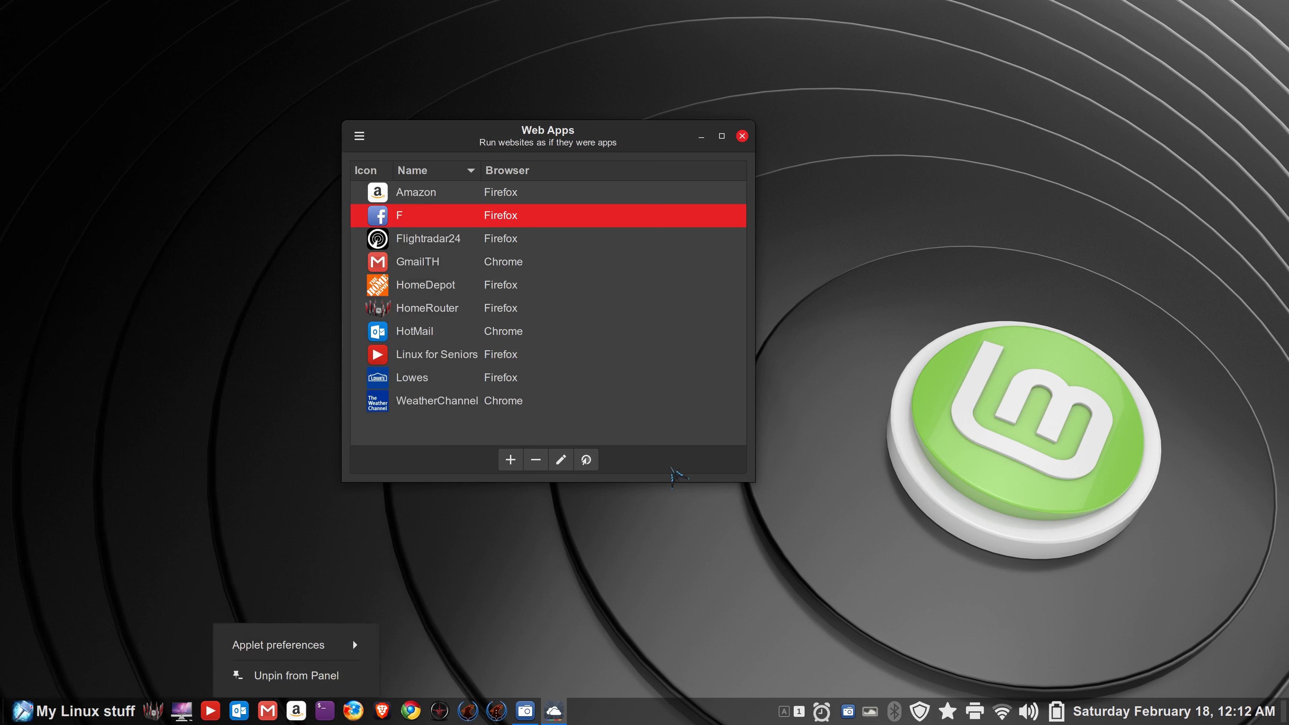
left_click(679, 466)
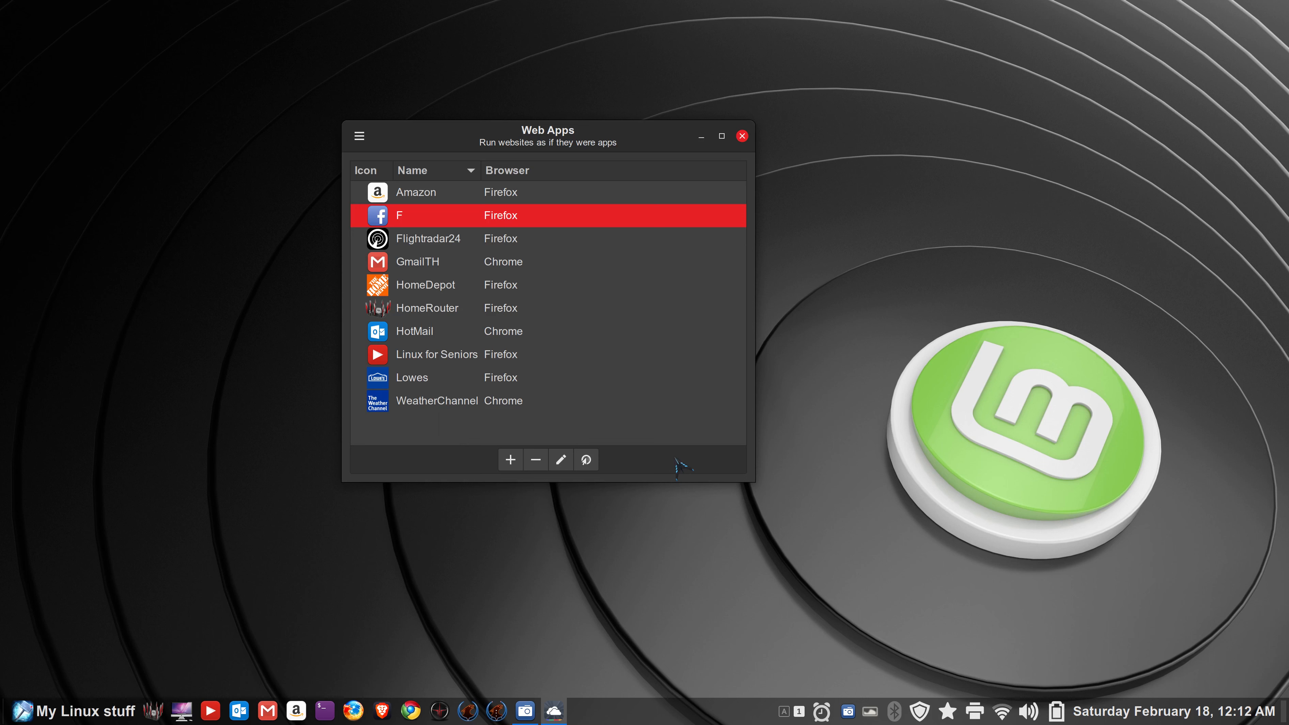
left_click(561, 459)
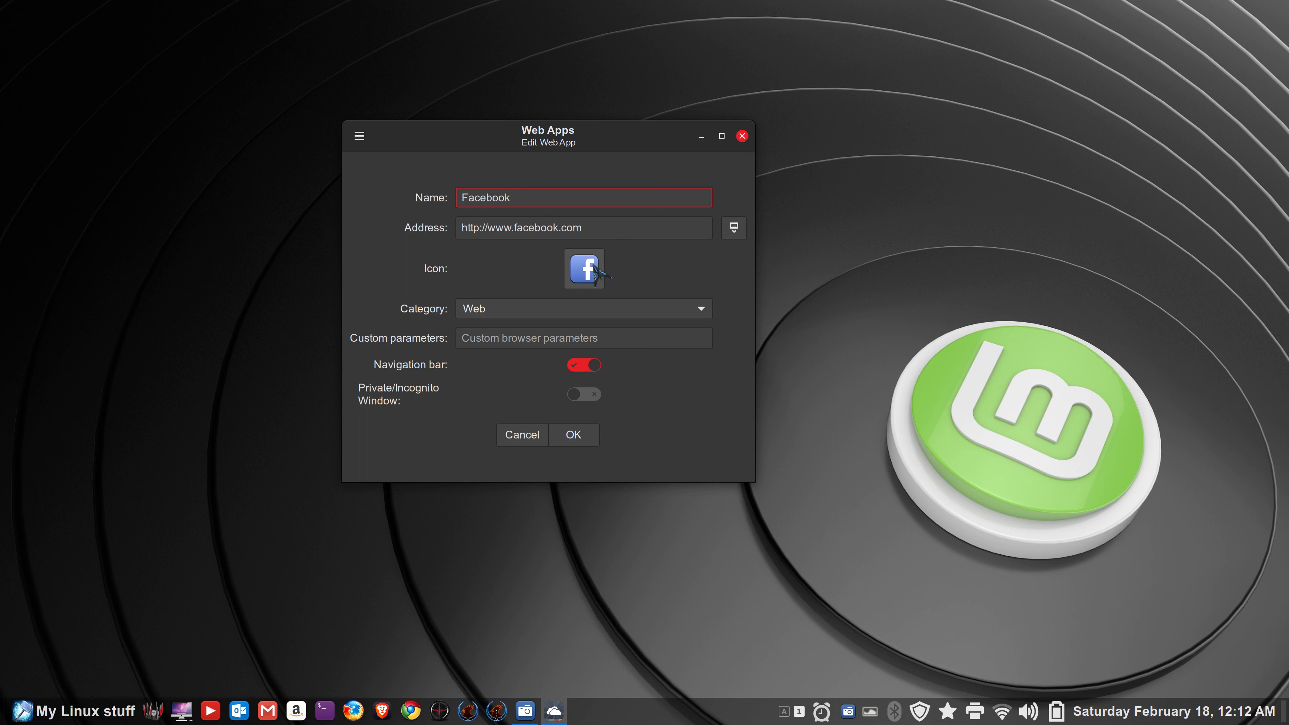
left_click(573, 435)
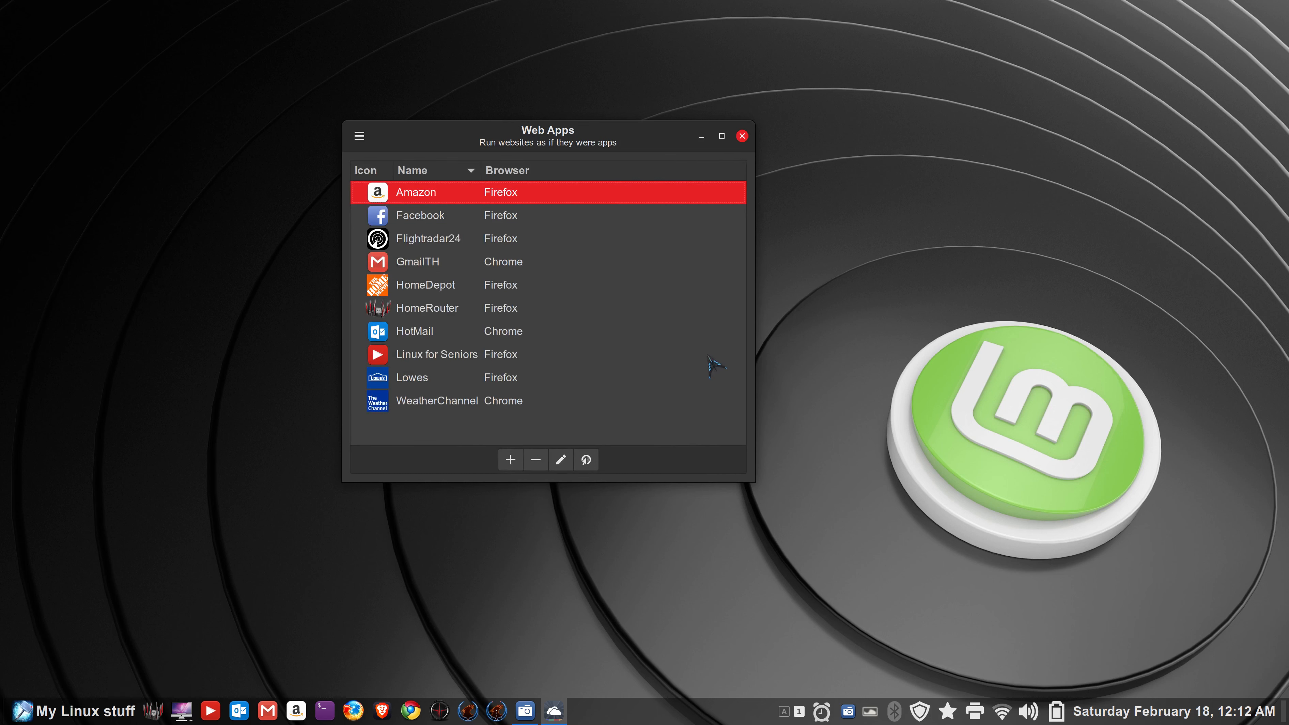
- Close Web Apps, find Facebook by searching 'fa', pin it to the panel, then unpin it
left_click(742, 136)
left_click(71, 712)
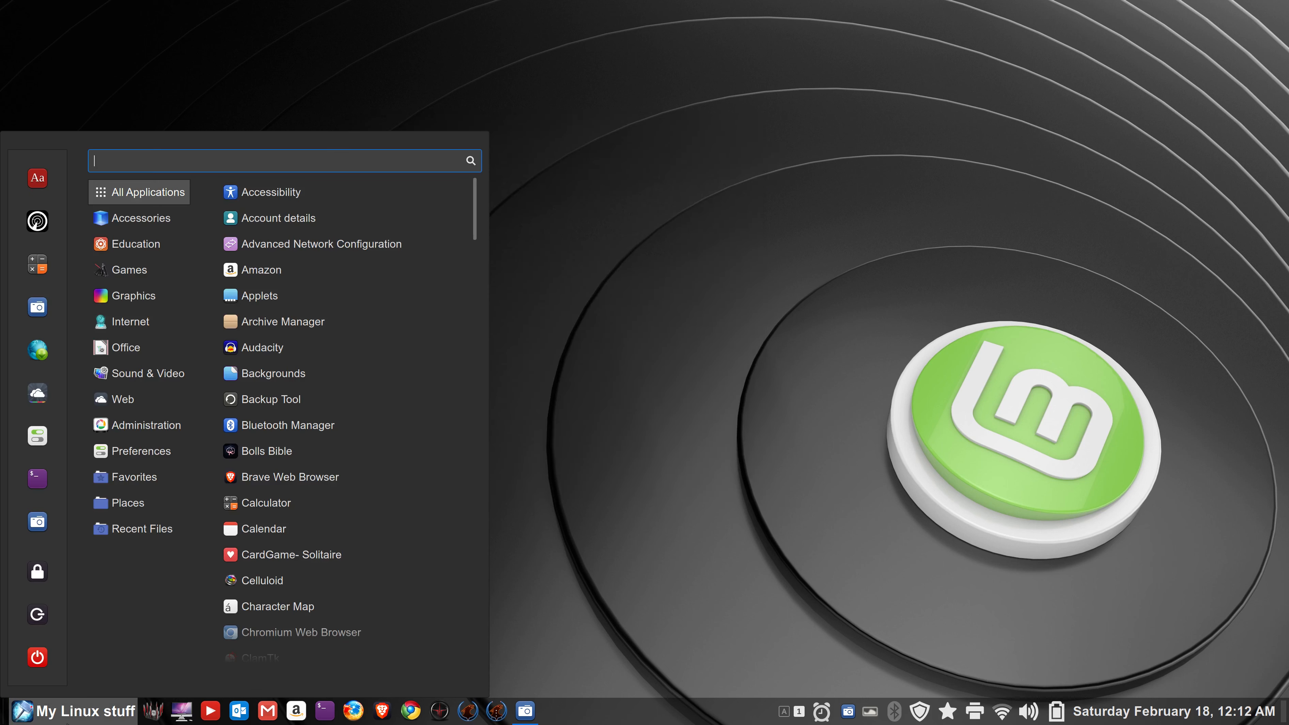
type("fa")
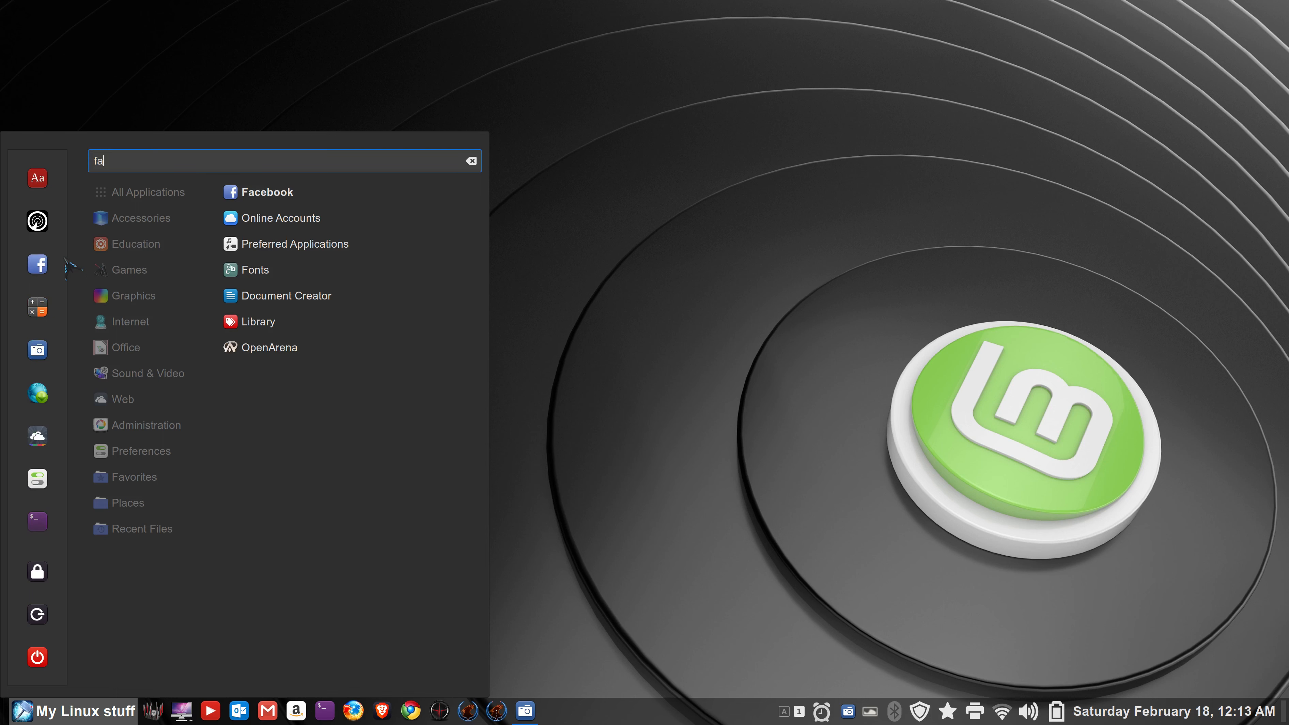
left_click_drag(41, 263, 243, 718)
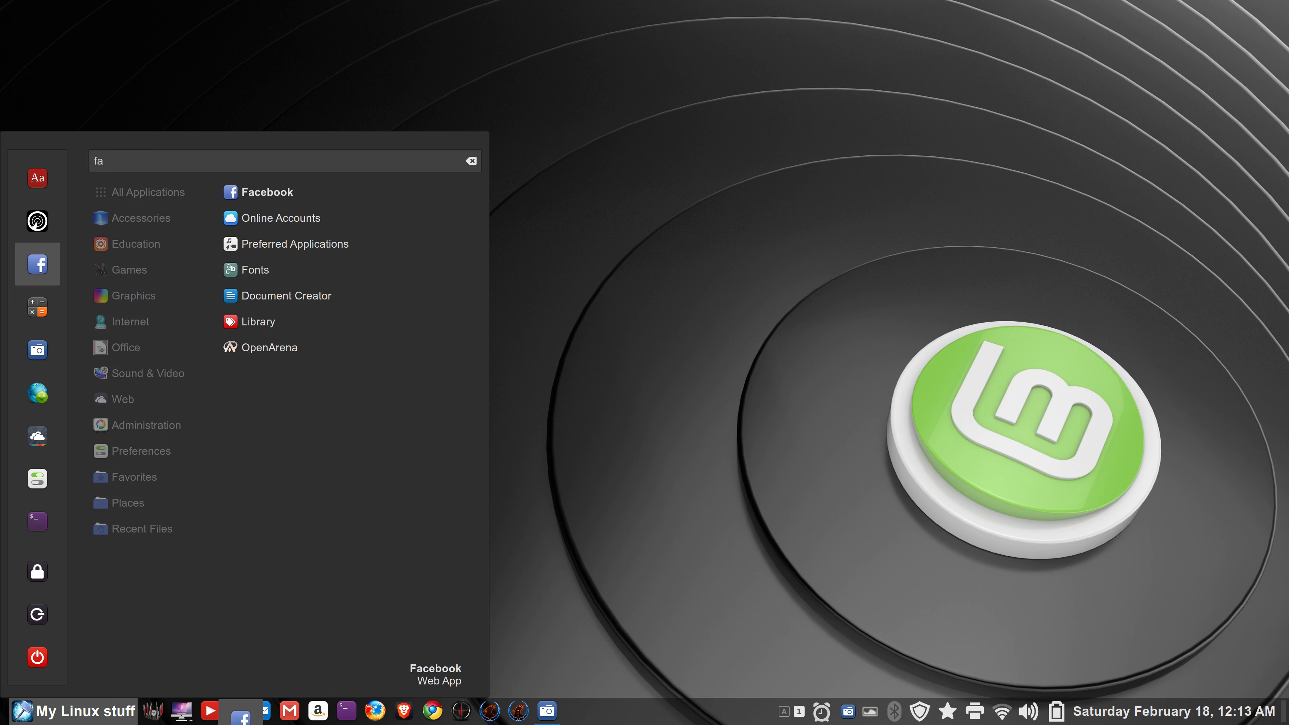
left_click_drag(242, 718, 242, 711)
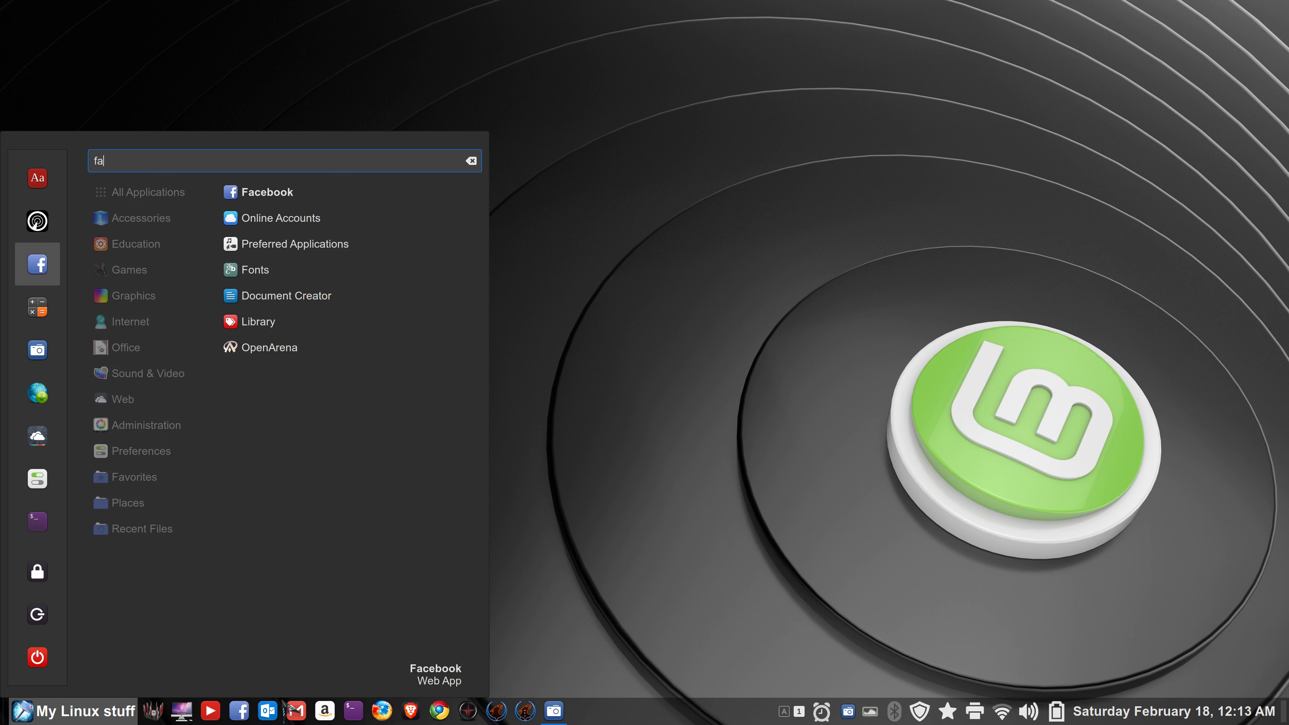
right_click(242, 713)
right_click(242, 713)
left_click(238, 683)
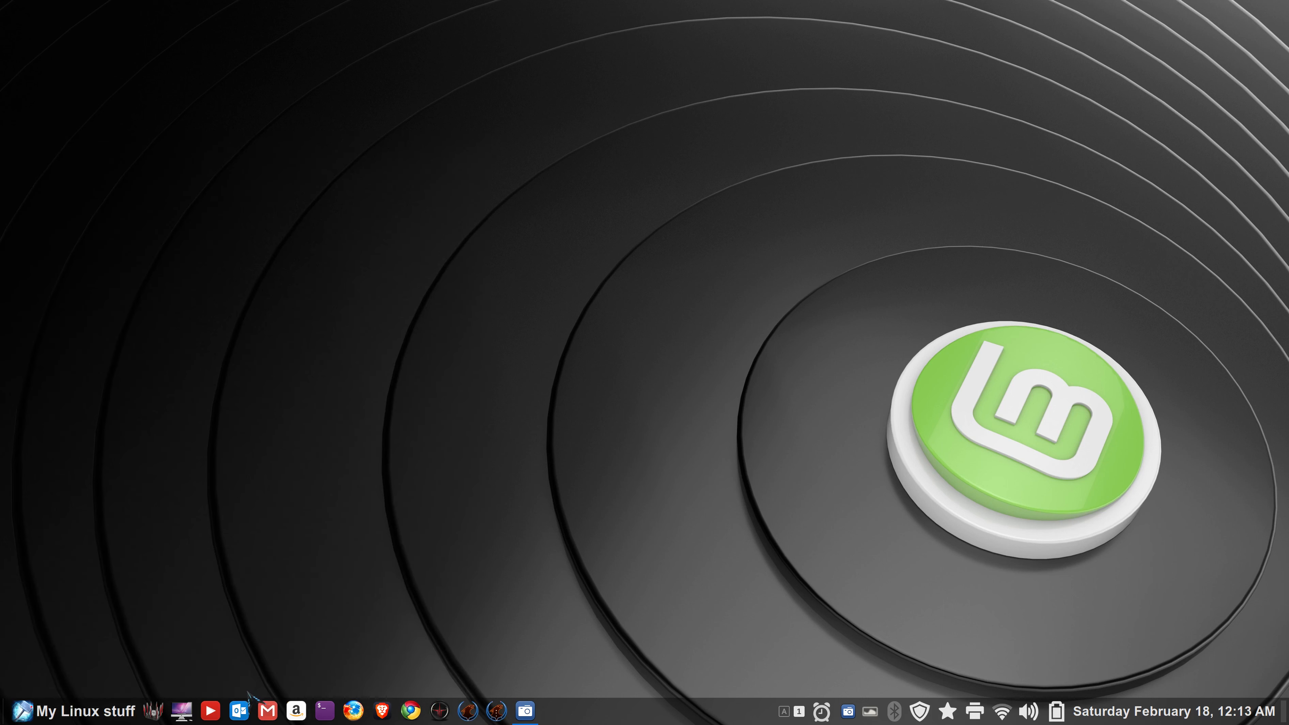
- Remove Facebook from menu favourites and add a Facebook launcher to the panel beside YouTube
left_click(46, 711)
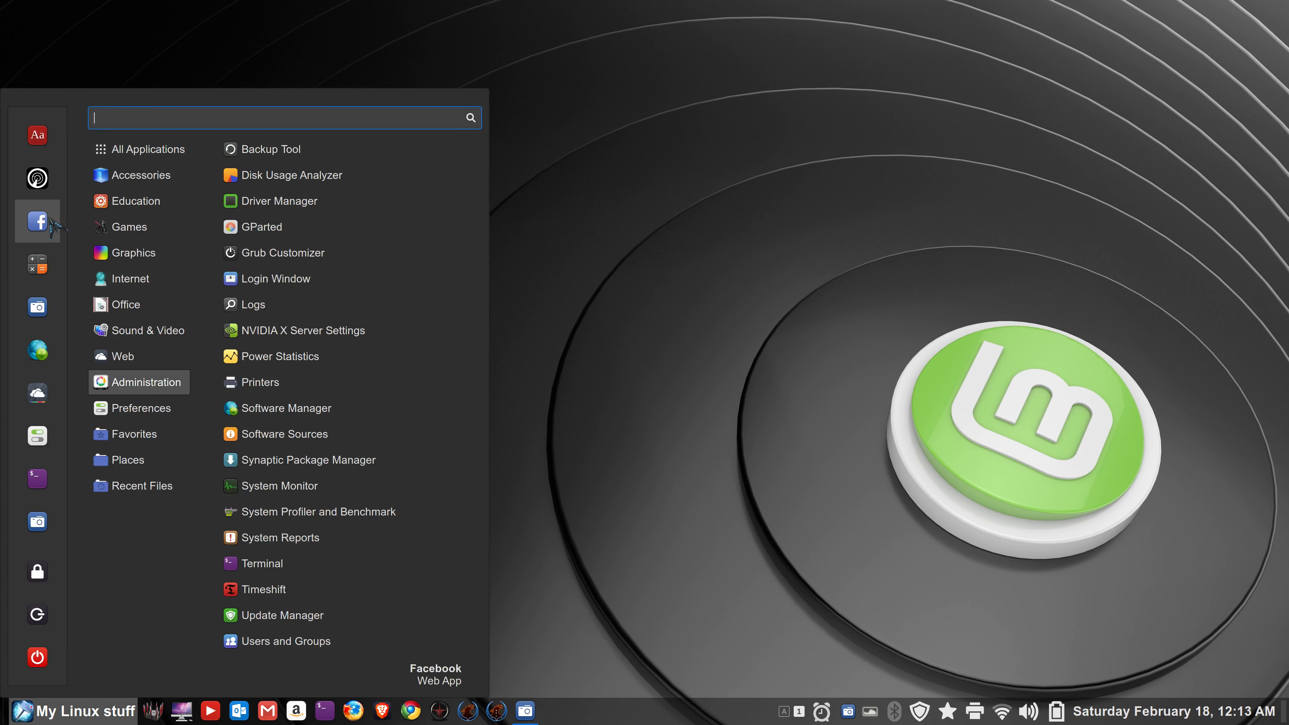
left_click_drag(51, 221, 263, 378)
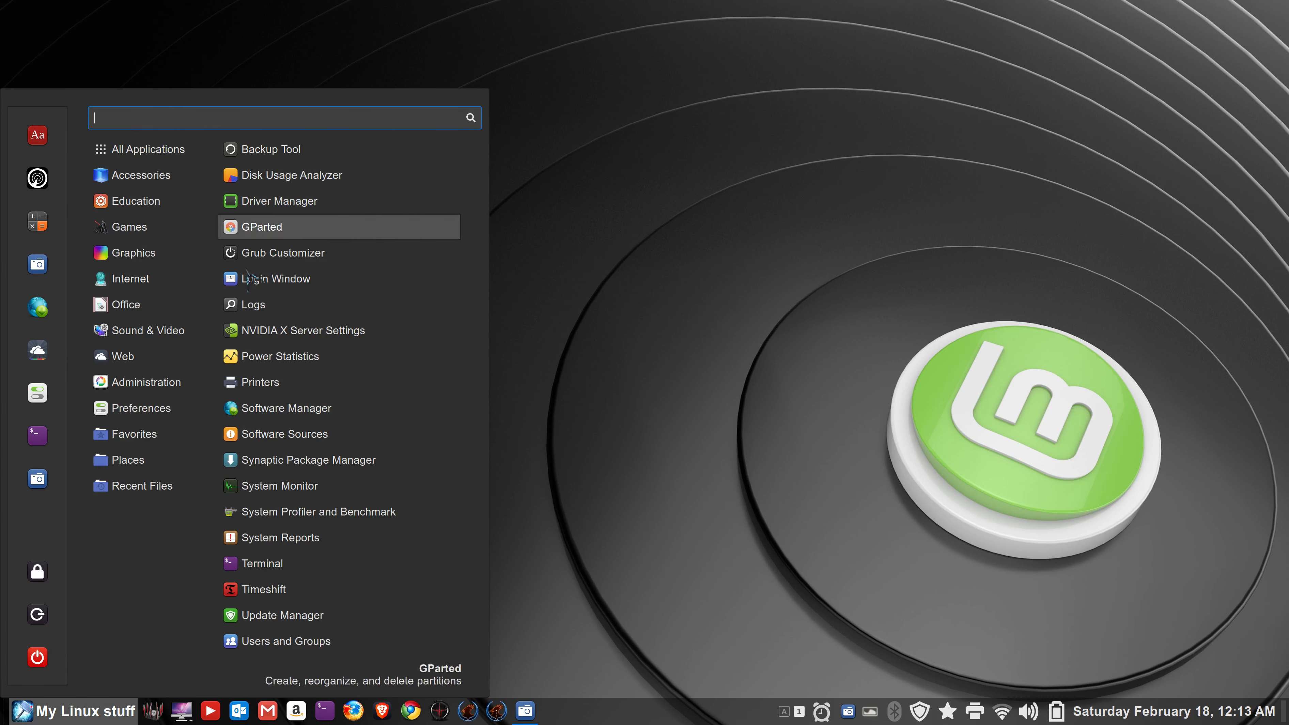
mouse_move(156, 412)
mouse_move(165, 361)
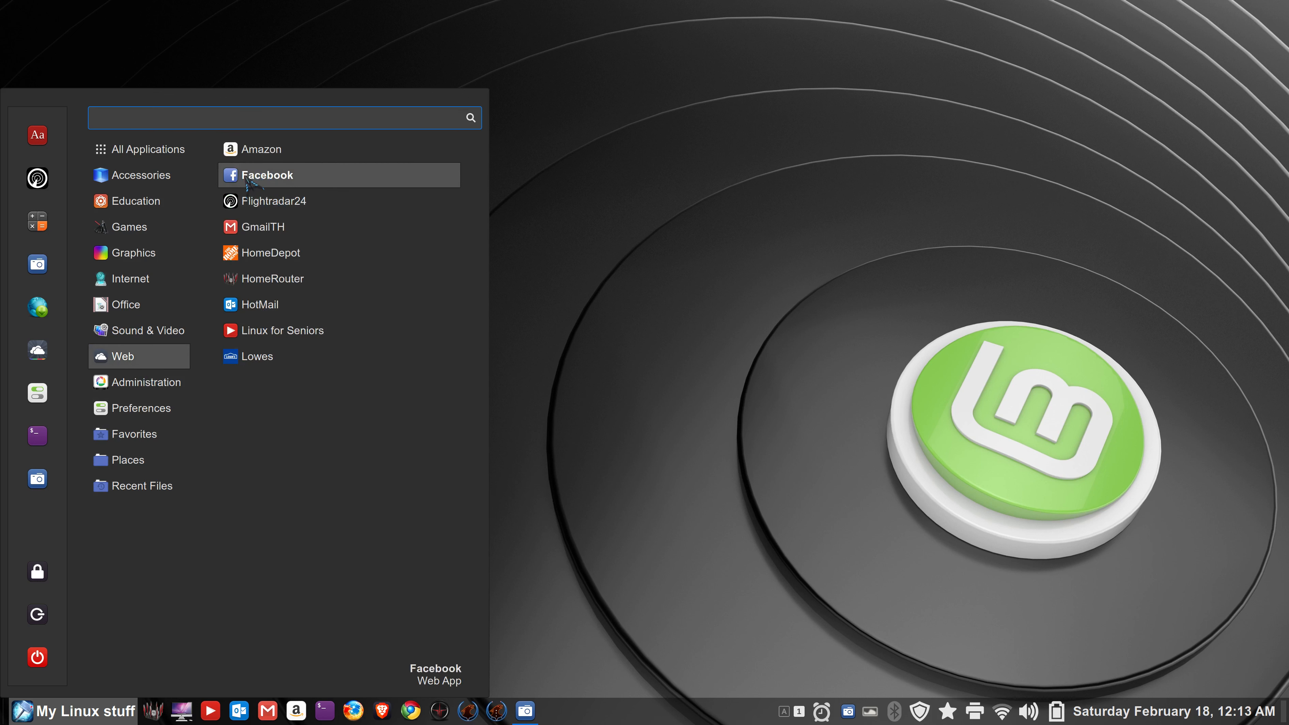
left_click_drag(234, 179, 240, 714)
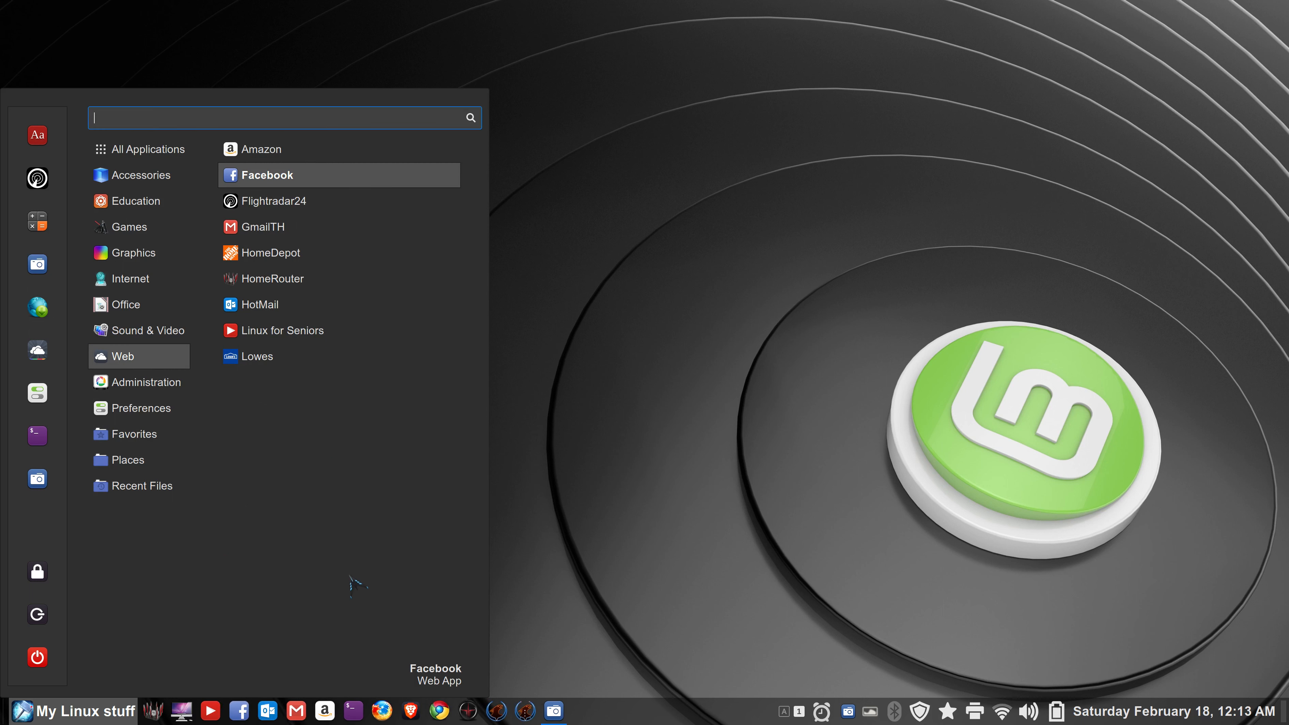
- Launch Facebook from the new panel launcher and dismiss the restore-tabs notice
left_click(569, 543)
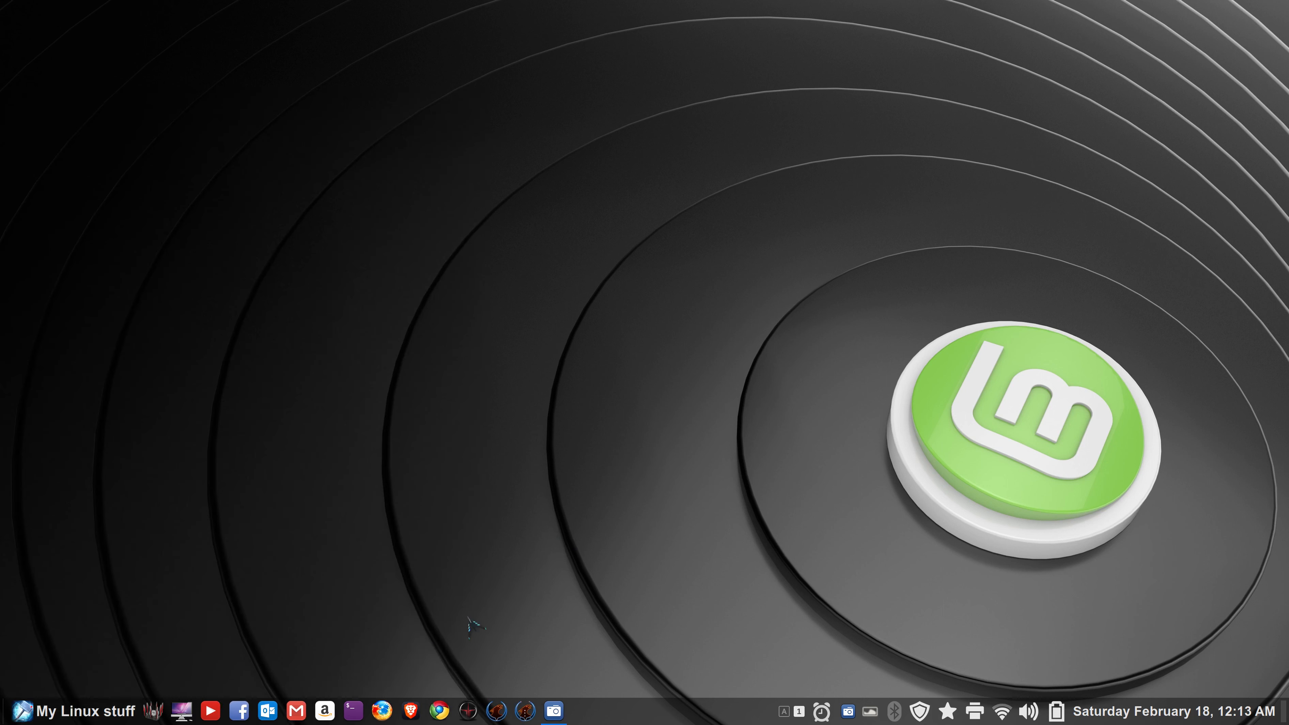
left_click(238, 711)
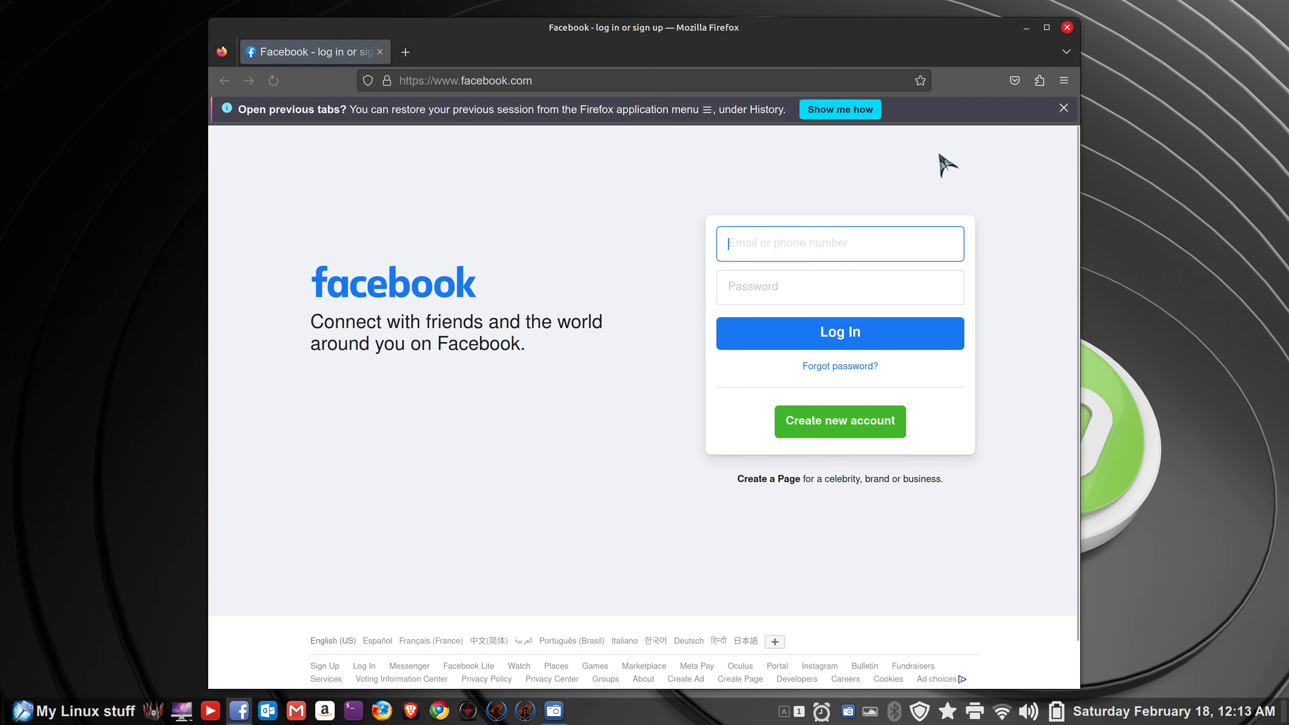
left_click(1064, 105)
- Close the Facebook window and remove its launcher from the panel
left_click(1067, 27)
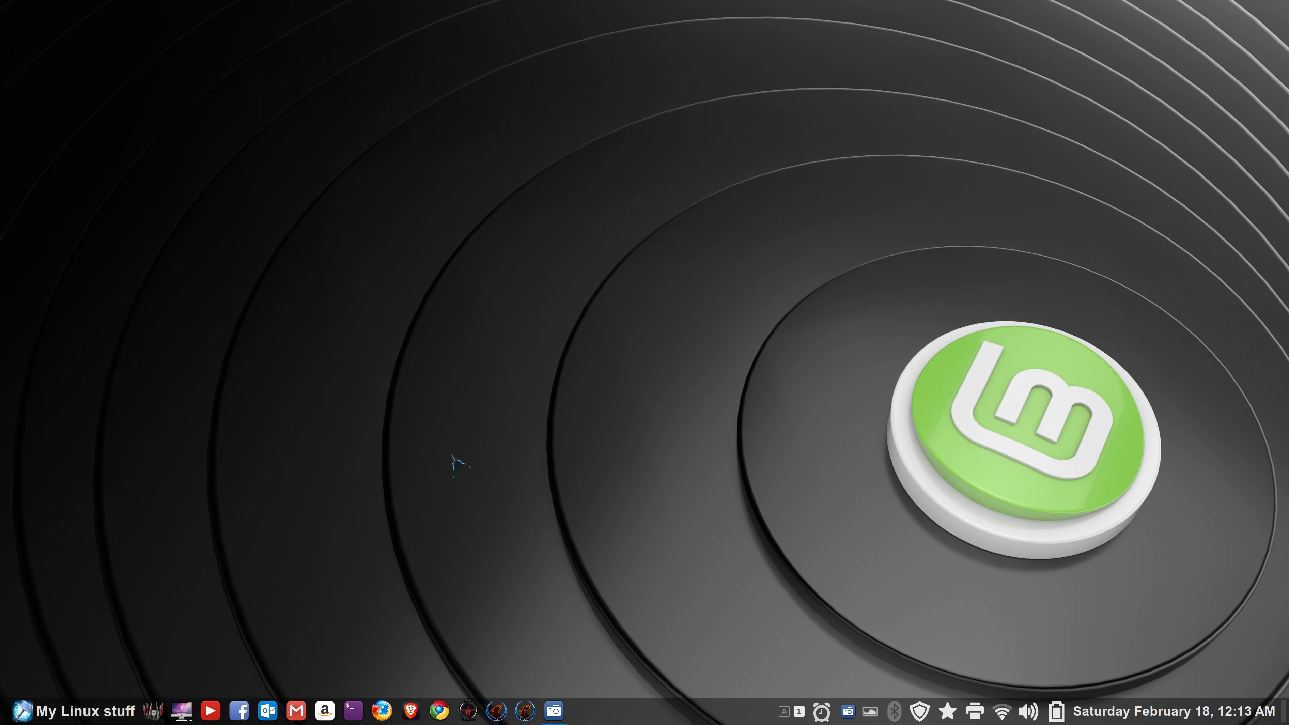
right_click(241, 711)
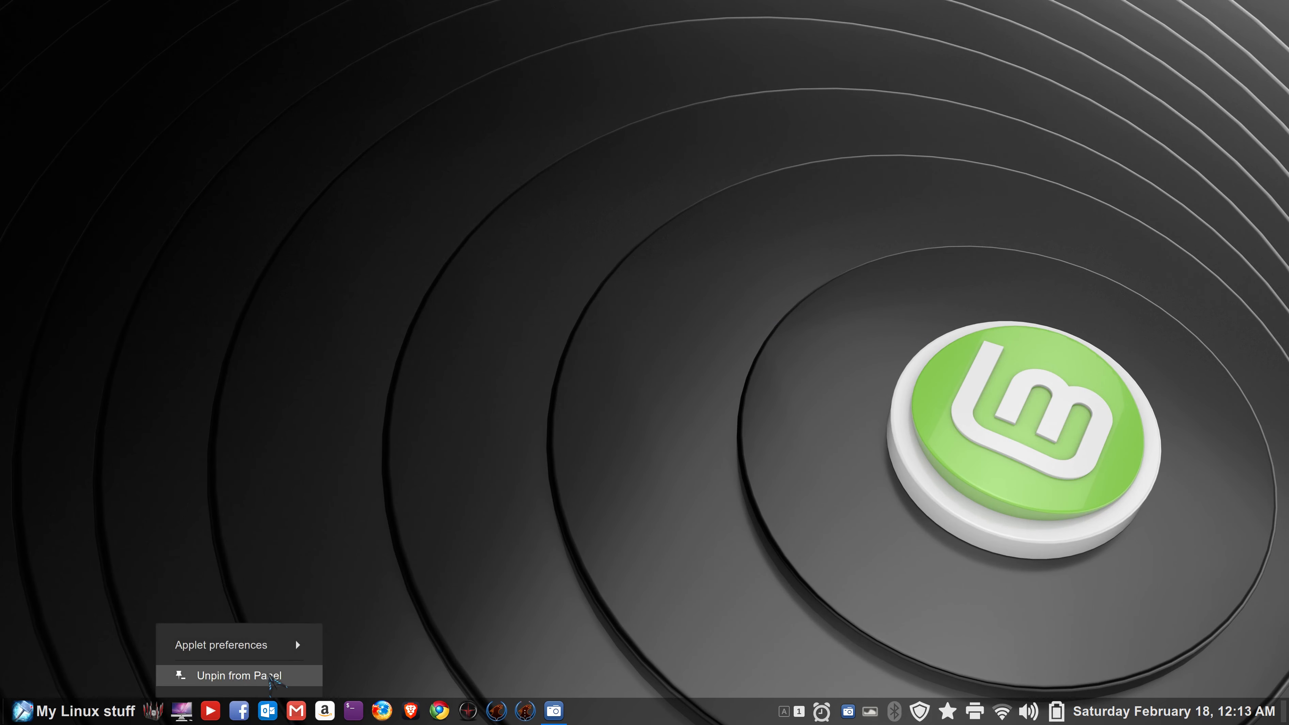
left_click(203, 671)
- Add Facebook to the panel again from its context menu in the applications menu
left_click(26, 708)
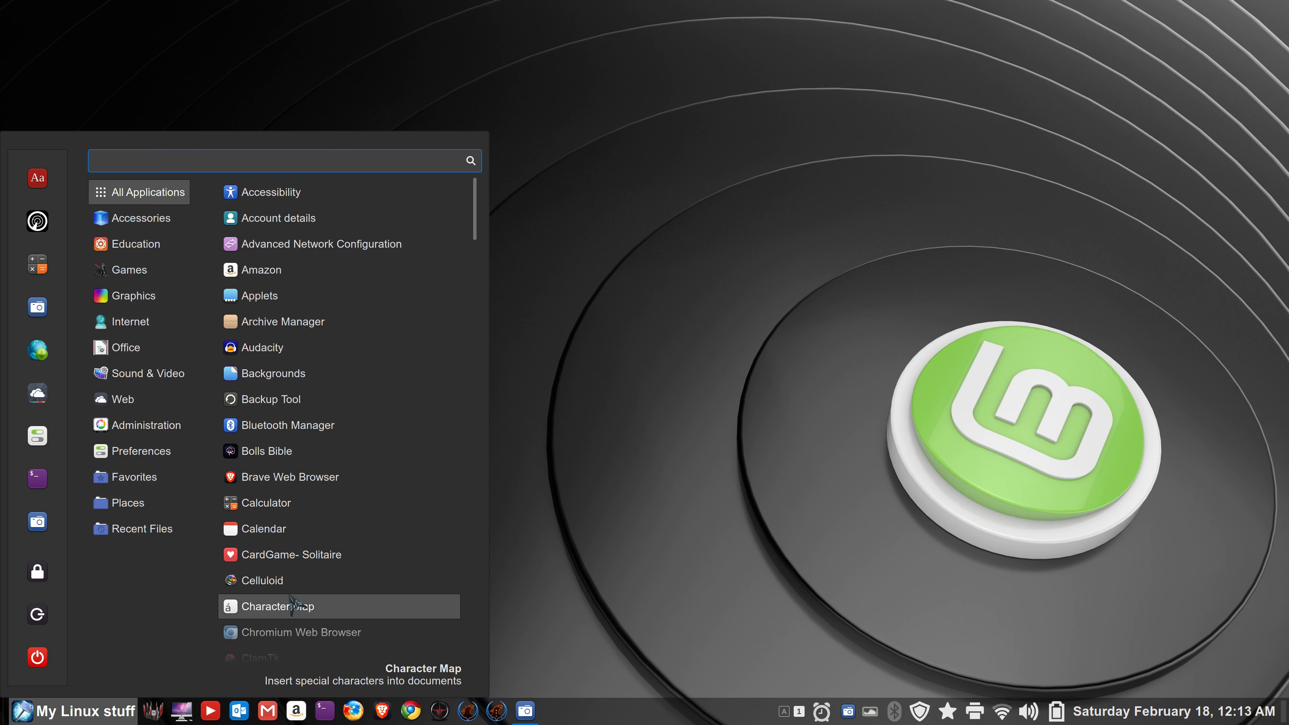
mouse_move(181, 333)
mouse_move(133, 399)
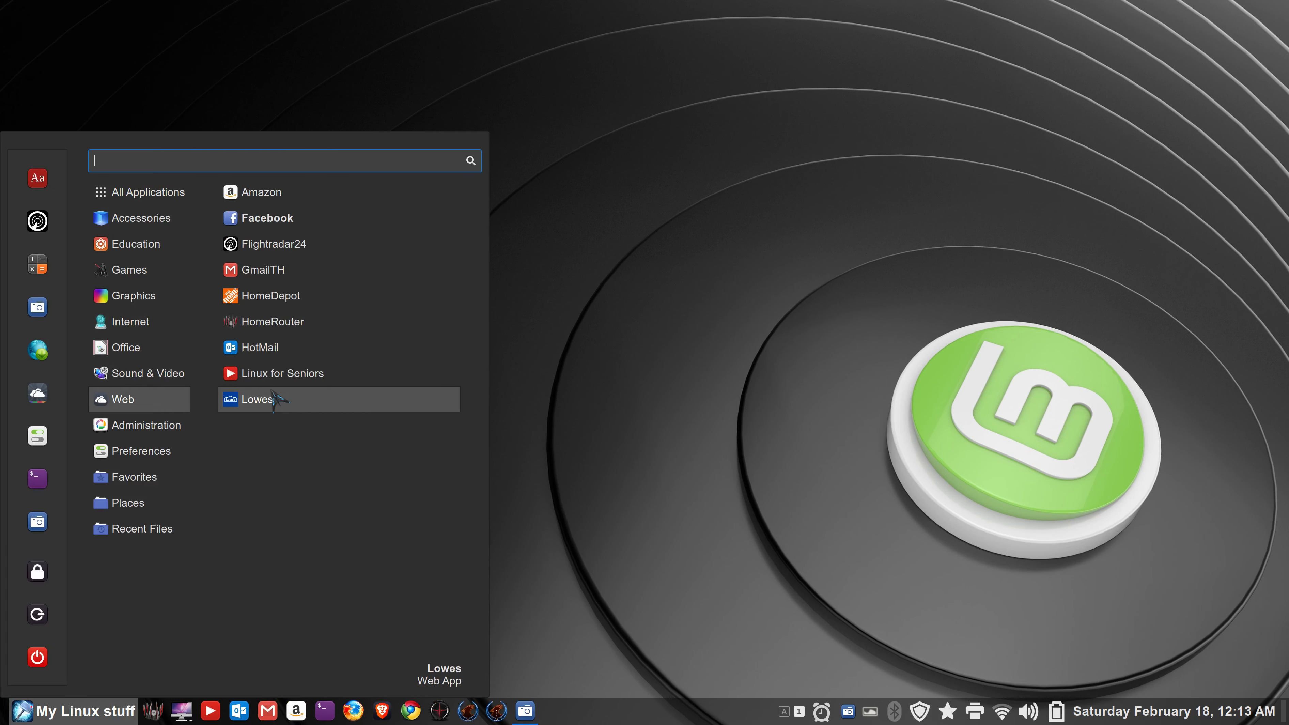
right_click(290, 219)
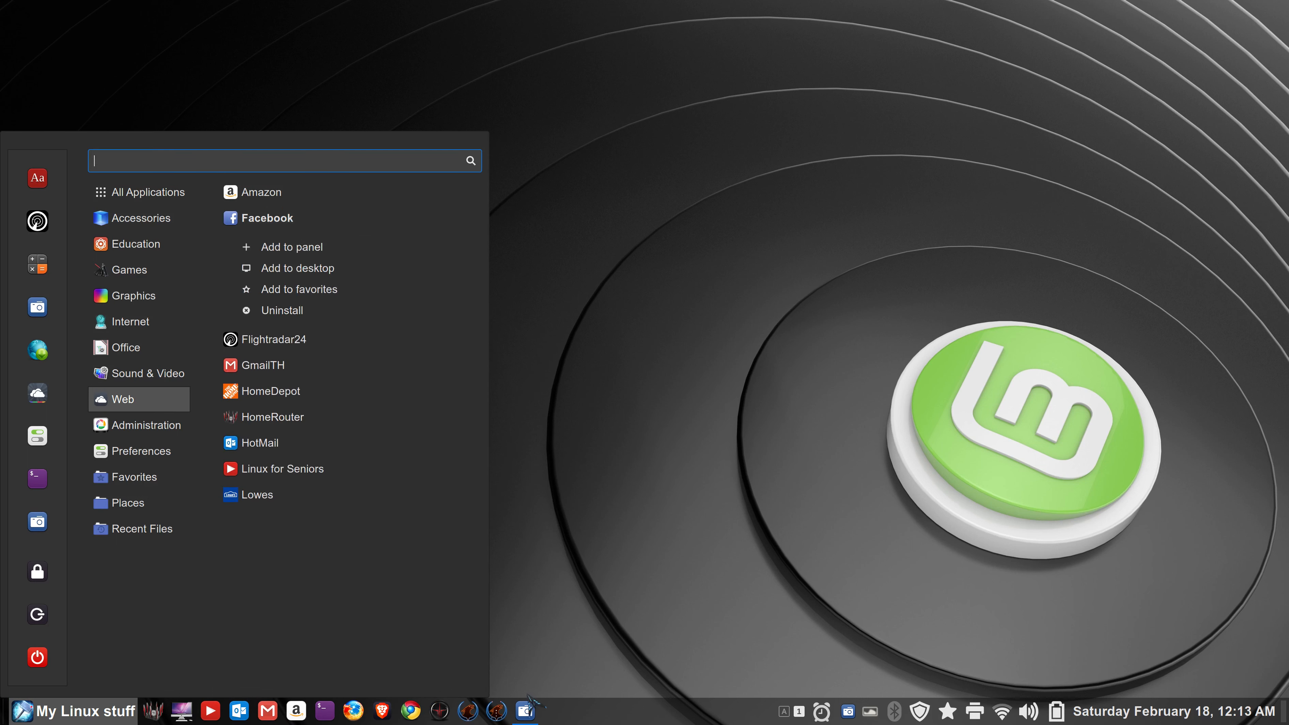
left_click(349, 247)
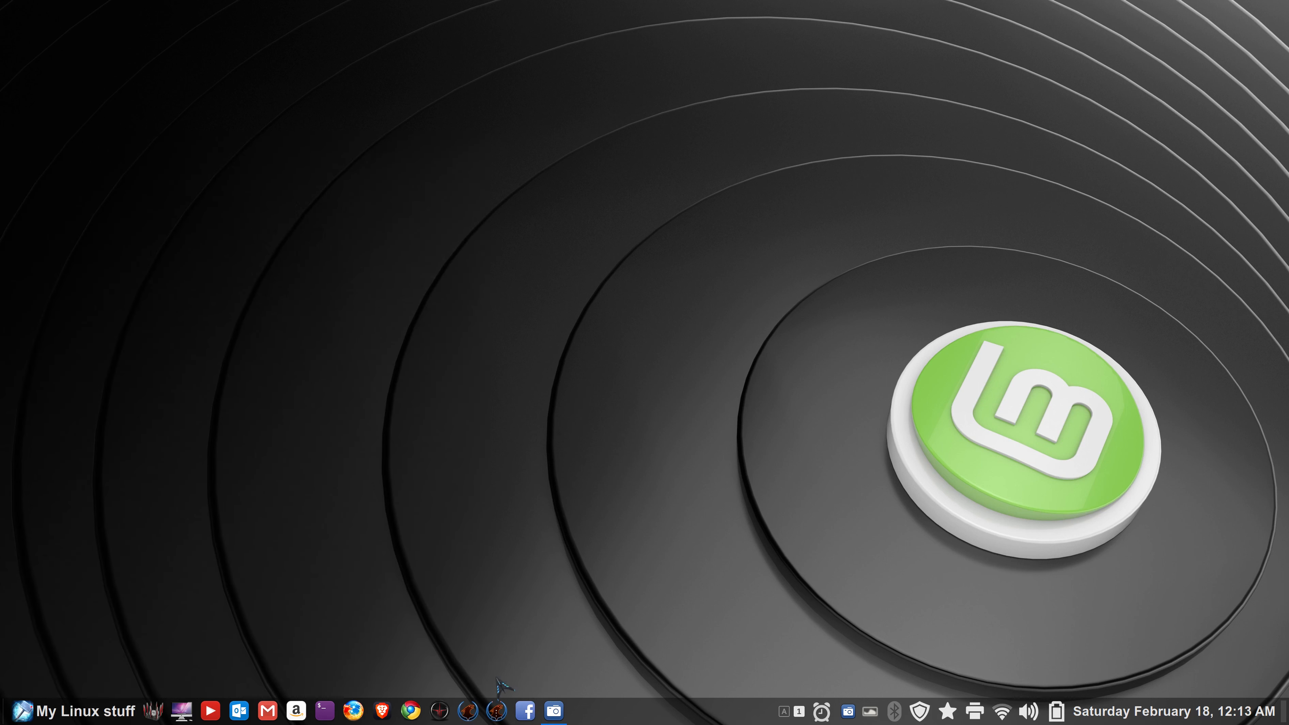
- Move the Facebook launcher to sit after Amazon, then remove it from the panel
left_click_drag(525, 711, 154, 714)
right_click(153, 713)
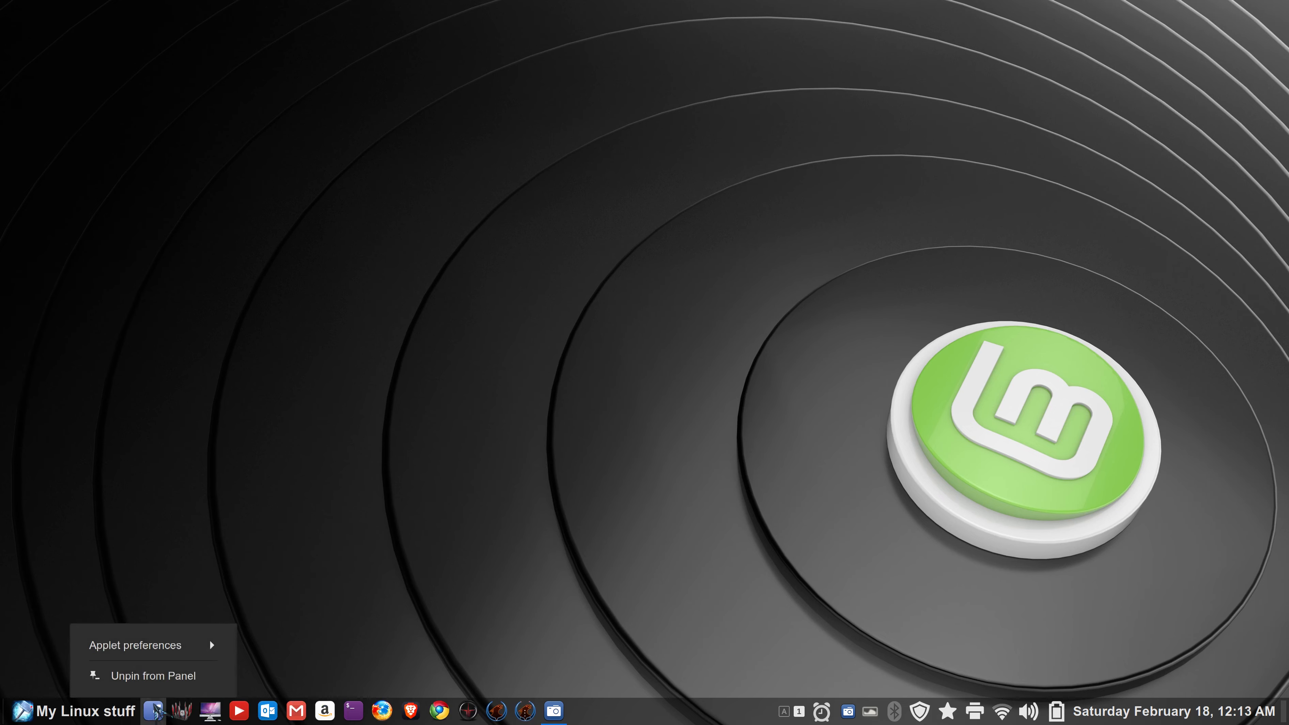
left_click(126, 678)
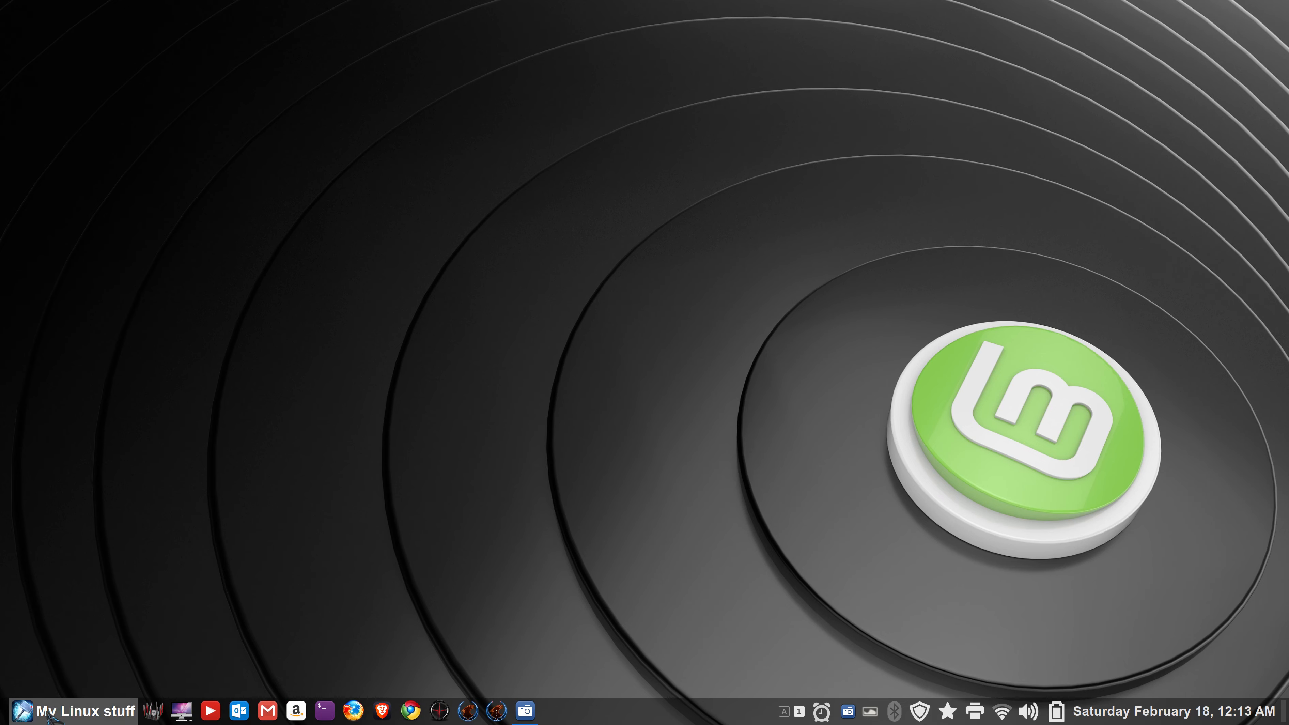
- Search 'f' in the applications menu and add Facebook to the menu favourites
left_click(61, 712)
mouse_move(163, 347)
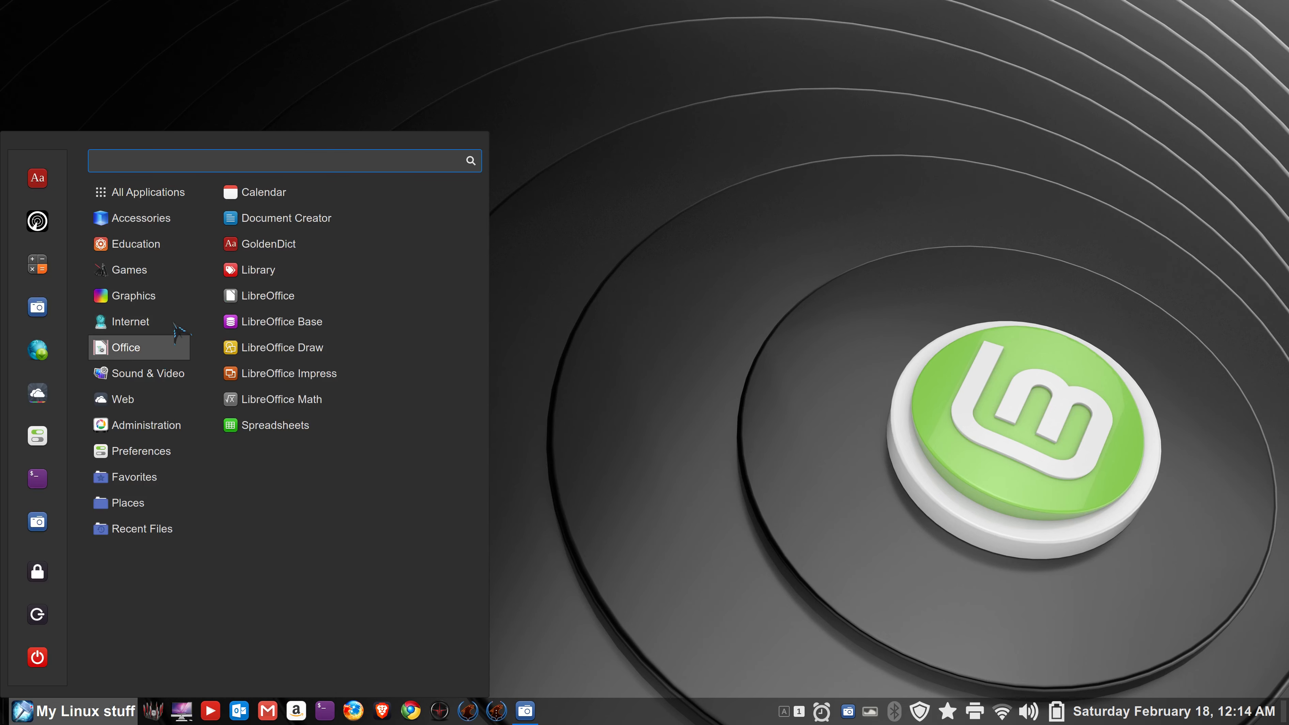
mouse_move(138, 179)
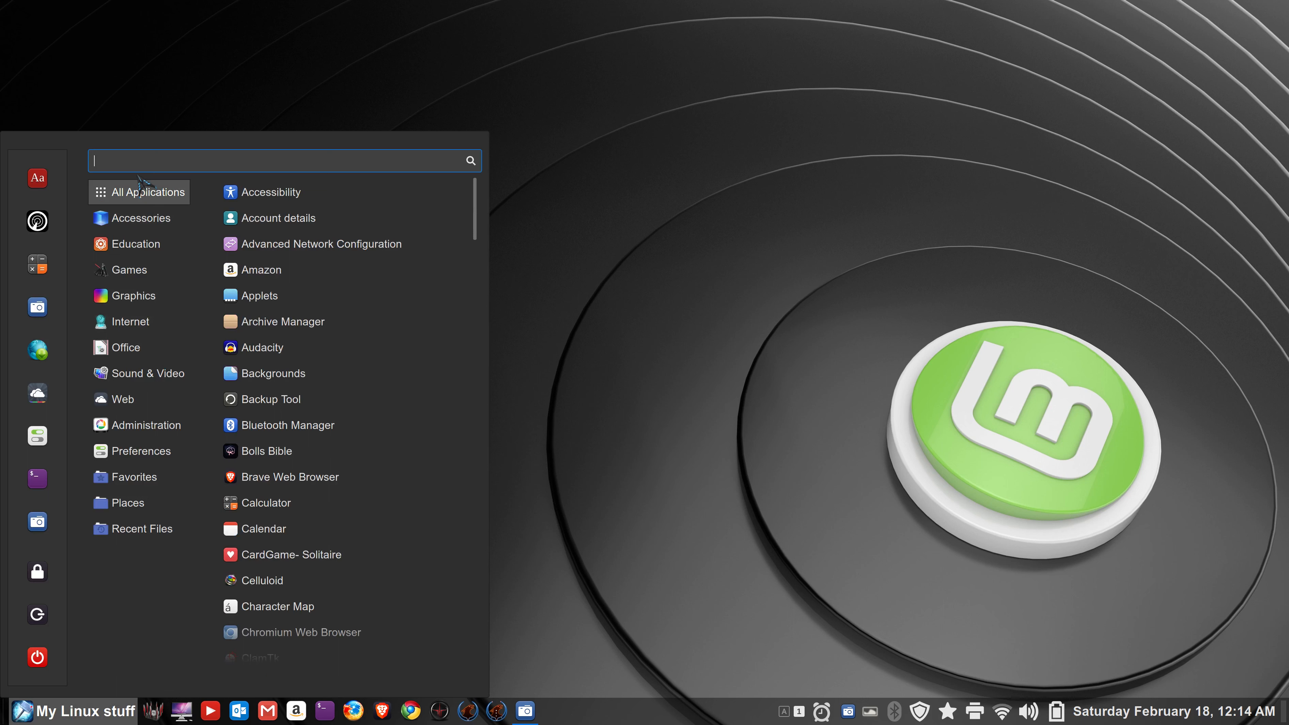
type("f")
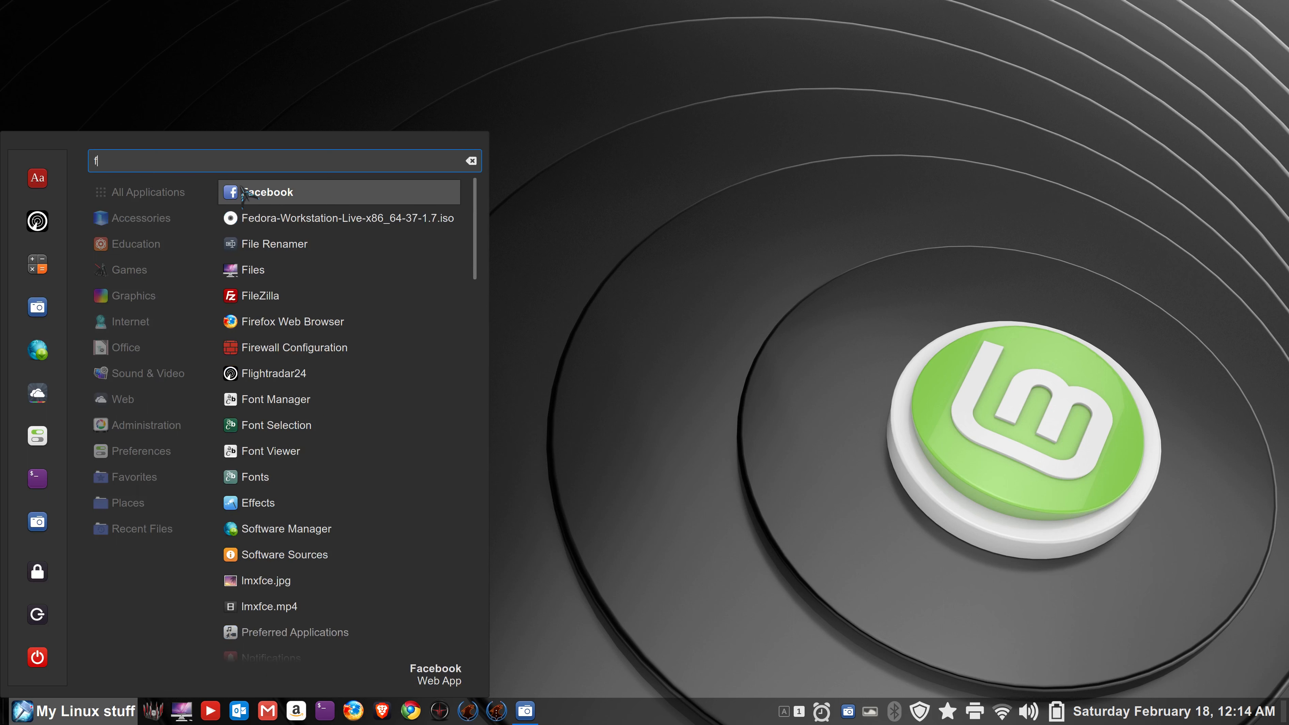
left_click_drag(242, 197, 863, 152)
- Put a Facebook launcher on the desktop and open the desktop's context menu
right_click(300, 194)
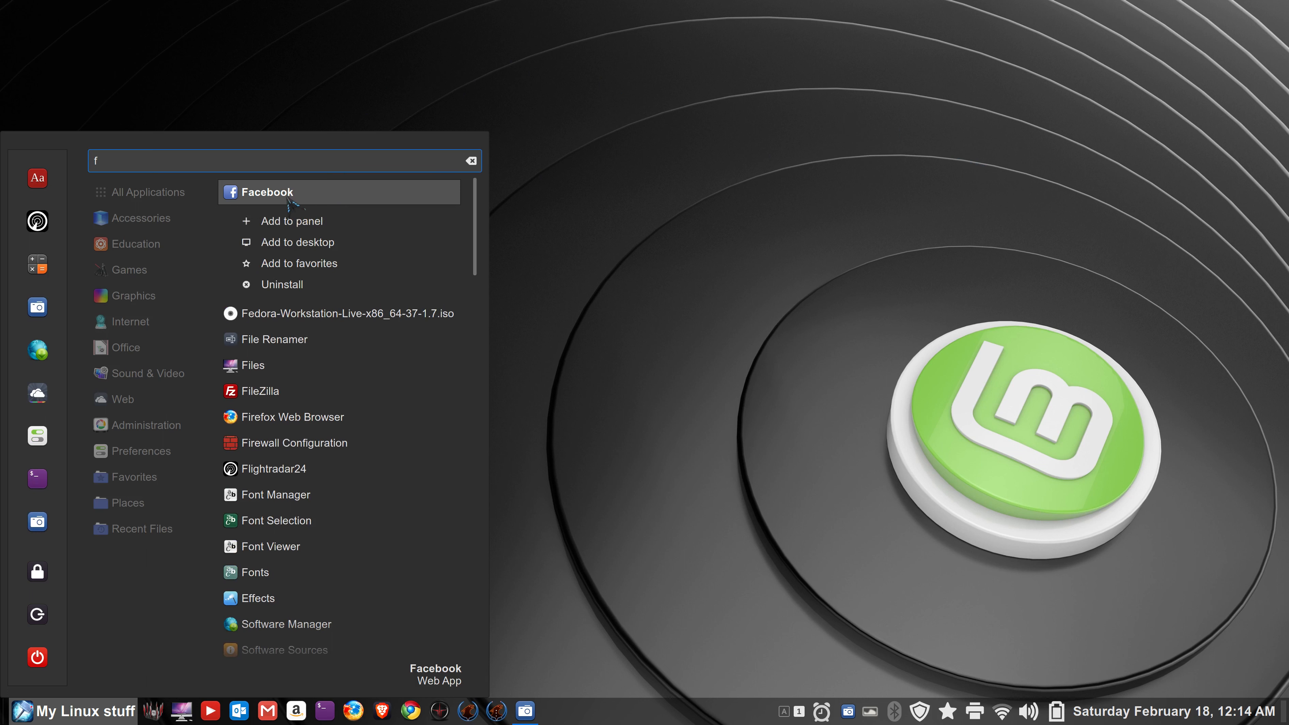
left_click(297, 245)
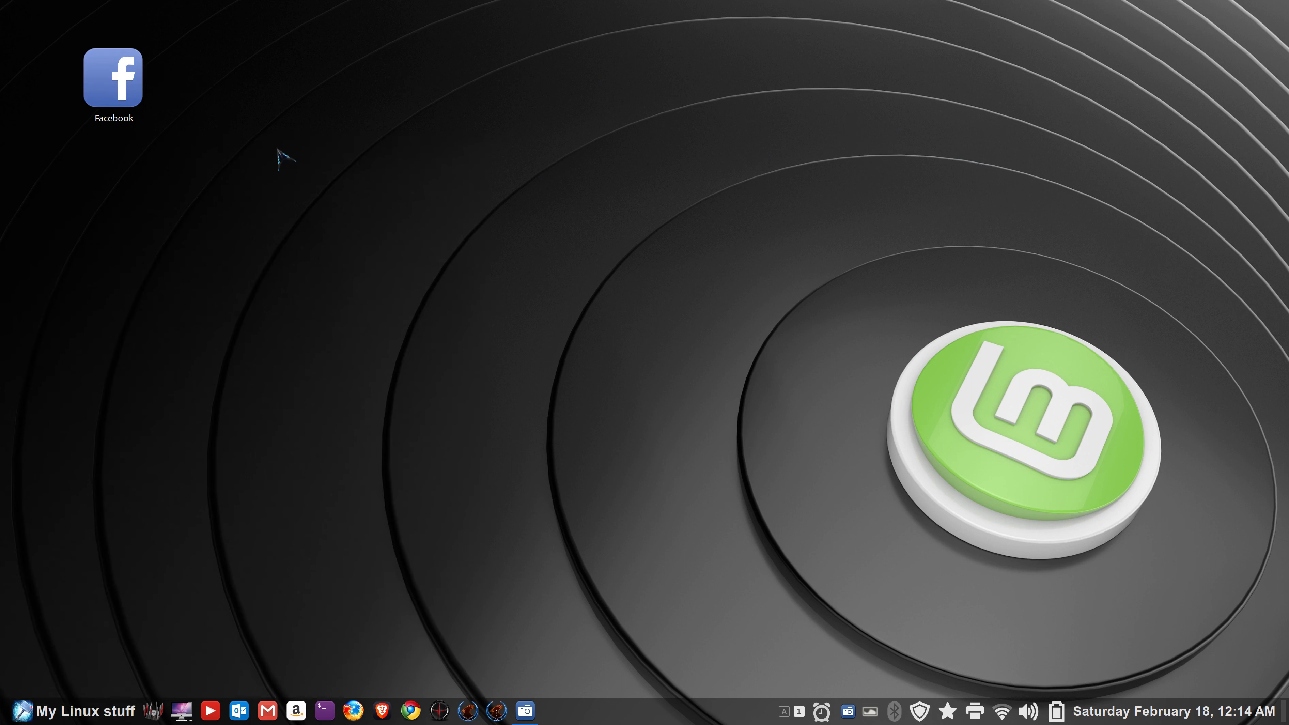
right_click(333, 169)
- Switch desktop icon size to Normal, then back to Larger, and close the layout settings
left_click(427, 356)
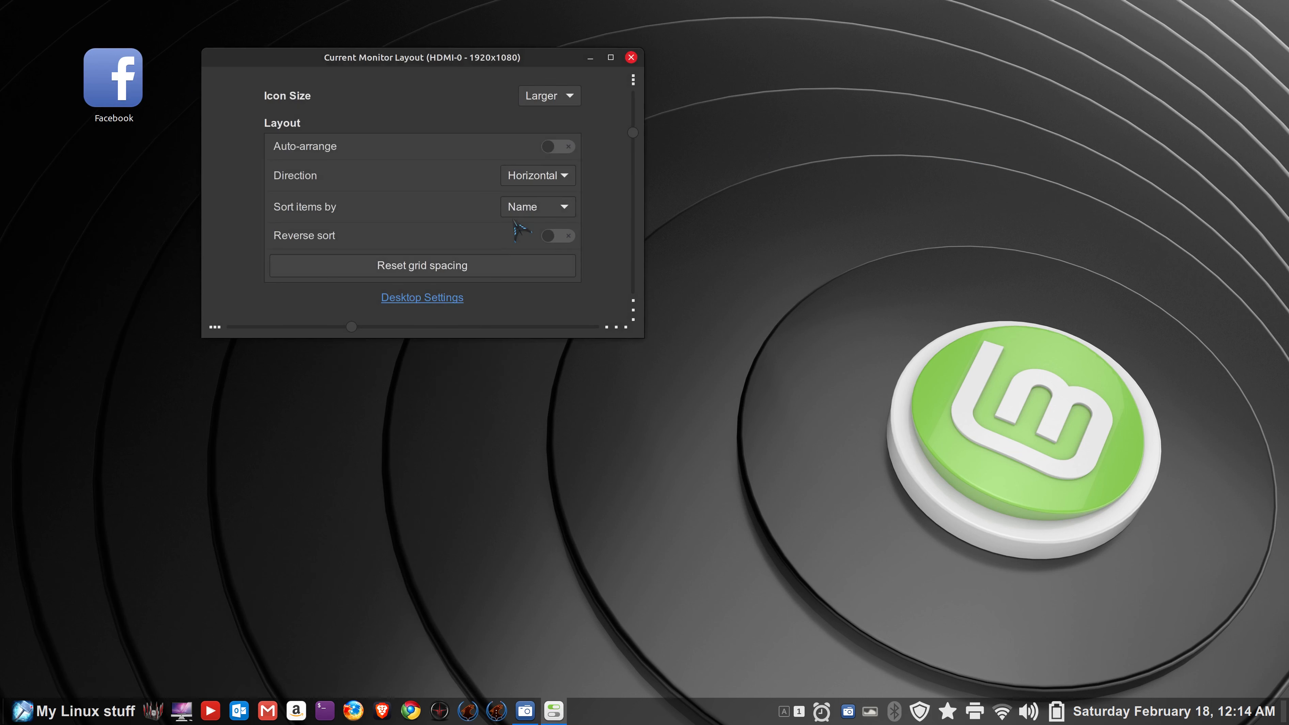
left_click(556, 95)
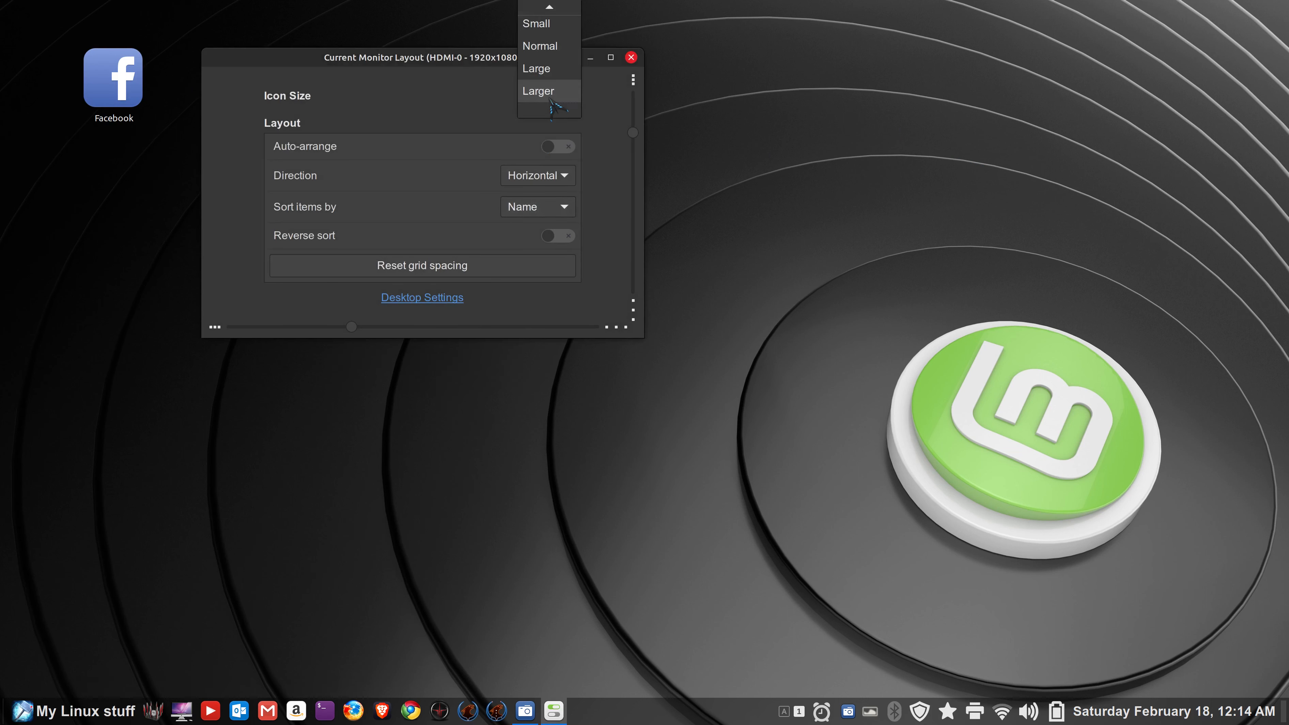
left_click(560, 47)
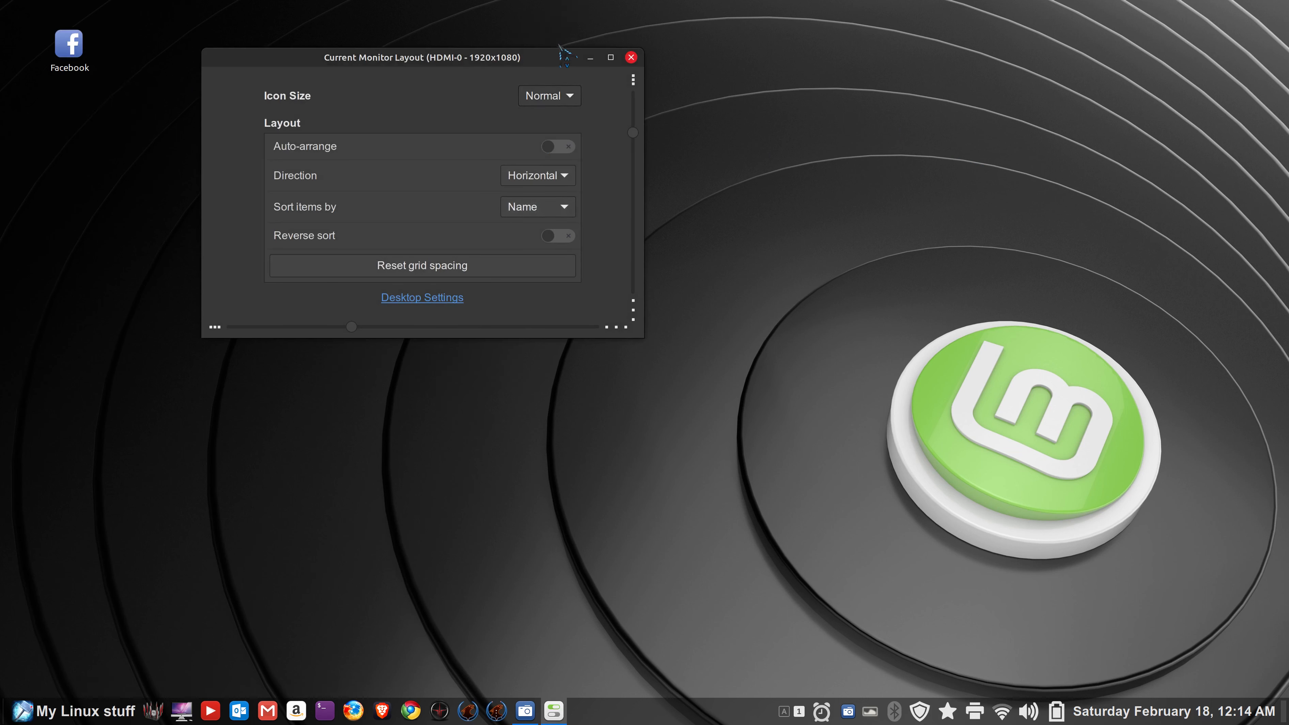
left_click(564, 96)
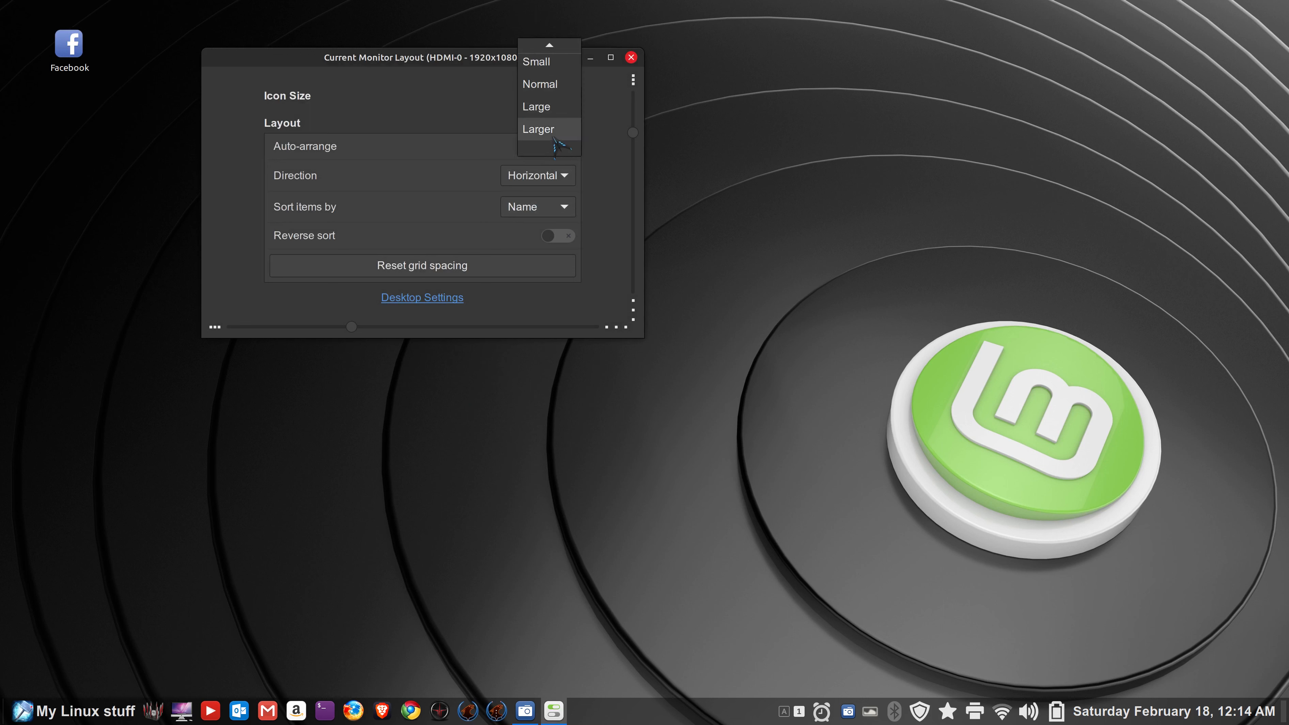
left_click(553, 130)
left_click(631, 57)
- Reopen the desktop layout settings from the desktop menu and close them again
right_click(523, 207)
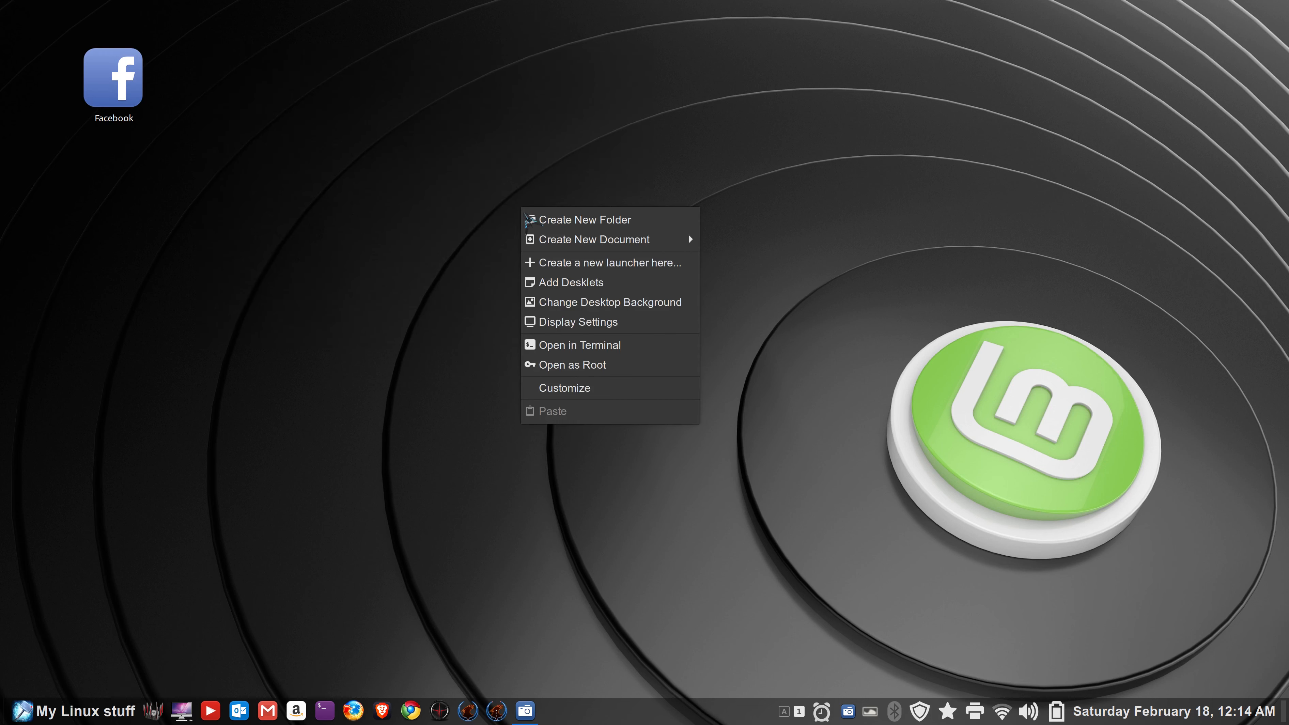
left_click(604, 391)
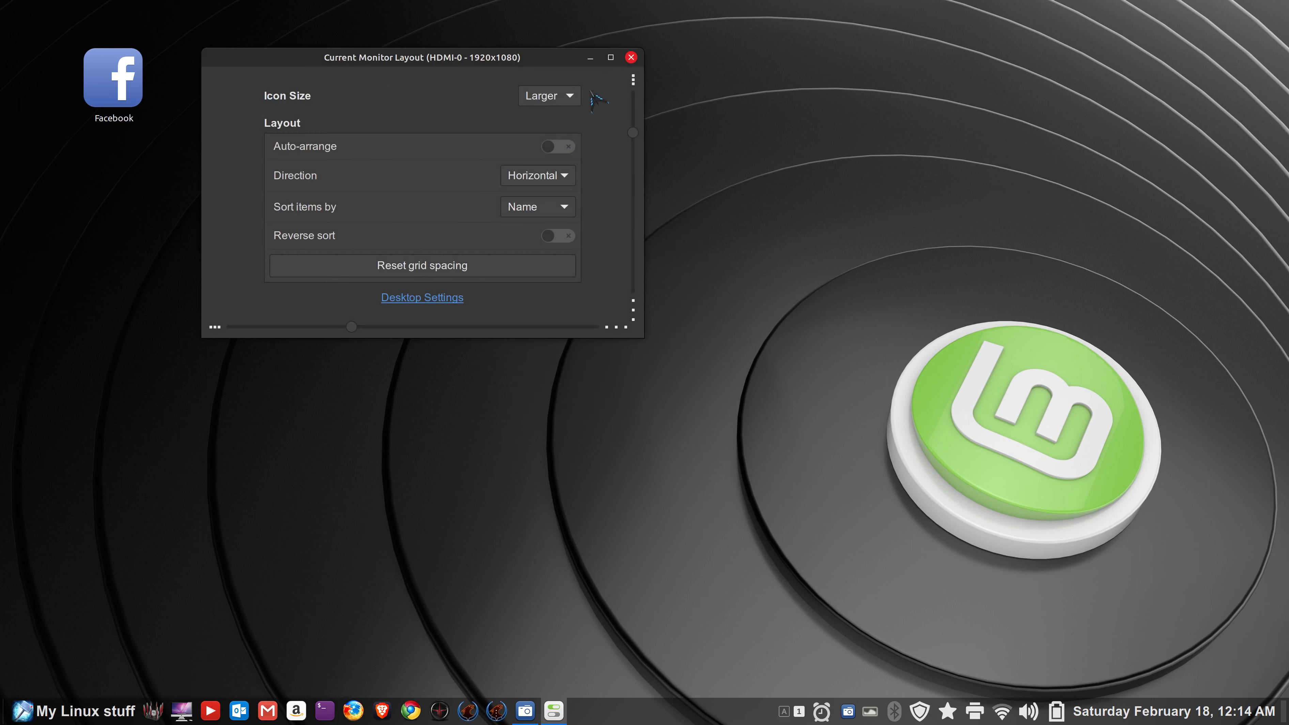
left_click(631, 58)
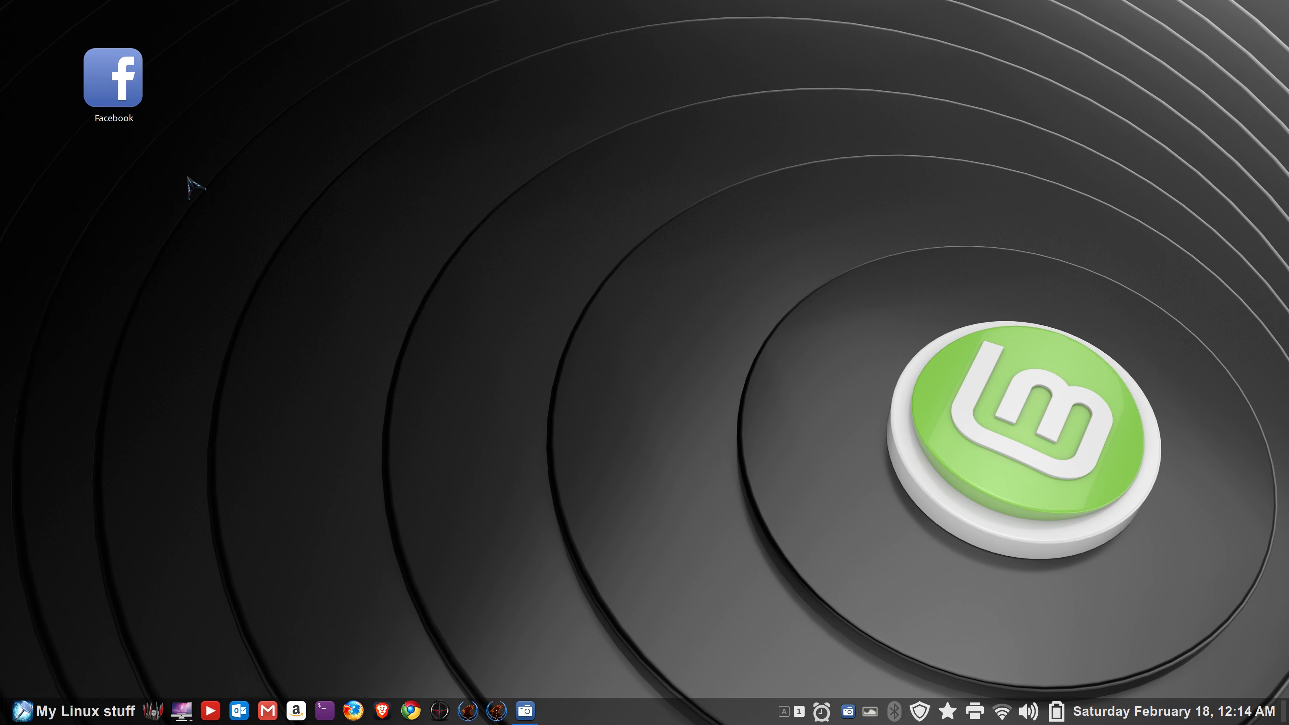
- Launch Web Apps from the favourites sidebar of the application menu
left_click(53, 708)
left_click(38, 393)
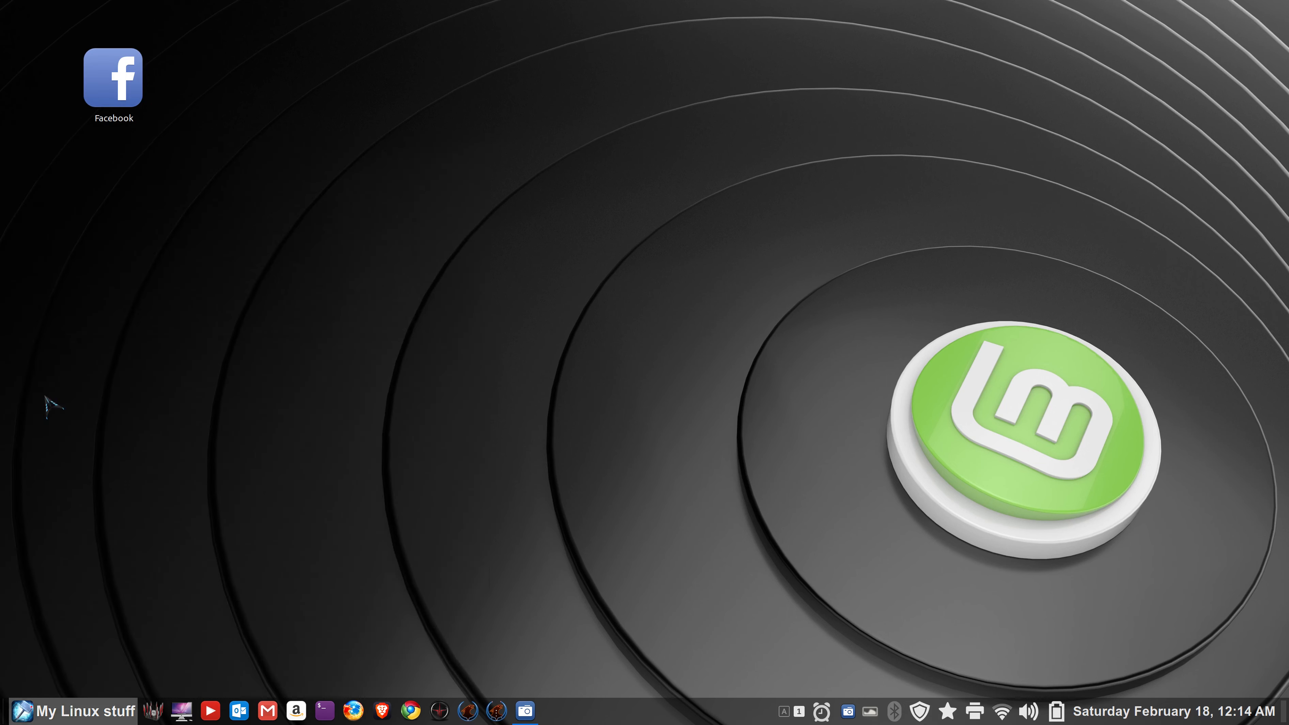
- Centre the Web Apps window, delete the Facebook desktop shortcut, and close Web Apps
left_click_drag(286, 11, 627, 99)
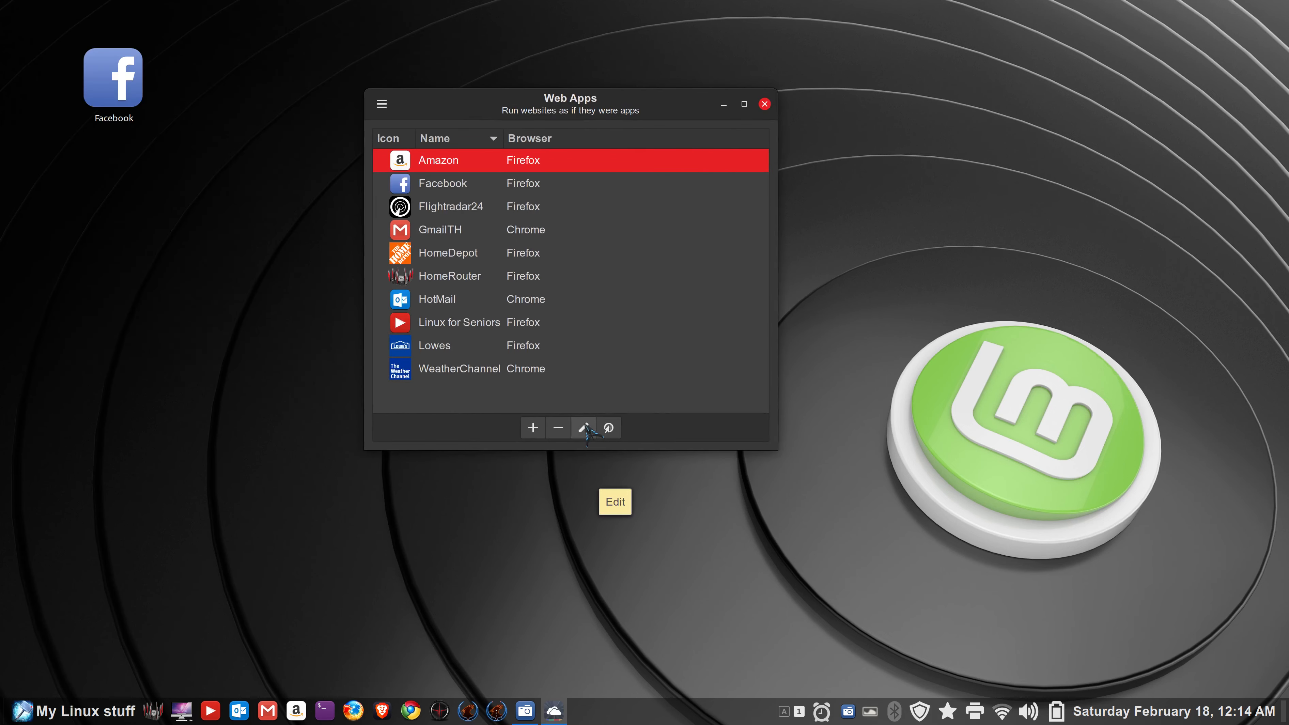
left_click_drag(201, 37, 83, 138)
key("Delete")
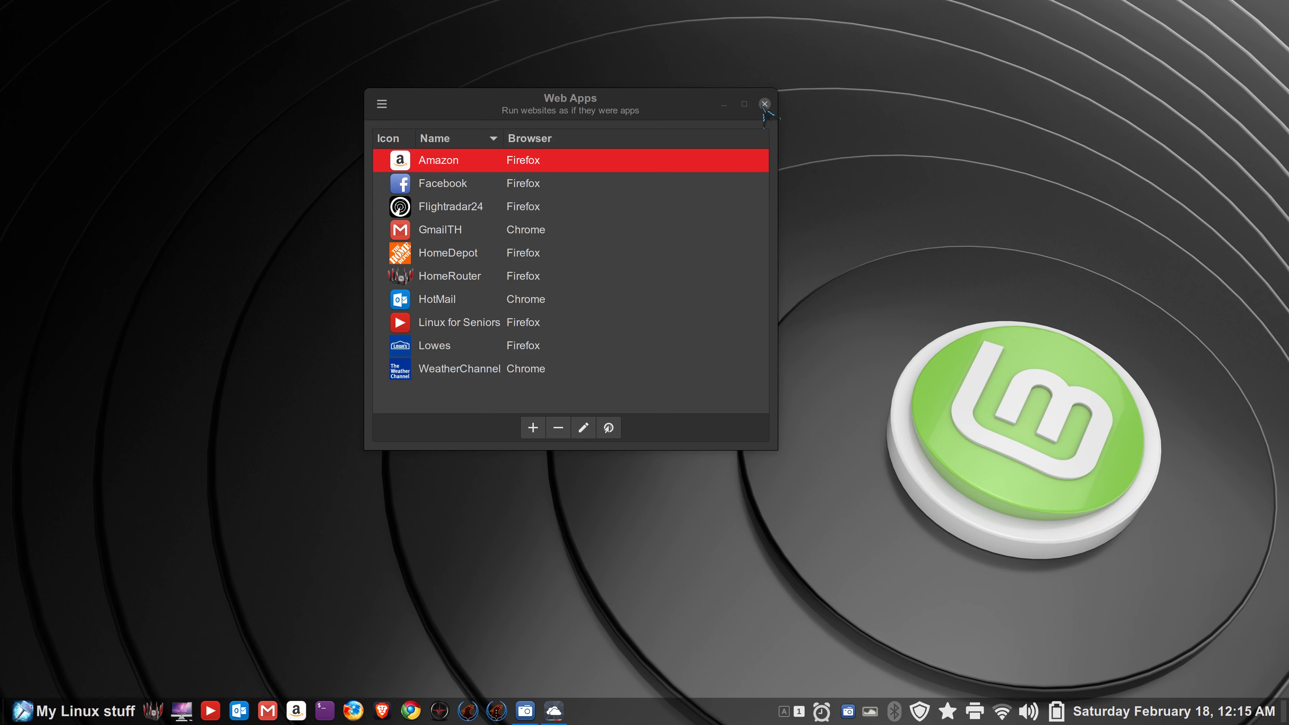
left_click(765, 104)
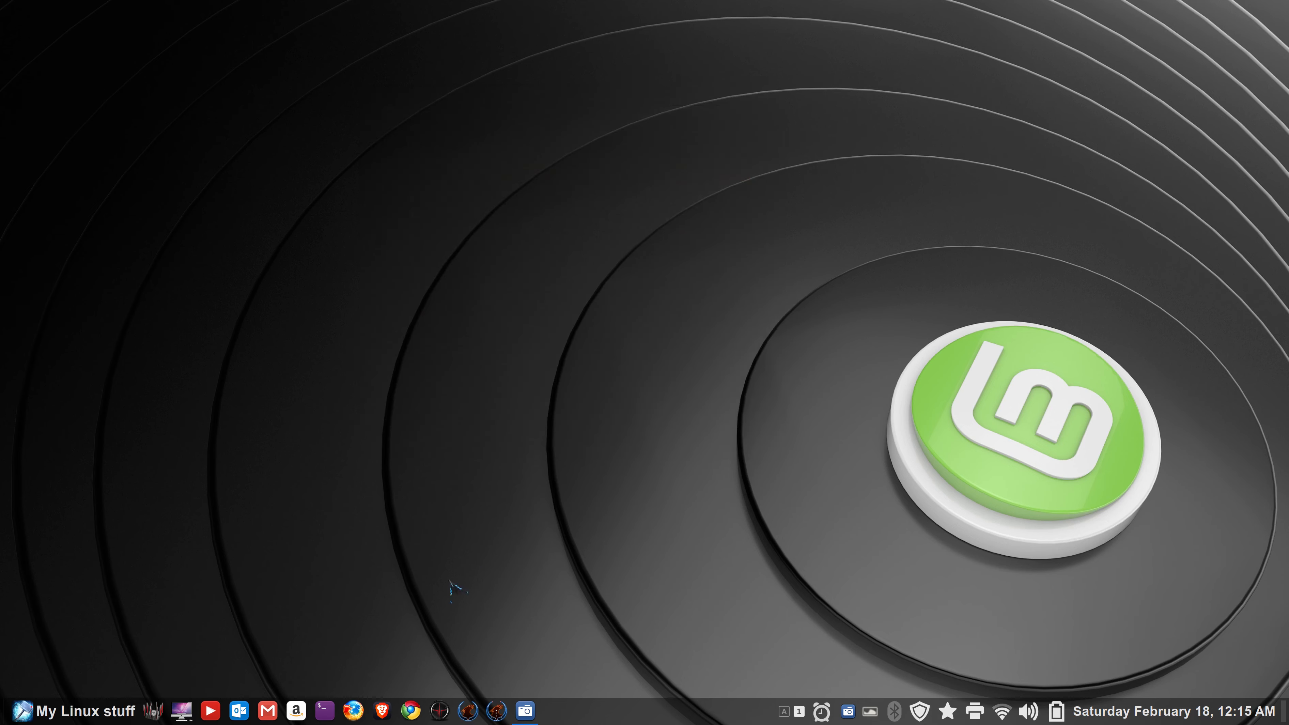
- Start Firefox, search Google for 'weather', and choose to use precise location
left_click(361, 711)
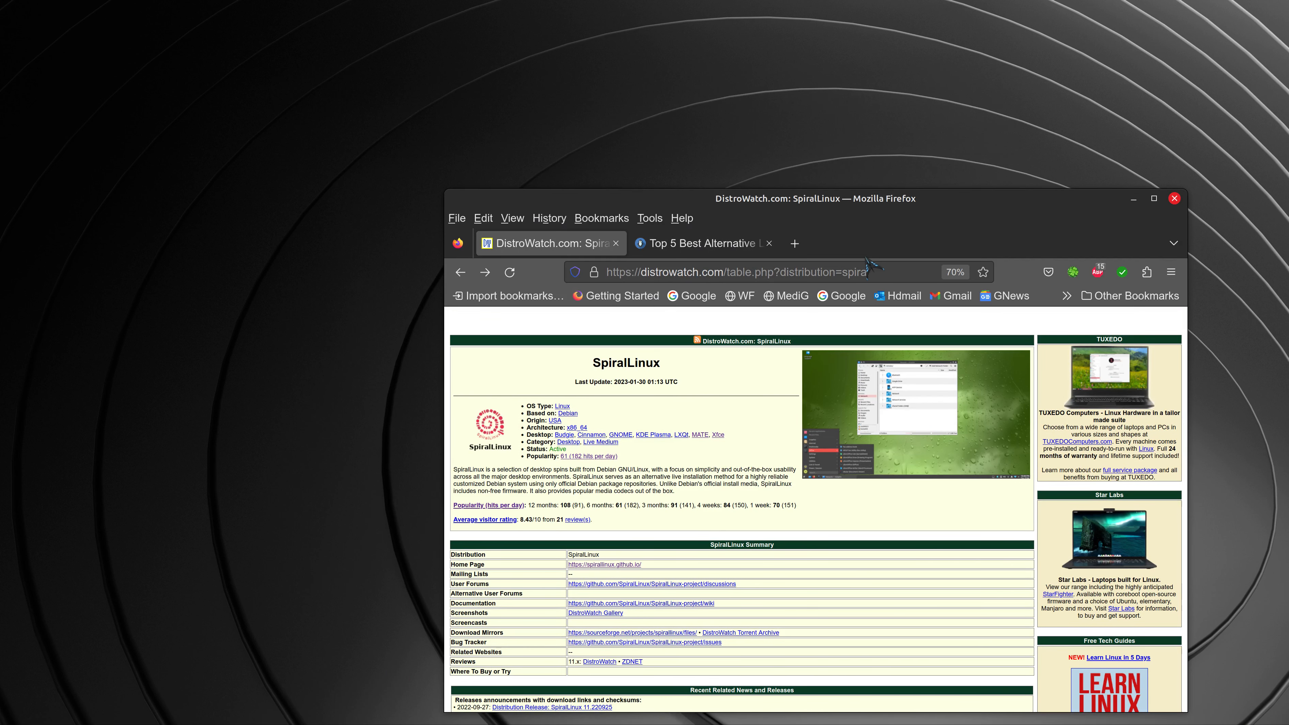
left_click(698, 296)
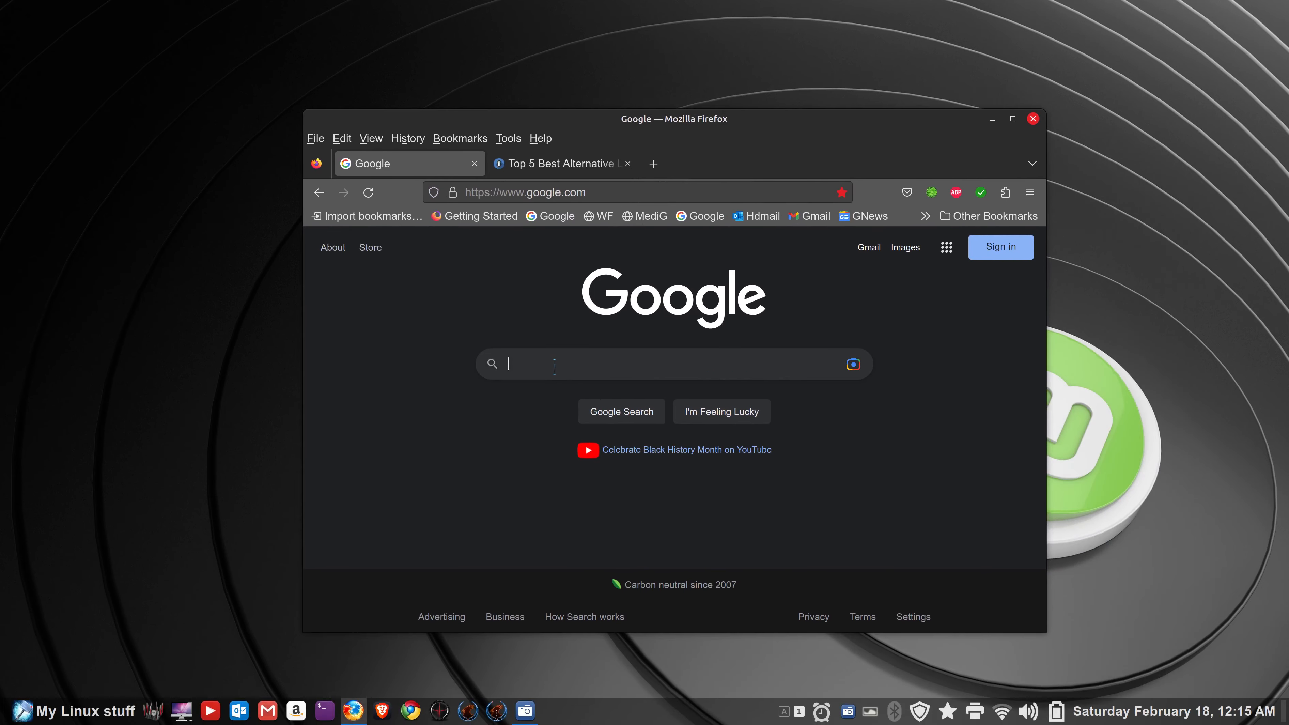
left_click(554, 364)
type("weat")
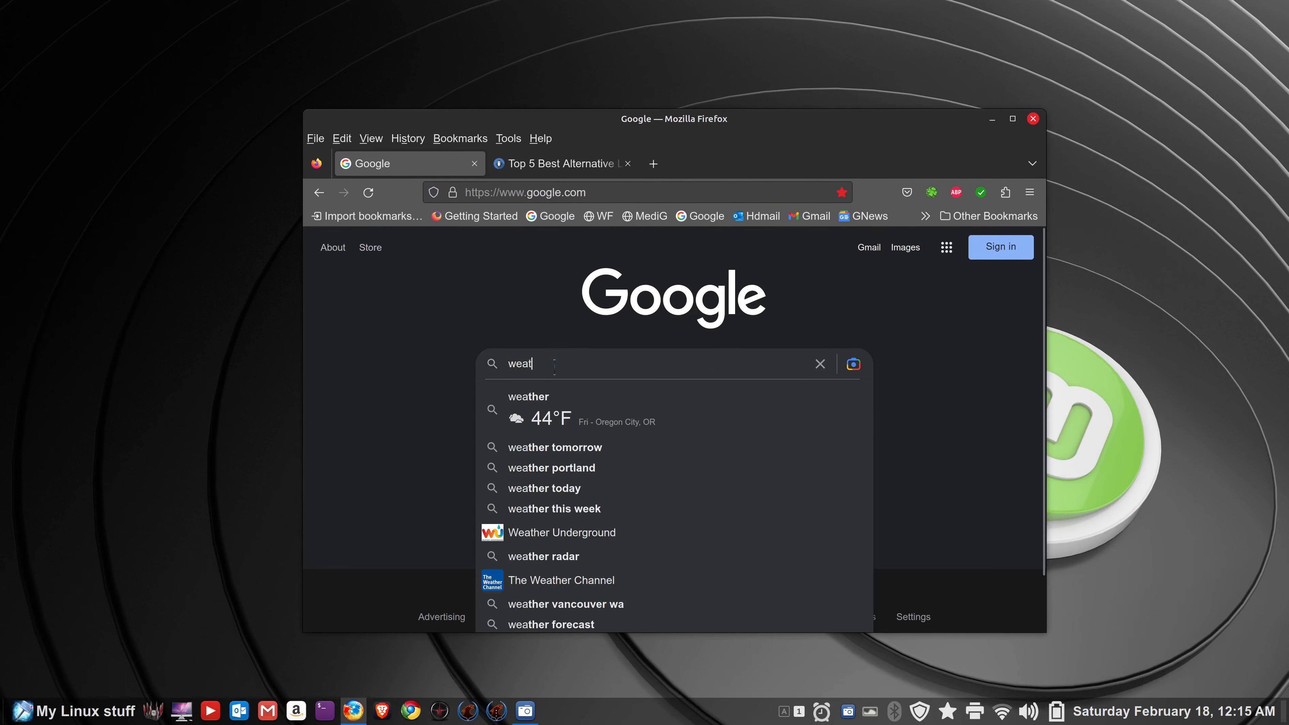
type("her")
key("Return")
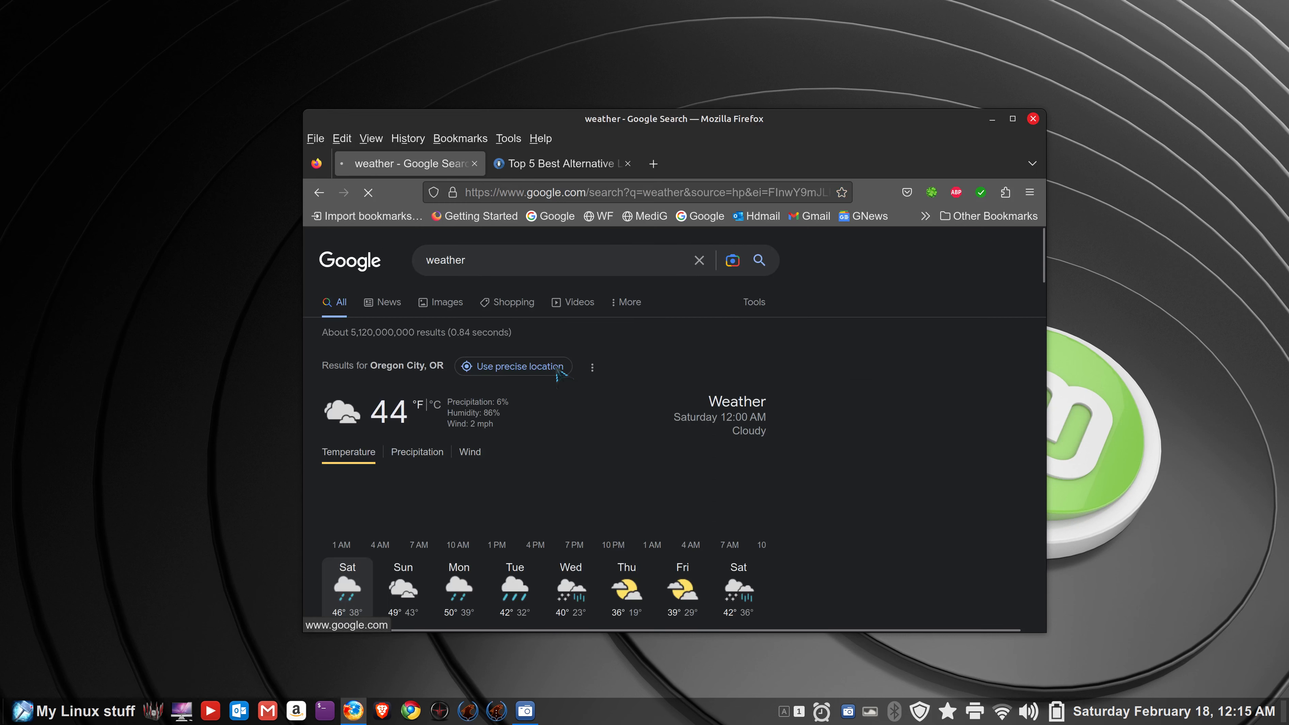
left_click(557, 369)
scroll(557, 369, "down", 5)
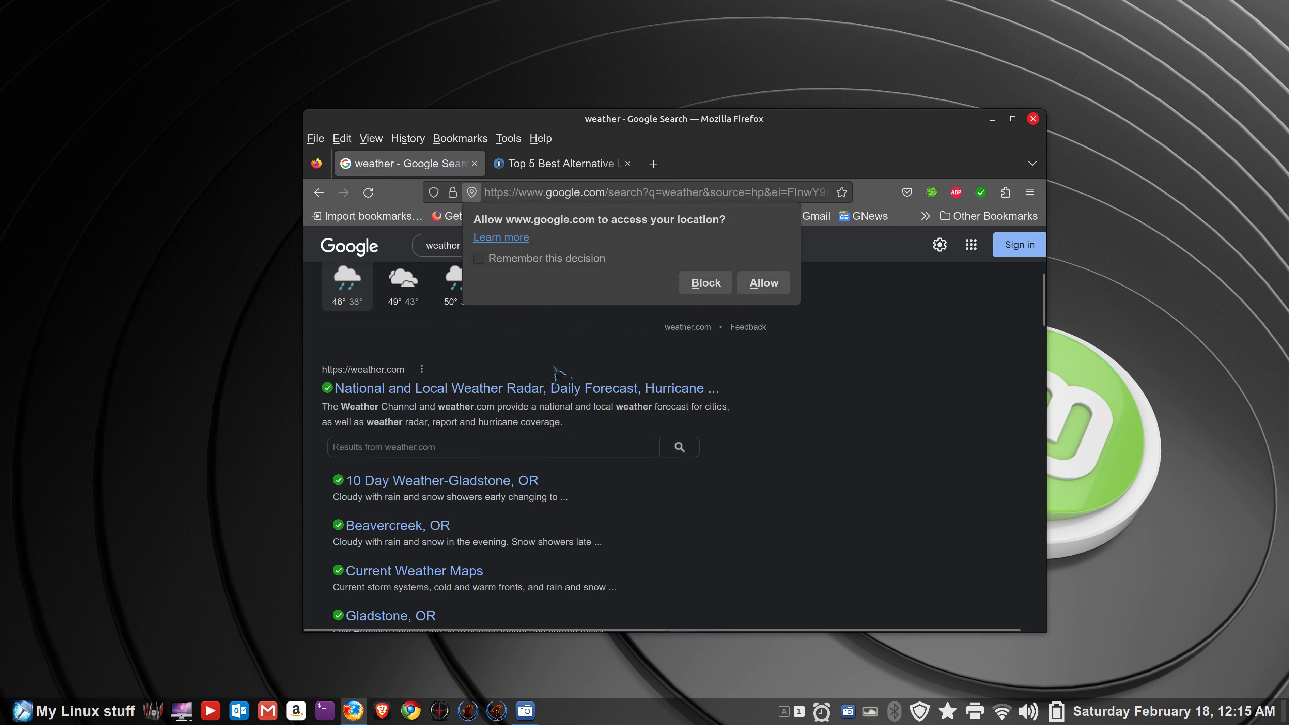
- Open the weather.com result and bring up the San Diego, CA forecast
left_click(445, 389)
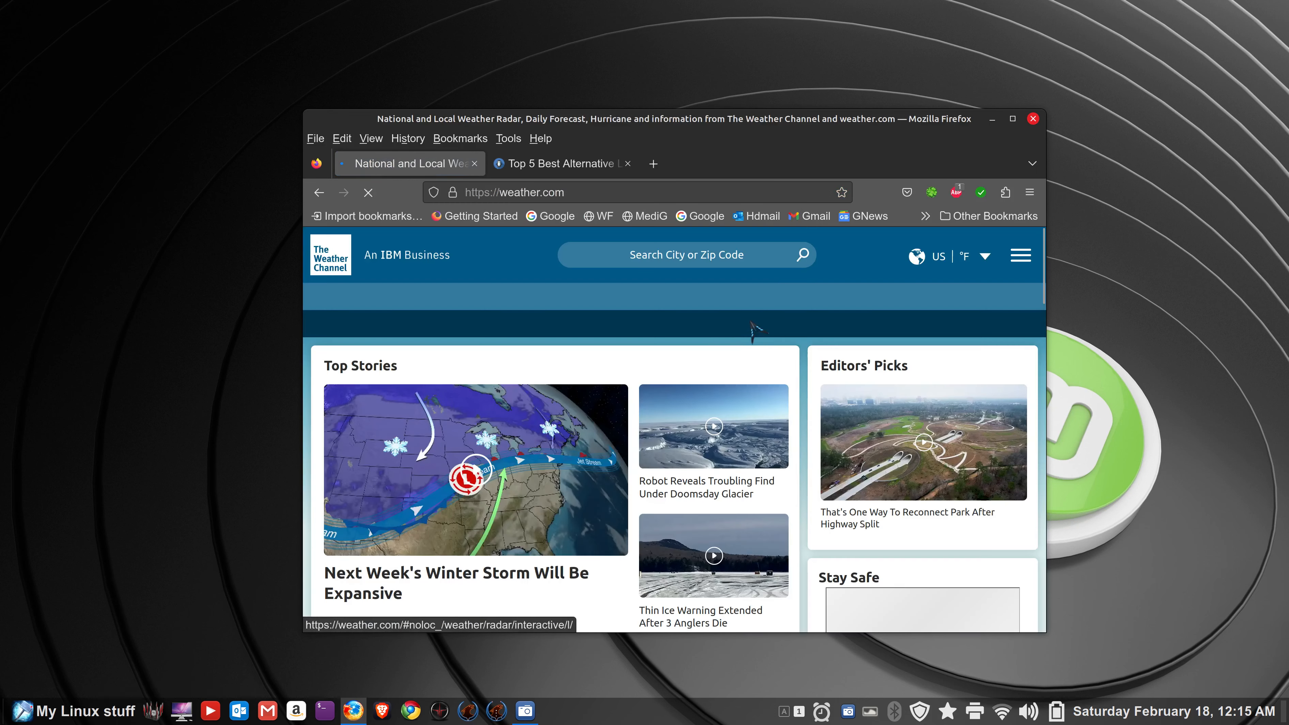
left_click(663, 258)
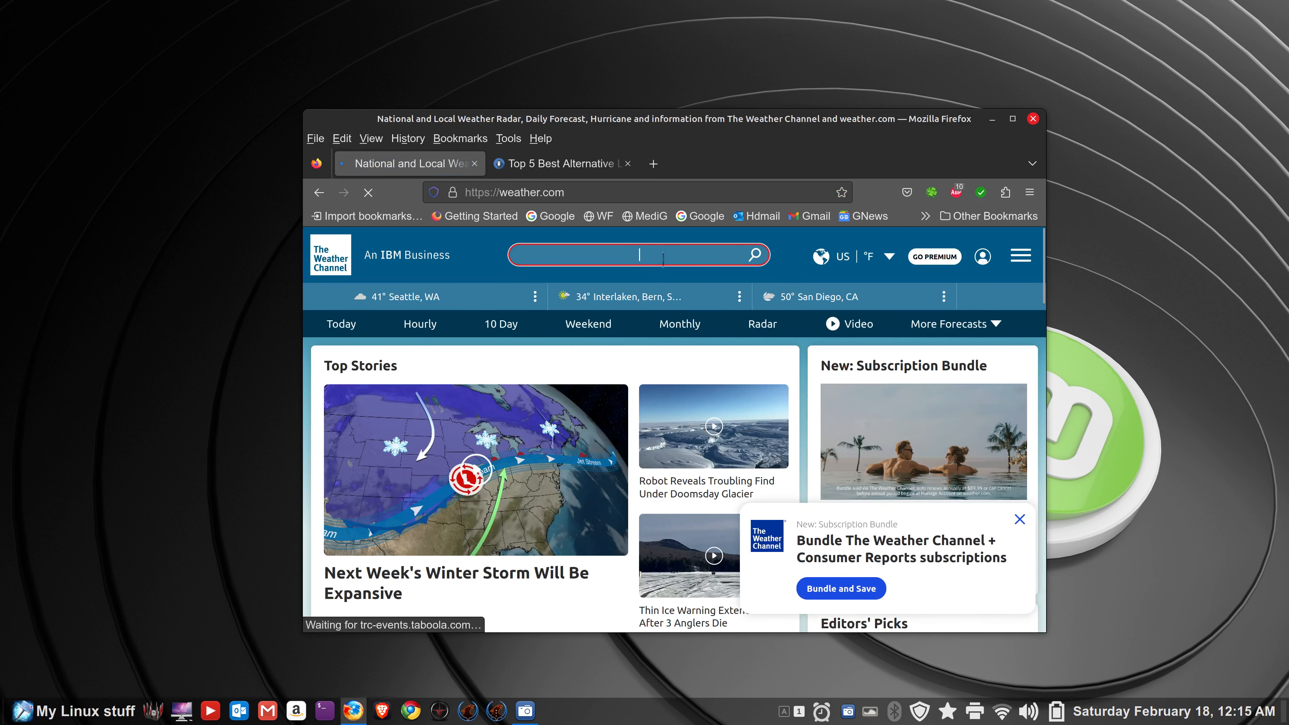
type("san diego")
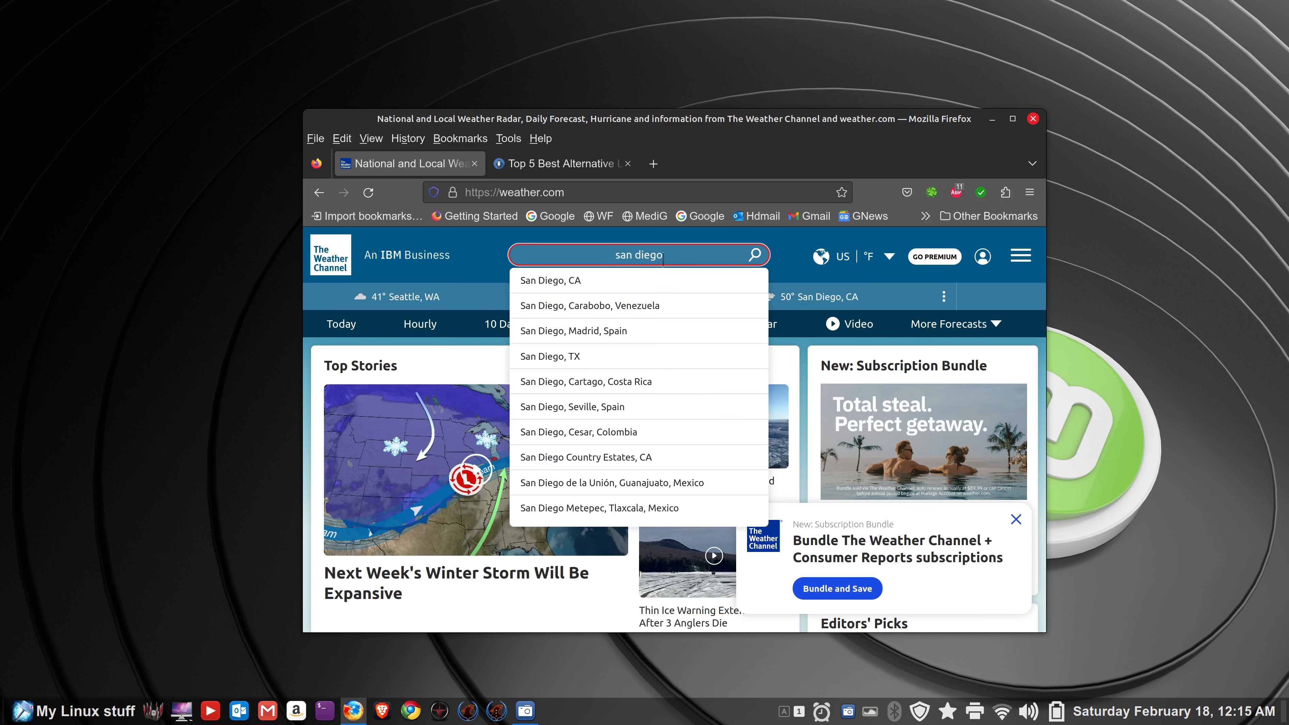
type(", c")
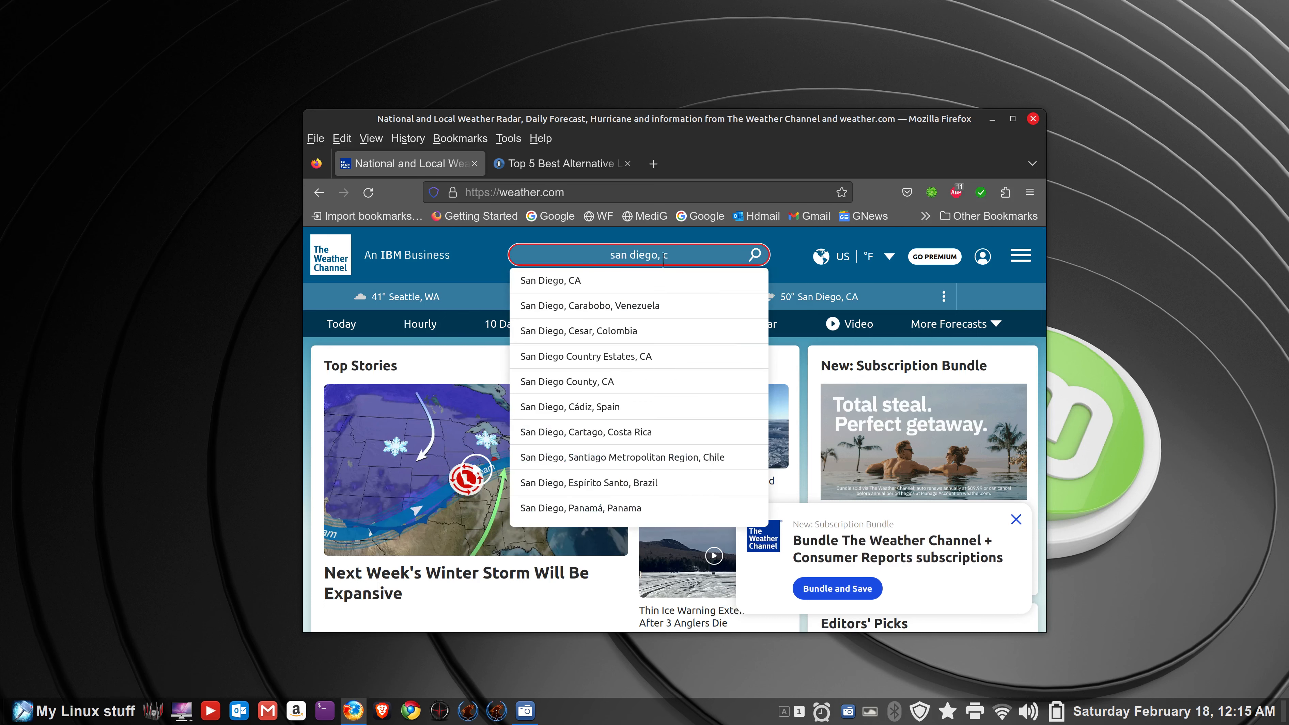
left_click(592, 281)
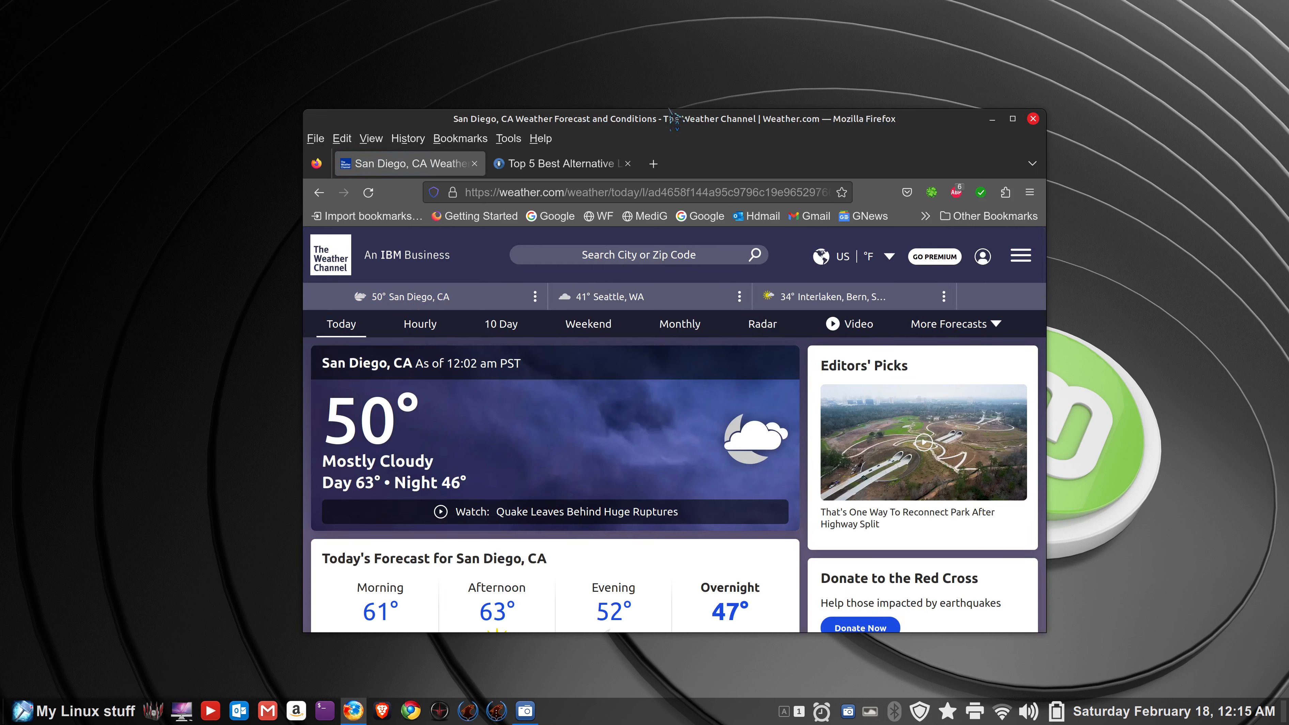
- Maximize the Firefox window showing the San Diego forecast
double_click(696, 121)
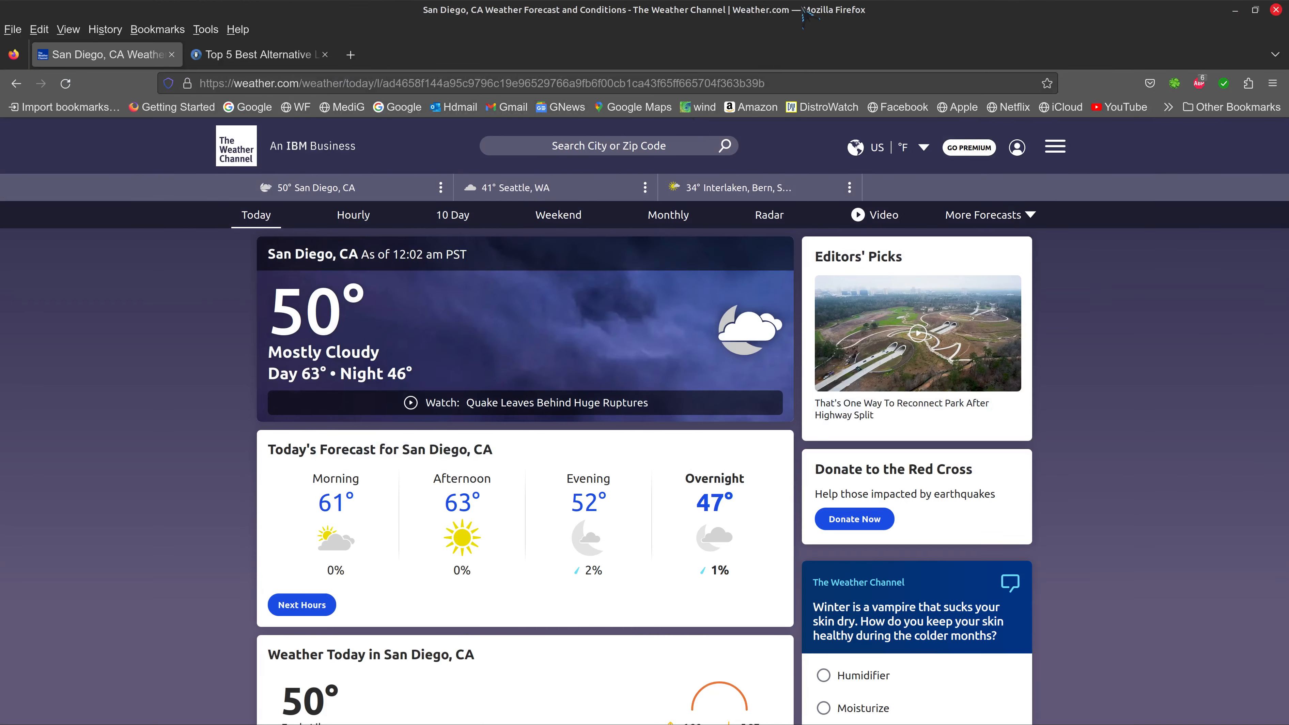
double_click(808, 16)
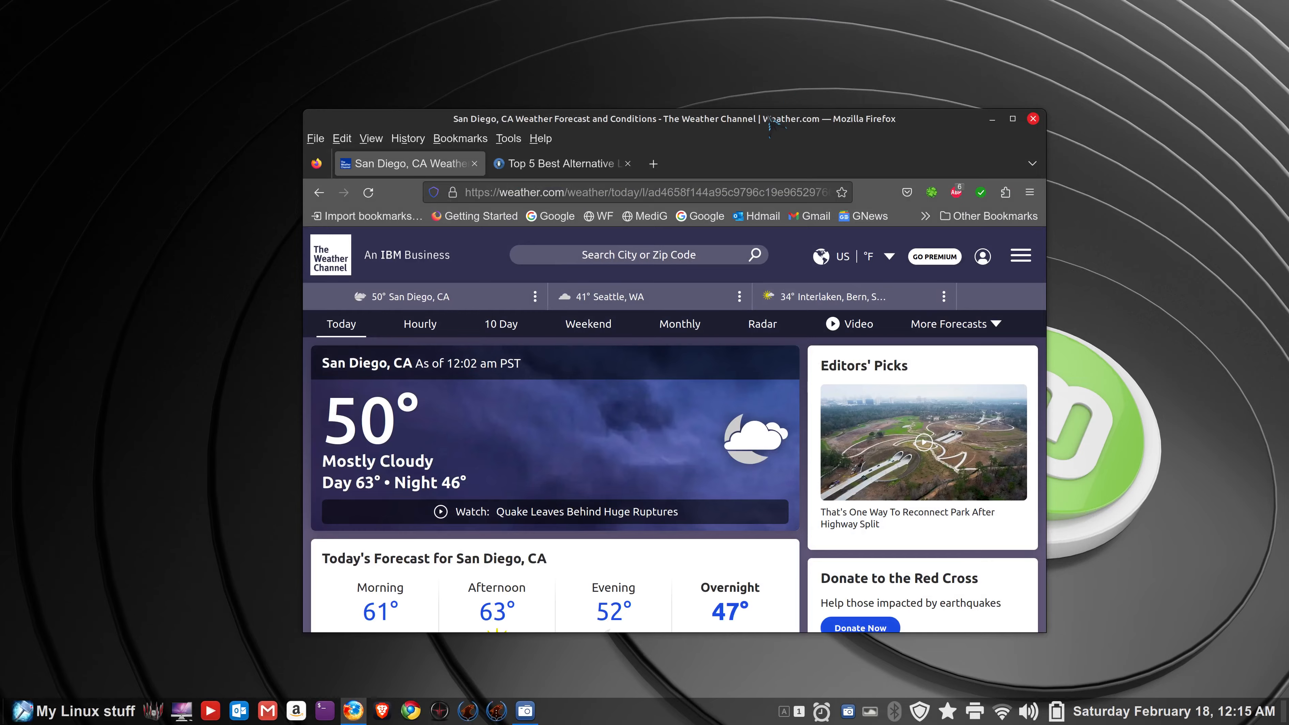
double_click(770, 122)
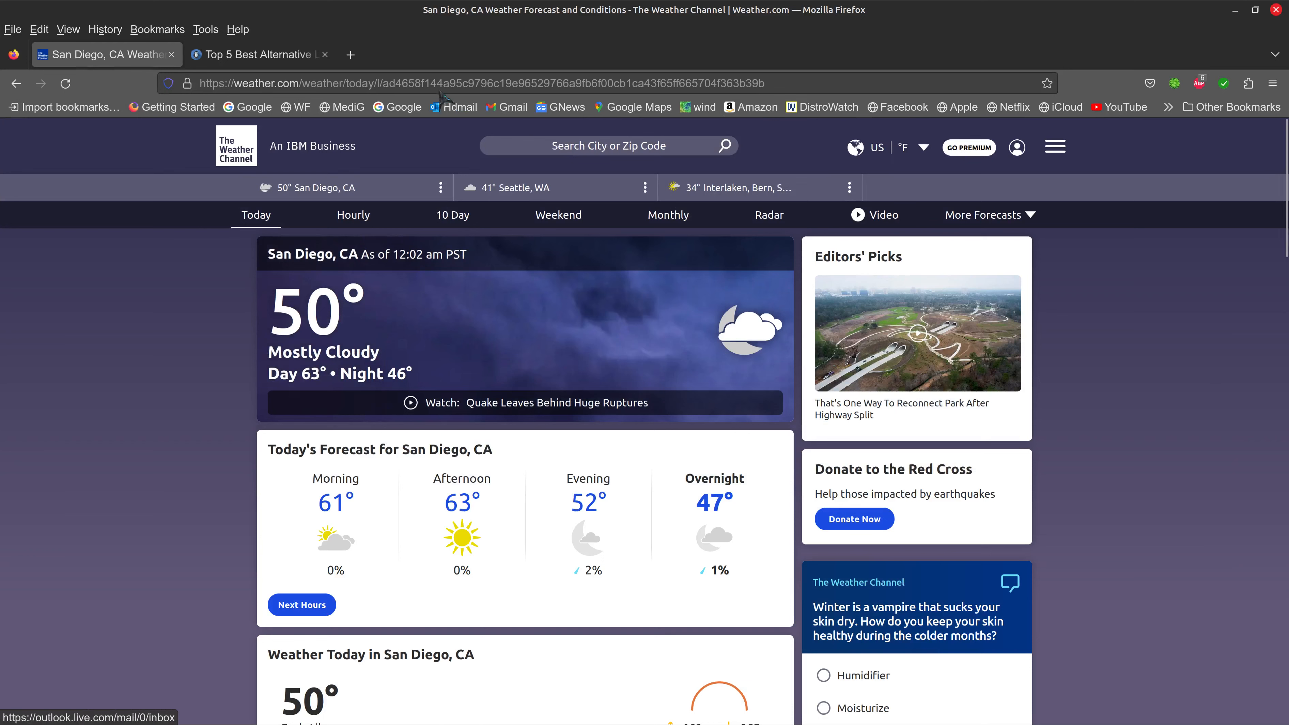
- Copy the San Diego forecast page address and minimize Firefox to the desktop
left_click(501, 84)
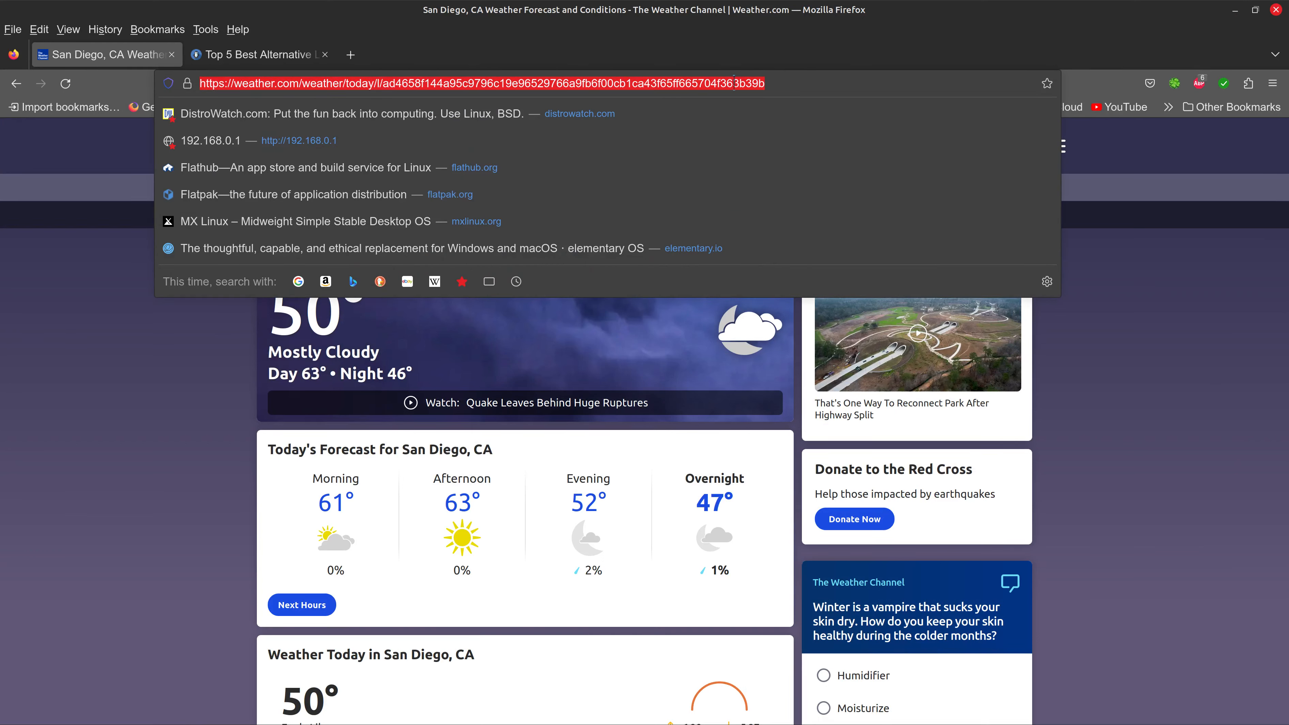
right_click(635, 84)
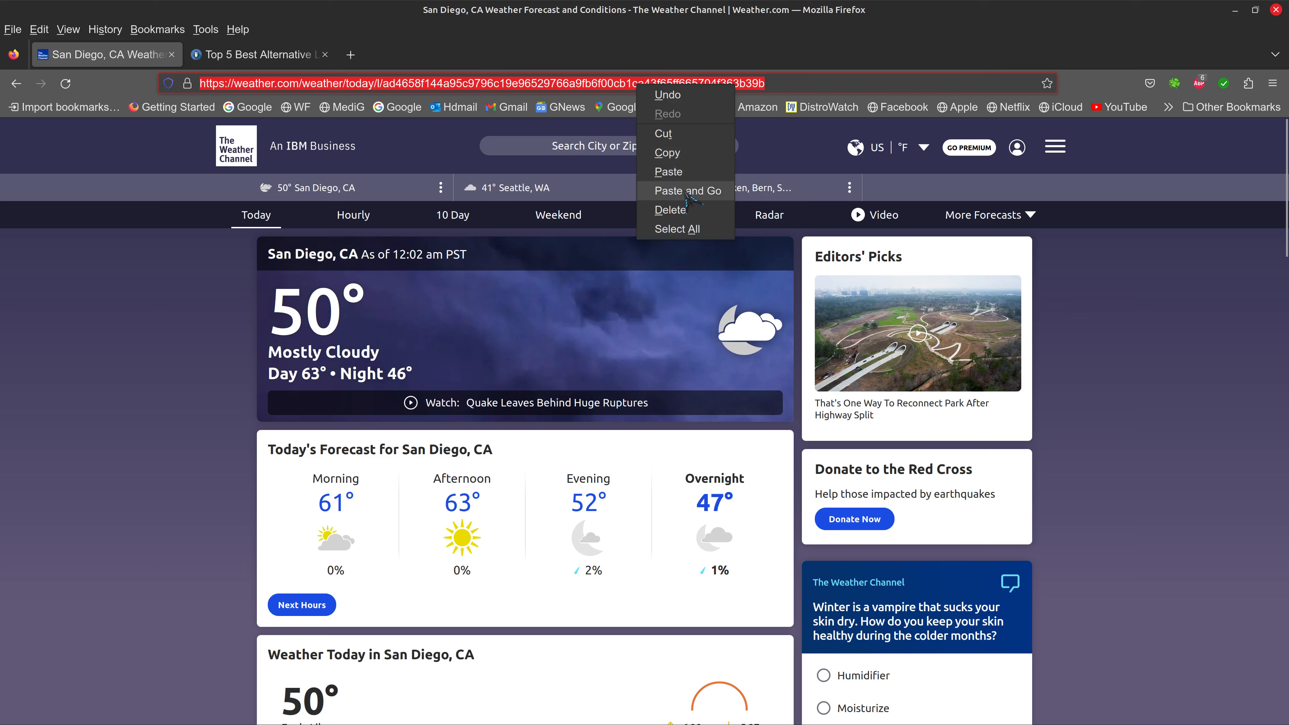
left_click(688, 152)
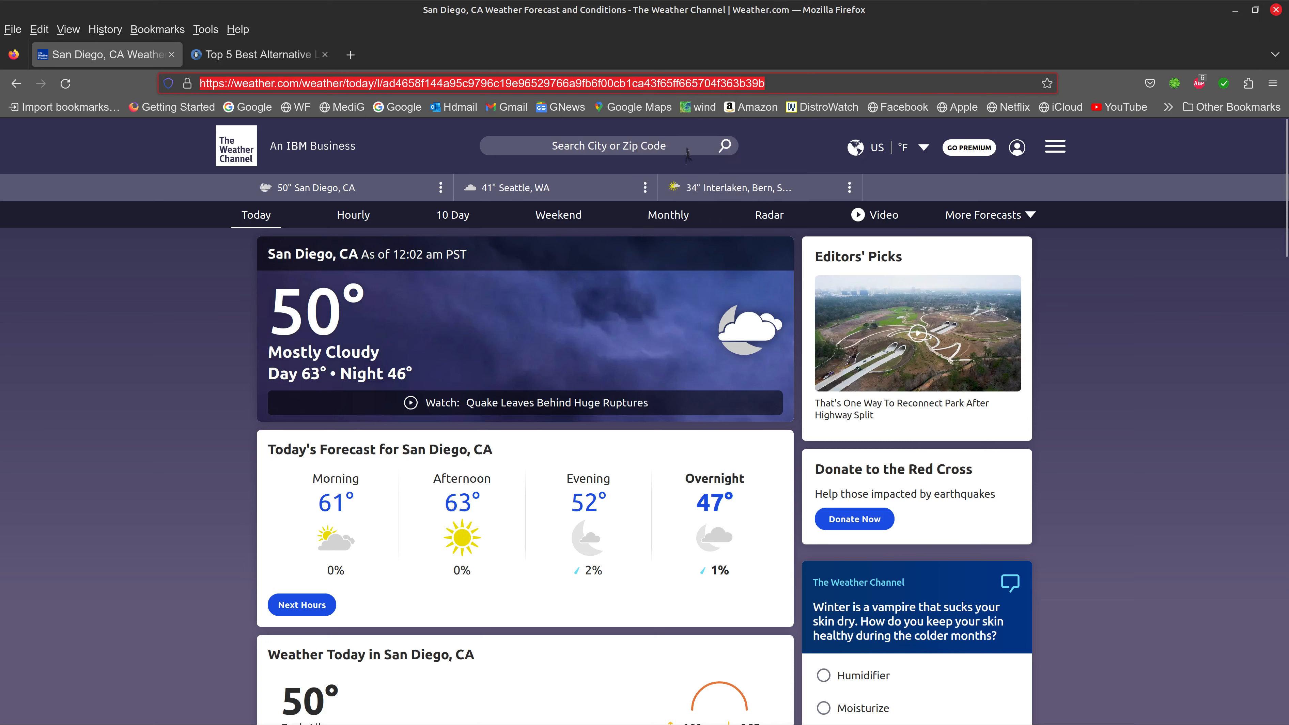
left_click(1236, 11)
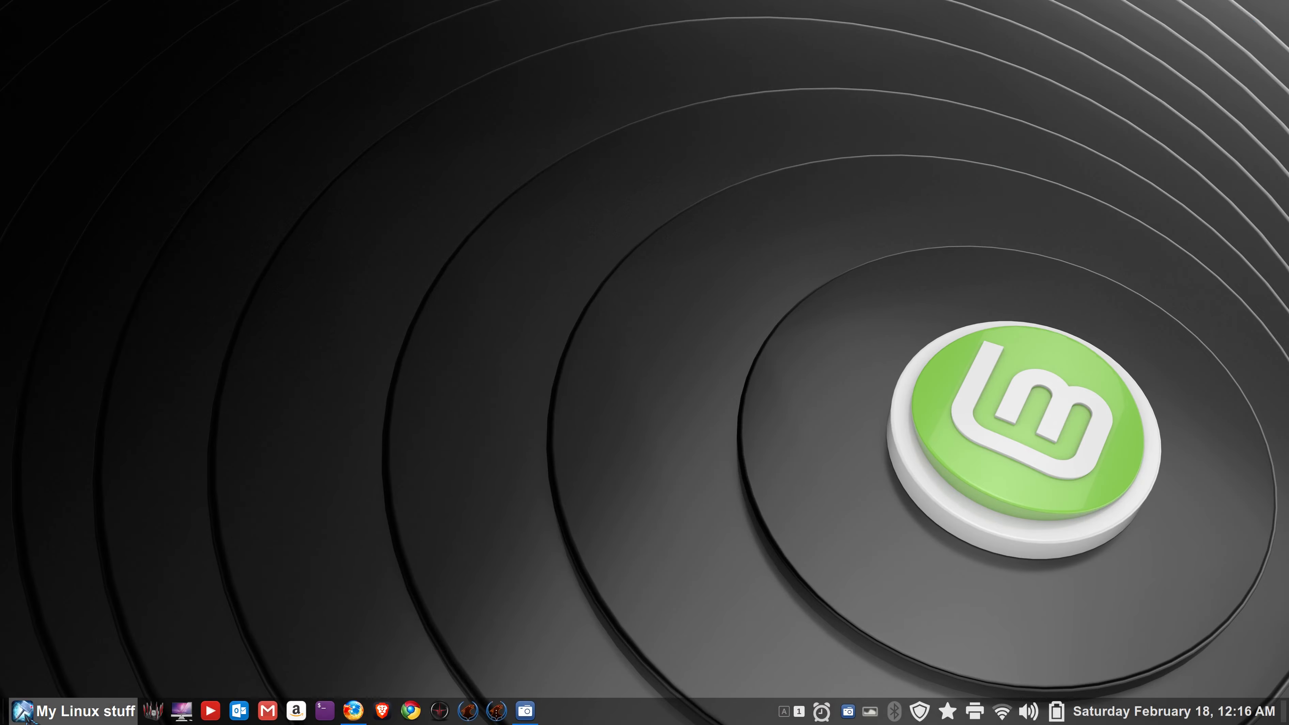
- Launch the Web Apps manager and center its window on screen
left_click(42, 711)
key("Escape")
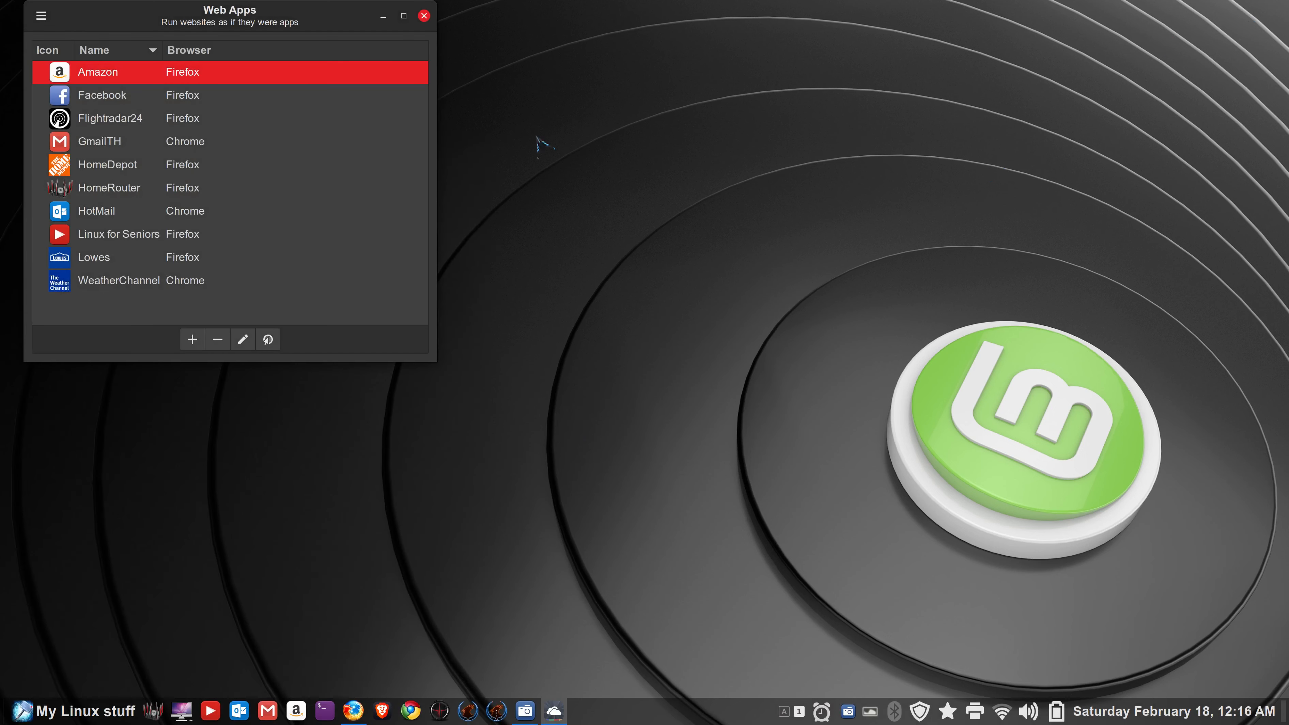
left_click_drag(310, 14, 635, 174)
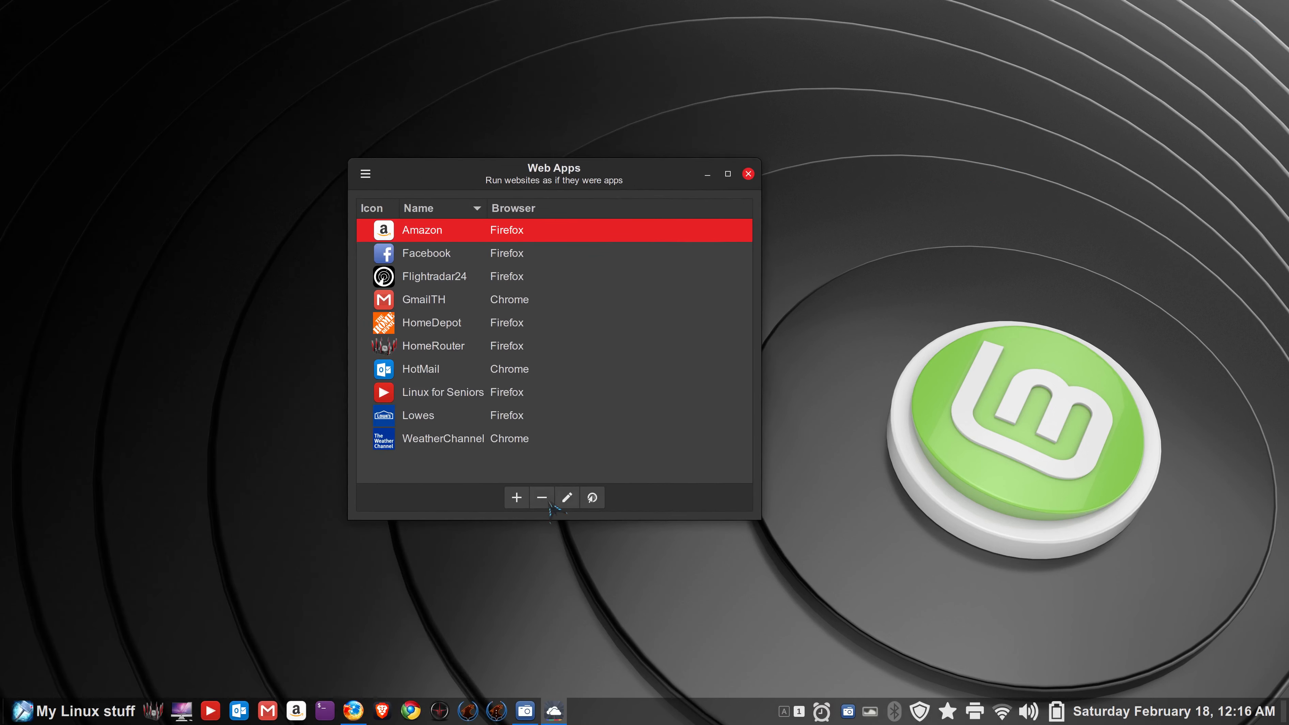
- Start a new web app with the copied weather.com forecast address pasted in
left_click(517, 498)
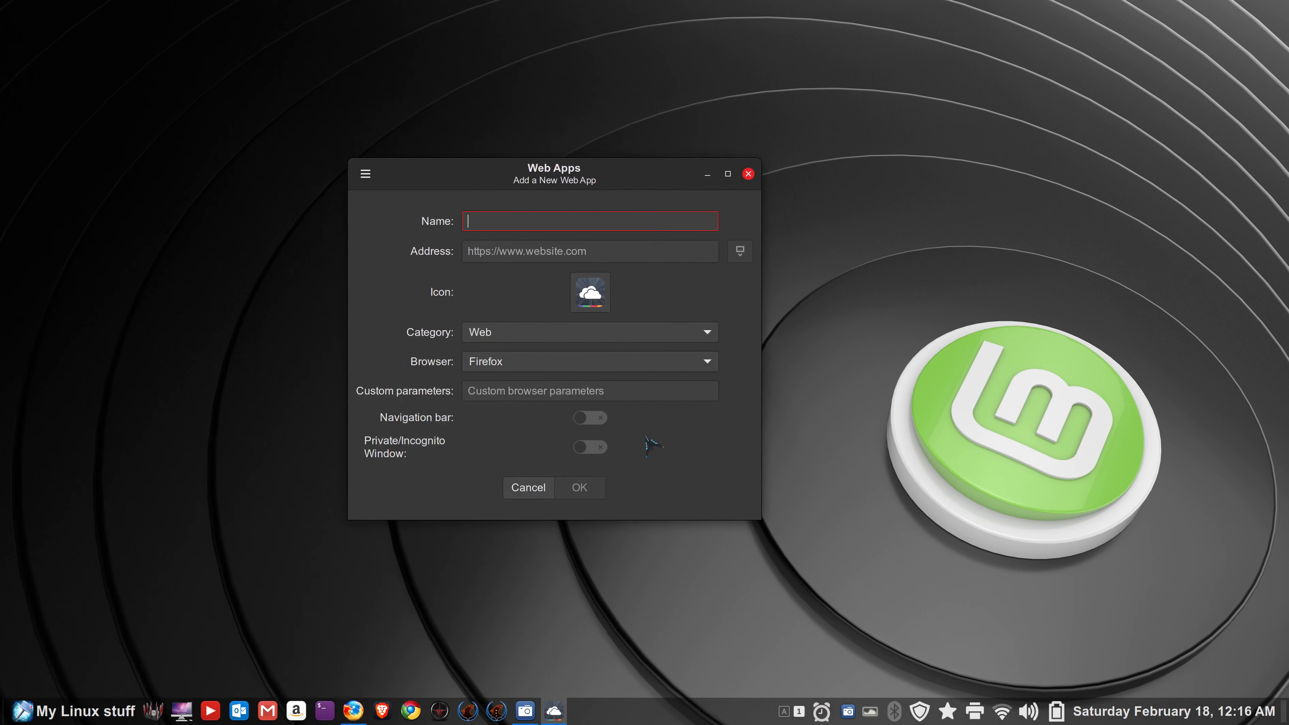
left_click(482, 251)
right_click(482, 251)
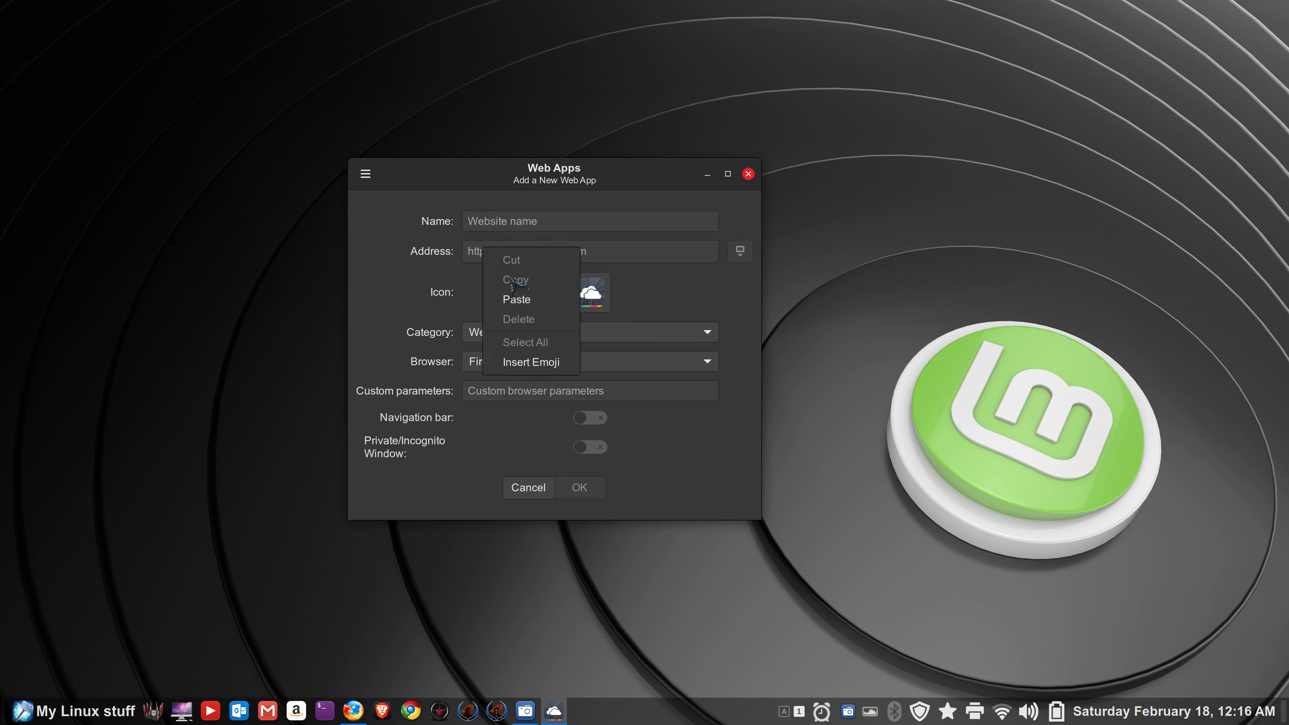
left_click(530, 292)
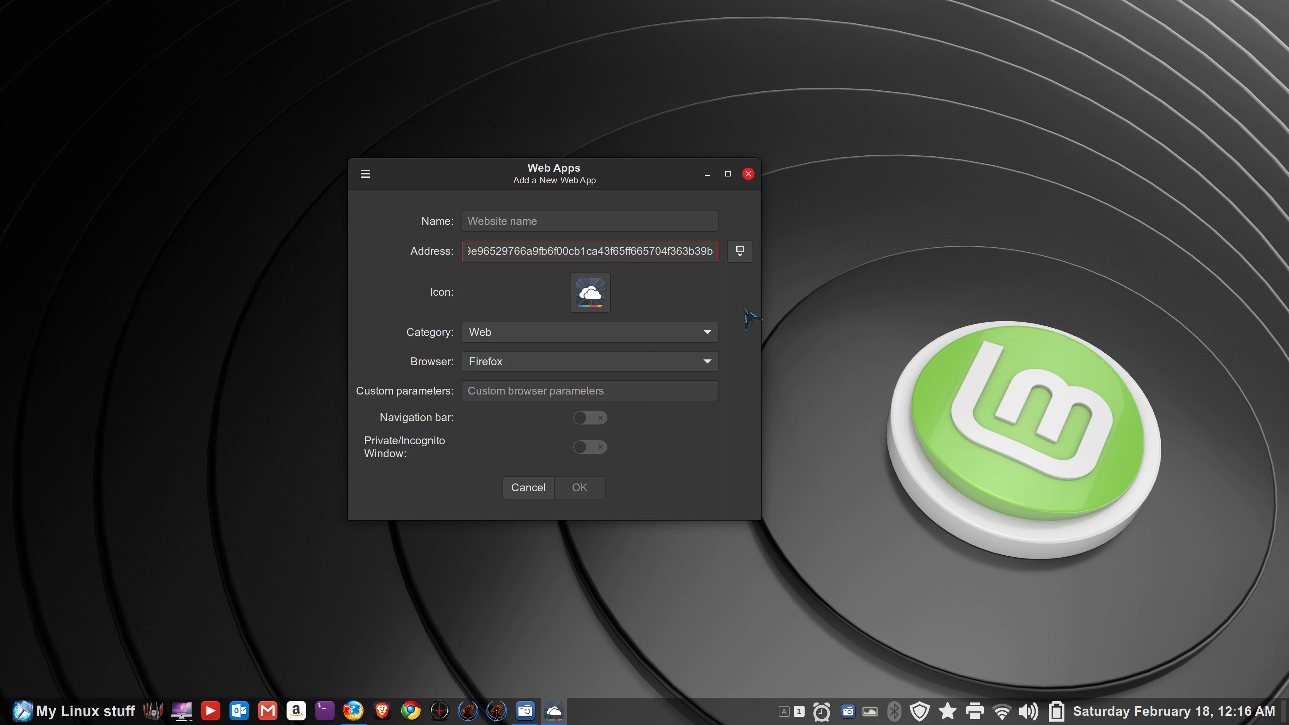
key("Left")
key("Left")
key("Left")
key("Left")
key("Left")
key("Left")
key("Left")
key("Left")
key("Left")
key("Left")
key("Left")
key("Left")
key("Left")
key("Left")
key("Left")
key("Left")
key("Left")
key("Left")
key("Left")
key("Left")
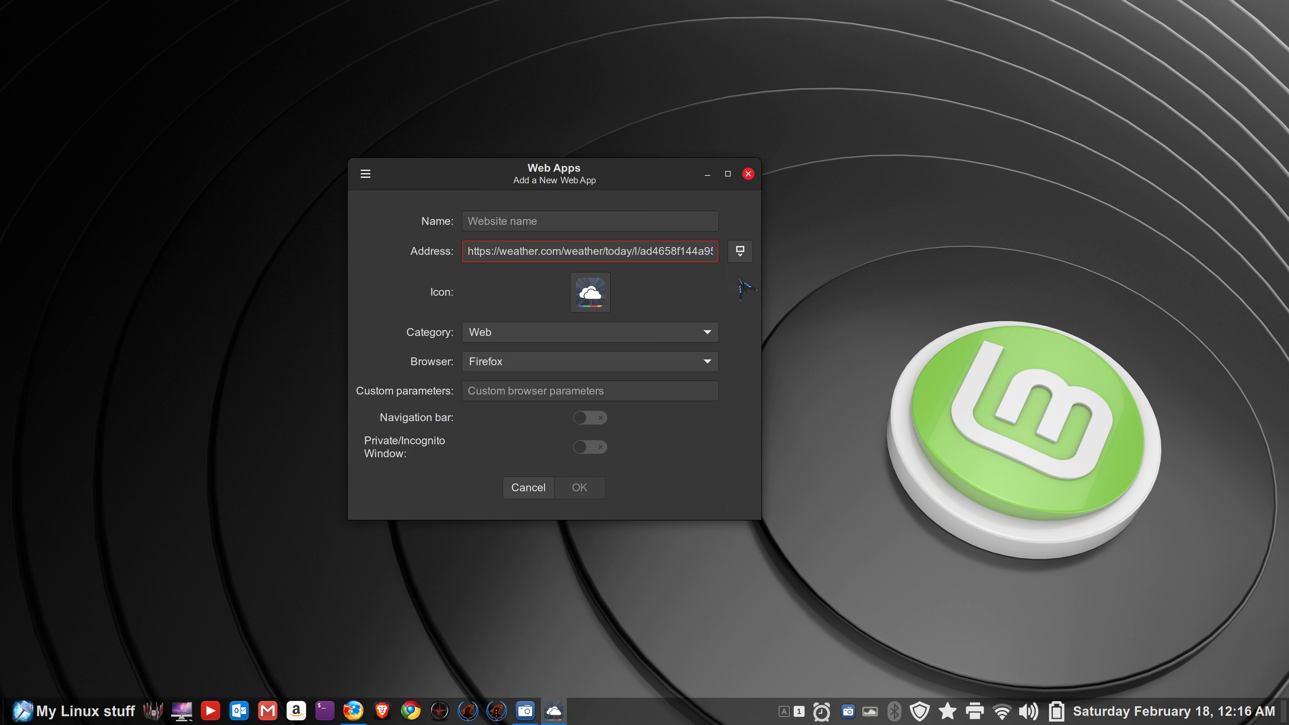
left_click(741, 251)
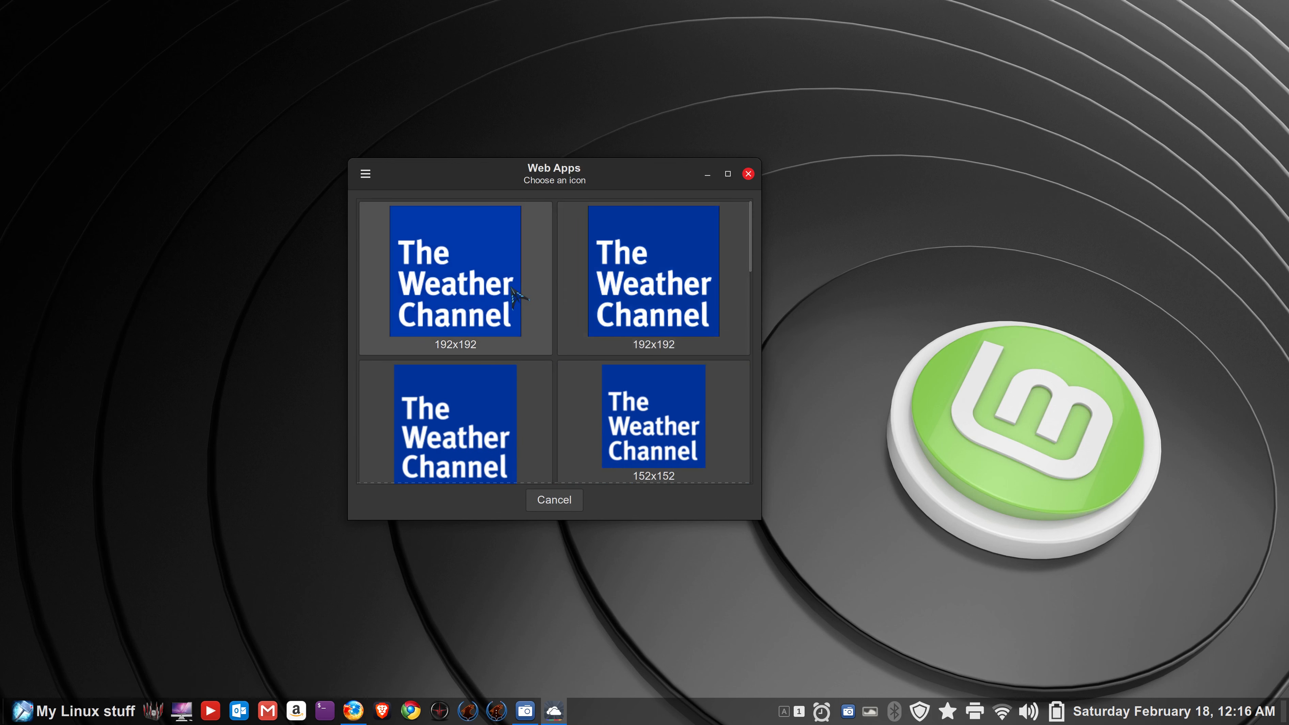
left_click(553, 500)
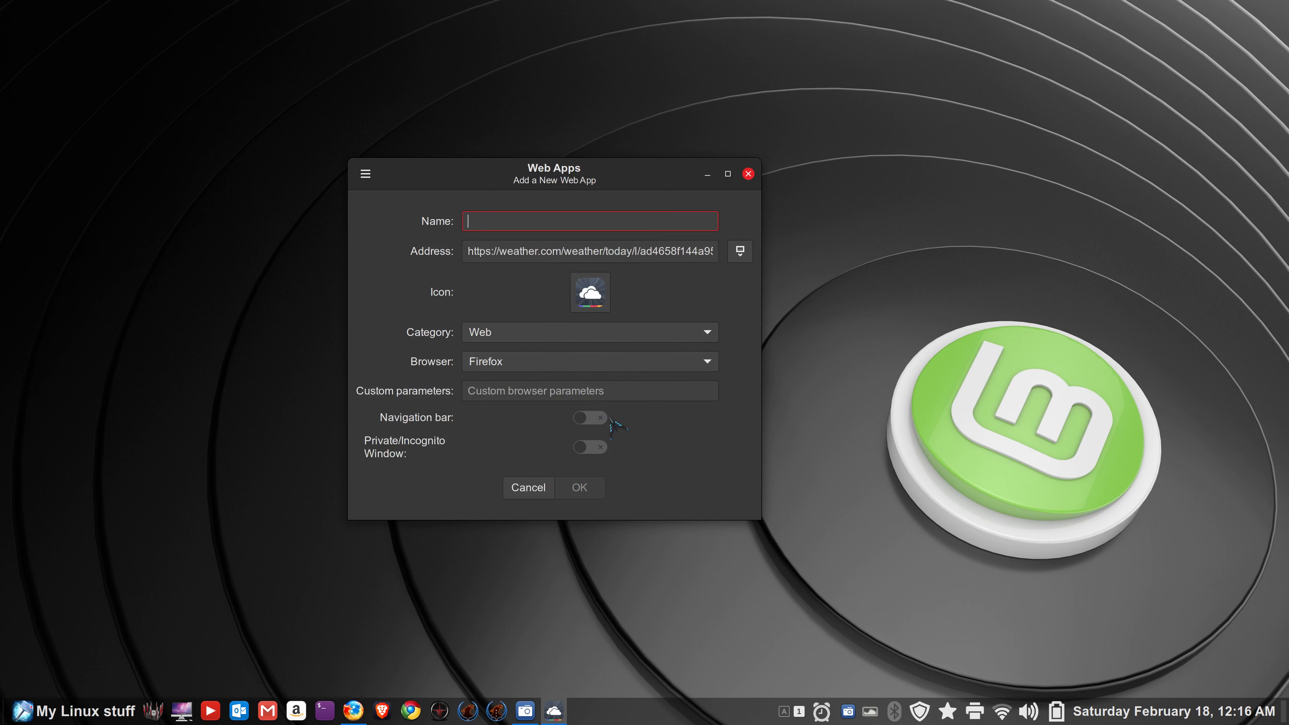
left_click(589, 292)
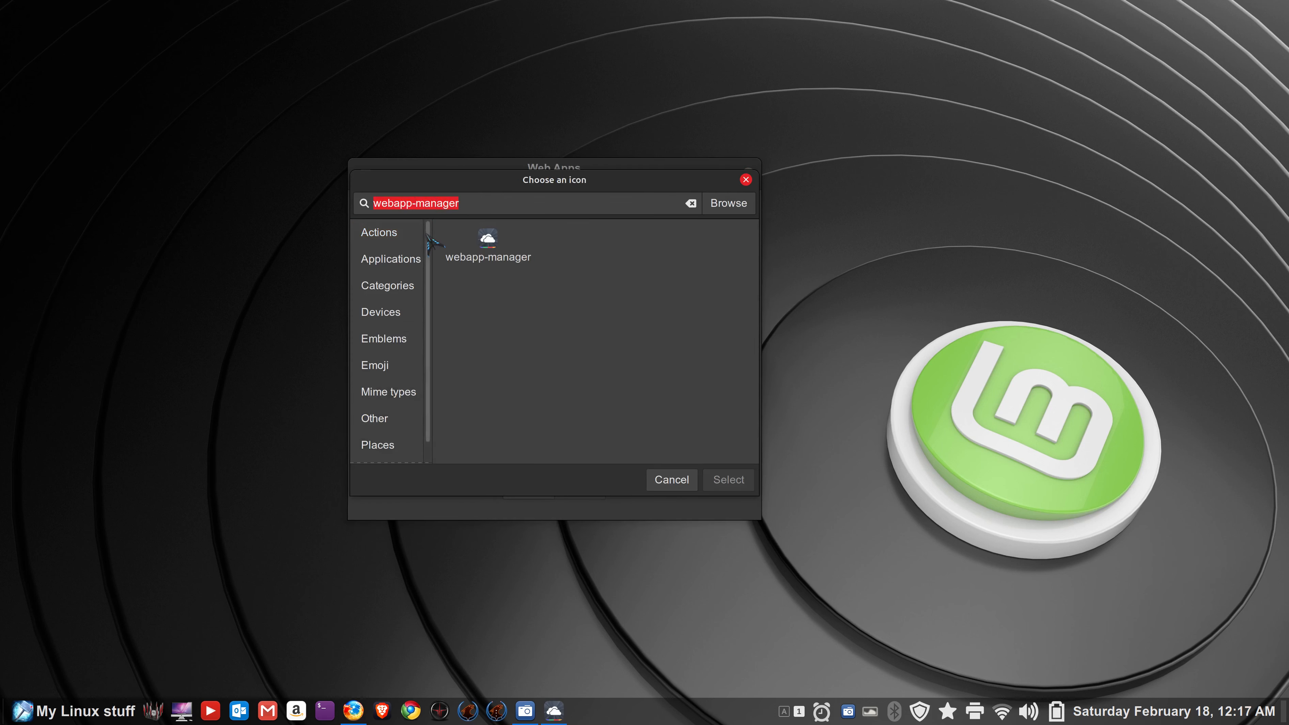
- Search the icon chooser for 'weathe' and browse the matching weather icons
type("weather")
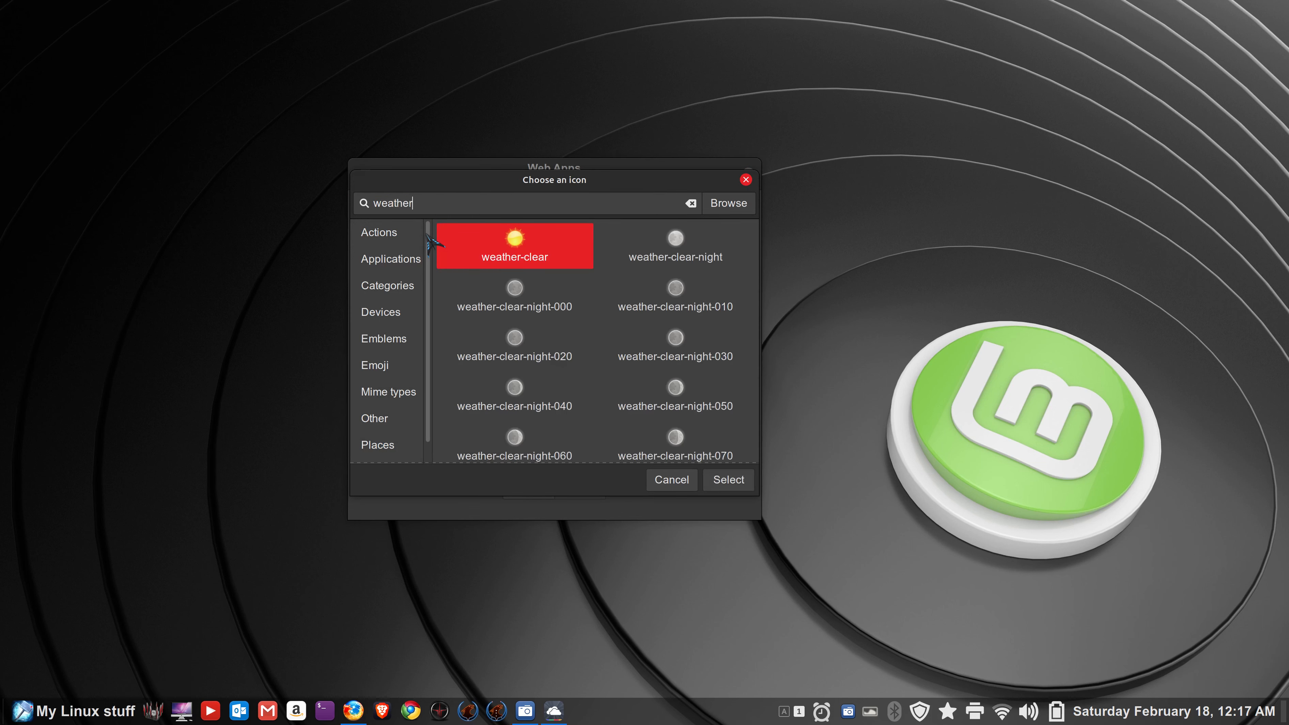
scroll(605, 305, "down", 5)
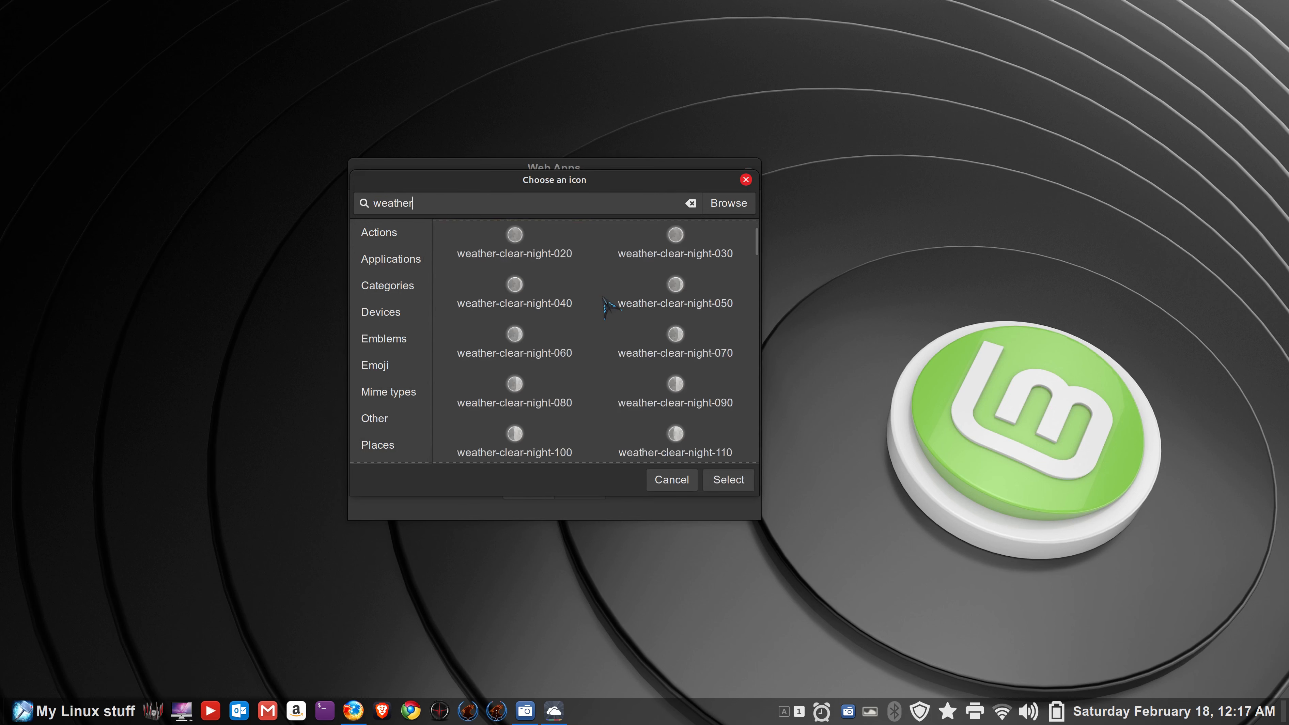
scroll(605, 304, "down", 12)
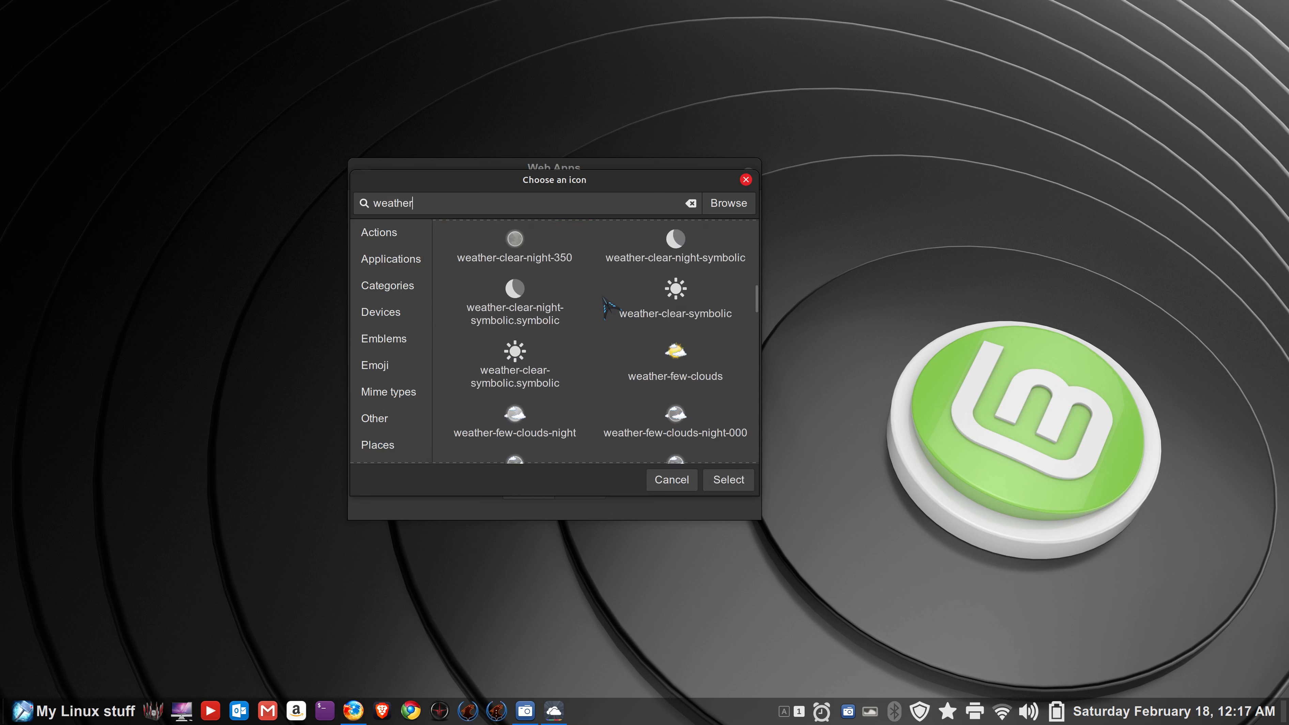
scroll(628, 361, "down", 4)
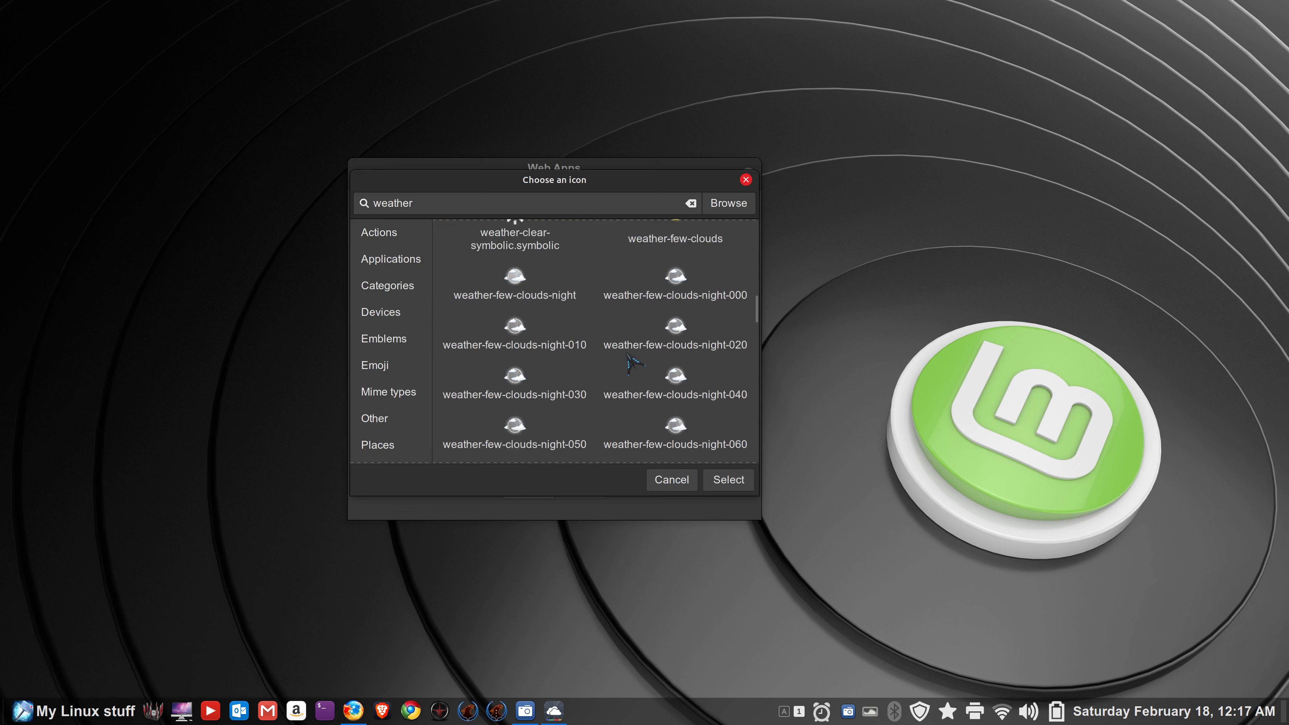
scroll(630, 358, "down", 7)
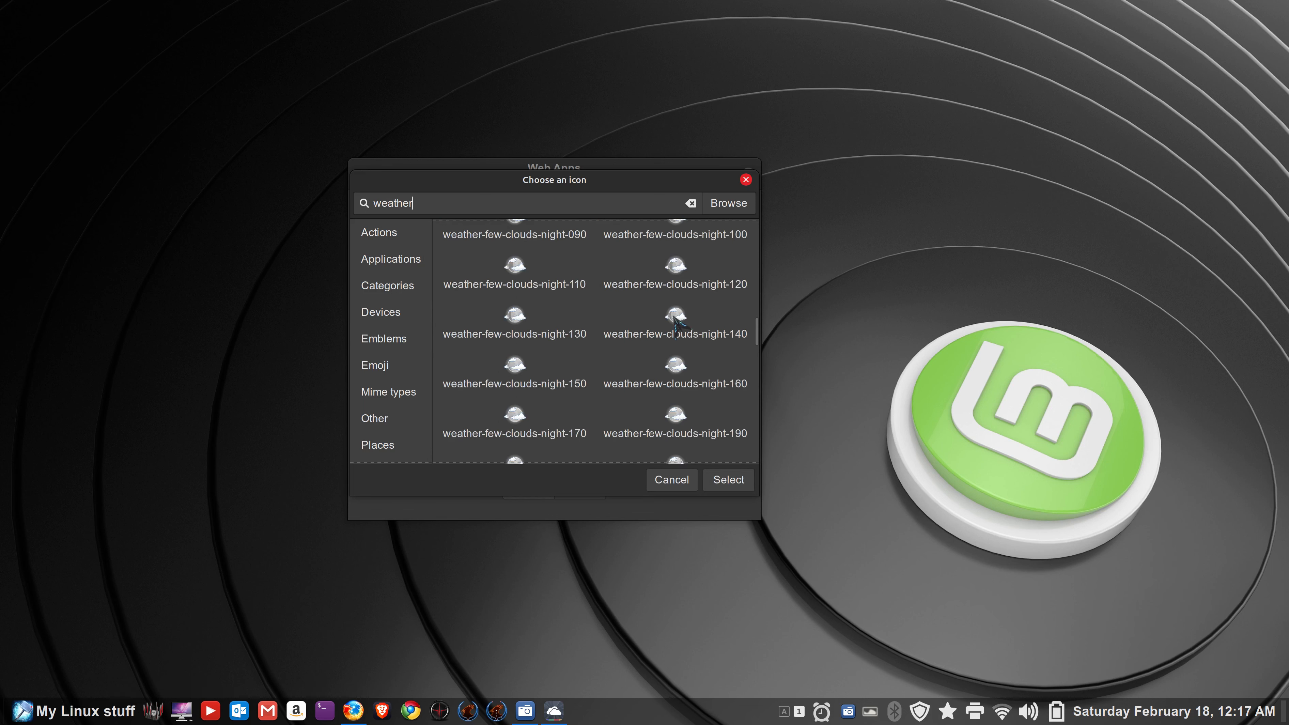
scroll(662, 341, "down", 3)
scroll(662, 345, "down", 8)
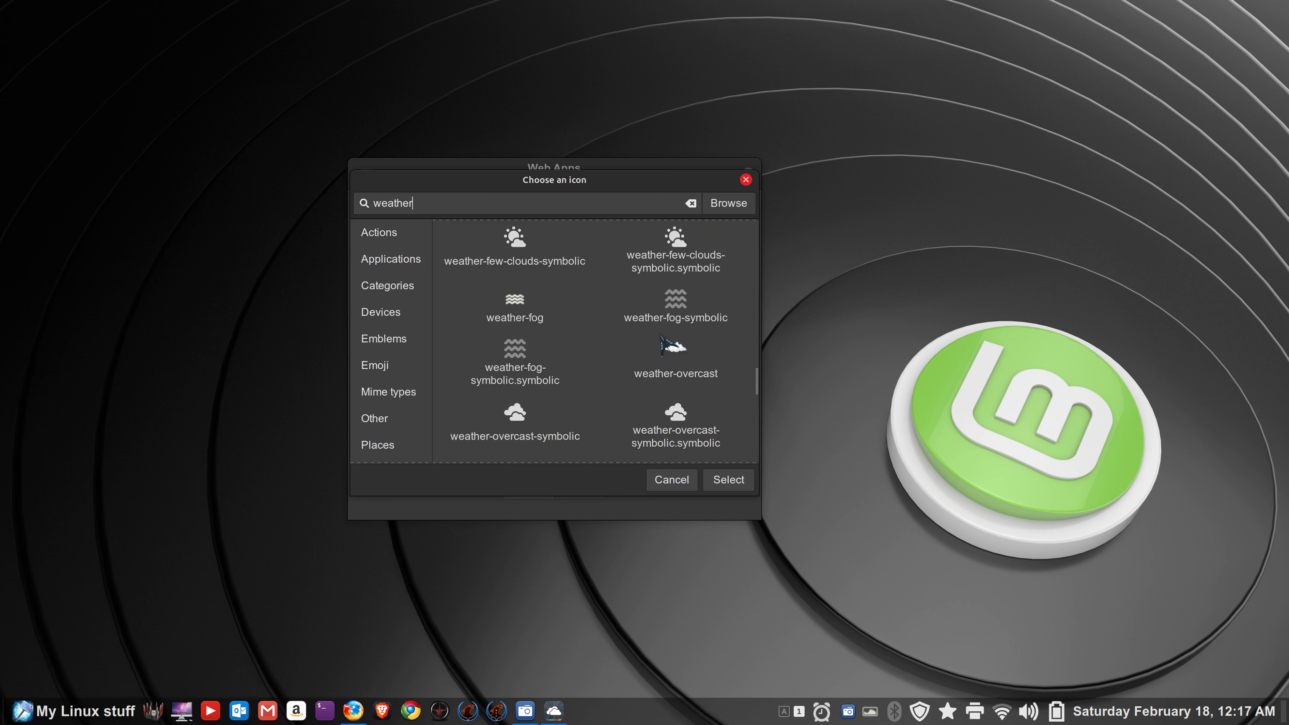
scroll(596, 388, "down", 3)
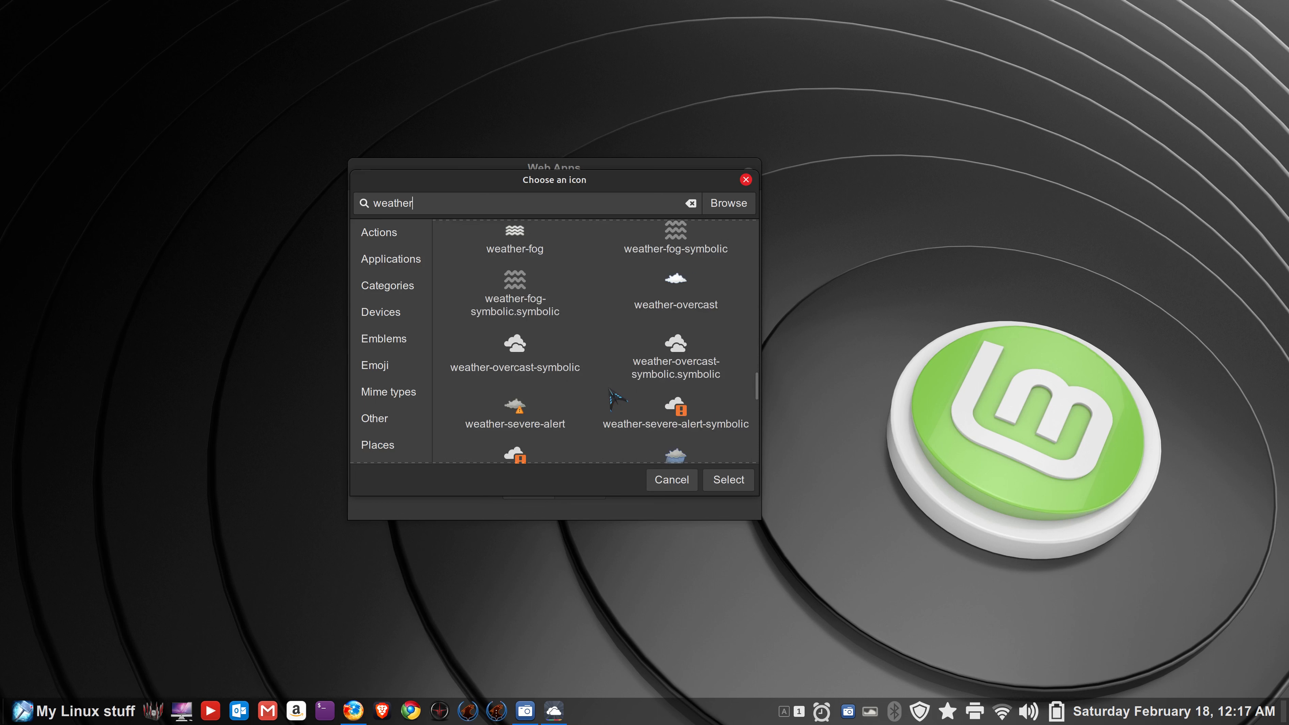
scroll(612, 389, "down", 2)
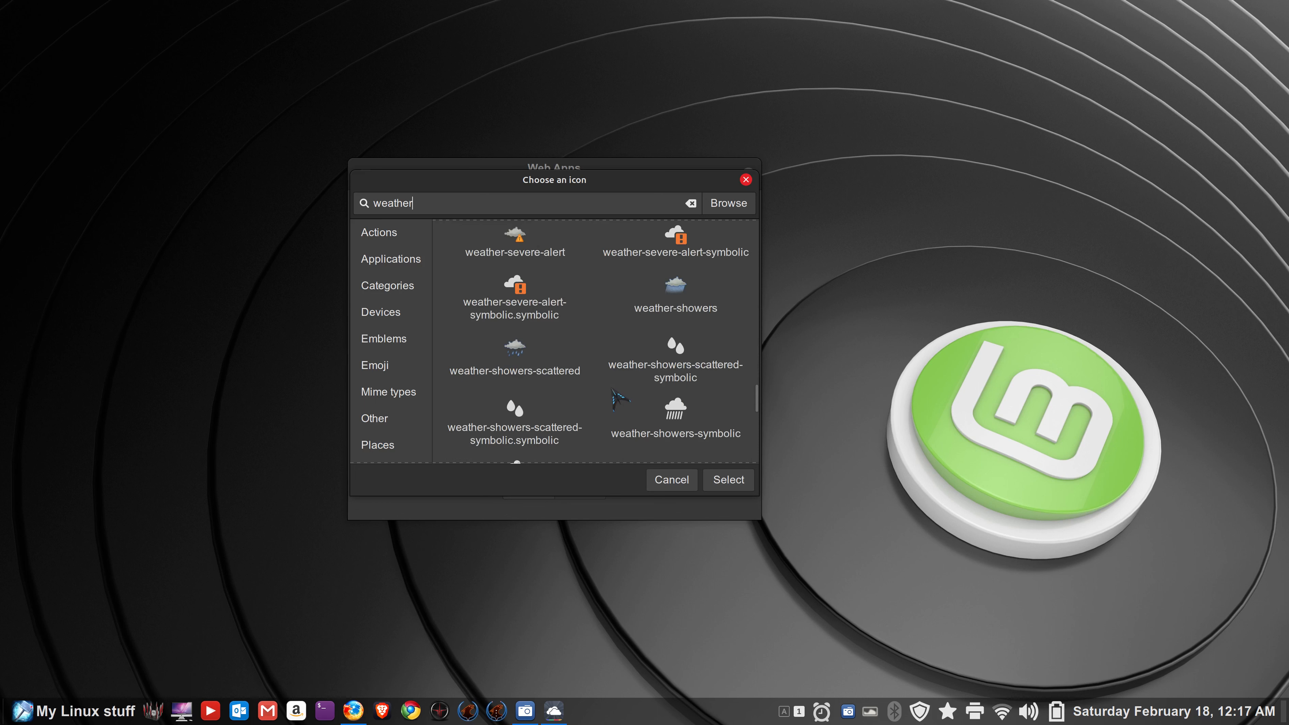
- Cancel the icon chooser and use the site's downloaded Weather Channel logo instead
left_click(660, 479)
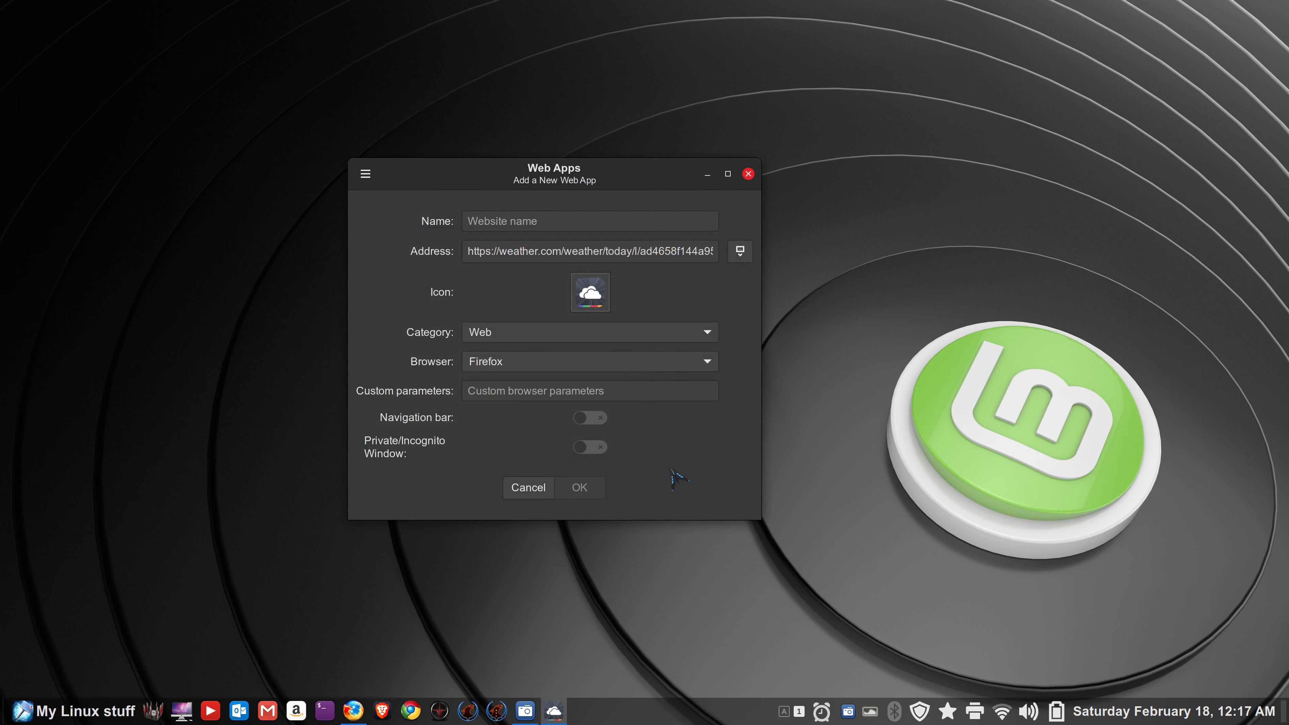
left_click(739, 256)
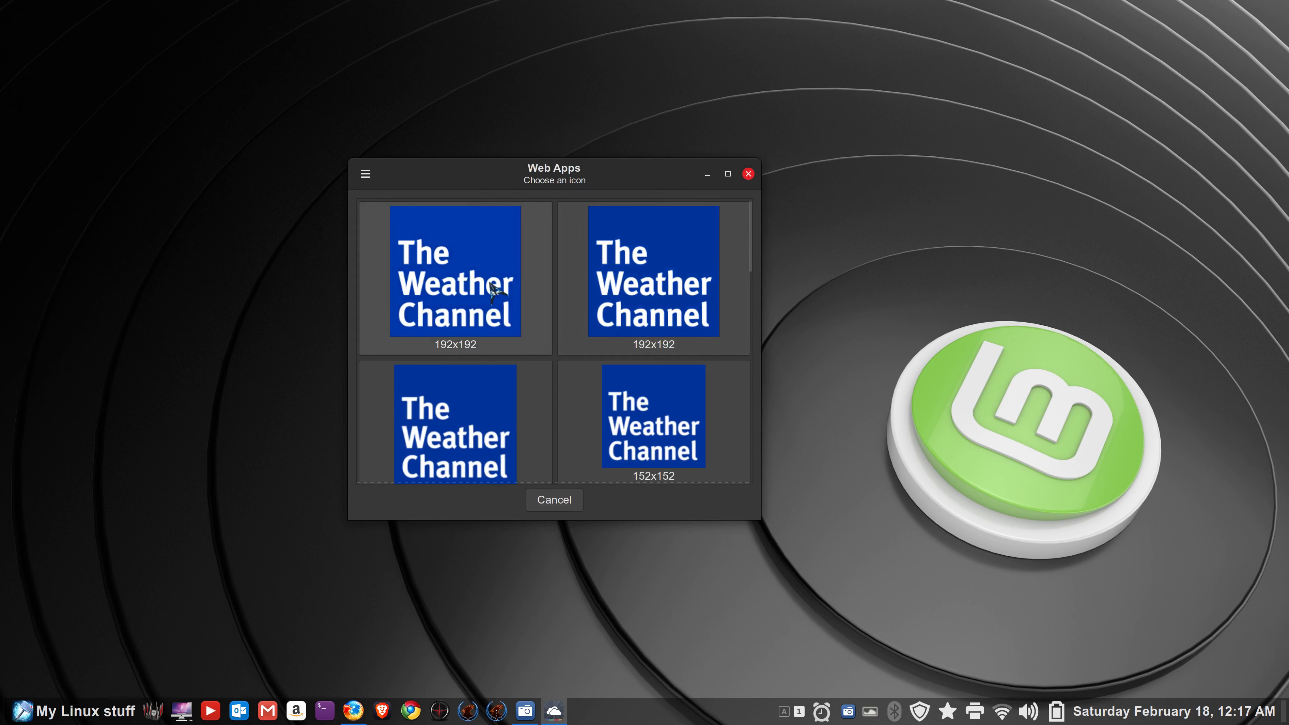
left_click(527, 264)
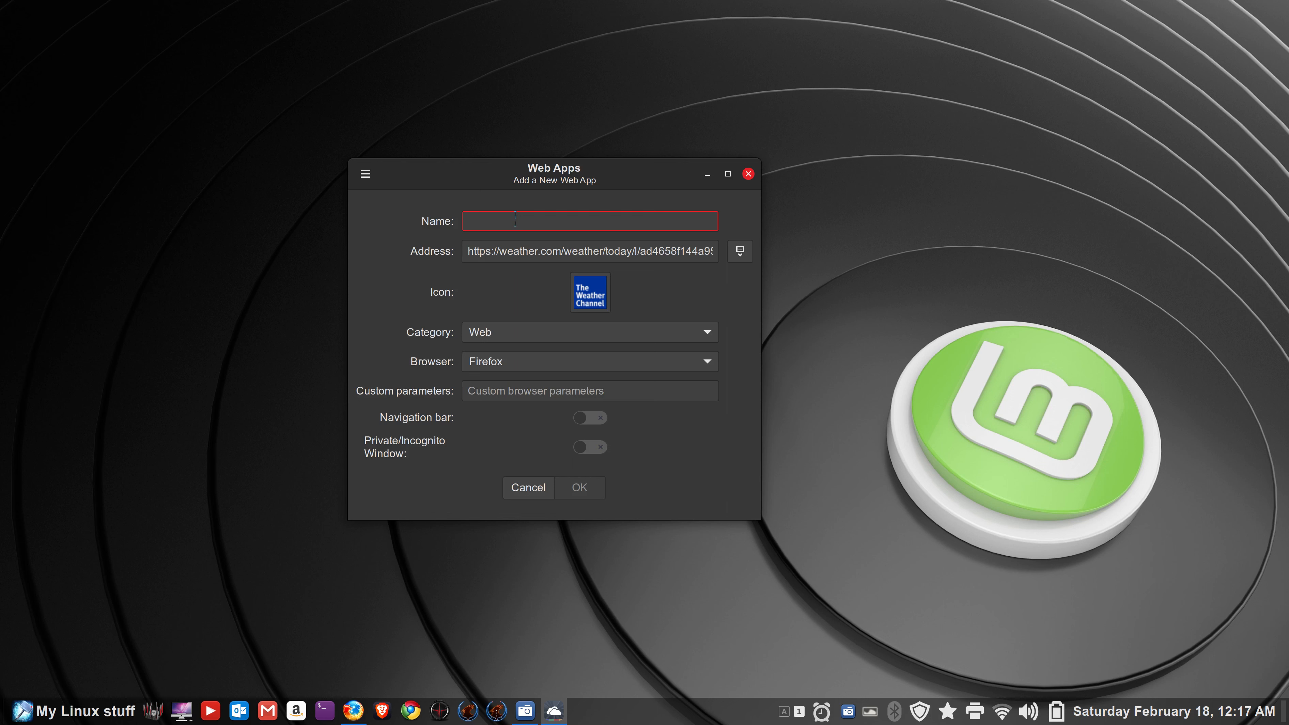
- Name the web app 'weather San Diego', enable its navigation bar, and save it
type("weather San Diego")
left_click(595, 419)
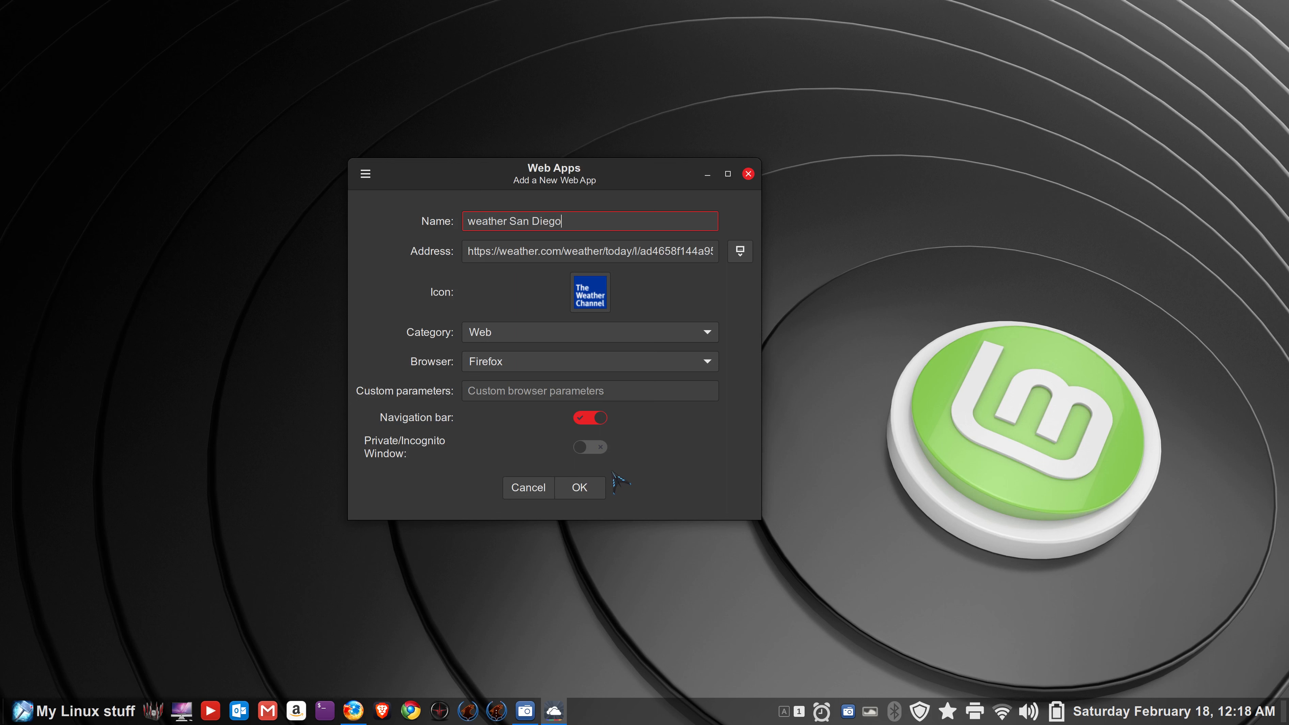
left_click(582, 489)
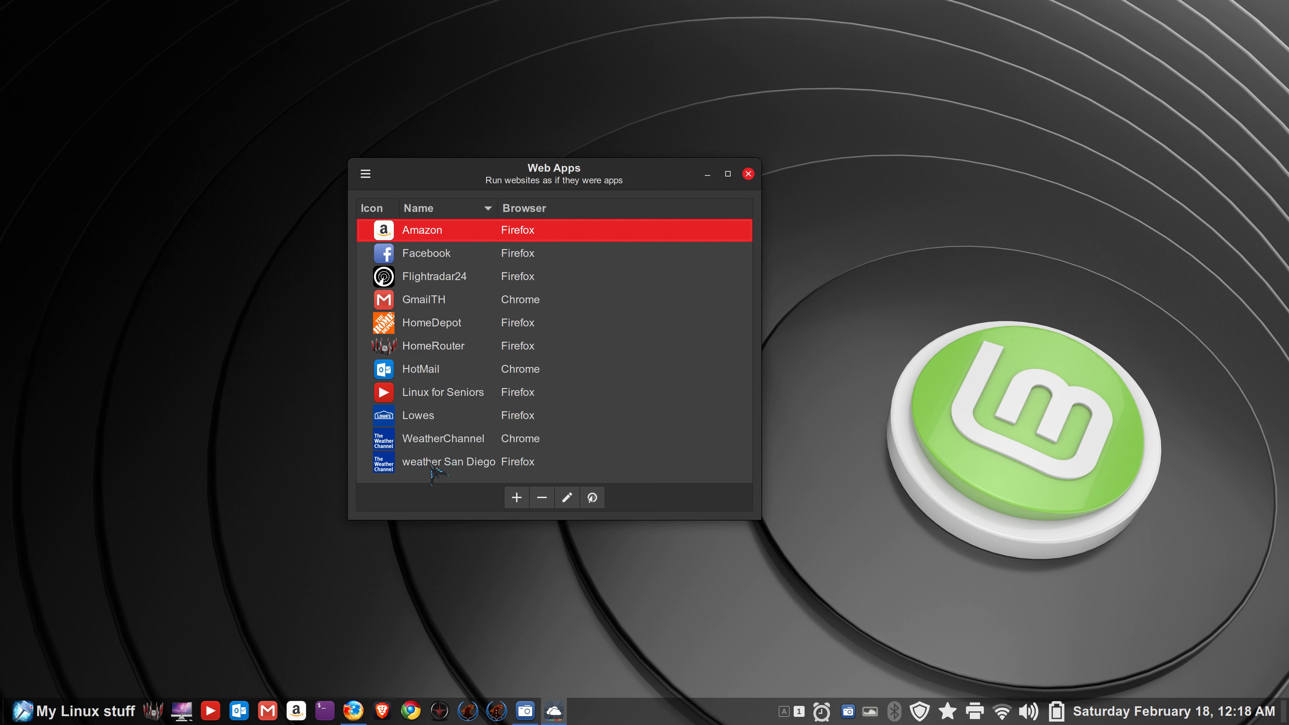
left_click(395, 471)
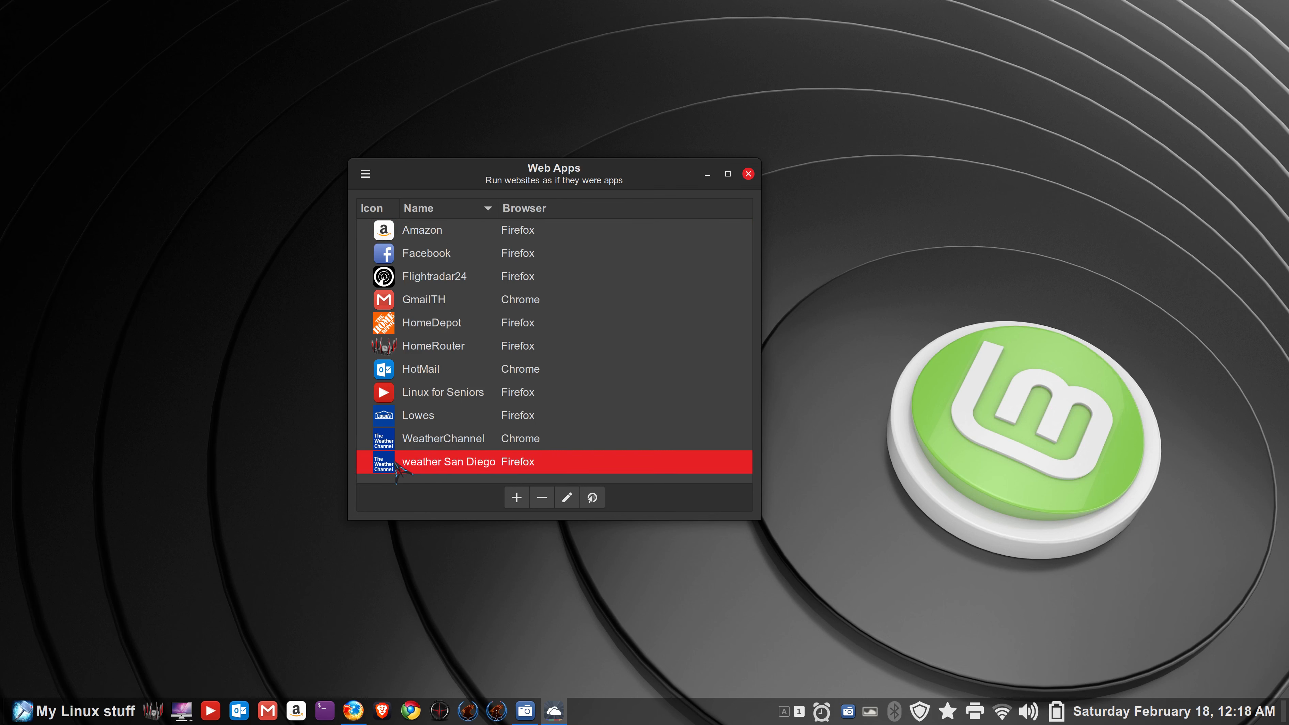
double_click(395, 471)
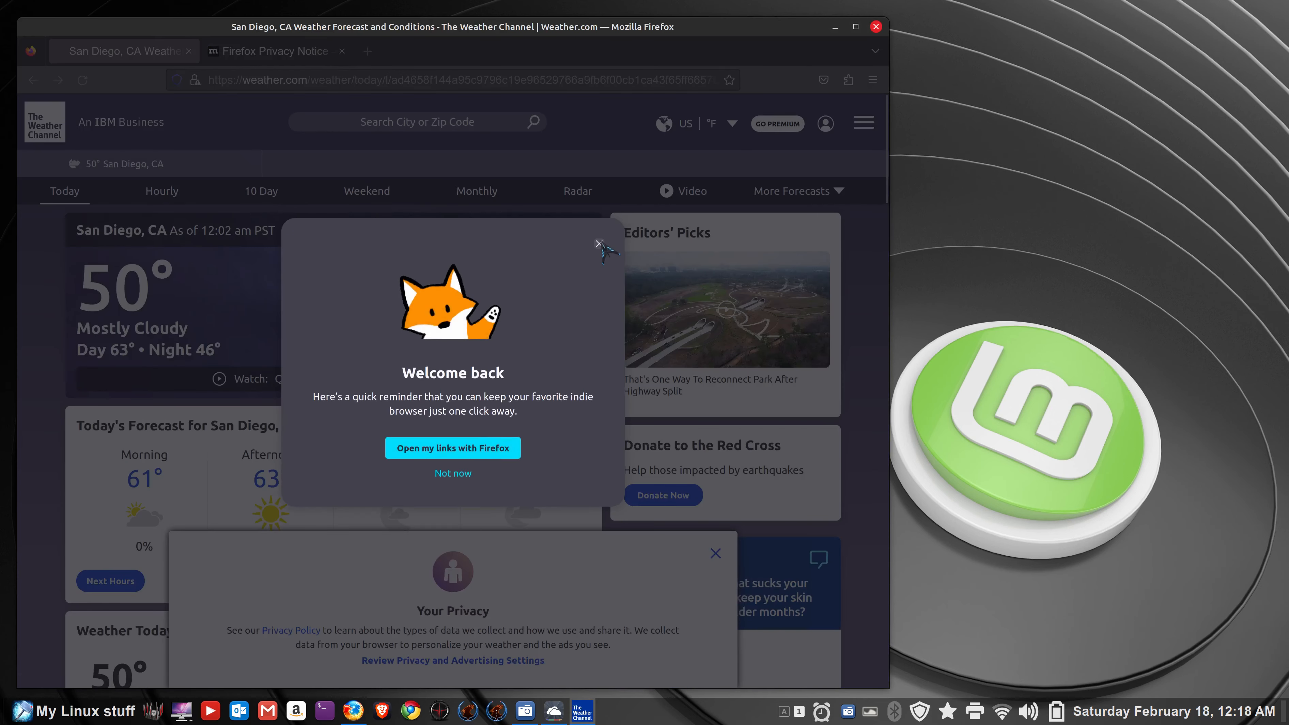
left_click(462, 477)
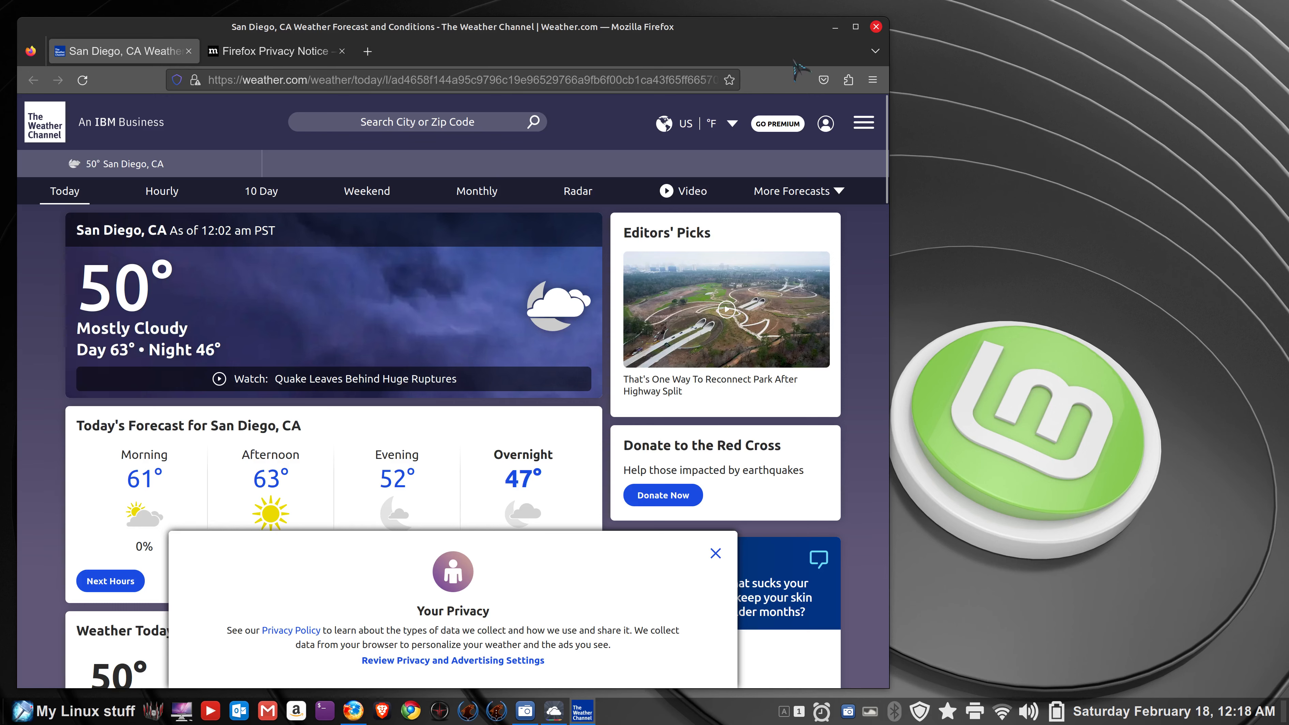
left_click(855, 28)
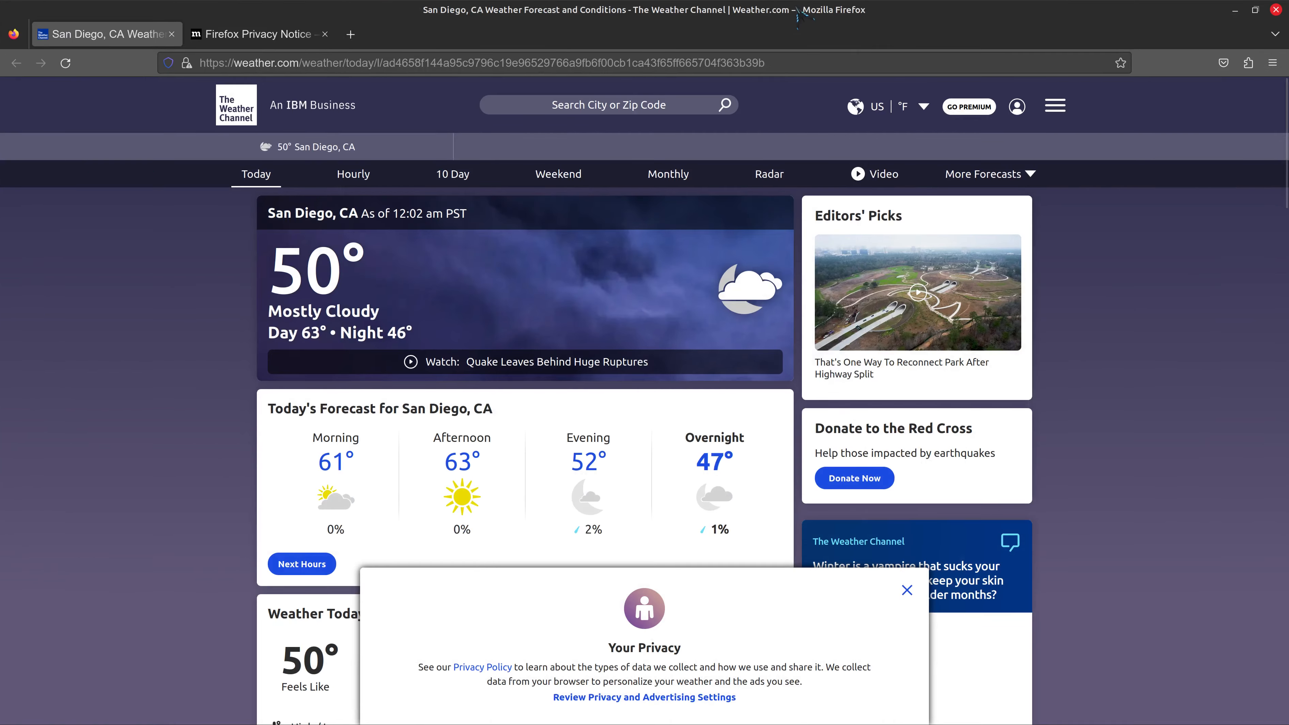
double_click(803, 18)
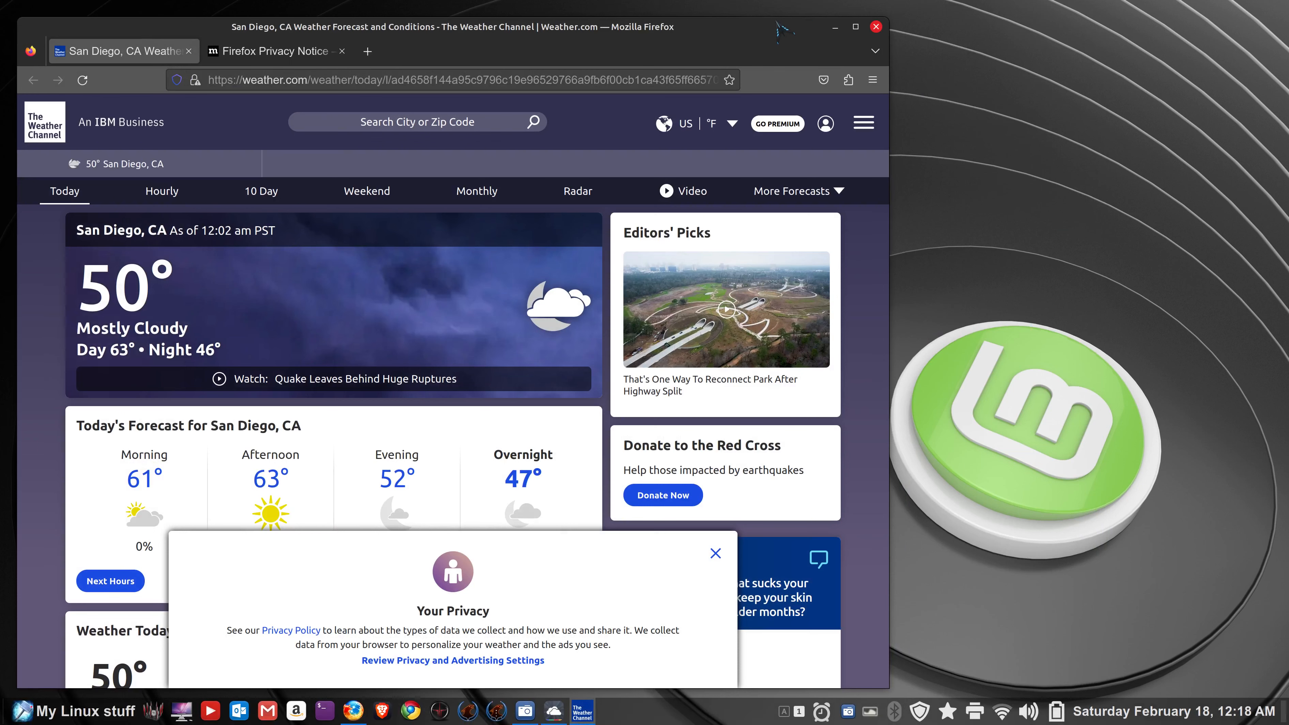
double_click(680, 30)
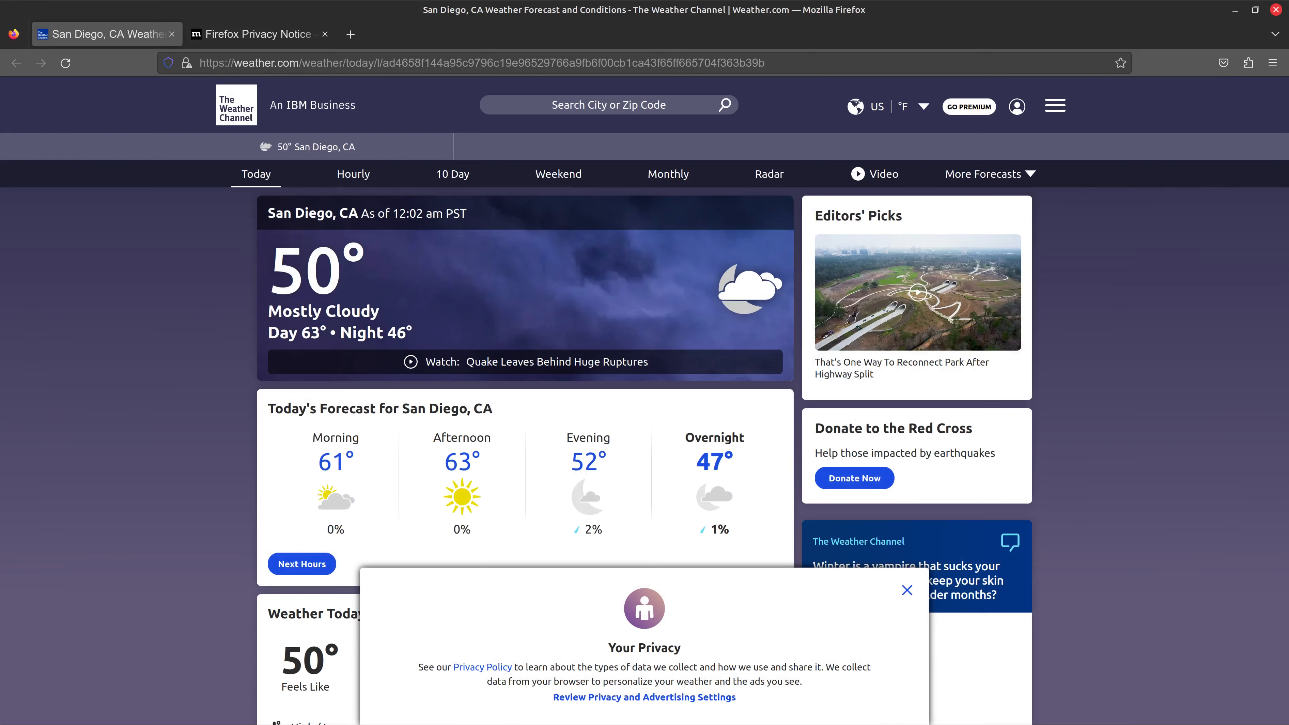
left_click(1276, 10)
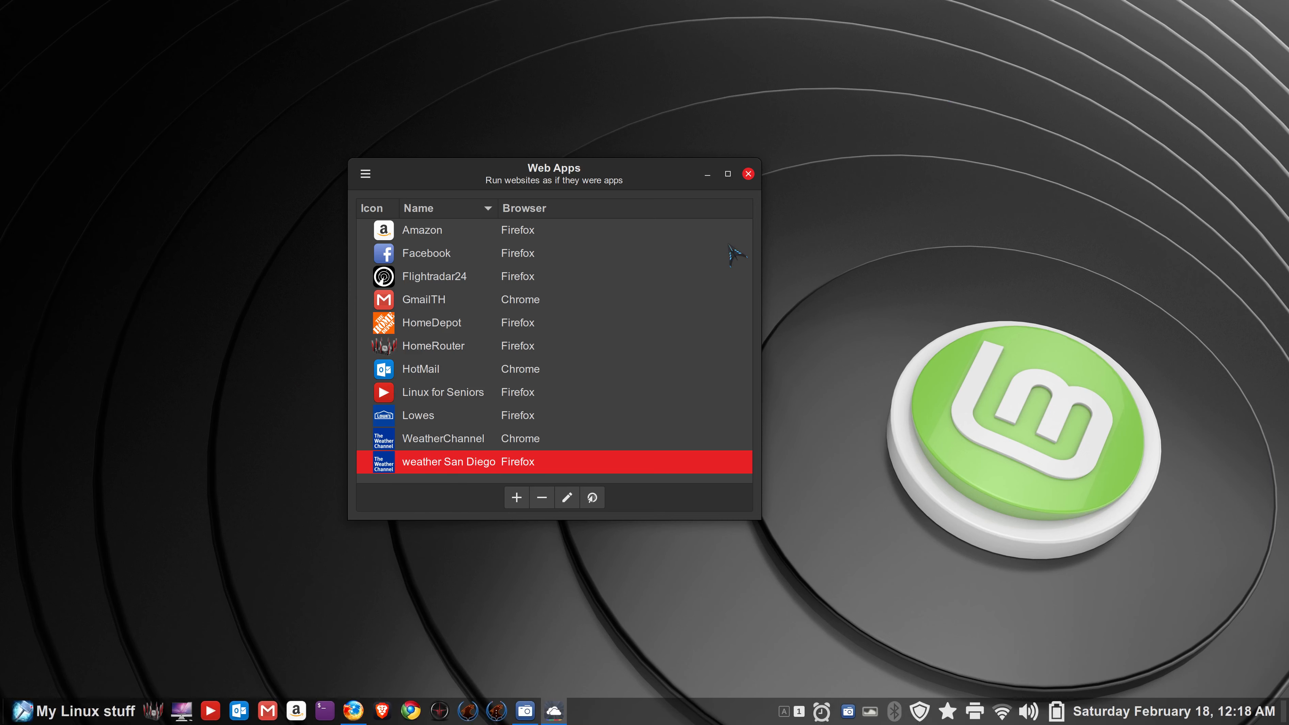
left_click(412, 442)
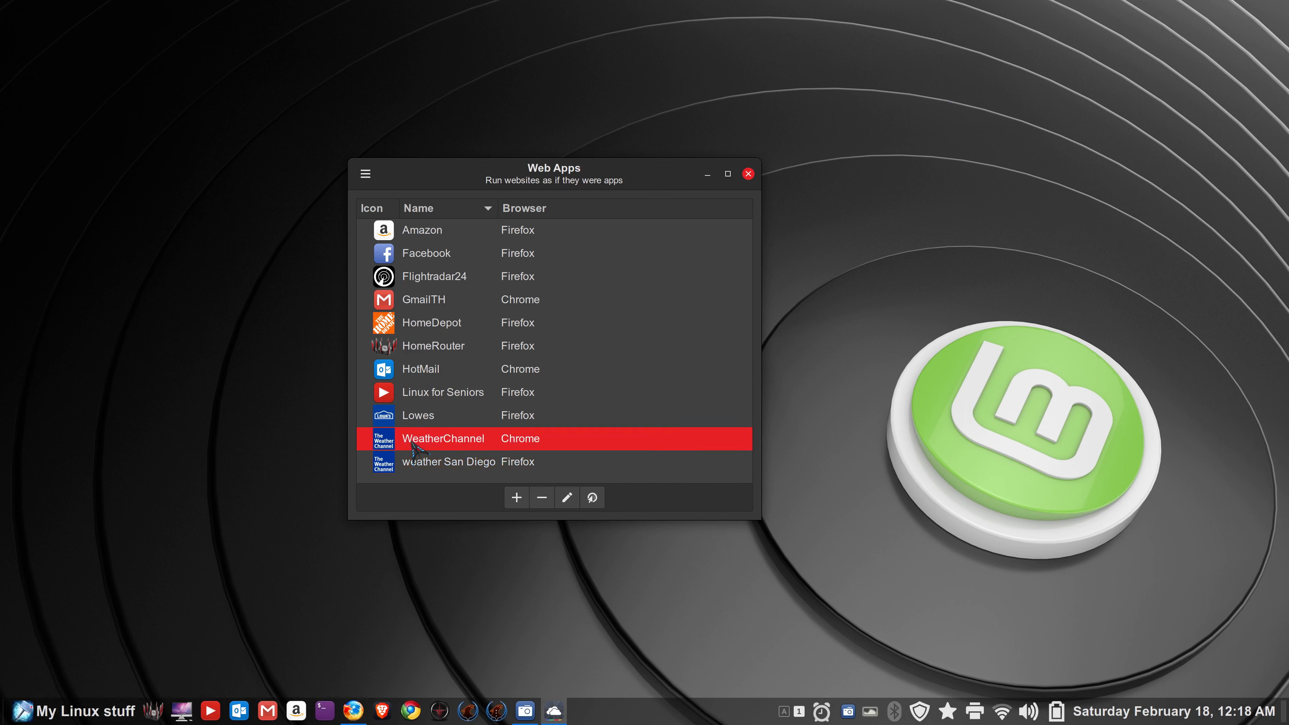
left_click(566, 499)
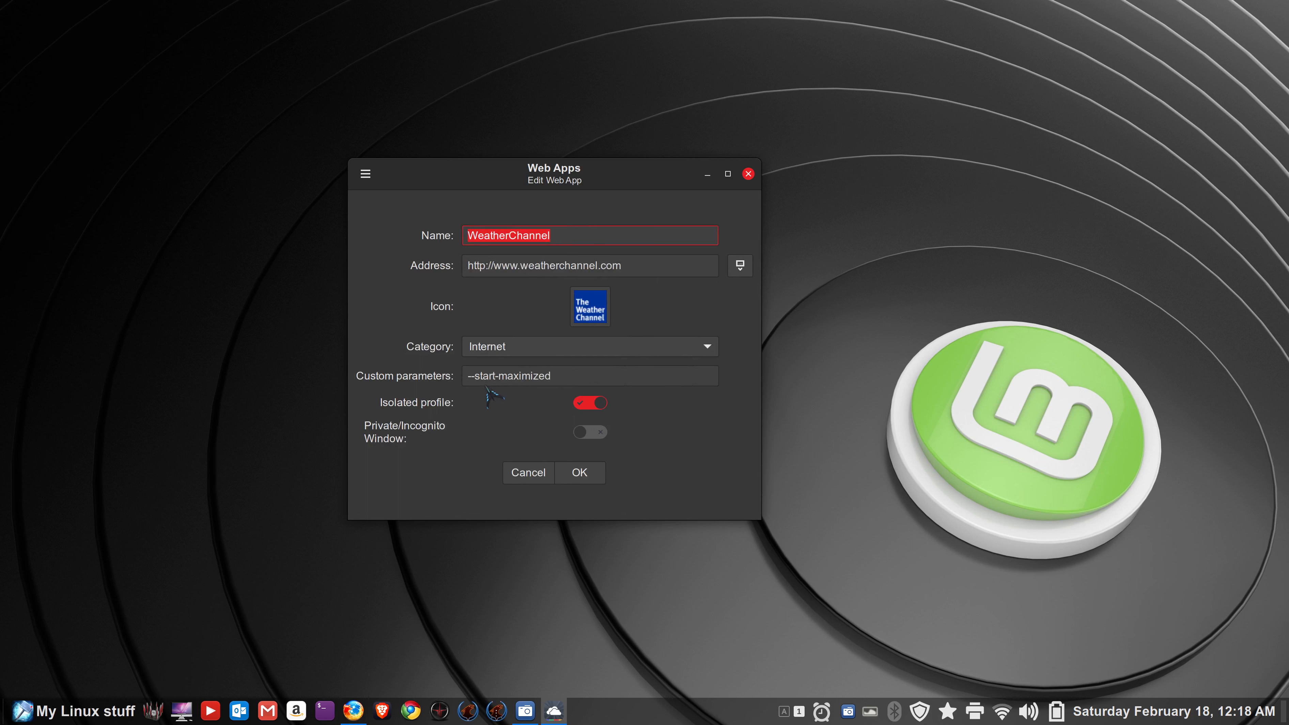
left_click(527, 472)
left_click(524, 446)
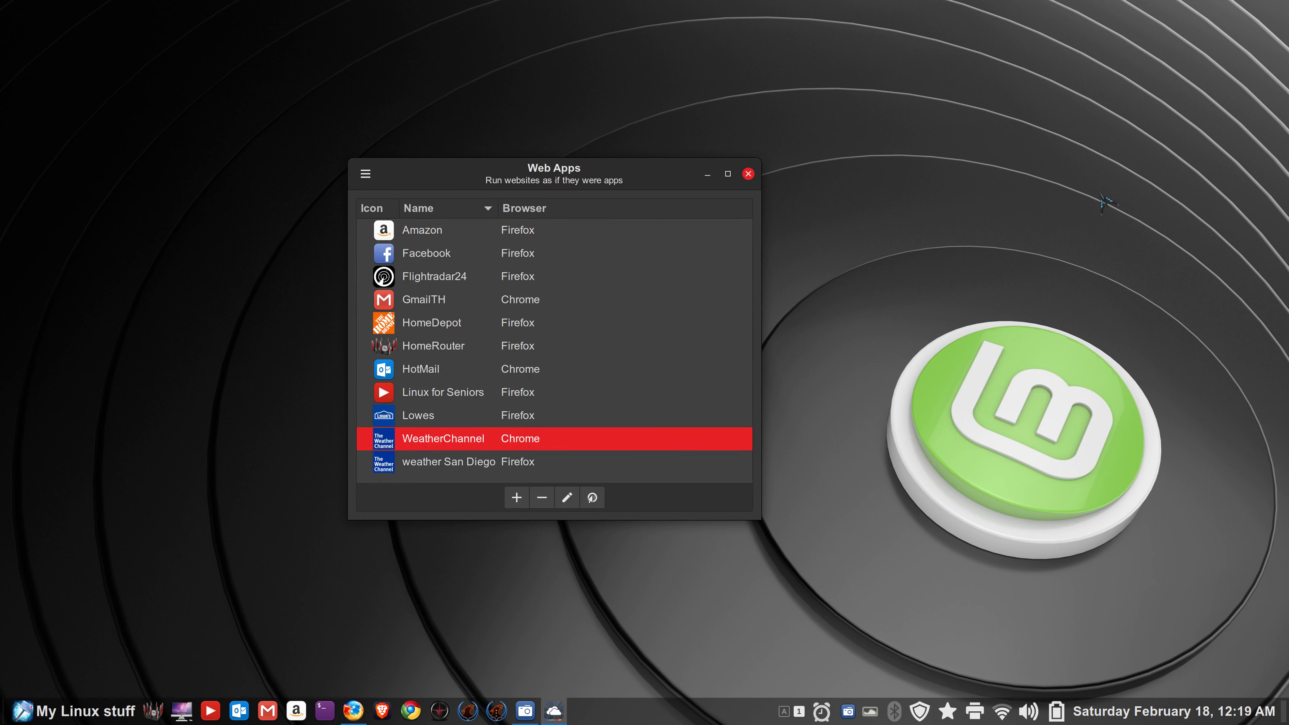
left_click(567, 497)
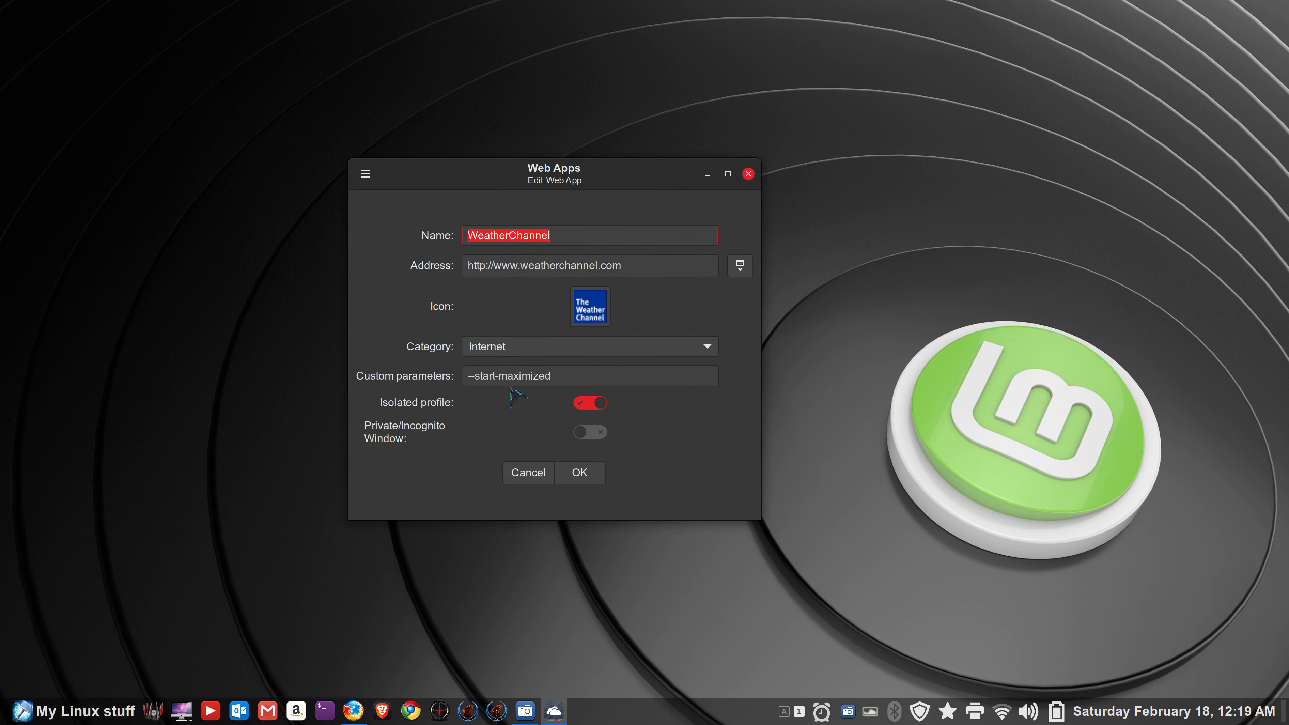
left_click_drag(482, 378, 573, 378)
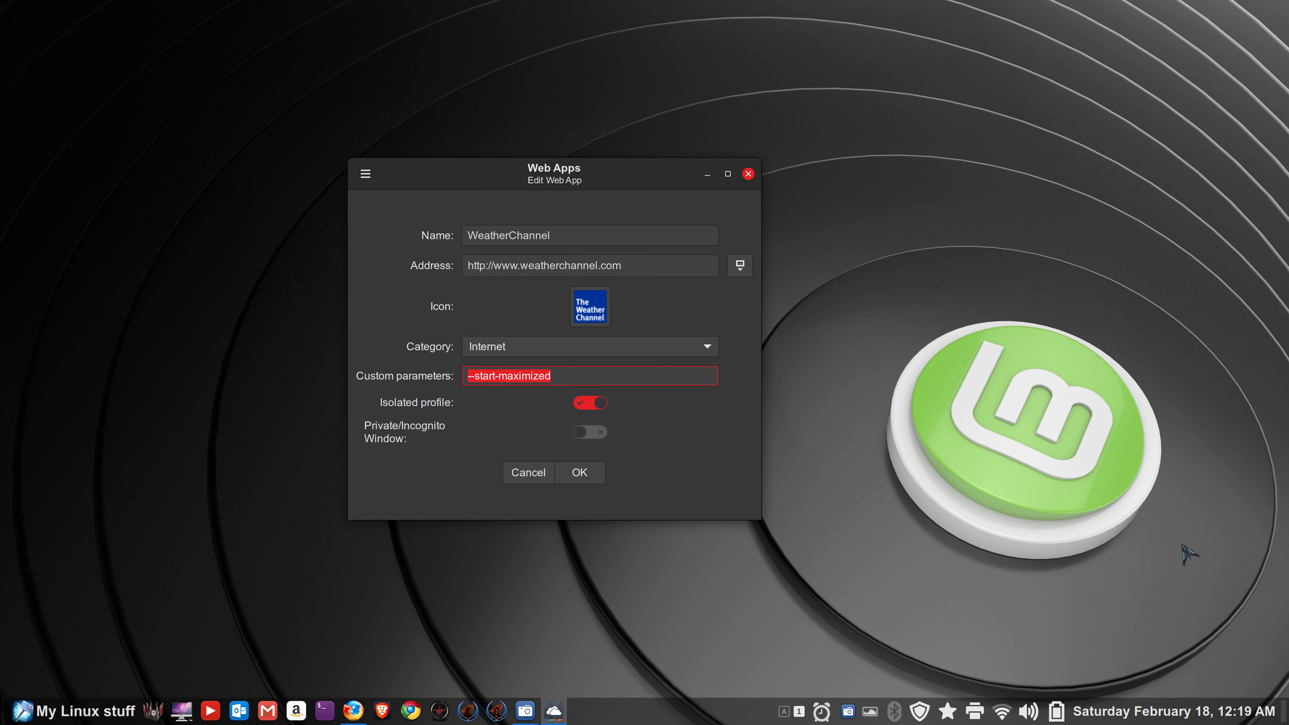
left_click(514, 469)
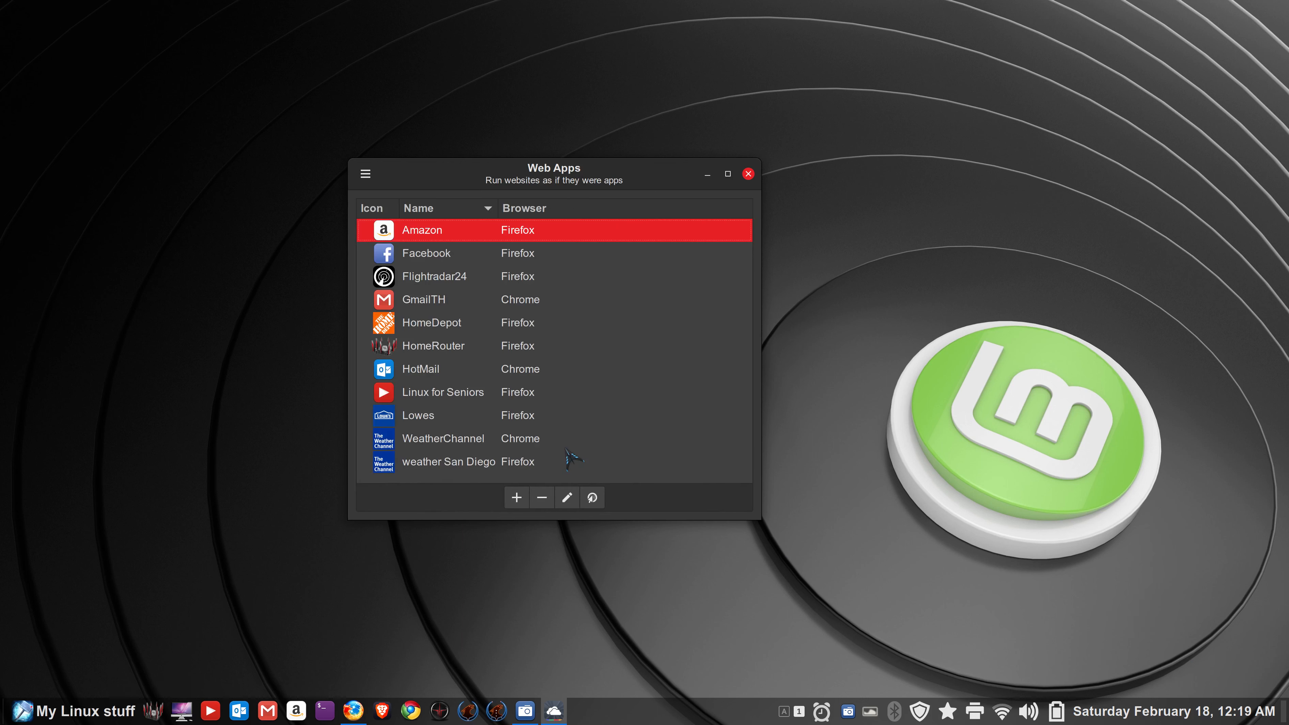
left_click(483, 462)
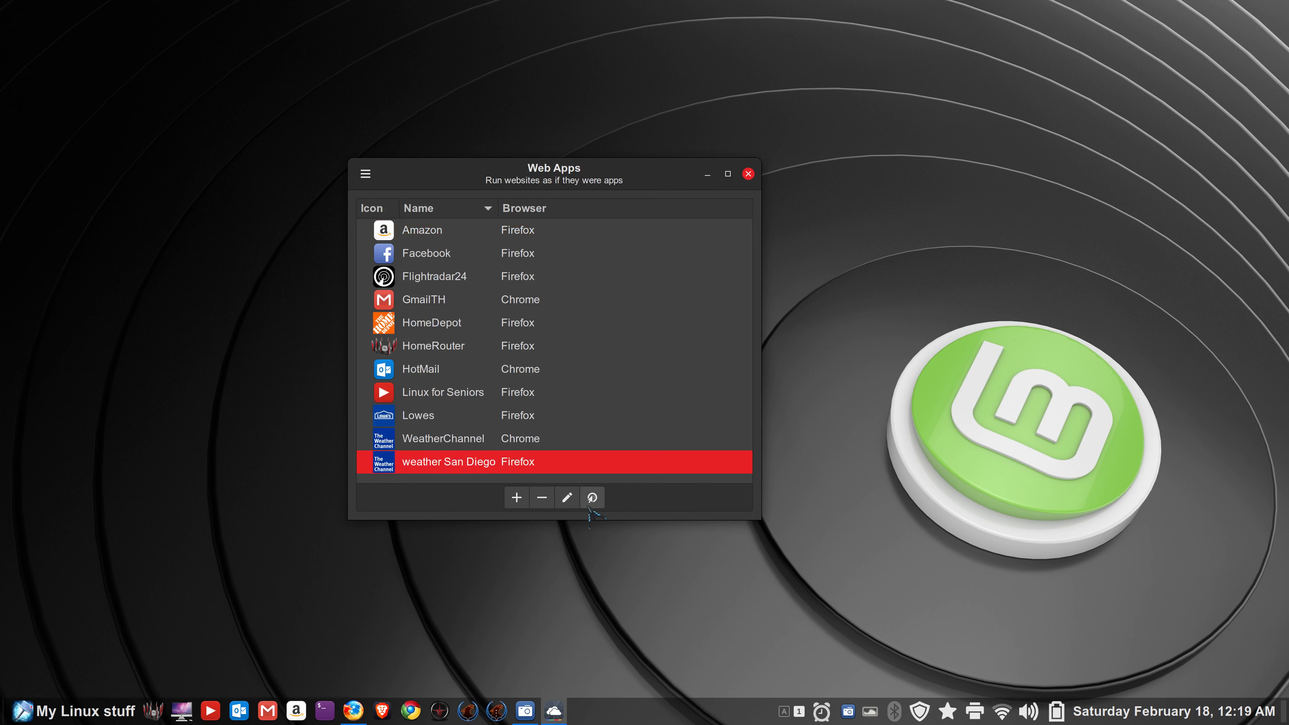
left_click(567, 497)
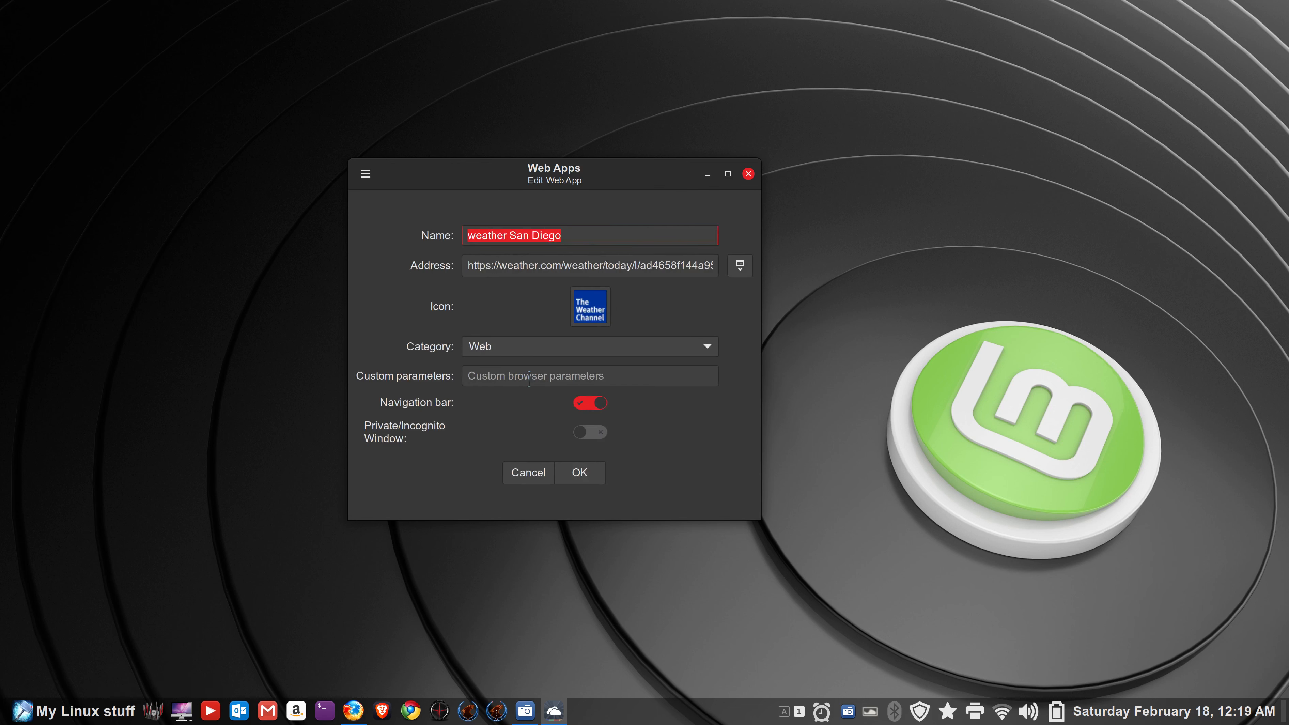
left_click(530, 474)
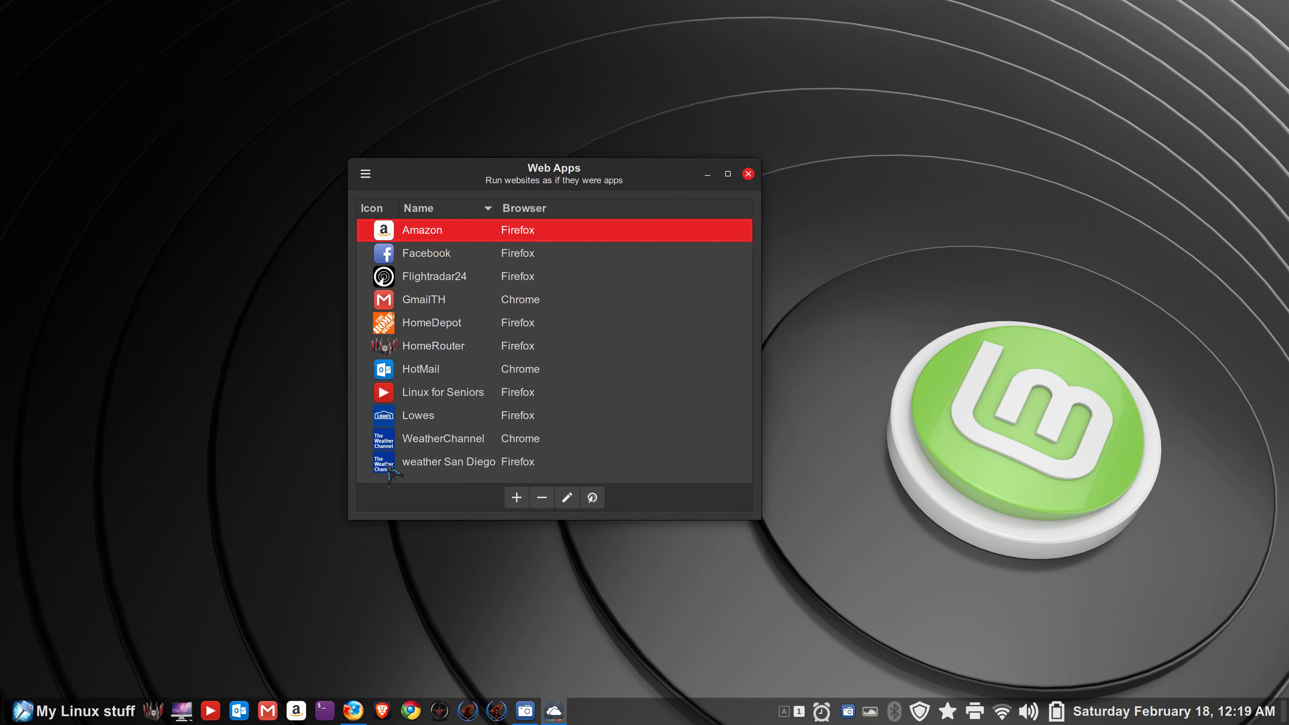
left_click(93, 712)
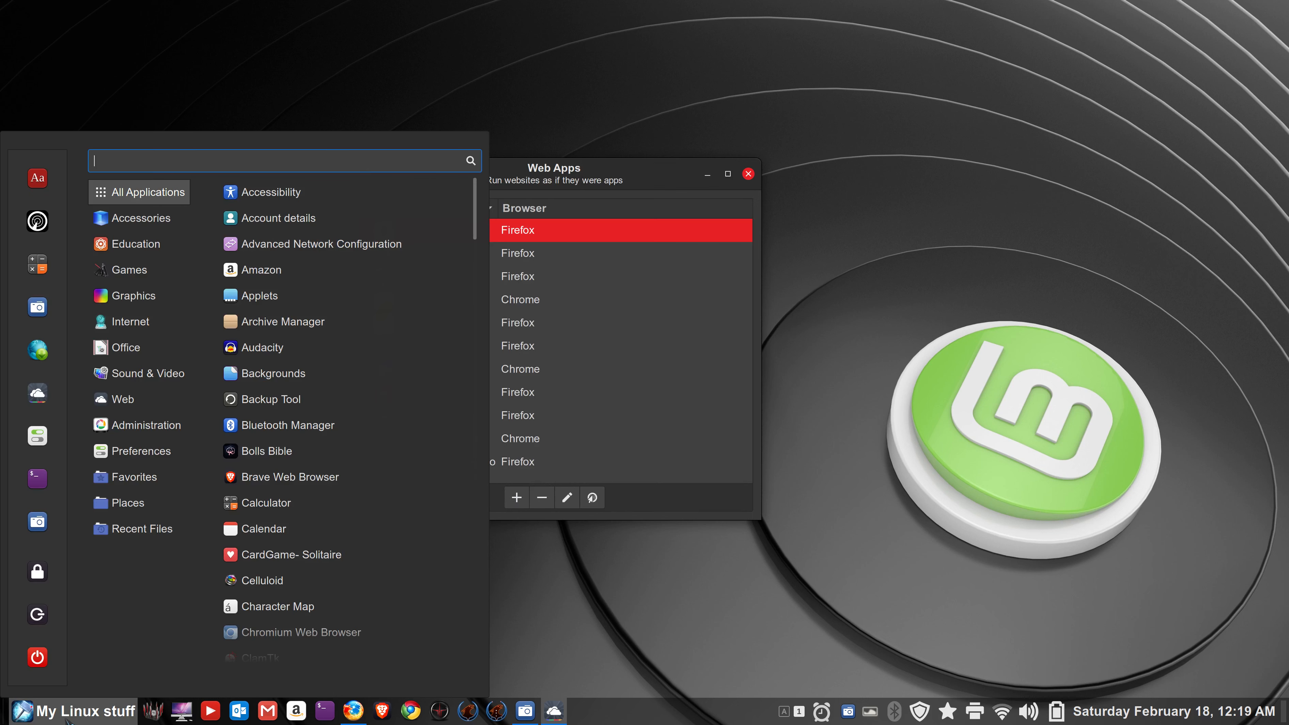
- Search the menu for 'we', launch the WeatherChannel web app, then close its window
type("we")
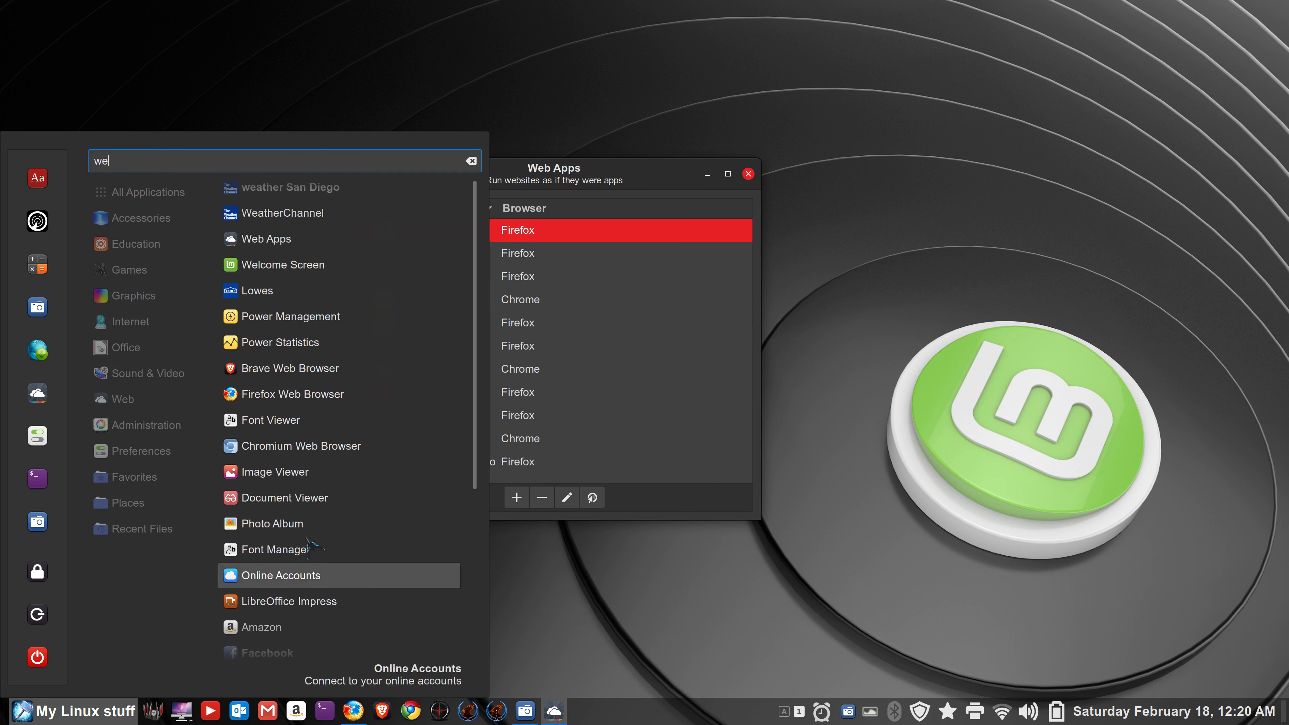
right_click(253, 216)
left_click(253, 216)
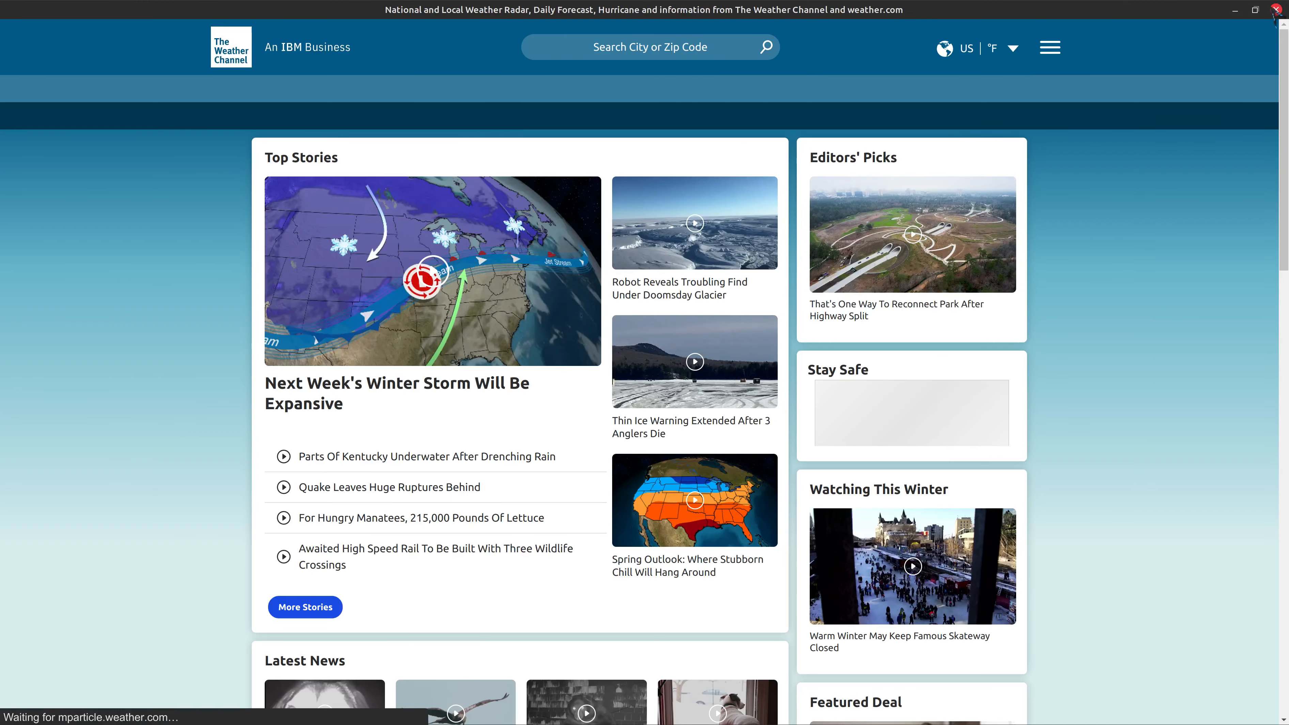
left_click(1275, 10)
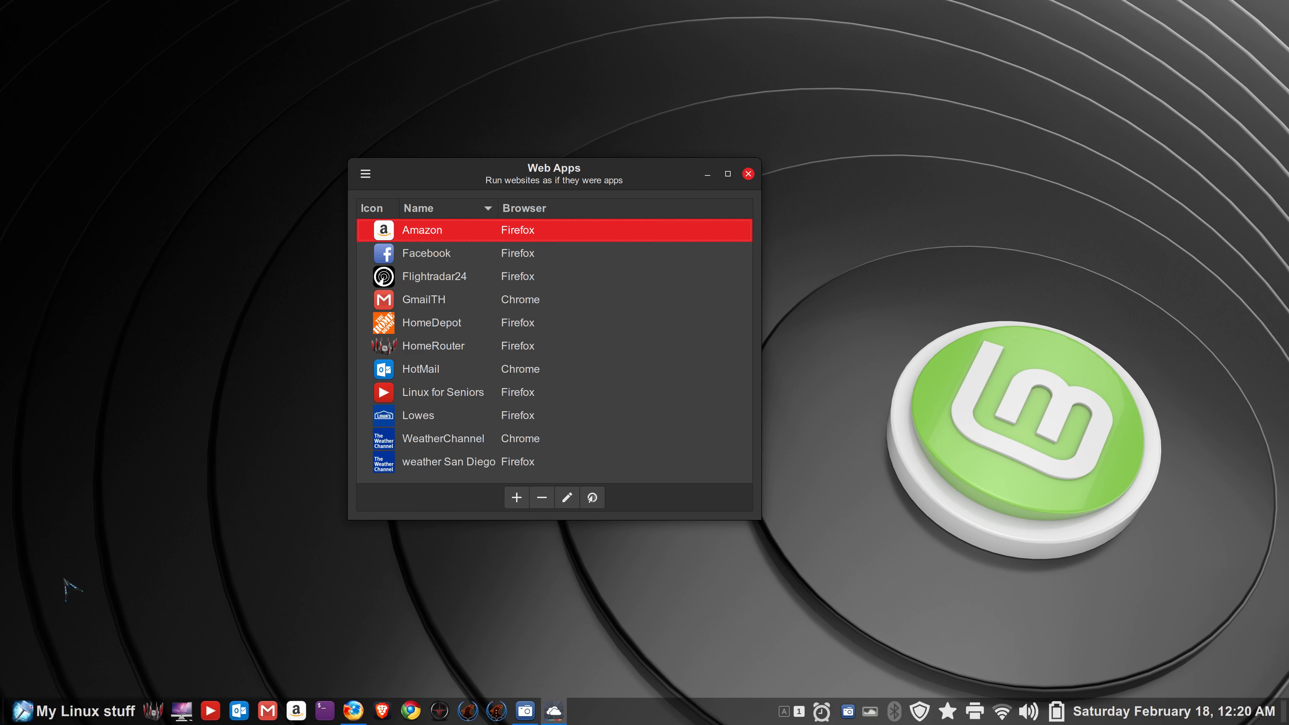
- Search 'we' again, view the weather San Diego launcher's options, then dismiss the menu
left_click(22, 712)
mouse_move(167, 238)
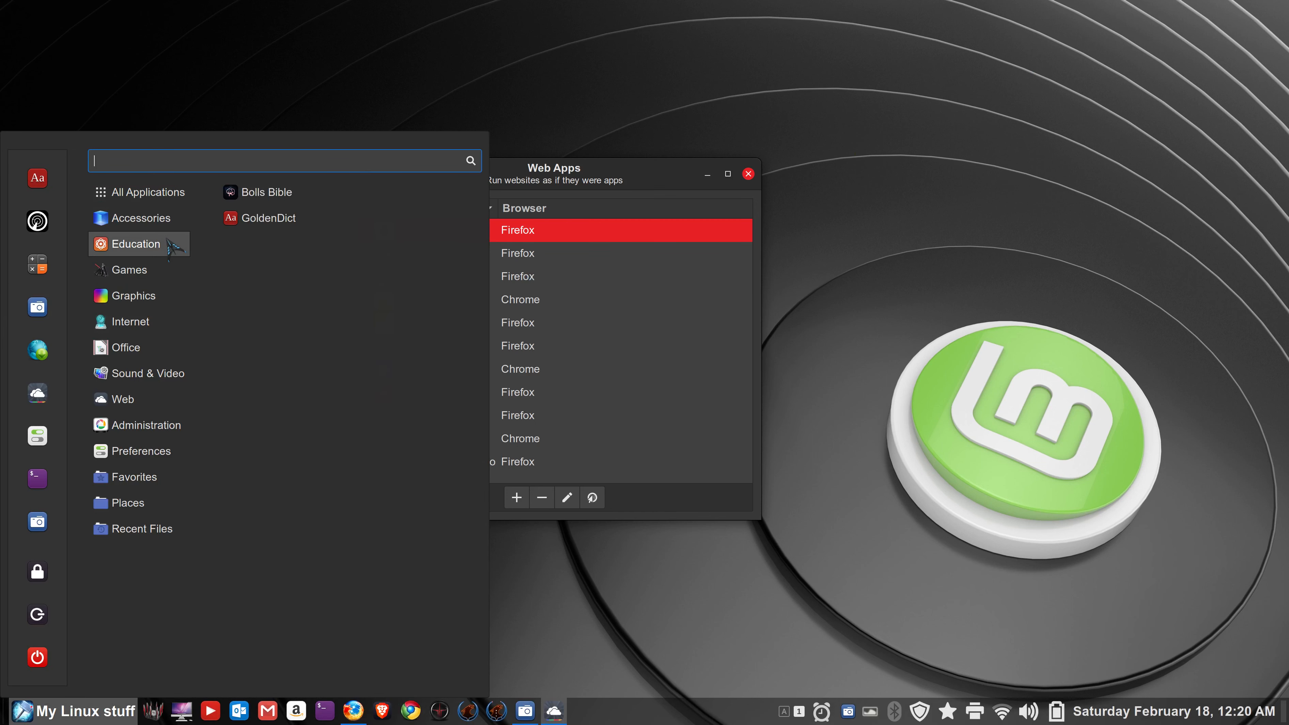
type("we")
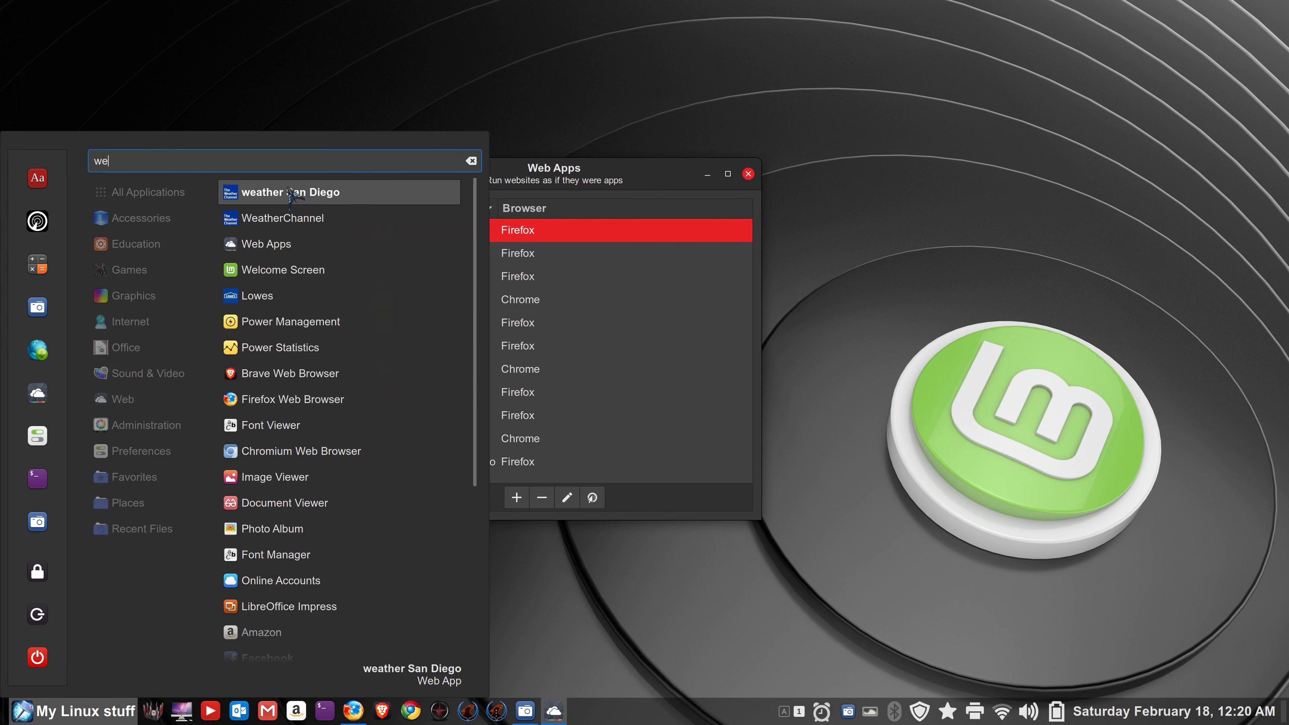
right_click(295, 196)
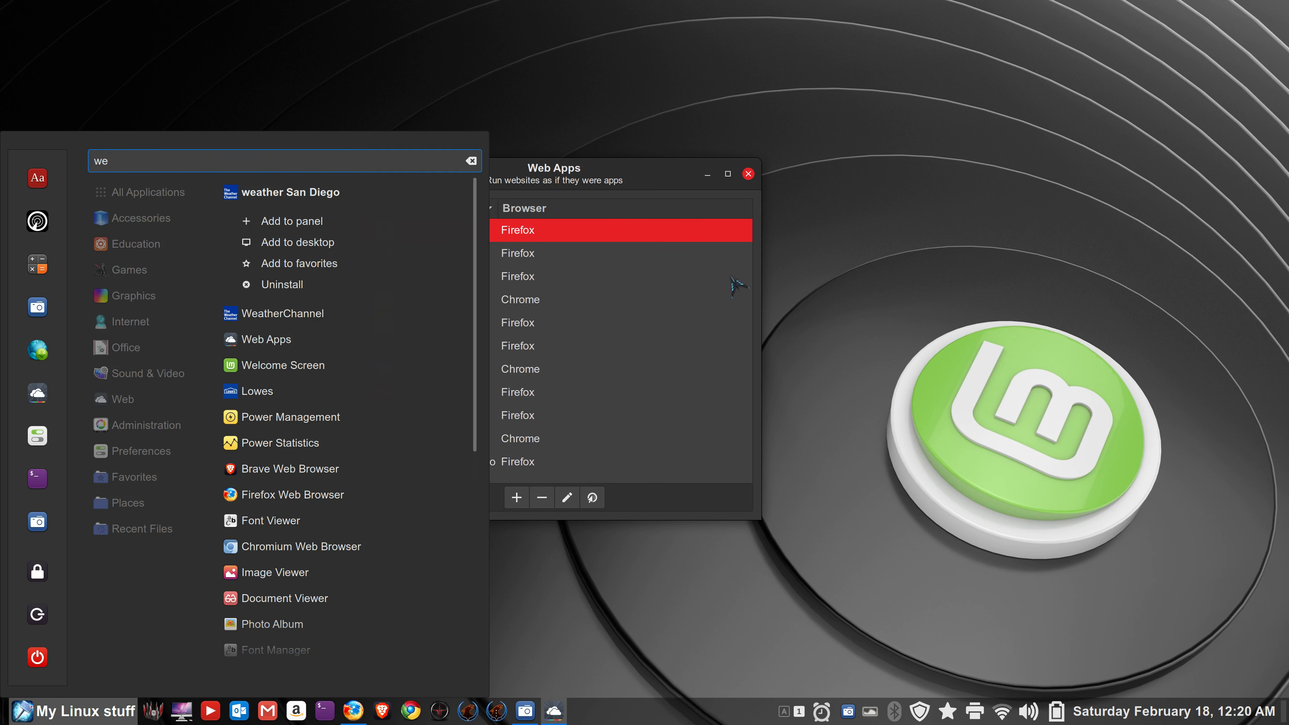
left_click(876, 294)
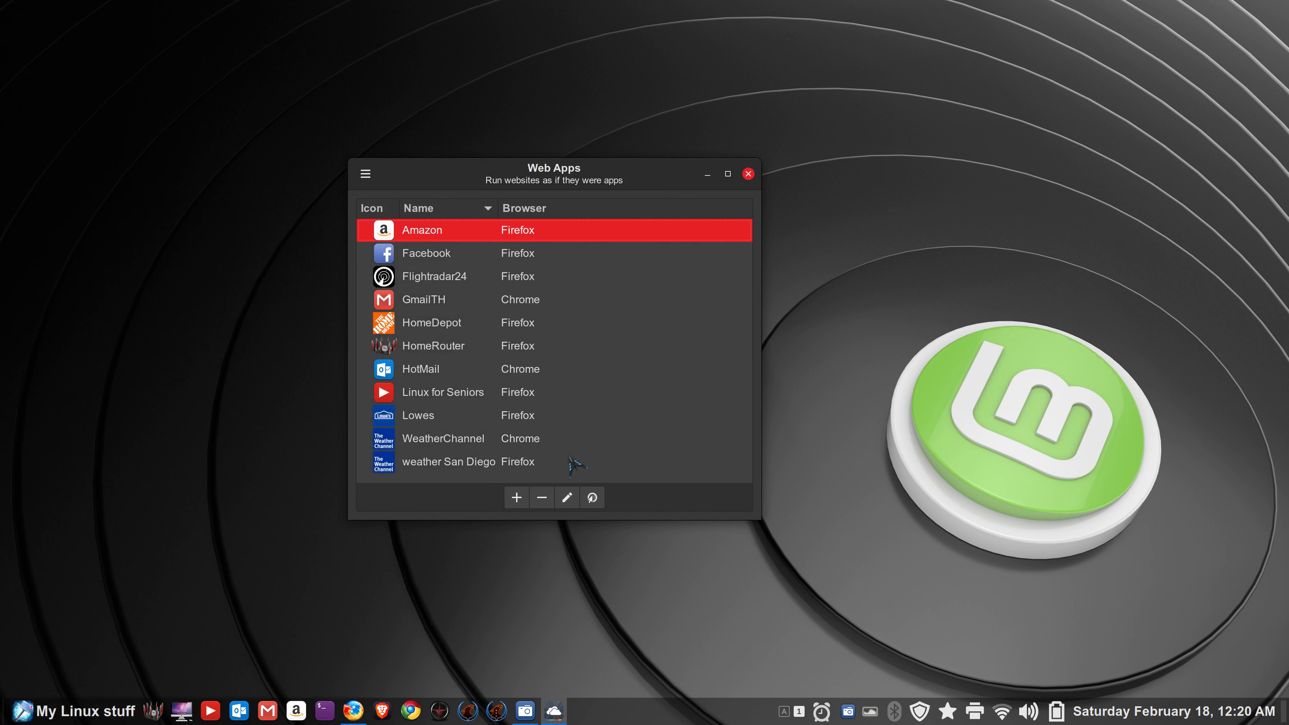
left_click(522, 372)
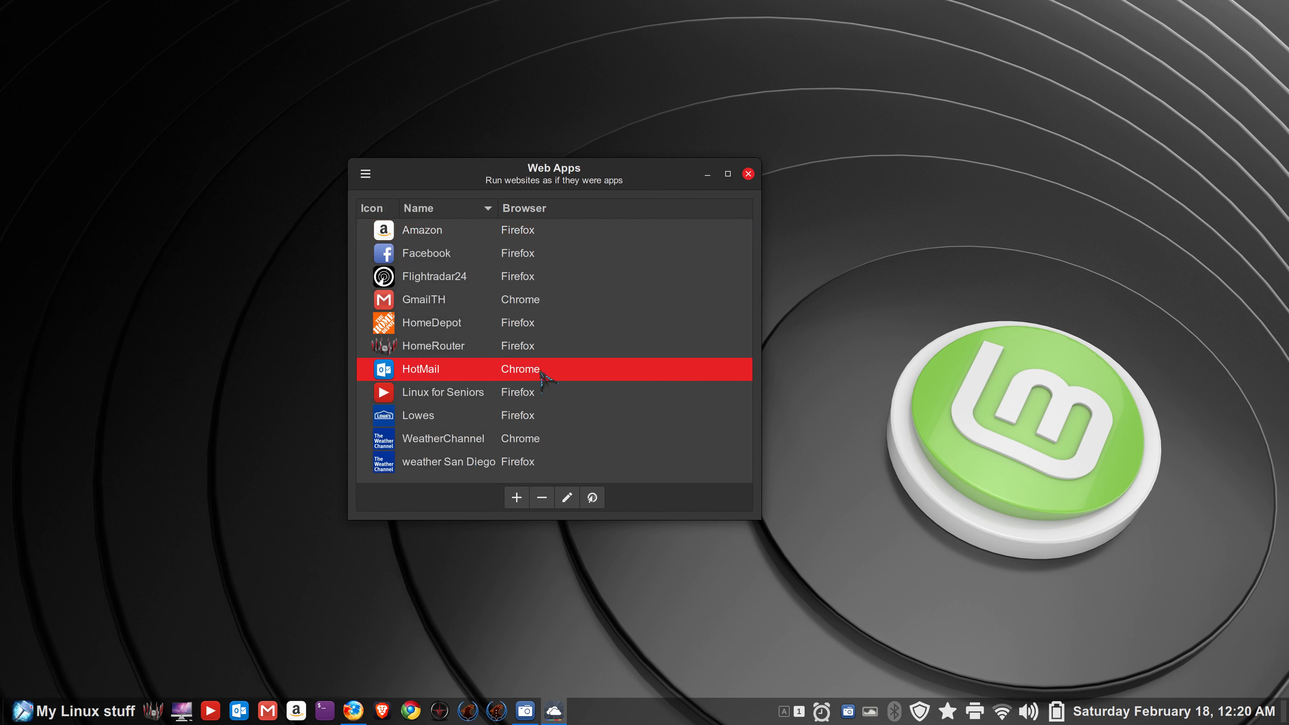
left_click(575, 501)
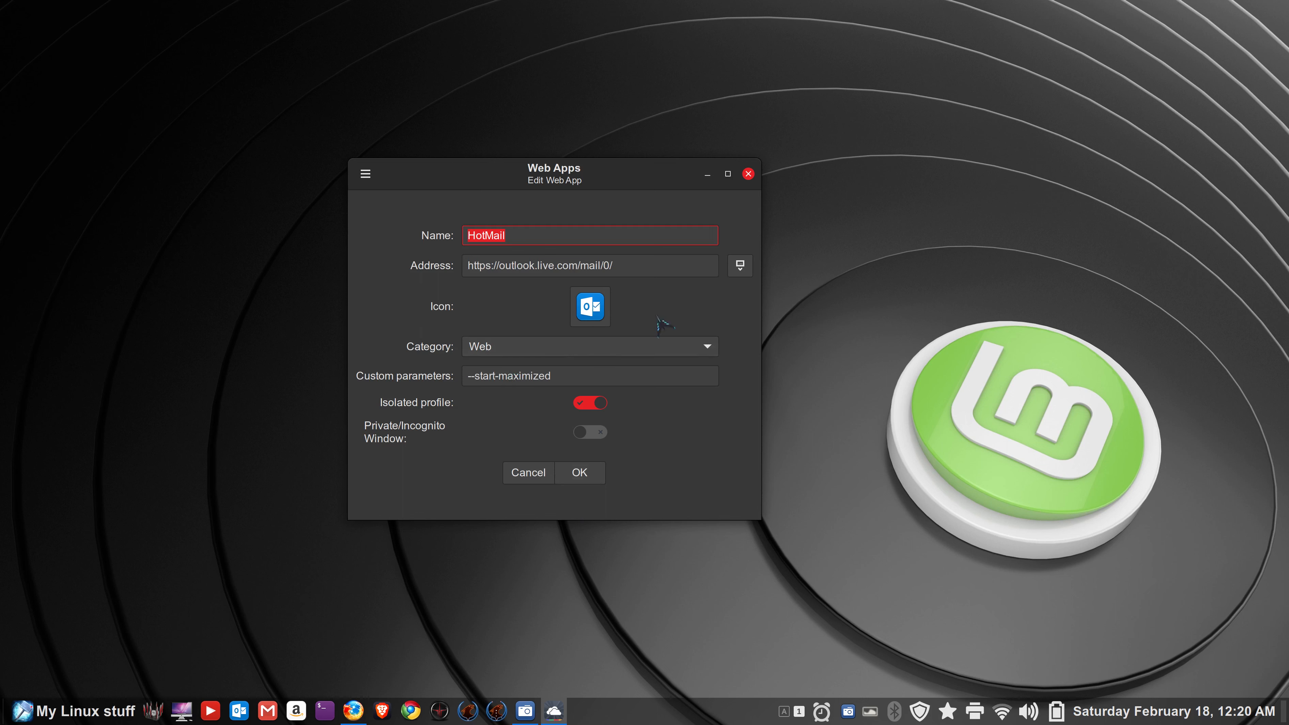
left_click(532, 474)
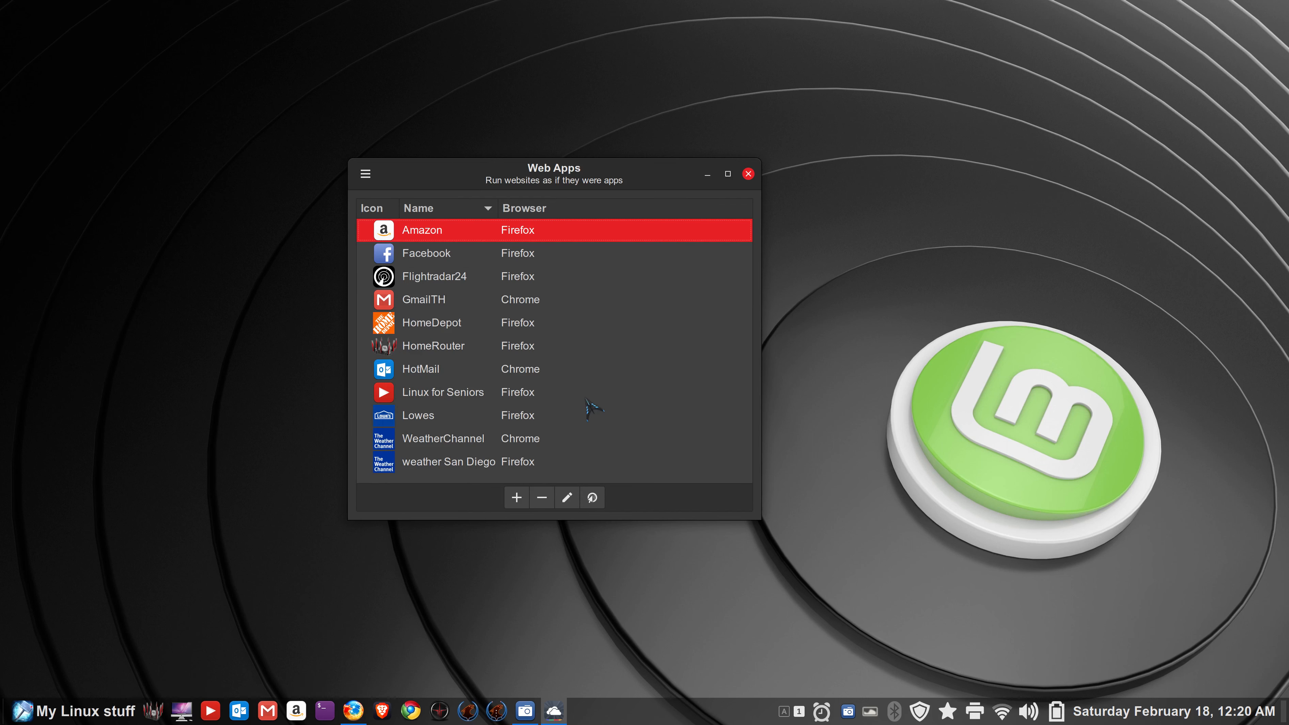
left_click(451, 299)
left_click(567, 497)
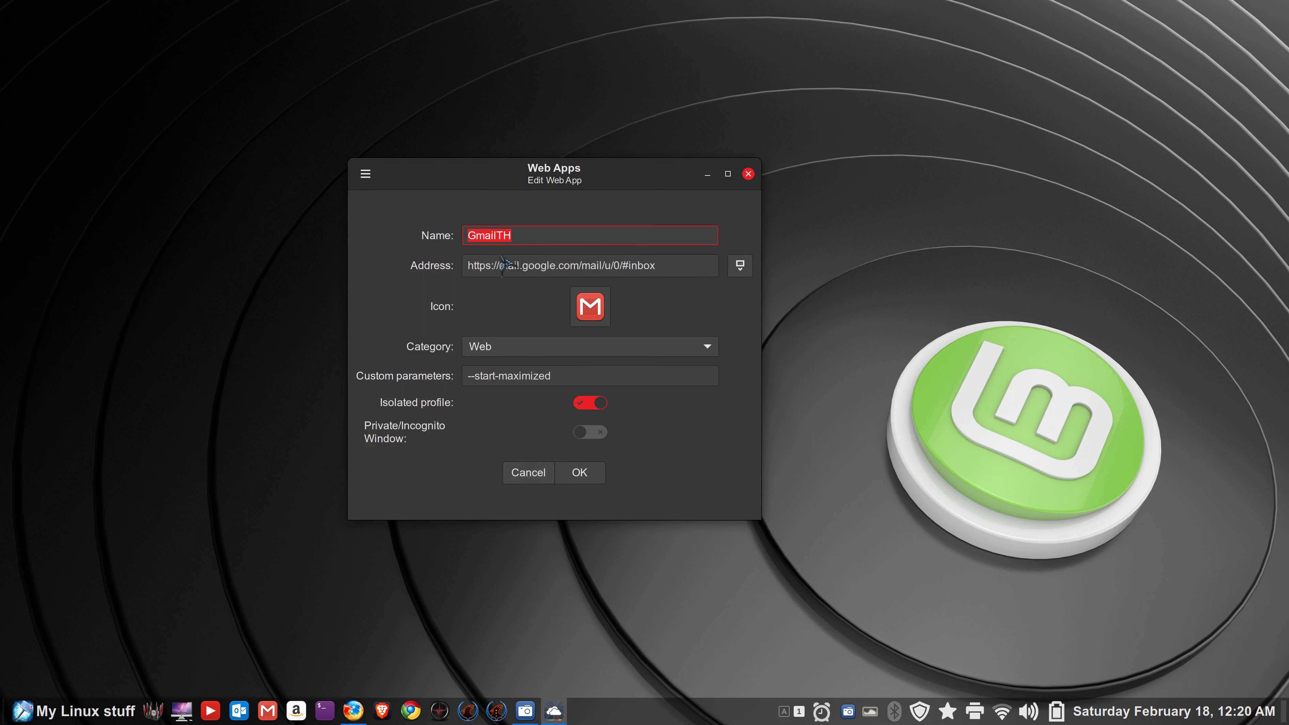
left_click(533, 477)
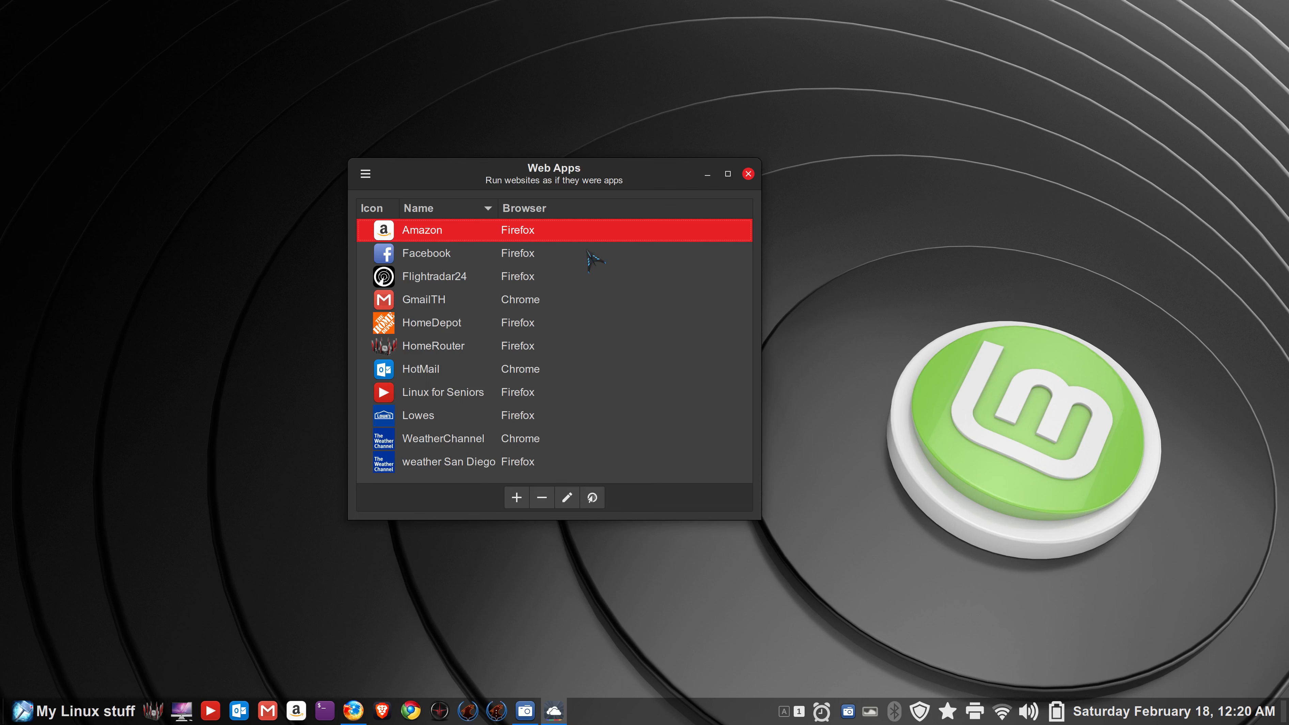
- Launch Flightradar24, complete the Firefox welcome tour, and close the window
left_click(383, 280)
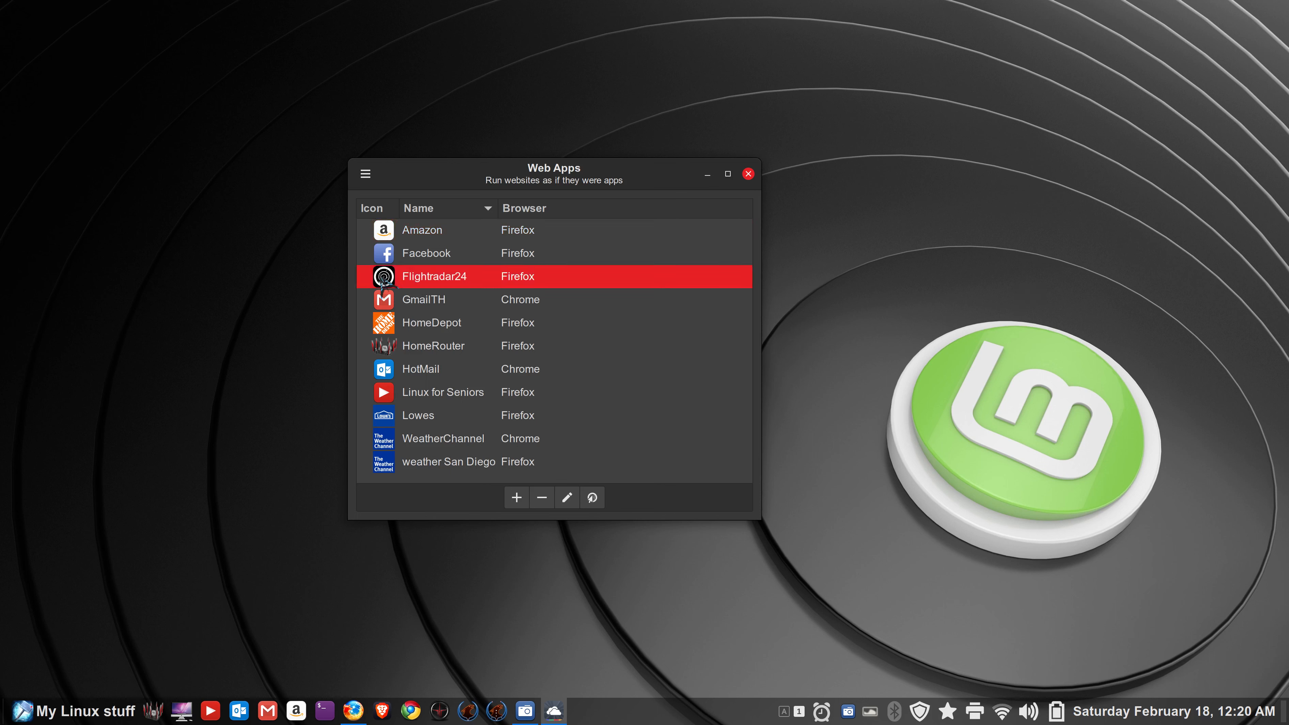
double_click(384, 279)
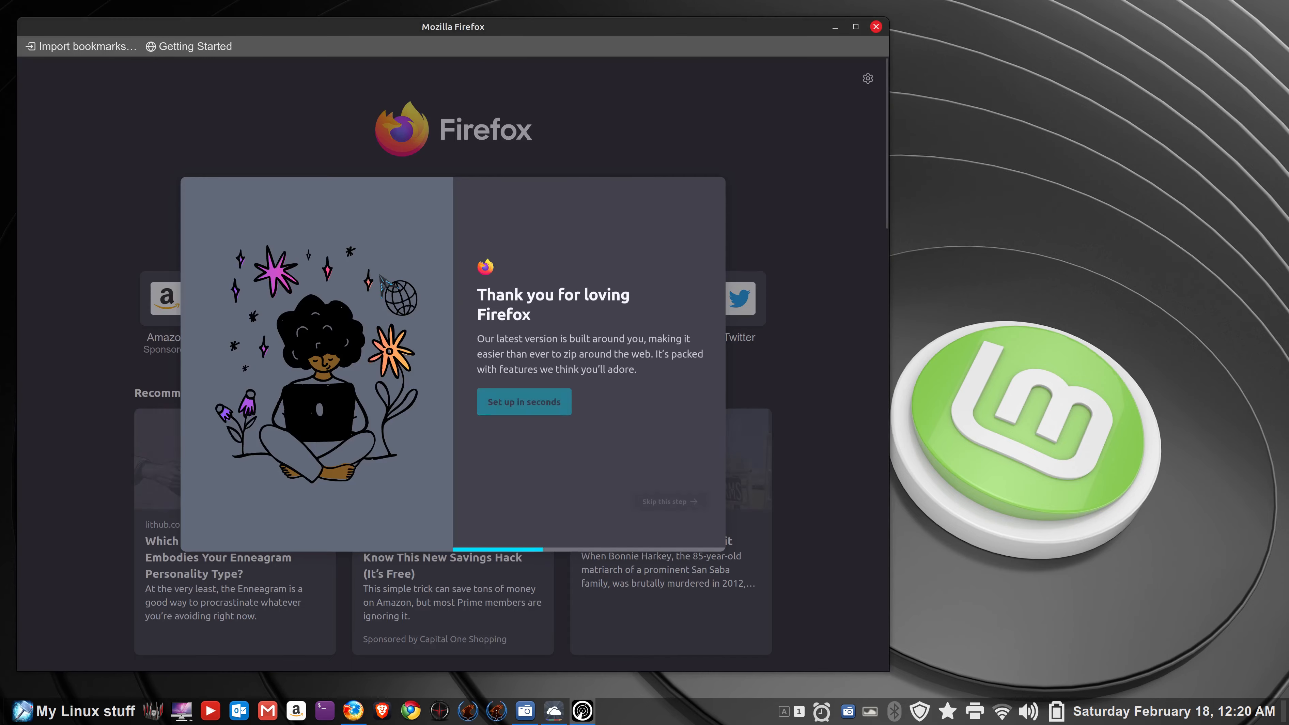
left_click(662, 529)
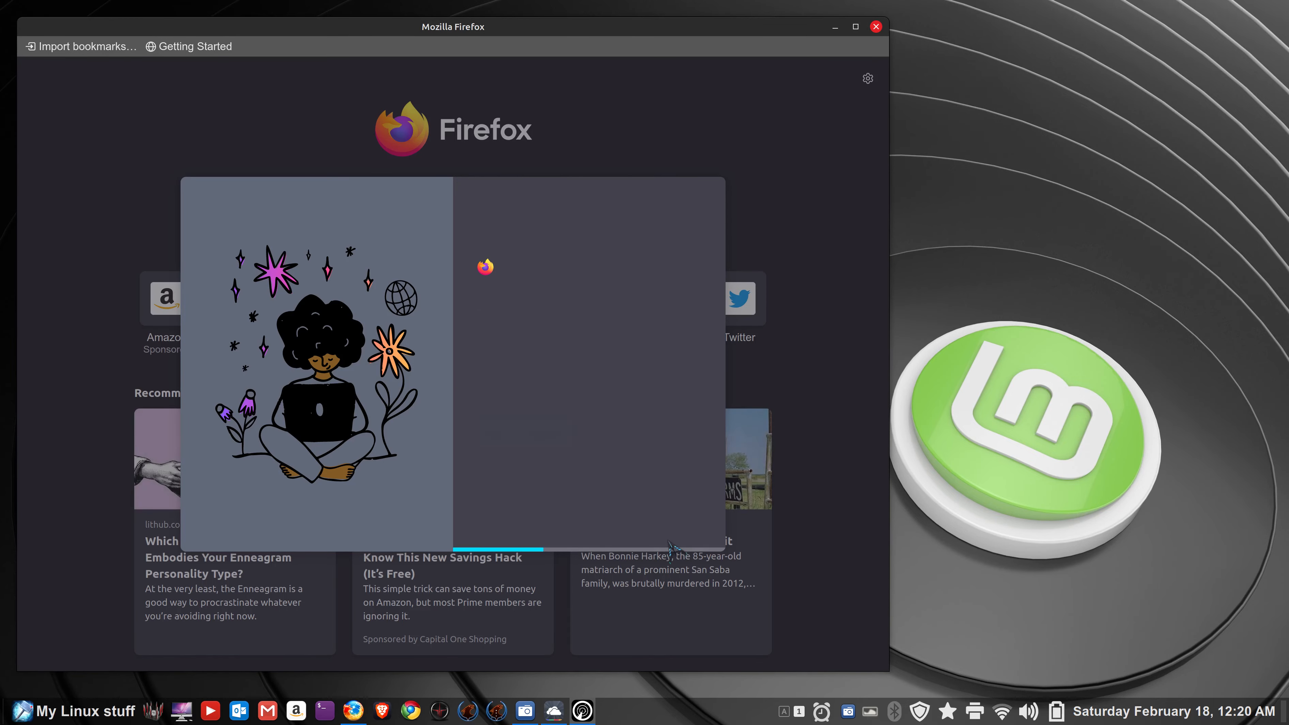
left_click(674, 524)
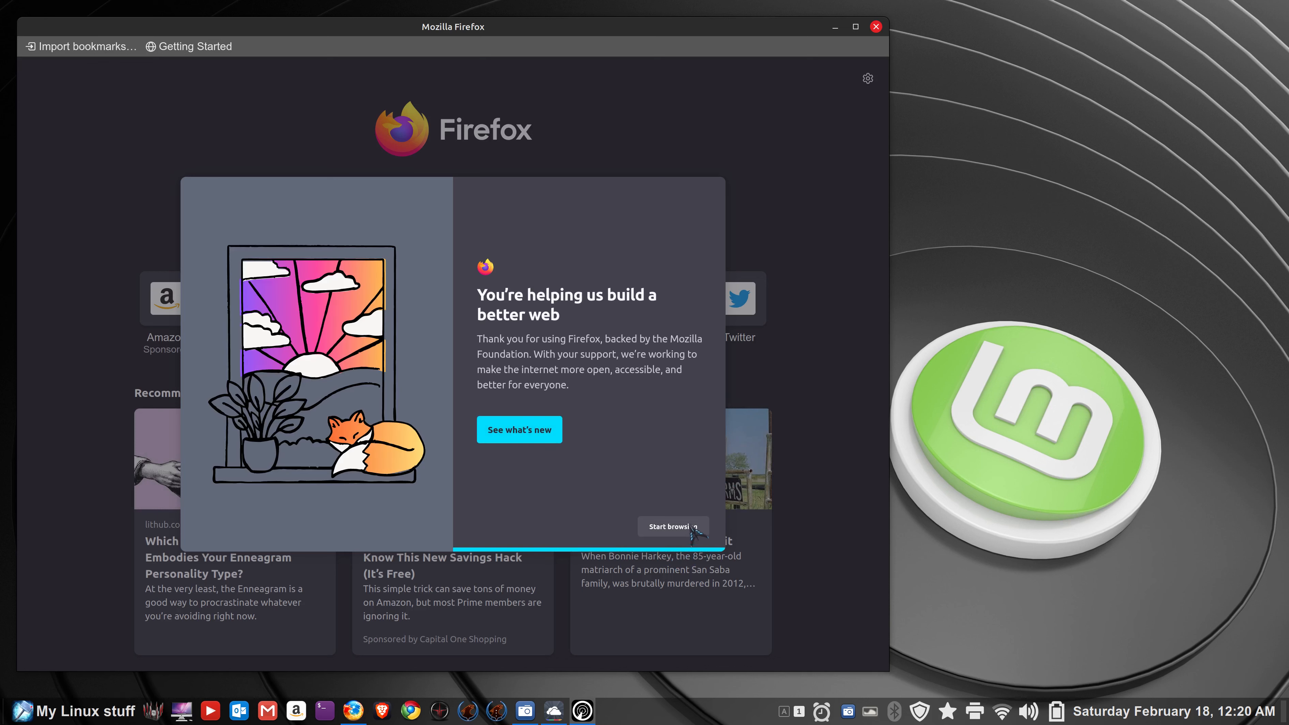
left_click(688, 527)
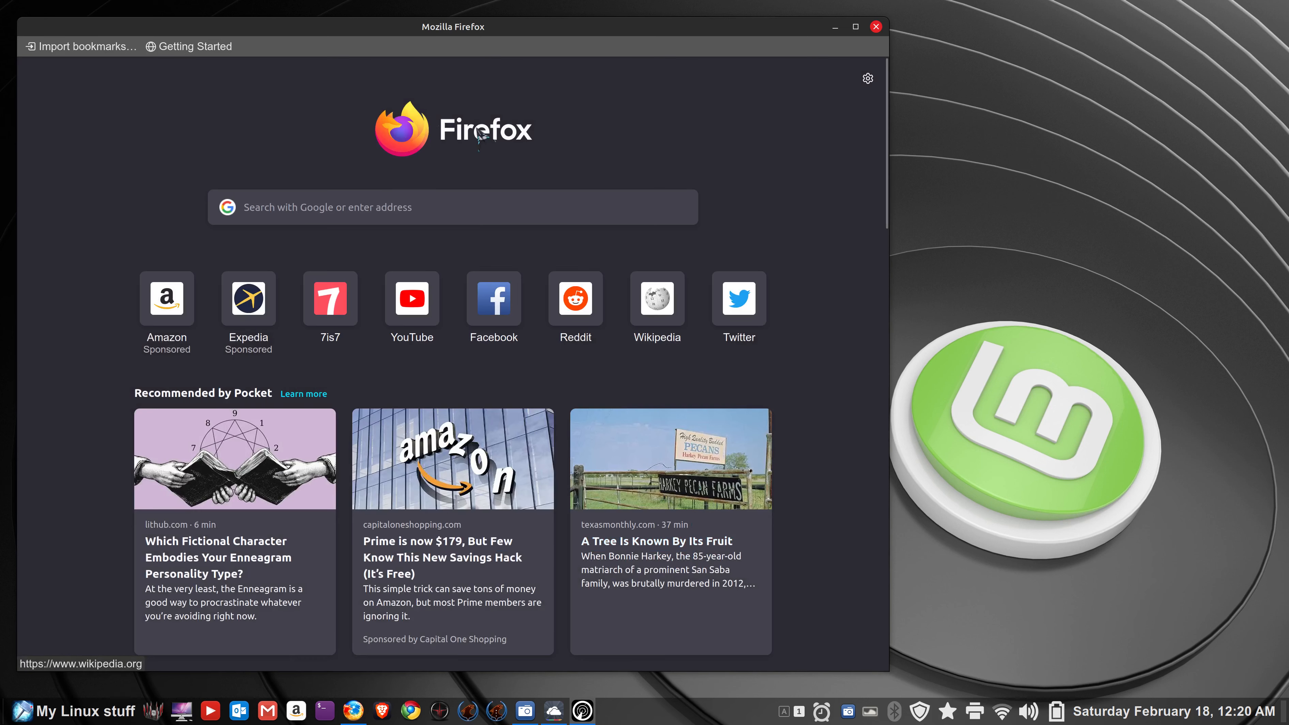
left_click(876, 26)
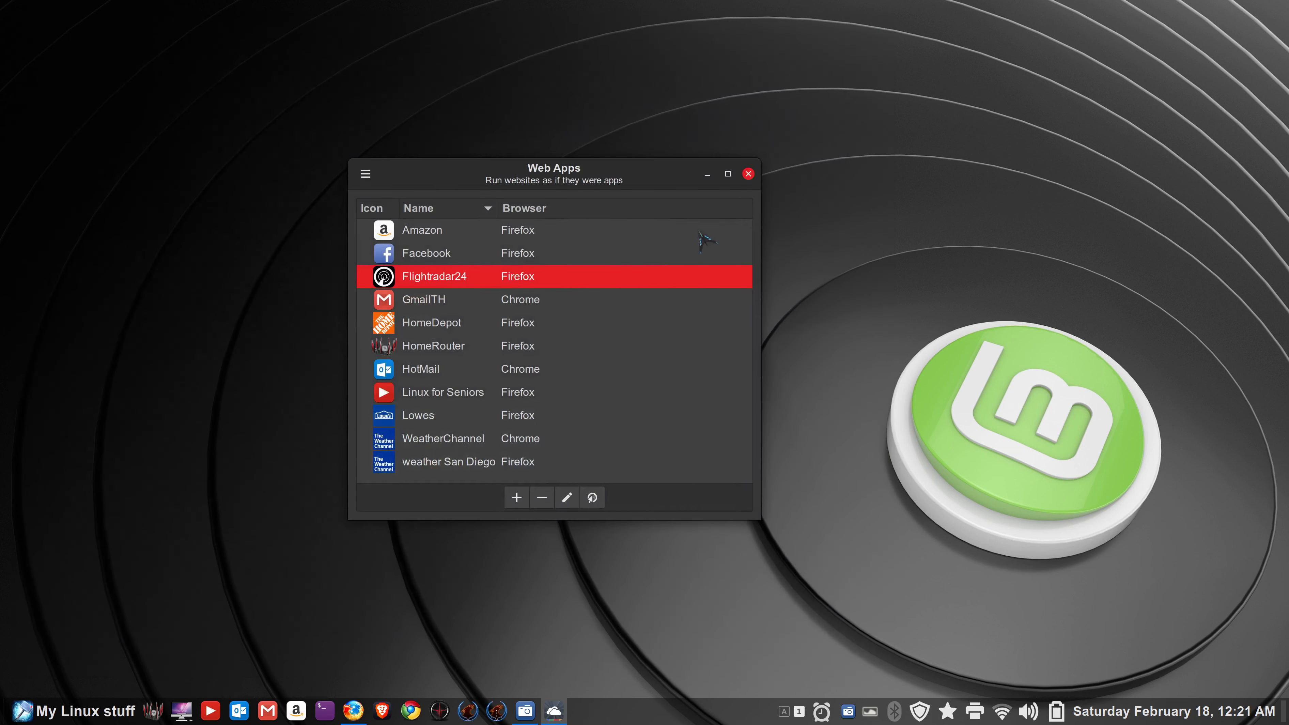
- Relaunch Flightradar24 maximized and view flights CKS9700, ASA1052 and AA2035
double_click(388, 278)
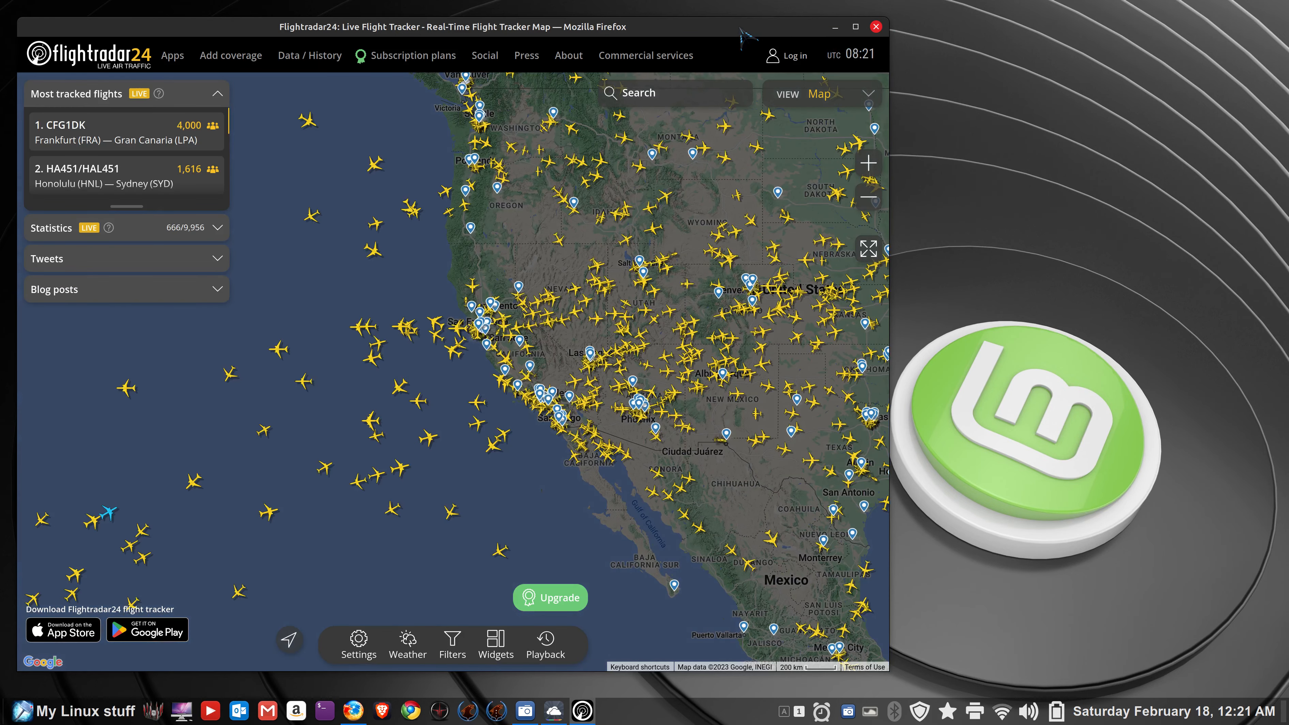
left_click(856, 26)
scroll(818, 274, "down", 3)
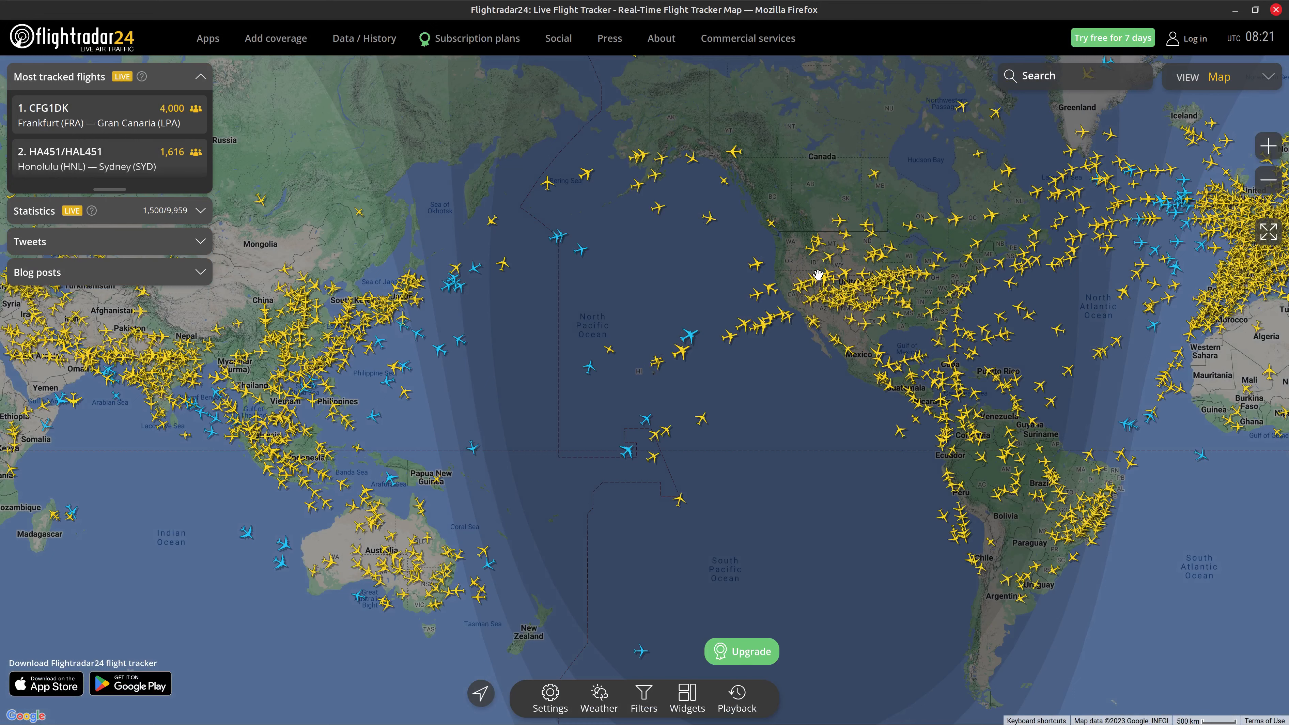
left_click(848, 285)
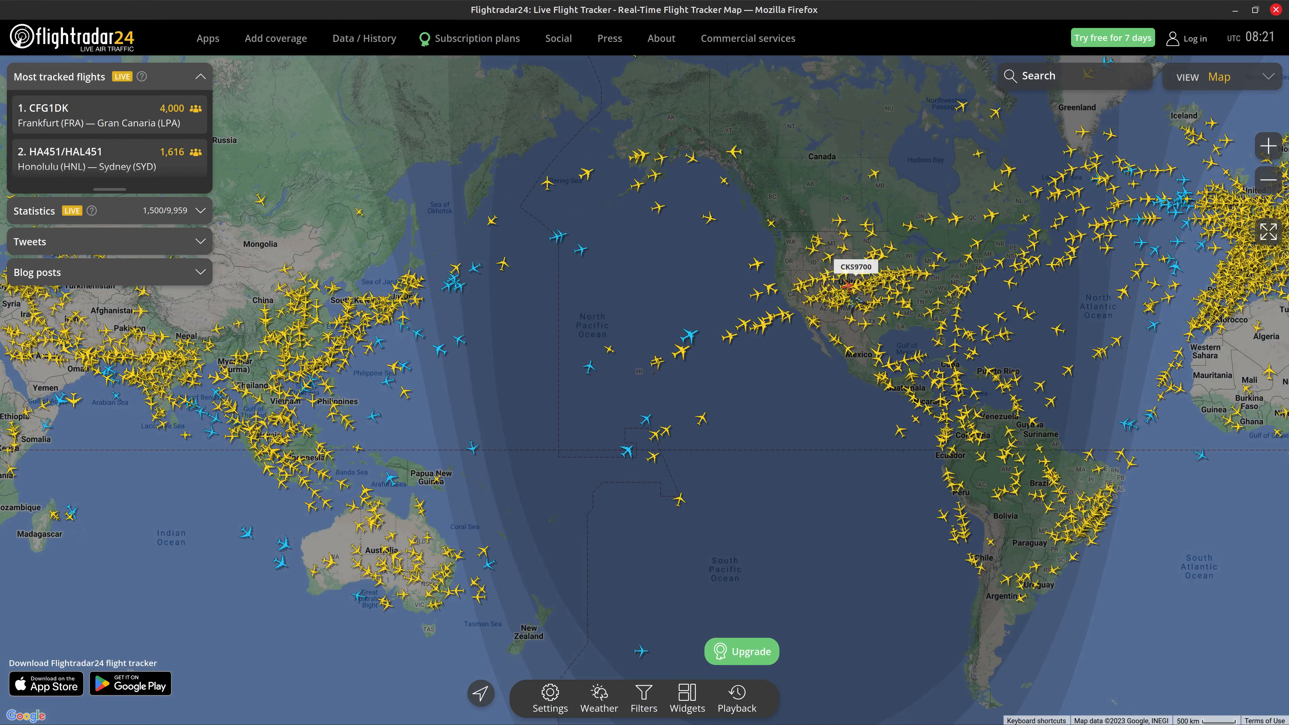
scroll(857, 300, "up", 4)
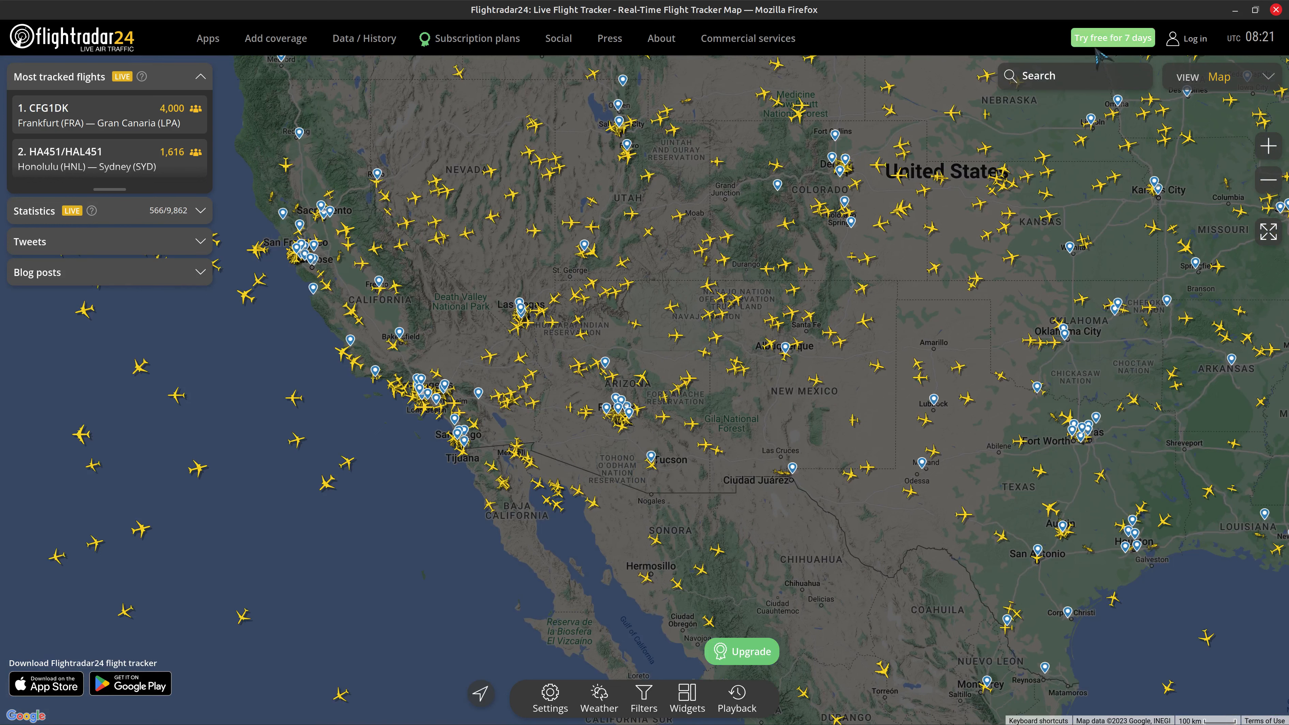
left_click(394, 284)
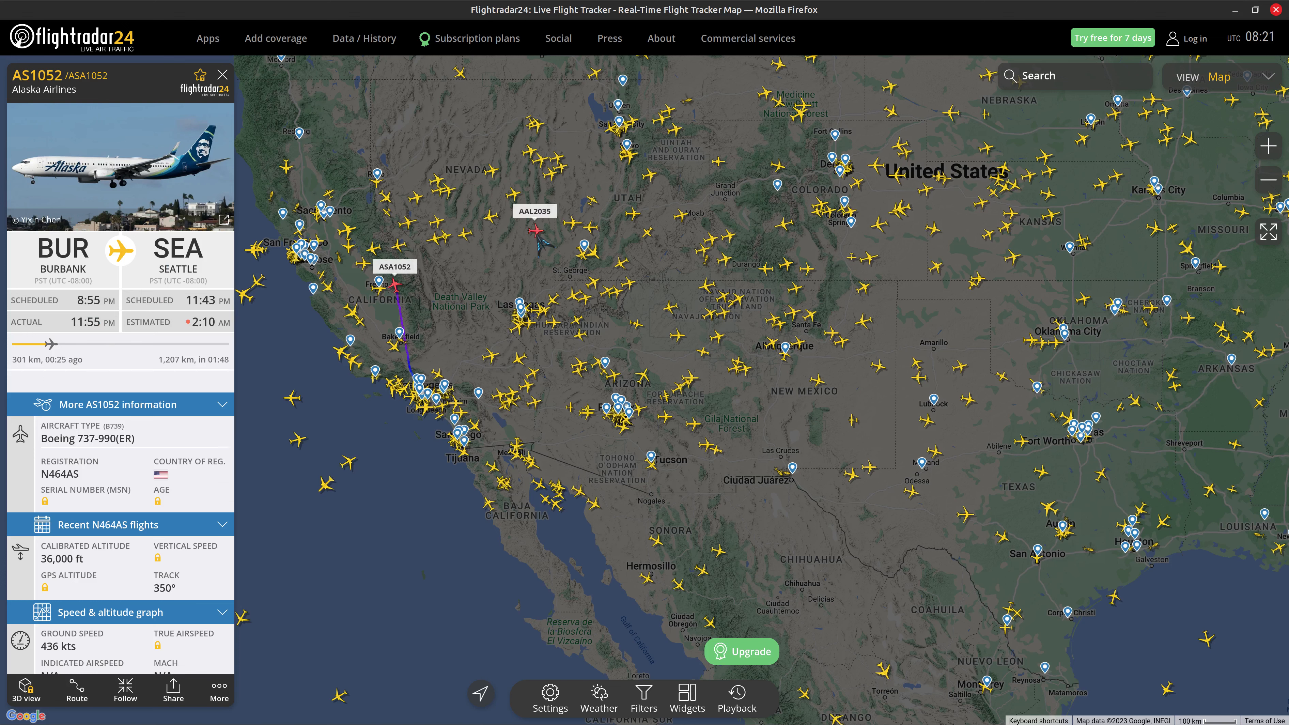
left_click(538, 237)
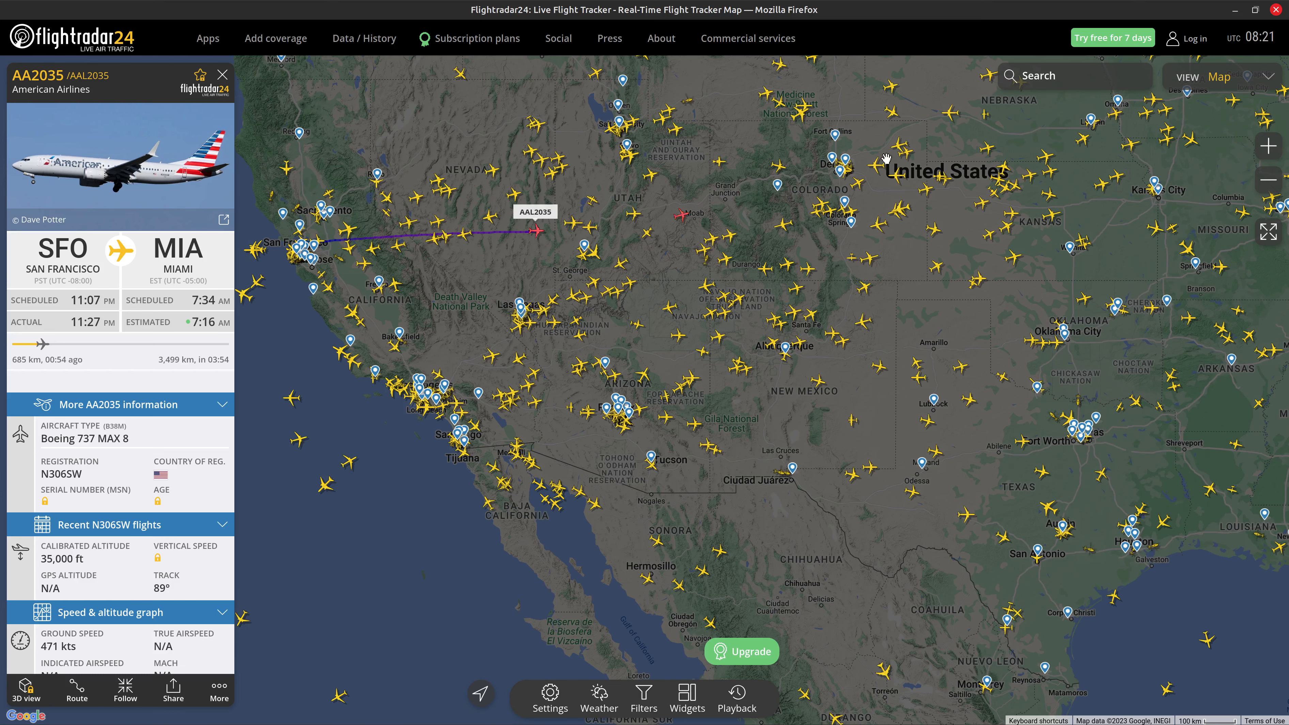
- Close the flight tracker, copy Flightradar24's address from its edit form, and close Web Apps
left_click(1276, 10)
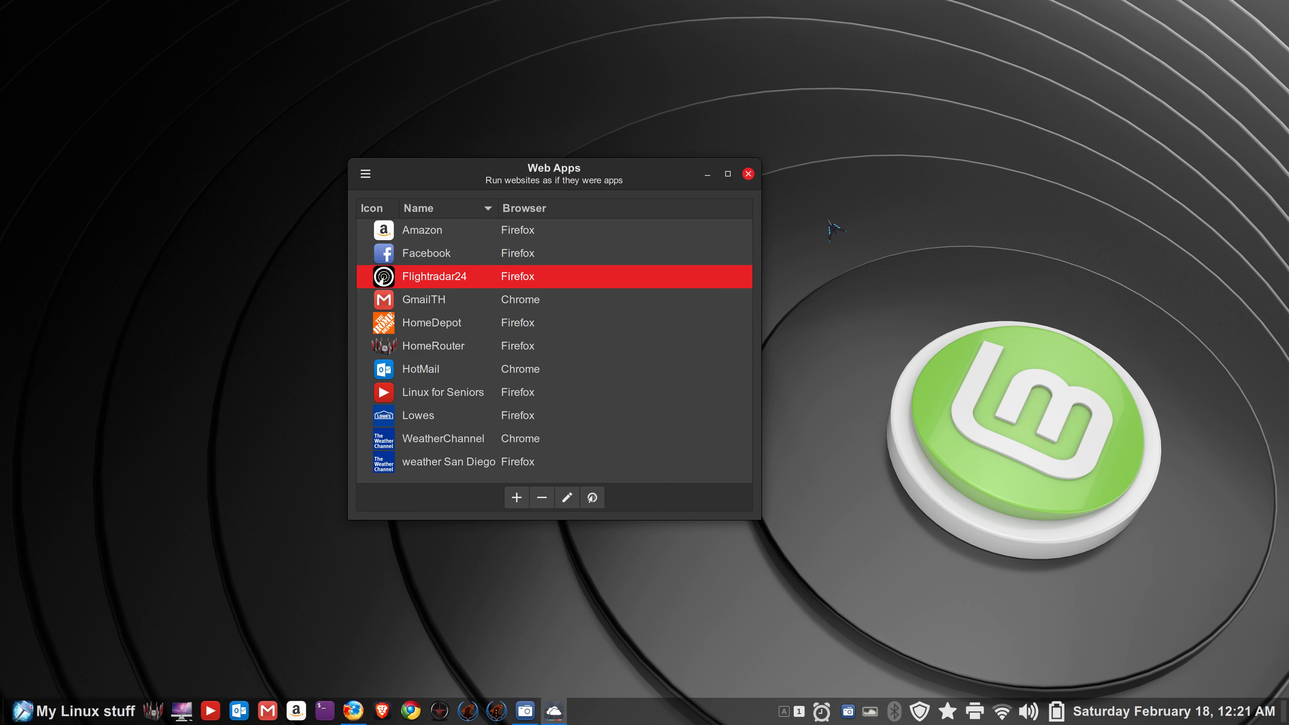
left_click(568, 499)
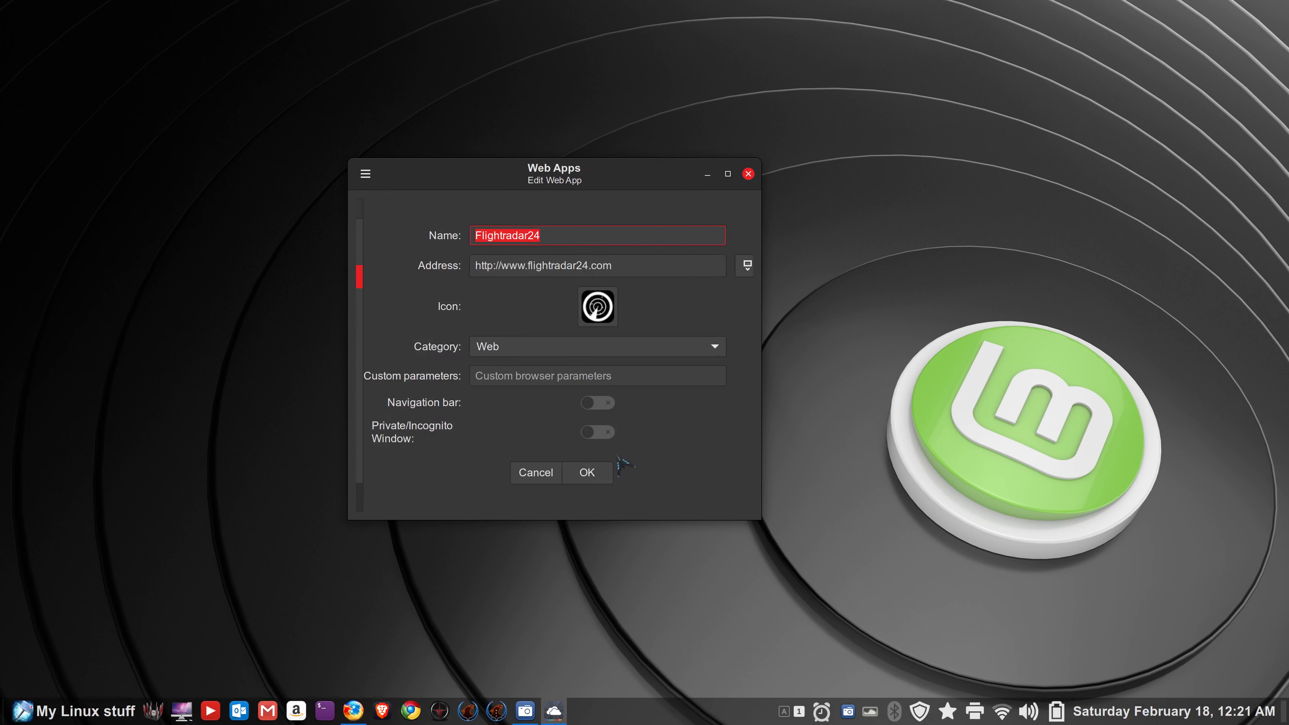
left_click_drag(623, 265, 466, 266)
right_click(502, 269)
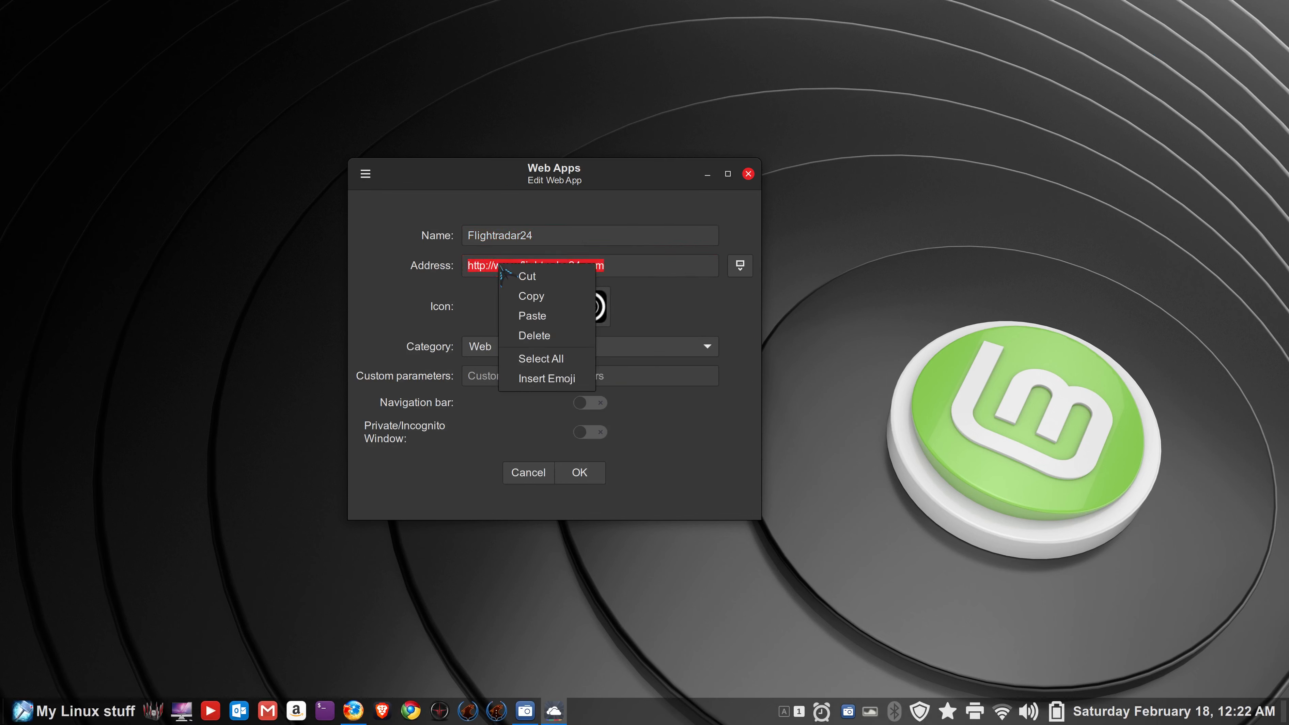
left_click(541, 300)
left_click(749, 174)
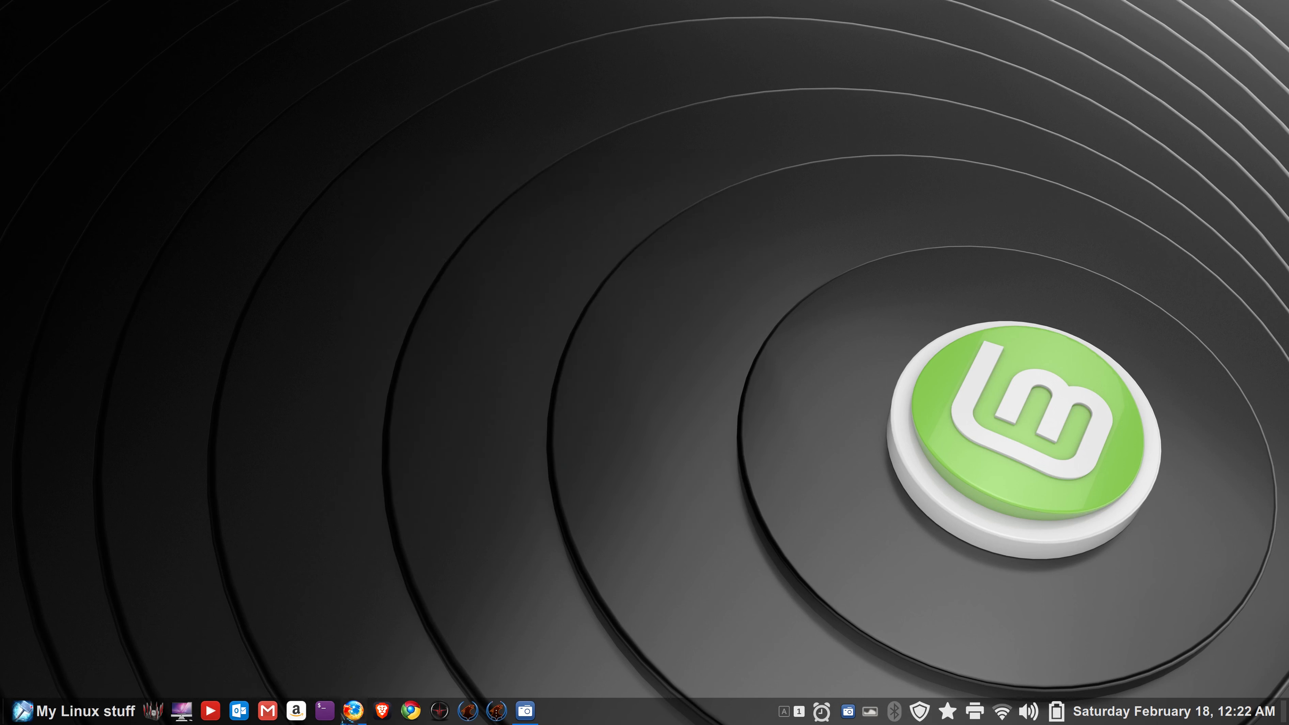
mouse_move(384, 714)
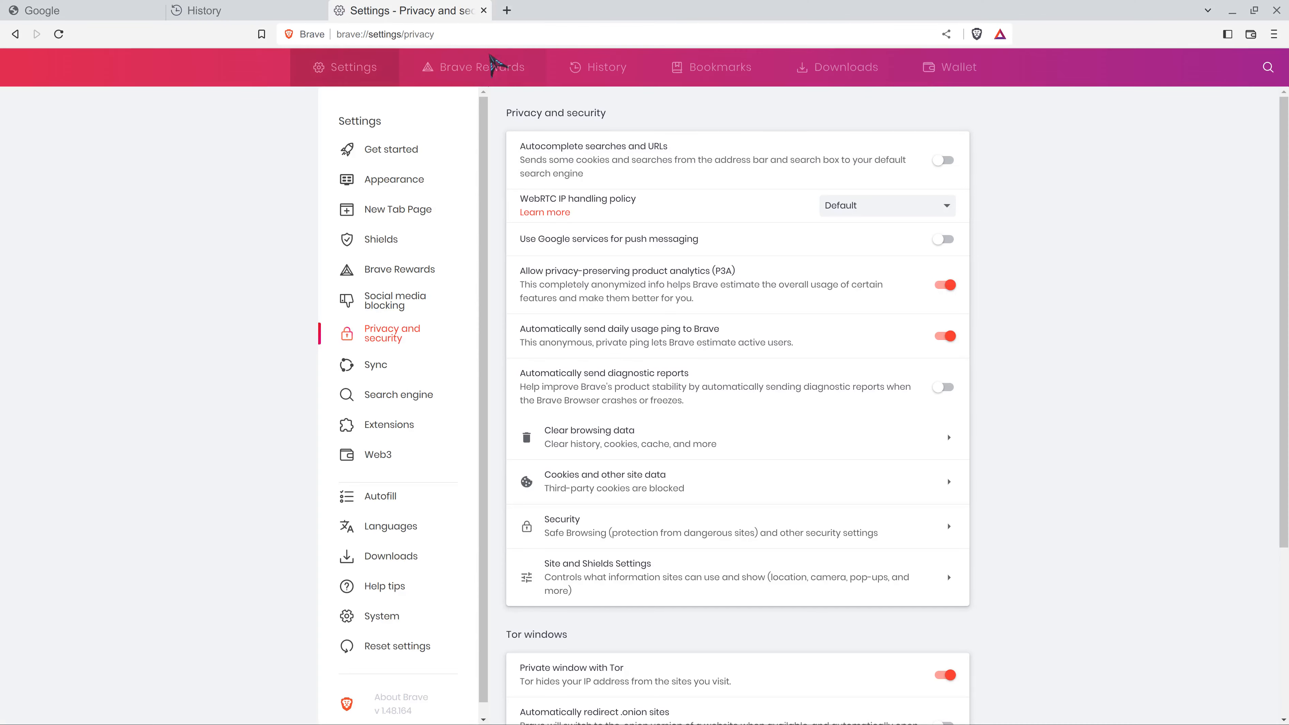
- Close Brave's extra tabs, paste the Flightradar24 address into the address bar, and load it
left_click(484, 10)
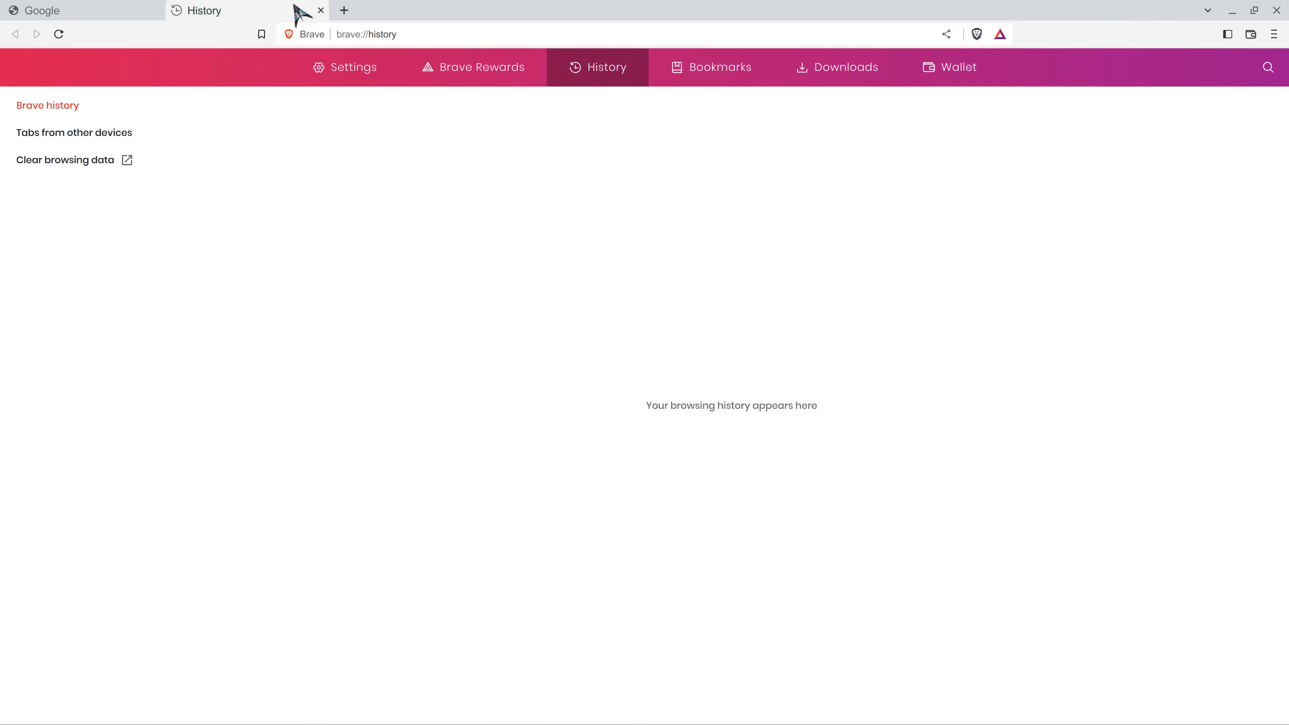
left_click(321, 10)
right_click(325, 34)
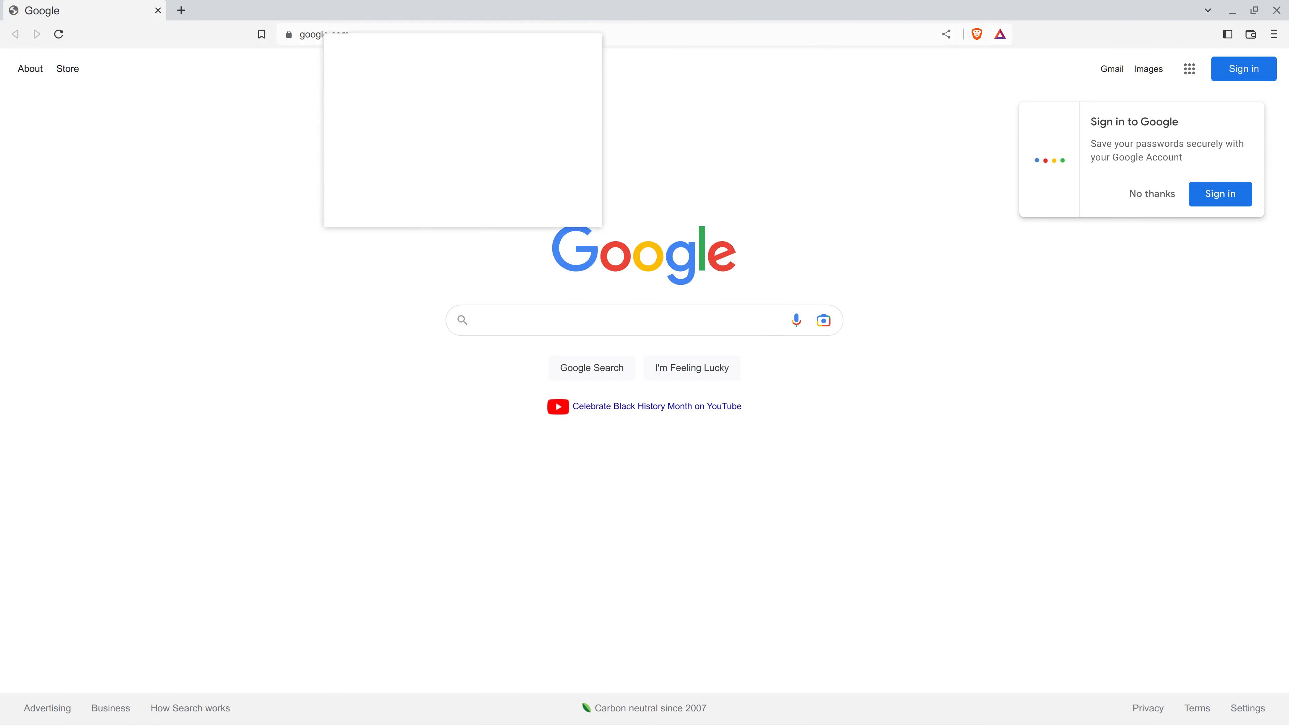
left_click(381, 104)
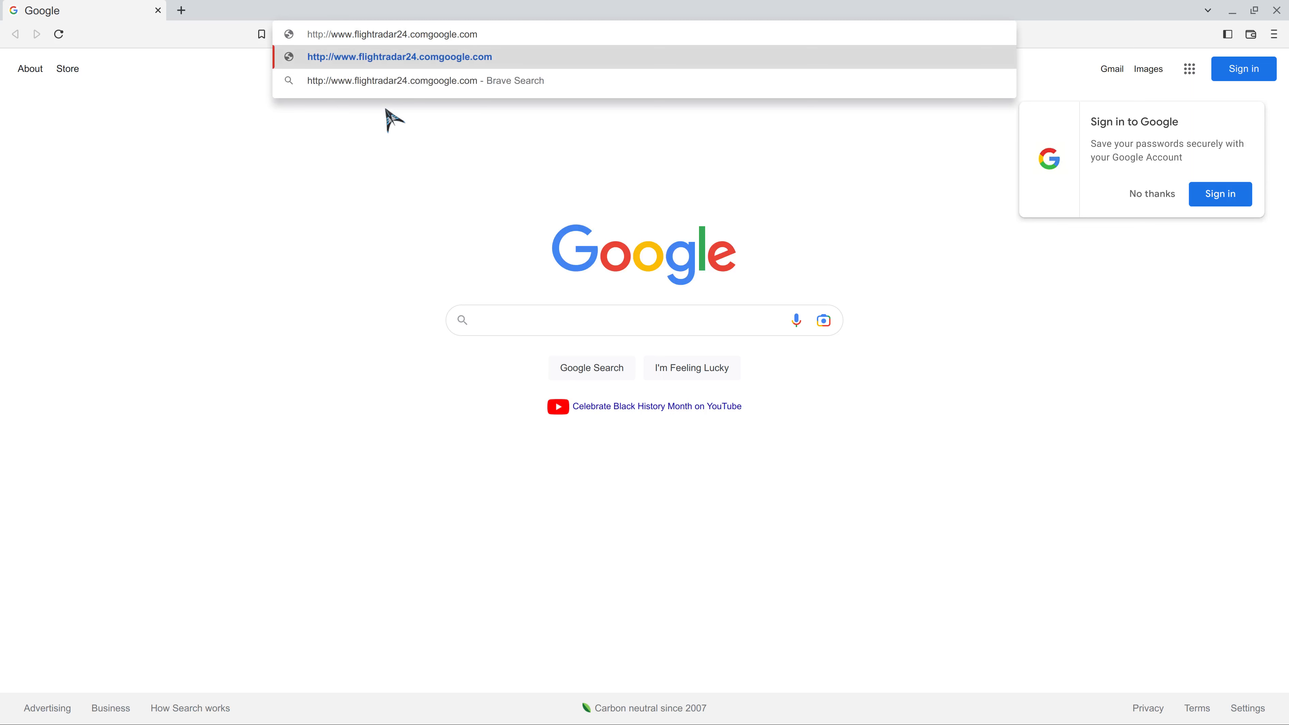
key("ctrl+a")
key("BackSpace")
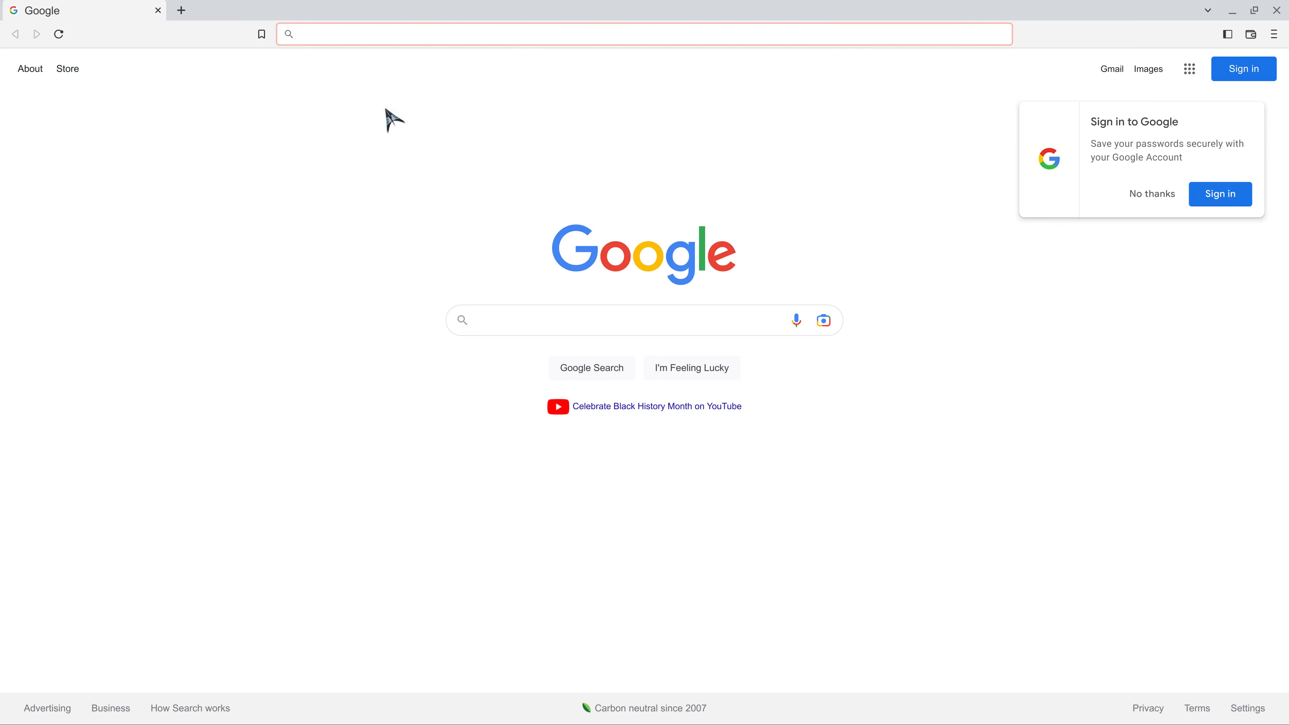
right_click(309, 34)
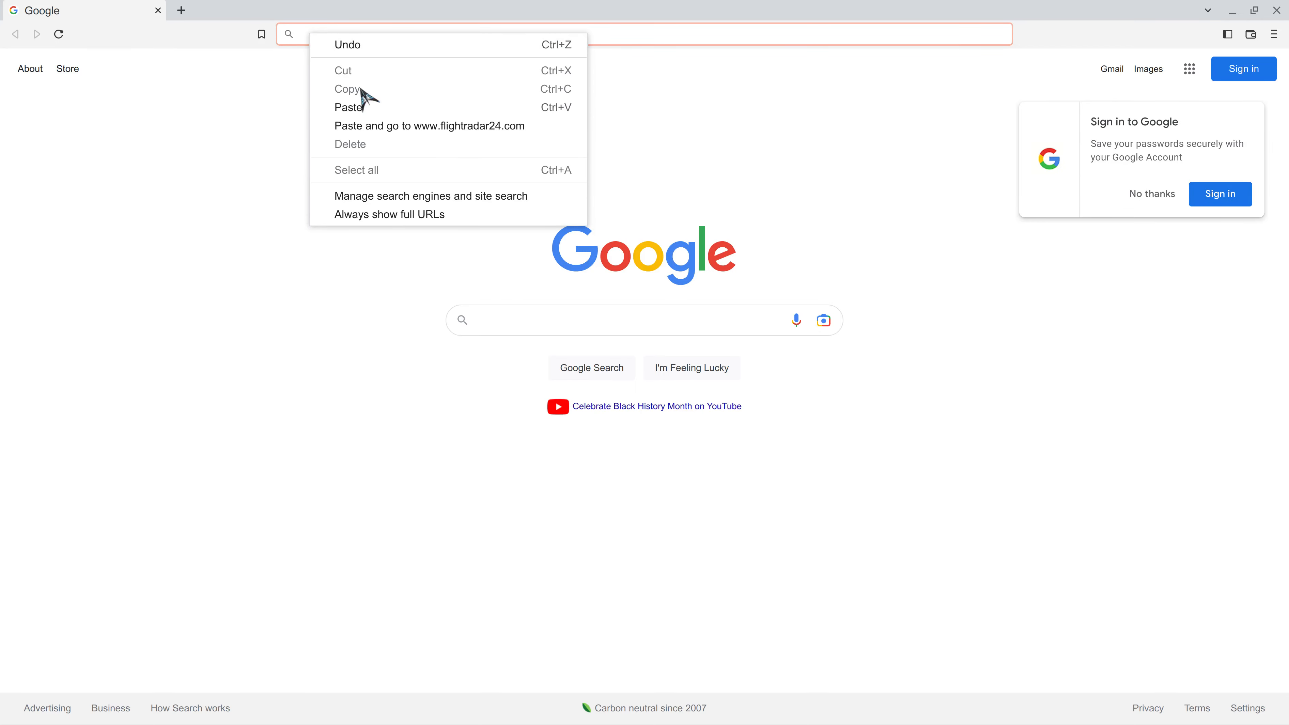
left_click(363, 105)
key("Return")
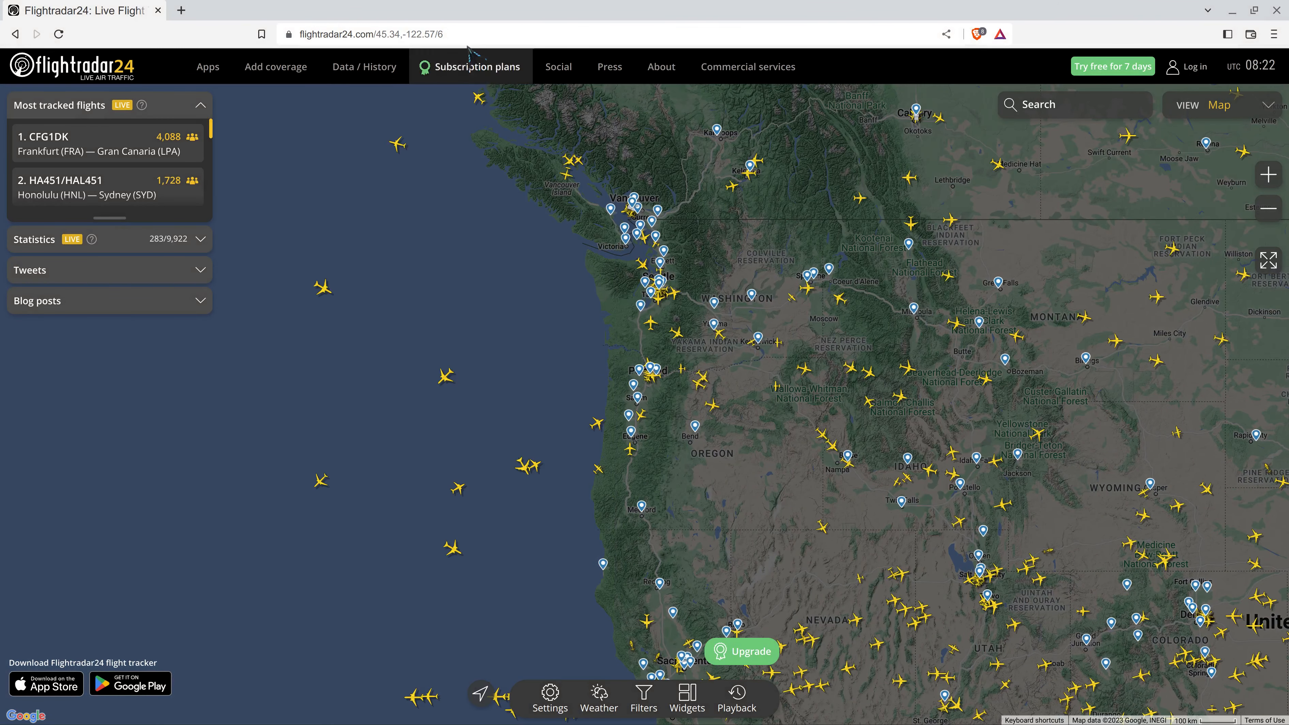
- Close the browser, launch Web Apps from the menu, and open HomeRouter's edit form
left_click(1277, 10)
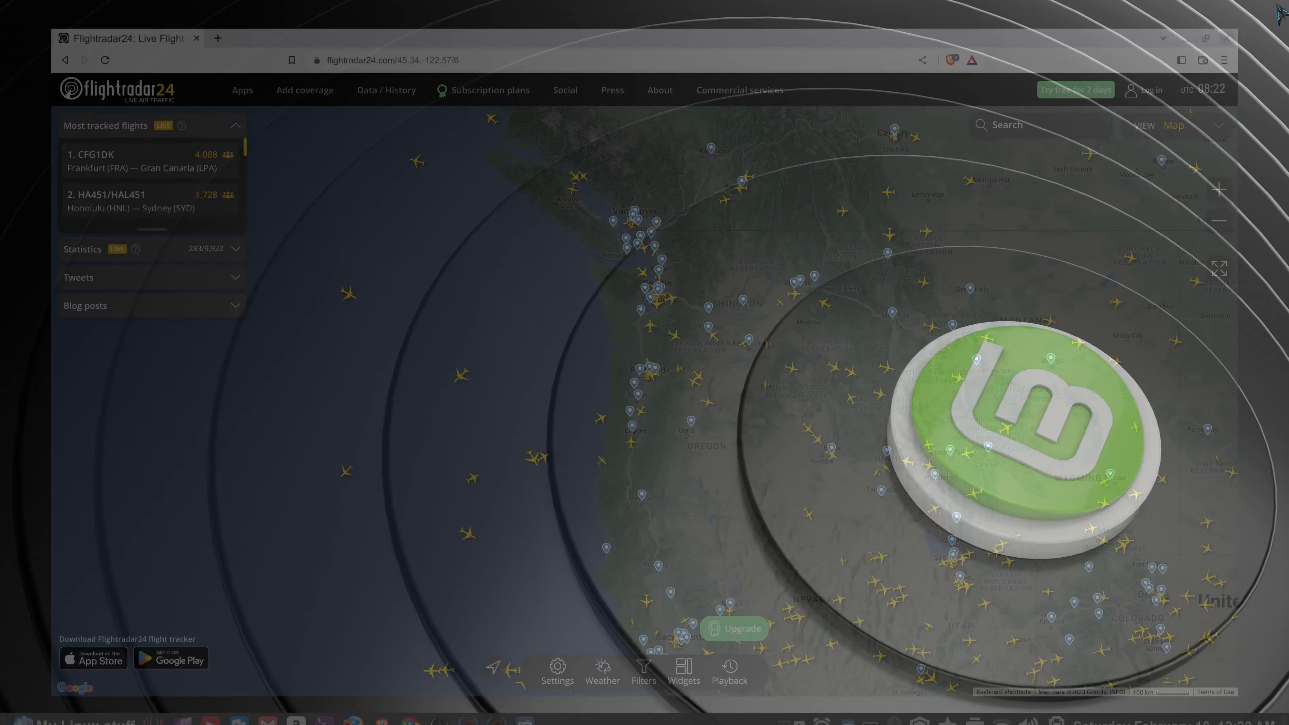
left_click(23, 710)
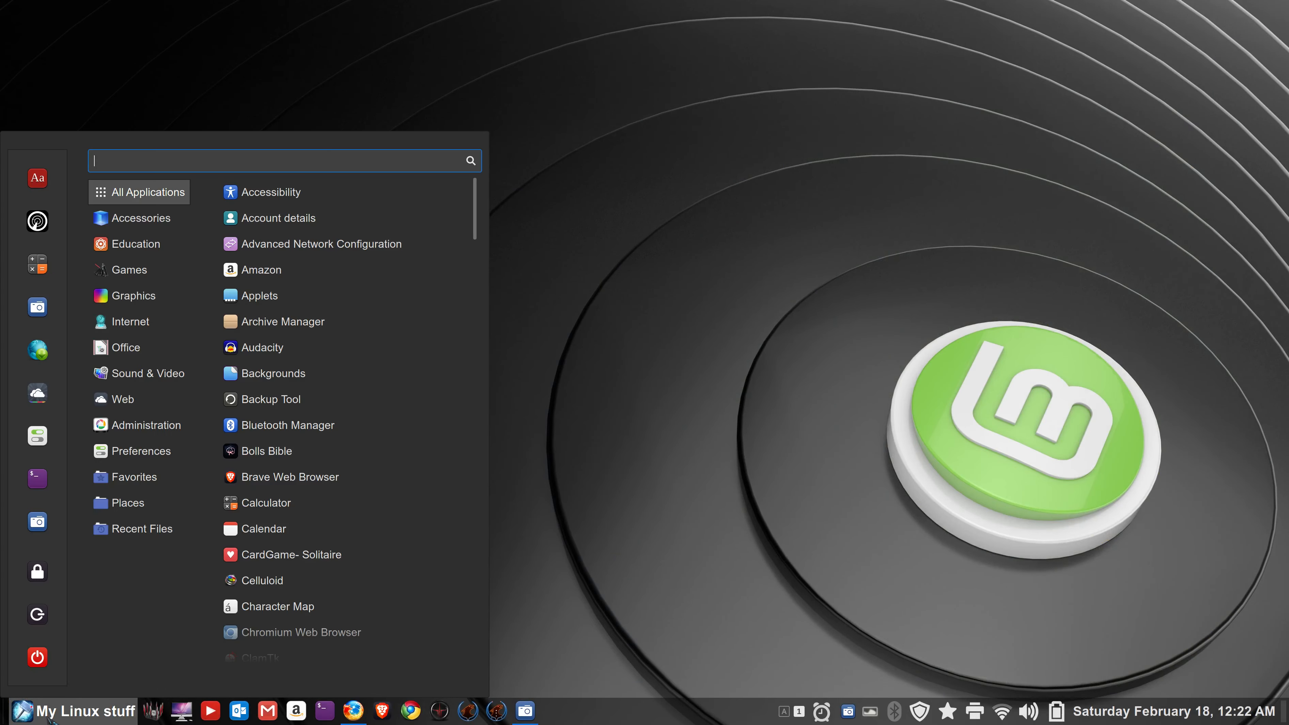
left_click(38, 394)
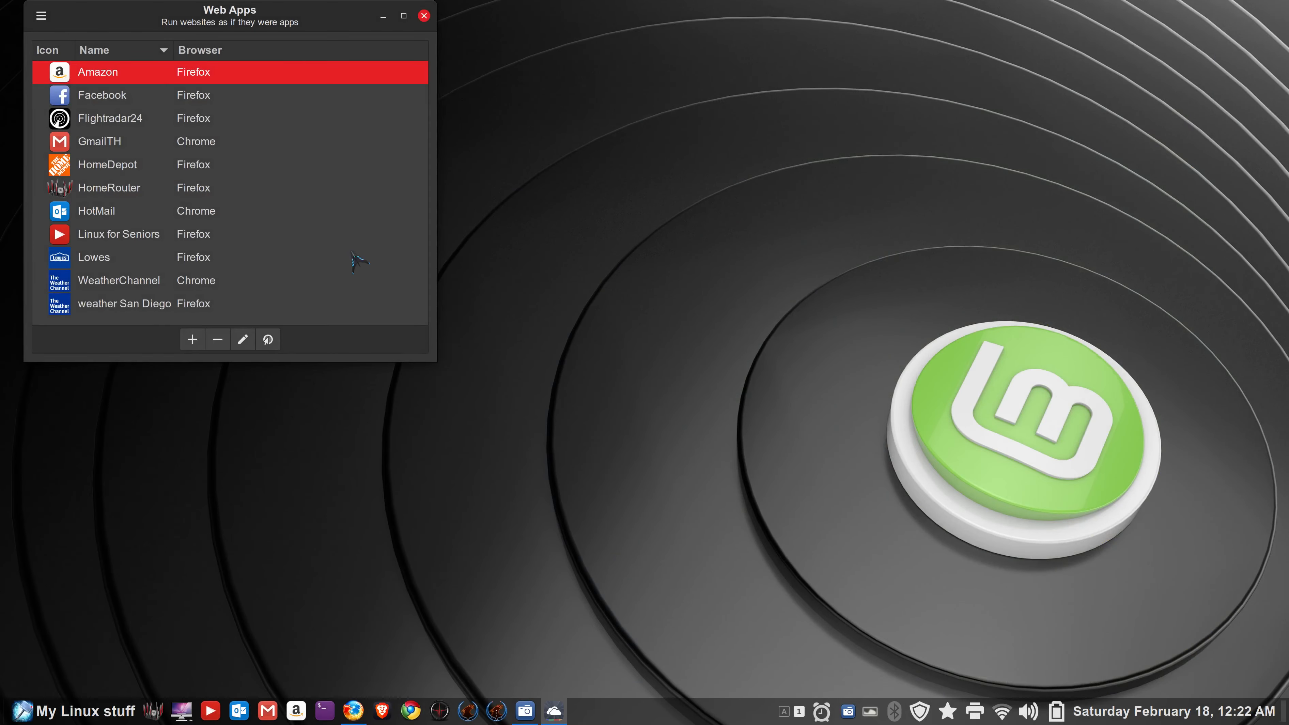
left_click_drag(500, 104, 517, 108)
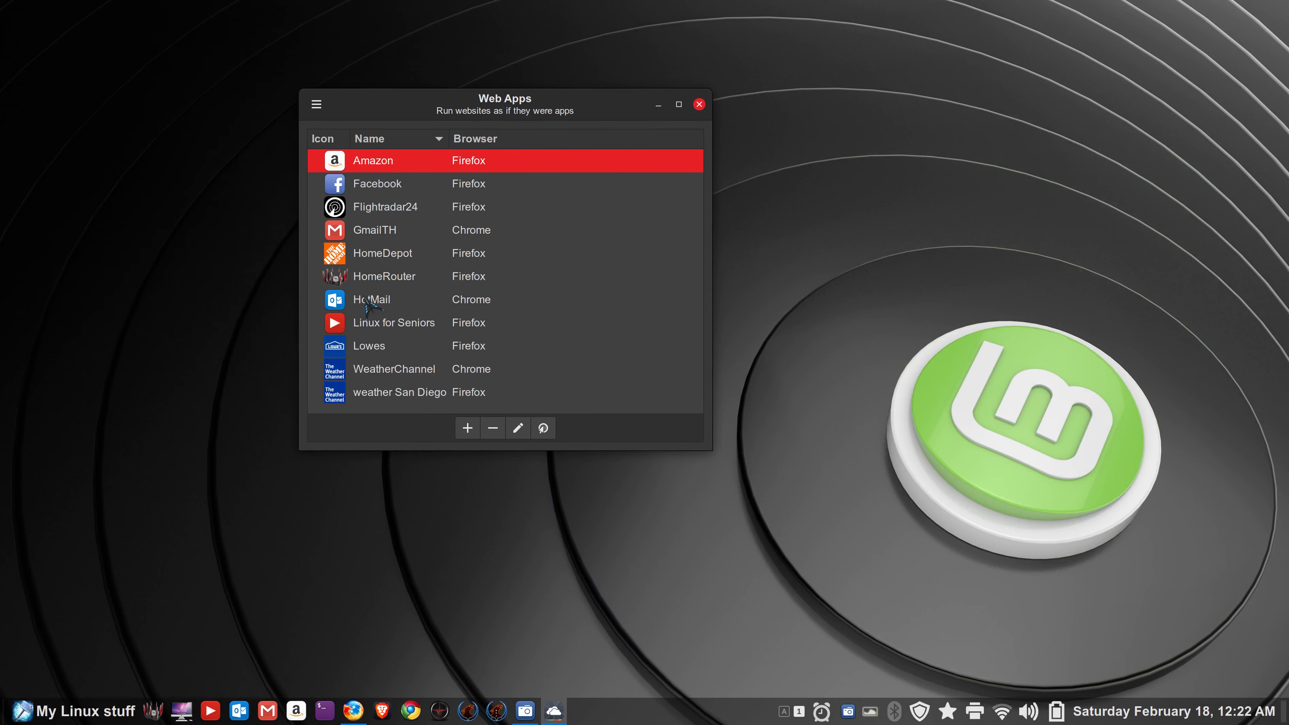
left_click(356, 281)
left_click(518, 428)
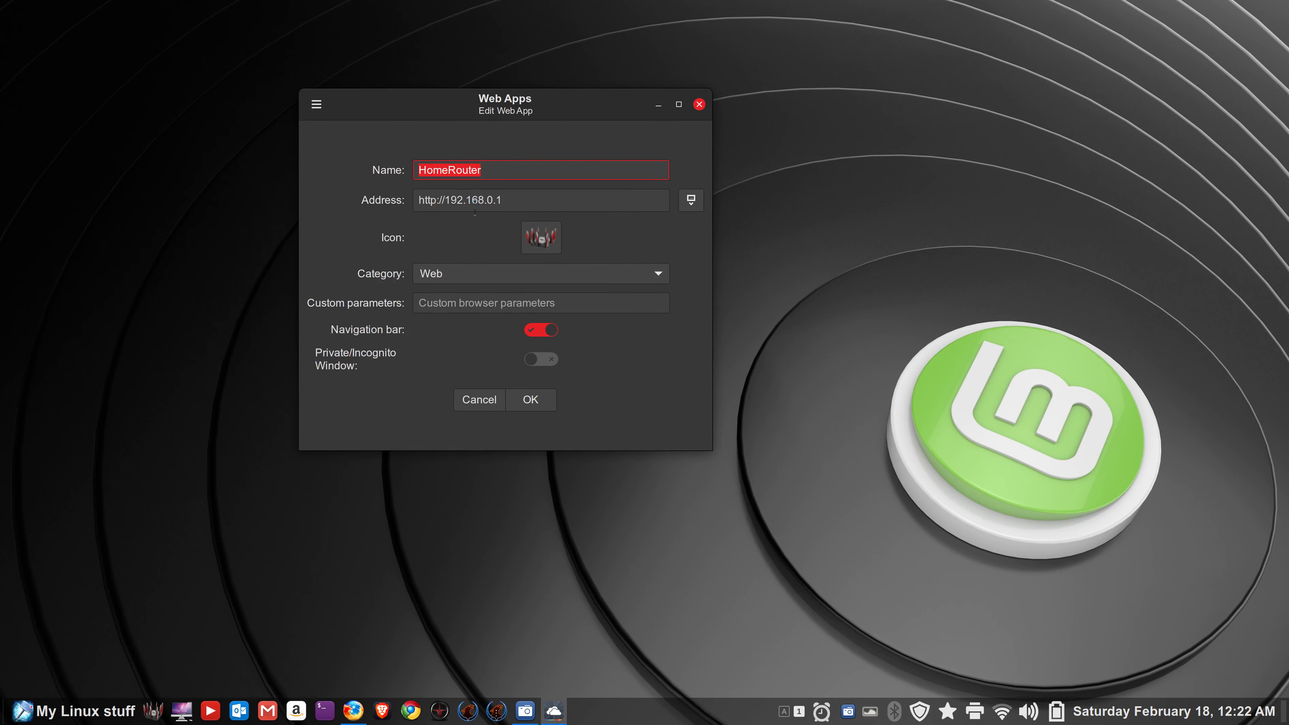
- Check the current network connections in Network Settings from the tray, then close it
left_click(1003, 711)
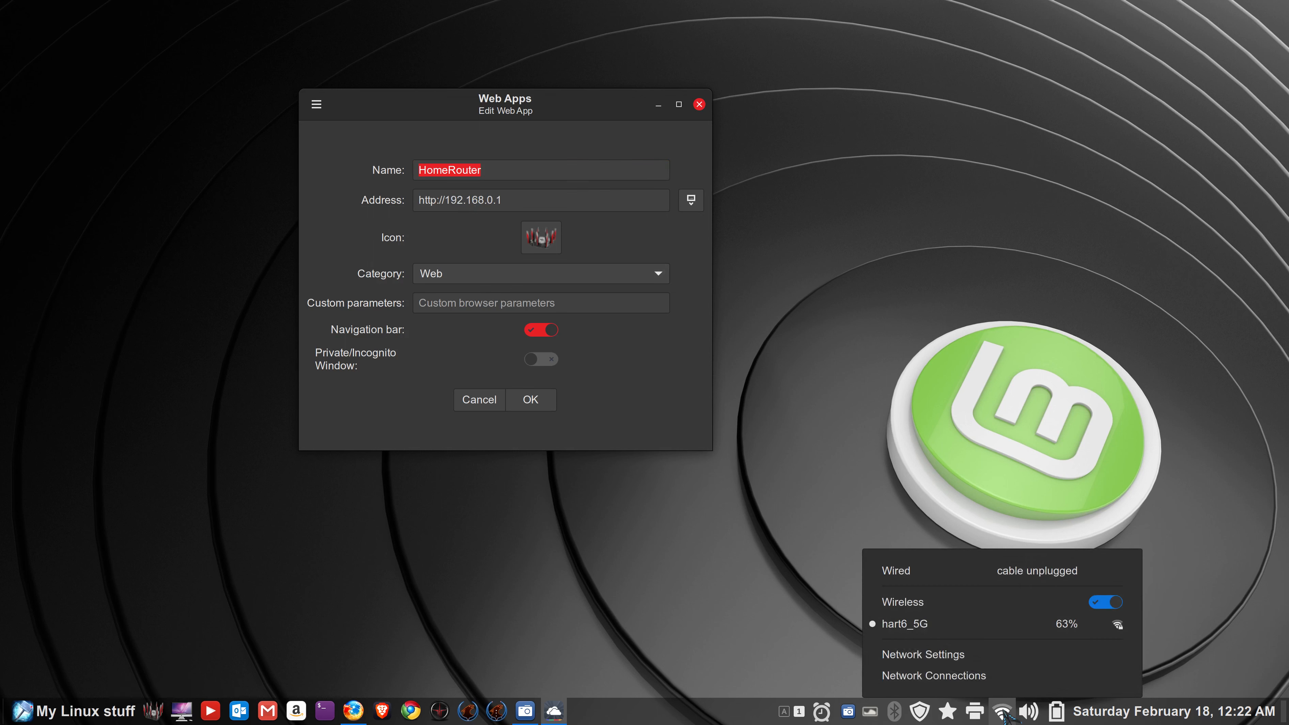
left_click(990, 655)
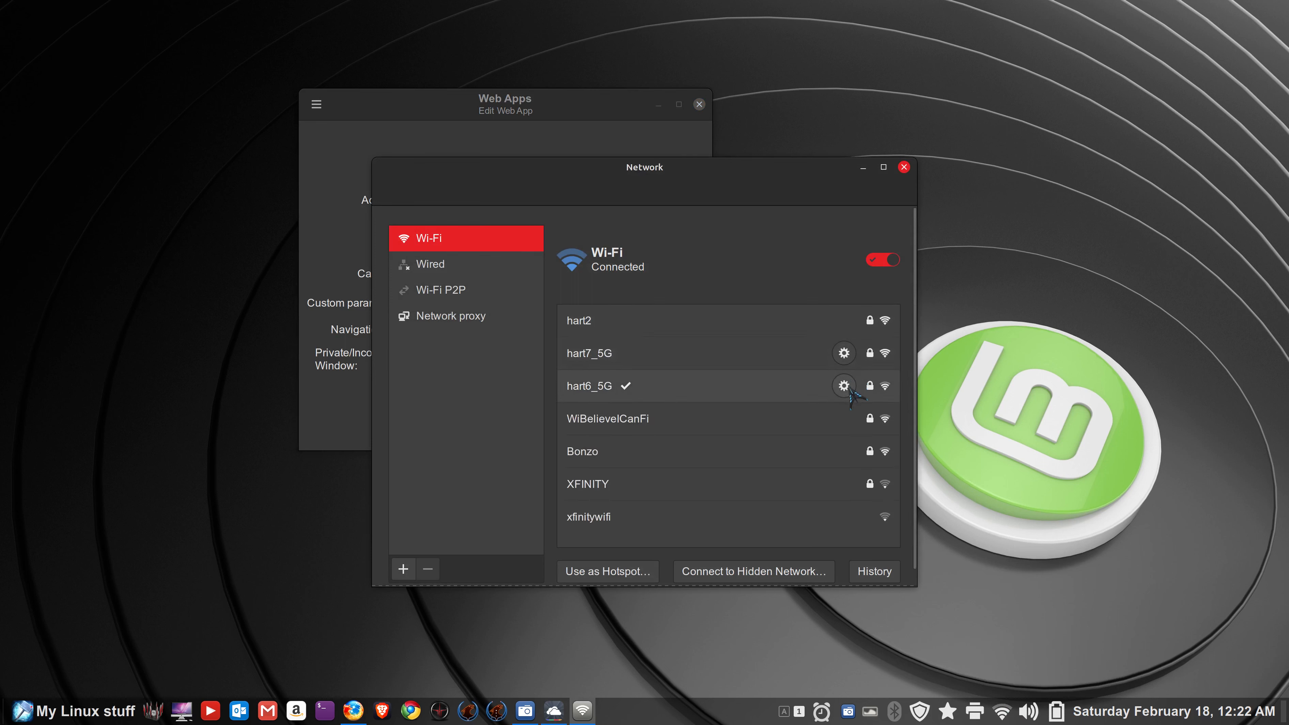
left_click(904, 167)
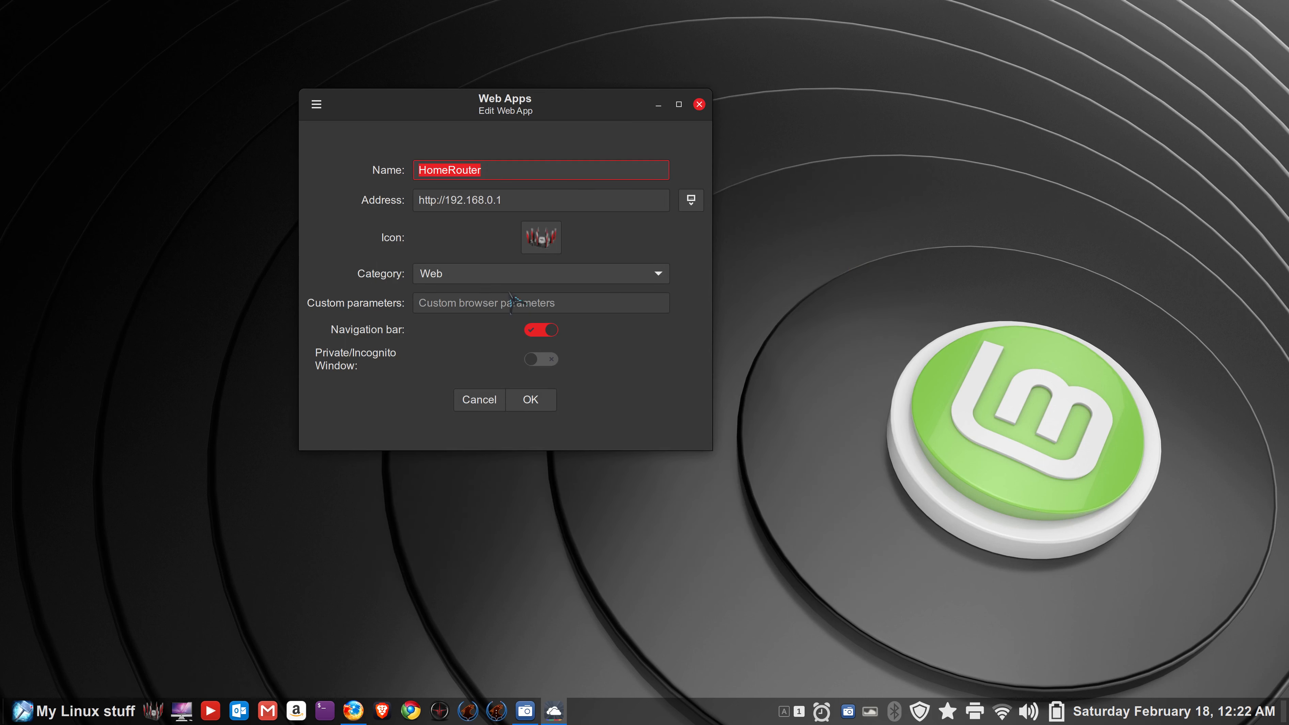
left_click_drag(445, 200, 503, 201)
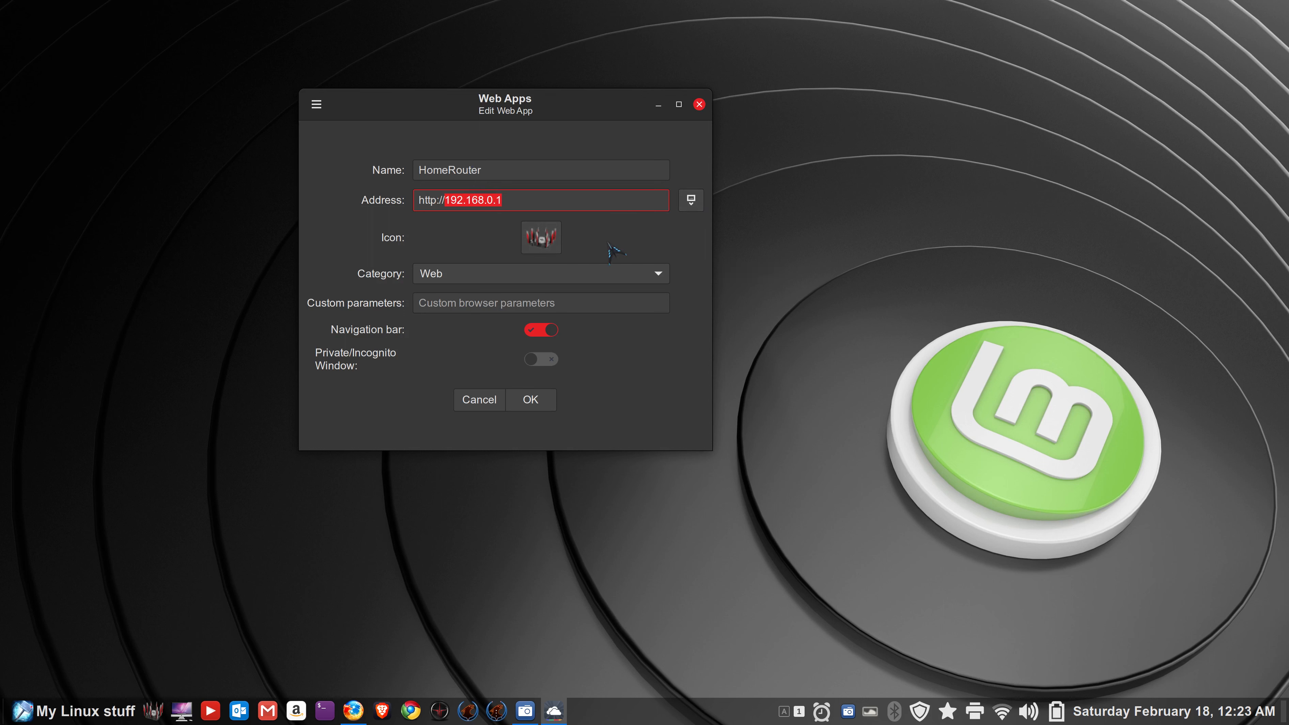
left_click(541, 237)
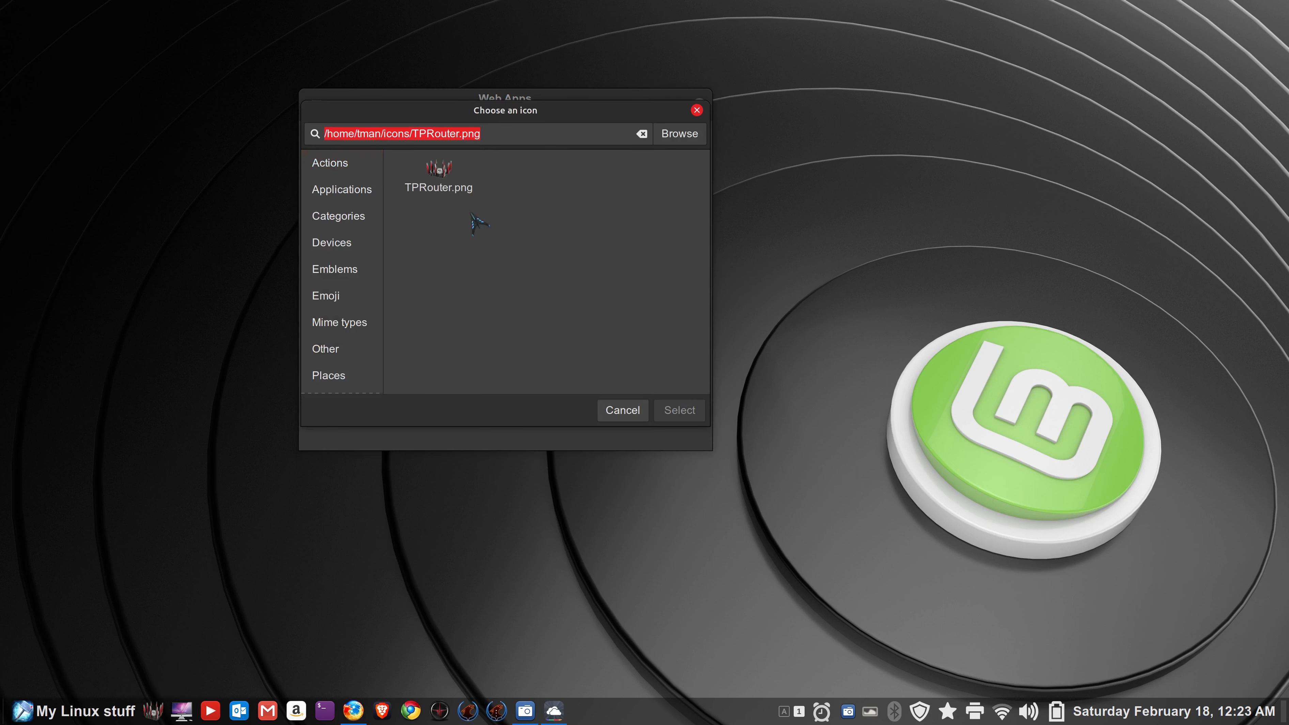
left_click(341, 219)
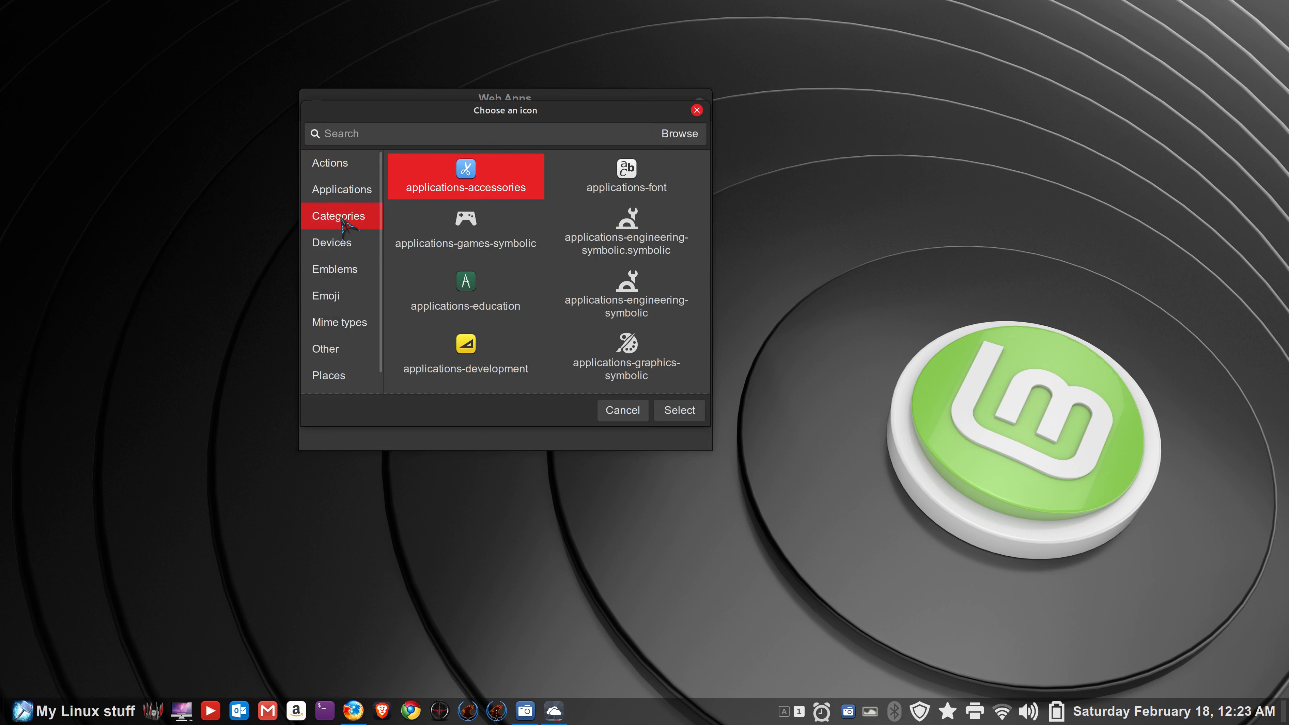
left_click(361, 133)
type("rout")
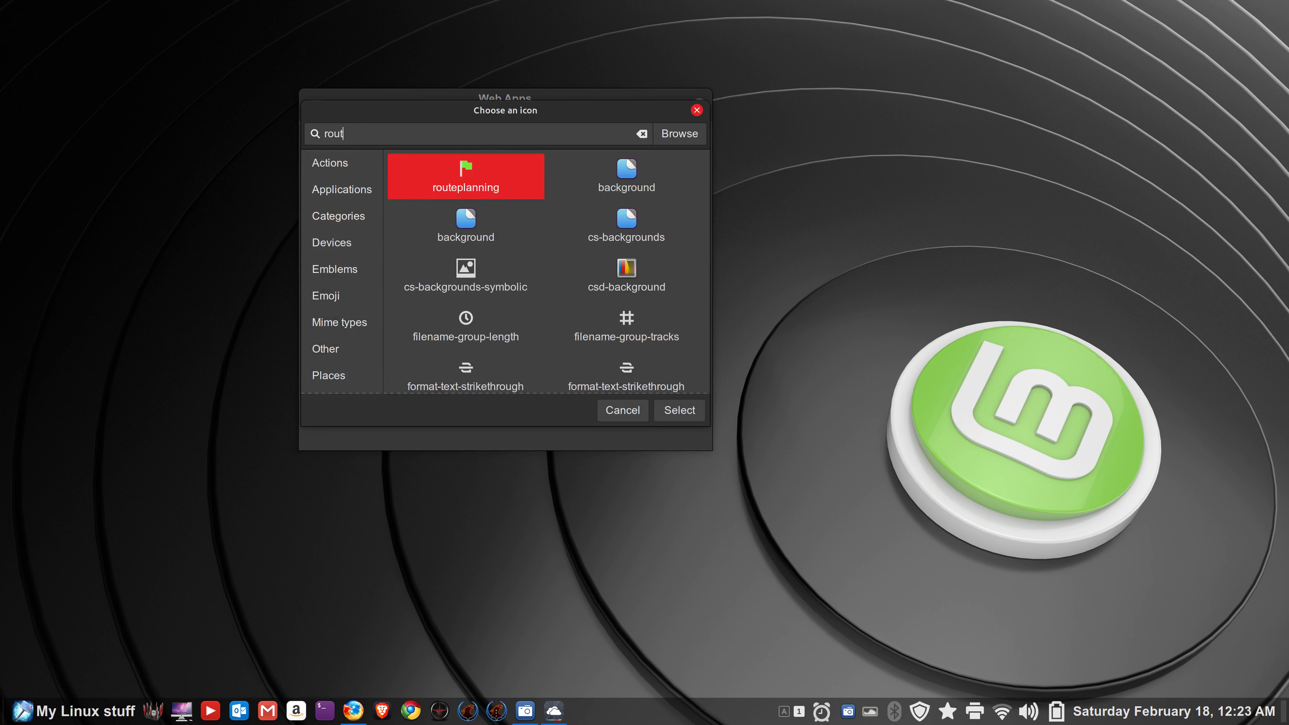
type("er")
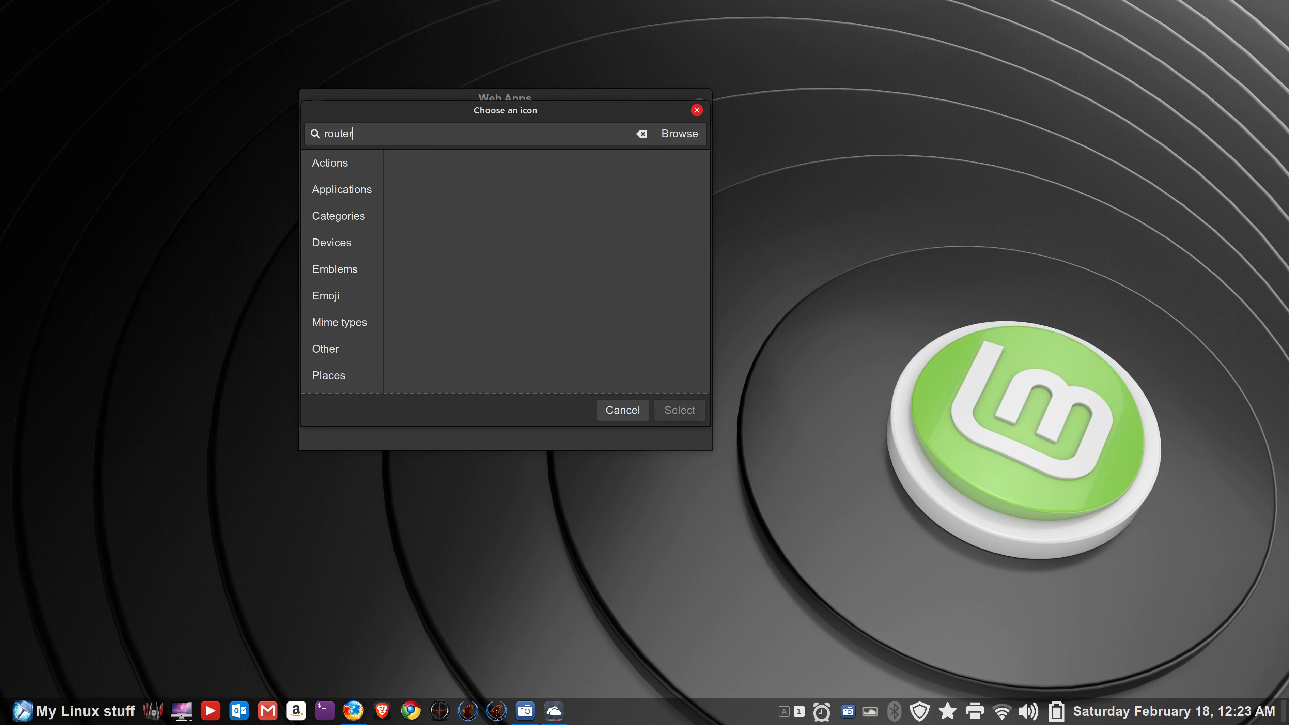
key("BackSpace")
key("BackSpace")
key("BackSpace")
key("BackSpace")
key("BackSpace")
key("BackSpace")
type("web")
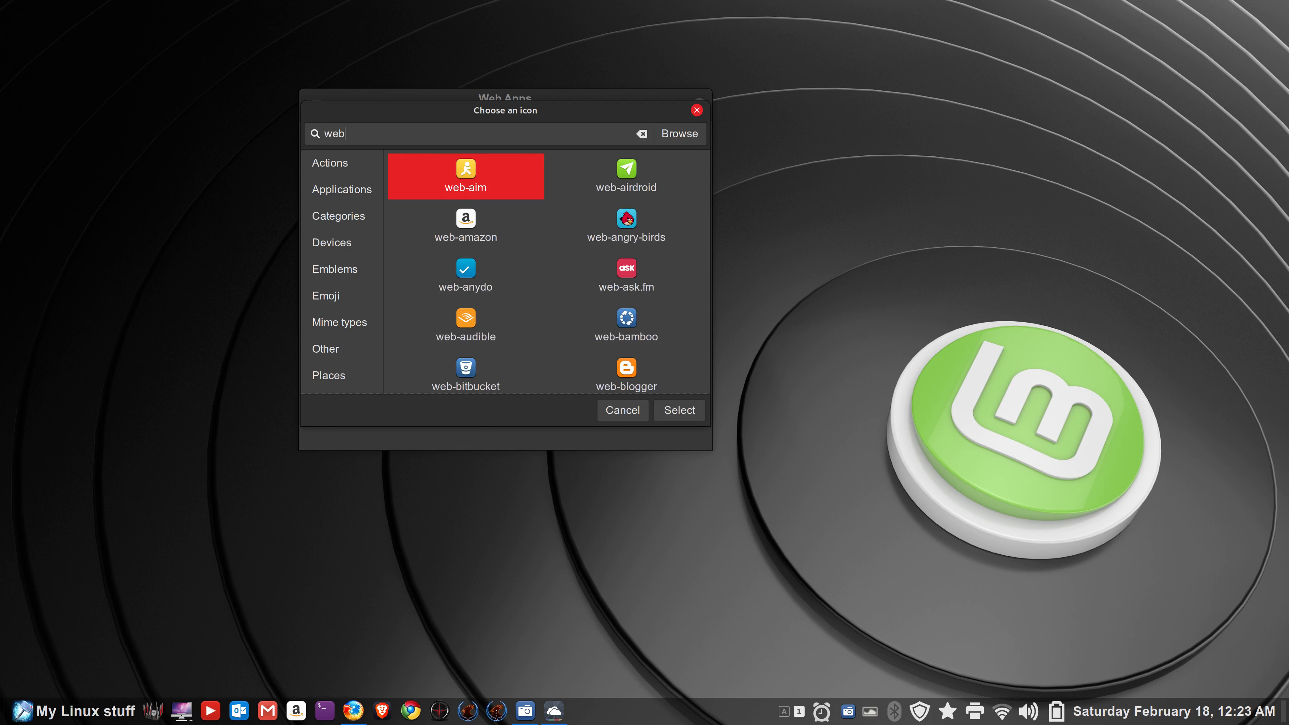
scroll(492, 224, "down", 5)
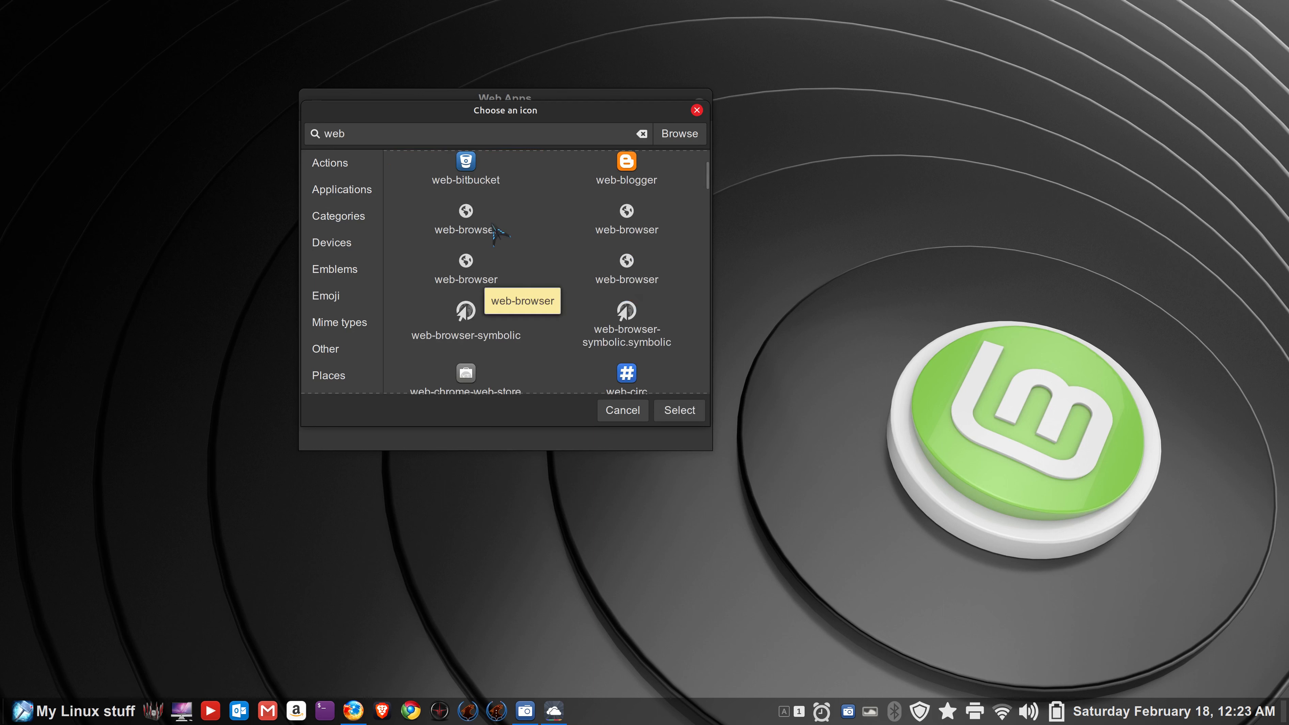
scroll(499, 235, "down", 13)
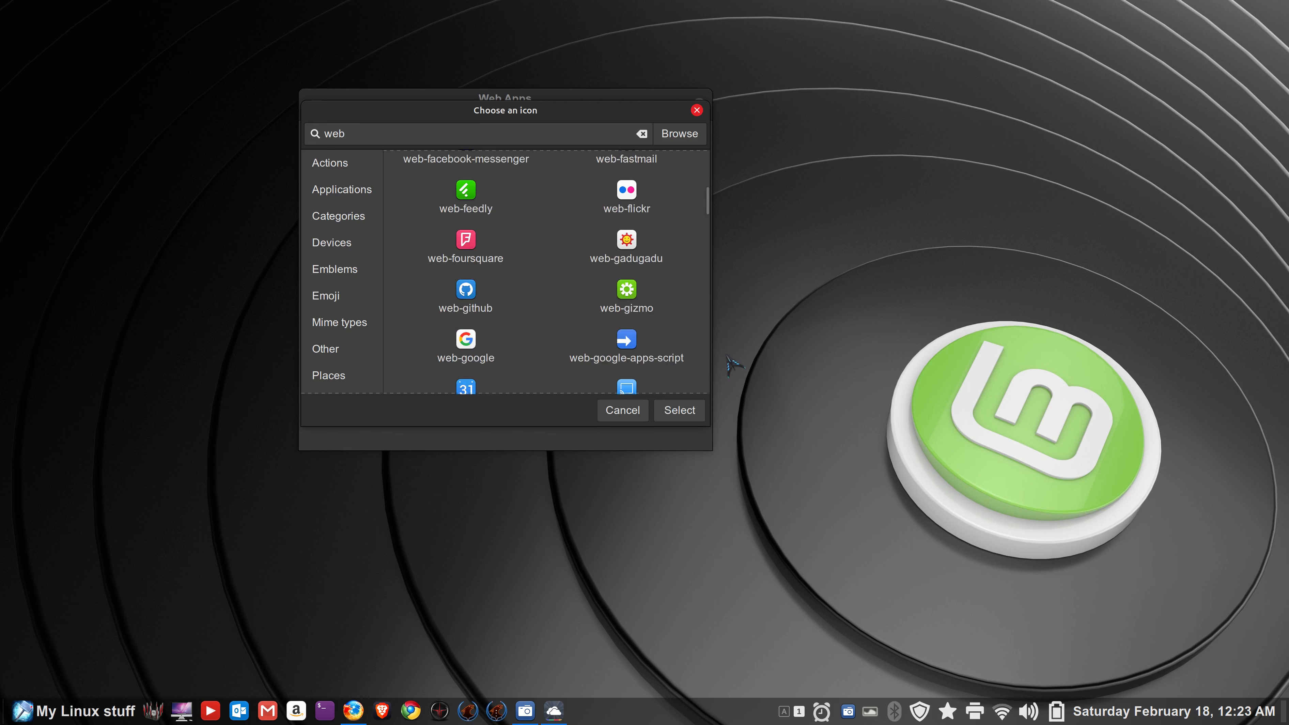
left_click(686, 414)
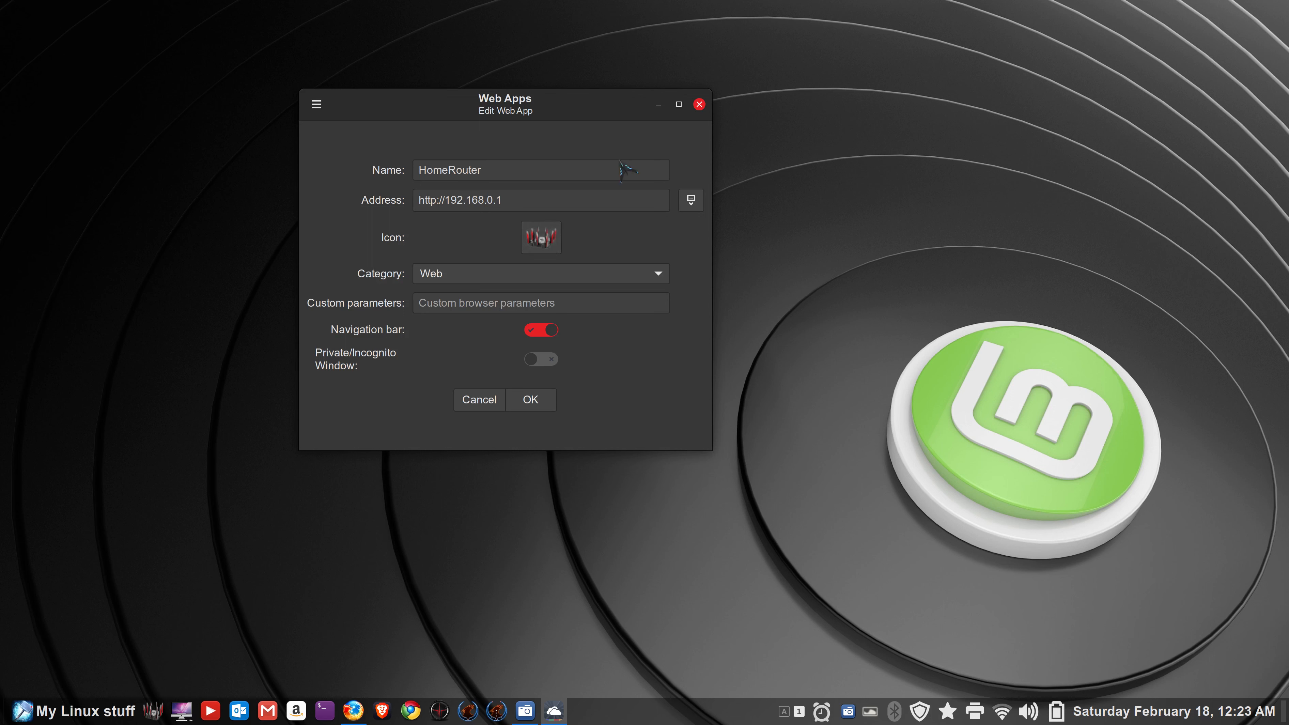
left_click(540, 248)
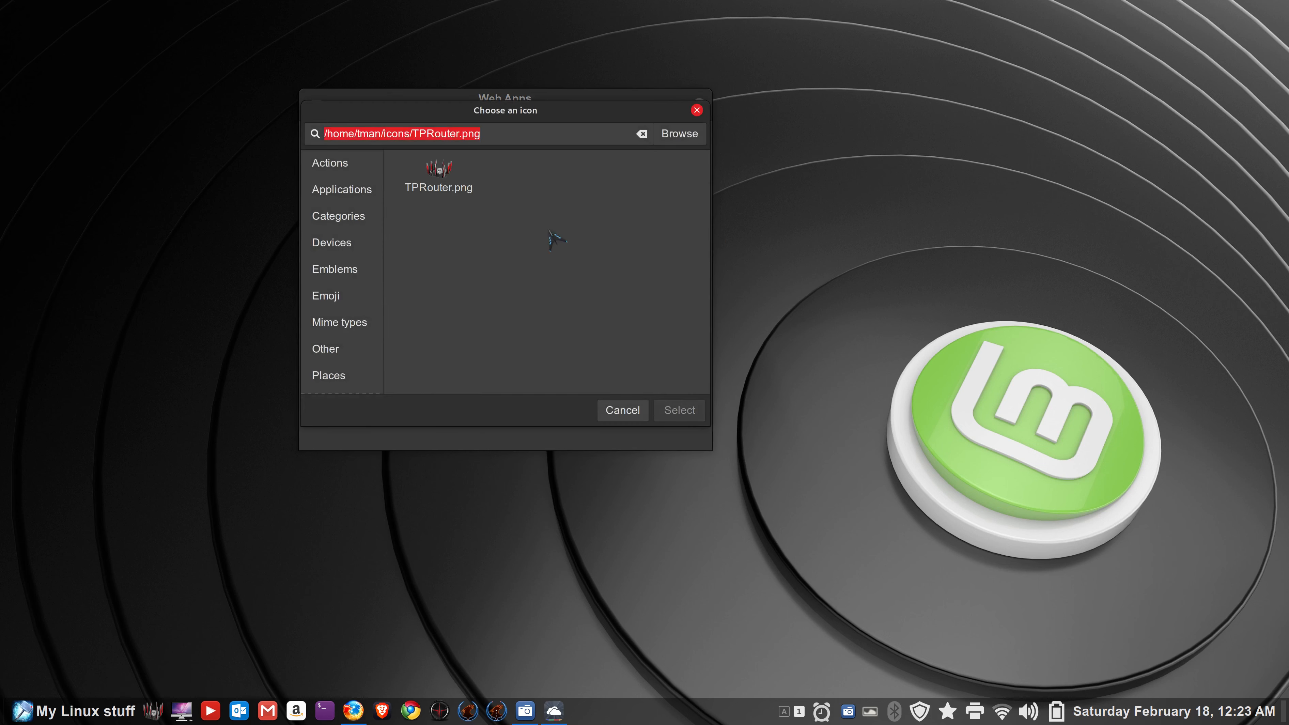
left_click(673, 141)
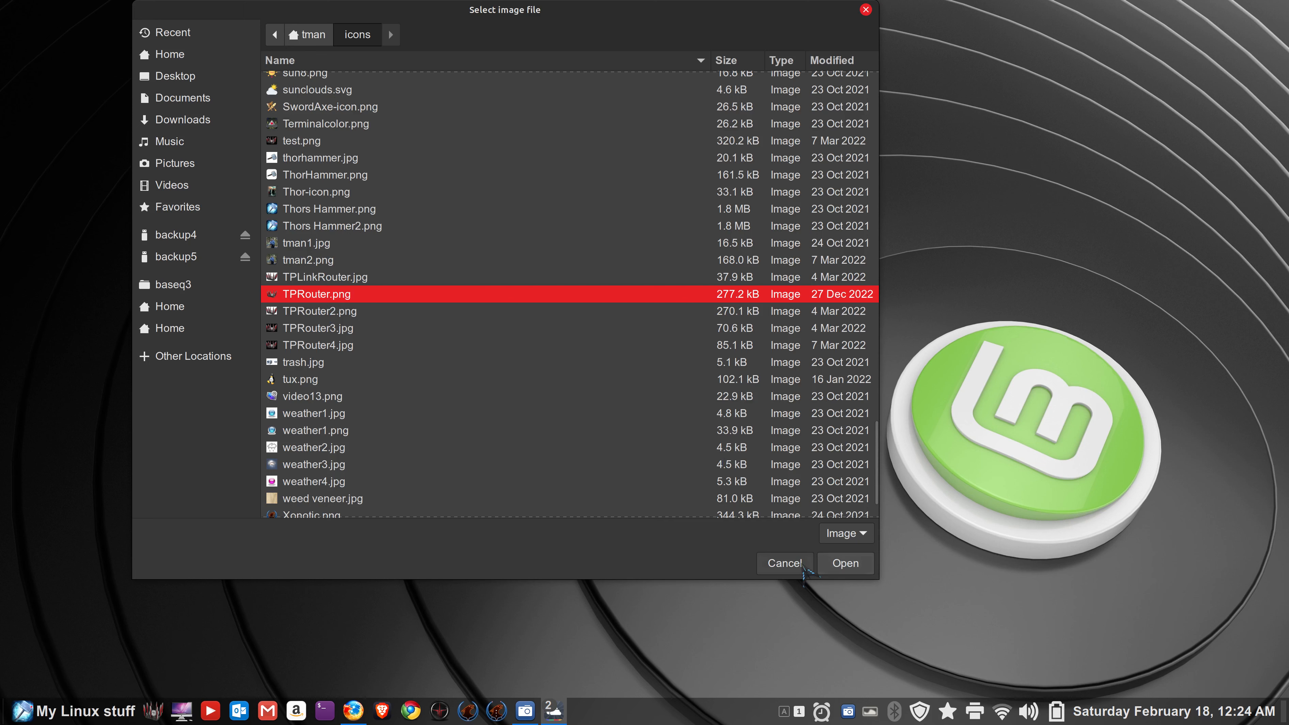
left_click(844, 565)
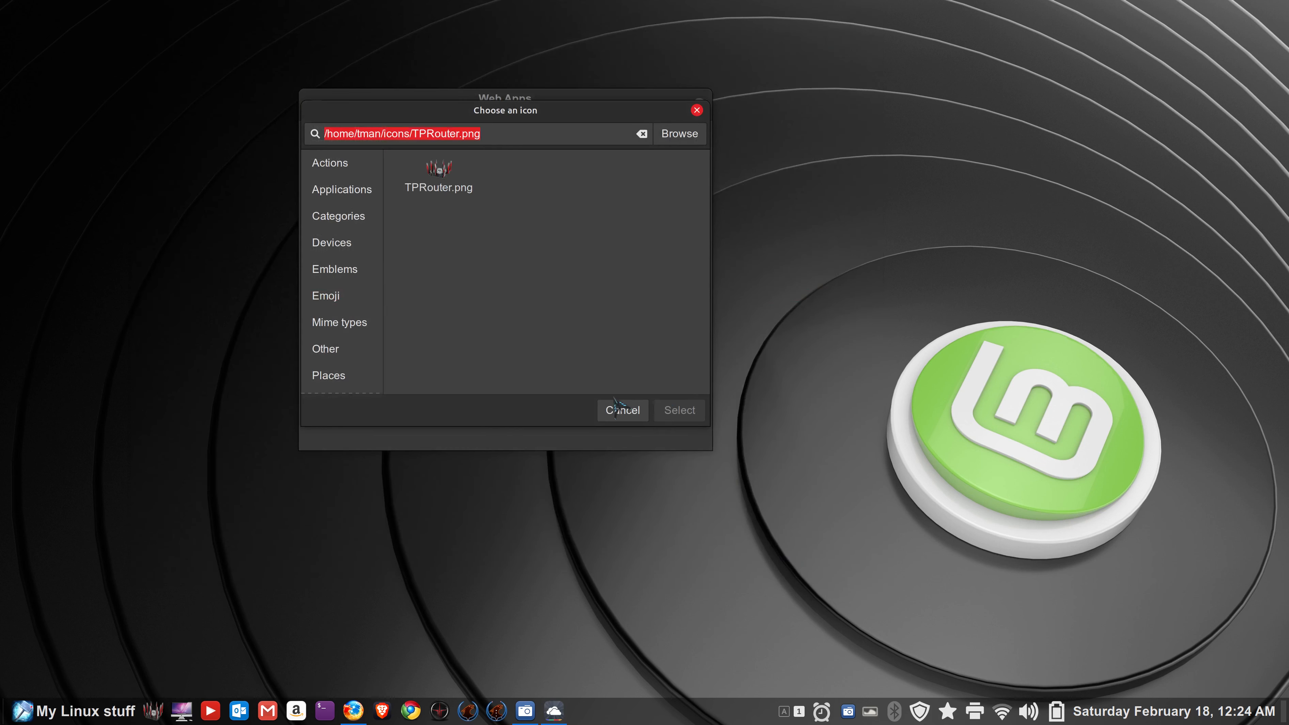
left_click(622, 409)
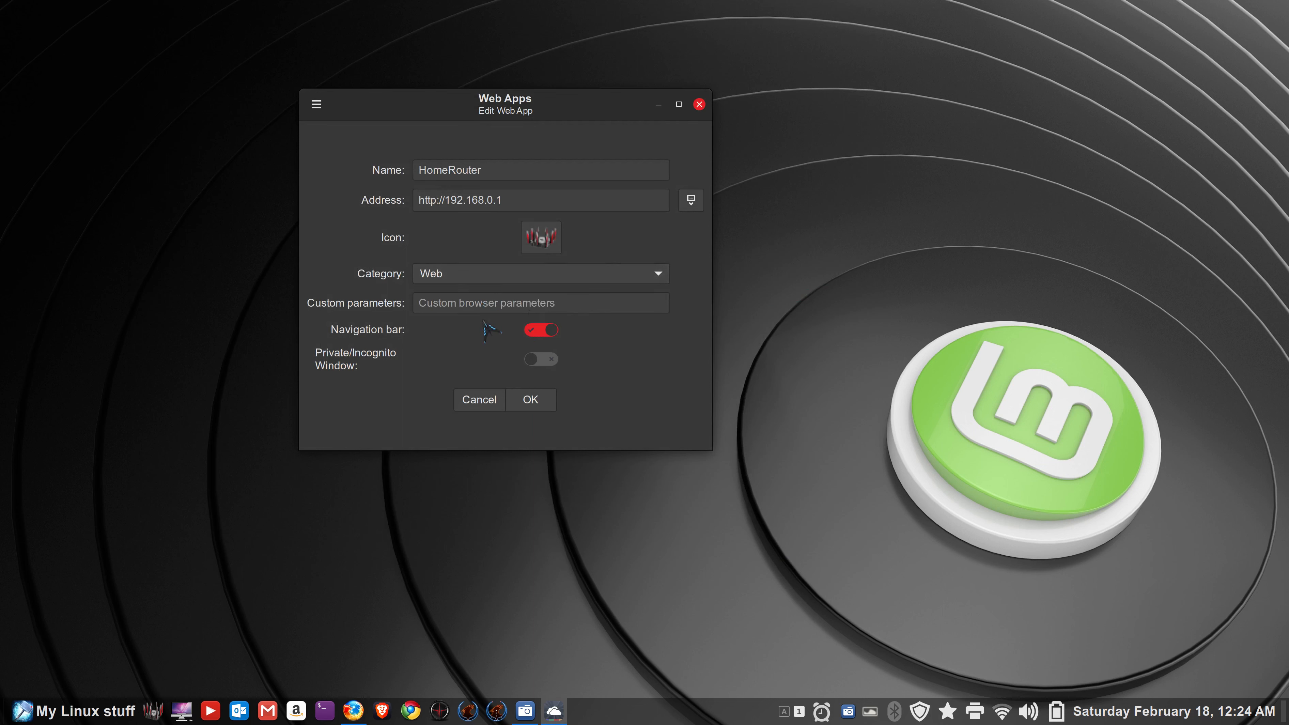
- Cancel the edit form and launch HomeRouter to reach the TP-Link router login page
left_click(488, 400)
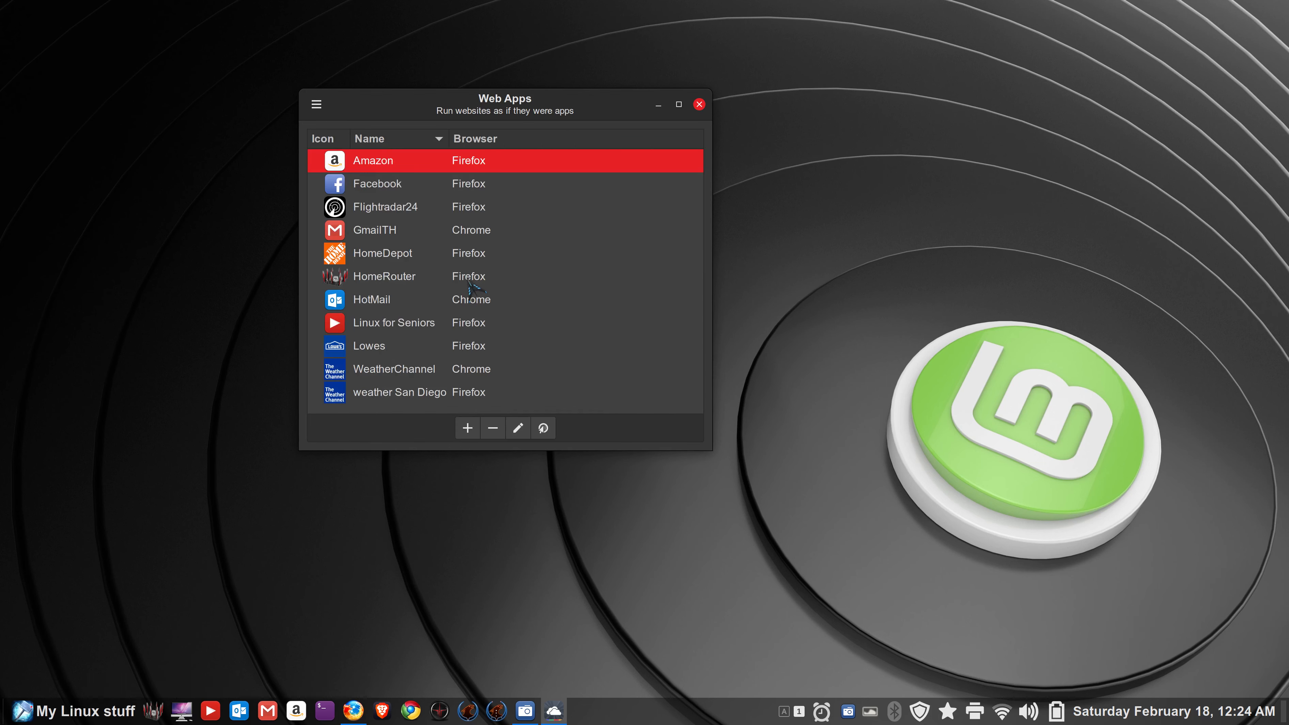
double_click(340, 278)
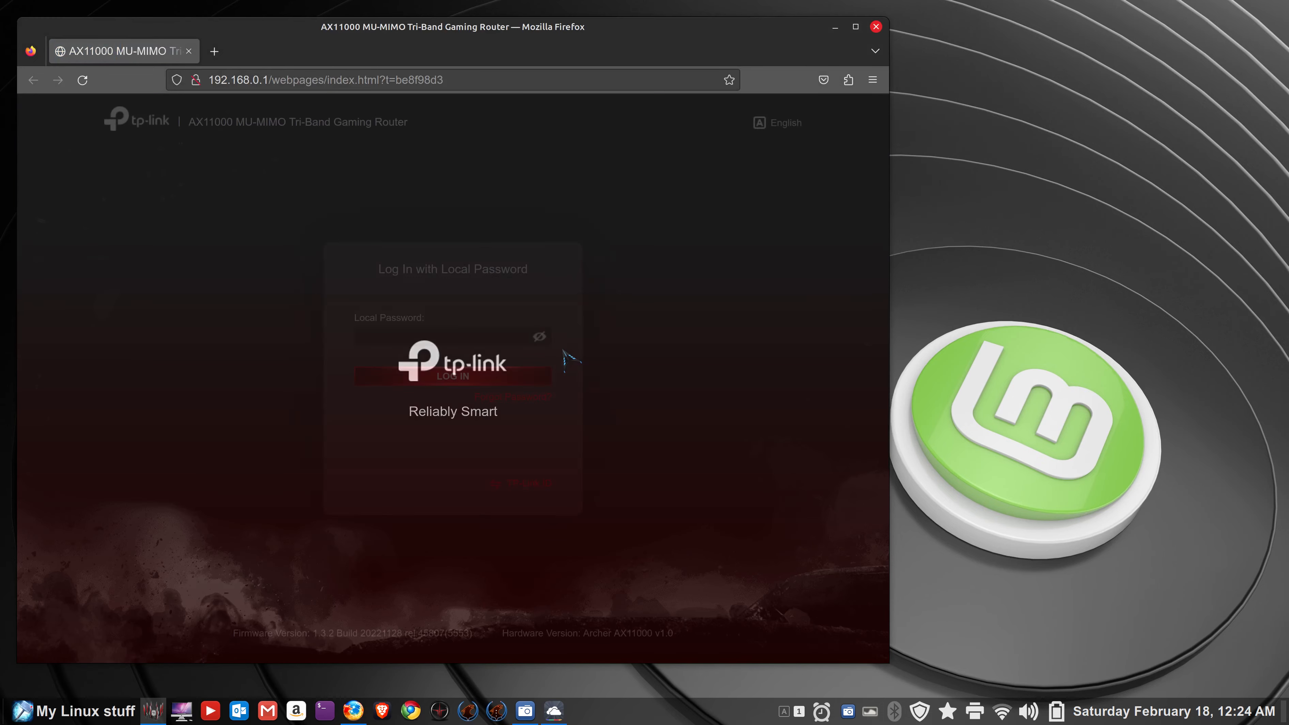
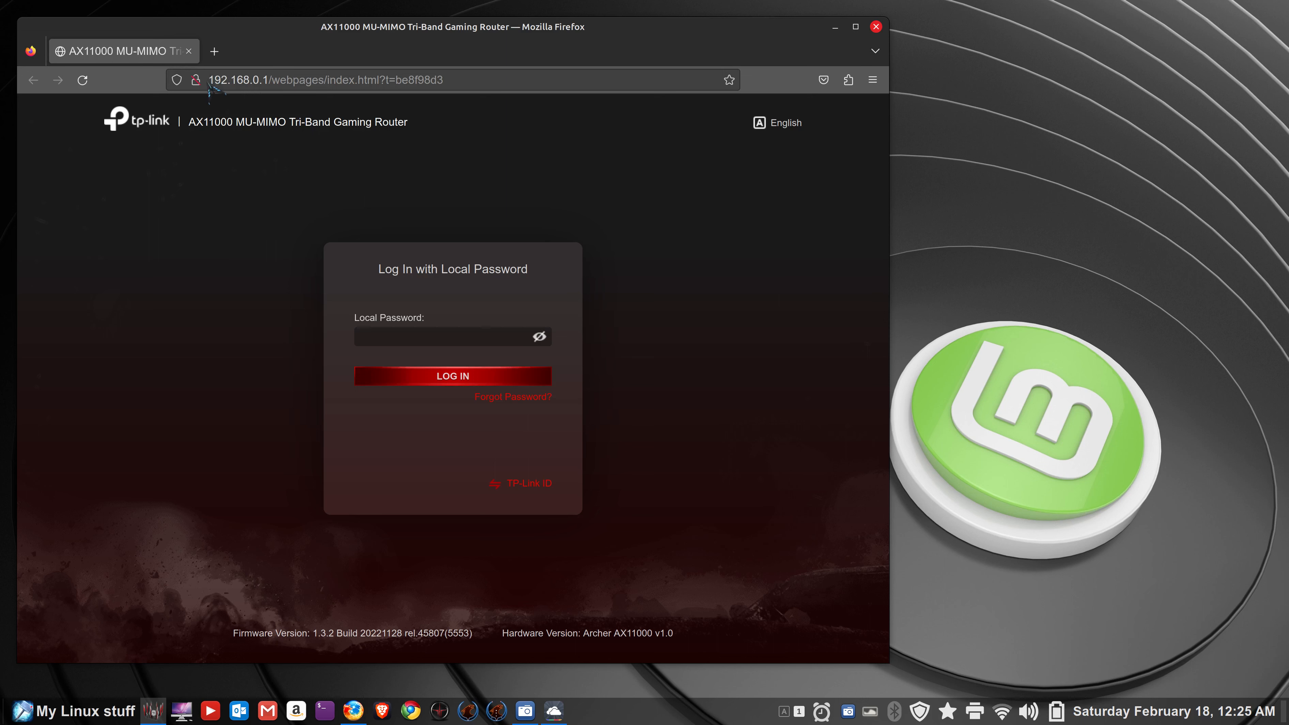
- Select the start of the router page address, then close the Firefox router login window
left_click_drag(209, 80, 275, 81)
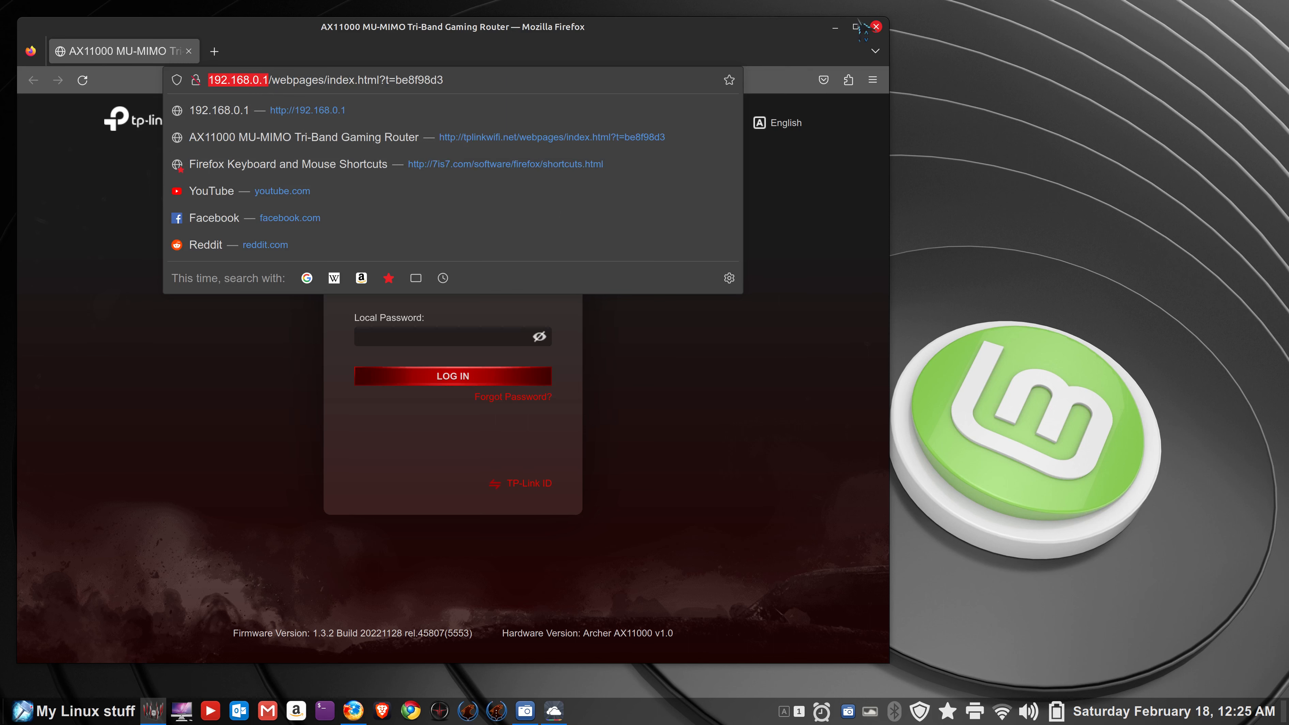
left_click(876, 26)
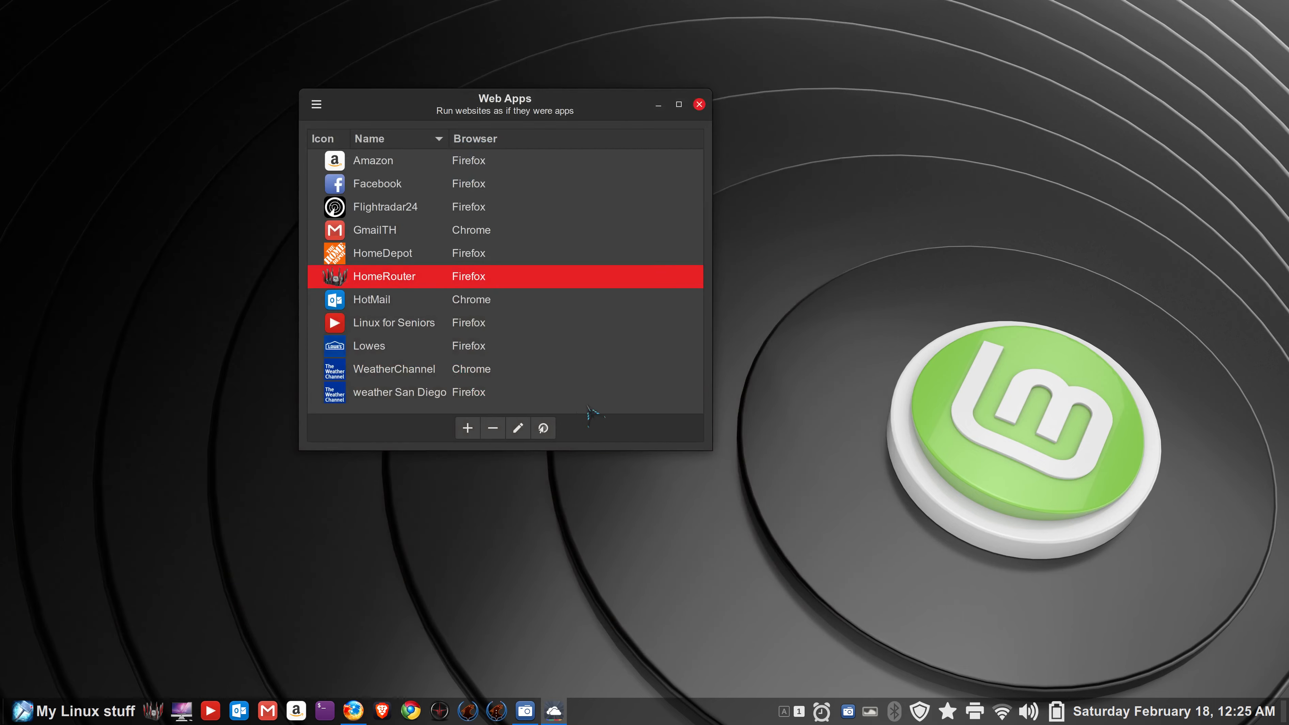
left_click(519, 431)
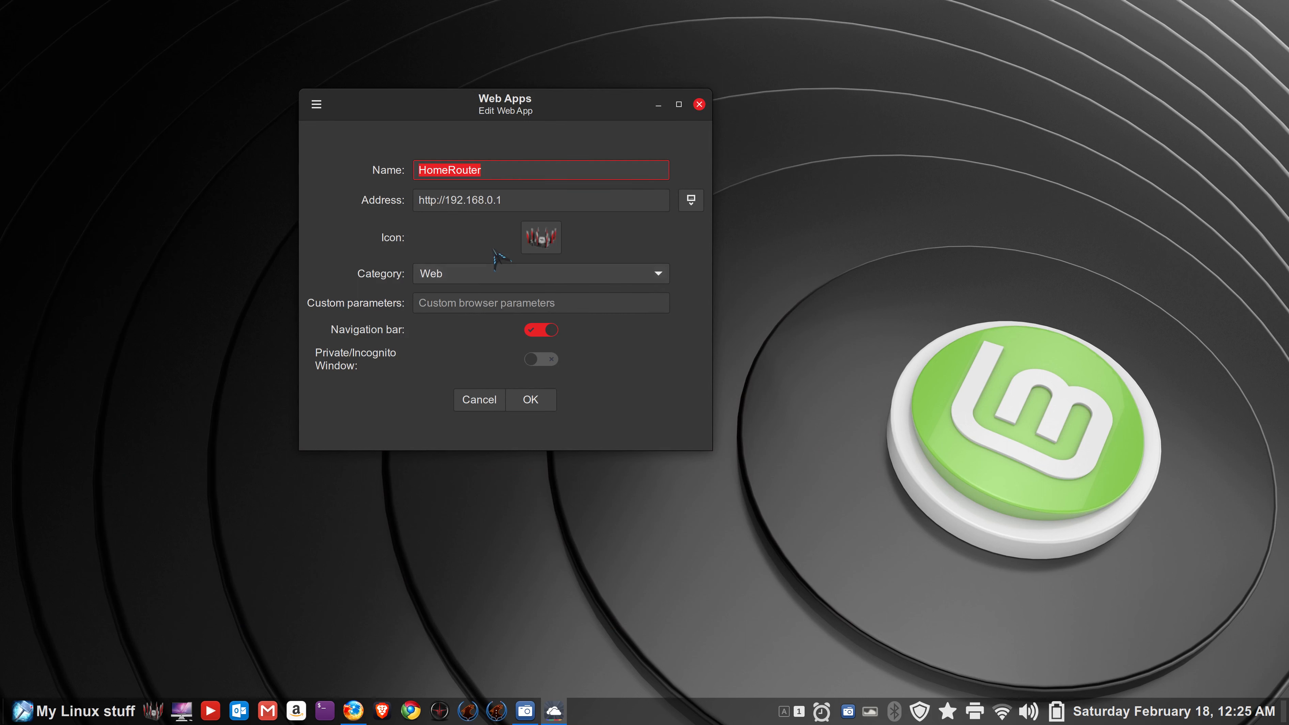
left_click(436, 201)
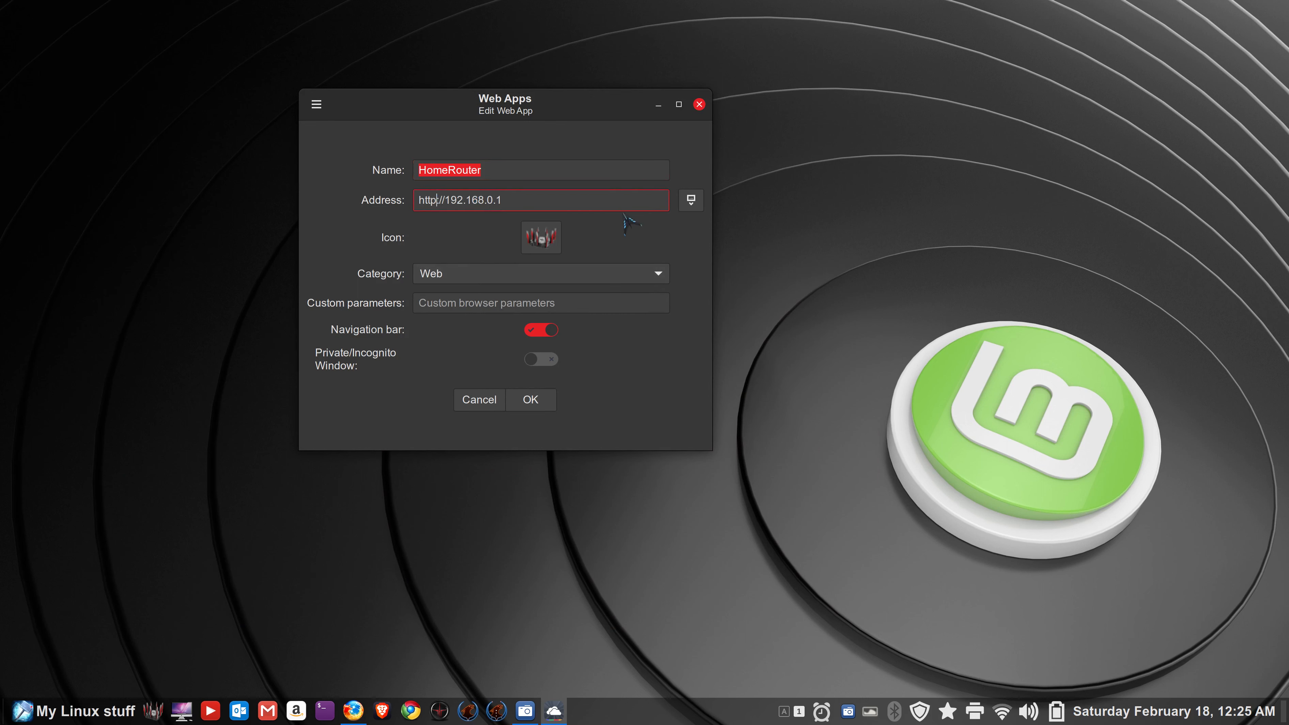
type("s")
left_click(538, 401)
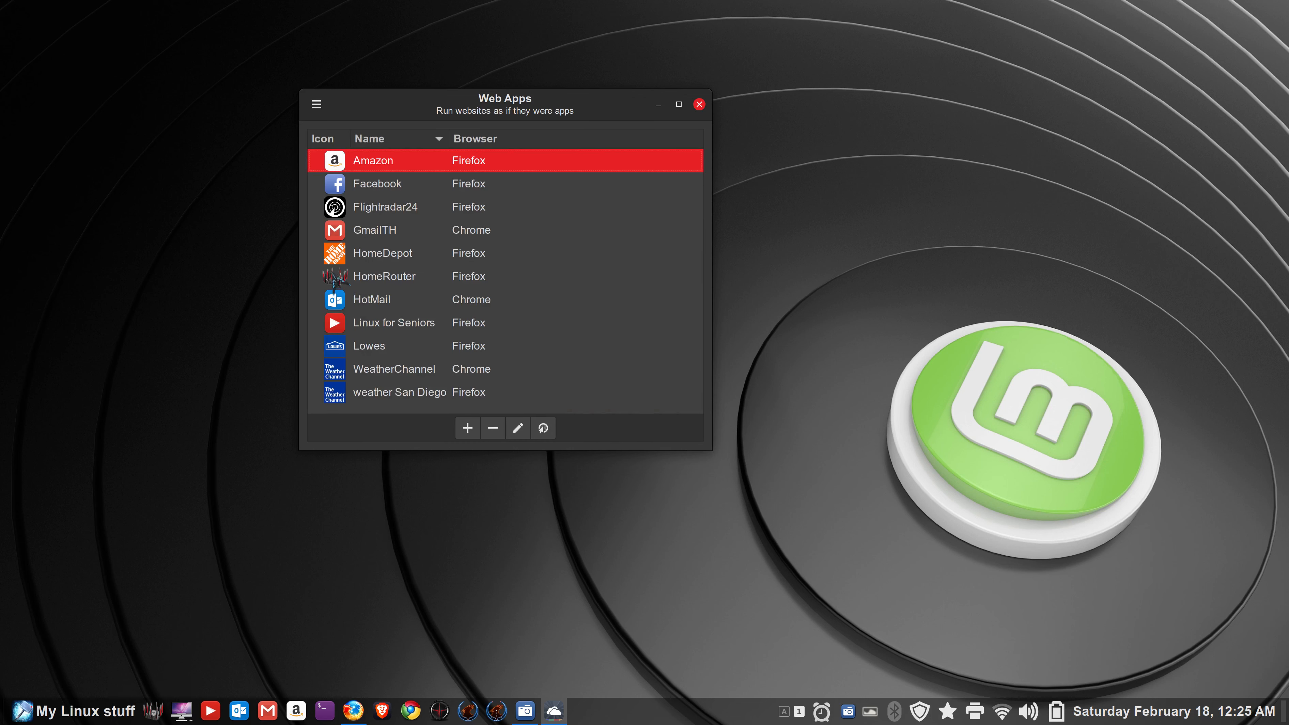
- Launch HomeRouter, read the security warning's Learn more article, close Firefox, and reopen HomeRouter's editor
double_click(339, 279)
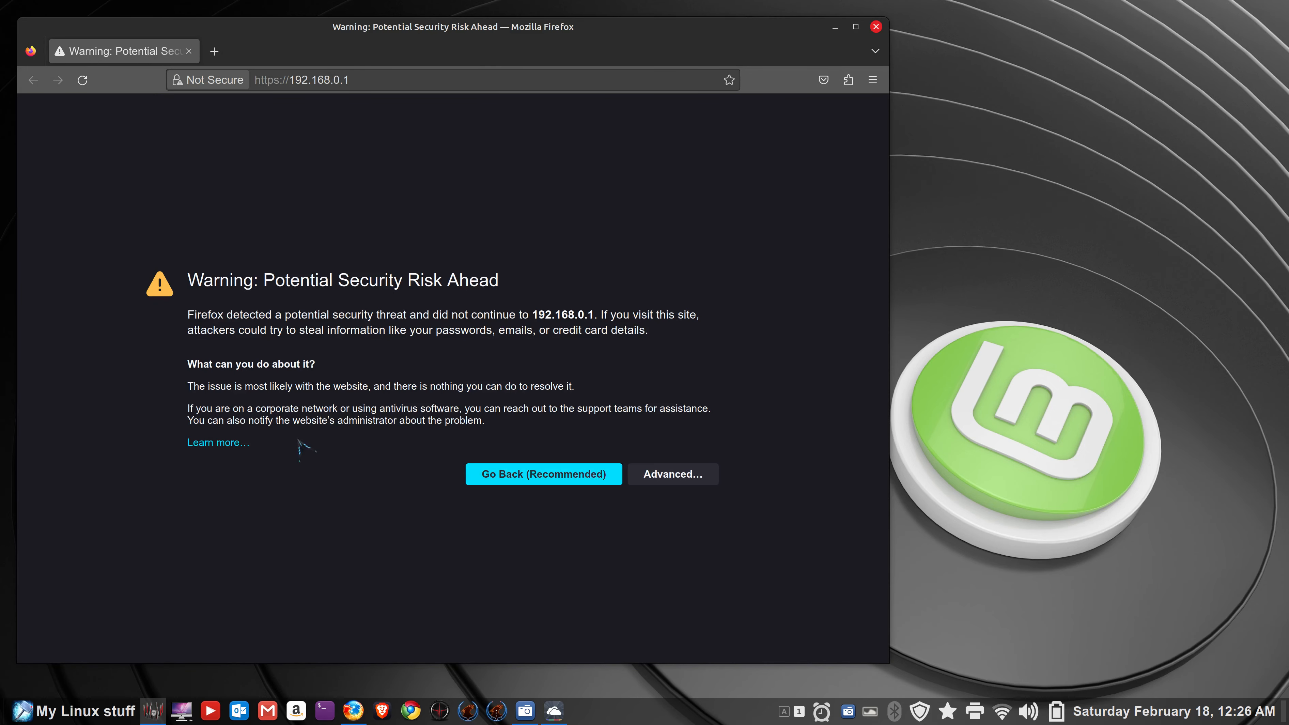
left_click(238, 444)
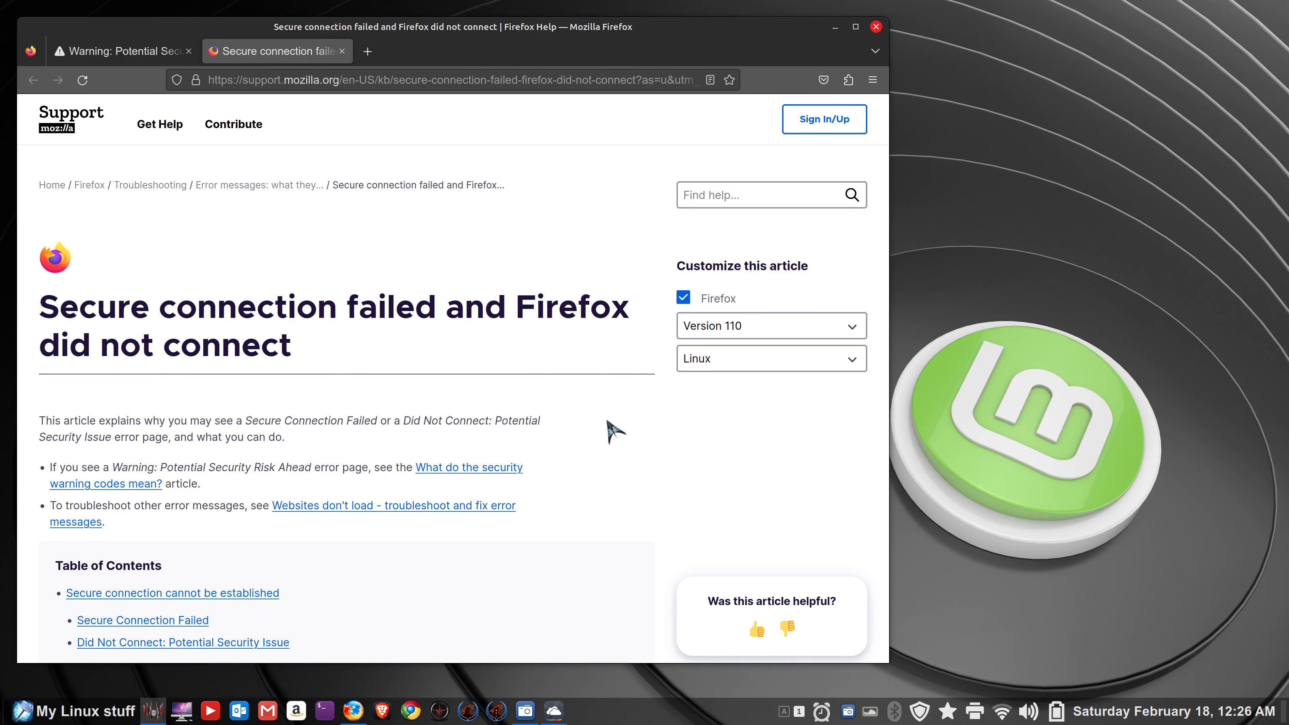
left_click(342, 51)
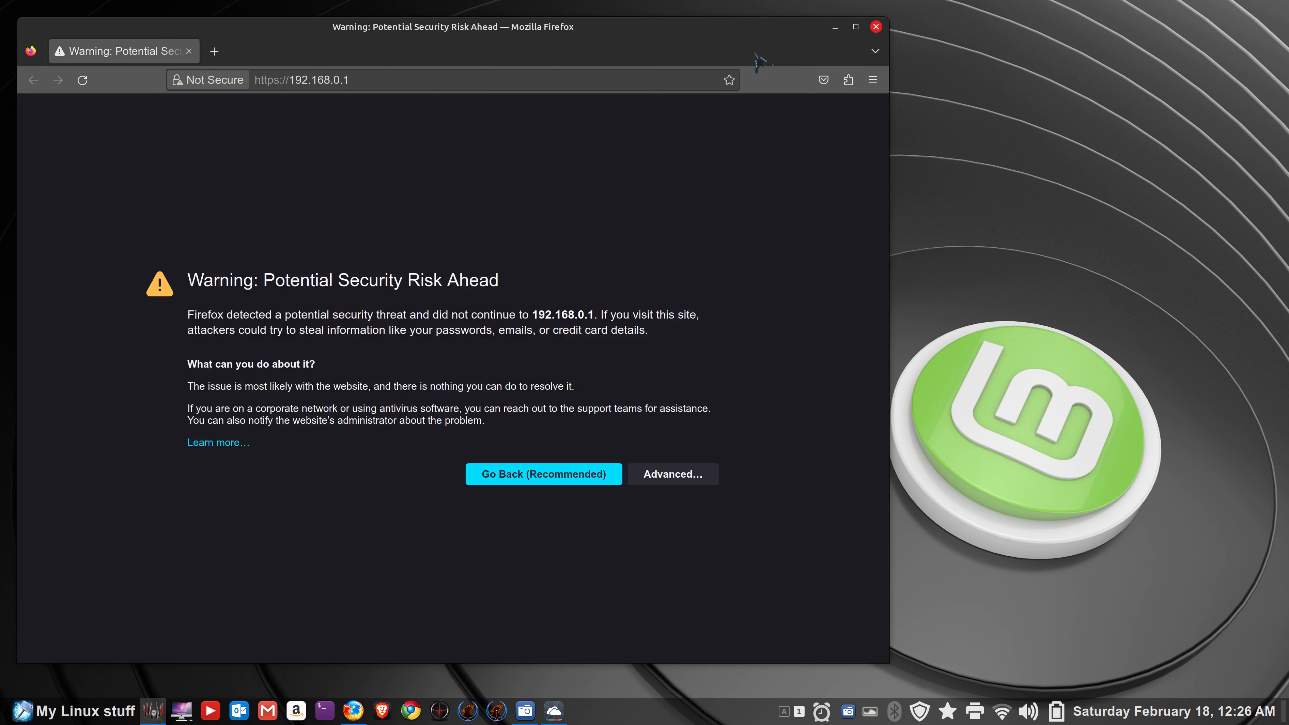
left_click(876, 26)
left_click(533, 425)
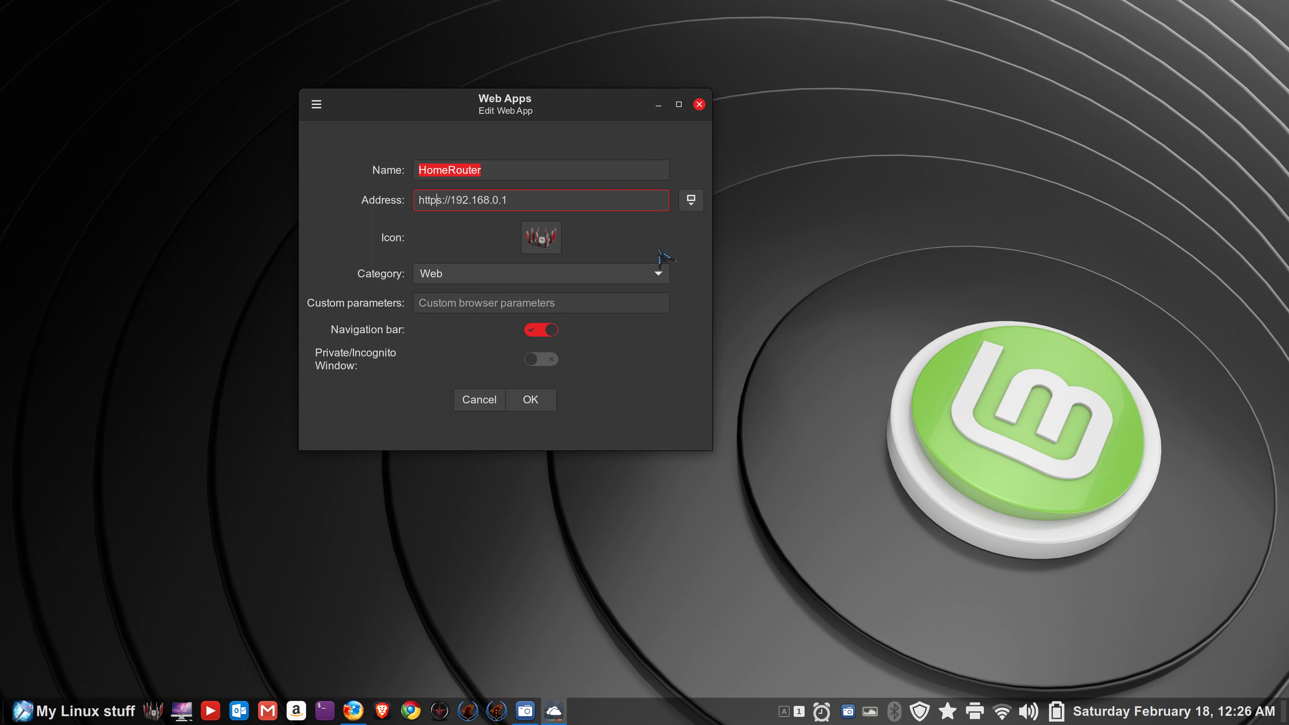
key("Delete")
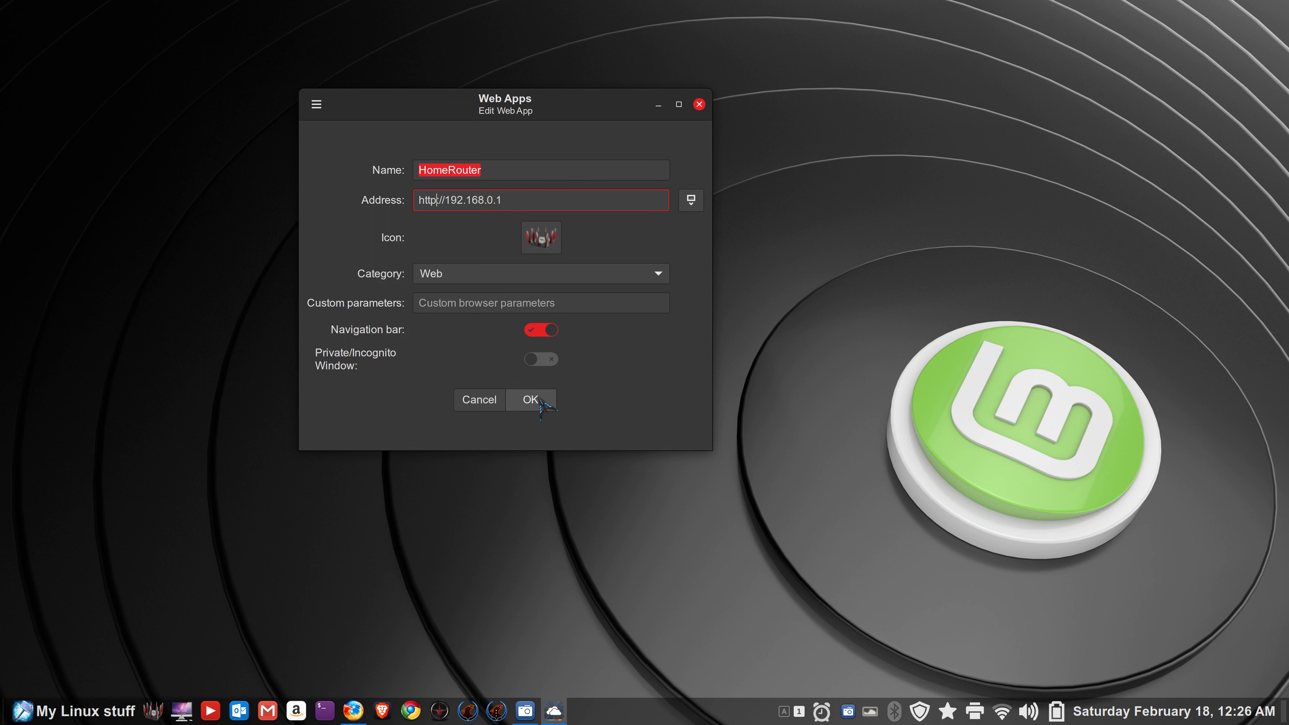
left_click(540, 400)
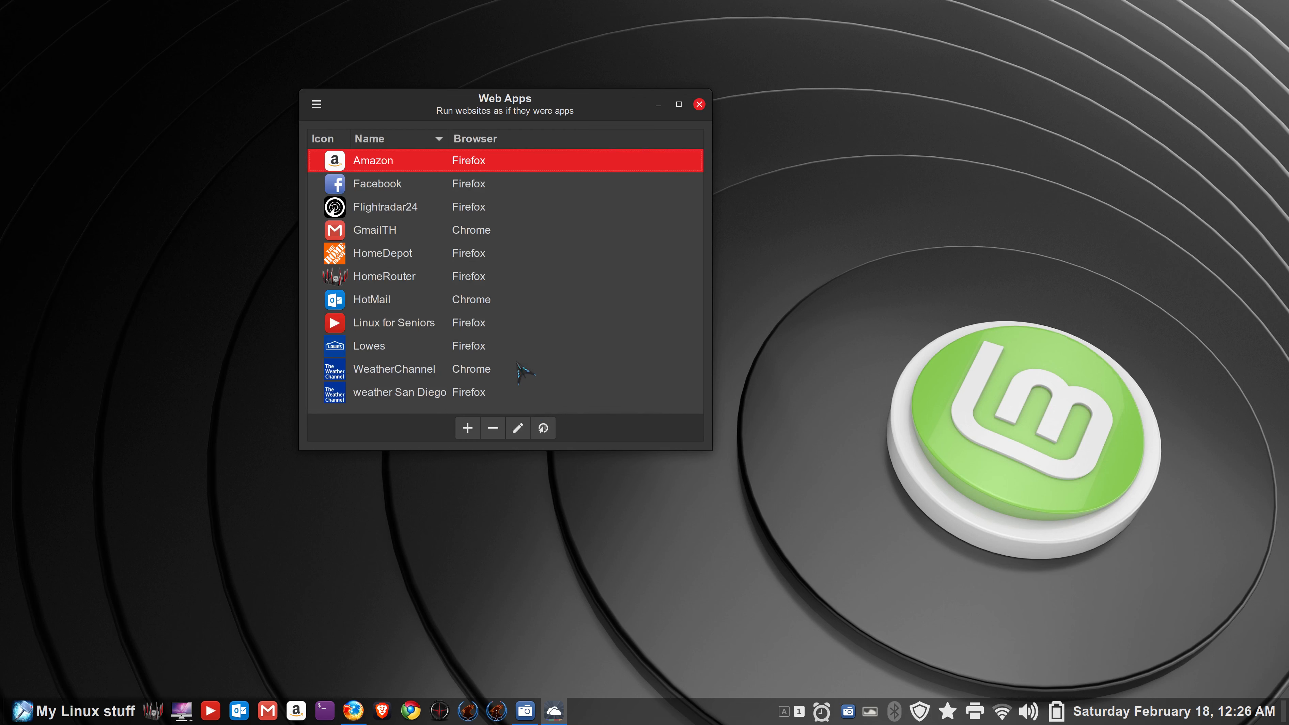
double_click(346, 283)
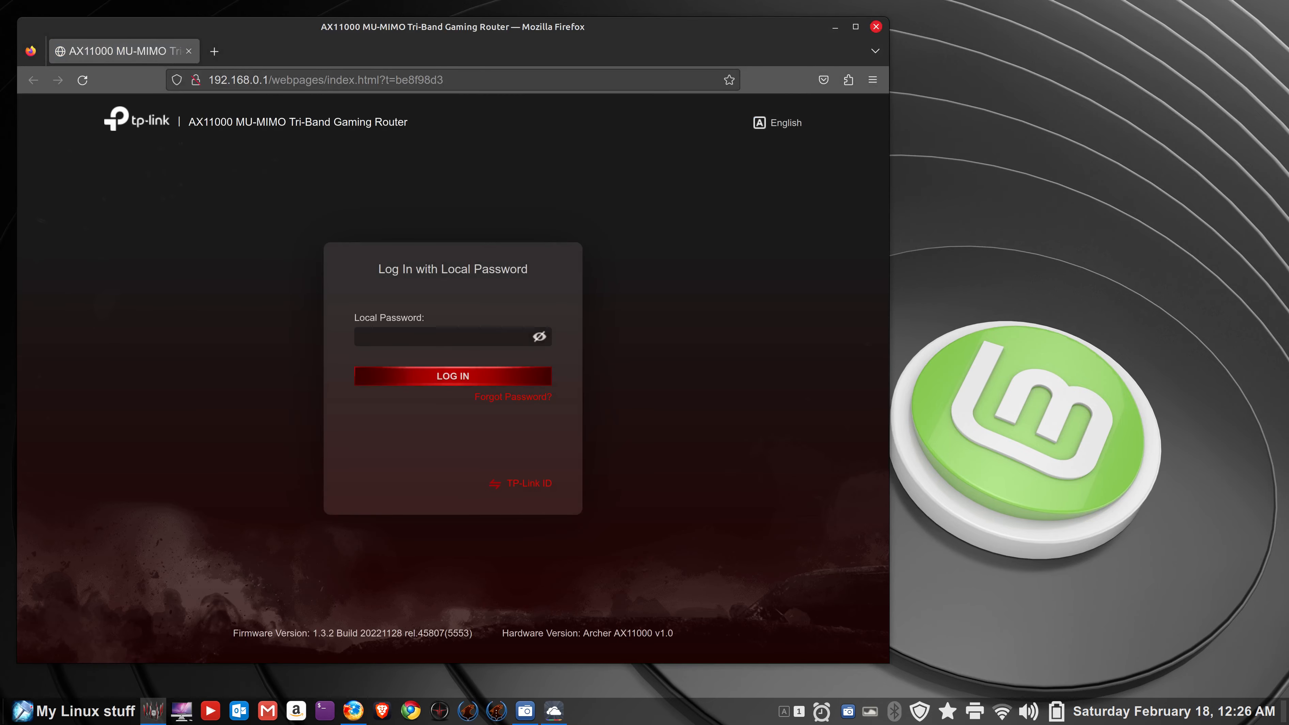
left_click(876, 27)
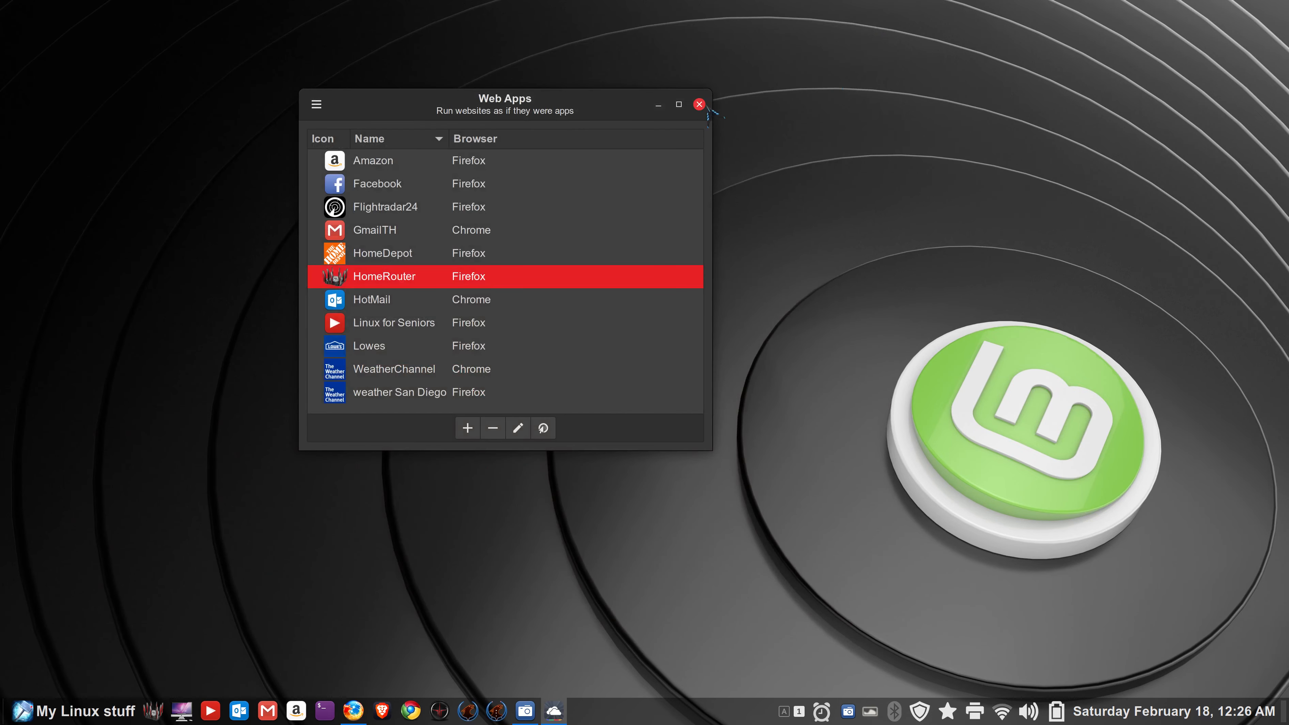
left_click(699, 104)
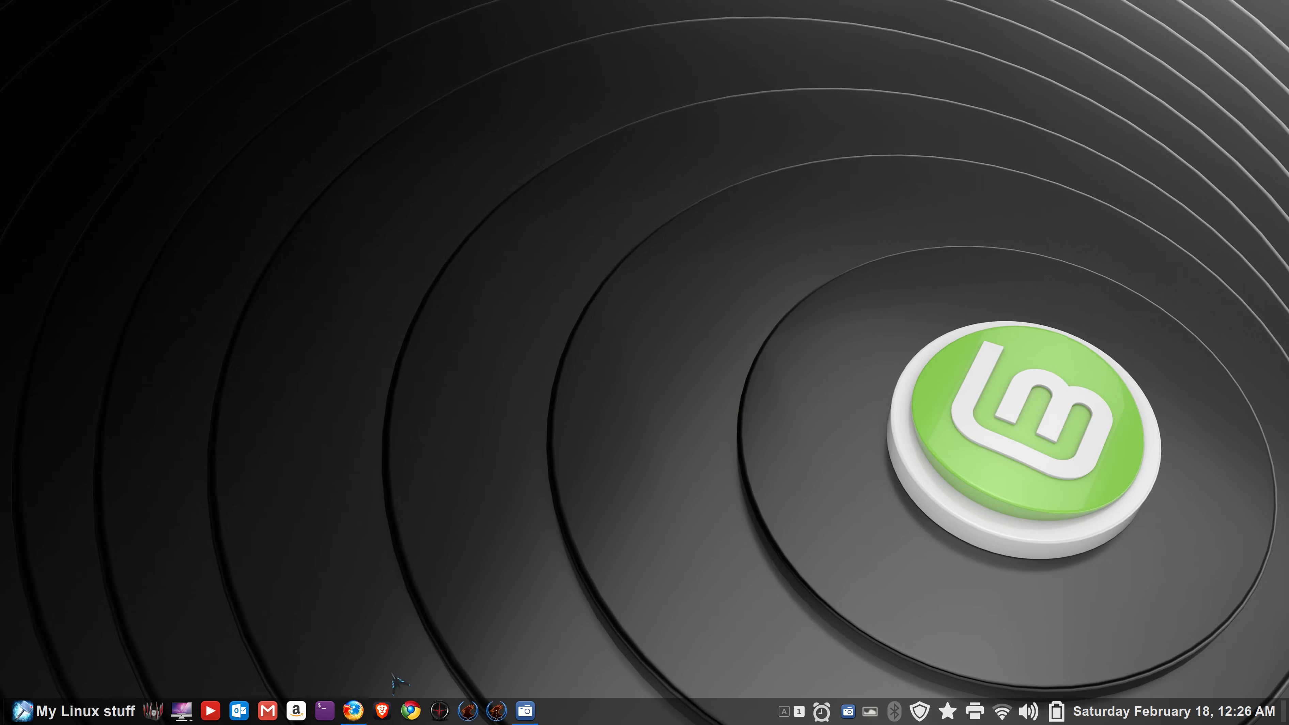
- Open DistroWatch in Firefox, copy its URL from the address bar, and minimize the browser
left_click(353, 710)
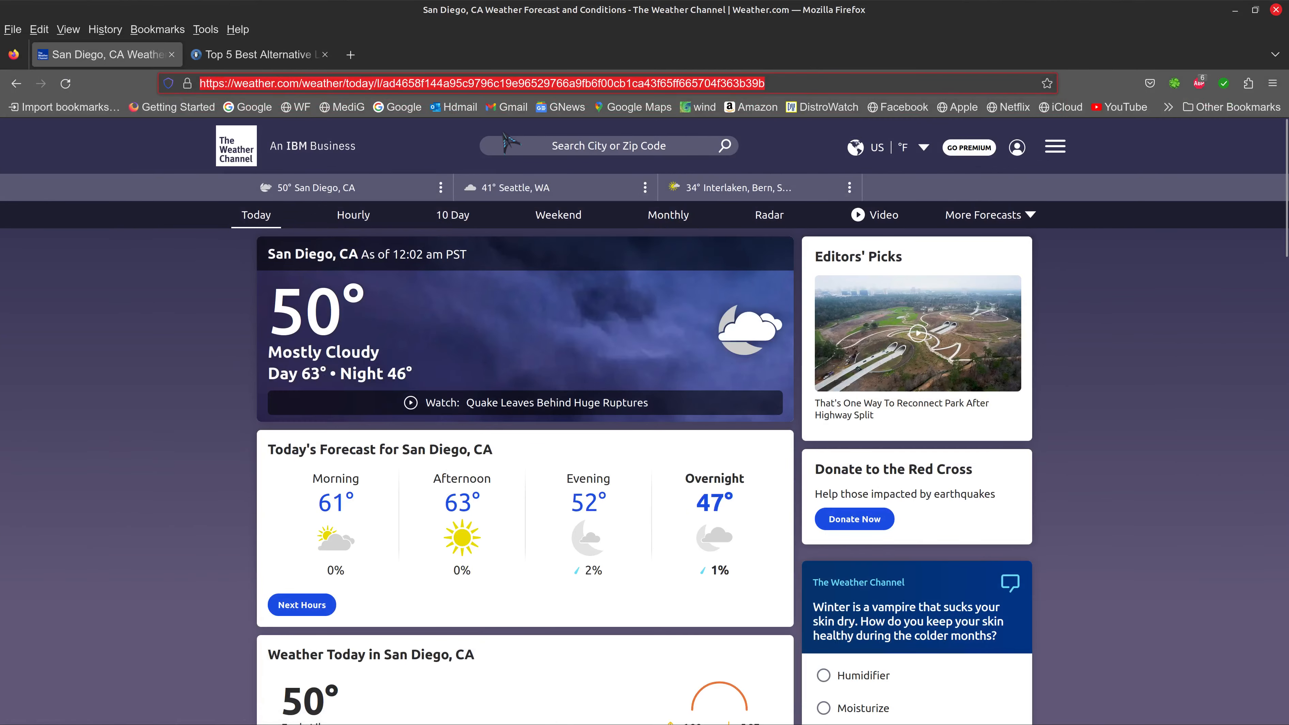
left_click(823, 106)
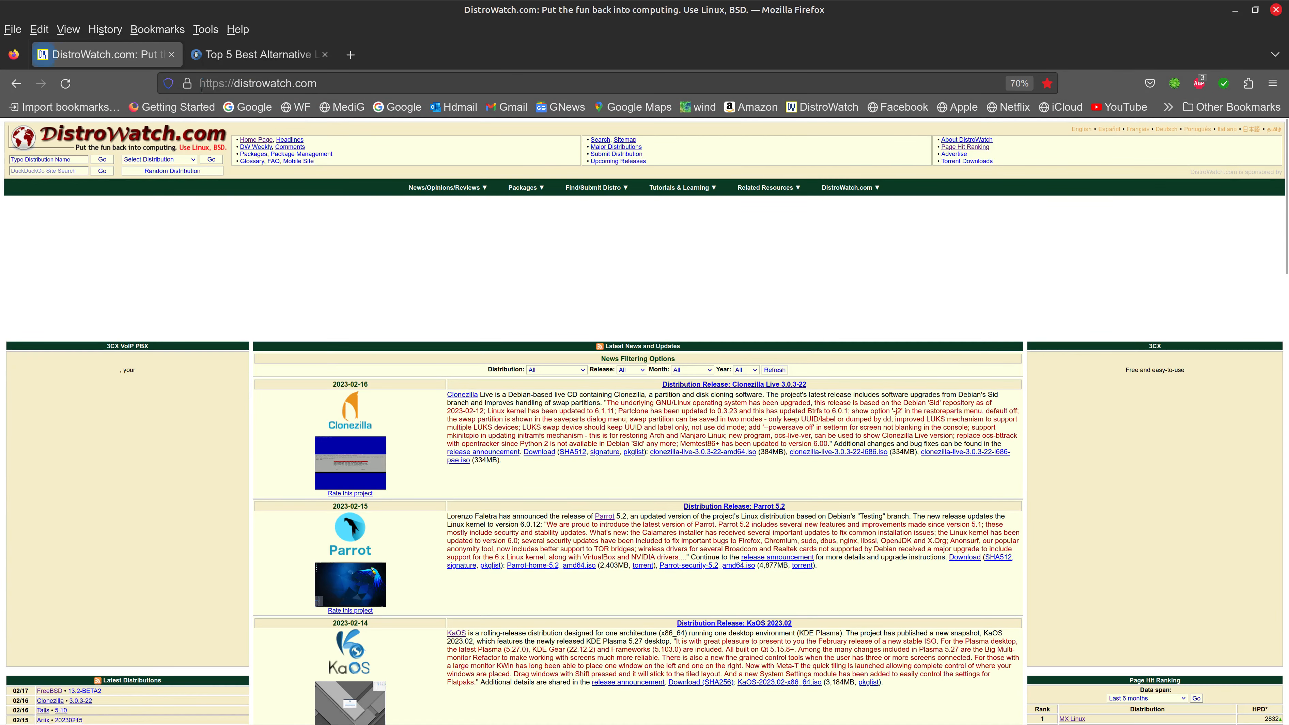
left_click(315, 83)
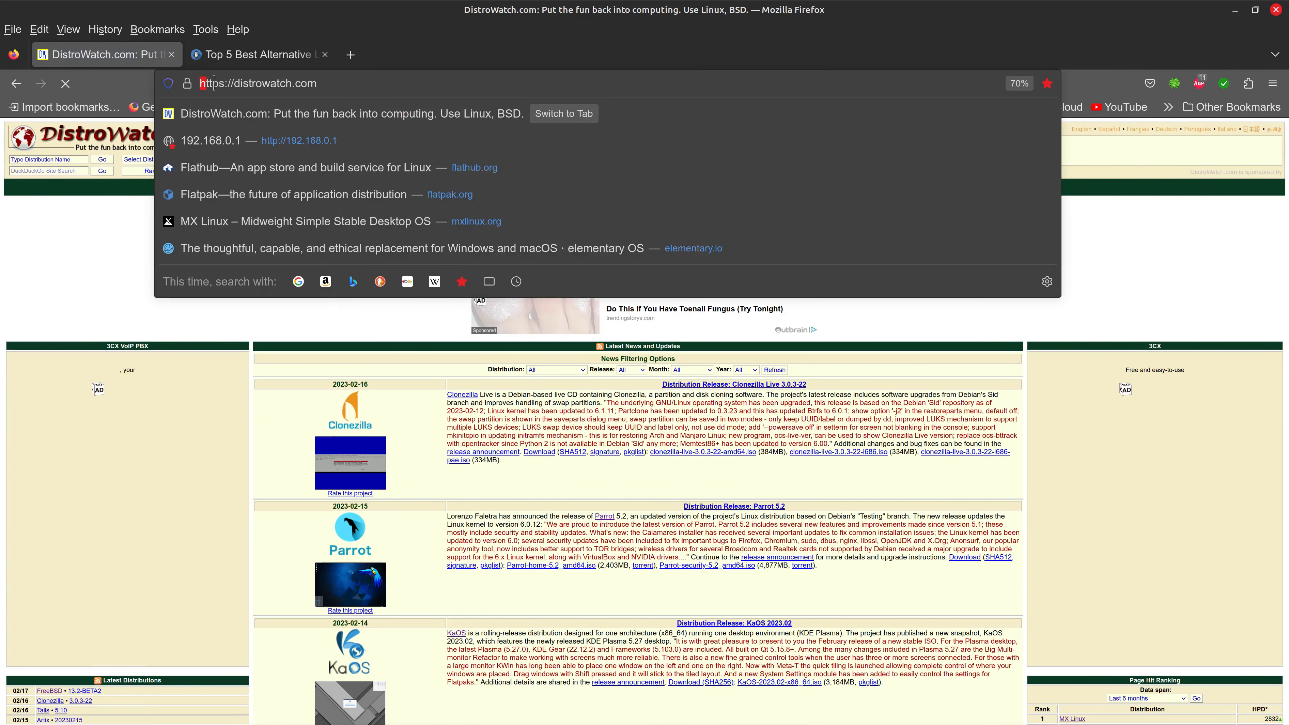
right_click(271, 83)
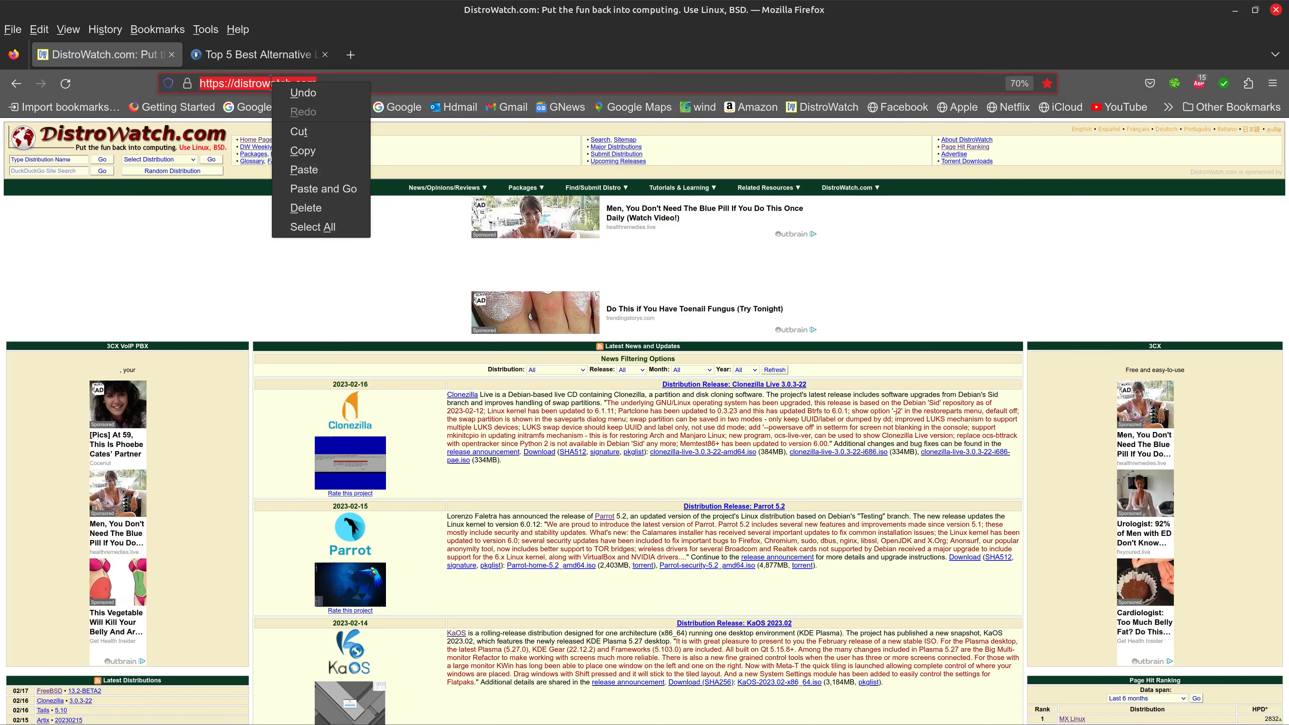
left_click(326, 150)
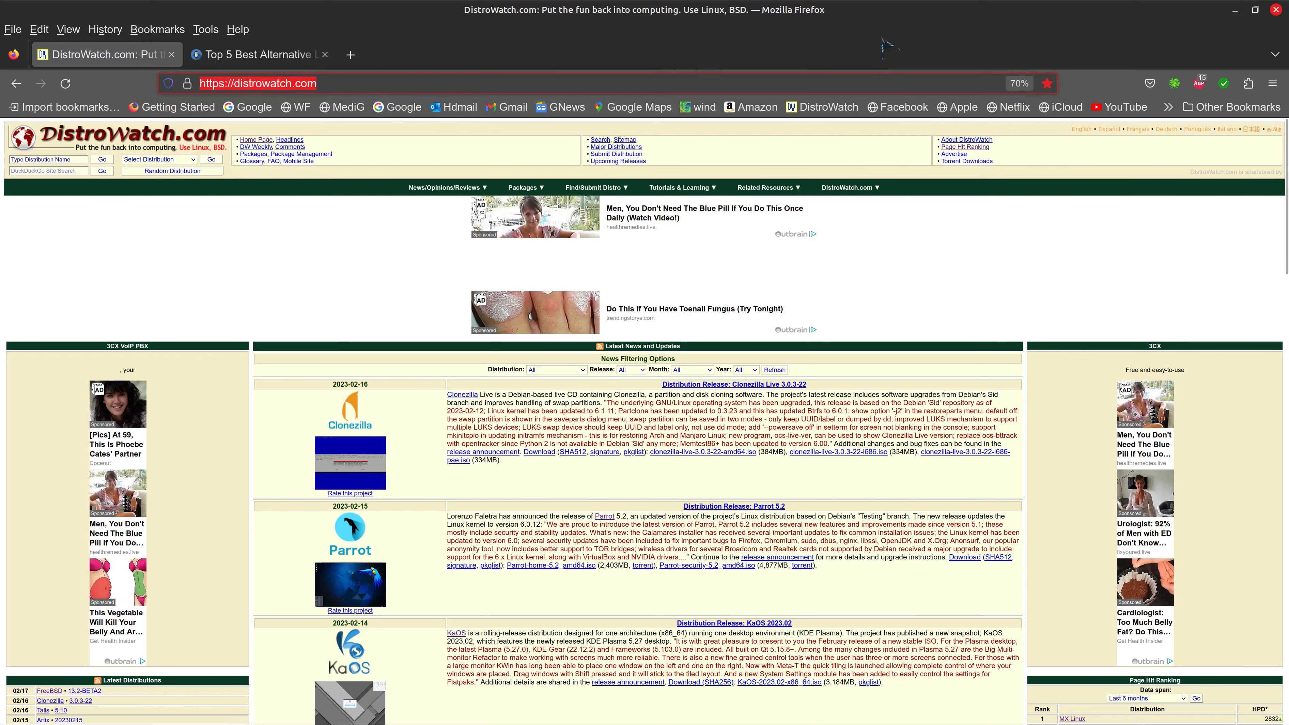
scroll(855, 329, "down", 8)
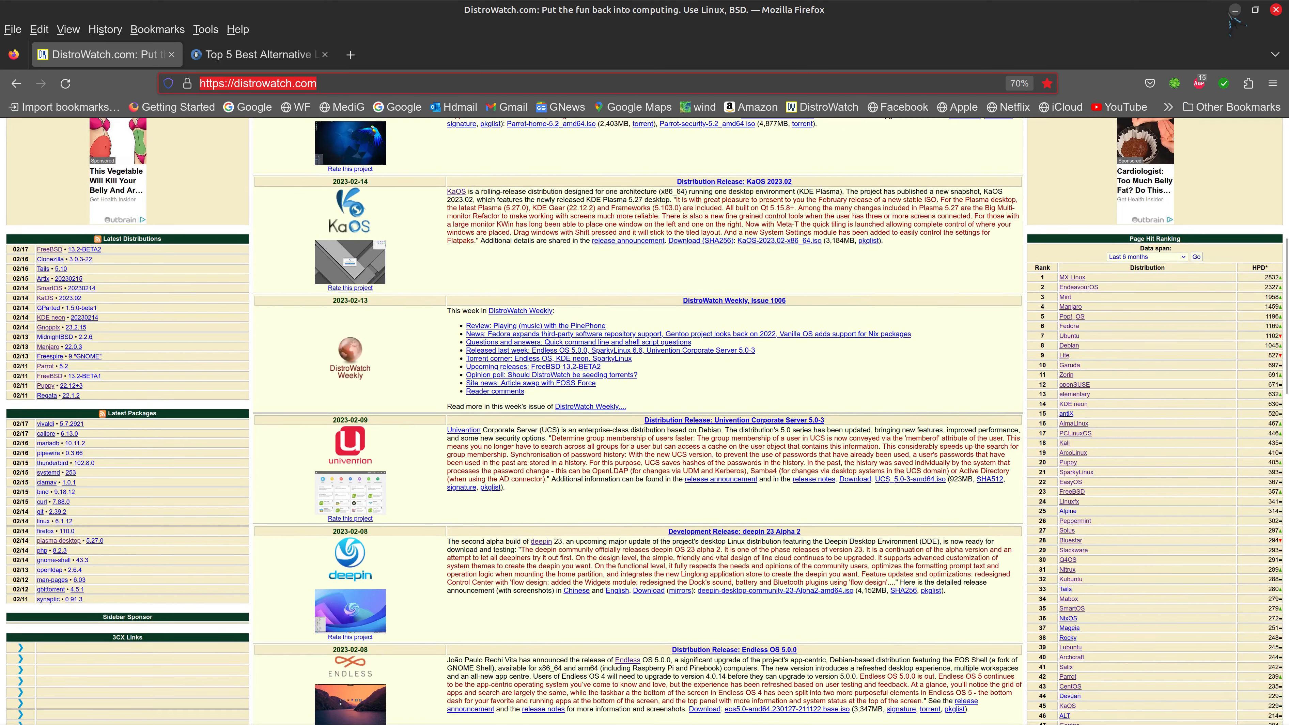
left_click(1235, 9)
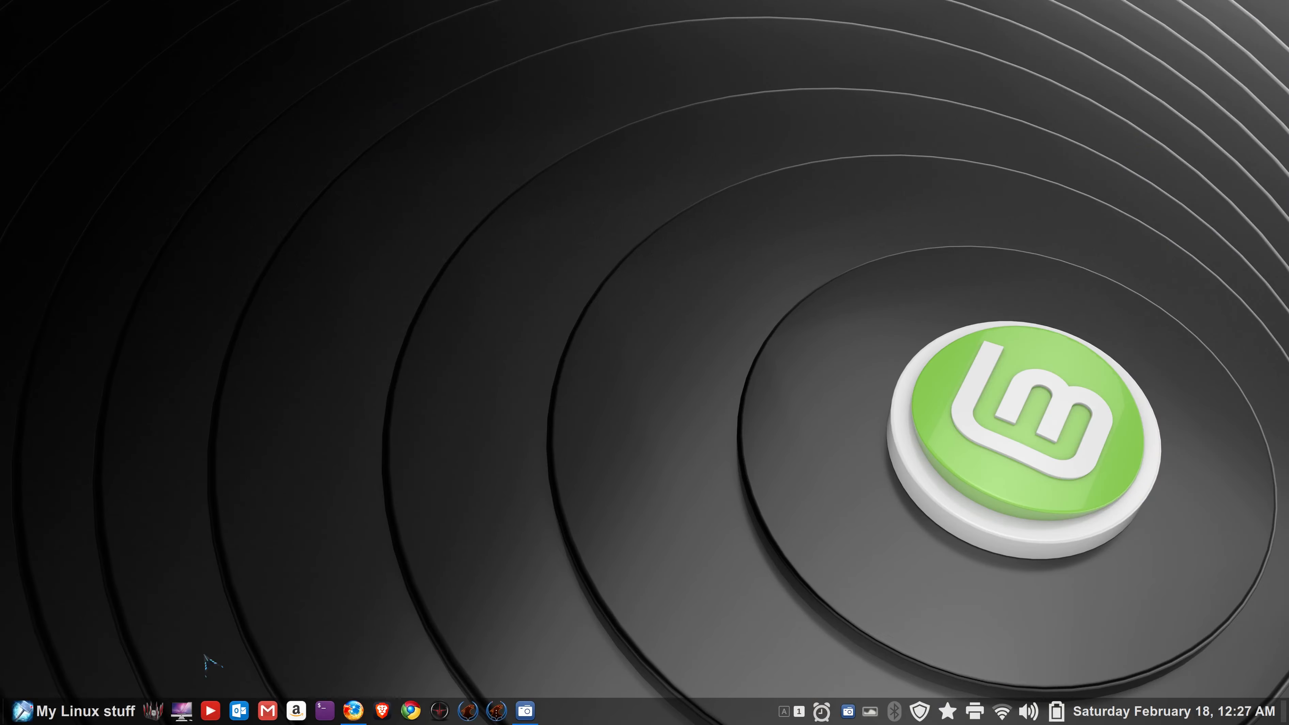
left_click(76, 711)
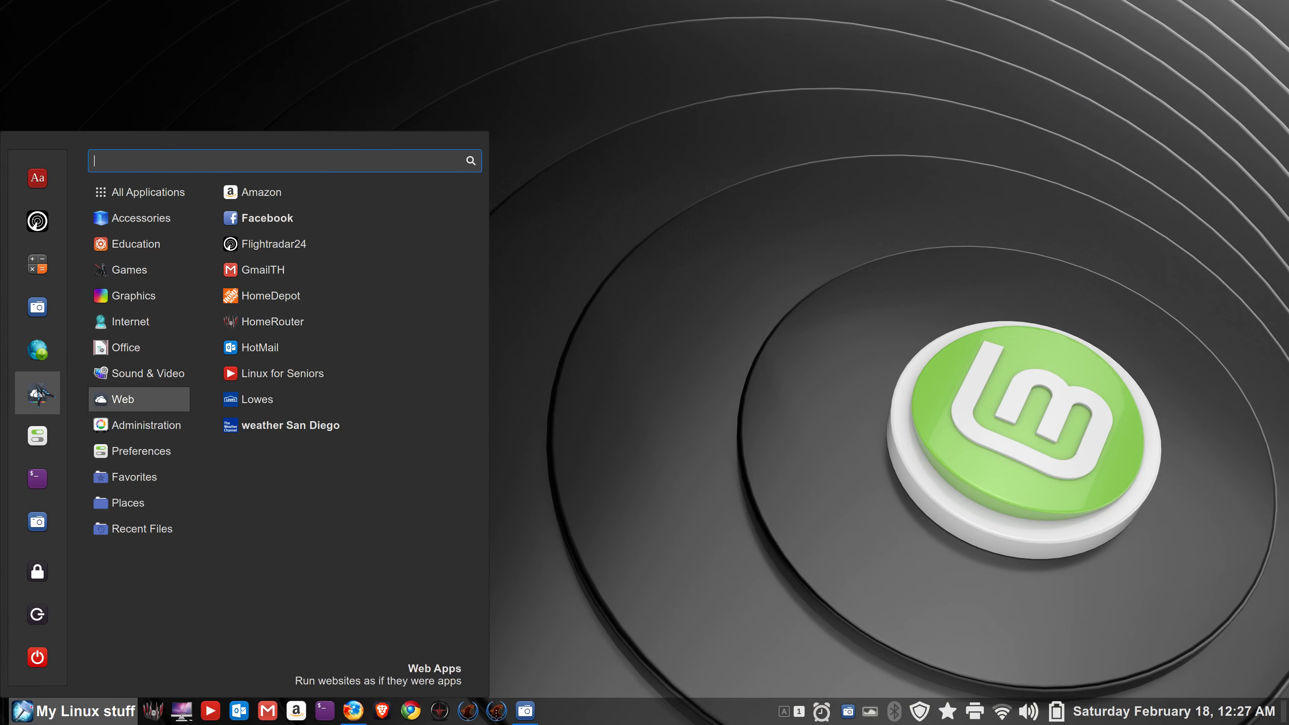
left_click(37, 393)
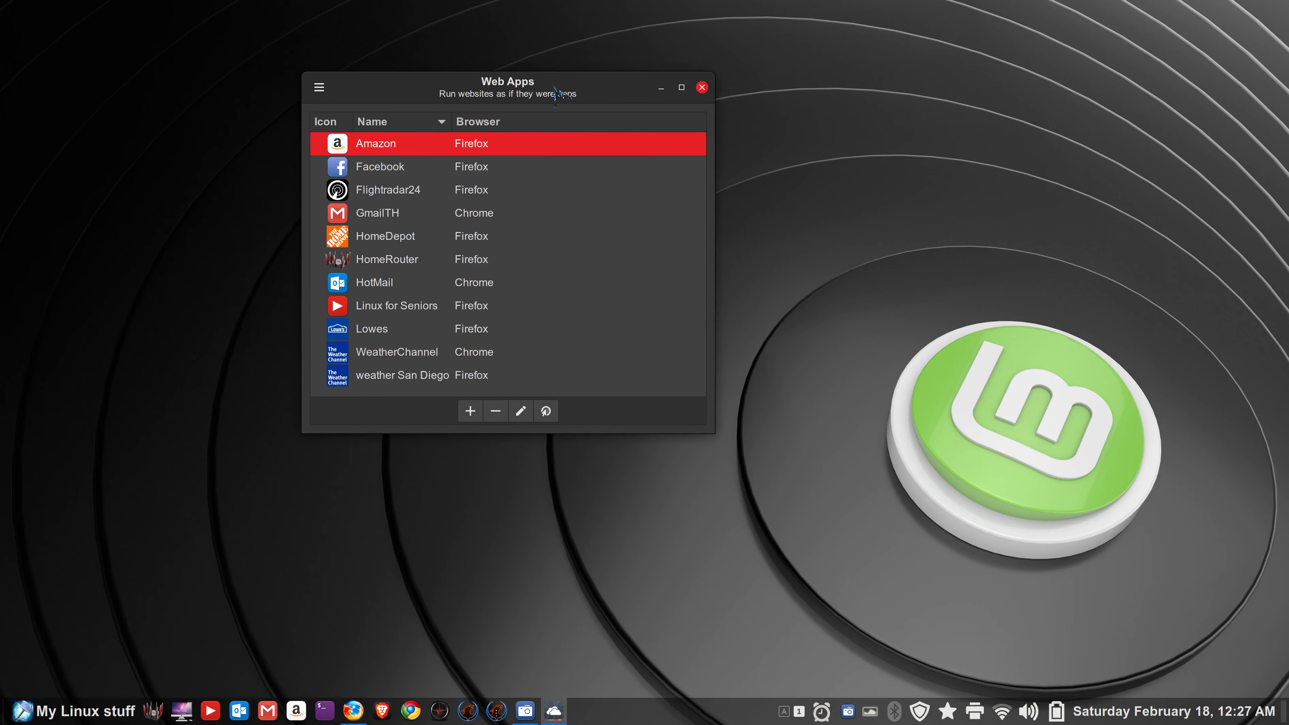
left_click(470, 411)
left_click(469, 165)
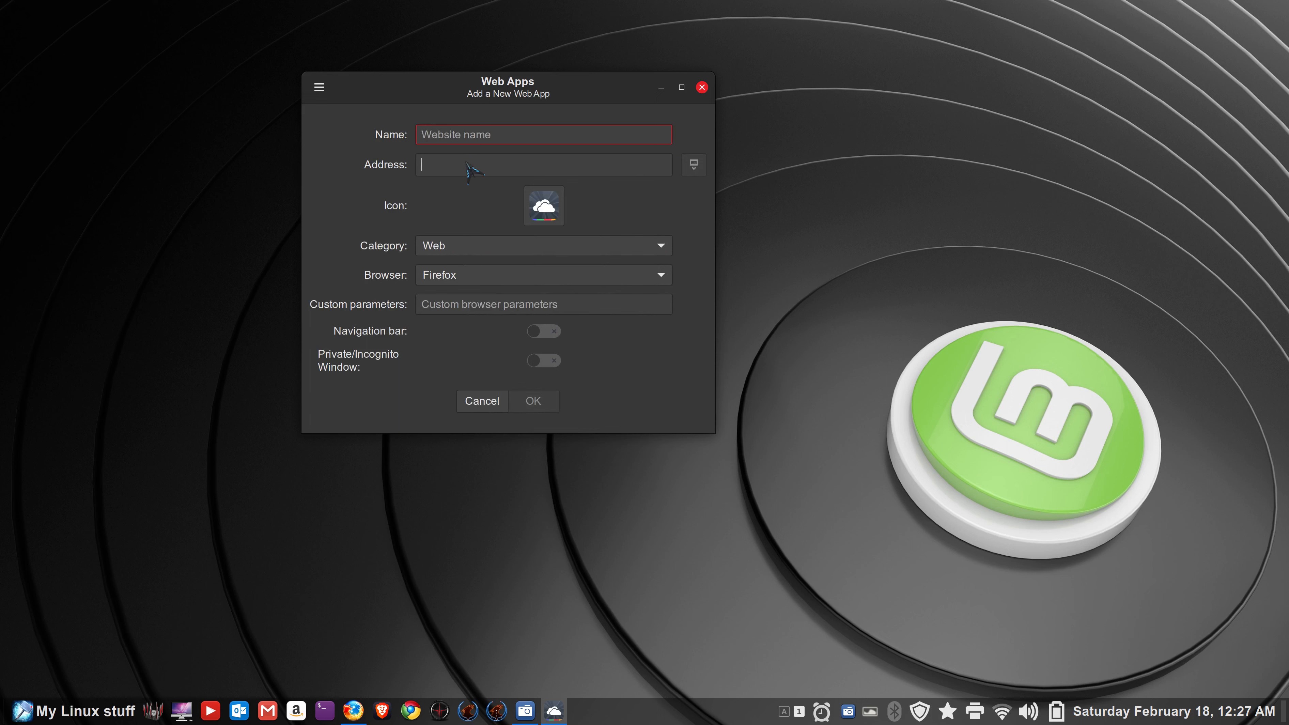
right_click(468, 168)
left_click(510, 210)
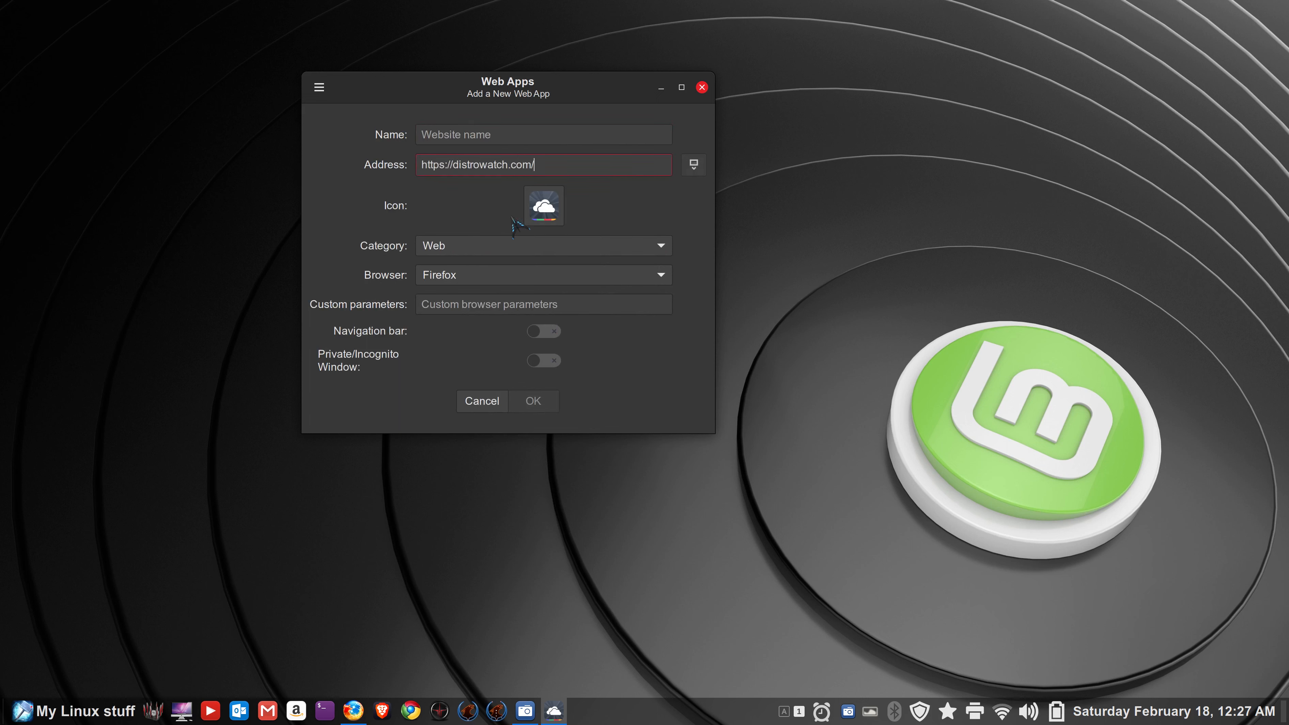
- Use the downloaded DistroWatch icon, name it DW, enable the navigation bar, and save
left_click(693, 165)
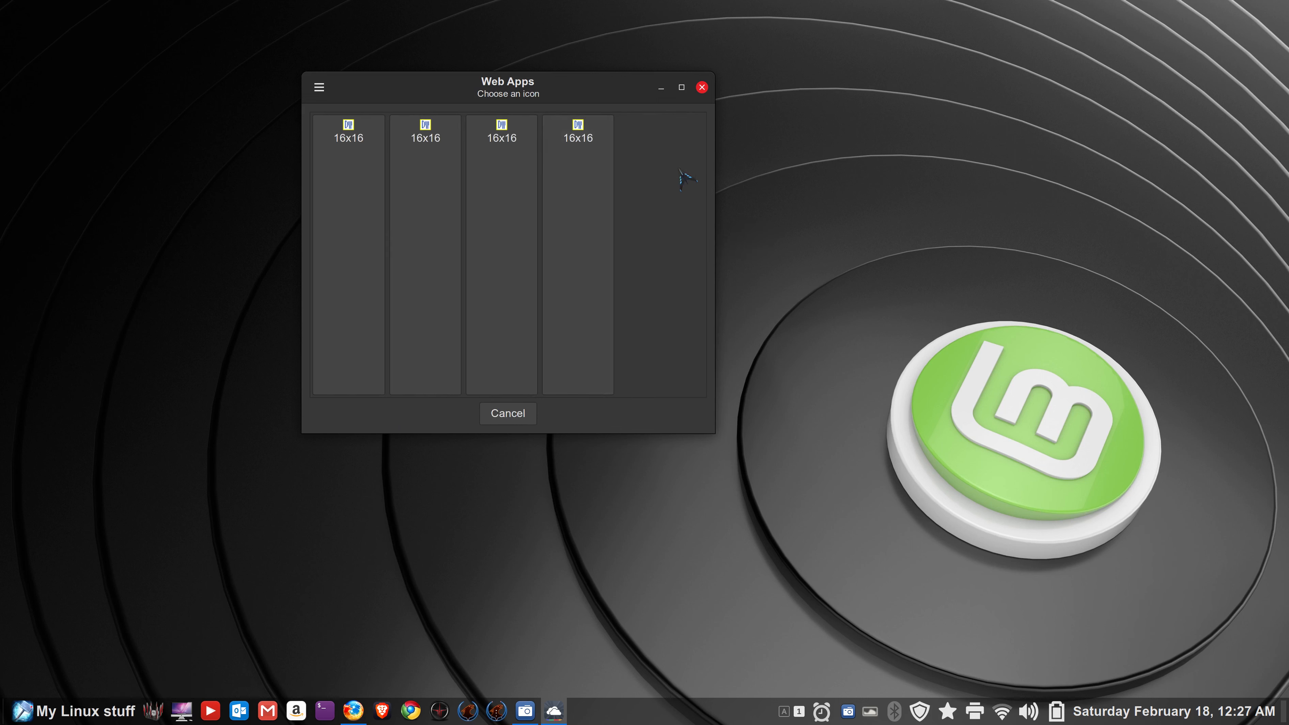
left_click(354, 141)
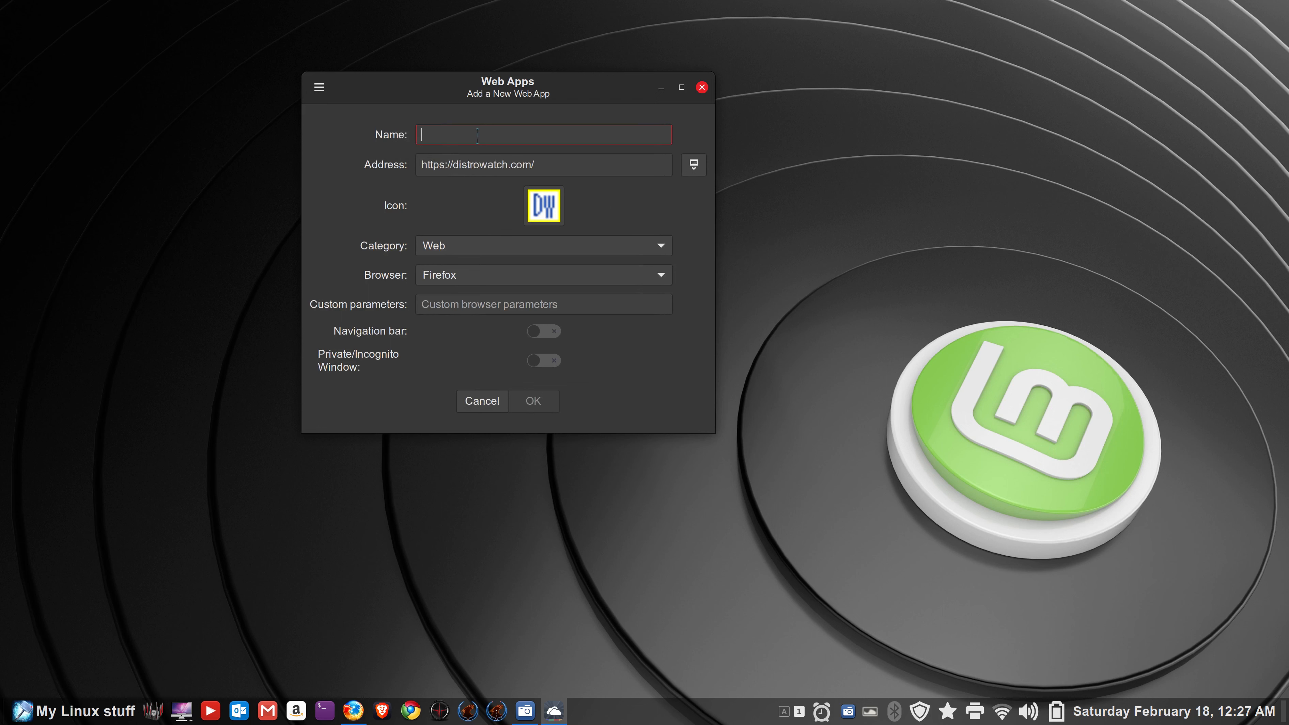
type("DW")
left_click(538, 331)
left_click(540, 403)
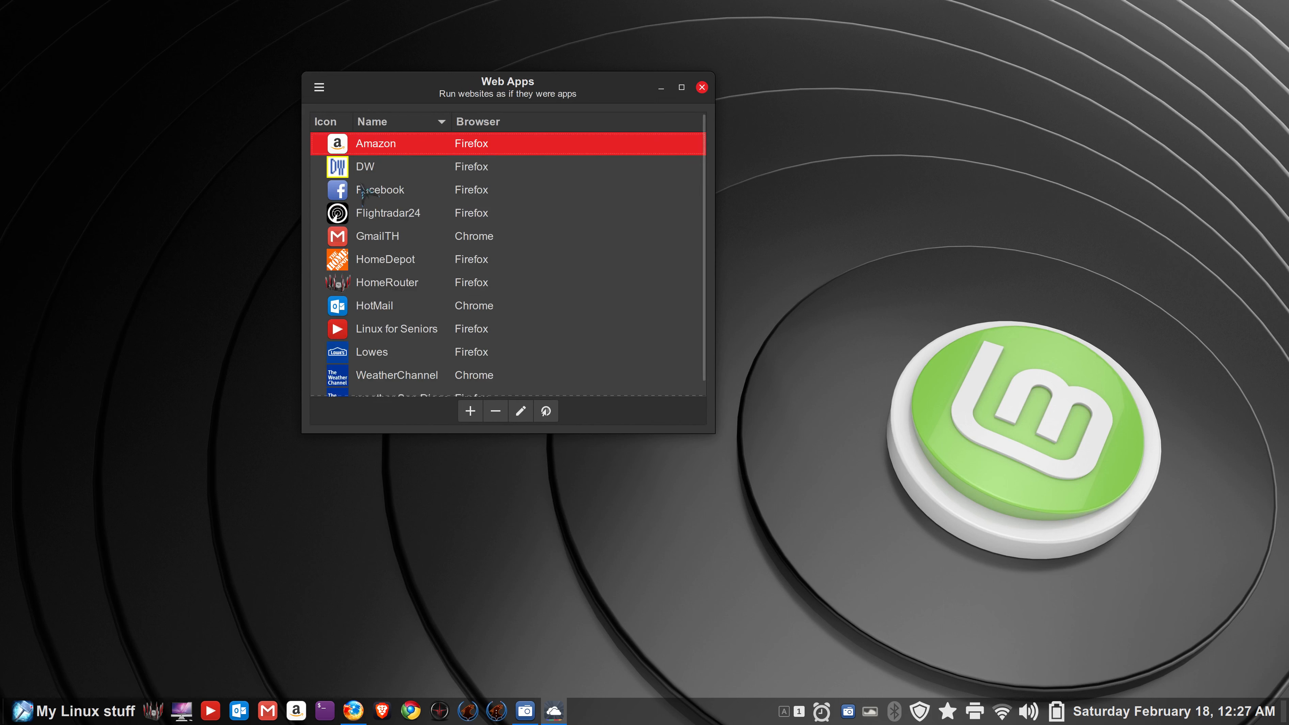
left_click(702, 87)
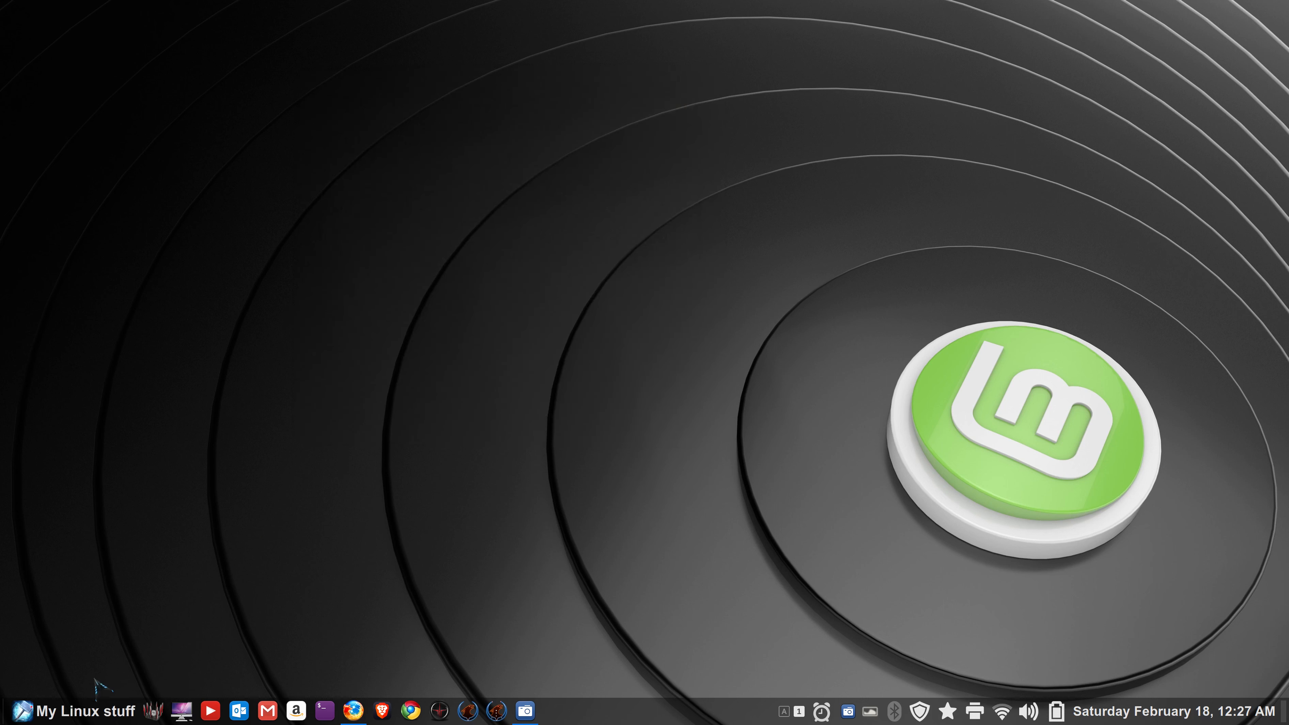
- Add the DW web app to the taskbar panel as a launcher and close the DistroWatch window
left_click(101, 708)
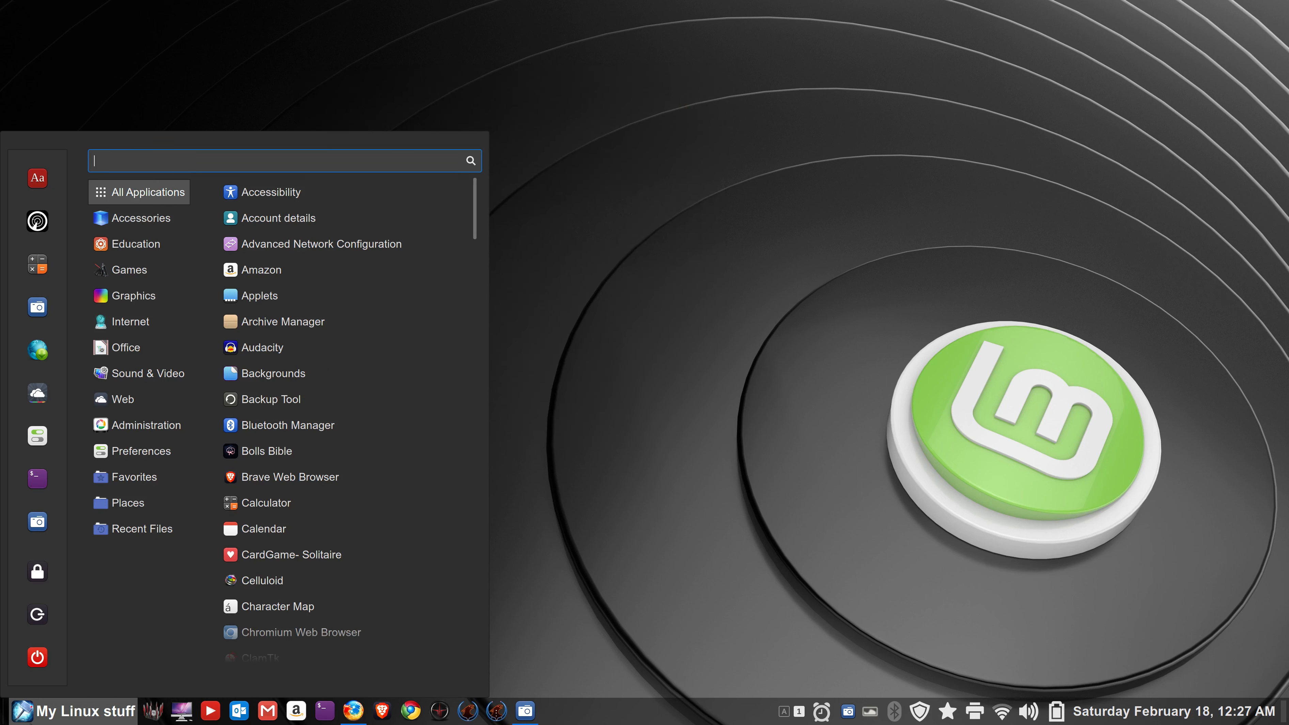
type("dw")
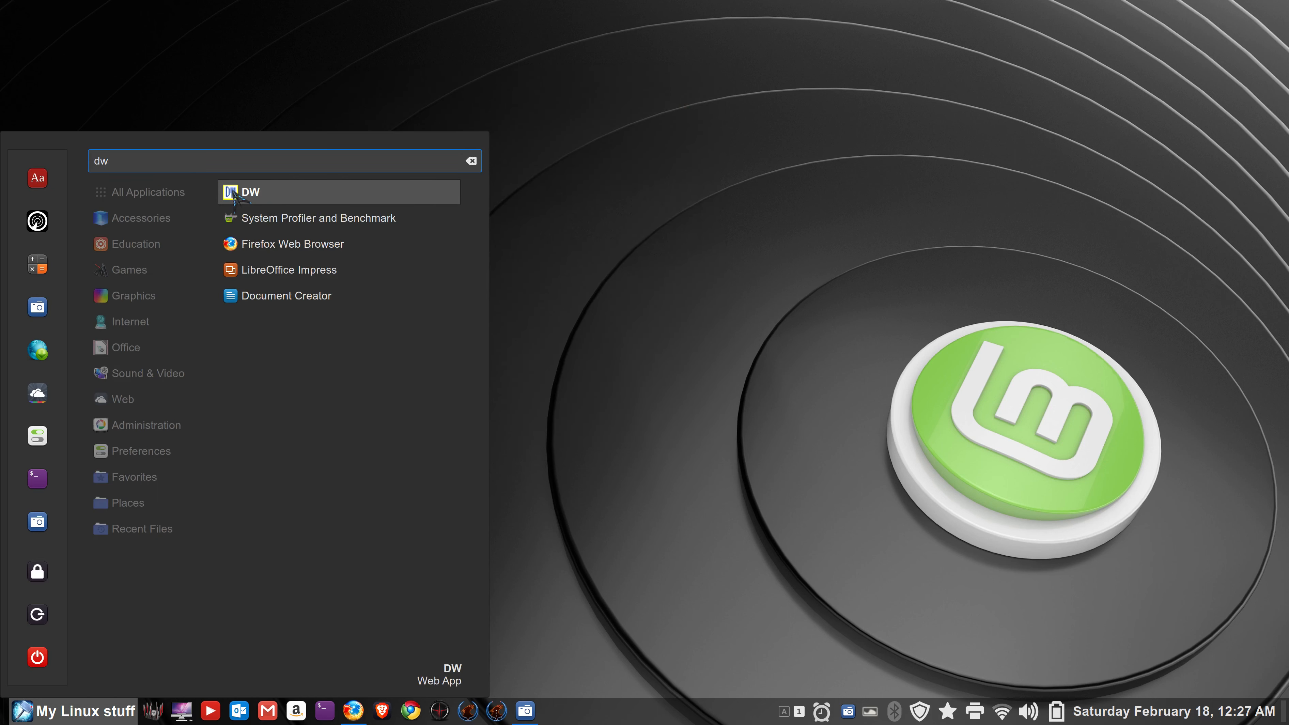
left_click_drag(249, 196, 240, 710)
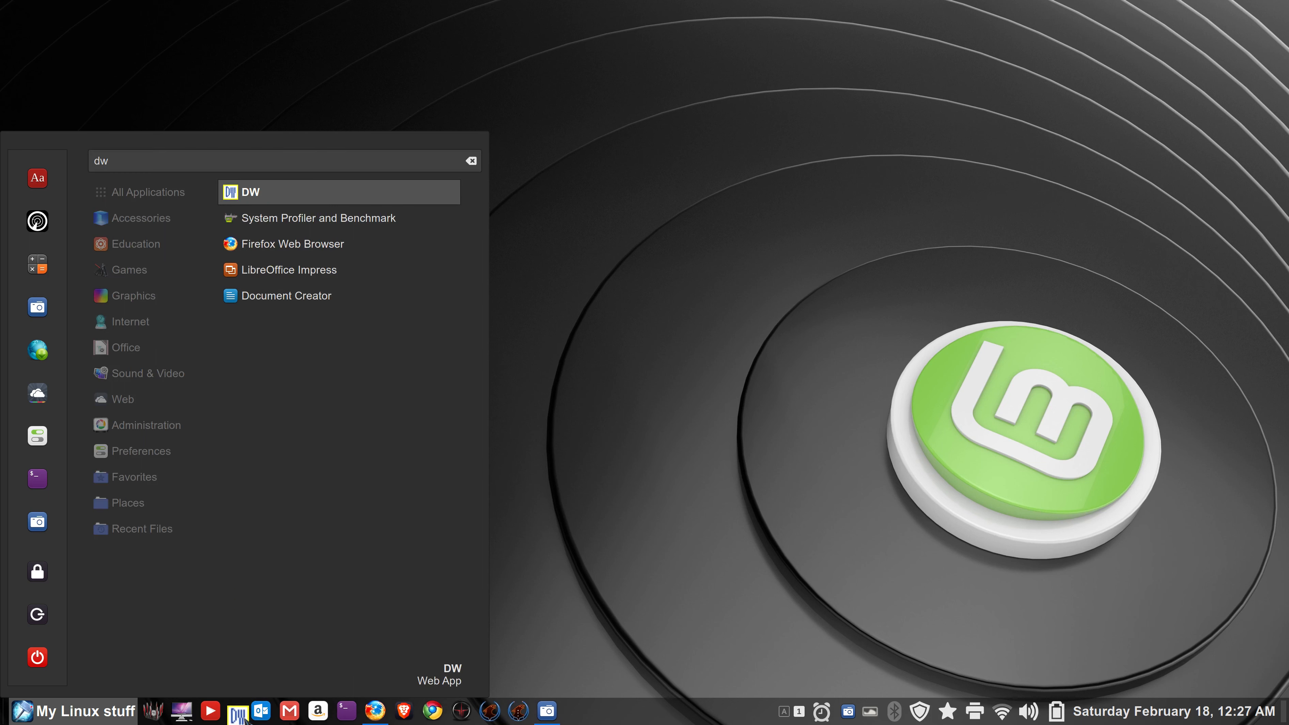
left_click(600, 431)
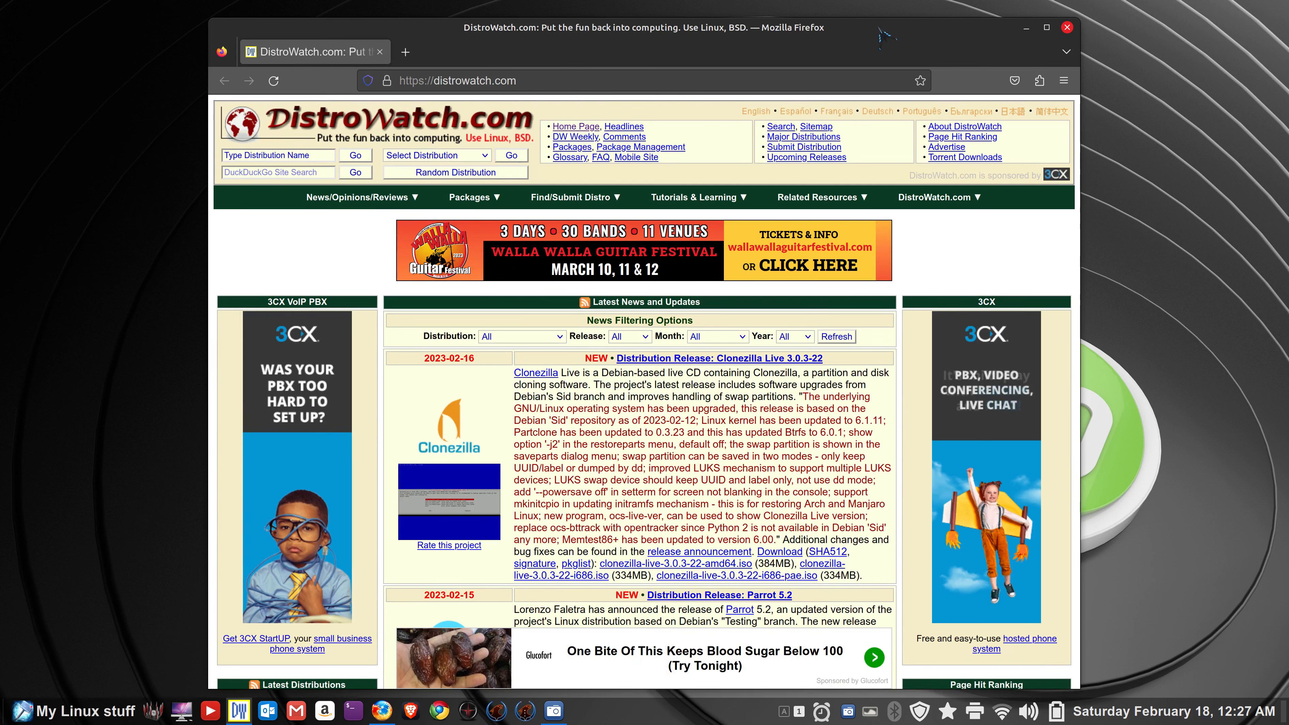
left_click(1067, 27)
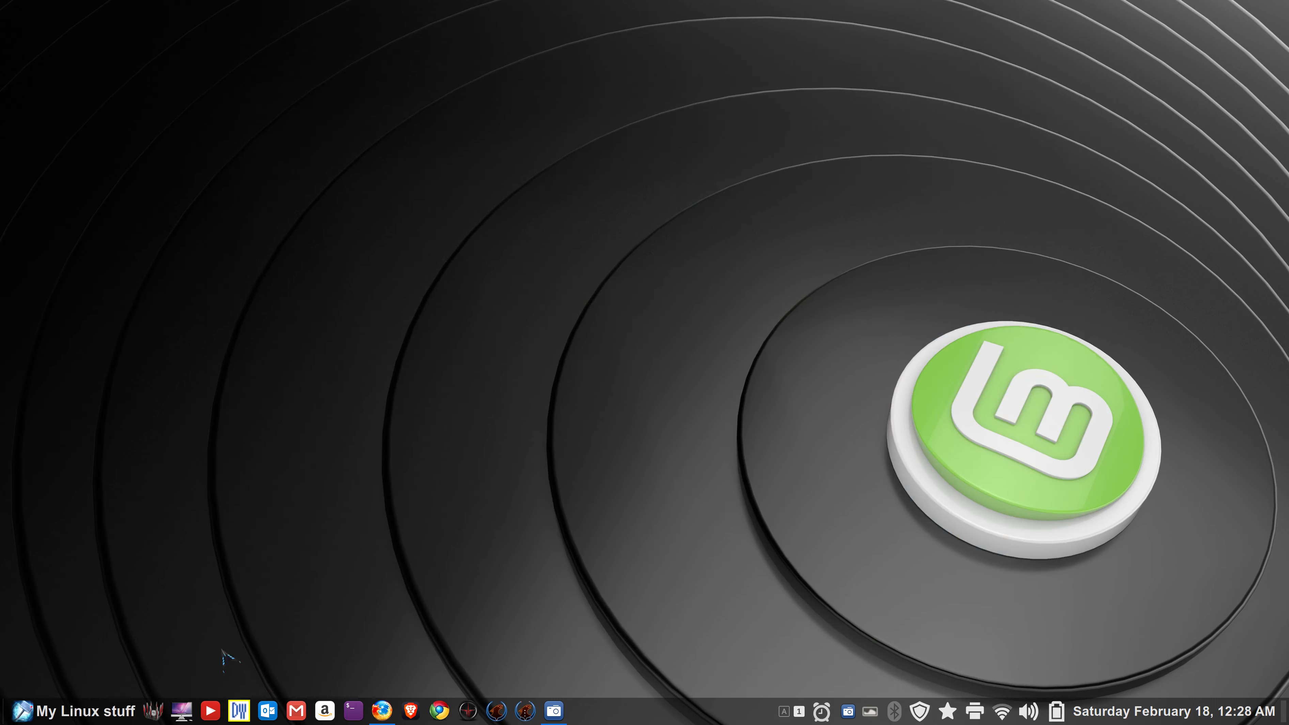
- Launch DW from the menu favorites, dismiss the restore-tabs notice, and close the window
left_click(25, 711)
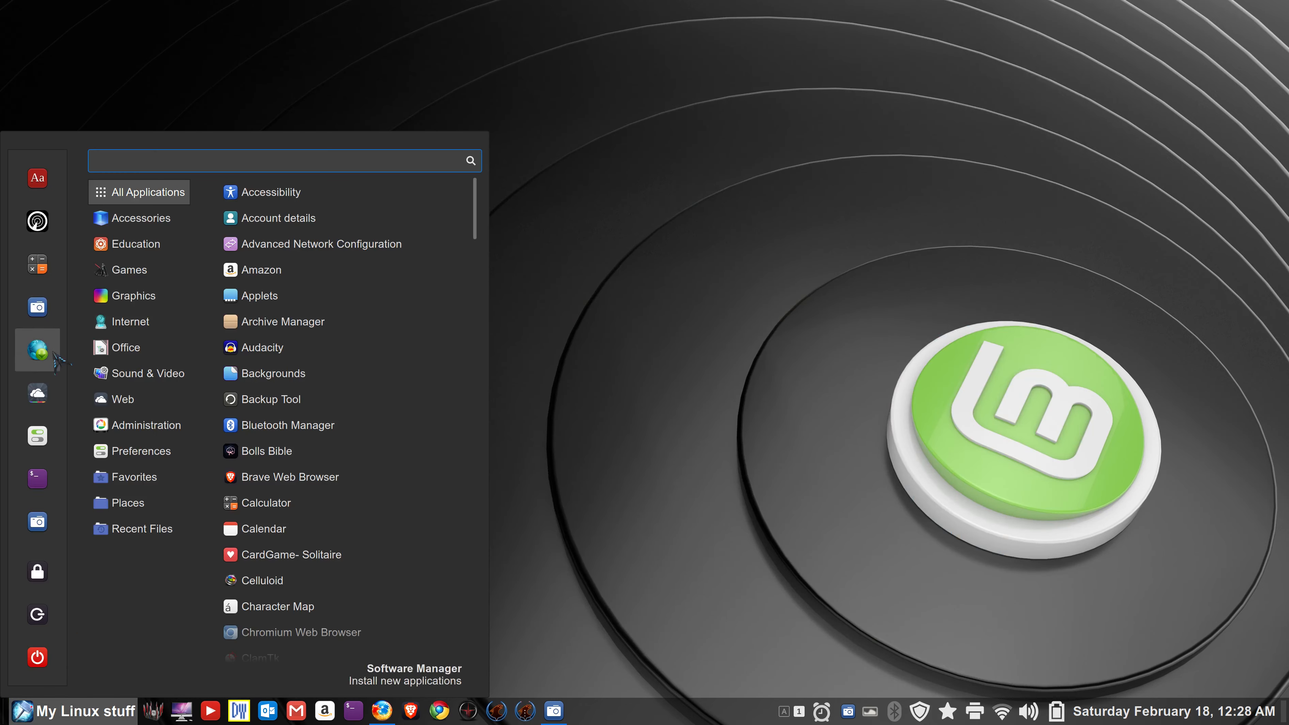
mouse_move(188, 380)
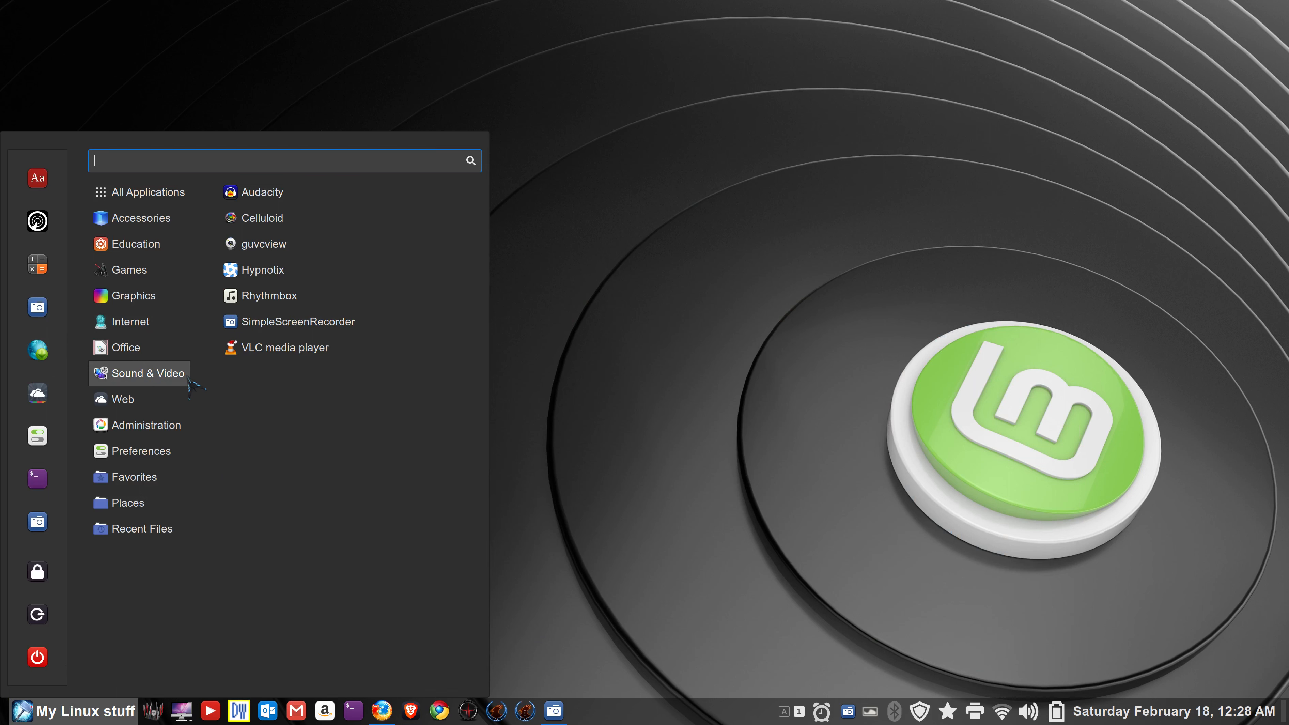
mouse_move(175, 401)
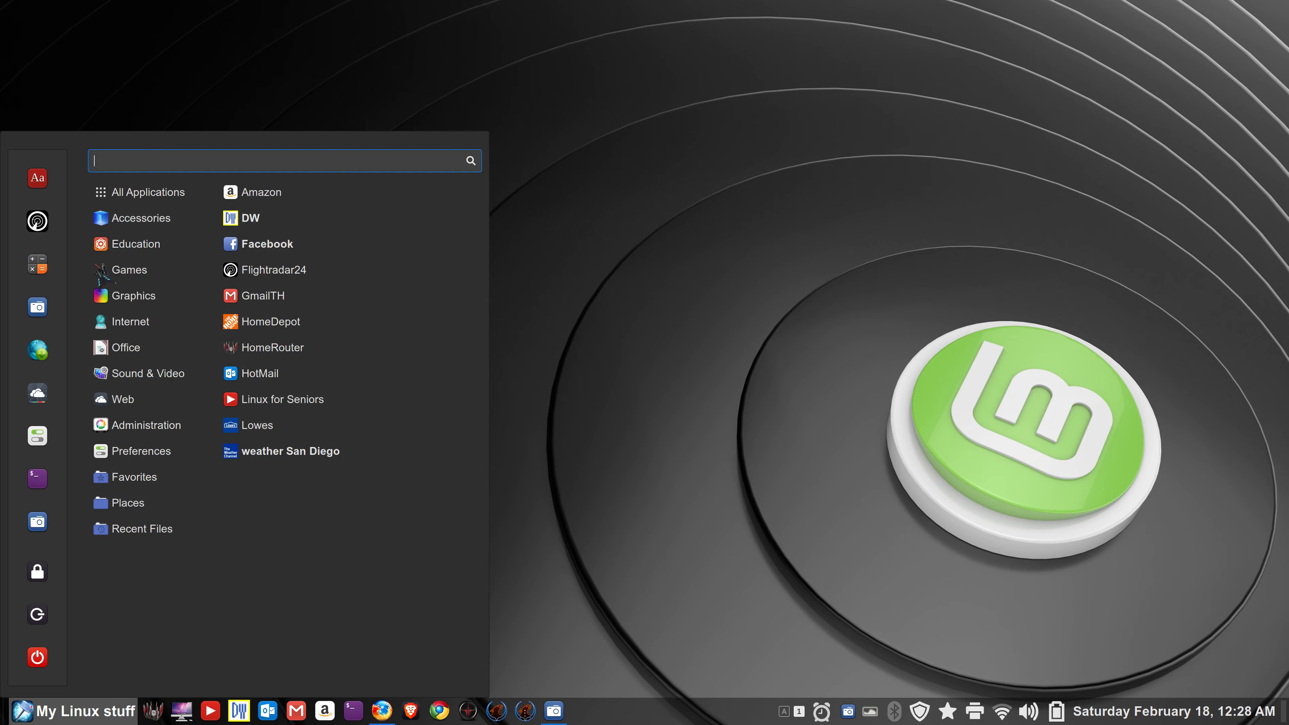
left_click(33, 267)
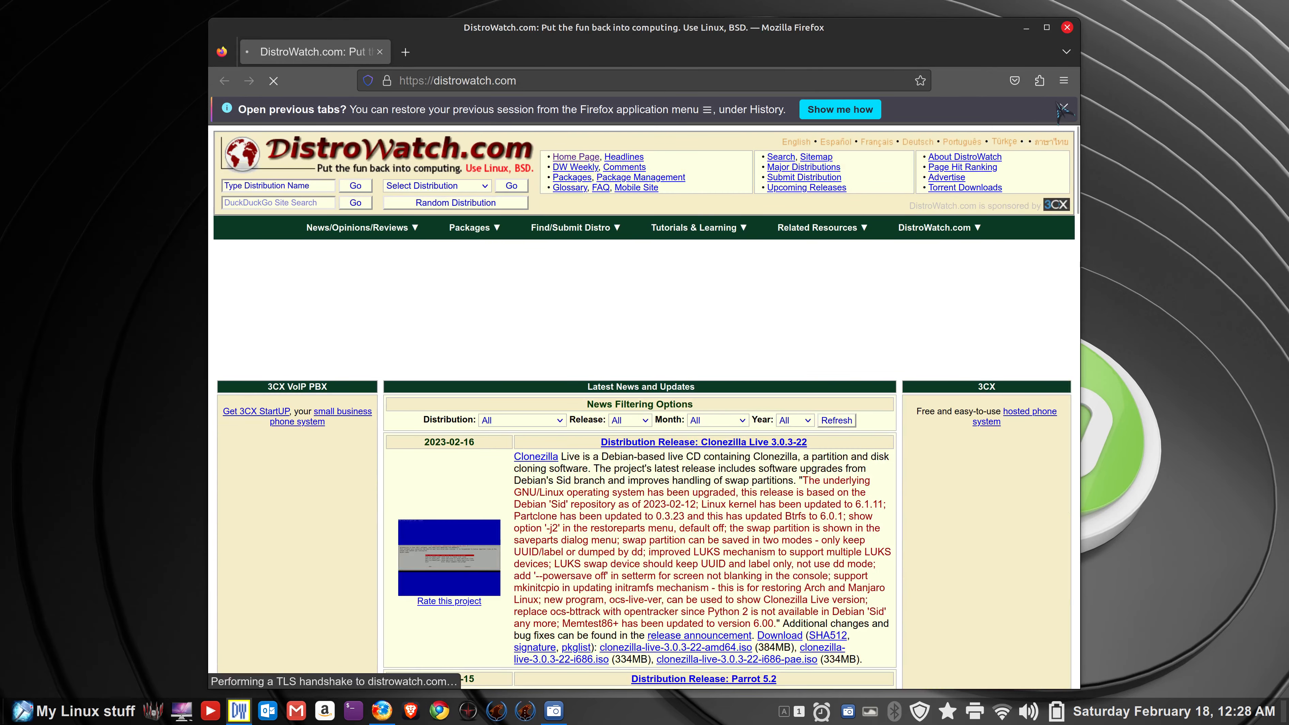
left_click(1063, 109)
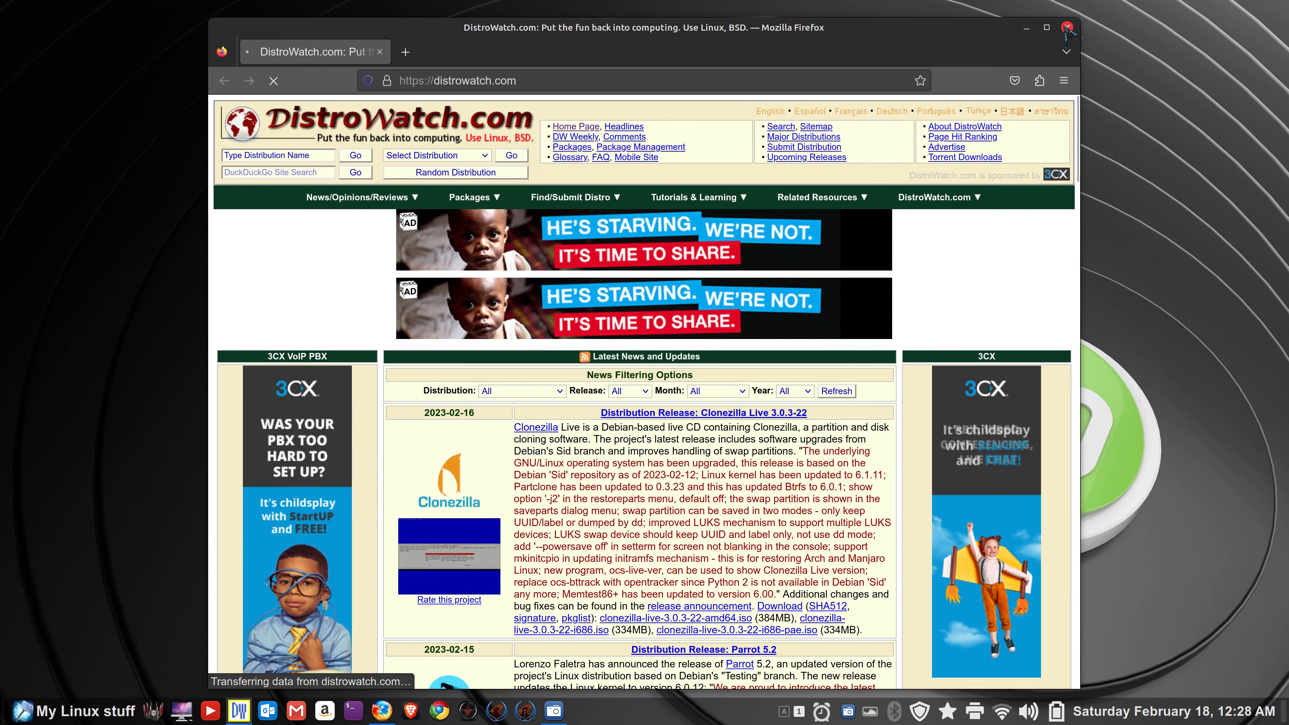
left_click(1066, 27)
- Drag DW out of the menu favorites, then re-add it via search and Add to favorites
left_click(21, 708)
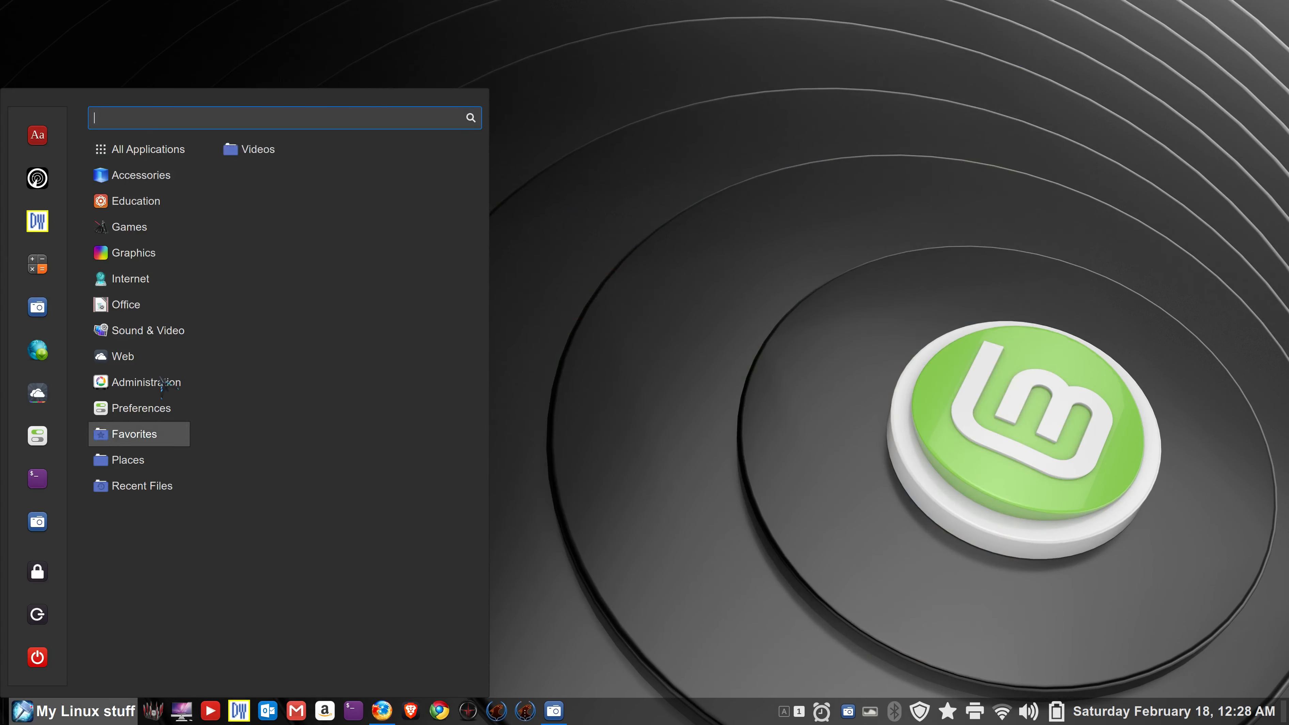
left_click_drag(37, 221, 160, 296)
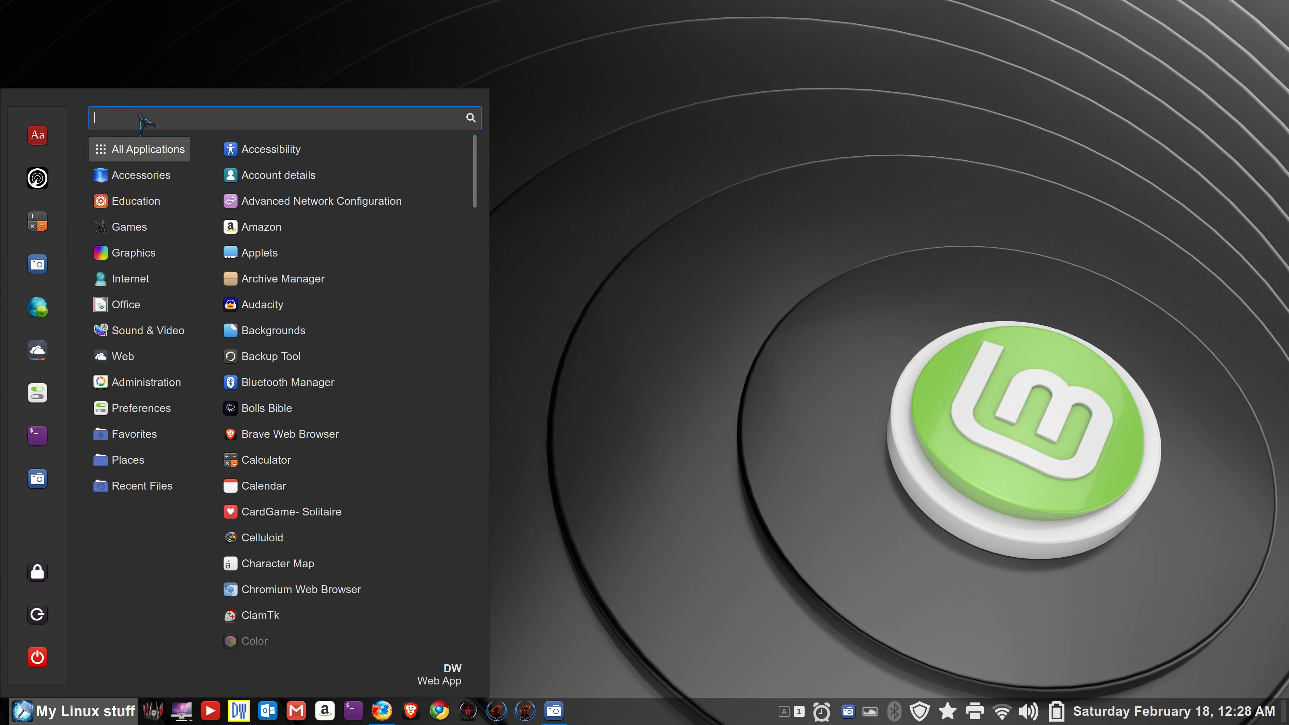
type("dw")
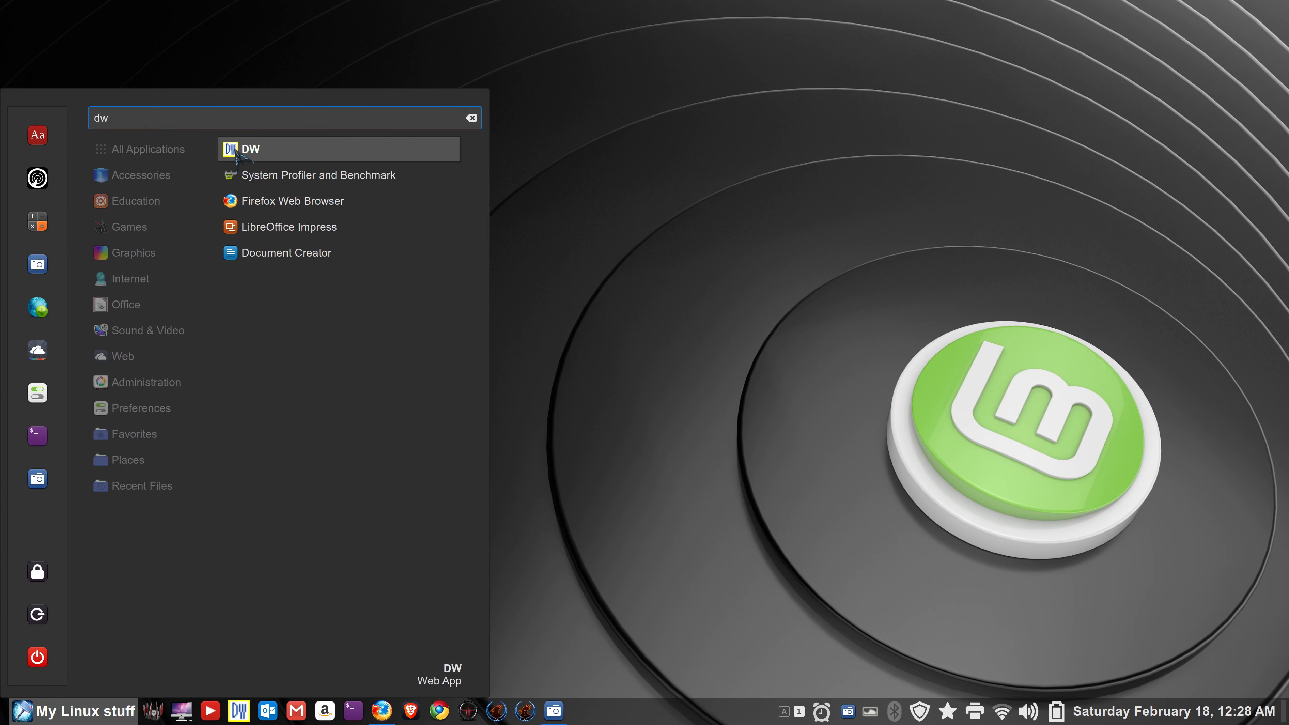
right_click(238, 150)
left_click(325, 222)
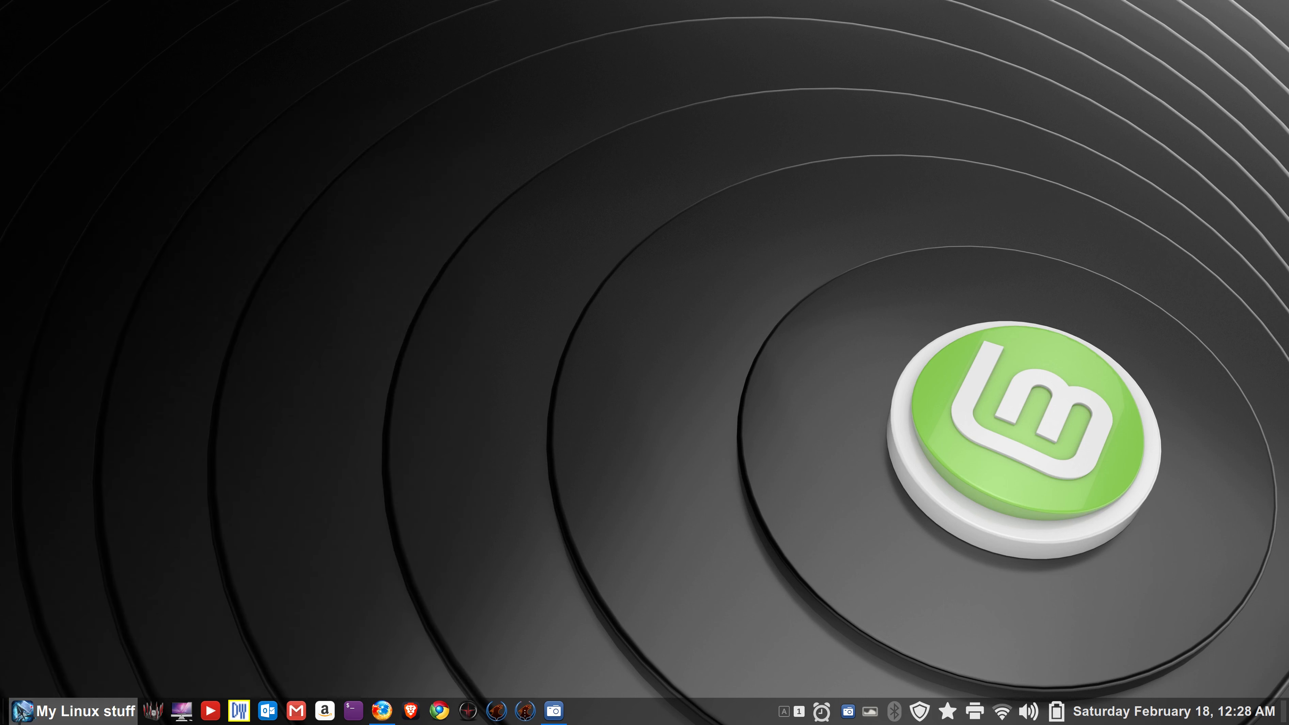
- Add GIMP to the menu favorites
left_click(22, 711)
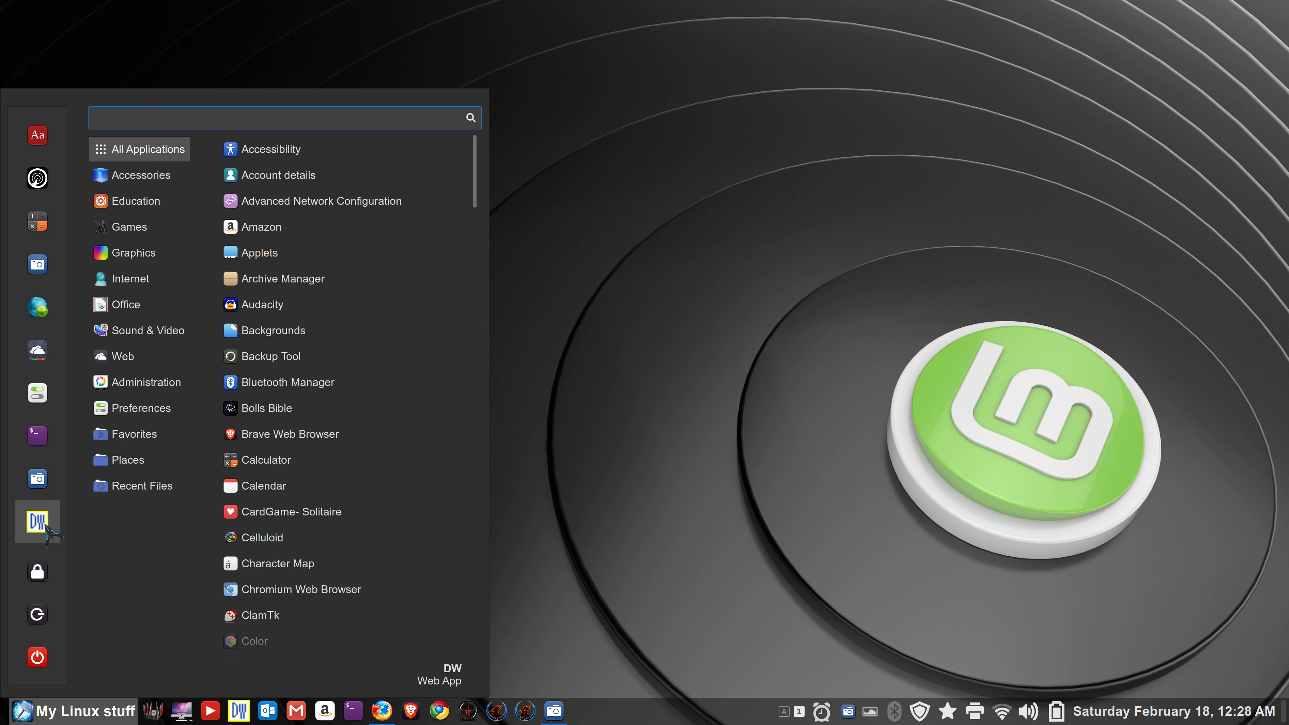
mouse_move(146, 259)
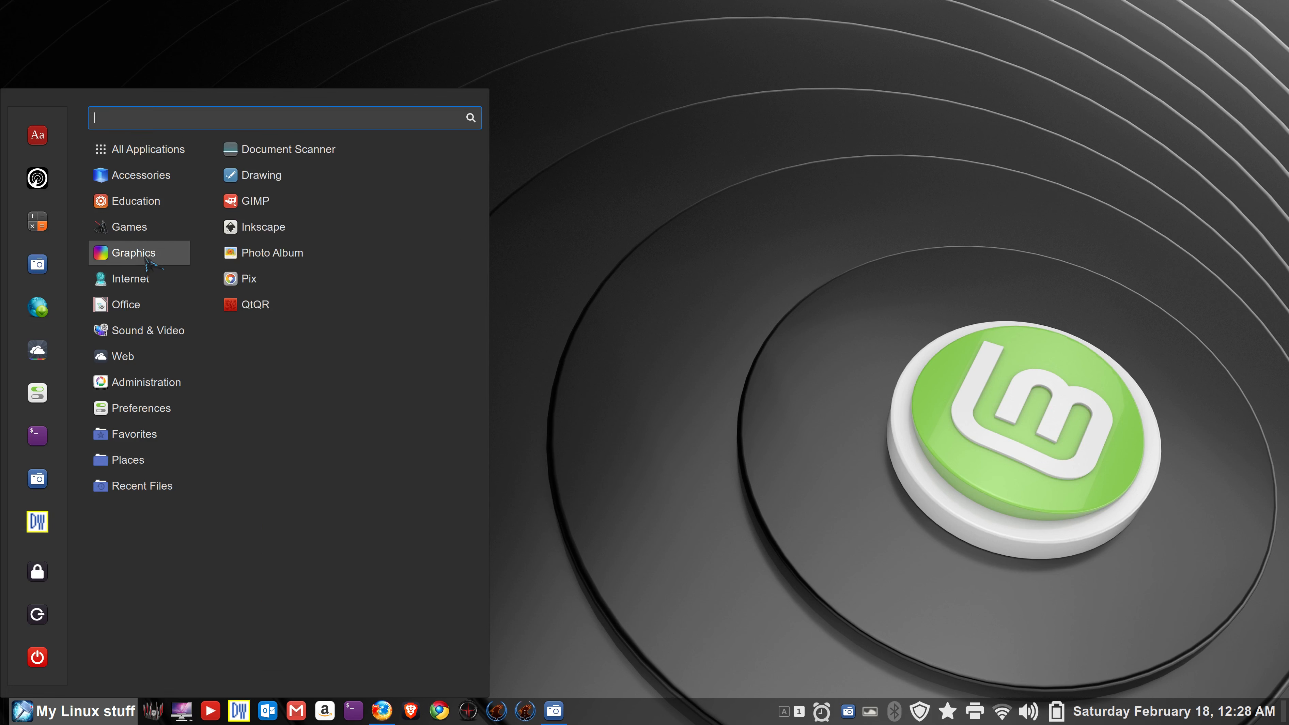
right_click(274, 203)
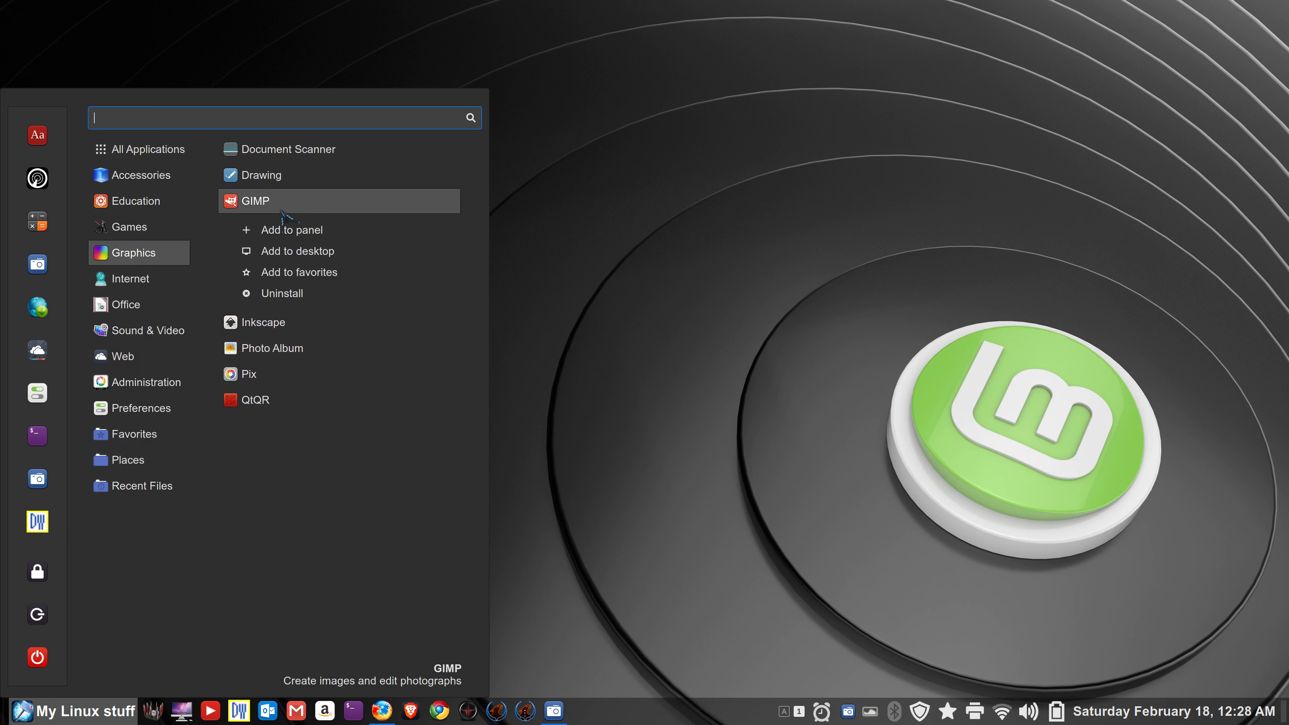
left_click(303, 274)
- Move DW higher among the favorites, then drag it out and close the menu
left_click(23, 711)
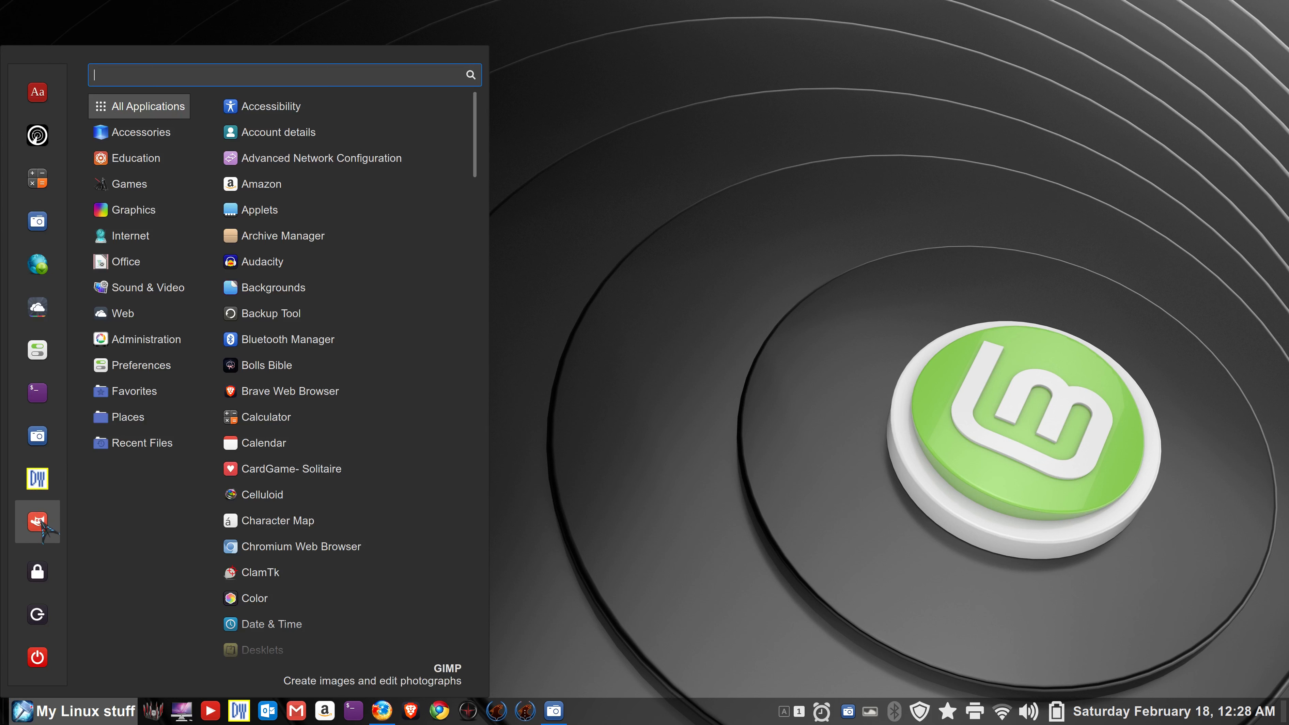
left_click_drag(37, 478, 44, 287)
mouse_move(127, 261)
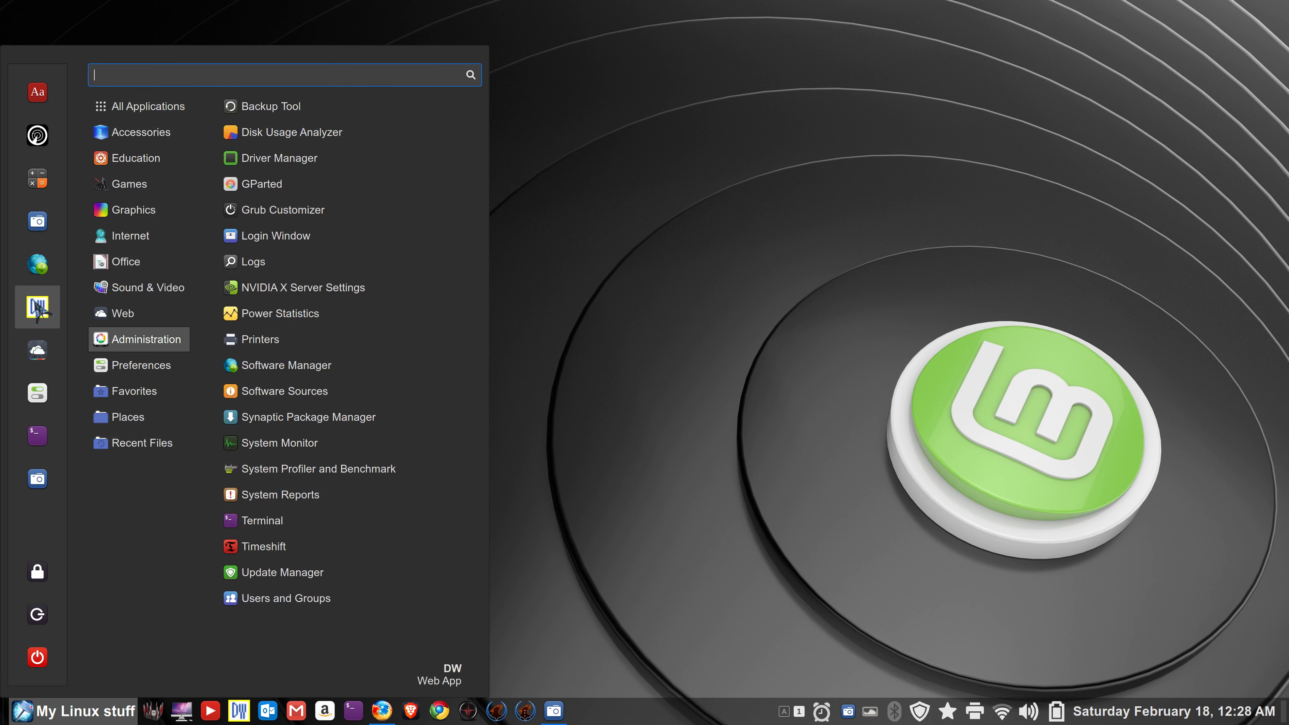
left_click_drag(37, 308, 527, 468)
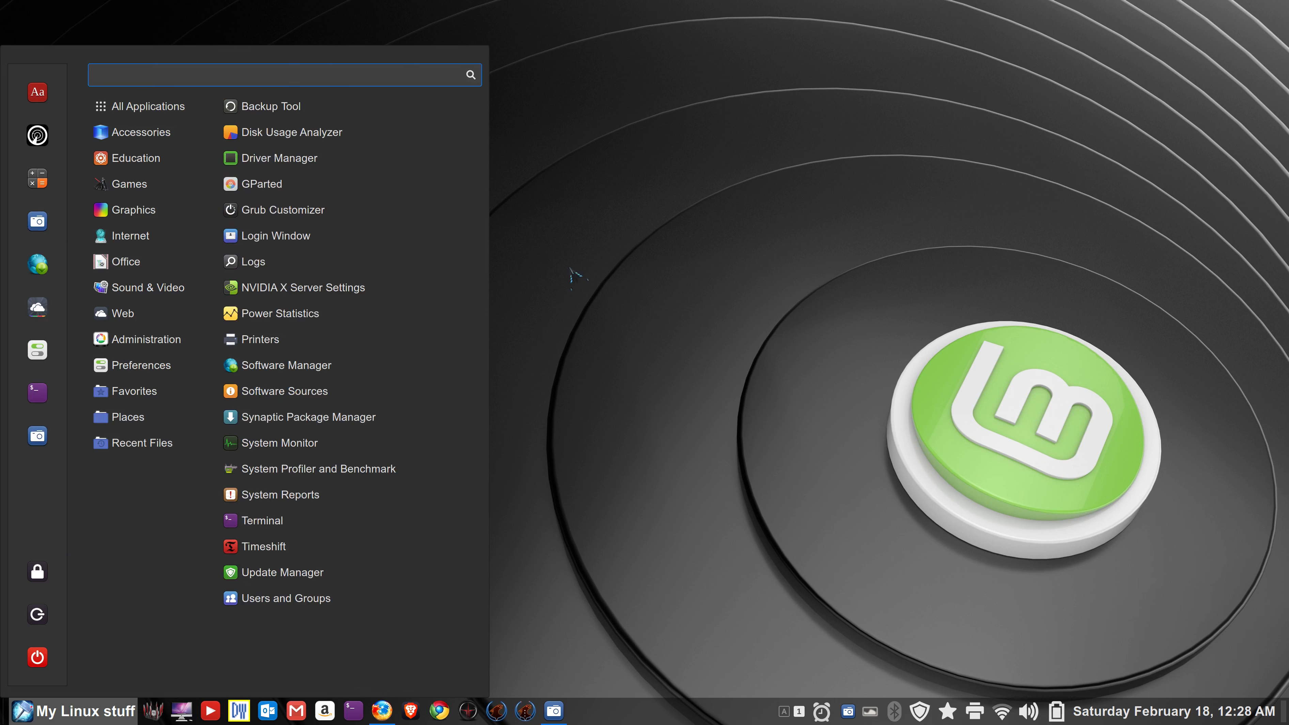
left_click(655, 279)
- Clear the Recent Files list in the application menu
left_click(24, 711)
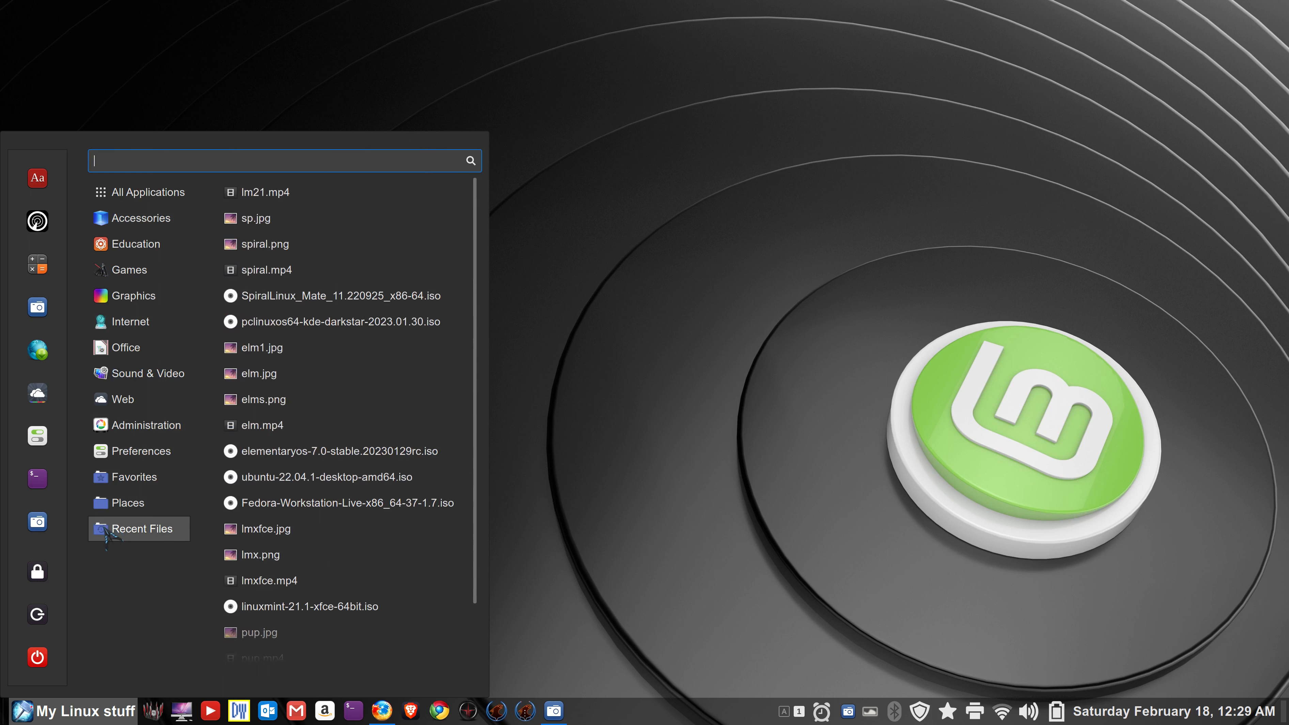
scroll(304, 559, "down", 3)
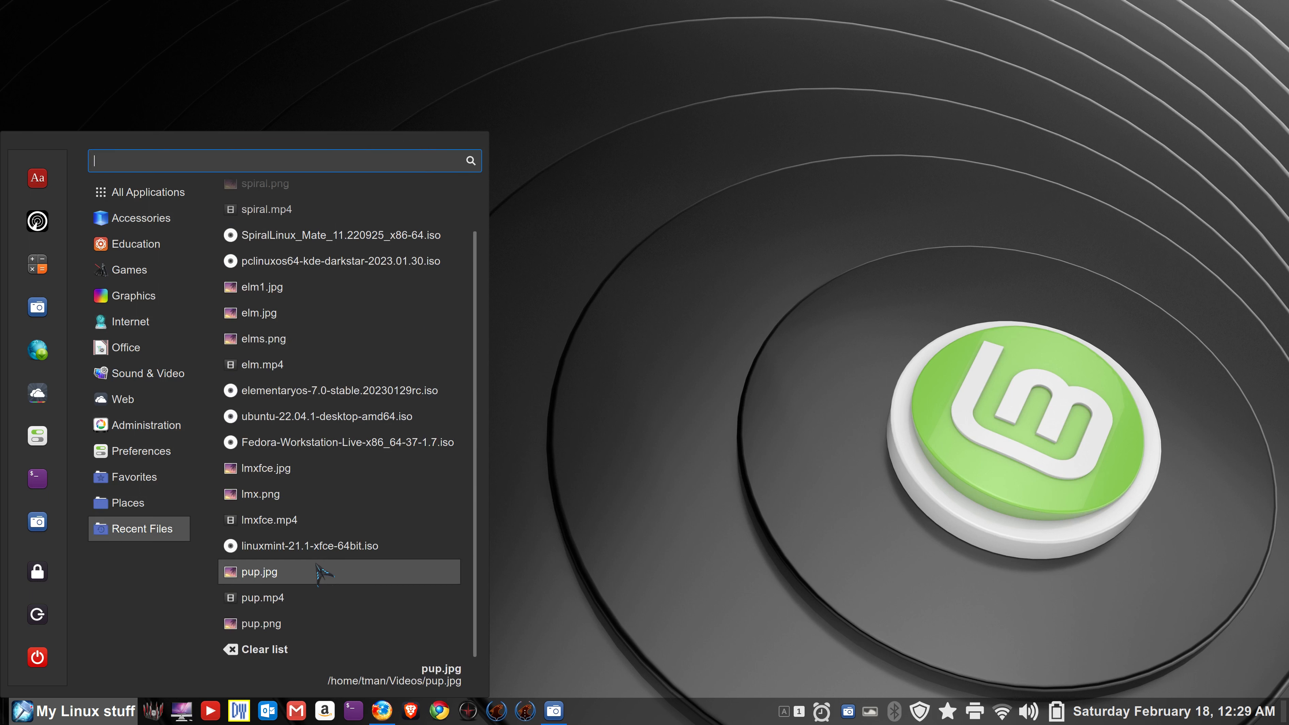
left_click(263, 660)
- Remove Calculator and Flightradar24 from the menu favorites, then reopen the menu
left_click(22, 711)
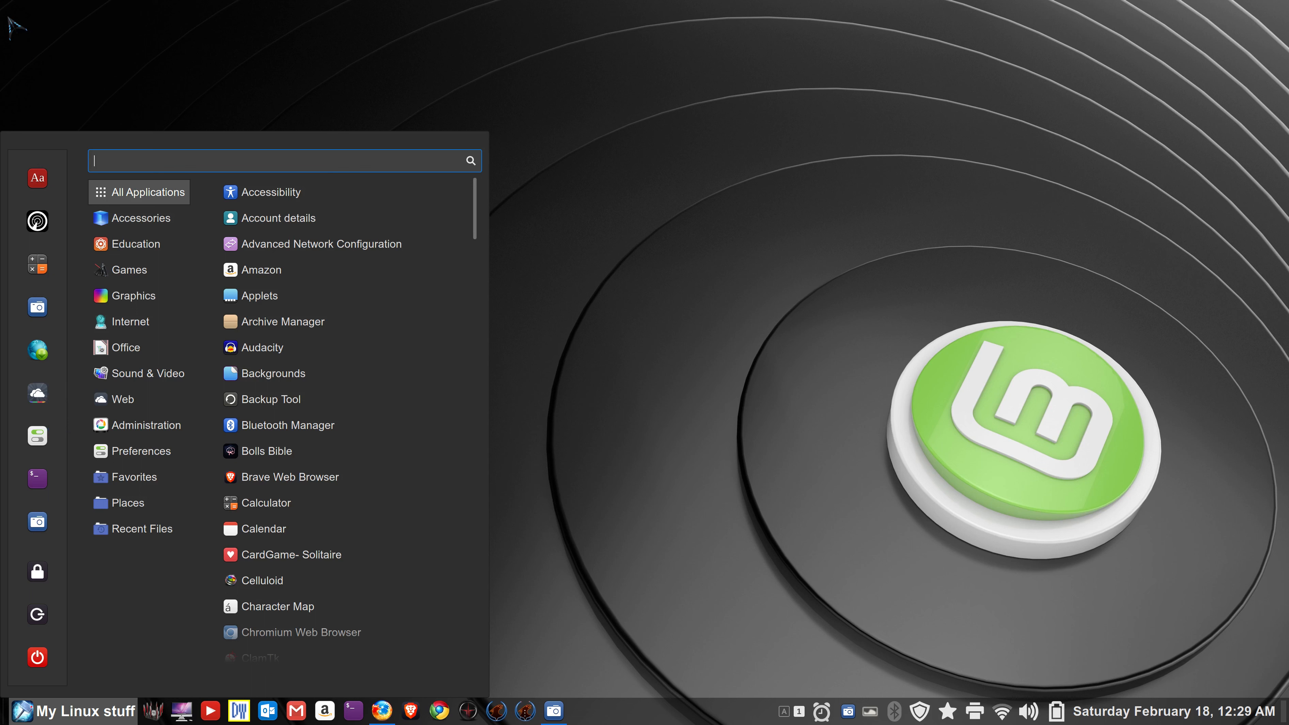
mouse_move(188, 331)
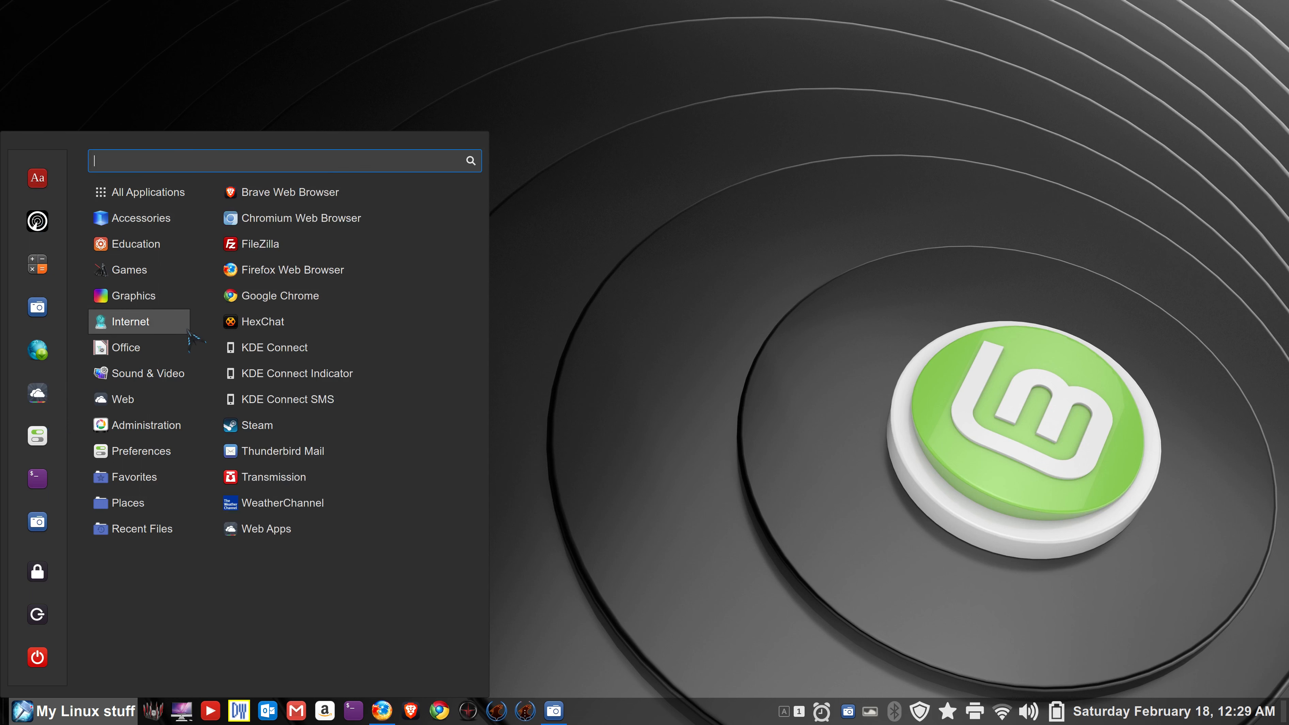
left_click_drag(37, 264, 203, 300)
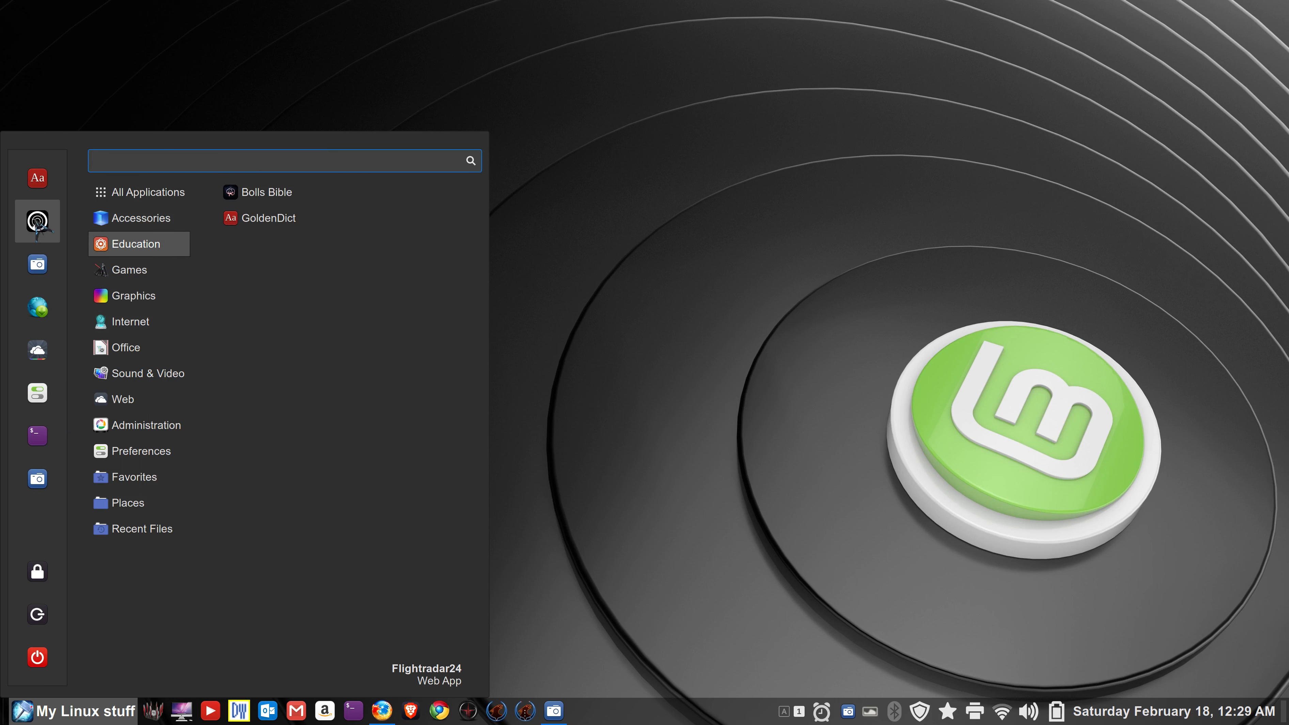
left_click_drag(36, 223, 215, 309)
left_click(588, 464)
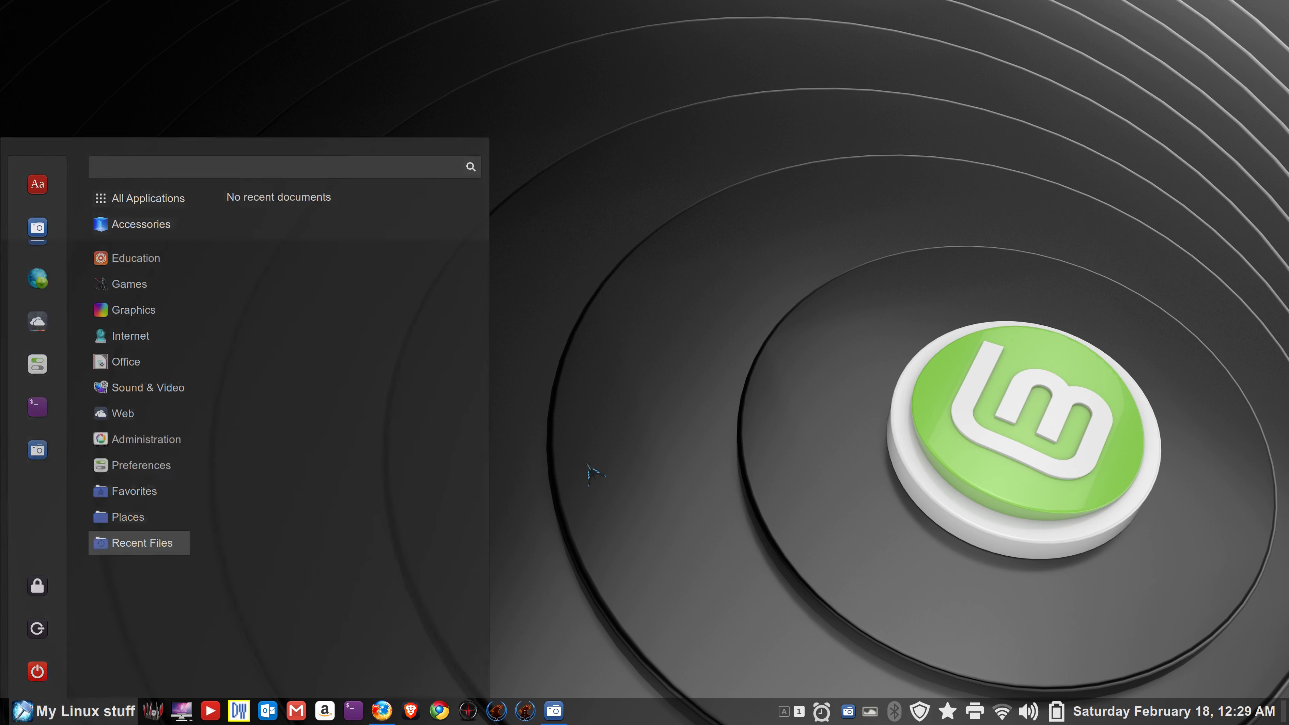
key("super")
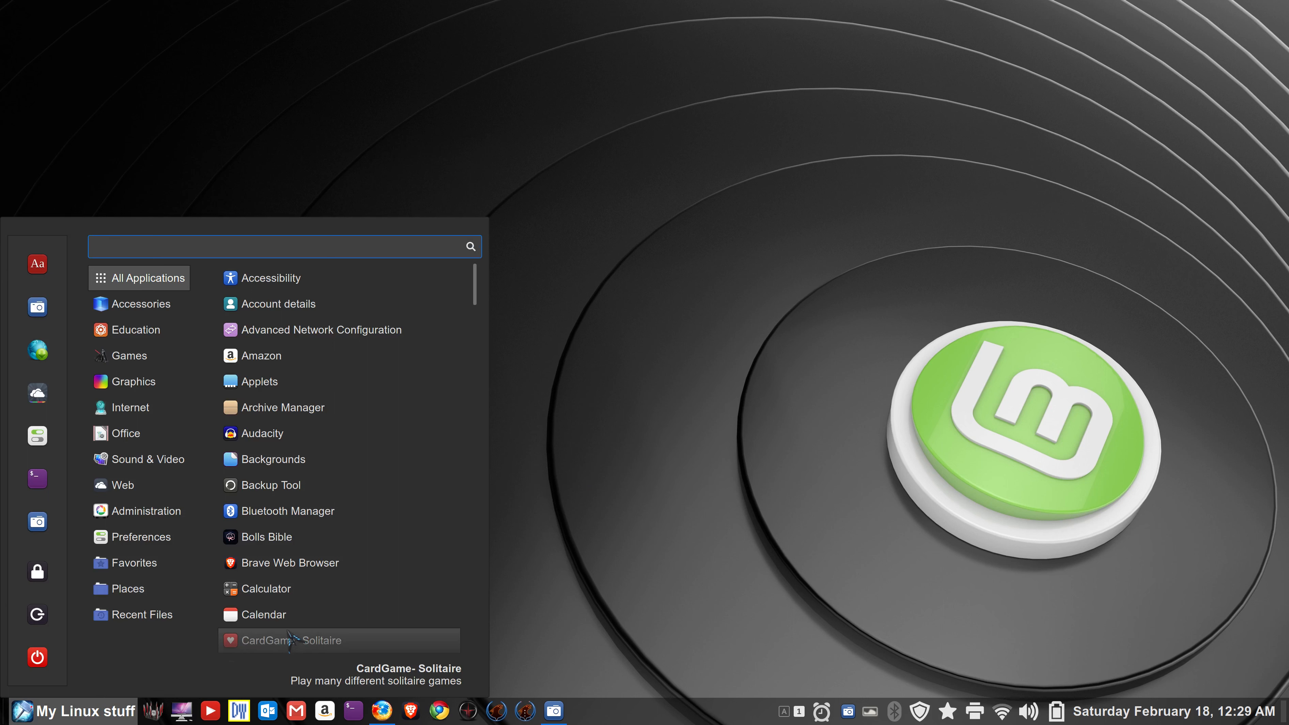
mouse_move(100, 362)
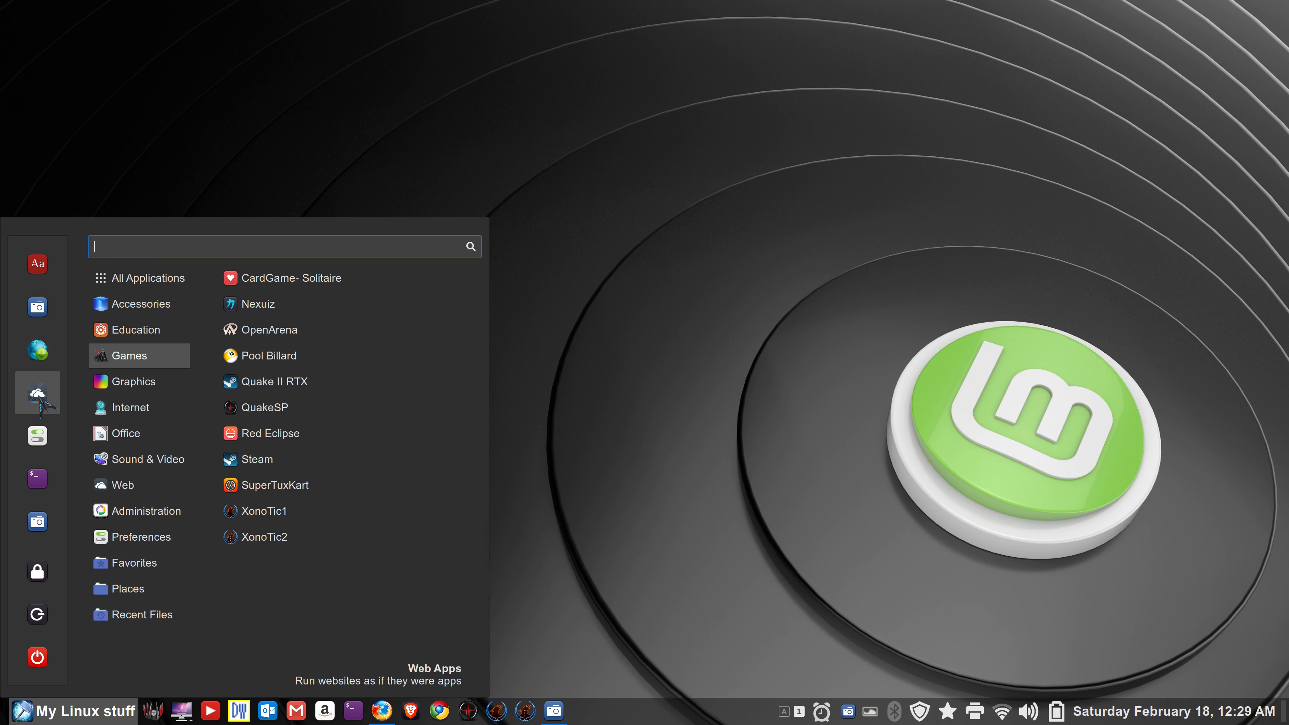
- Open Web Apps, enlarge its window, and delete the DW web app with confirmation
left_click(38, 393)
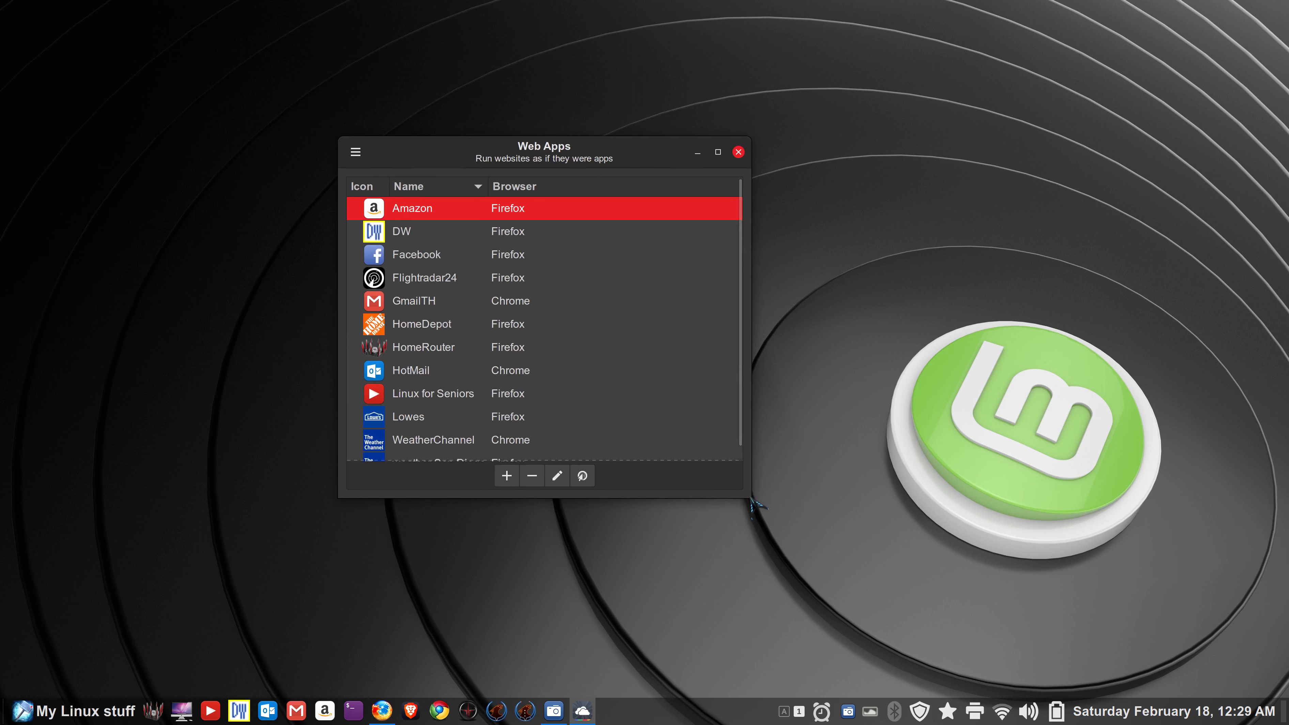
left_click_drag(754, 502, 802, 568)
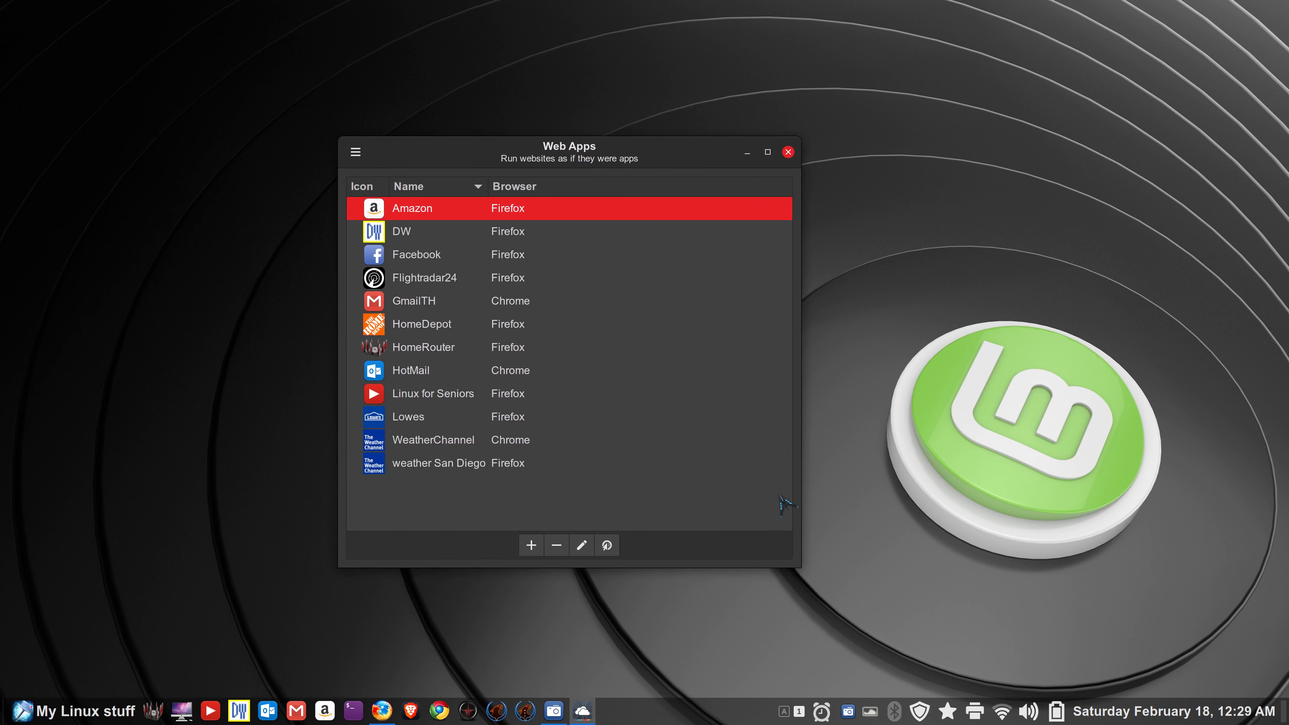
left_click(389, 233)
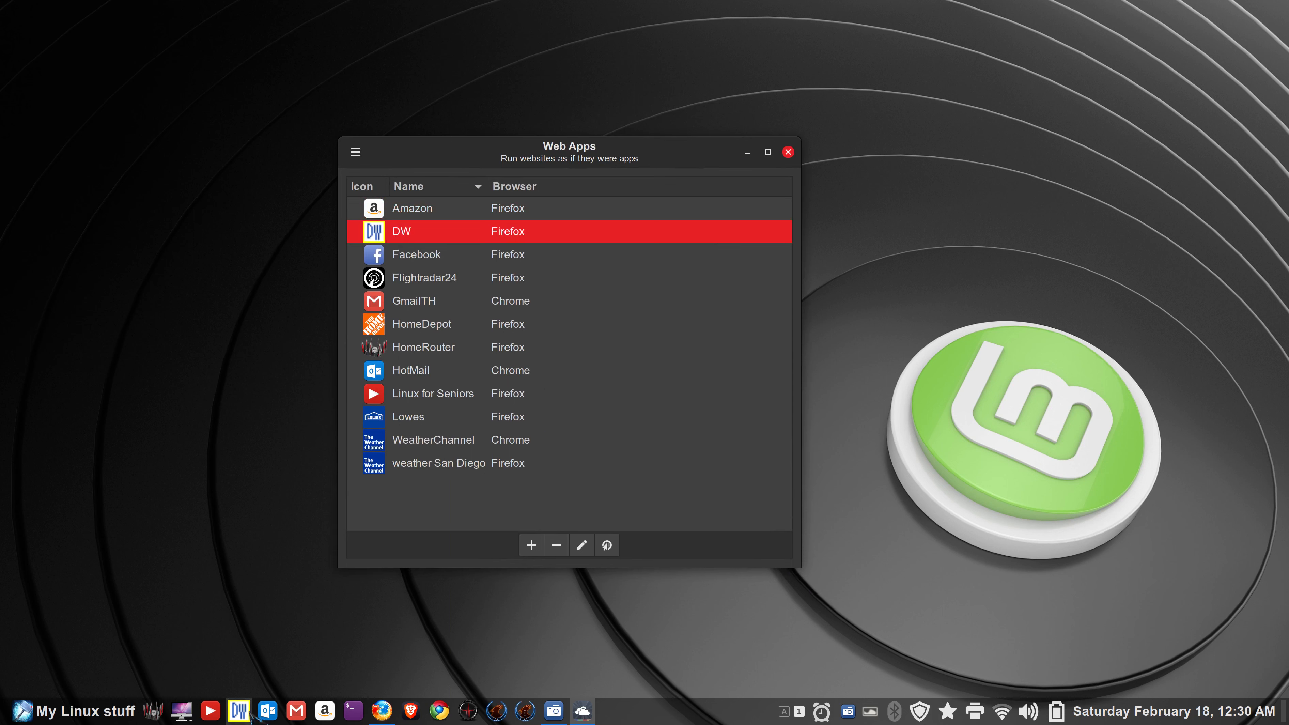
left_click(557, 545)
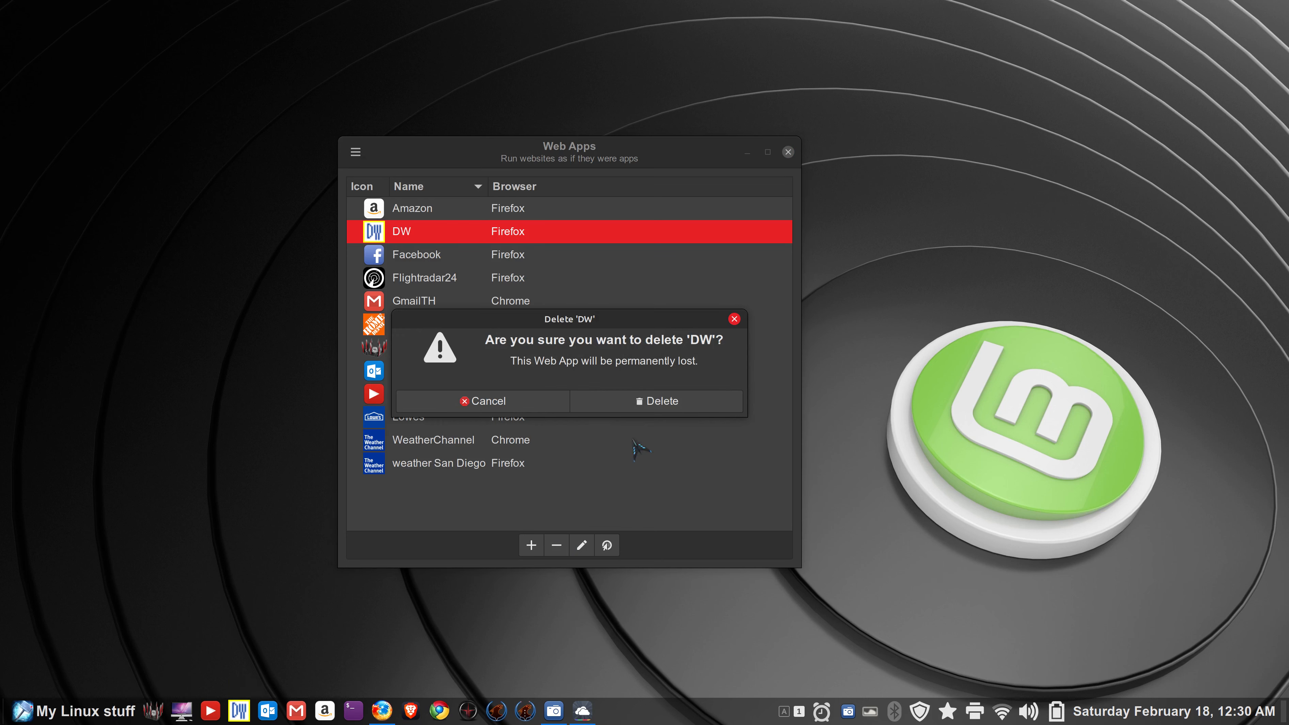
left_click(659, 401)
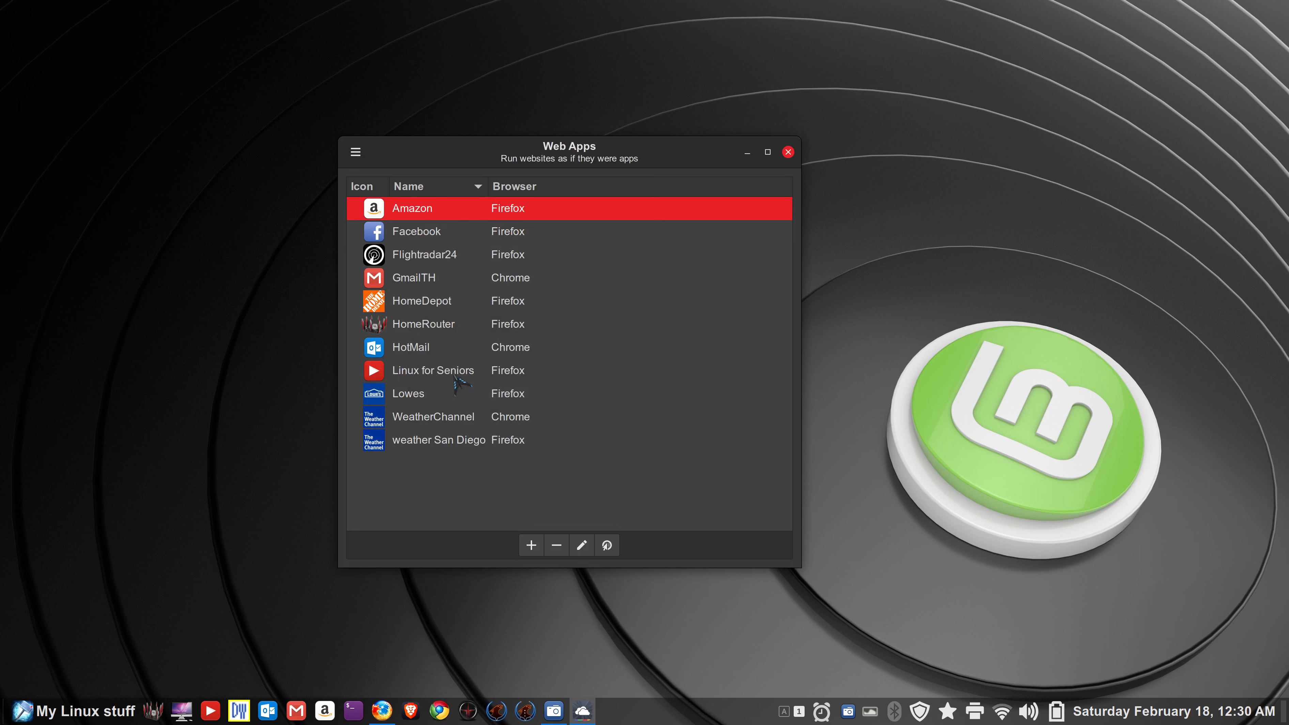
- Close Web Apps and try the DW panel launcher, dismissing its missing Firefox profile error
left_click(789, 152)
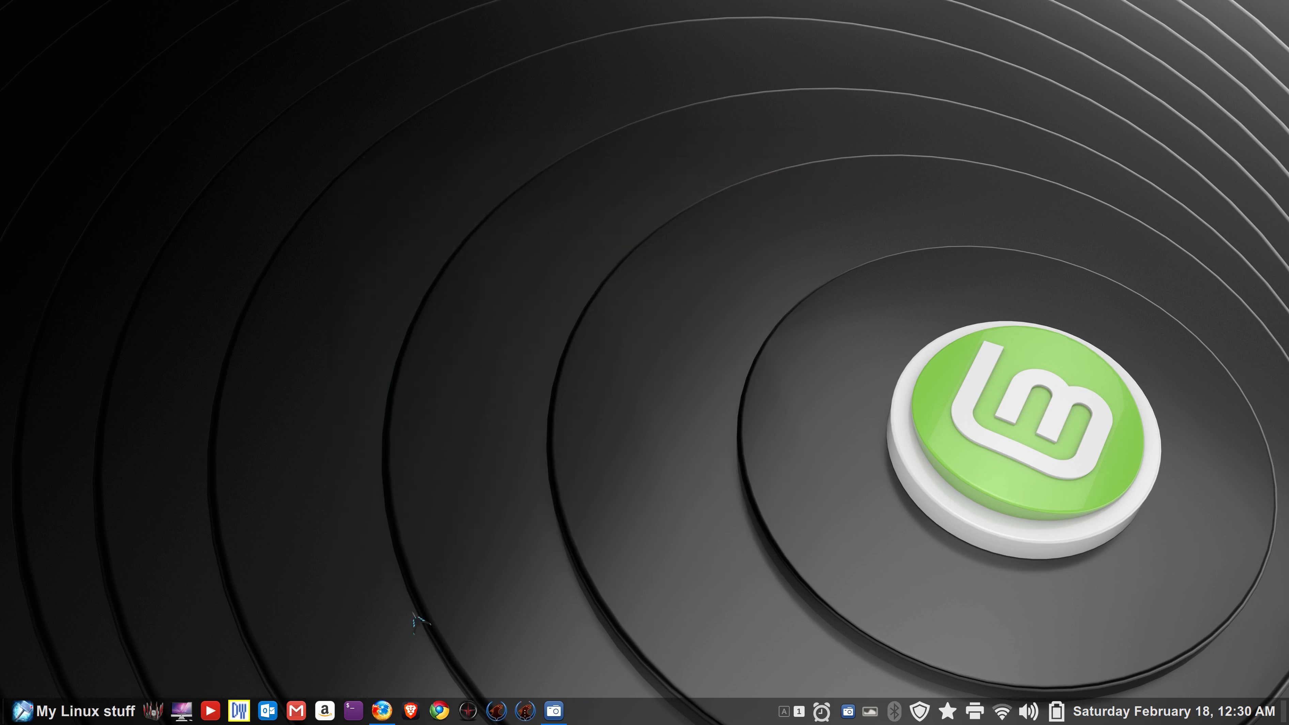
left_click(239, 710)
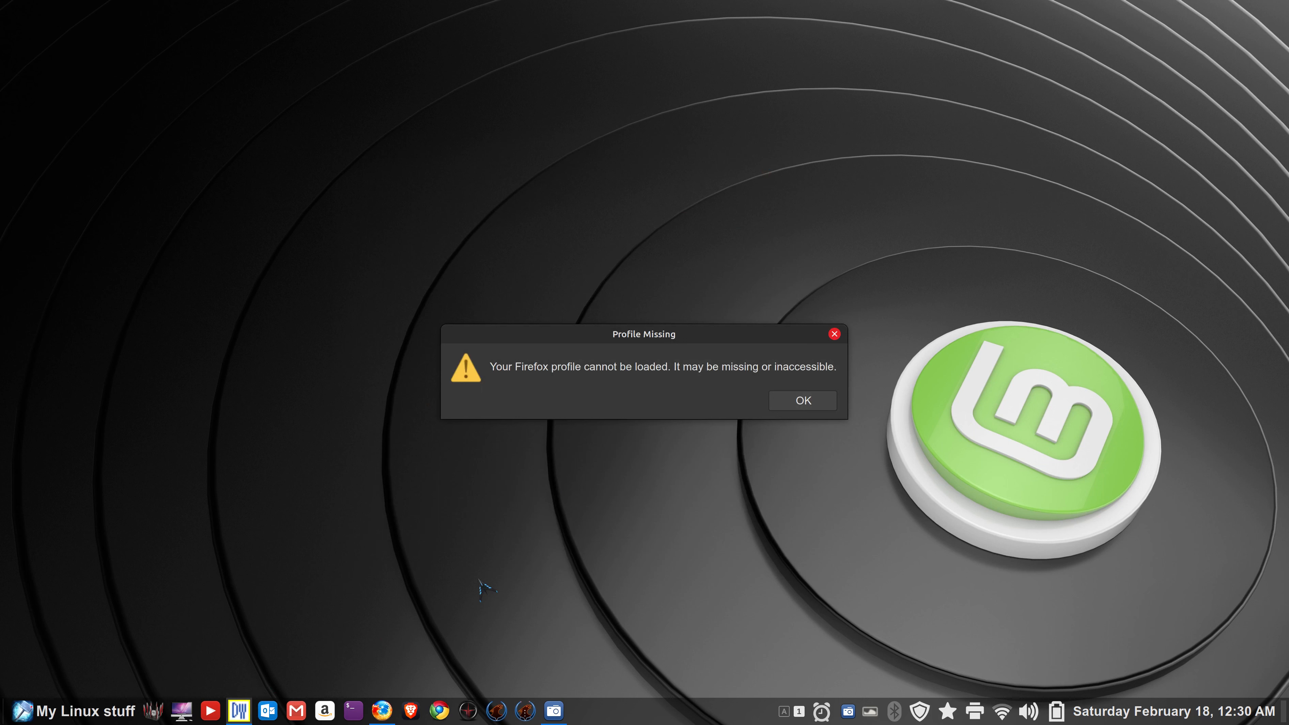
left_click(803, 401)
- Remove the broken DW launcher from the panel and reopen Web Apps centred on screen
right_click(249, 713)
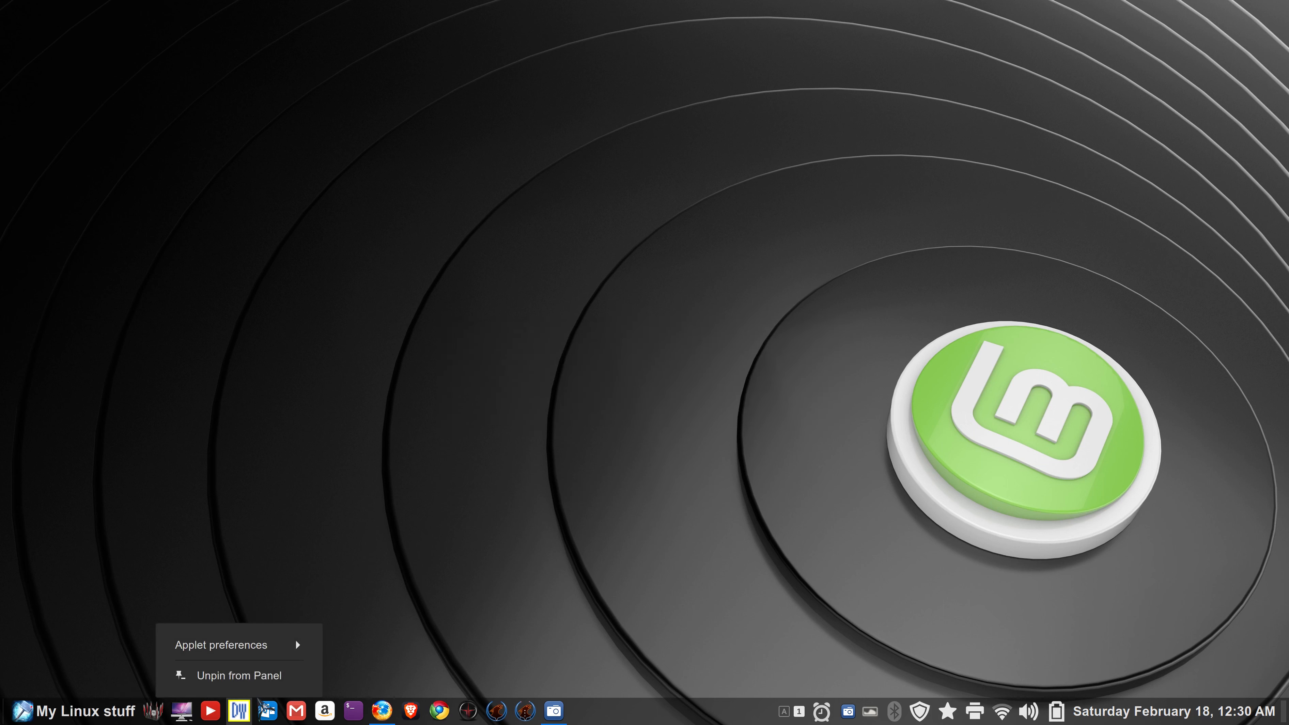
left_click(183, 681)
left_click(40, 711)
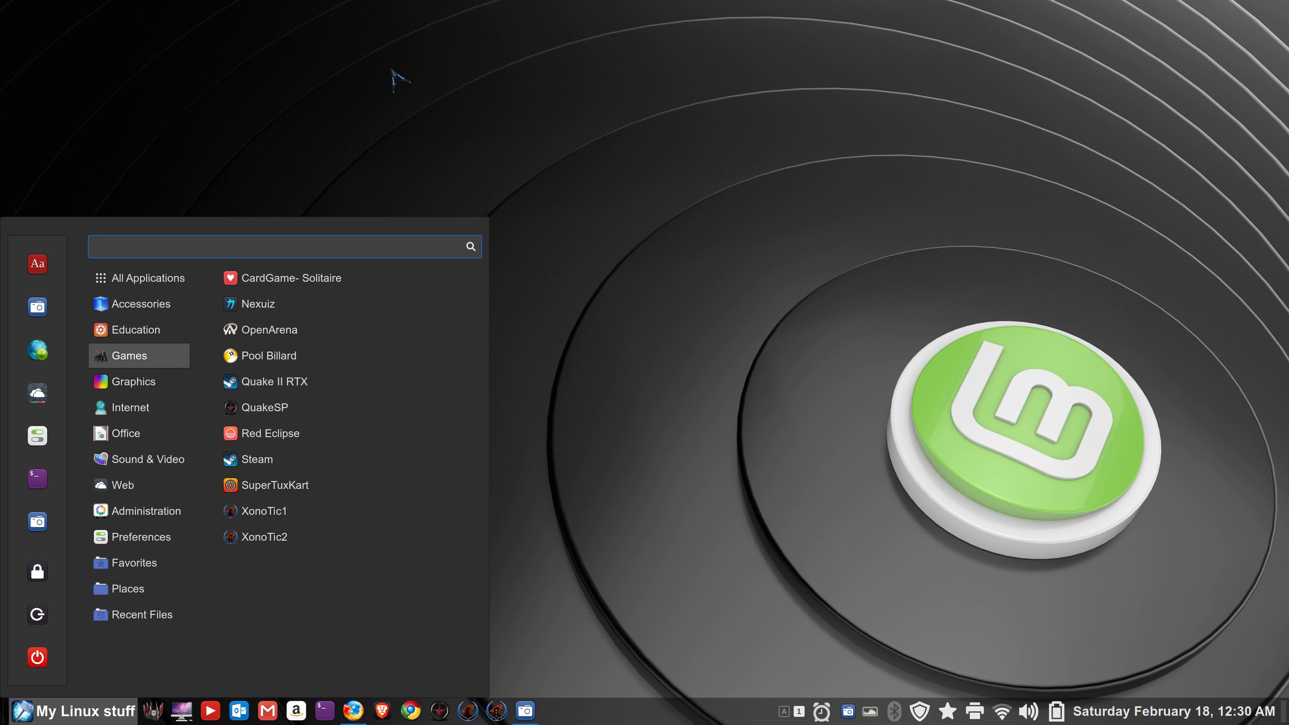
left_click(37, 392)
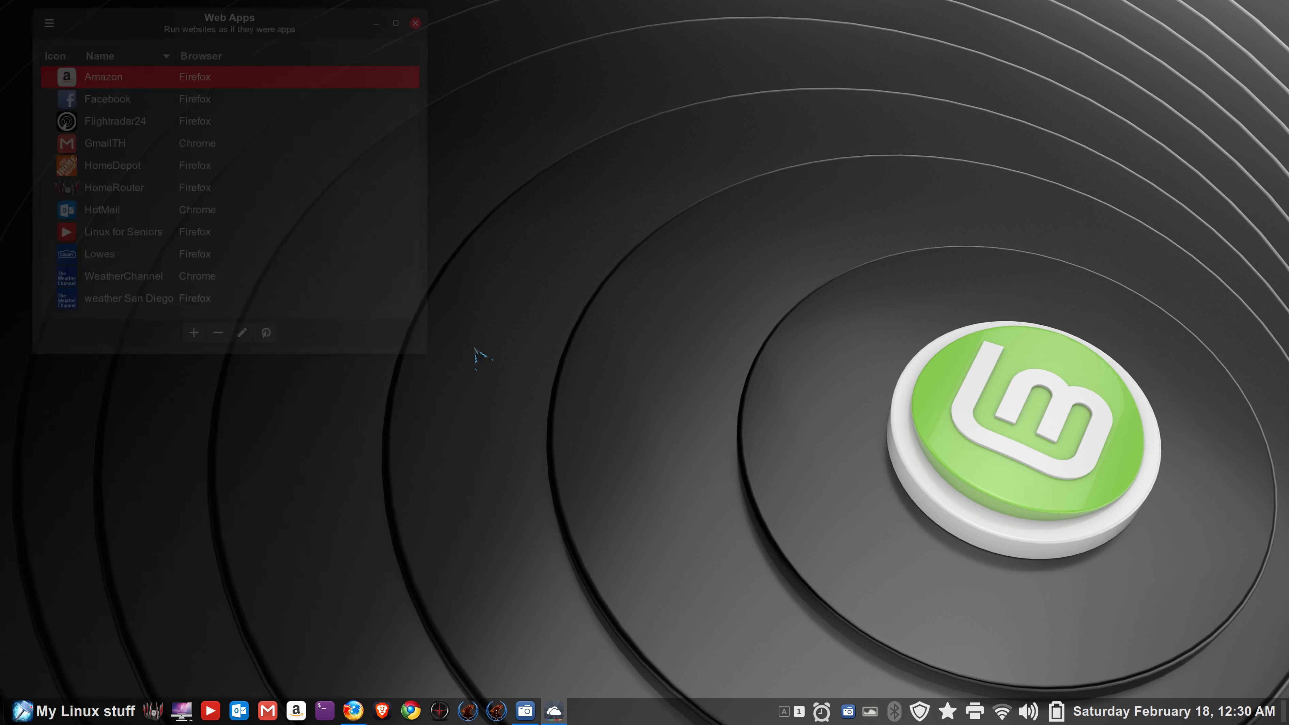
left_click_drag(232, 23, 539, 181)
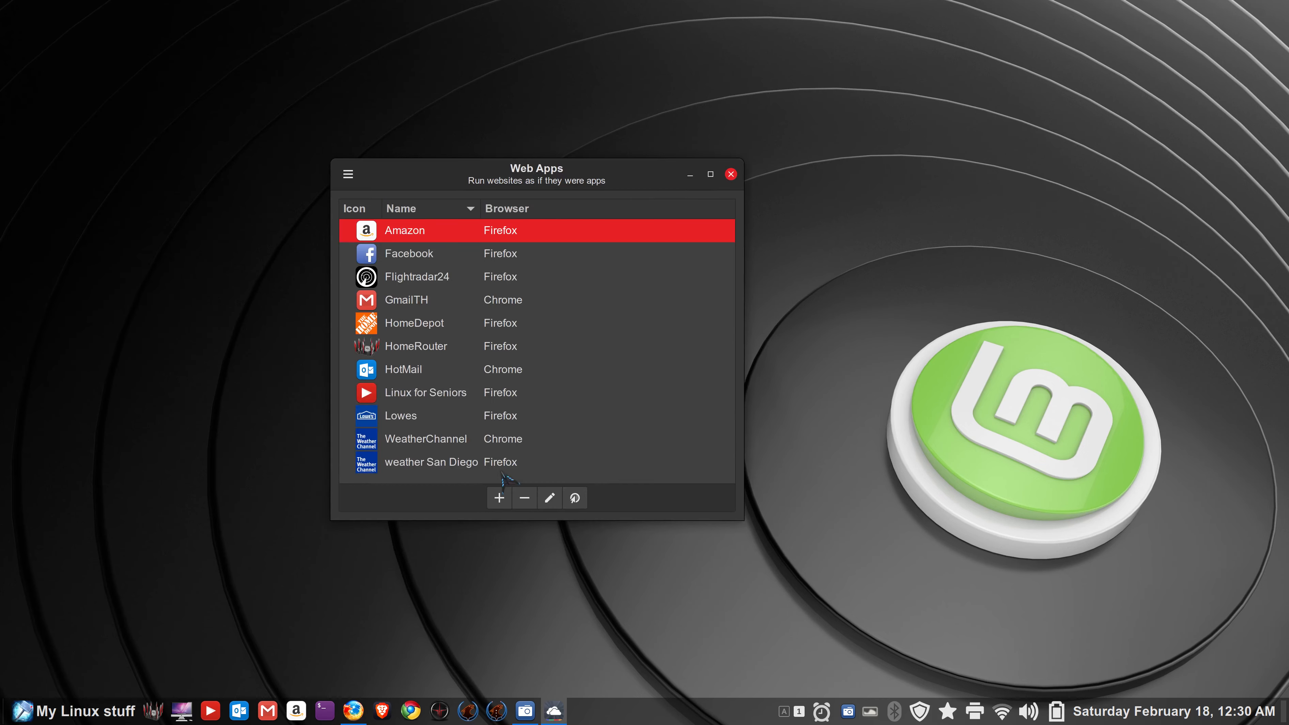
left_click(499, 498)
right_click(491, 250)
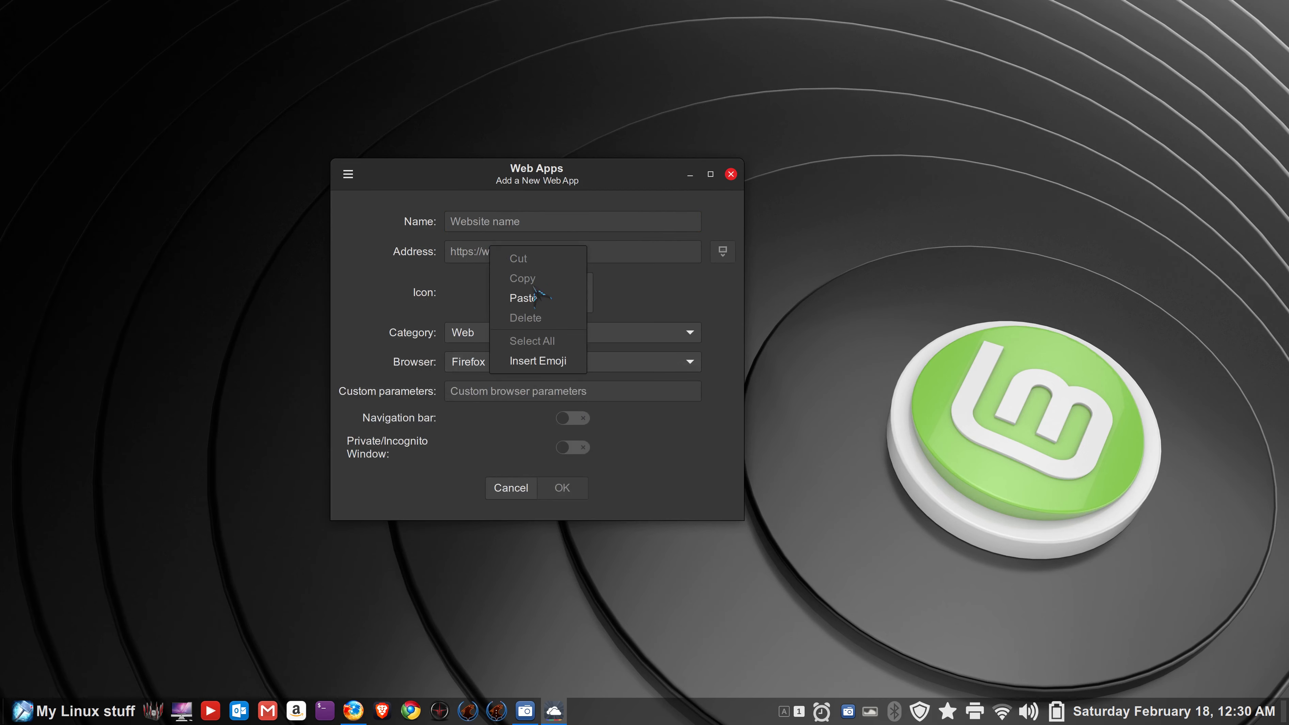
left_click(522, 297)
left_click(504, 224)
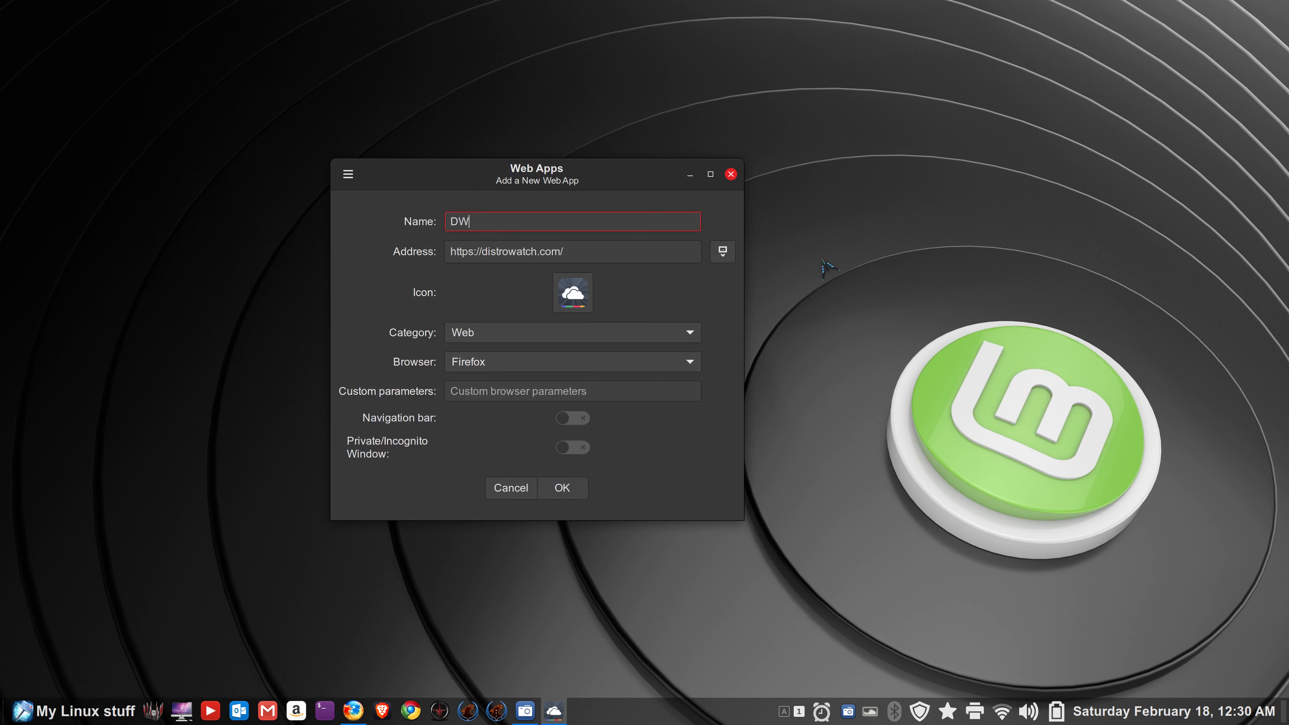
left_click(723, 251)
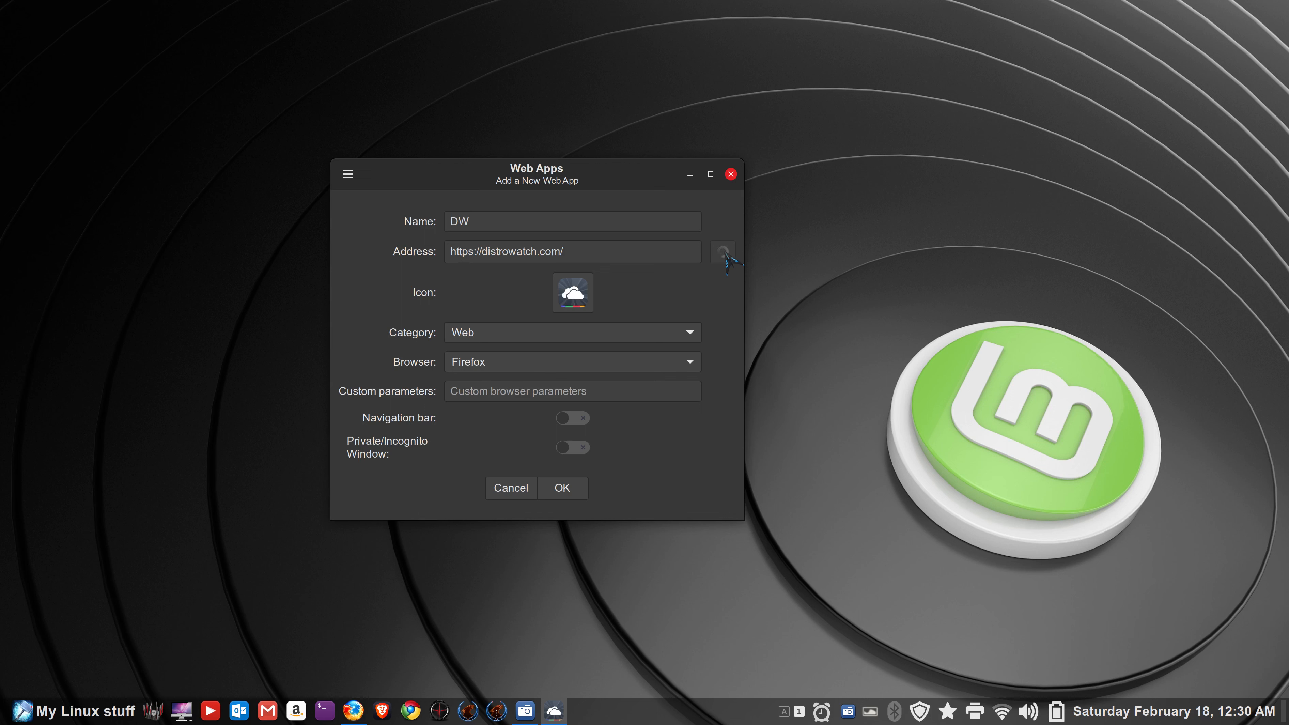
left_click(542, 496)
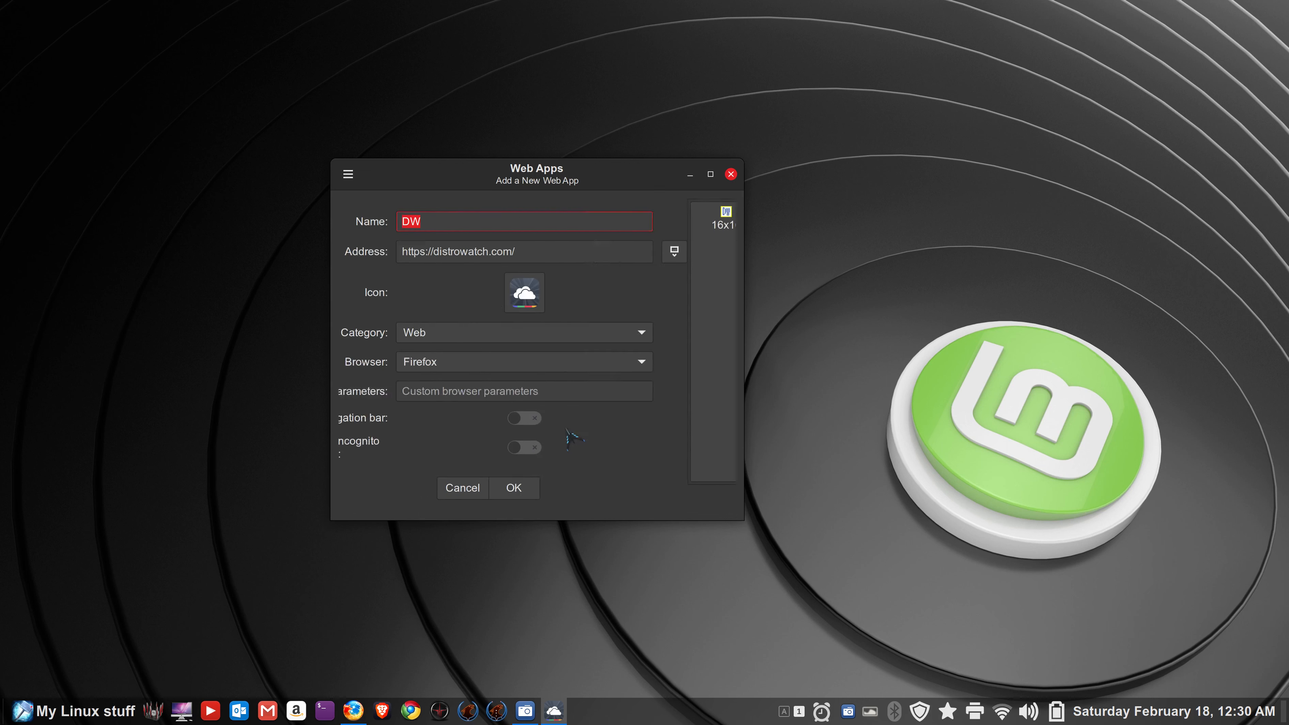
- Give DW the face-monkey emoji icon, leaving the navigation bar off
left_click(538, 293)
left_click(400, 369)
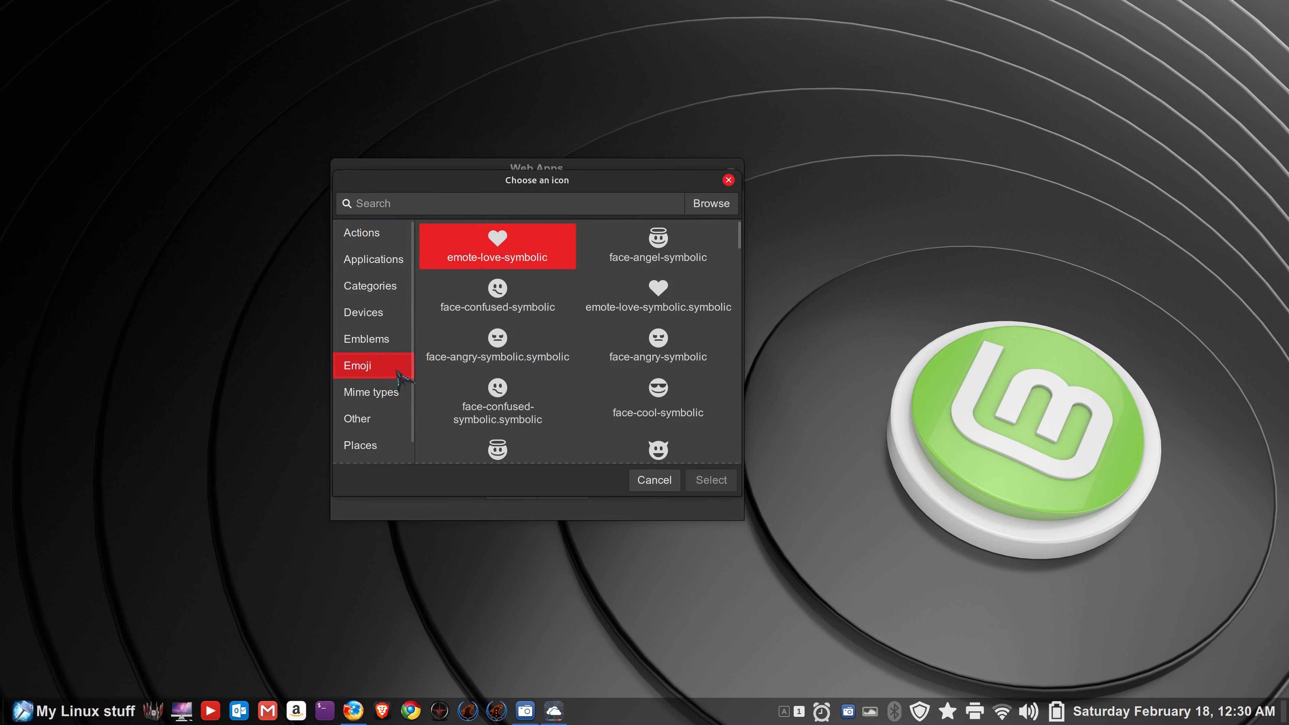
scroll(559, 396, "down", 8)
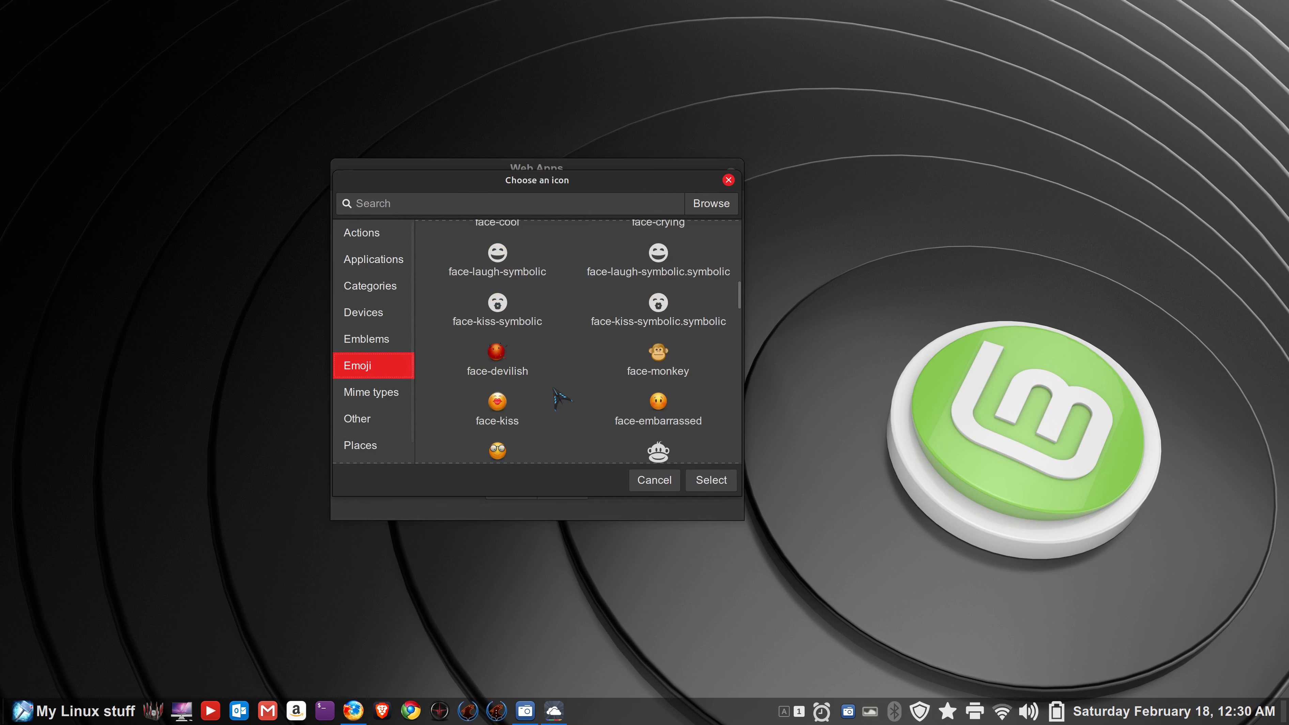
scroll(559, 396, "down", 3)
left_click(660, 302)
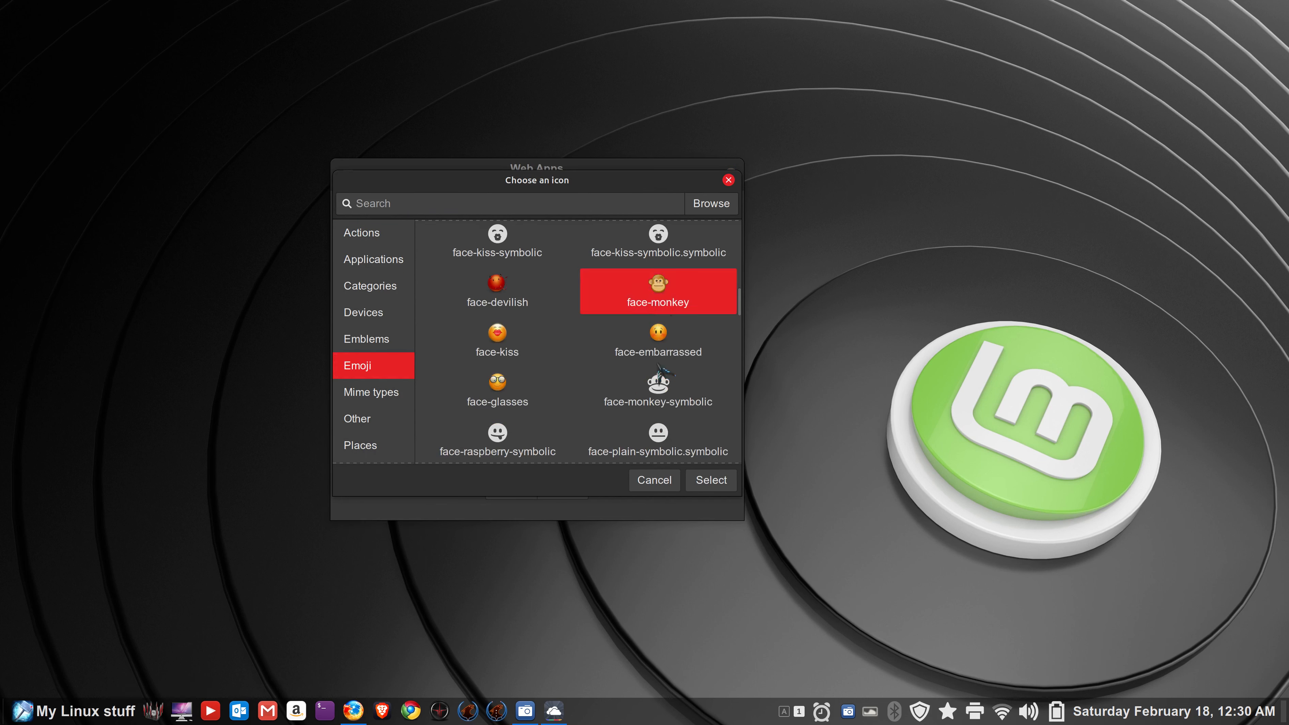
left_click(712, 481)
left_click(579, 418)
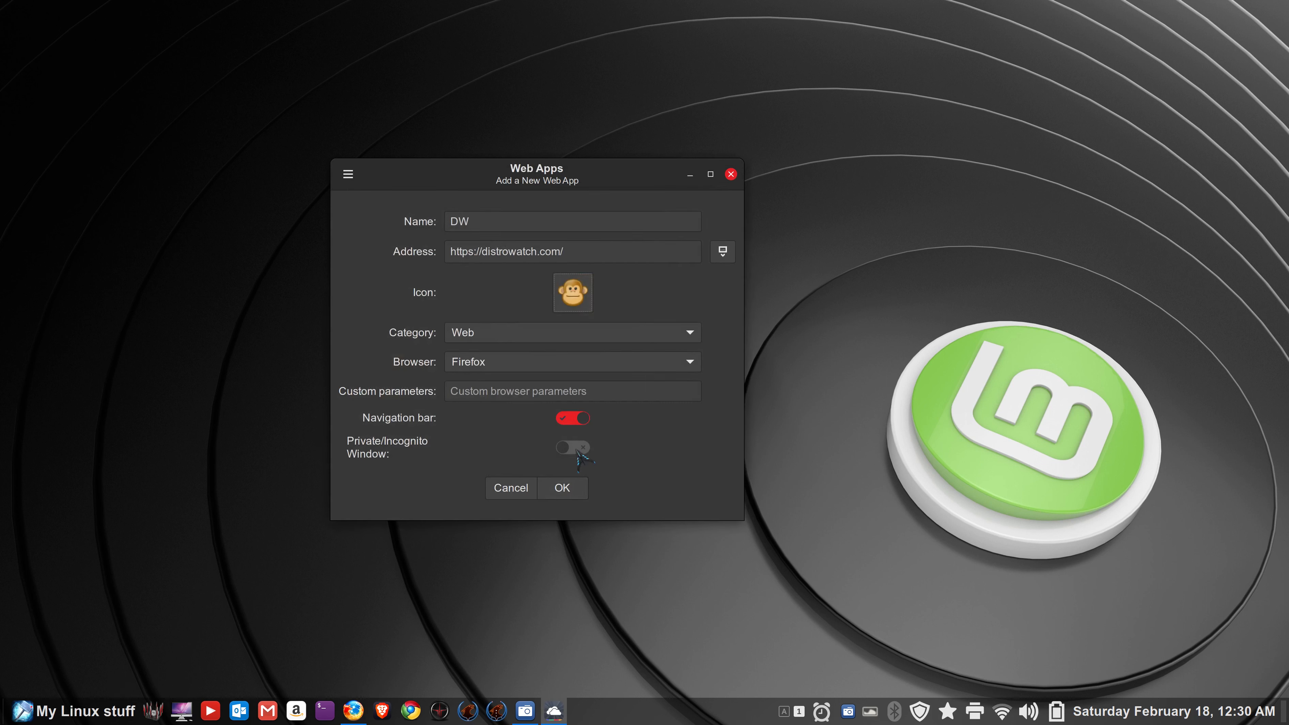
left_click(572, 419)
left_click(562, 487)
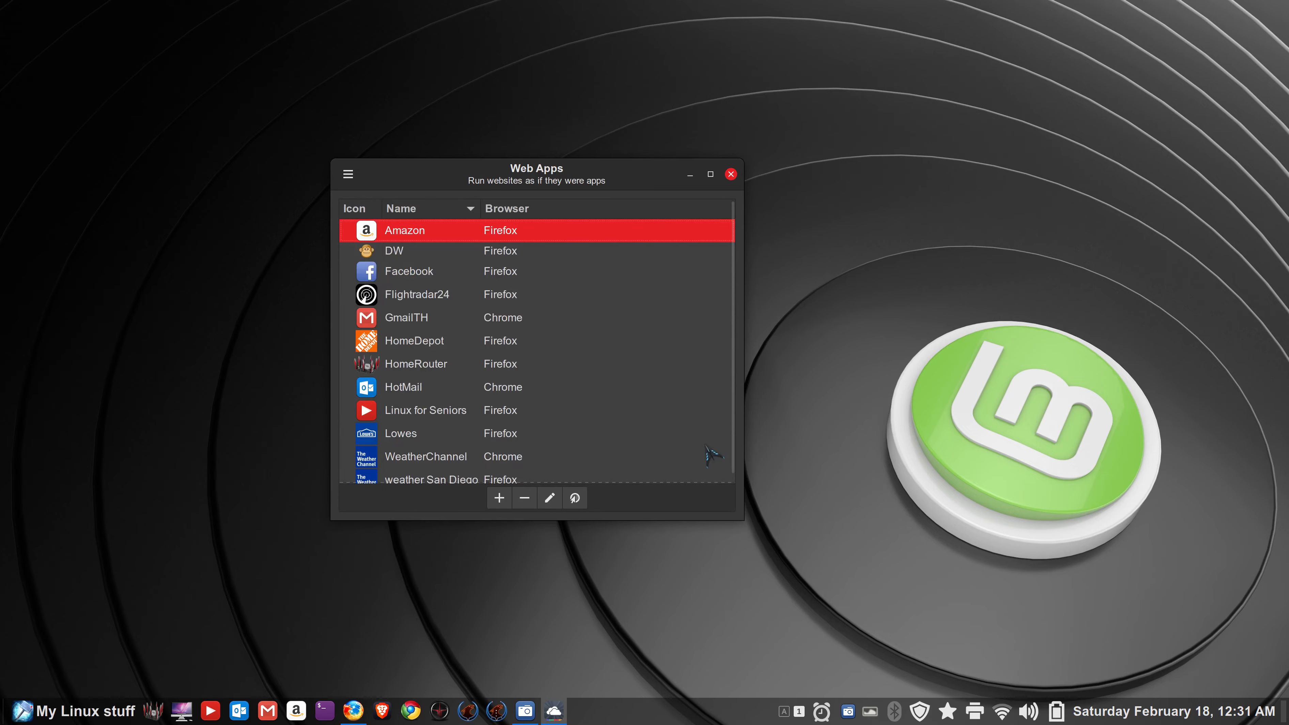
left_click(384, 255)
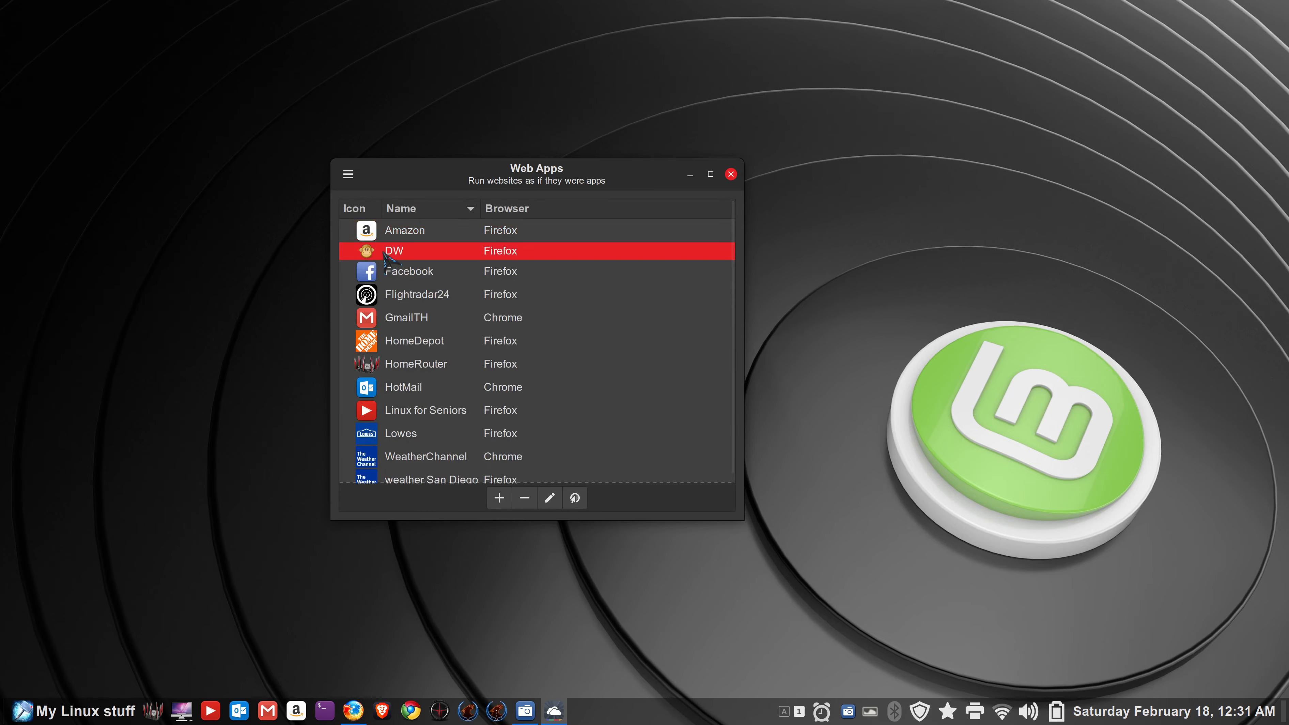
double_click(384, 255)
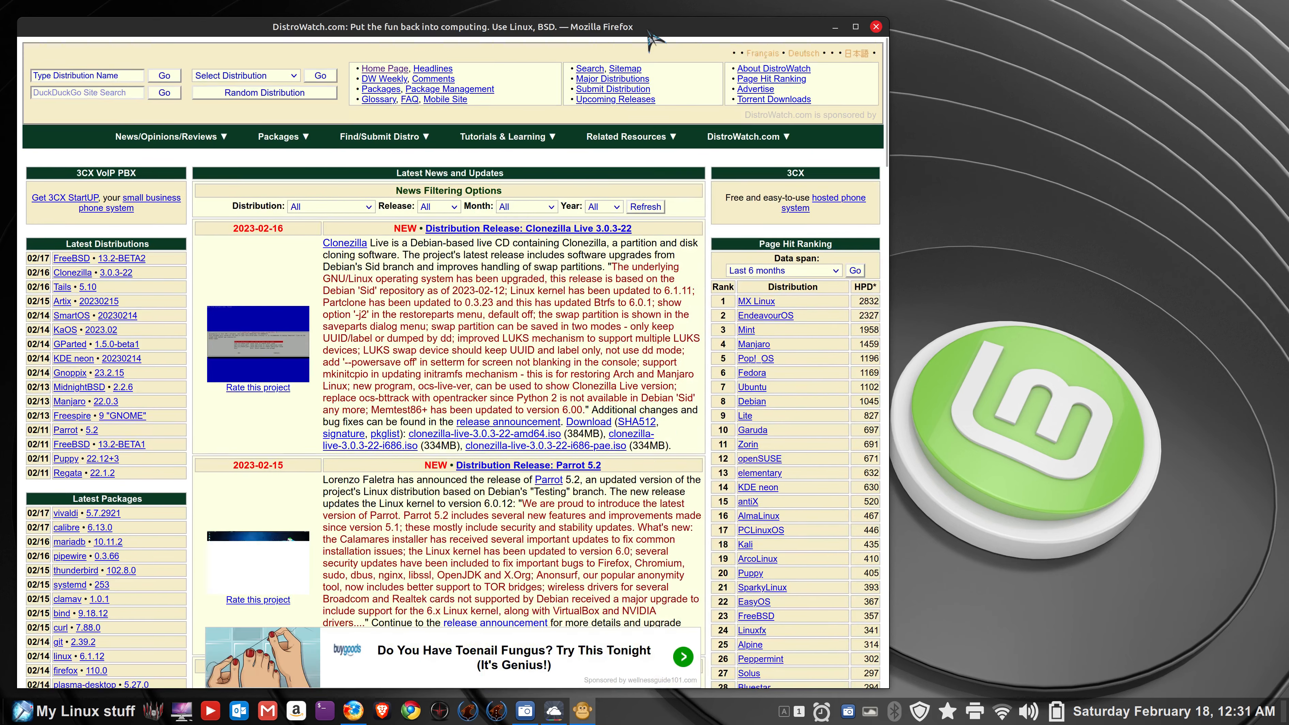
left_click_drag(362, 34, 473, 62)
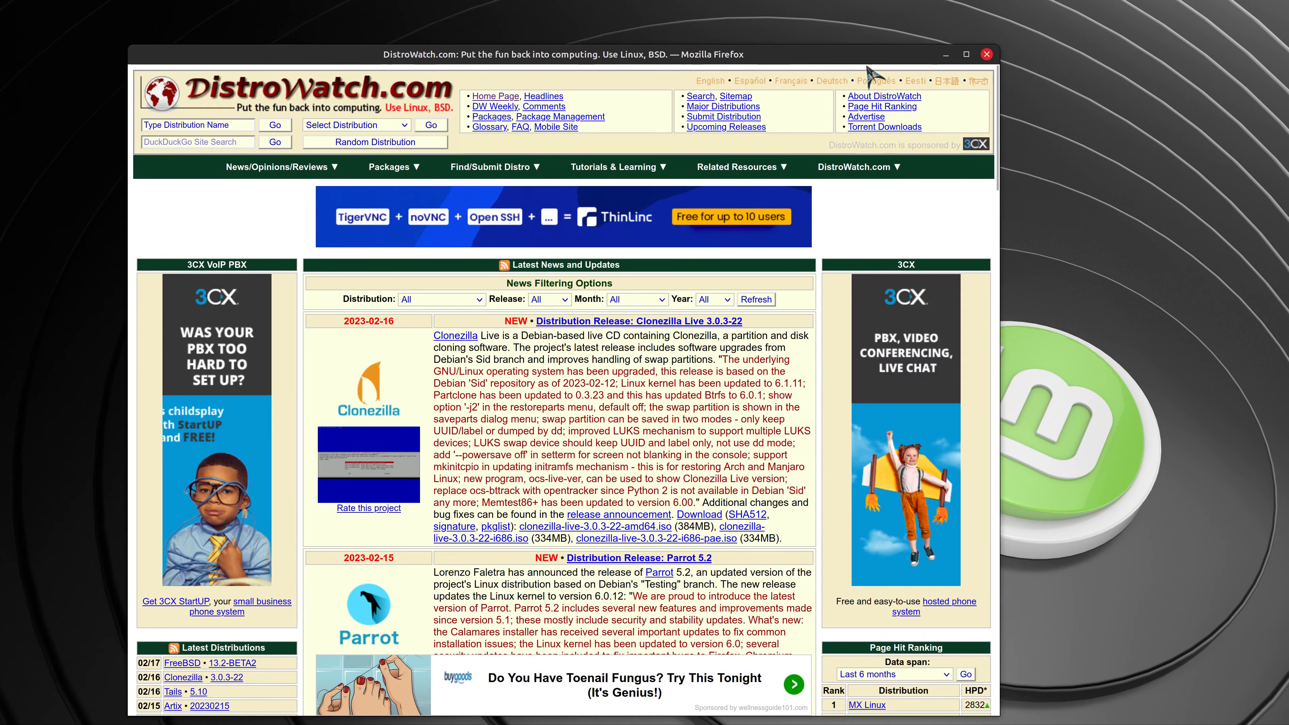
double_click(832, 52)
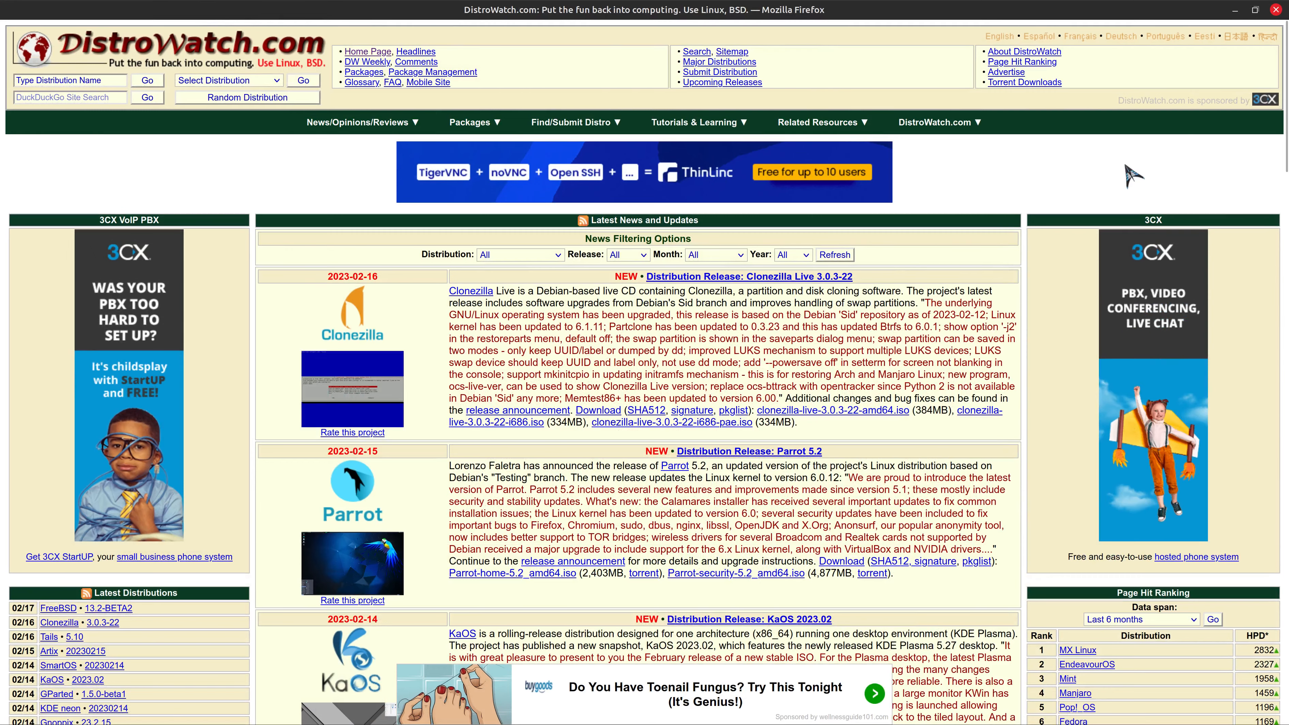
left_click(1276, 9)
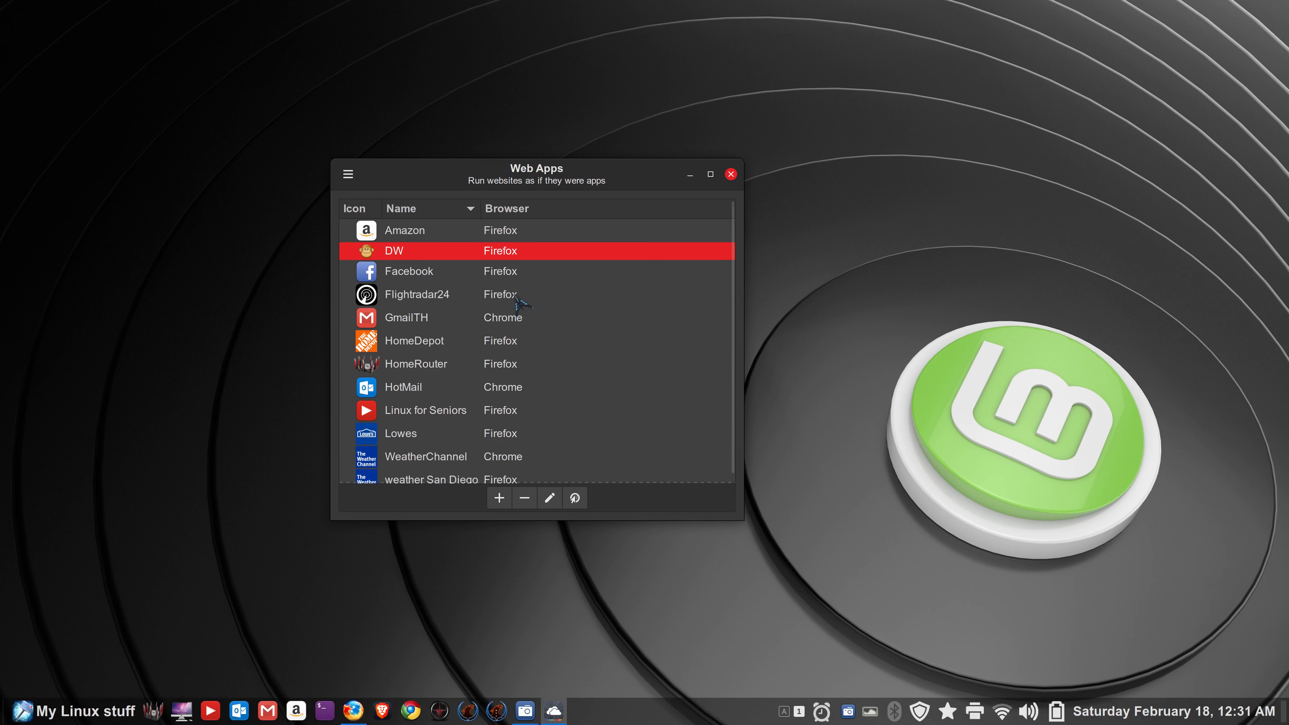
- Enable the navigation bar in DW's settings and save
left_click(550, 498)
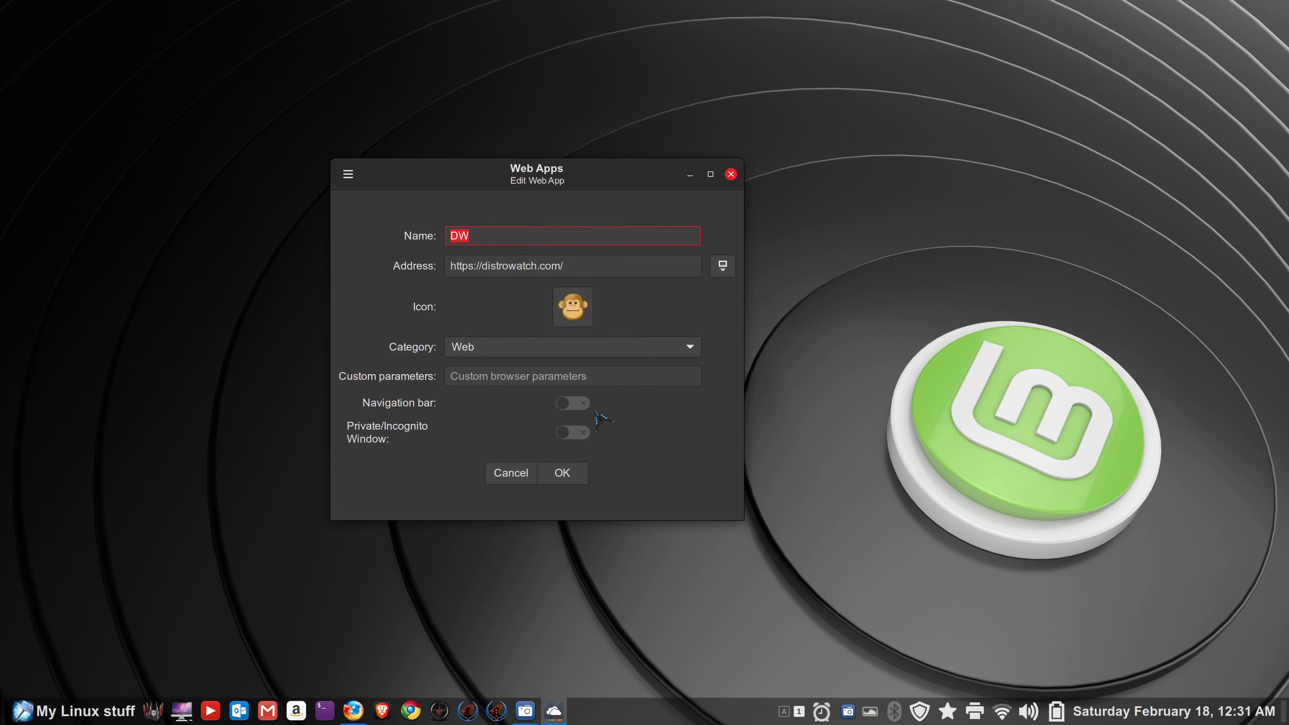
left_click(584, 404)
left_click(562, 473)
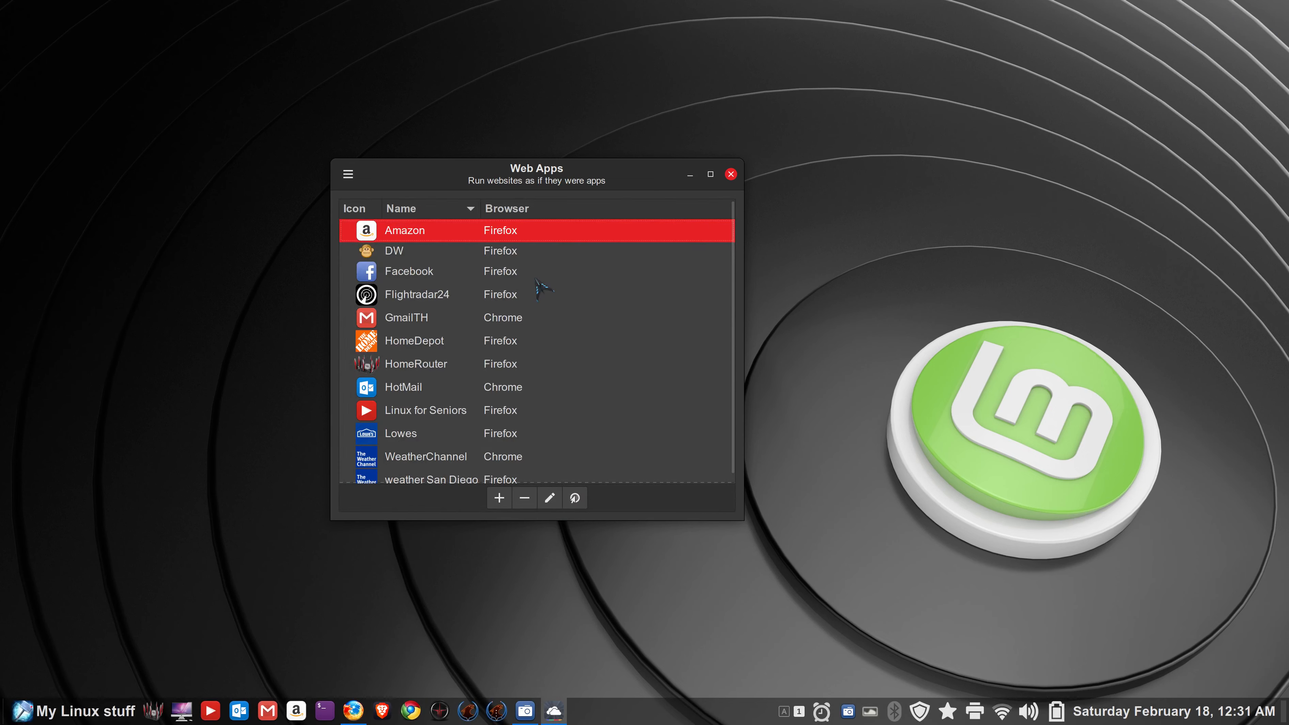
- Launch DW in Firefox, dismiss the restore-tabs notice, and close the DistroWatch window
double_click(369, 257)
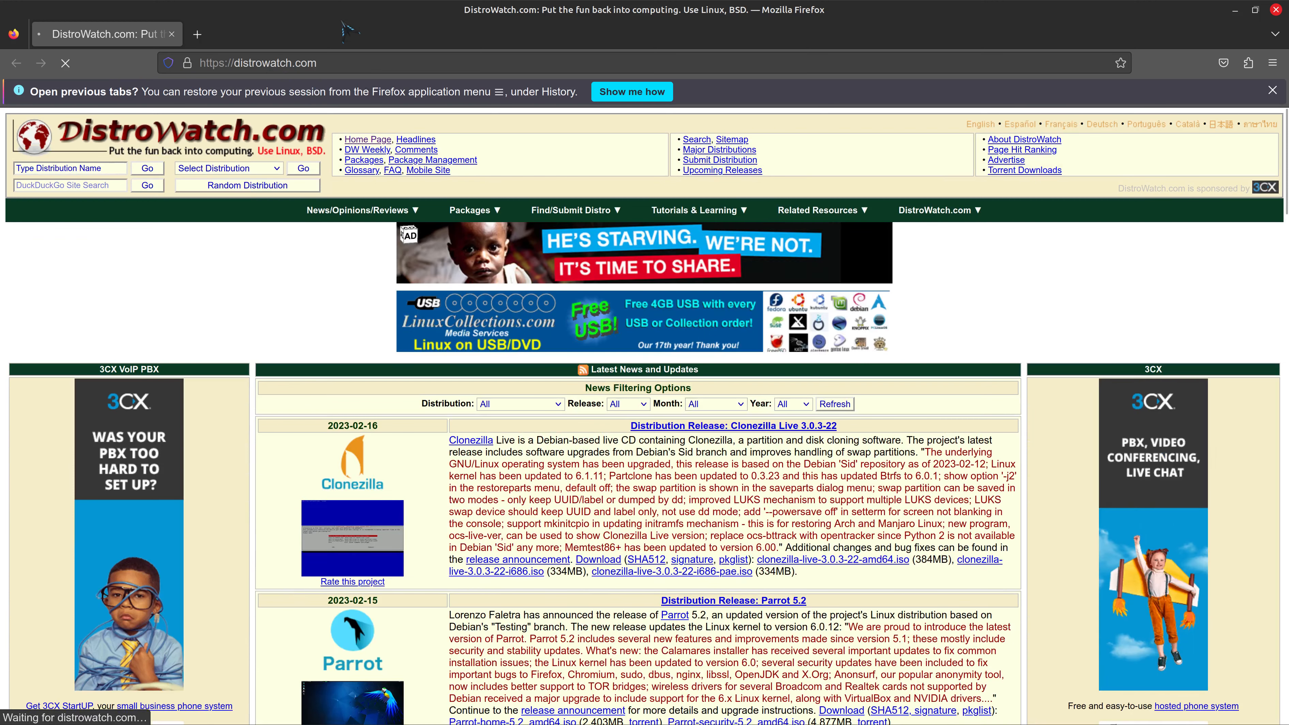
right_click(343, 23)
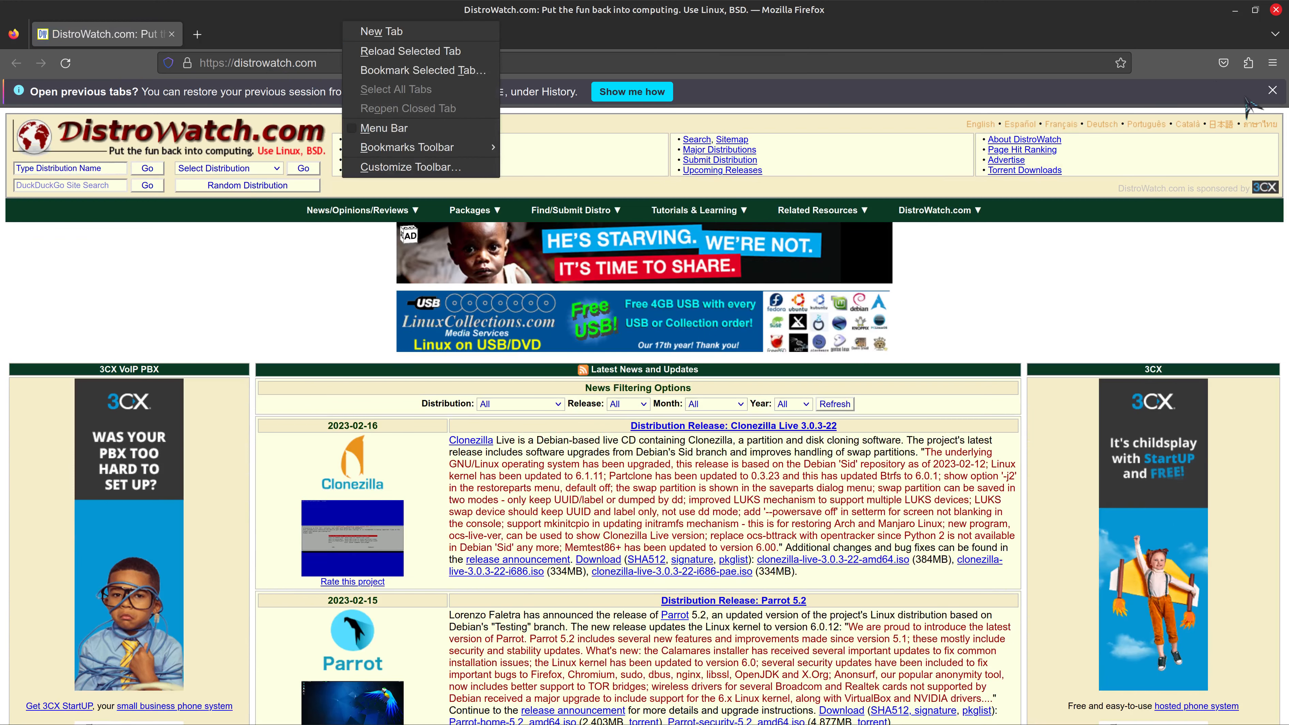
left_click(1273, 90)
left_click(1273, 91)
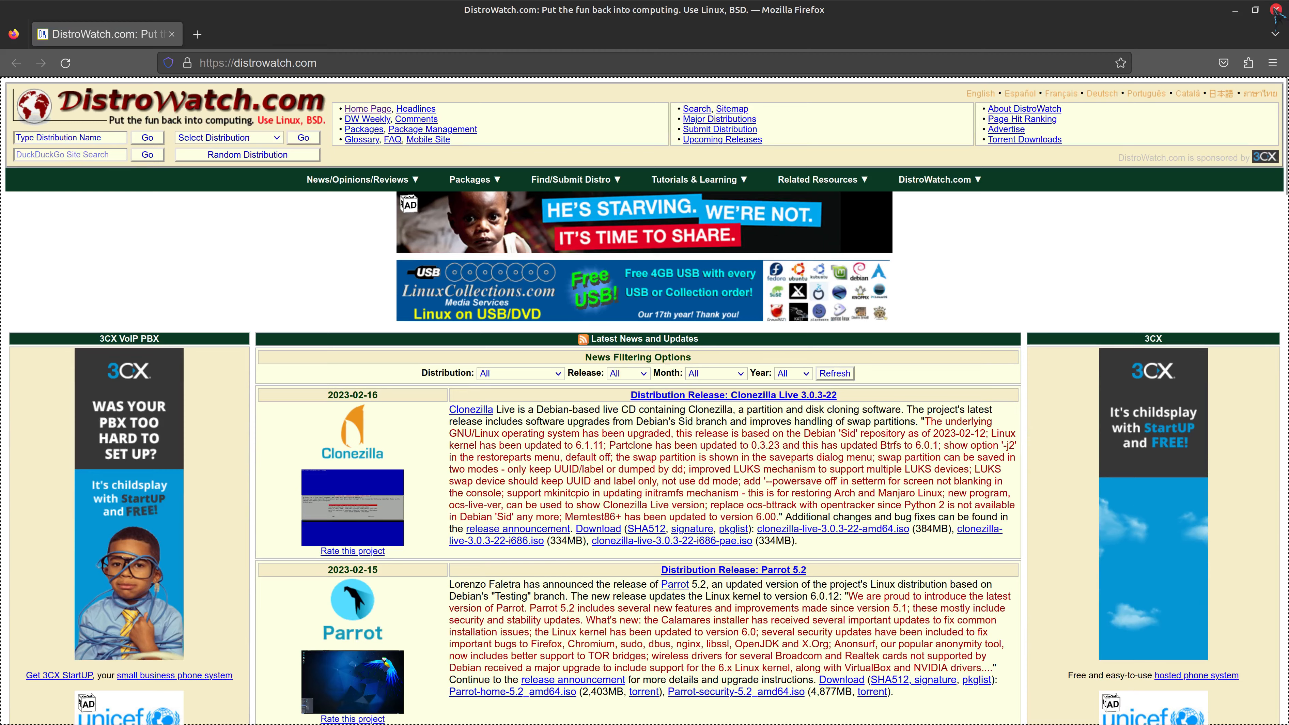
left_click(1277, 9)
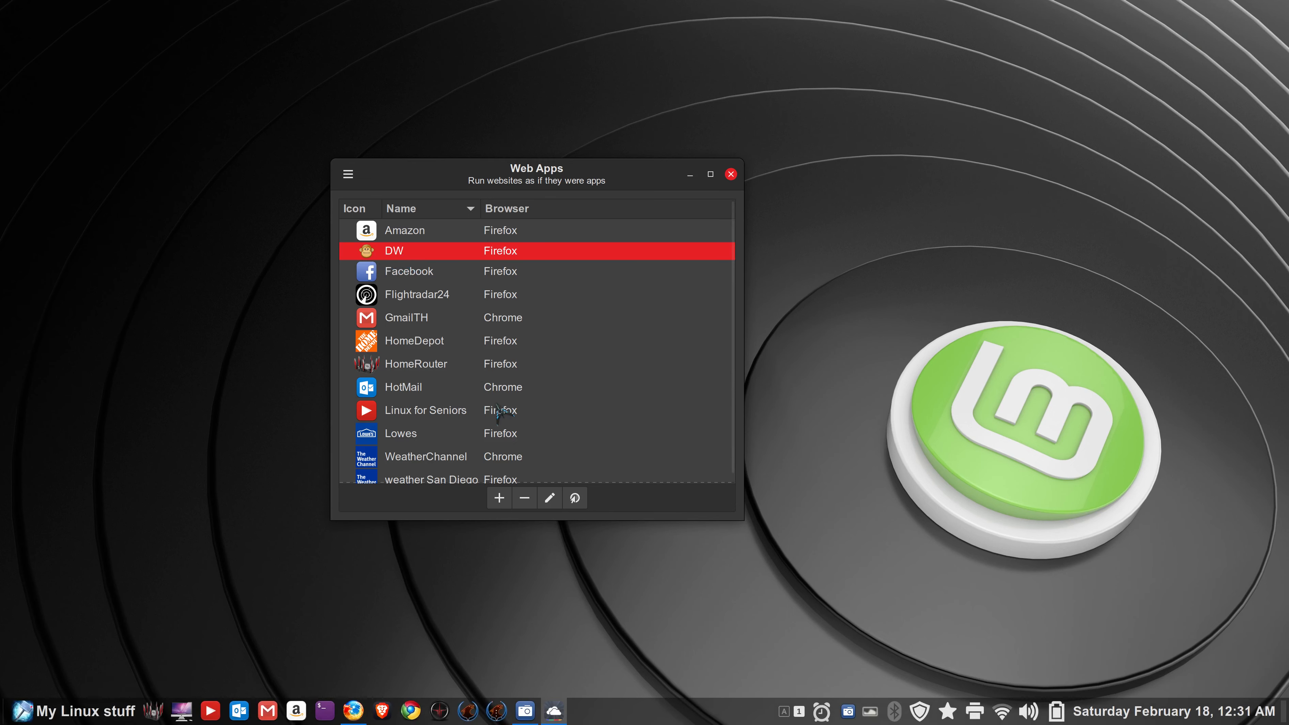
- Replace DW's monkey icon with the DistroWatch DW logo found online, then close Web Apps
left_click(550, 497)
left_click(722, 267)
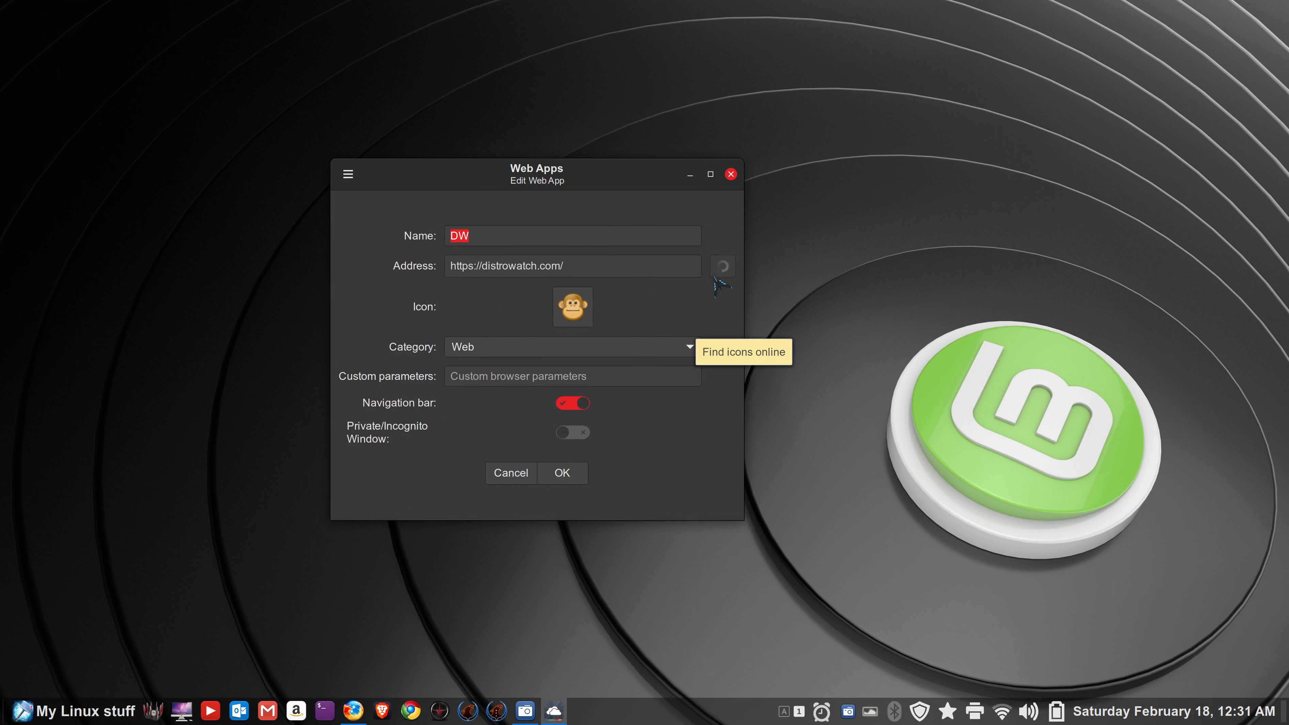
left_click(377, 253)
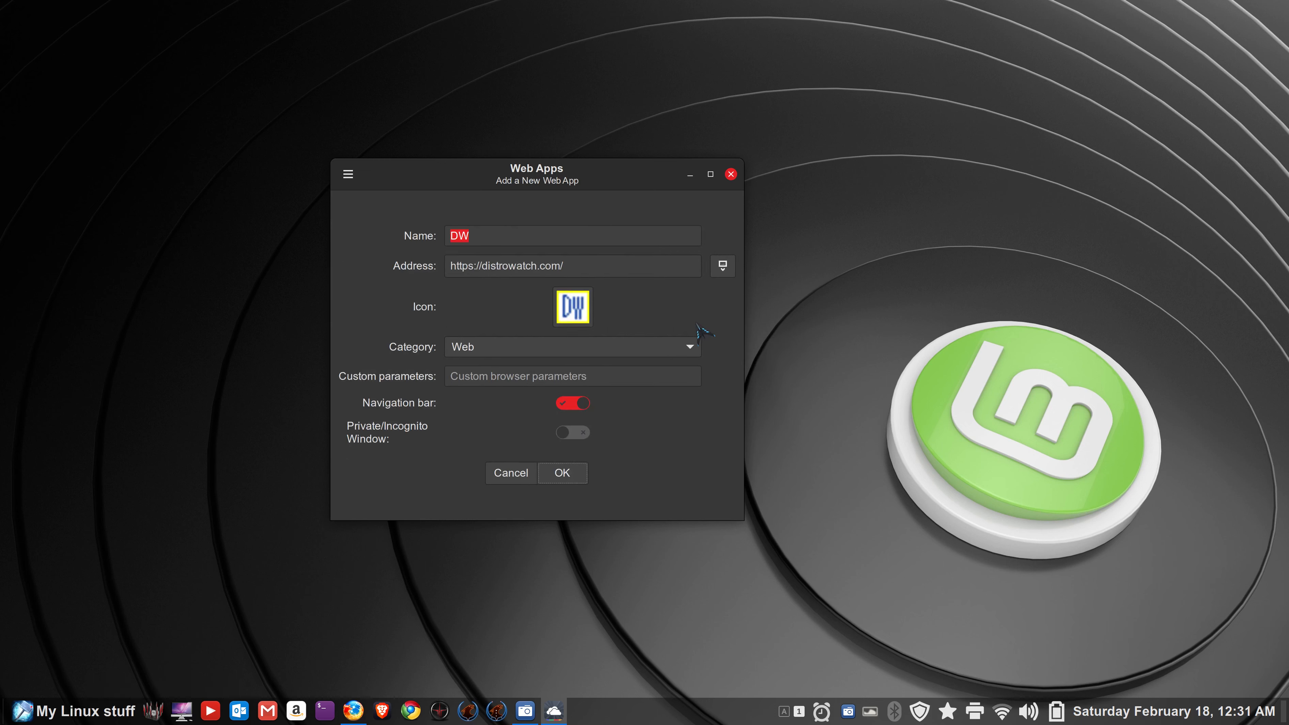
left_click(563, 472)
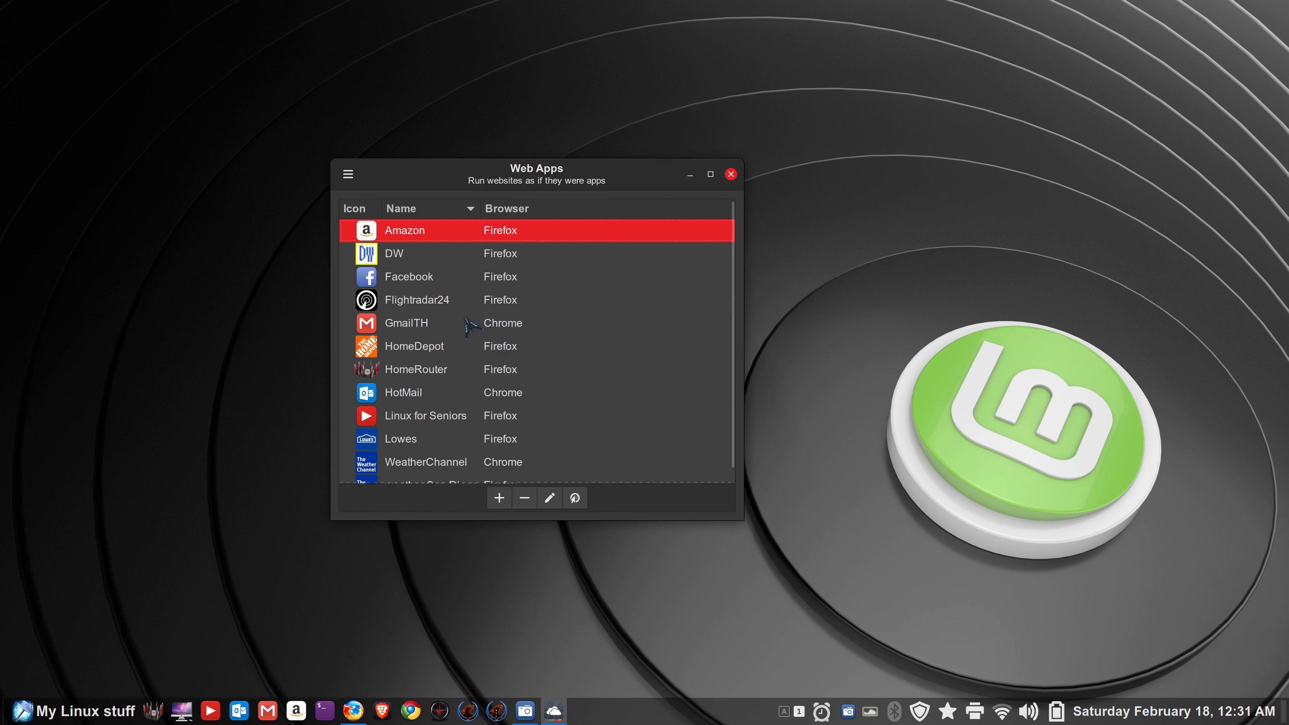
left_click(731, 175)
- Find DW by searching 'dw' in the menu, pin it to the panel, and launch it there
left_click(74, 712)
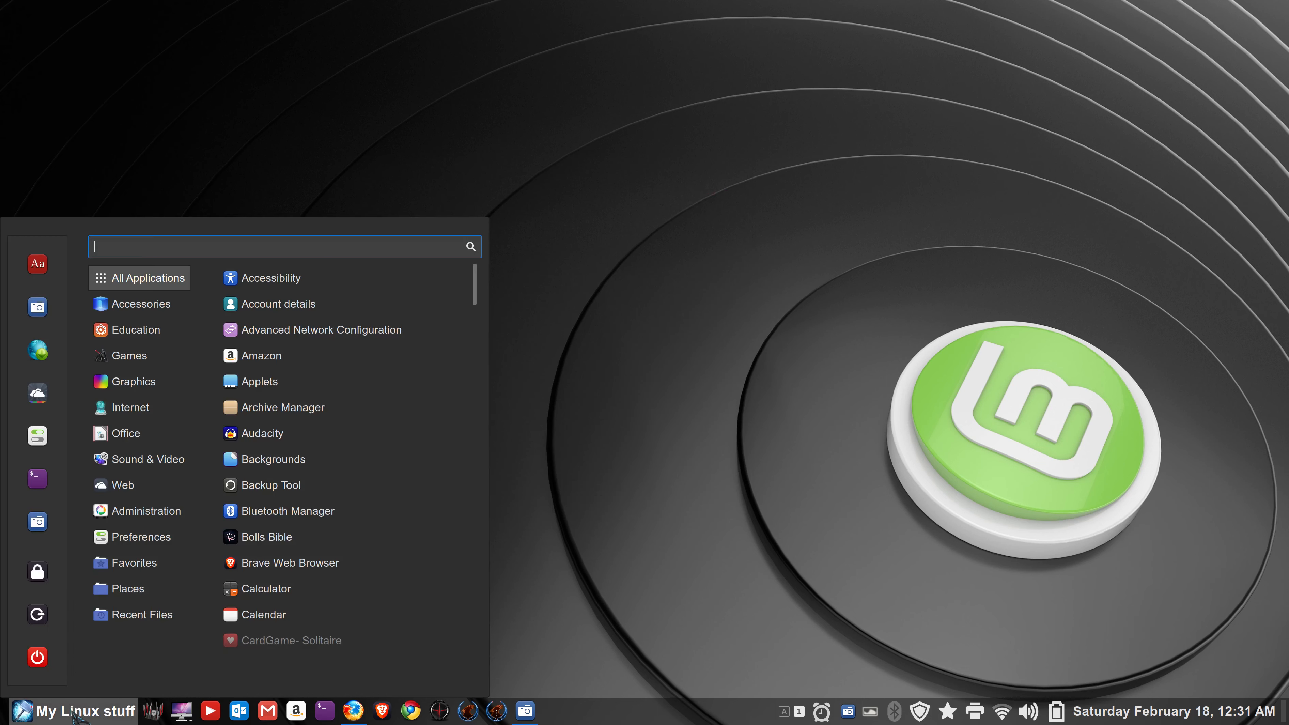
type("dw")
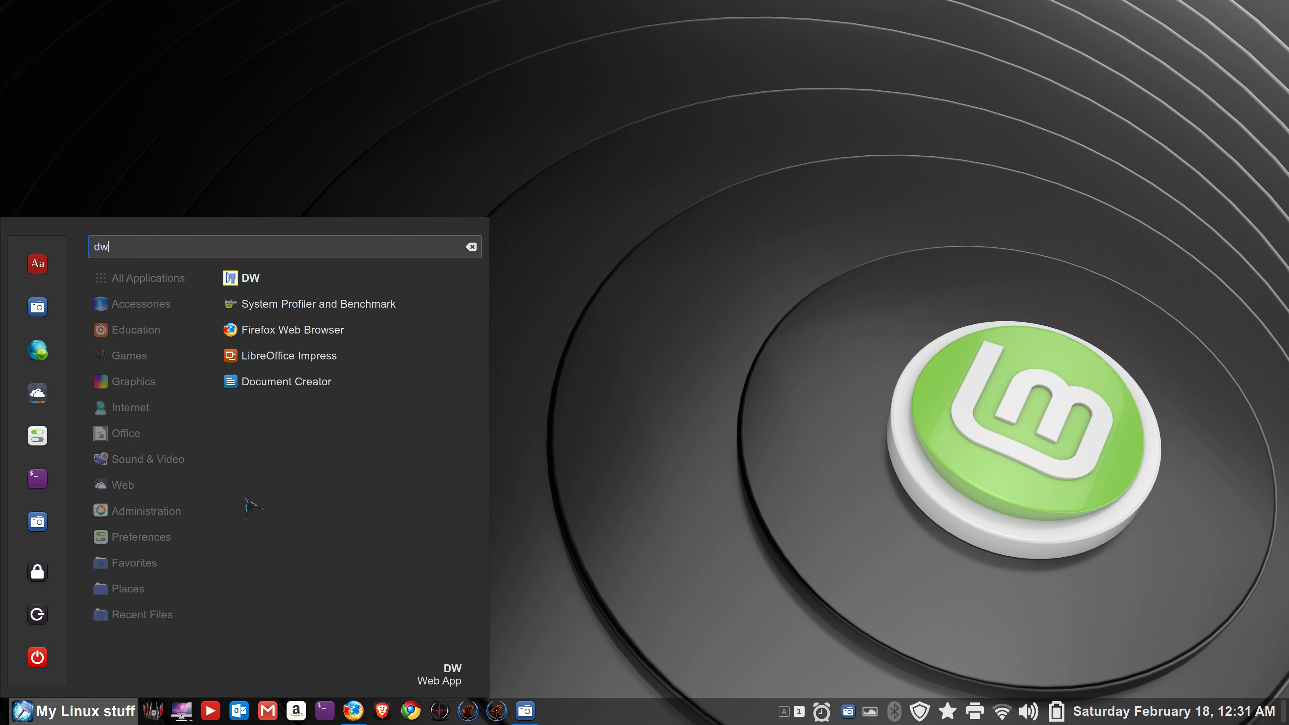
right_click(250, 280)
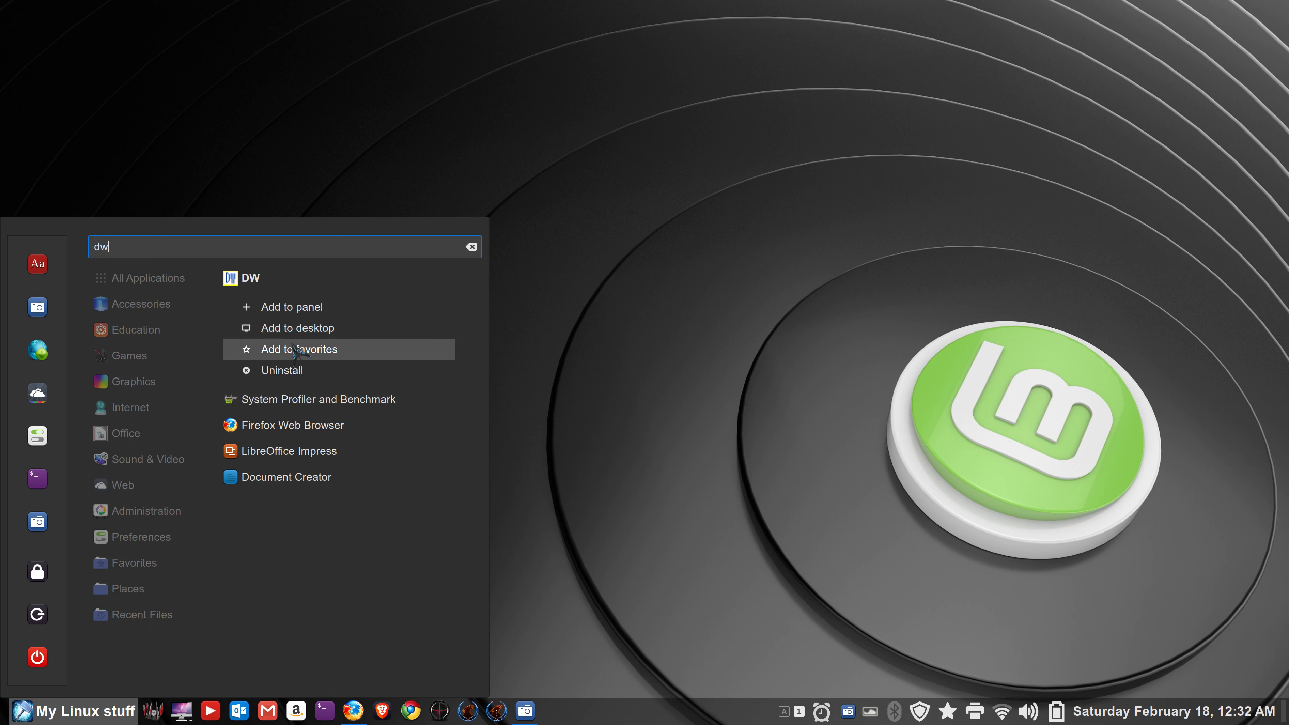
left_click_drag(249, 278, 206, 707)
left_click(594, 470)
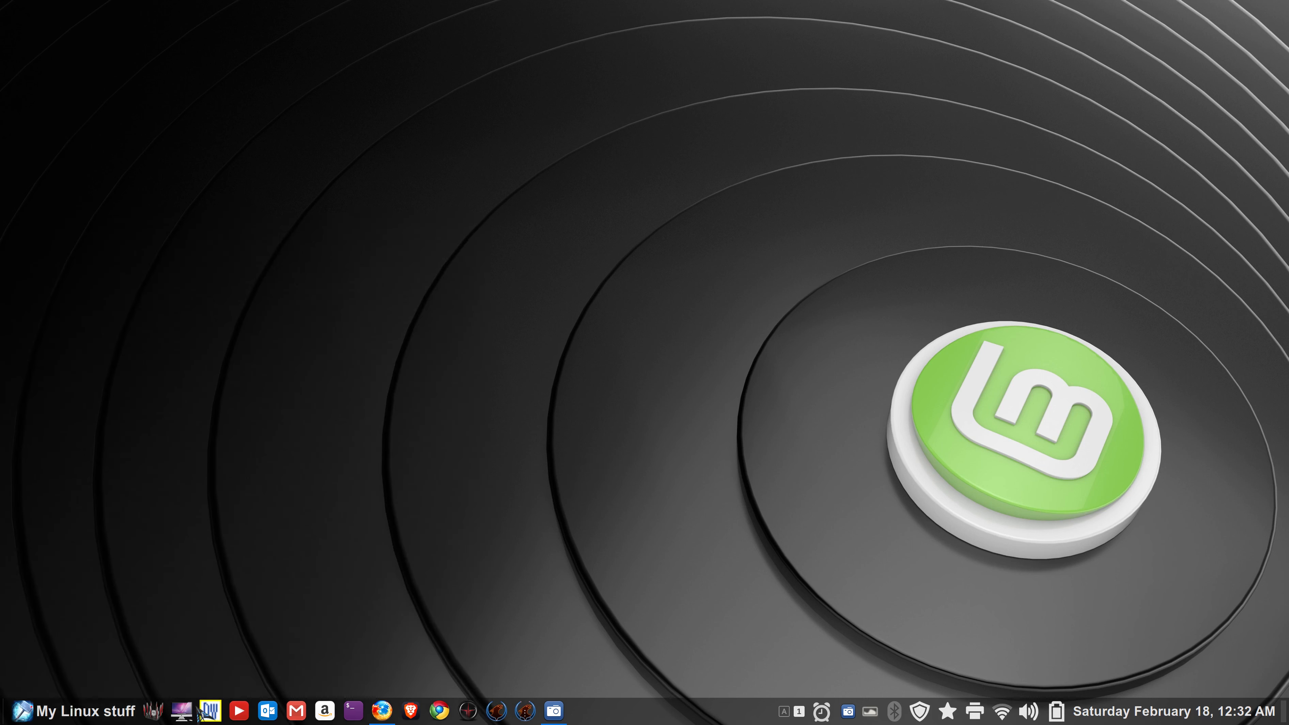
left_click(222, 713)
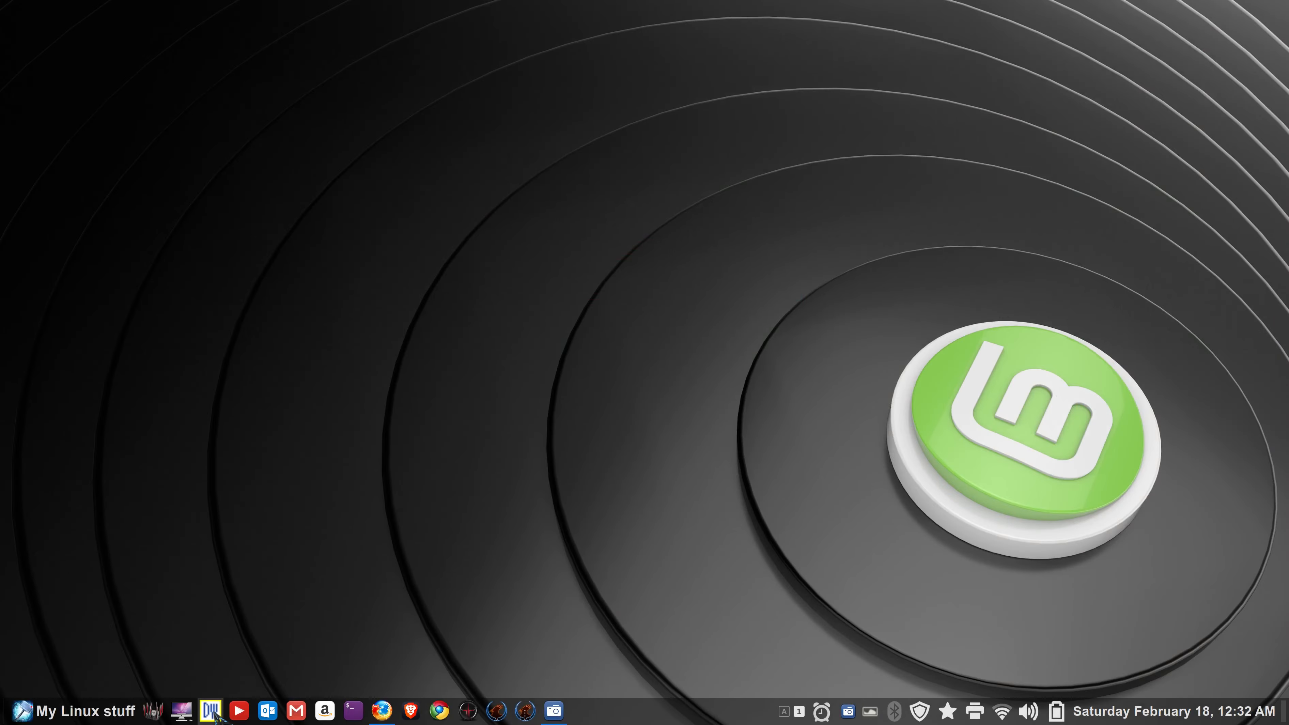
- Unpin DW from the panel, drag it out of the menu favorites, and reopen Web Apps
right_click(211, 711)
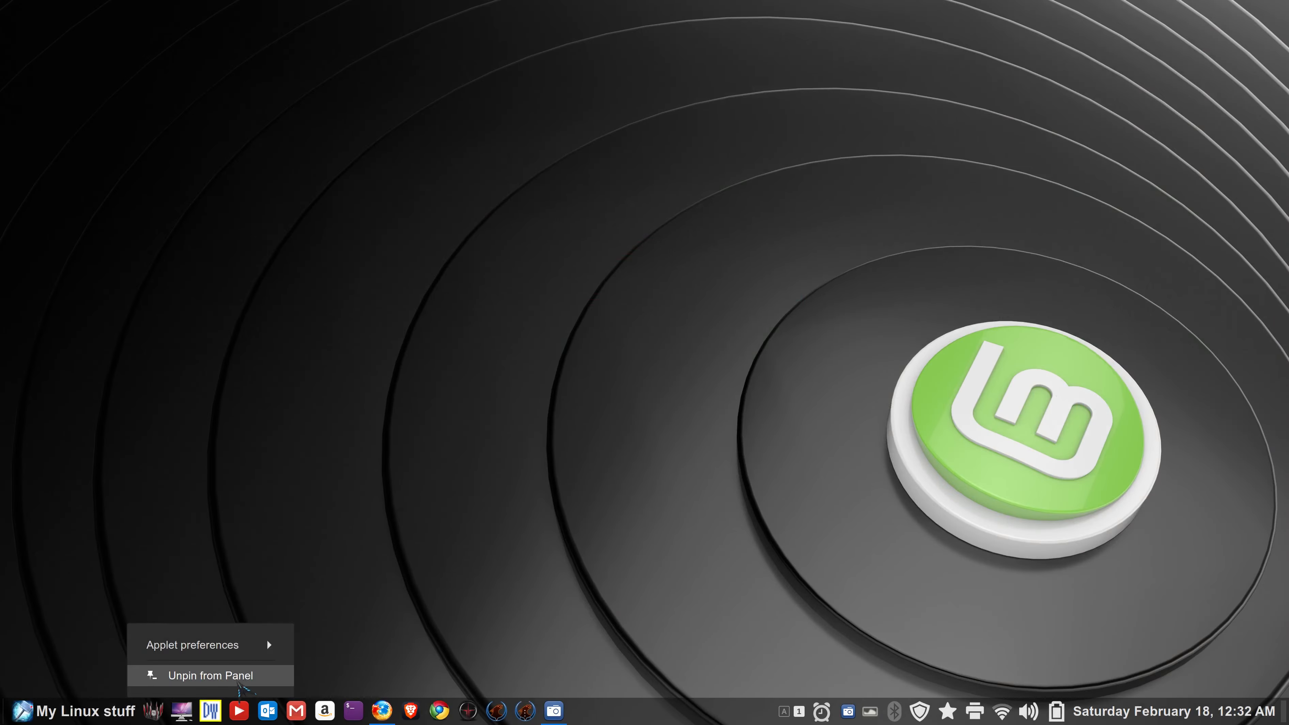
left_click(207, 682)
left_click(23, 713)
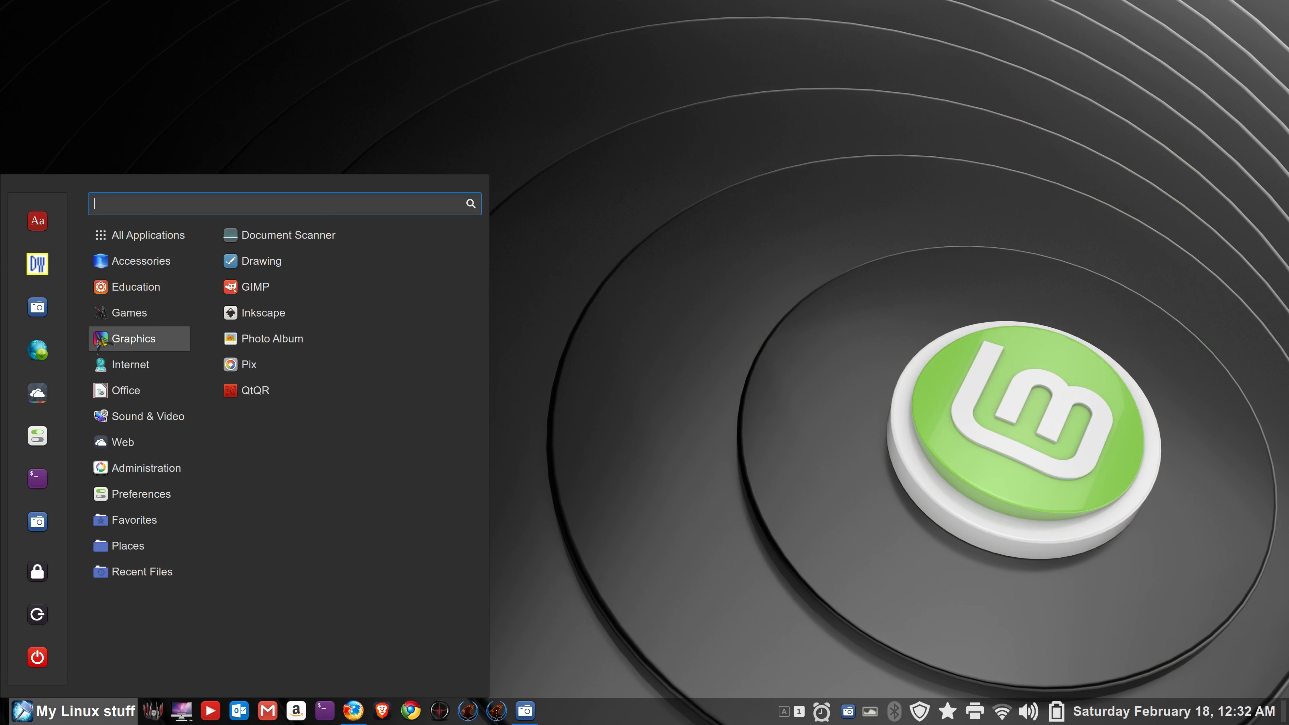
left_click_drag(42, 273, 232, 339)
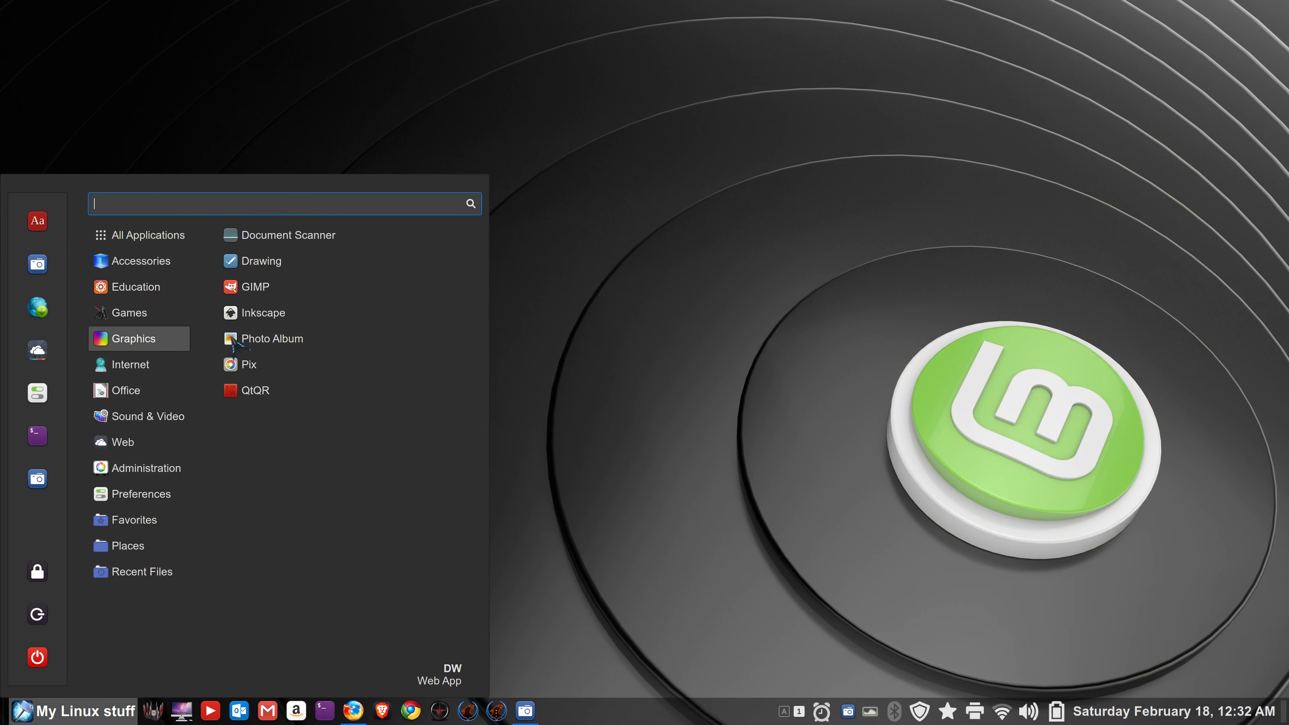
left_click(38, 350)
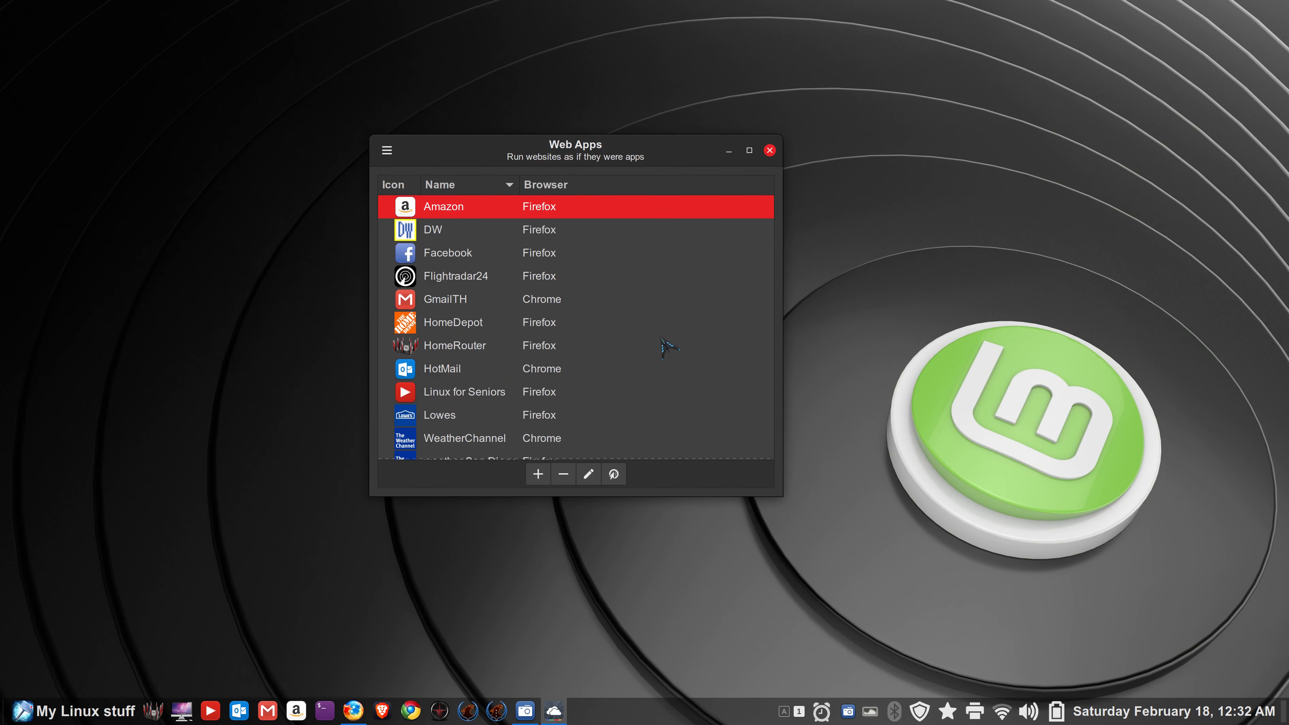
- Enlarge Web Apps and open a blank new web app form, cancelling the icon browse dialogs
left_click_drag(773, 502, 833, 574)
left_click(562, 550)
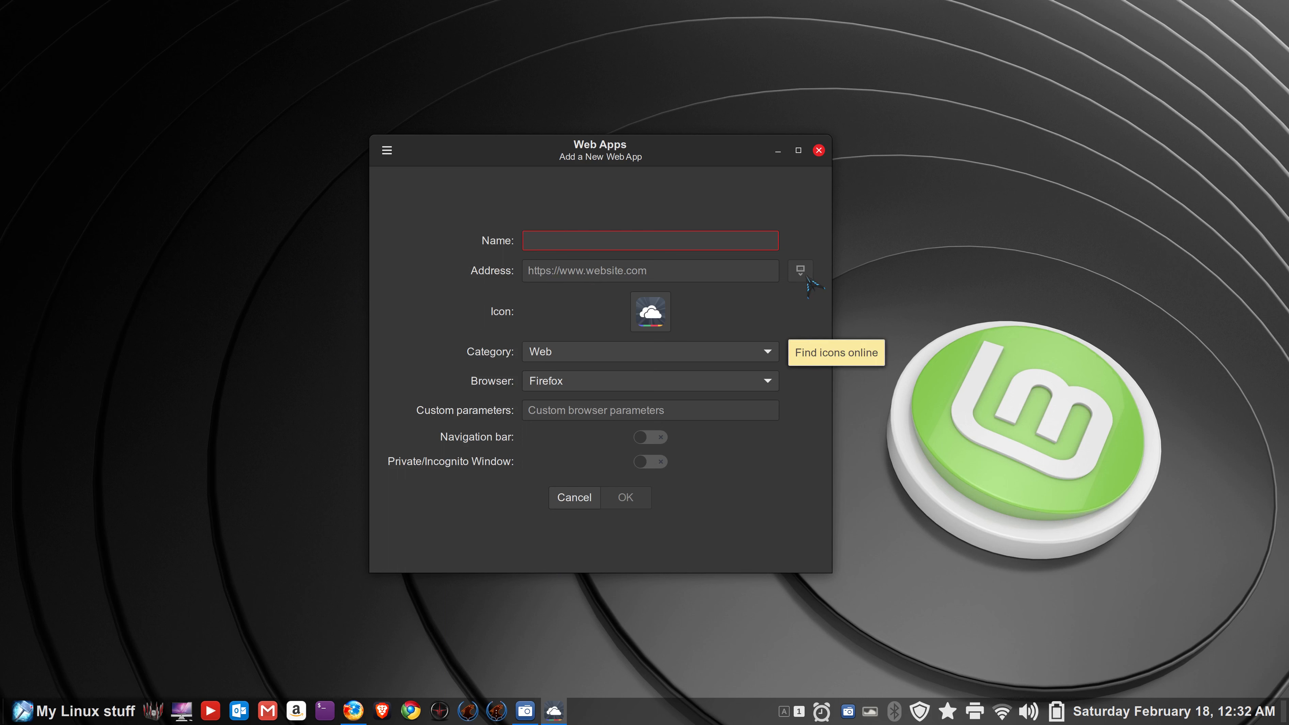
left_click(651, 311)
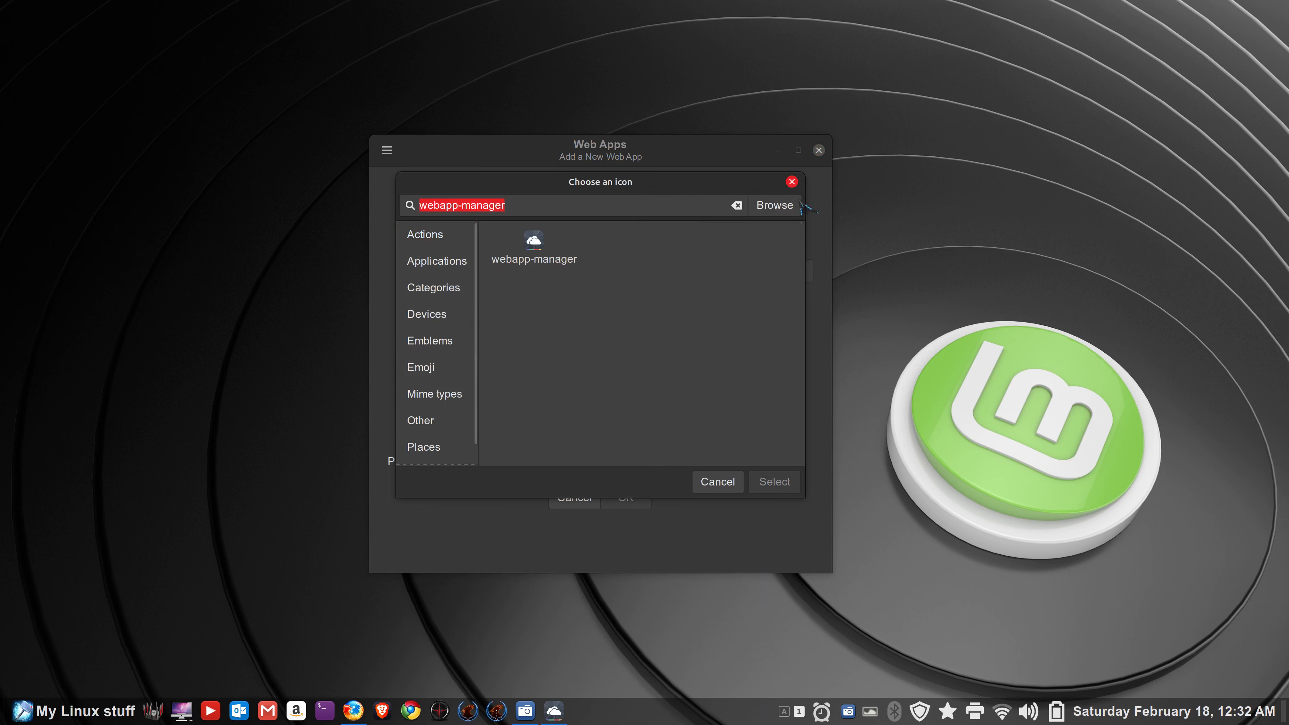
left_click(785, 209)
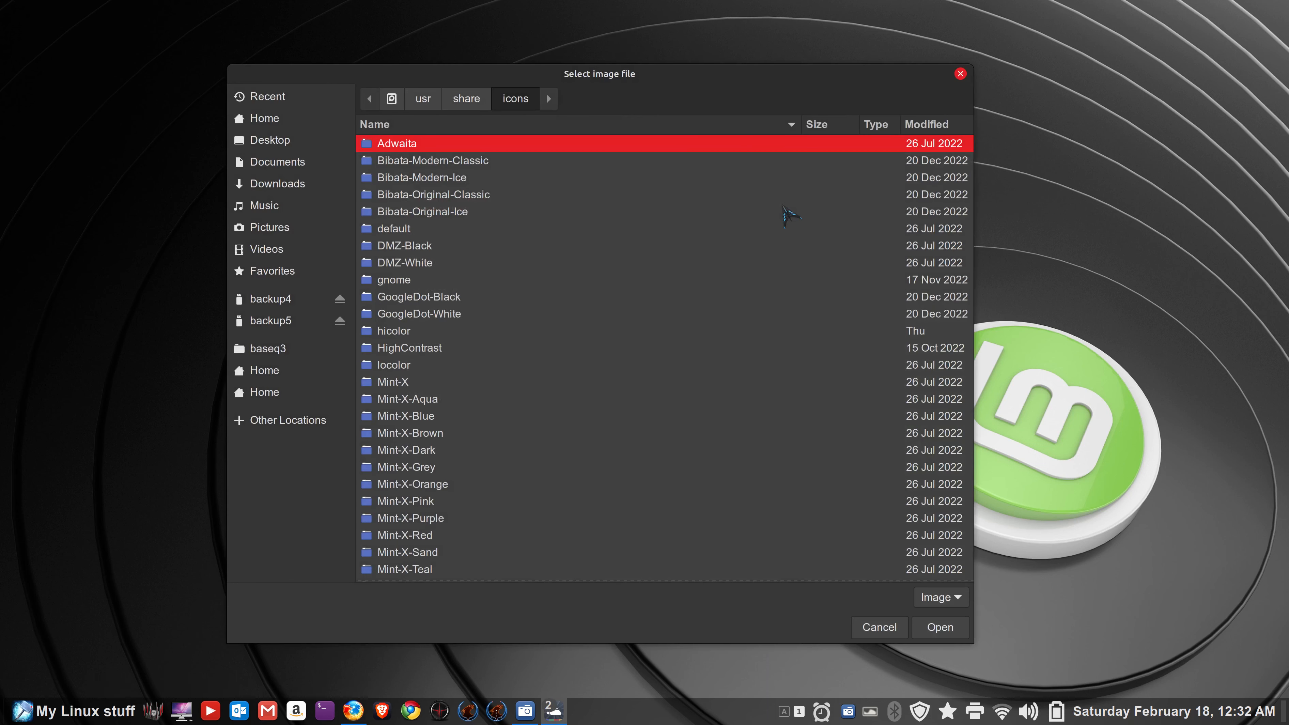
left_click(880, 627)
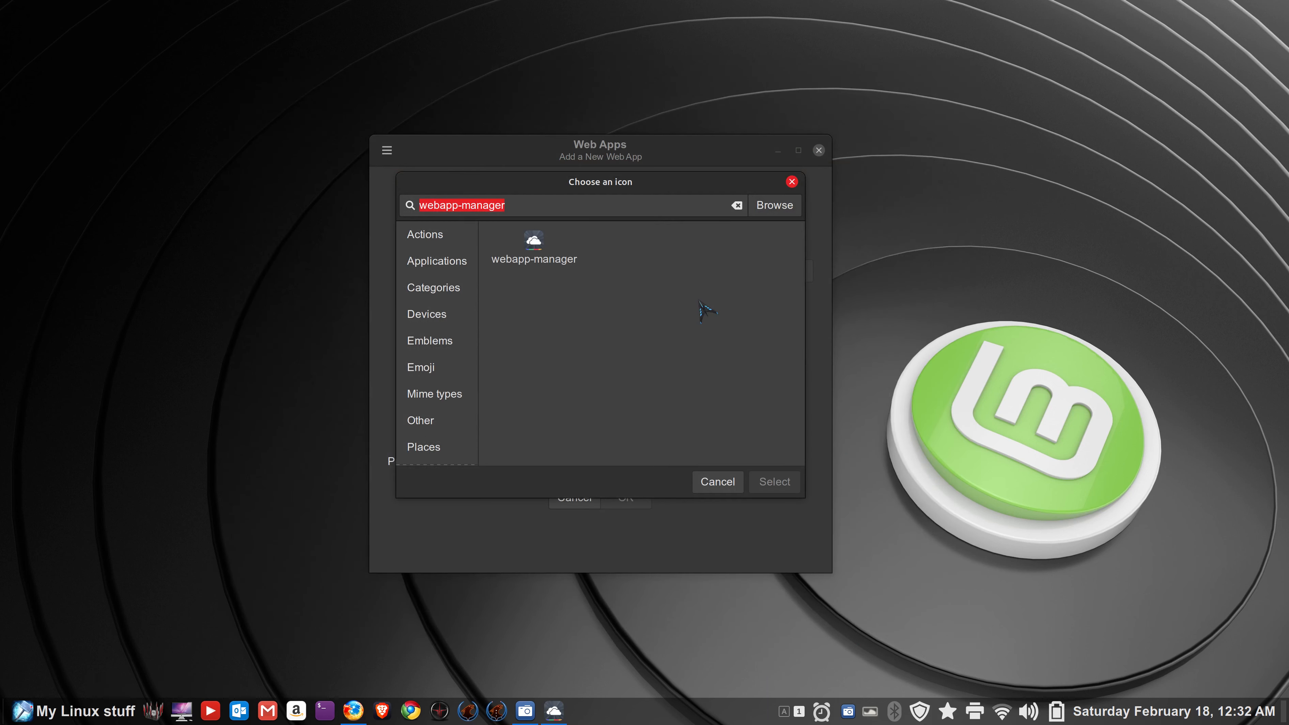
left_click(720, 480)
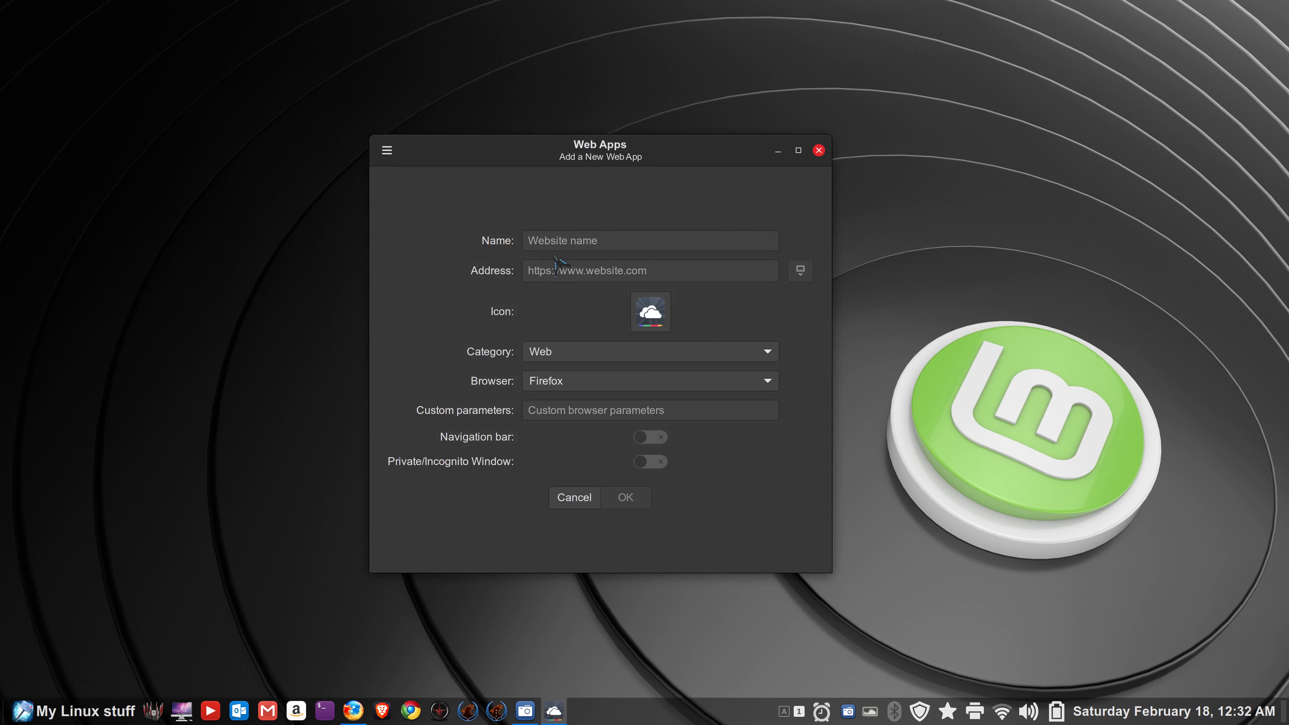
left_click(575, 243)
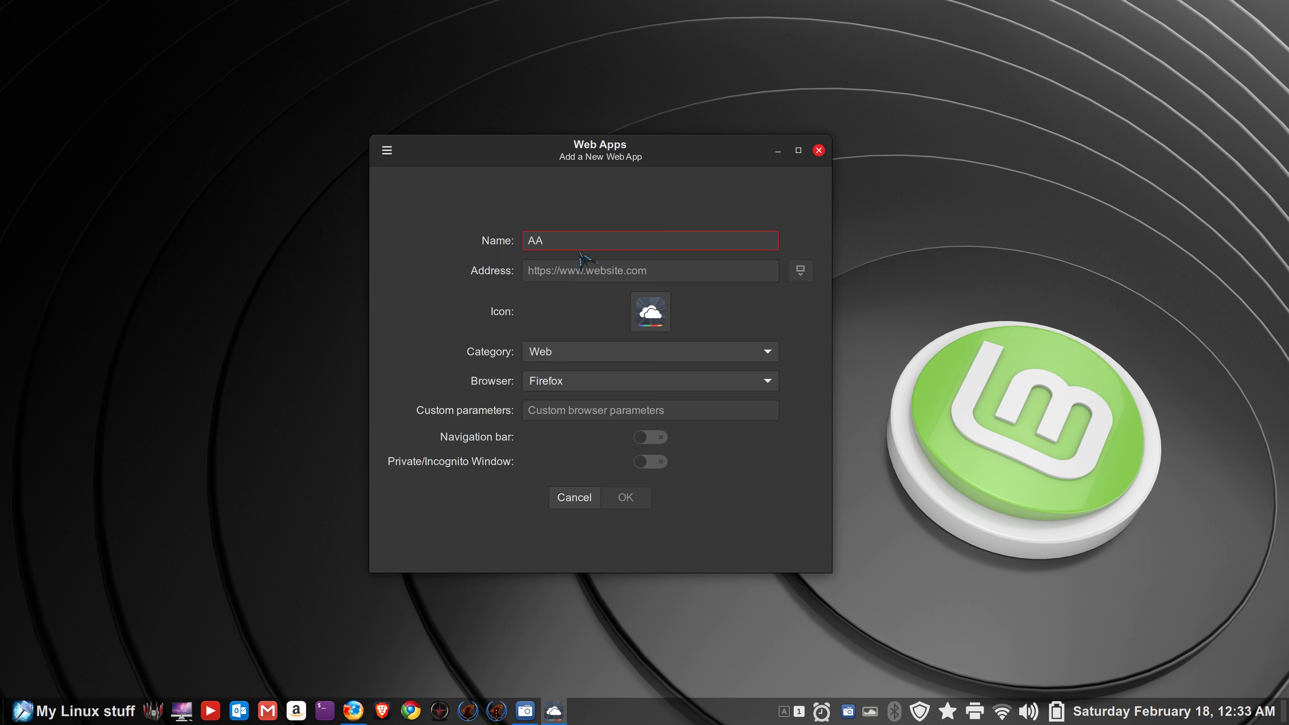
left_click(567, 270)
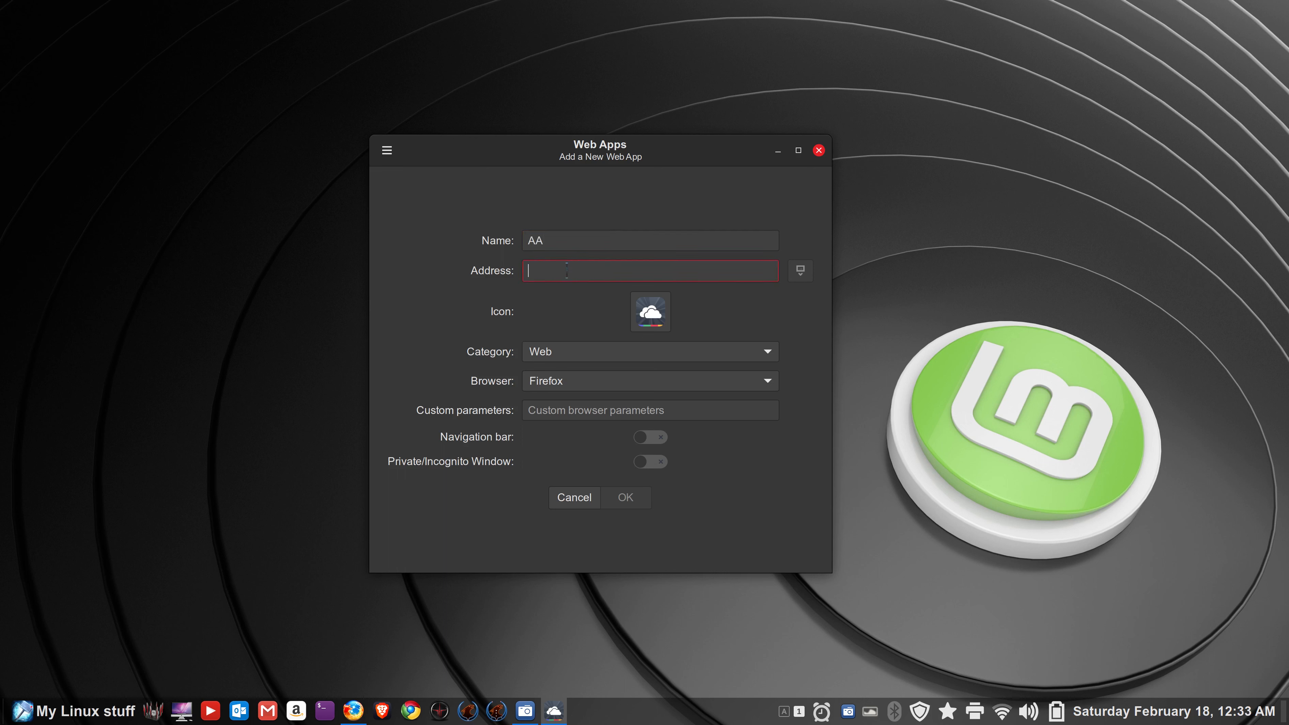
type("www.ama")
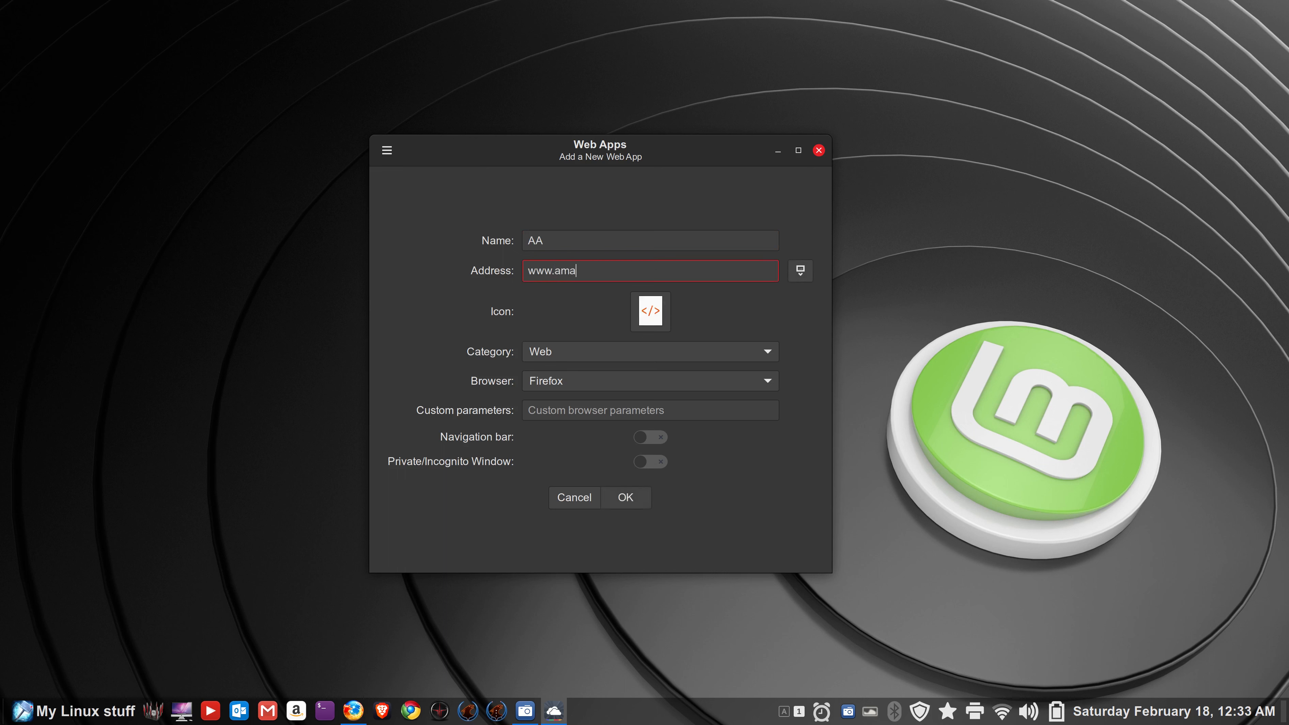
type("zon.com")
- Give AA the stormtrooper icon from ~/icons/clone-th3-icon.png, enable the navigation bar, and save
left_click(660, 317)
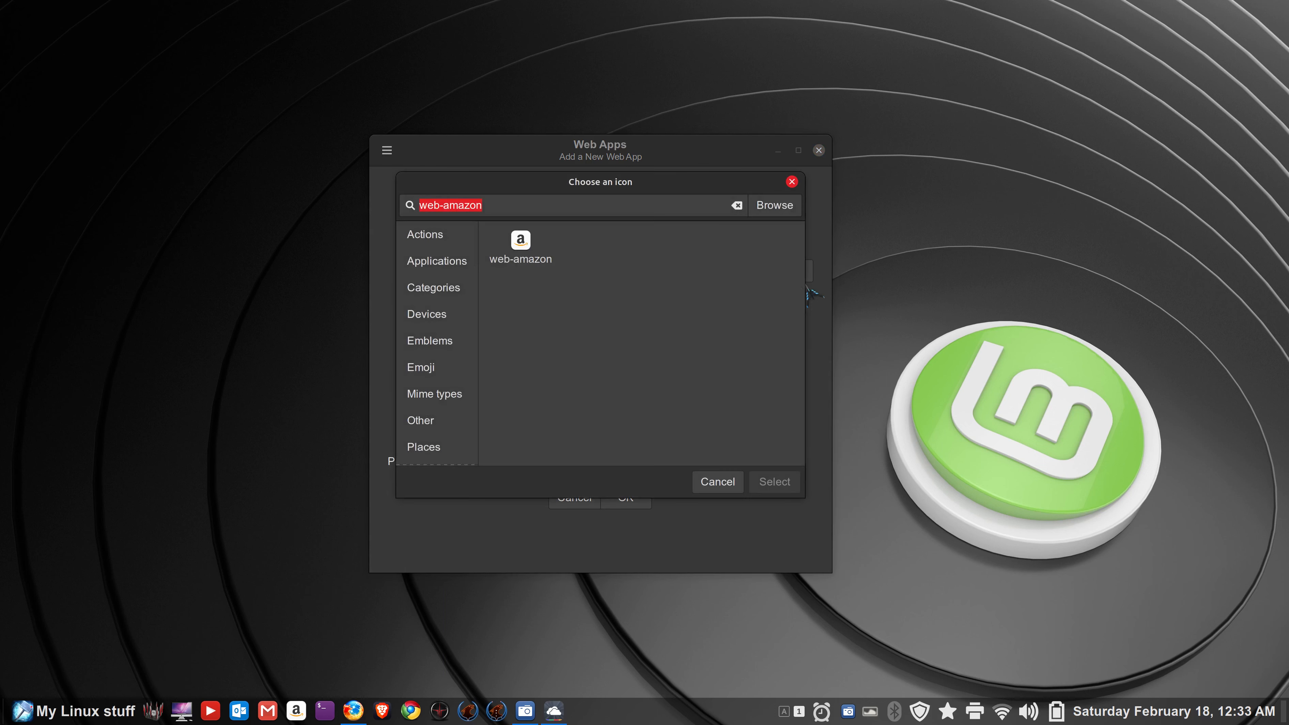
left_click(785, 212)
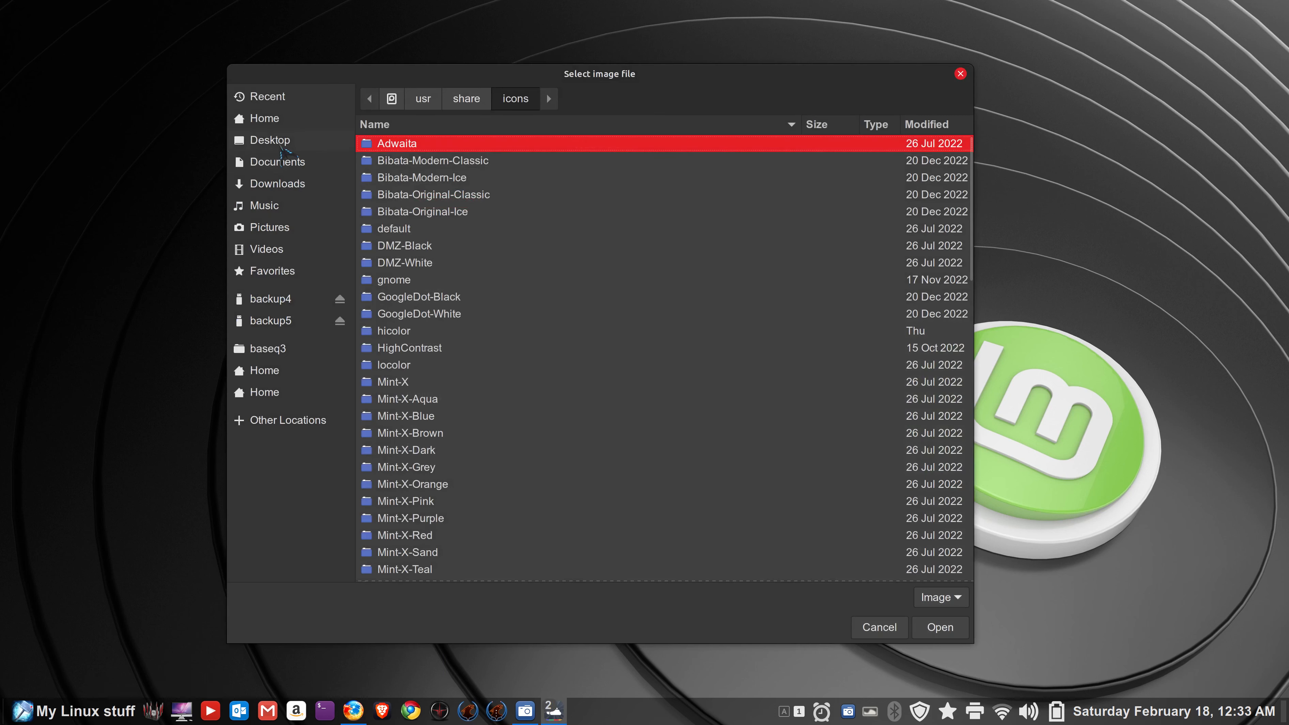
left_click(276, 125)
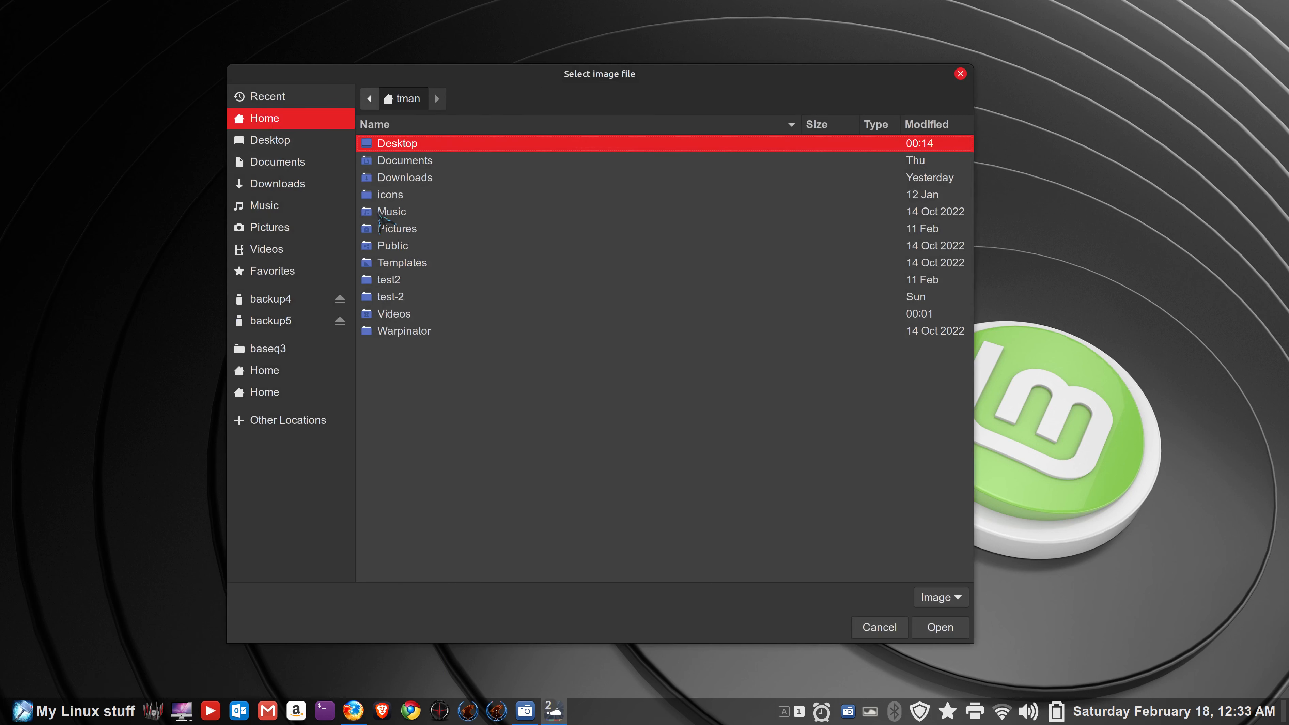
left_click(380, 197)
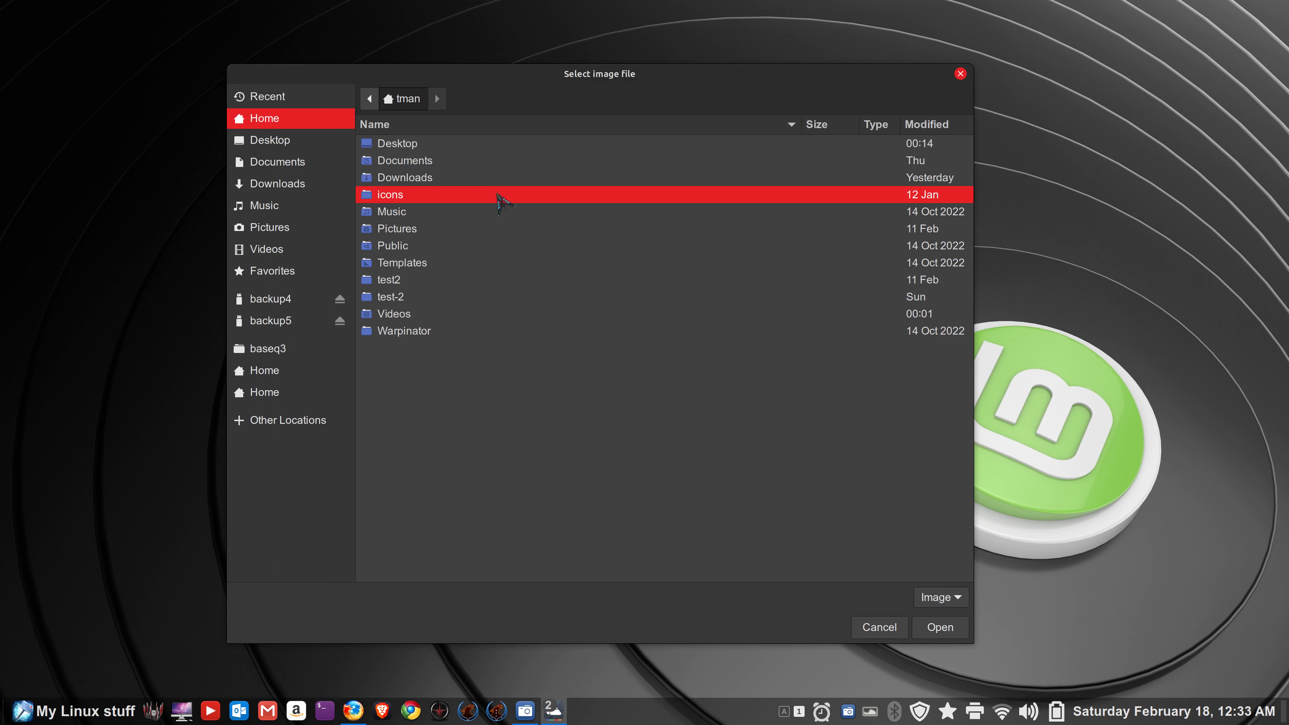
double_click(367, 200)
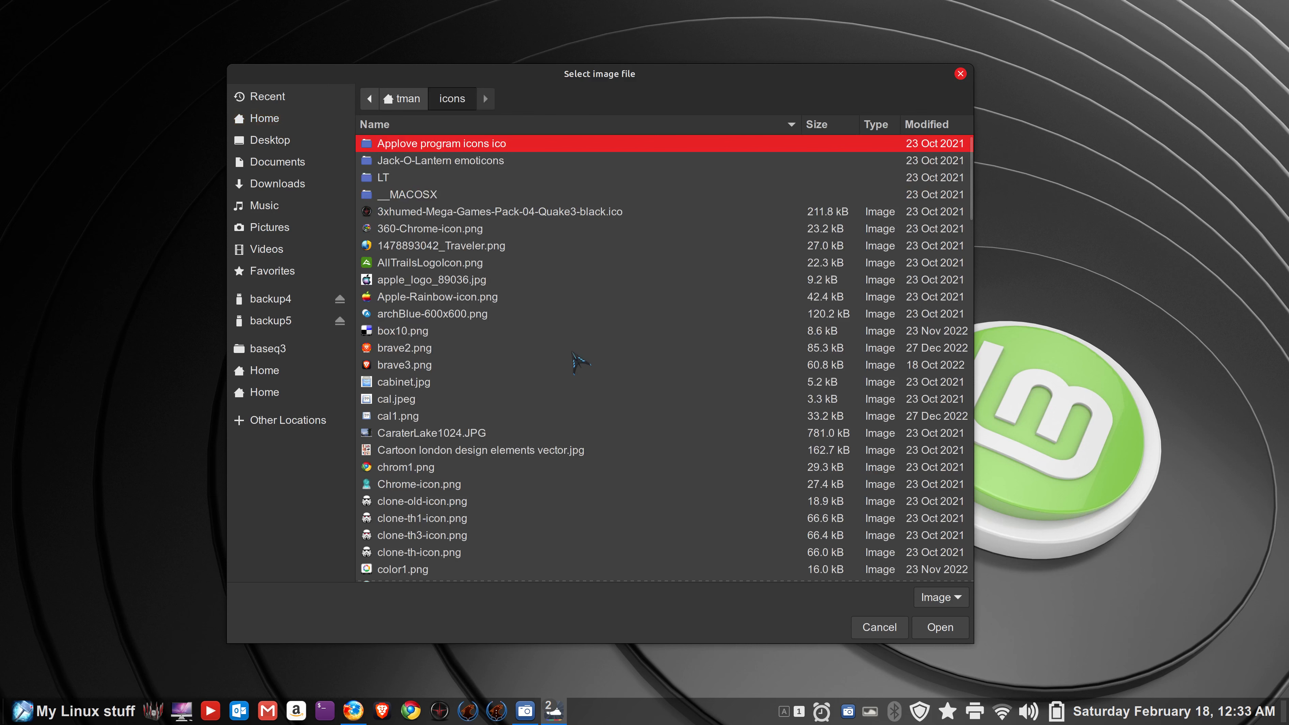
scroll(579, 362, "down", 4)
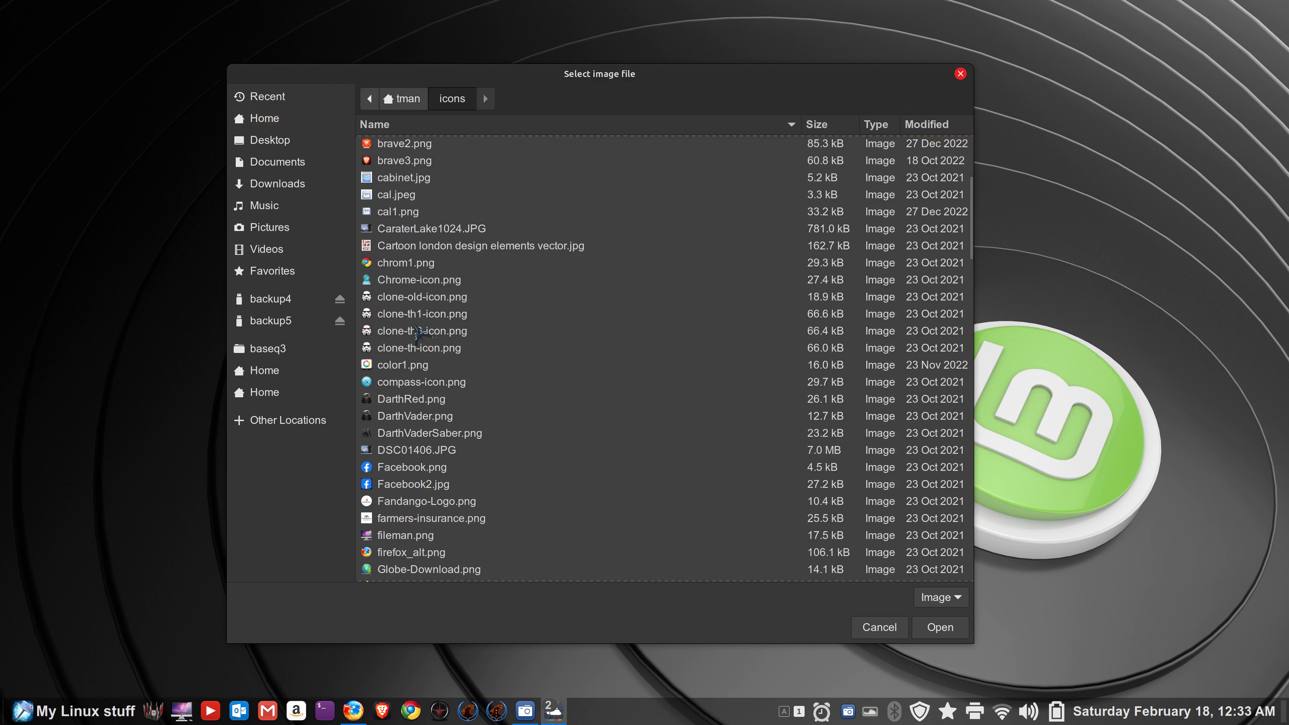
left_click(384, 330)
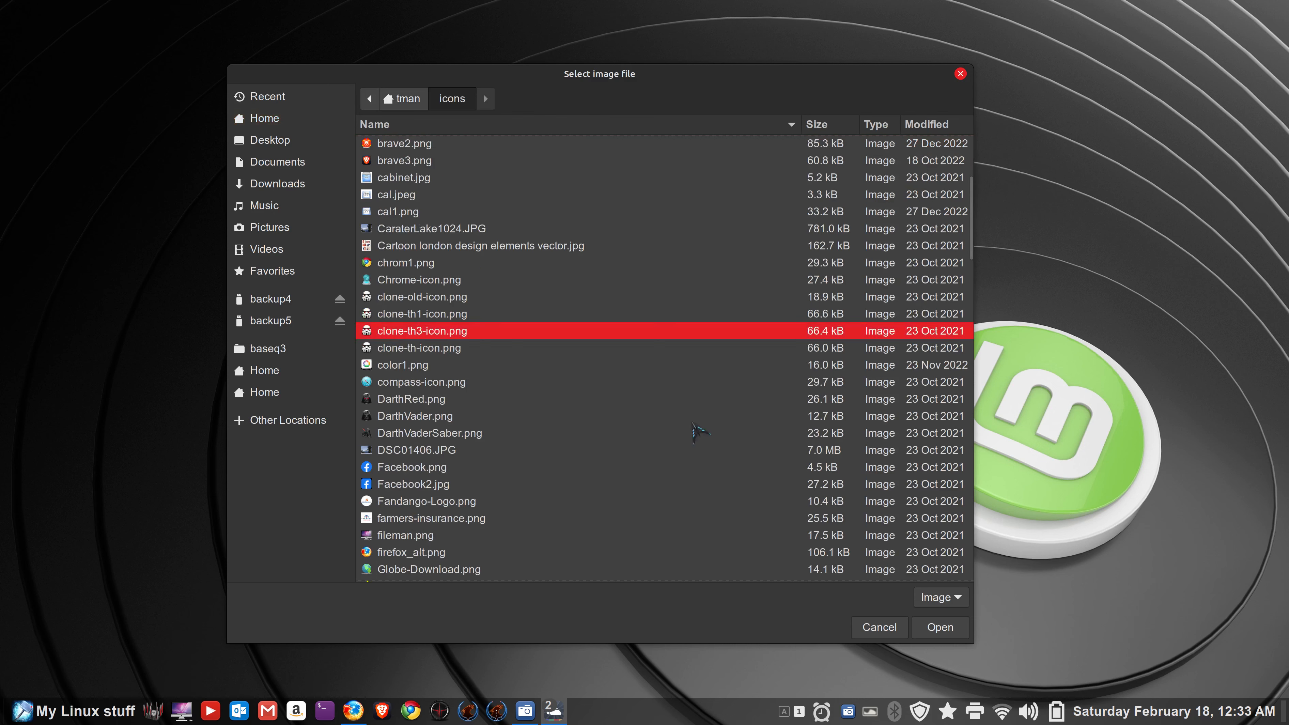
left_click(940, 628)
left_click(533, 249)
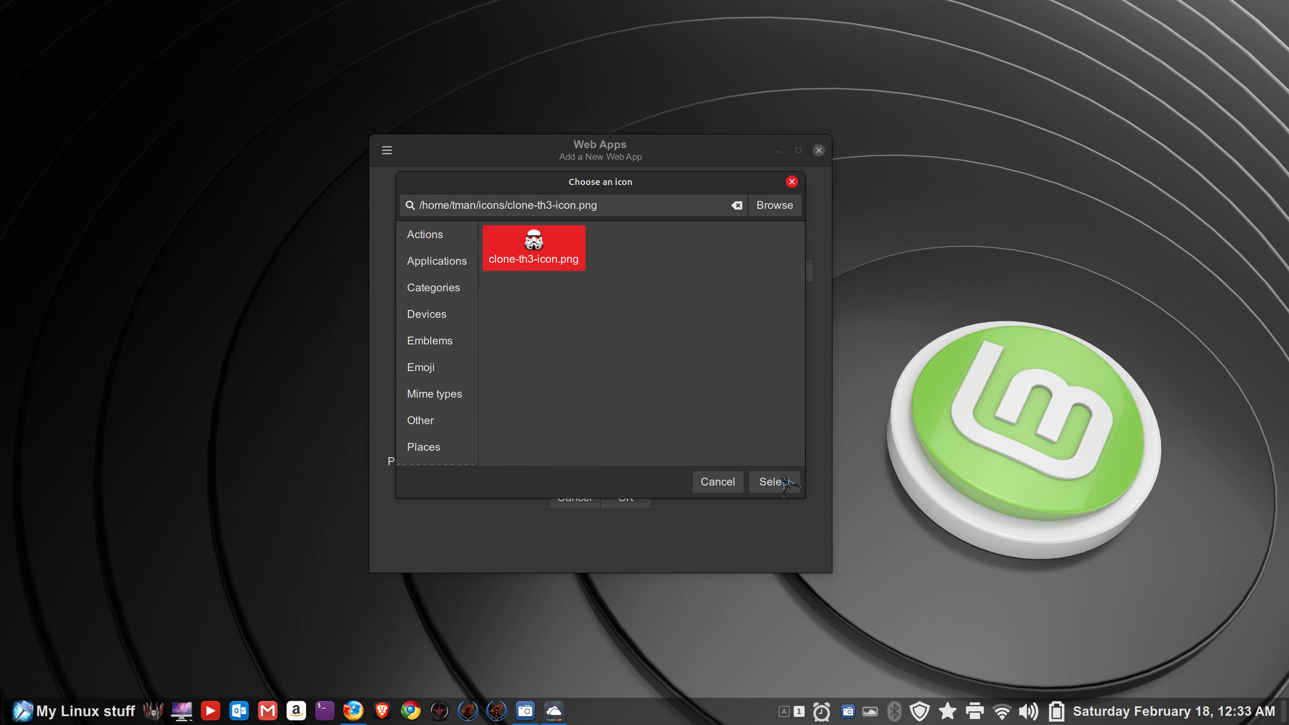
left_click(775, 481)
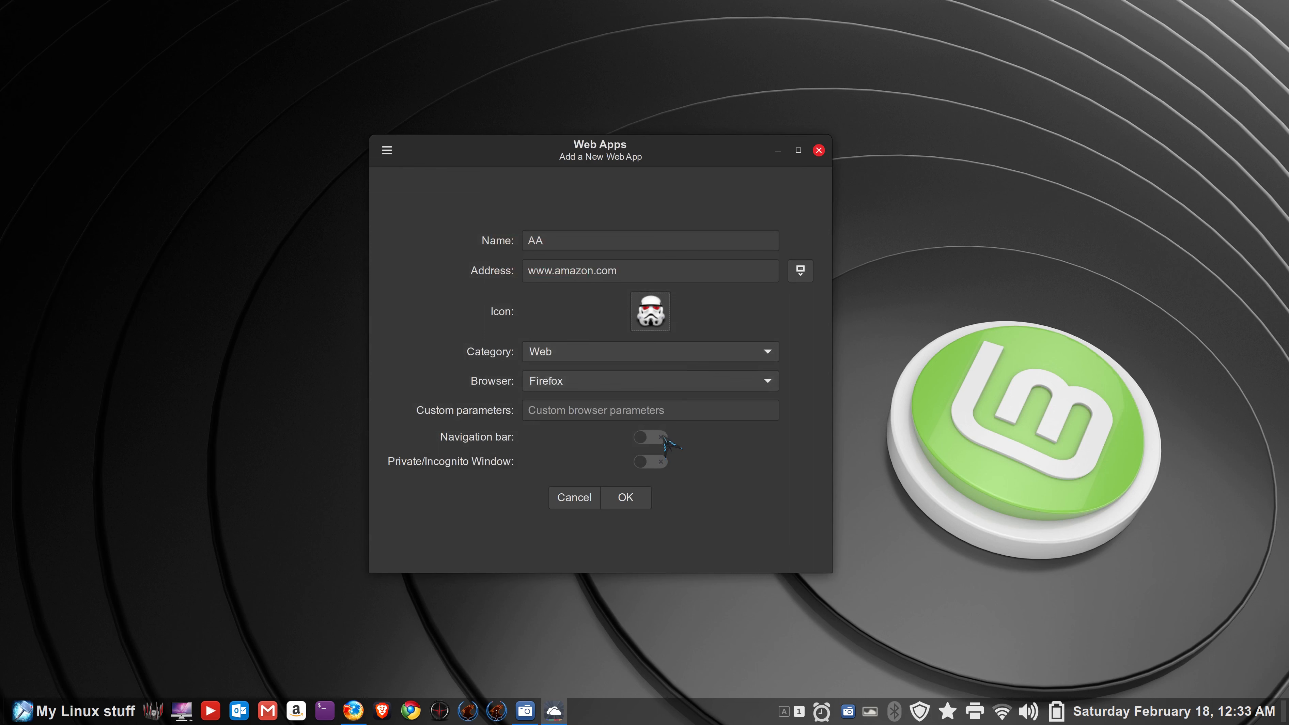
left_click(651, 437)
left_click(627, 498)
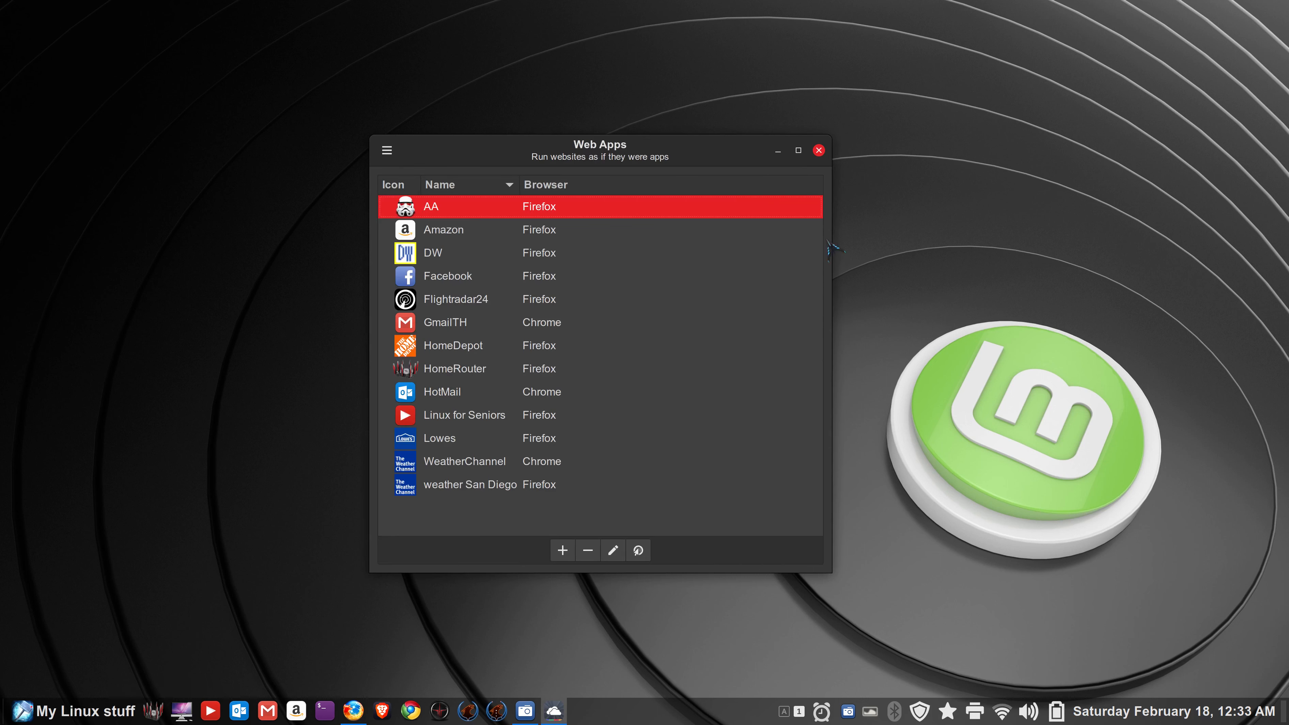
- Close Web Apps, add AA to the menu favorites via an 'aa' search, and create its desktop shortcut
left_click(819, 150)
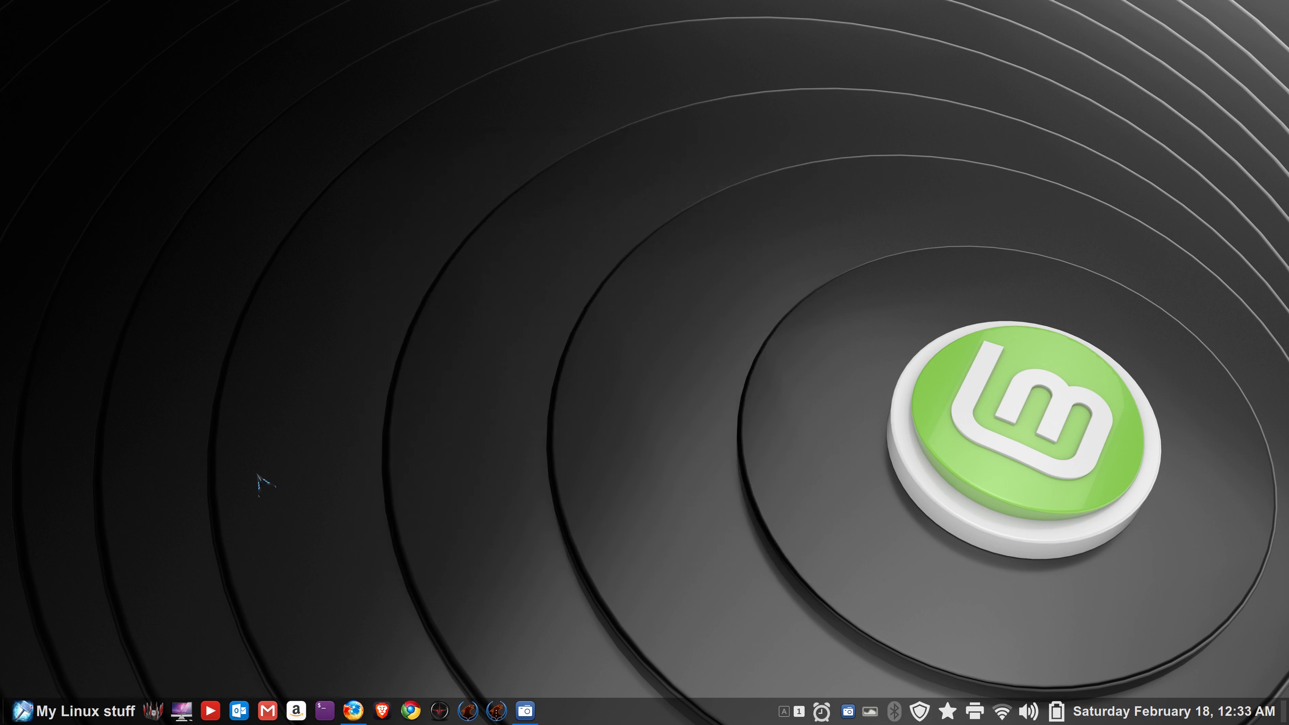
left_click(51, 714)
type("aa")
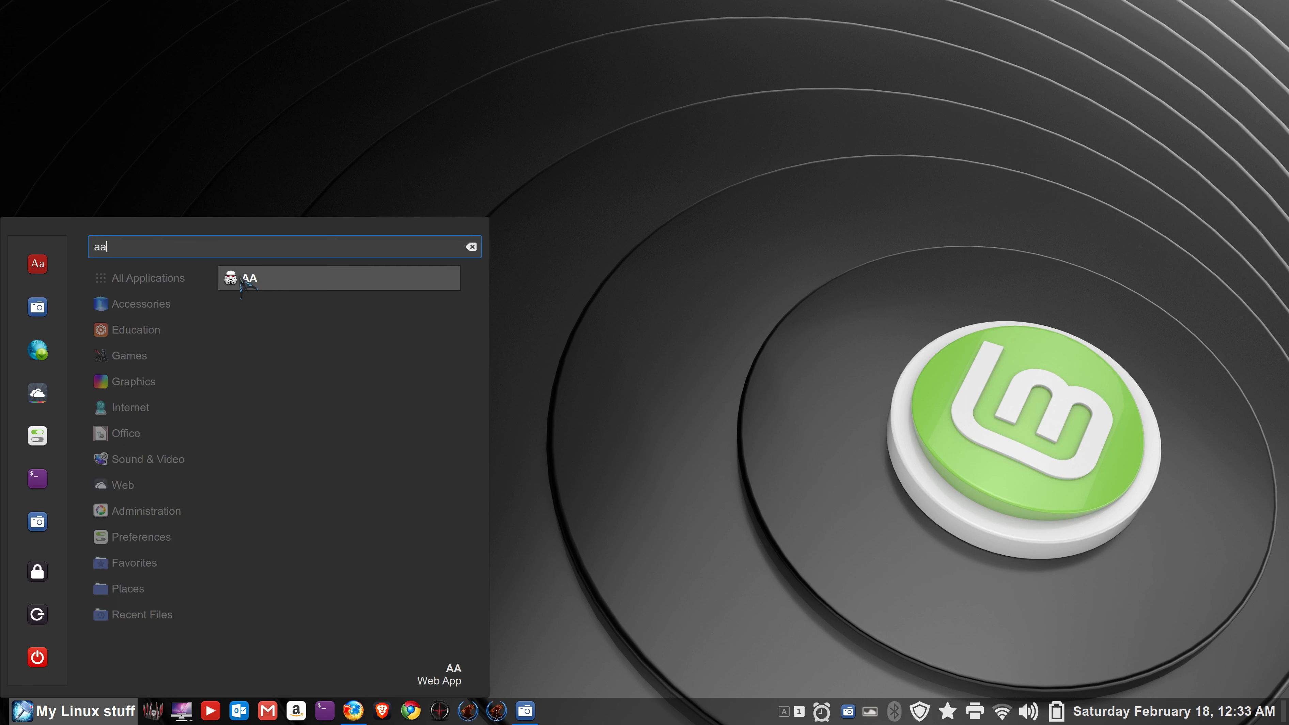
left_click_drag(242, 278, 182, 711)
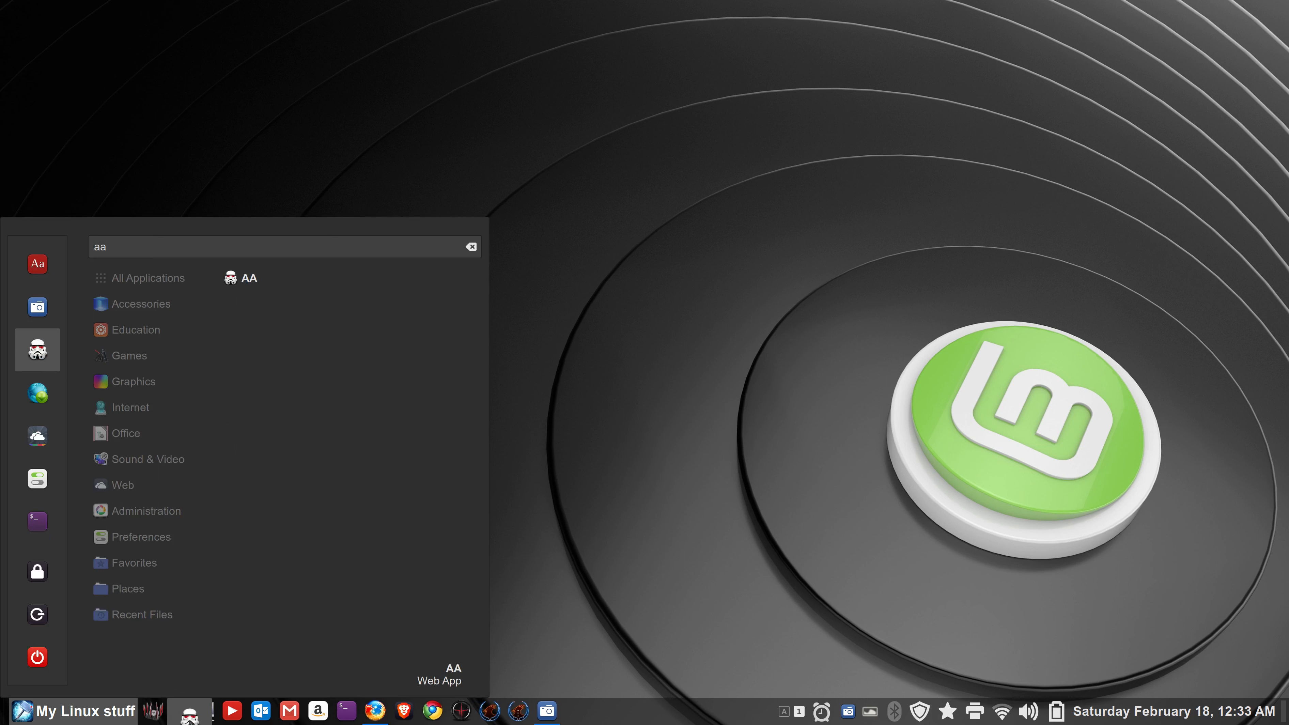
right_click(249, 280)
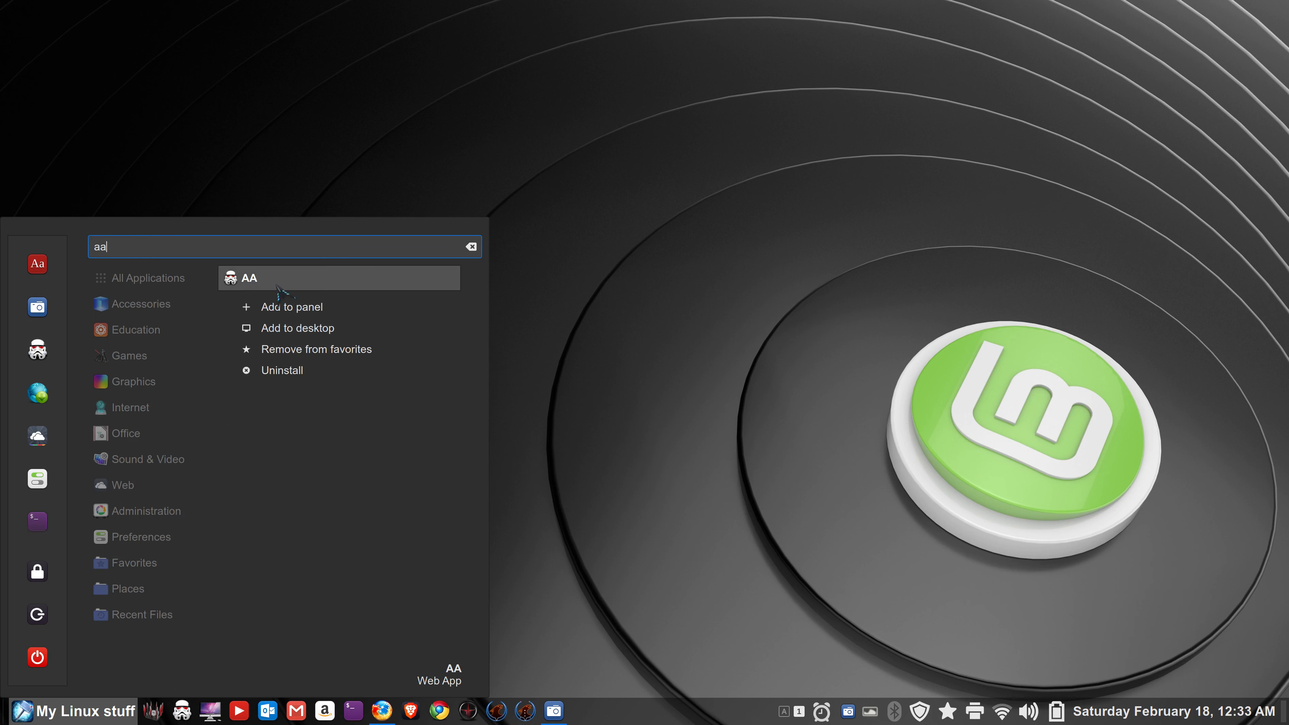
left_click(304, 329)
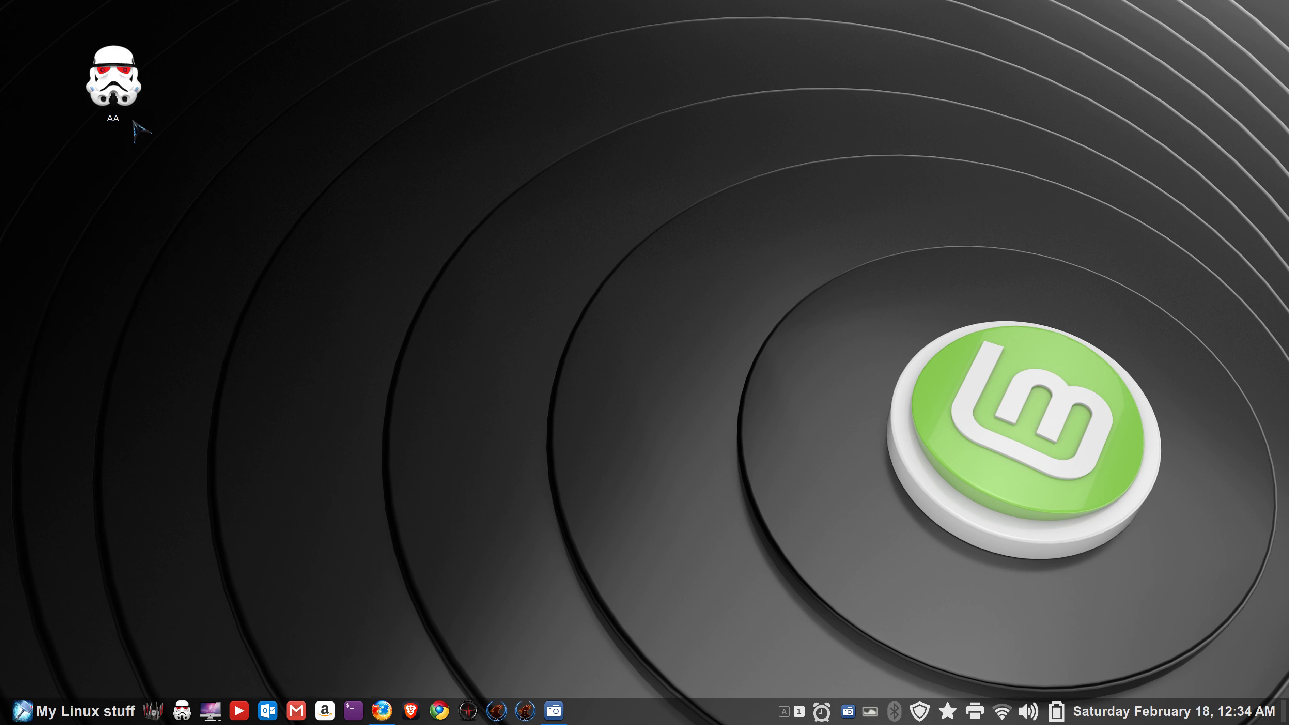
- Launch AA from the desktop shortcut and panel launcher, closing each Amazon Firefox window
double_click(118, 81)
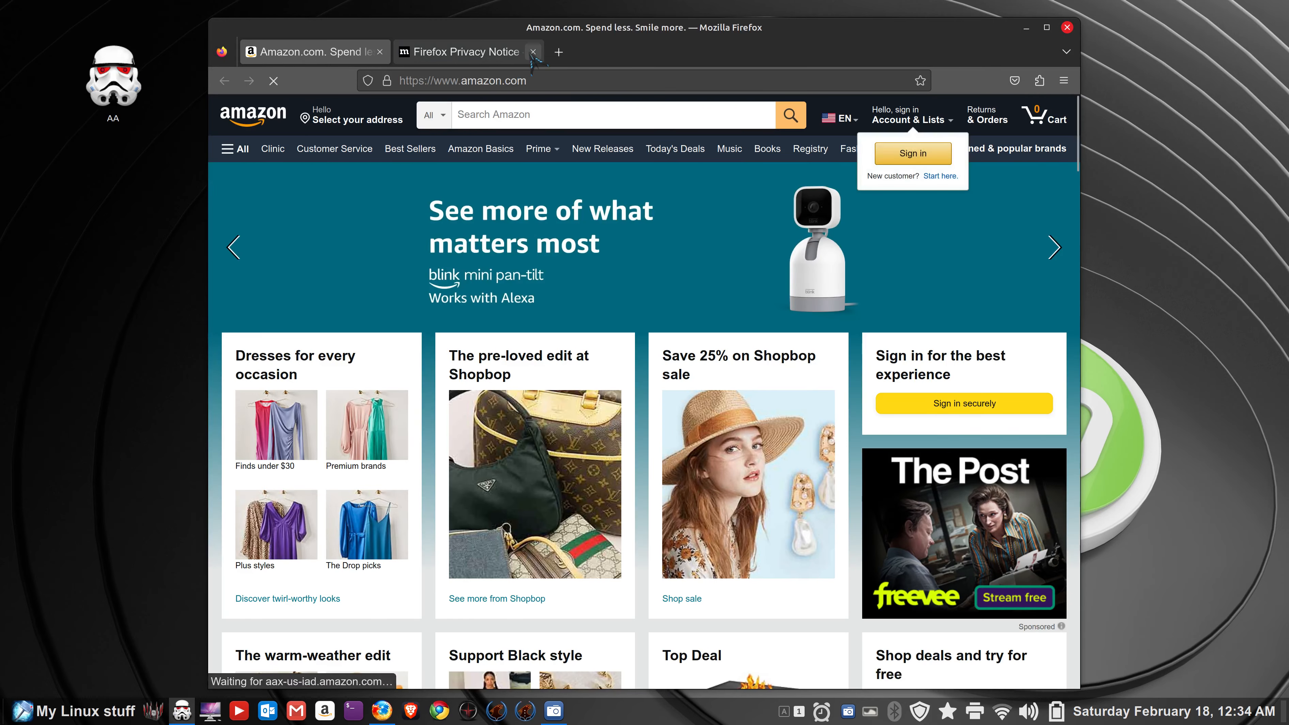
left_click(533, 51)
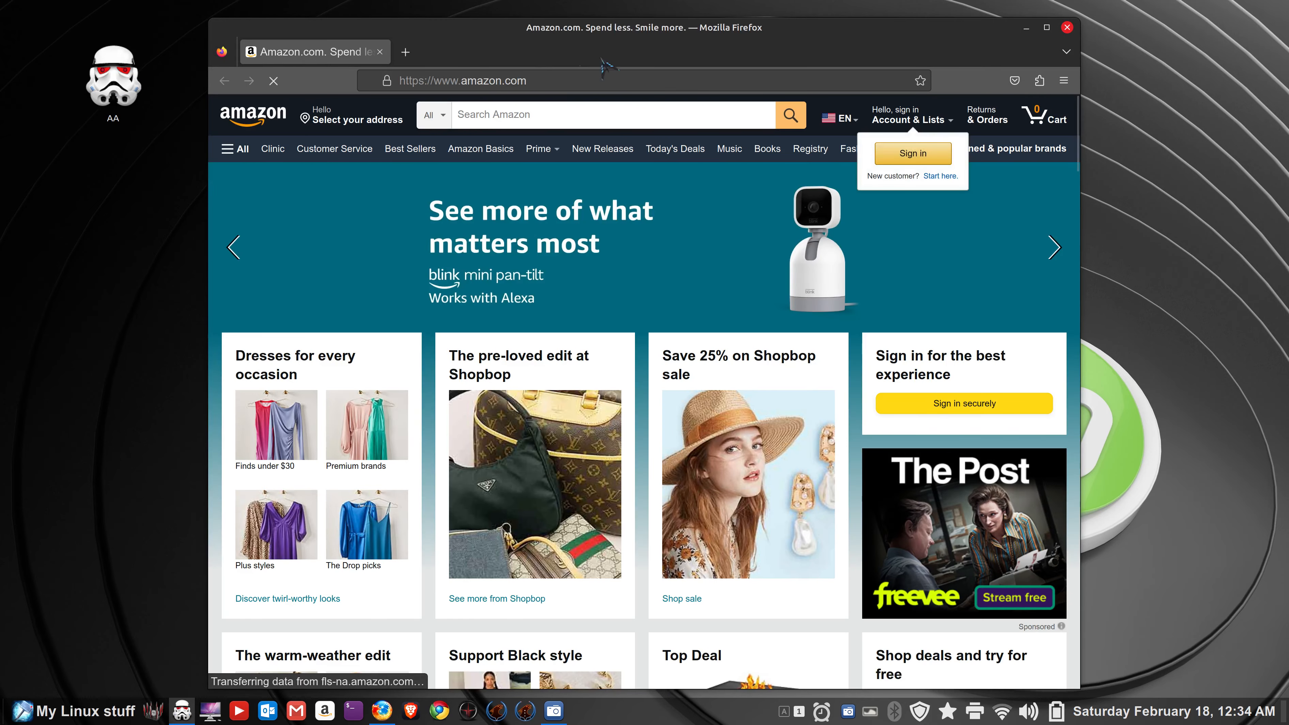
left_click(1068, 28)
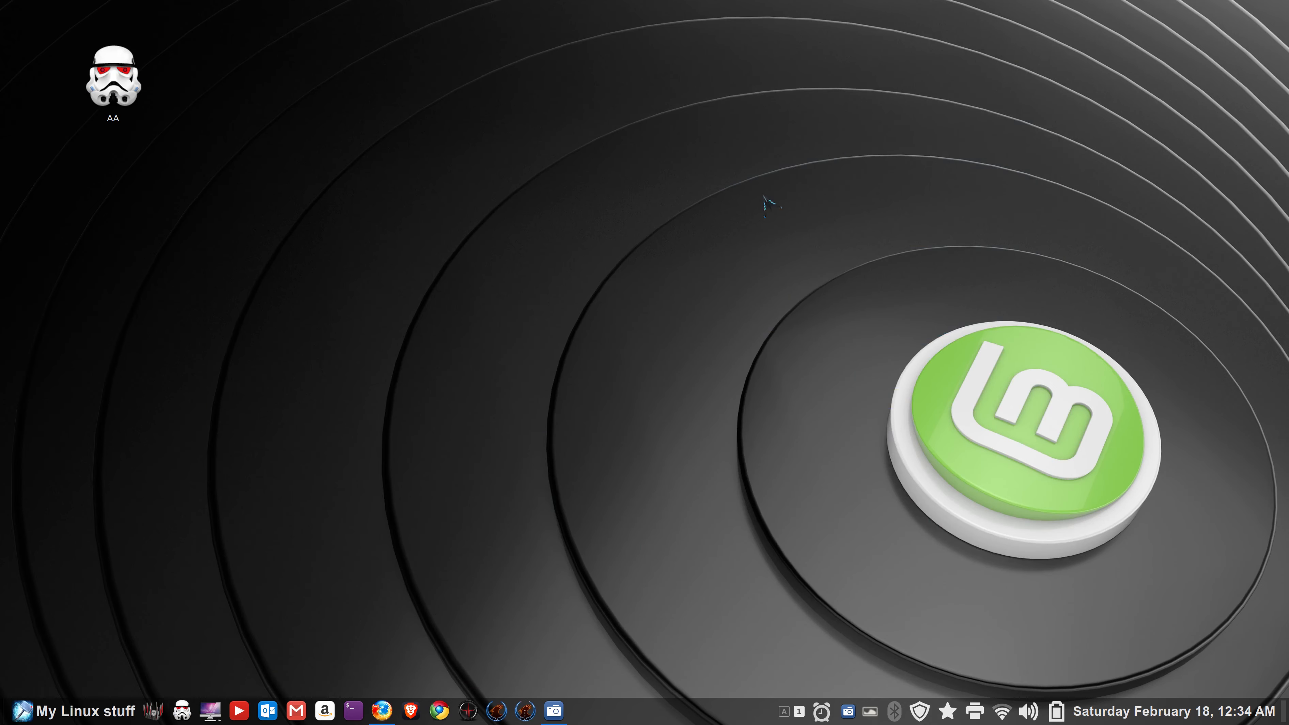
left_click(182, 712)
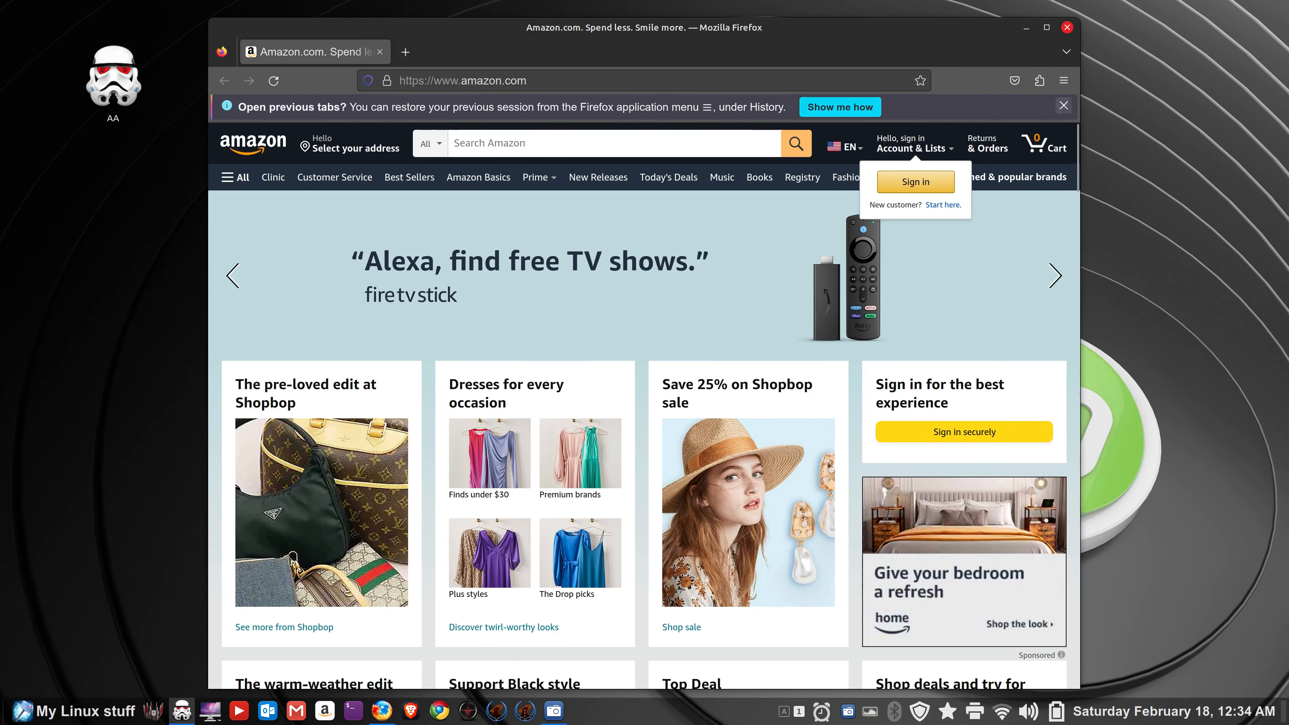
left_click(1064, 108)
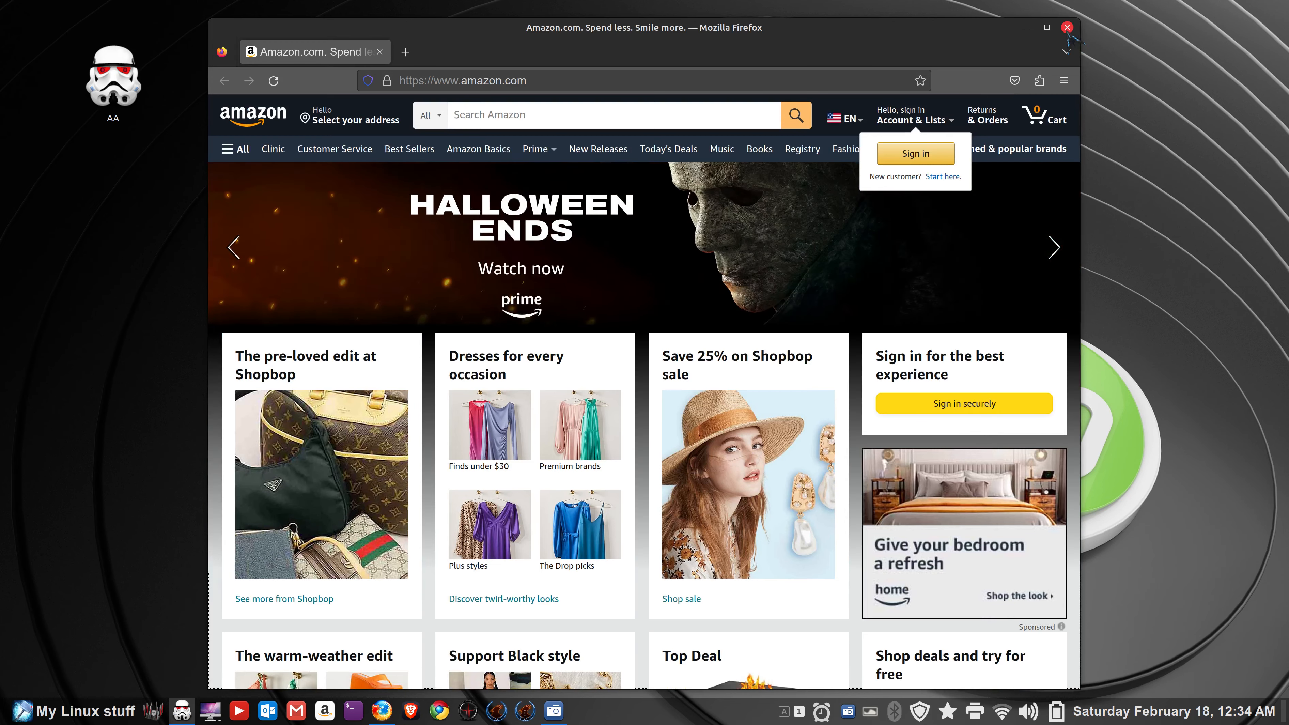
left_click(1068, 28)
left_click(182, 710)
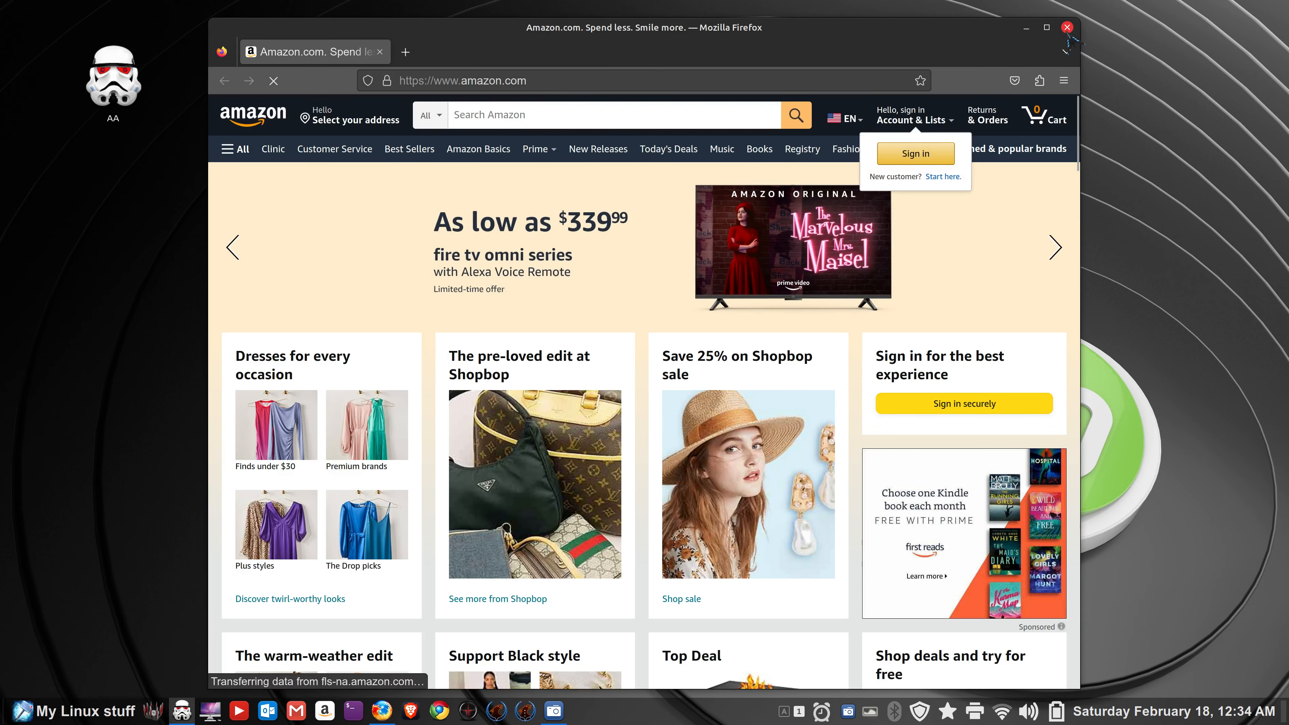
left_click(1068, 28)
- Launch AA from the menu favourites, close Amazon, and open the Web Apps manager
left_click(26, 716)
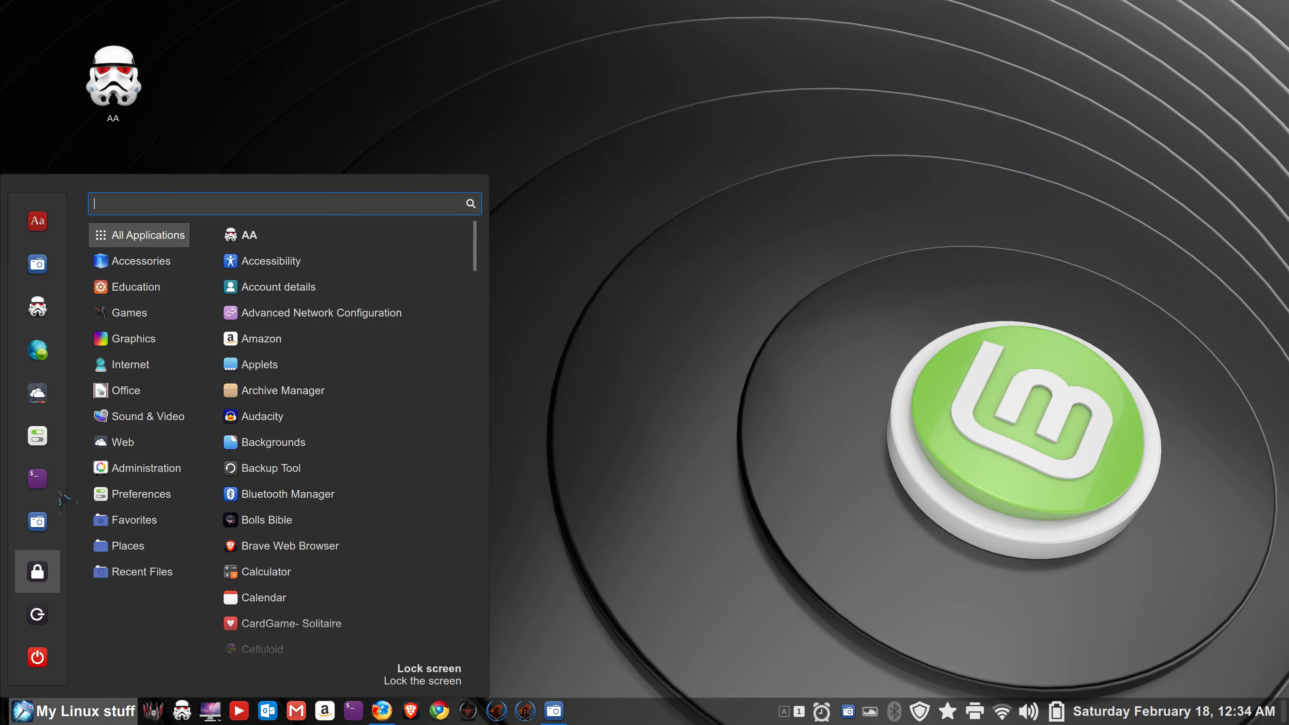
left_click(39, 309)
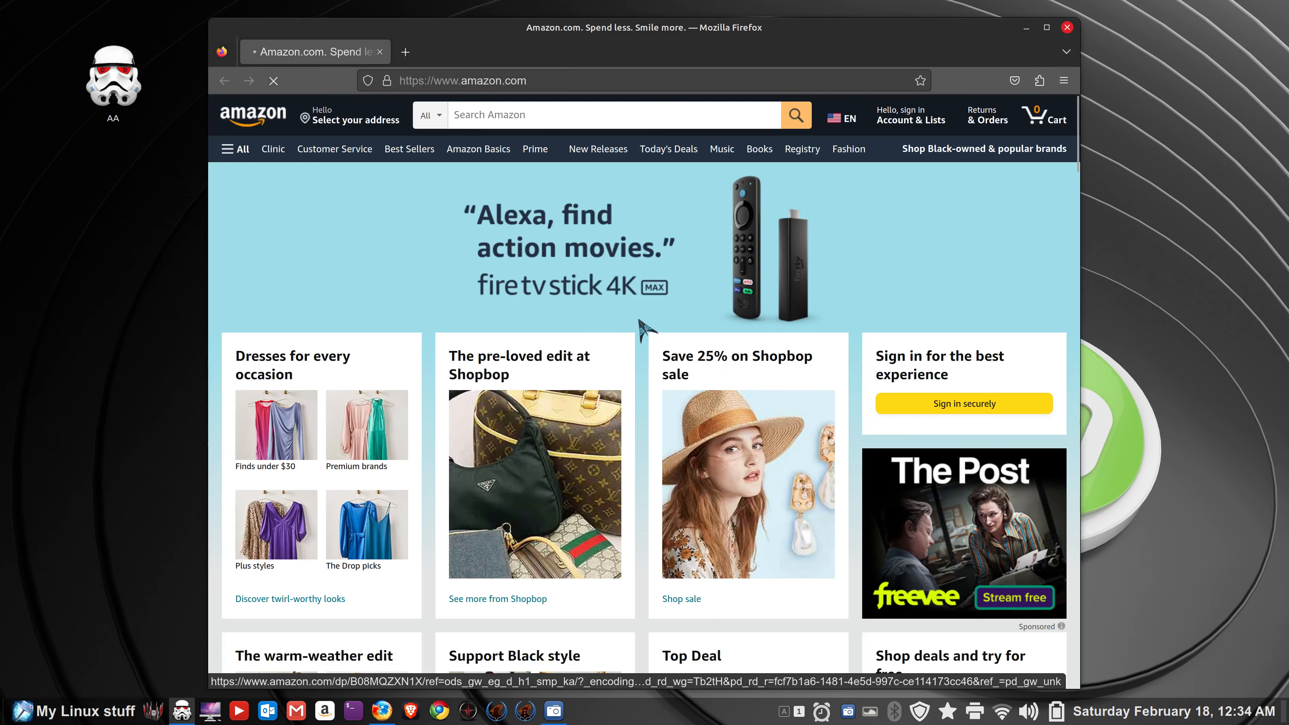
left_click(1067, 27)
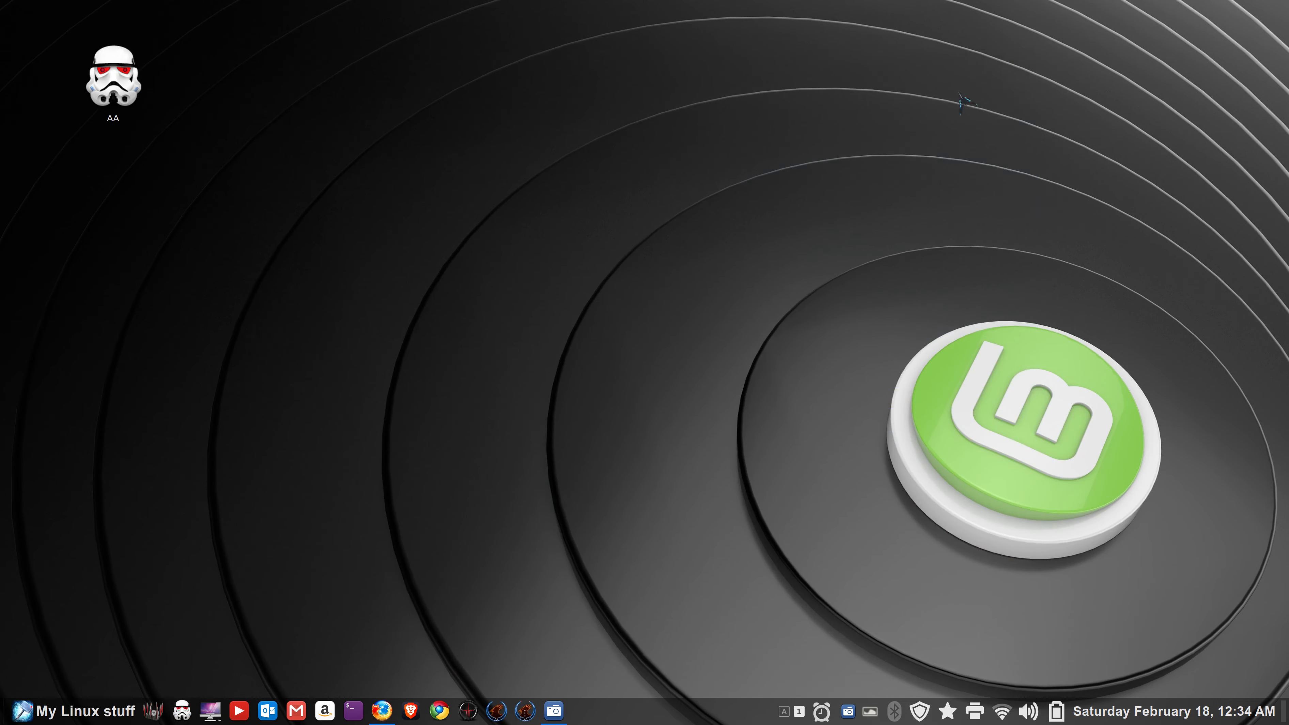
left_click(27, 712)
left_click(39, 393)
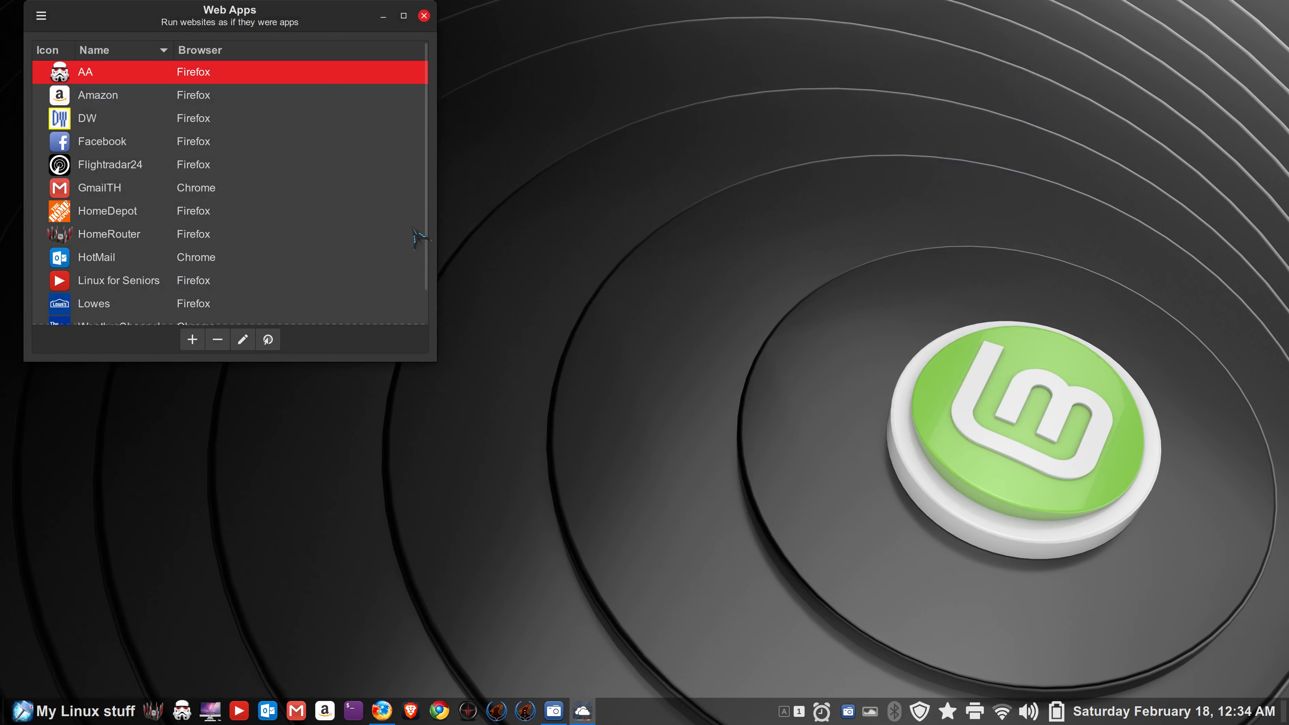
- Center the Web Apps window, permanently delete AA, and close the manager
left_click_drag(195, 30, 530, 138)
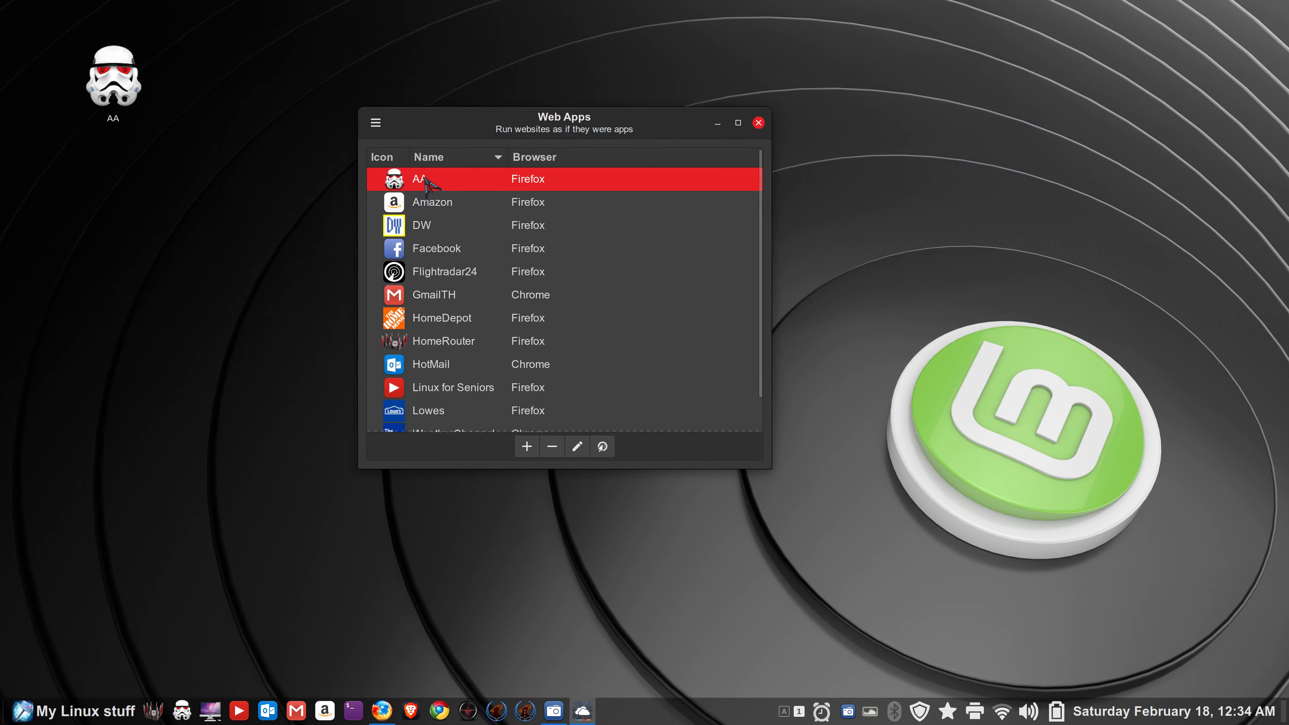
left_click(551, 449)
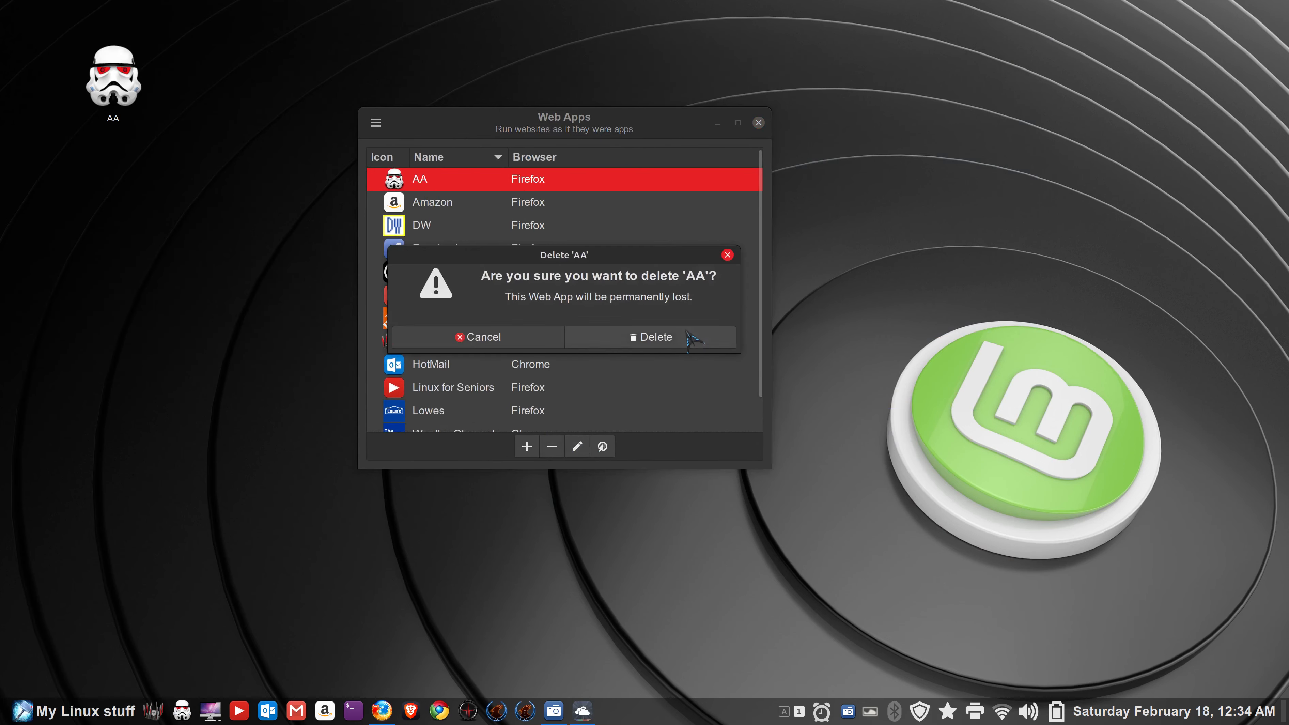
left_click(670, 339)
left_click(758, 123)
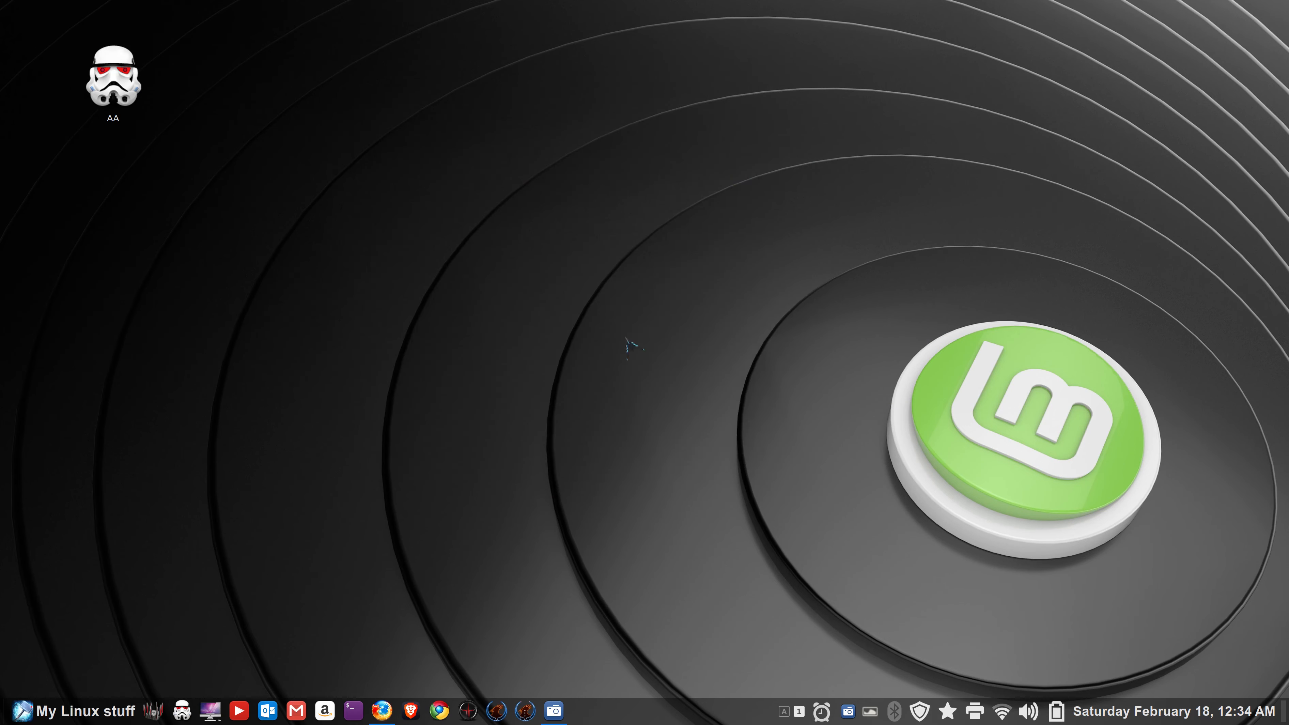
- Try the AA panel launcher and desktop shortcut, dismissing both Profile Missing errors
left_click(181, 711)
left_click(802, 400)
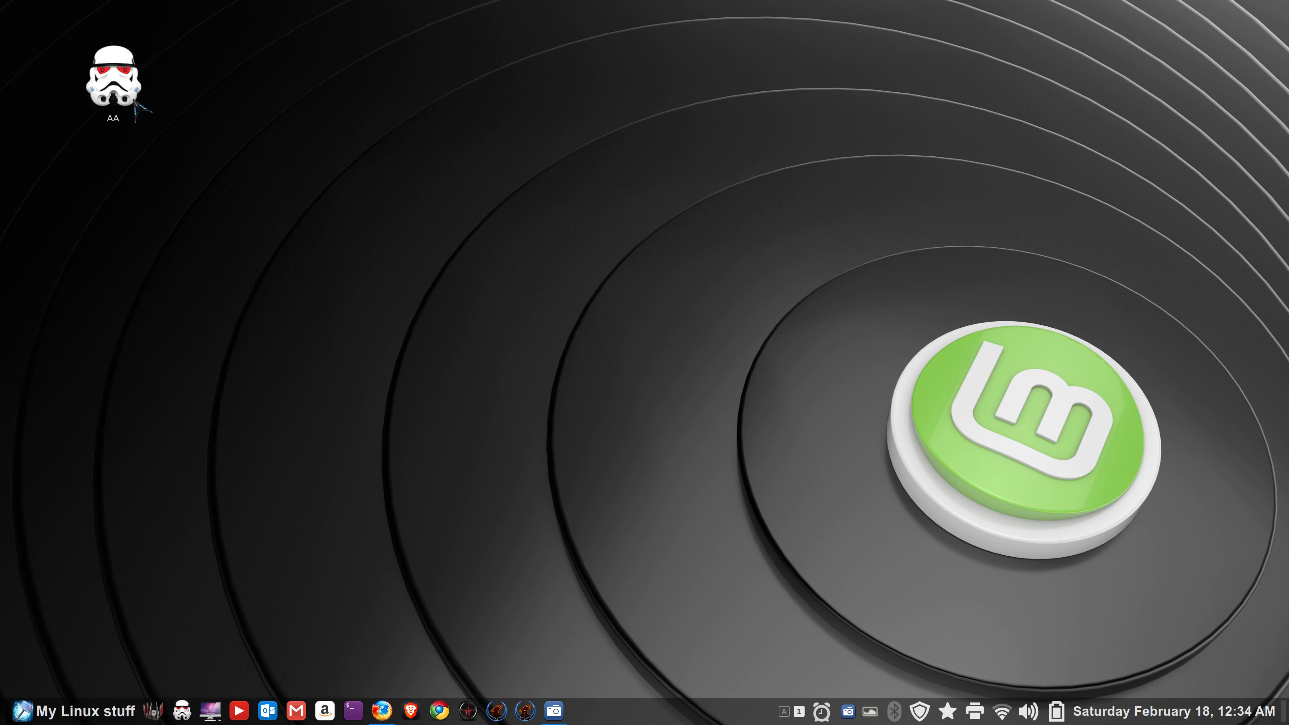
double_click(126, 91)
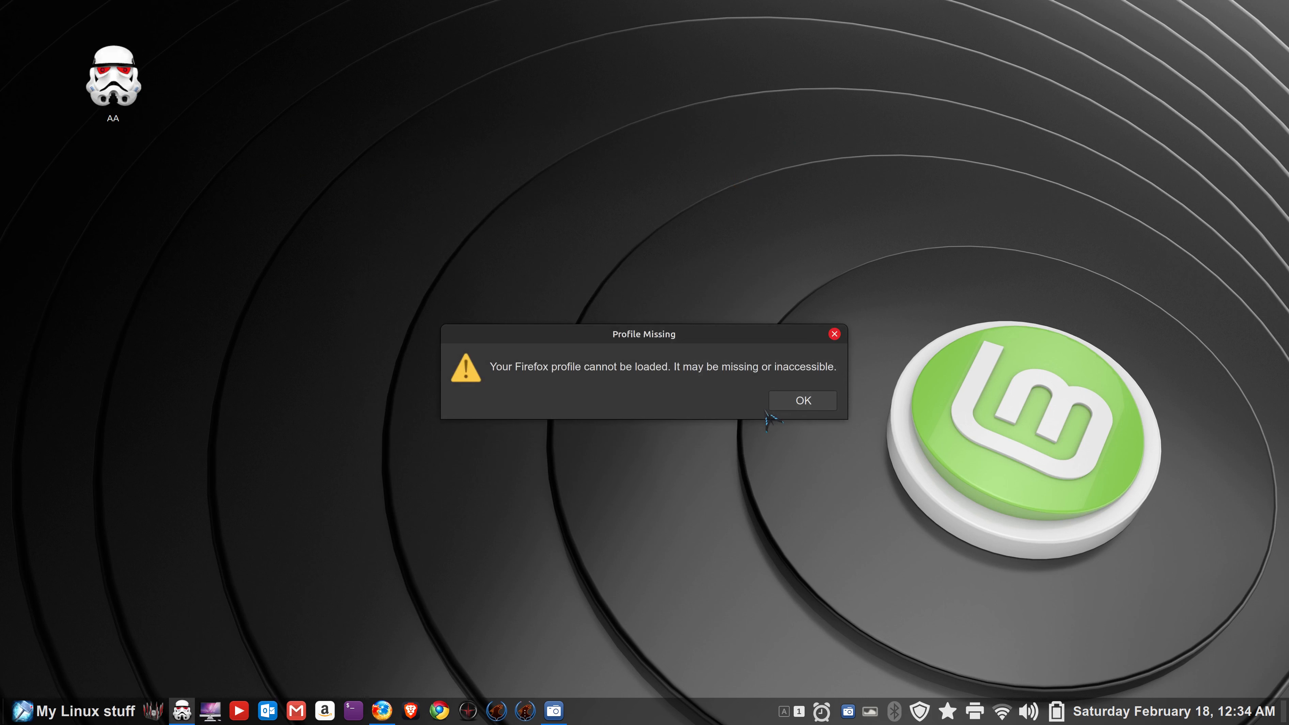
left_click(788, 404)
left_click(41, 712)
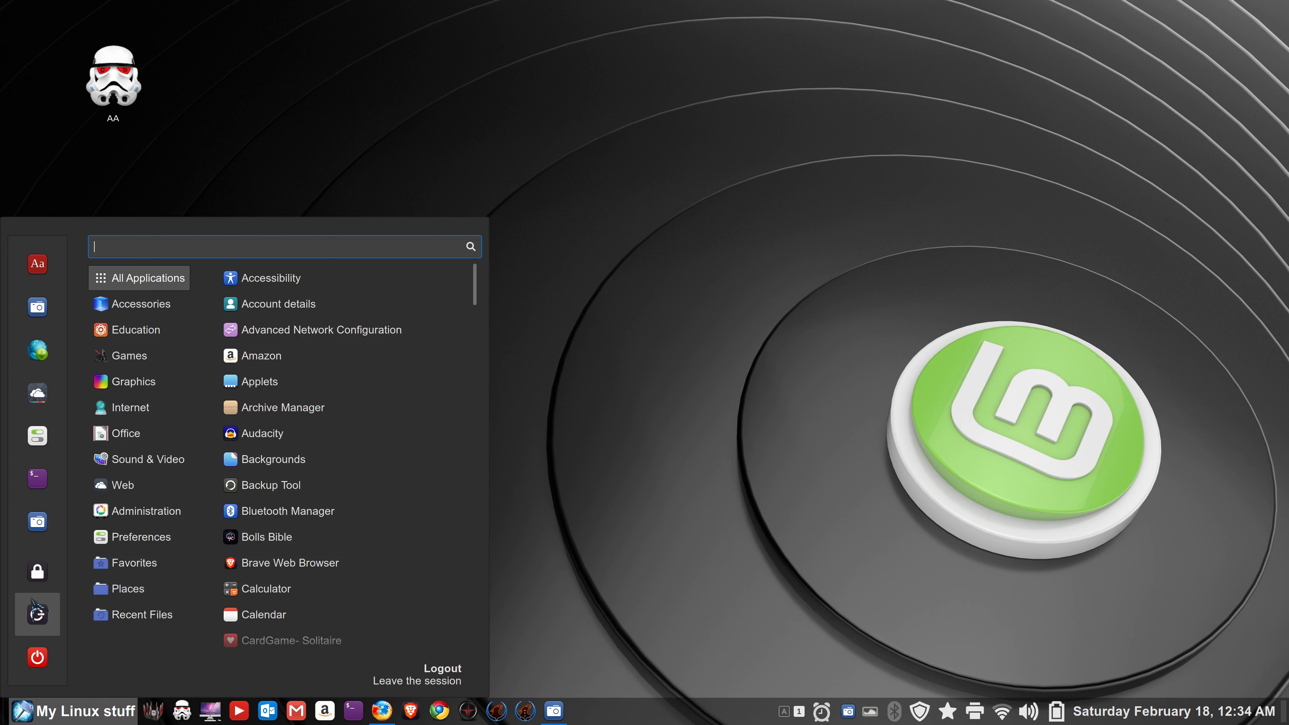
left_click(553, 452)
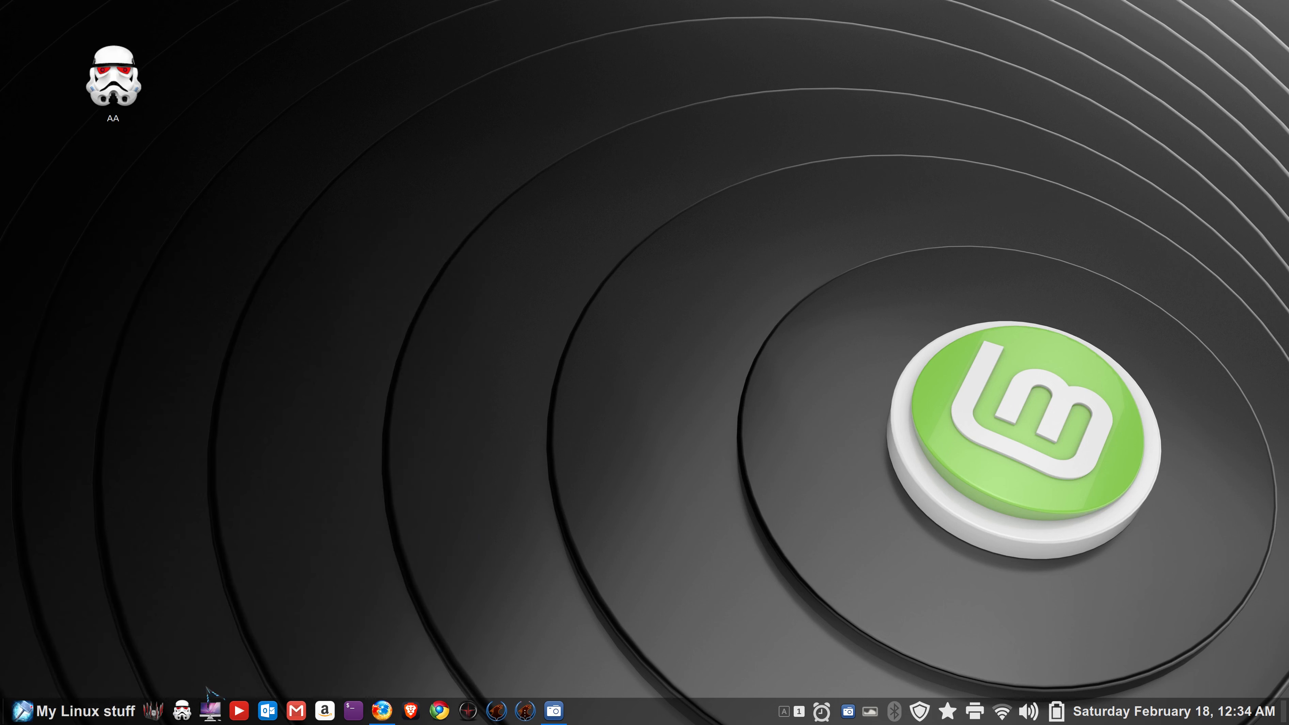
- Unpin the AA launcher from the panel and delete the AA desktop shortcut
right_click(186, 714)
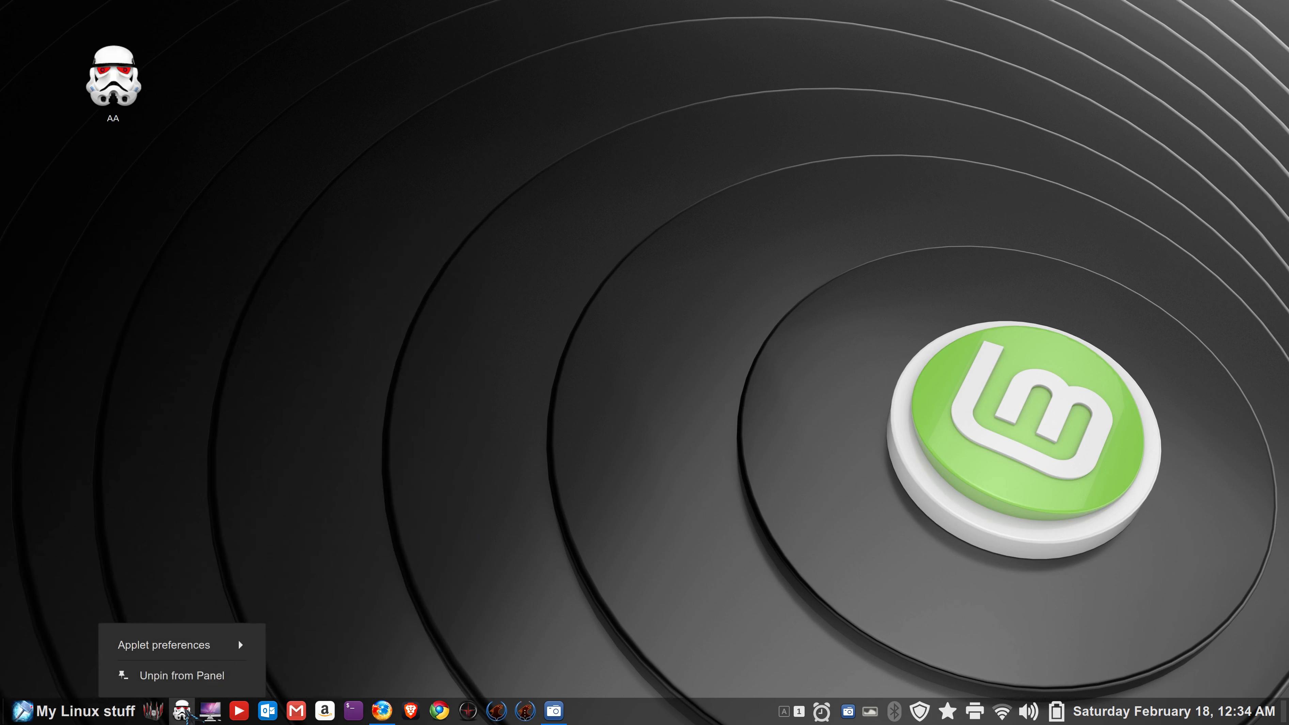
left_click(205, 673)
left_click(135, 98)
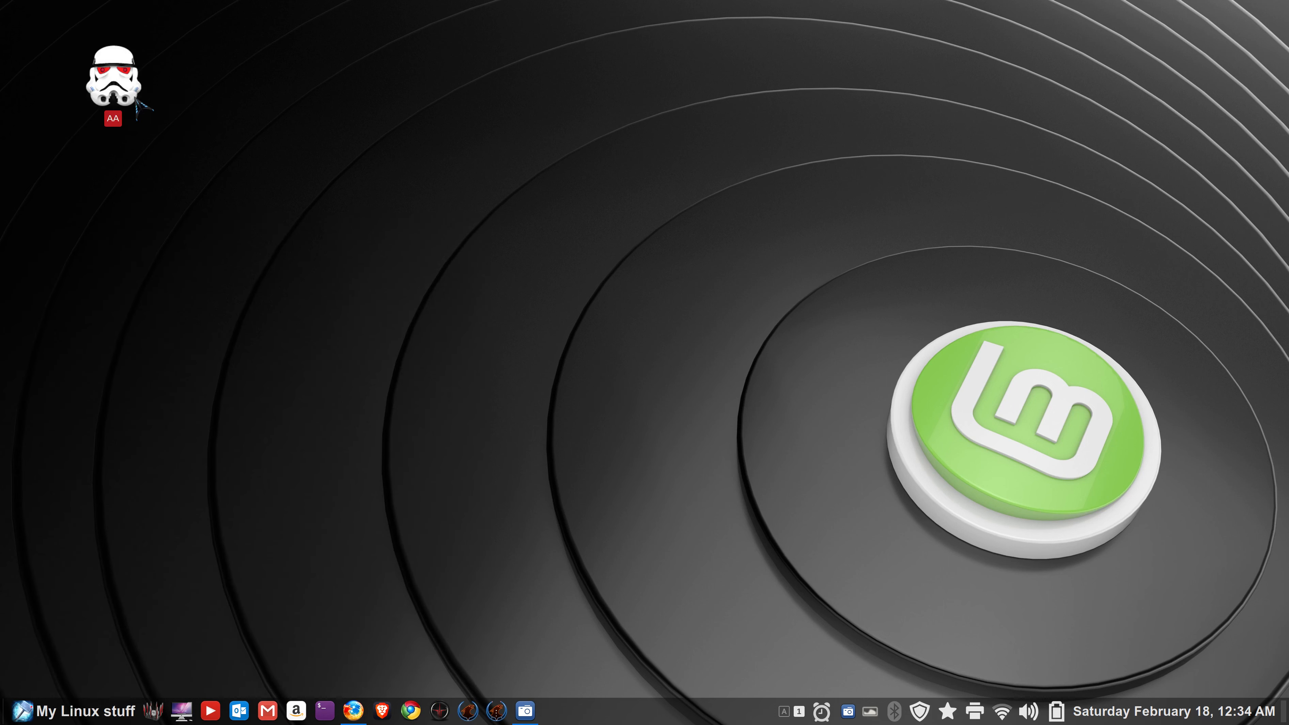
key("Delete")
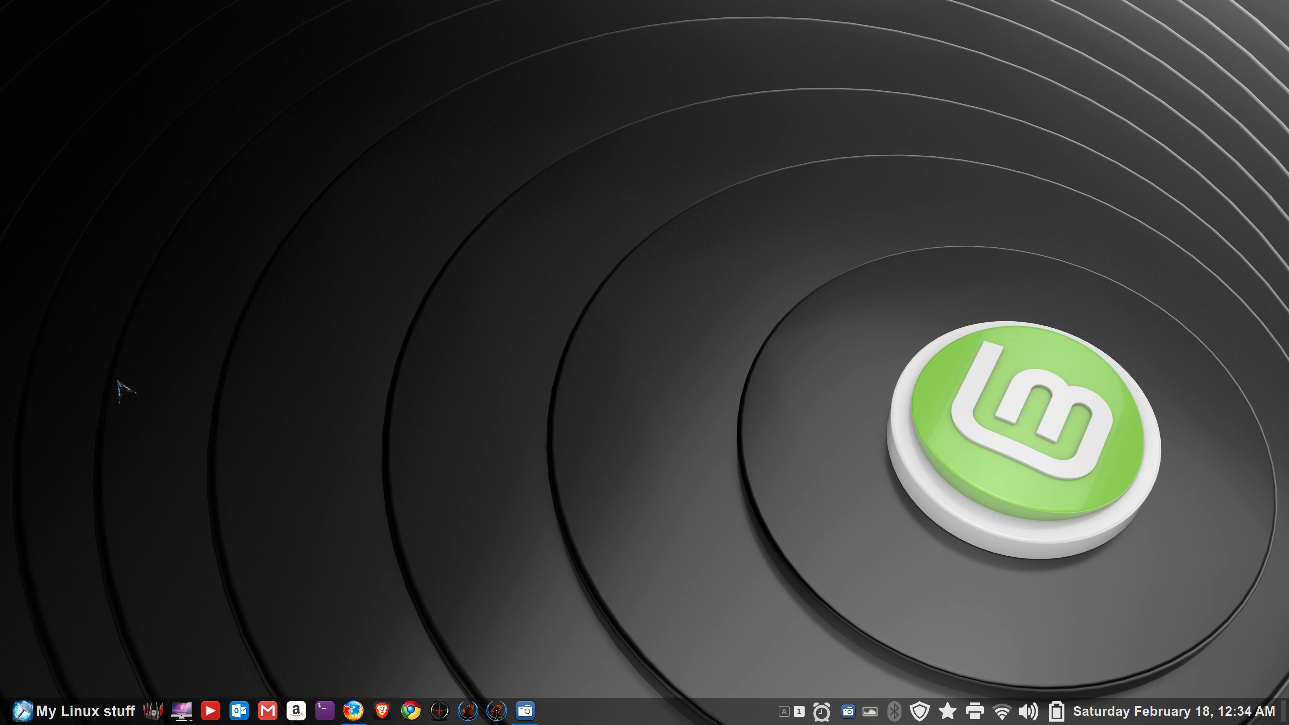
- Reopen Web Apps from the menu and stretch its window to show all twelve apps
left_click(43, 708)
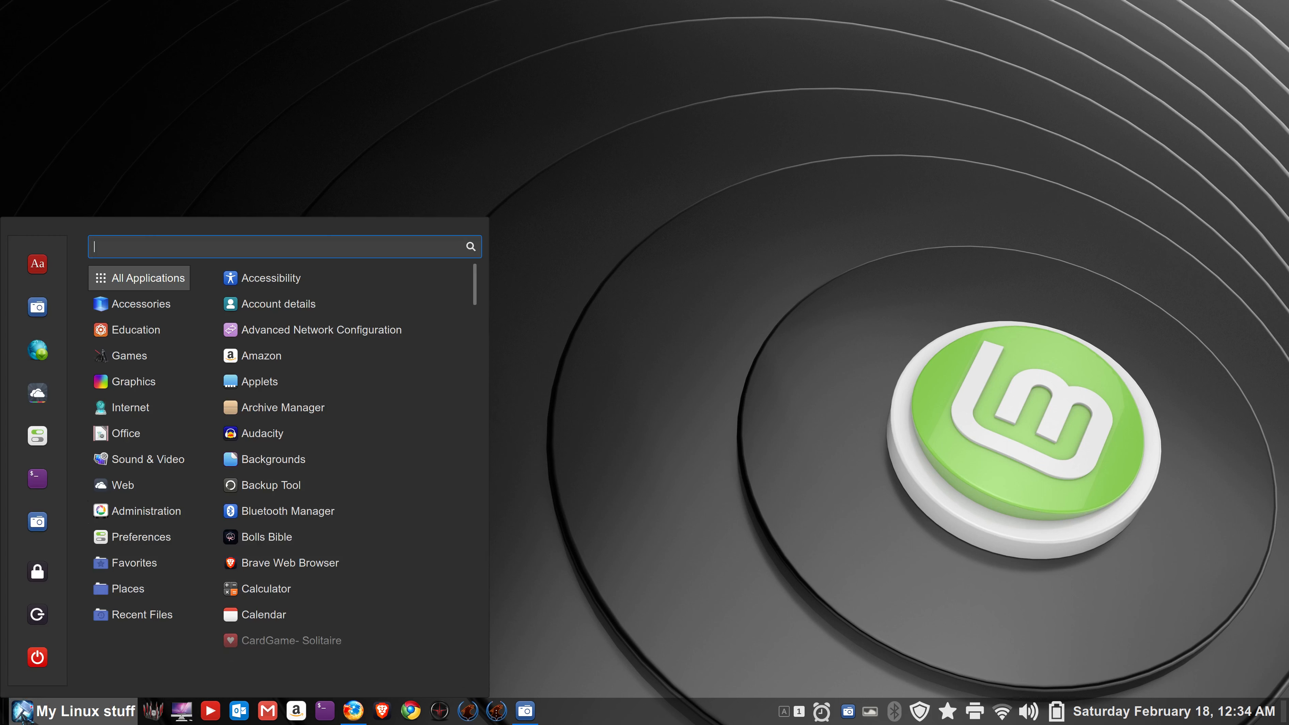
left_click(37, 417)
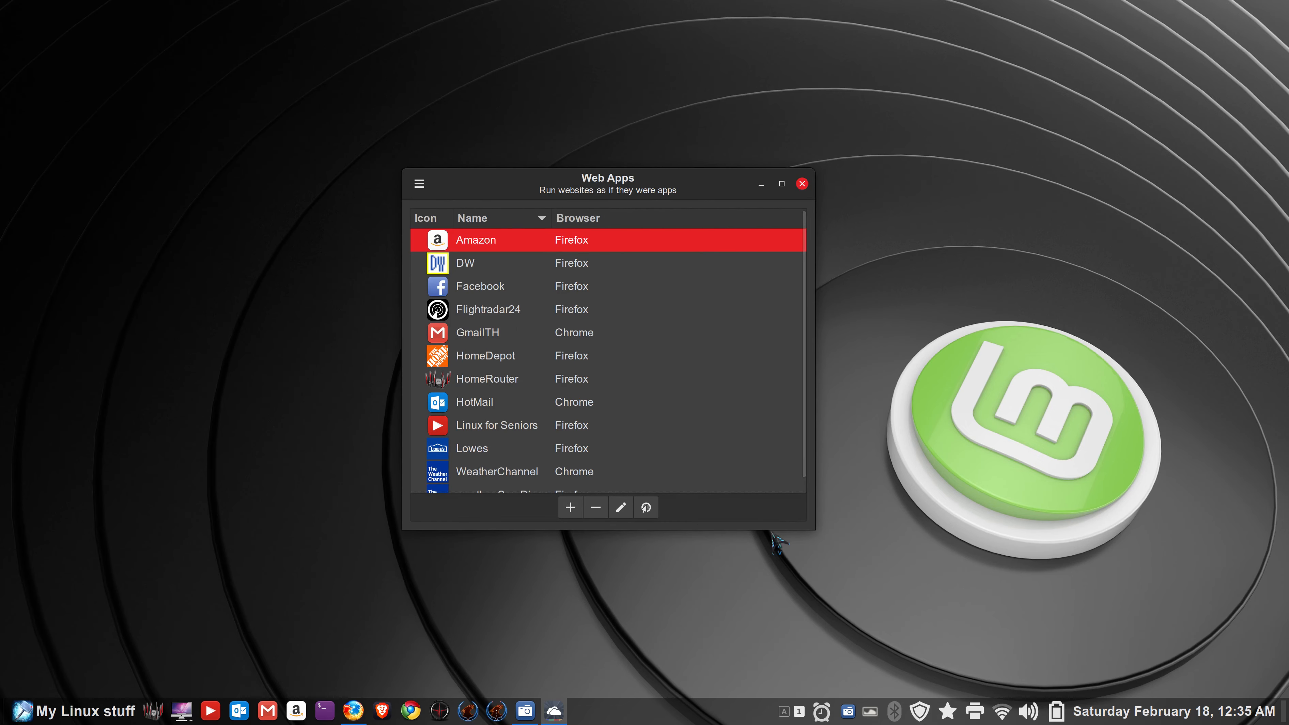
left_click_drag(774, 540, 777, 596)
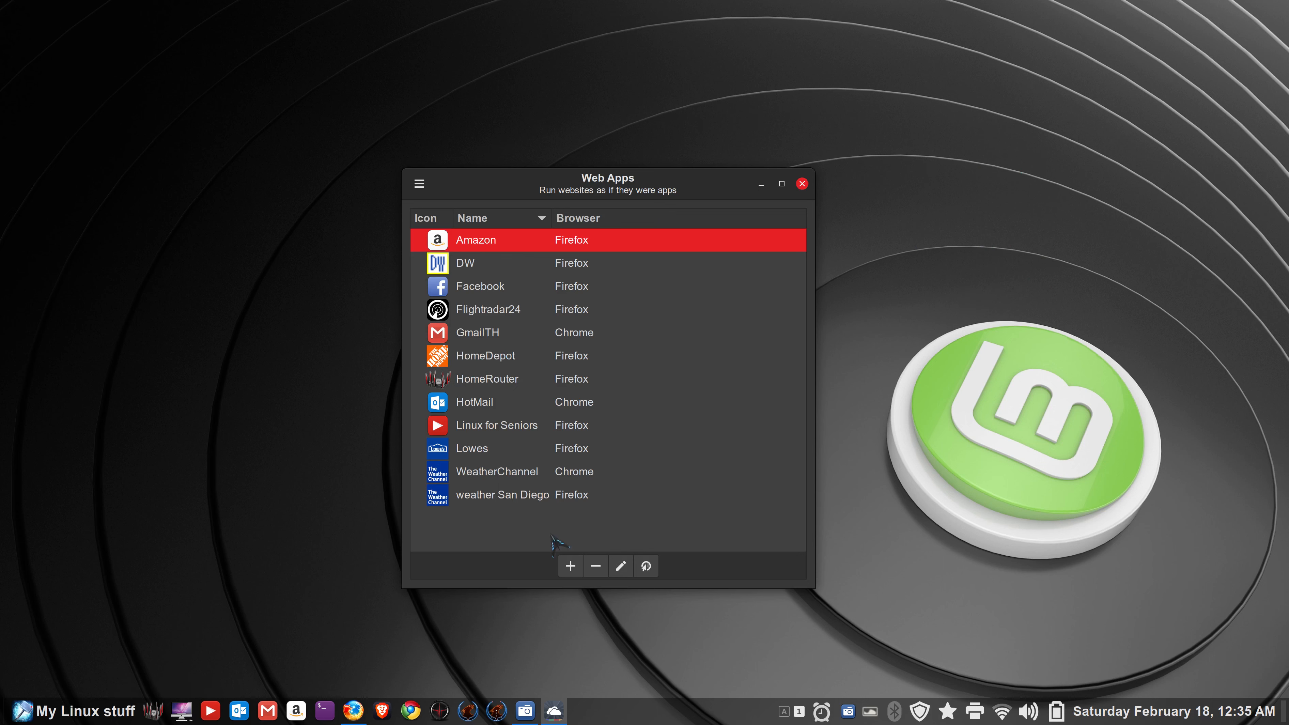
- Copy the HomeDepot web app's address from its edit form without changing it
left_click(571, 566)
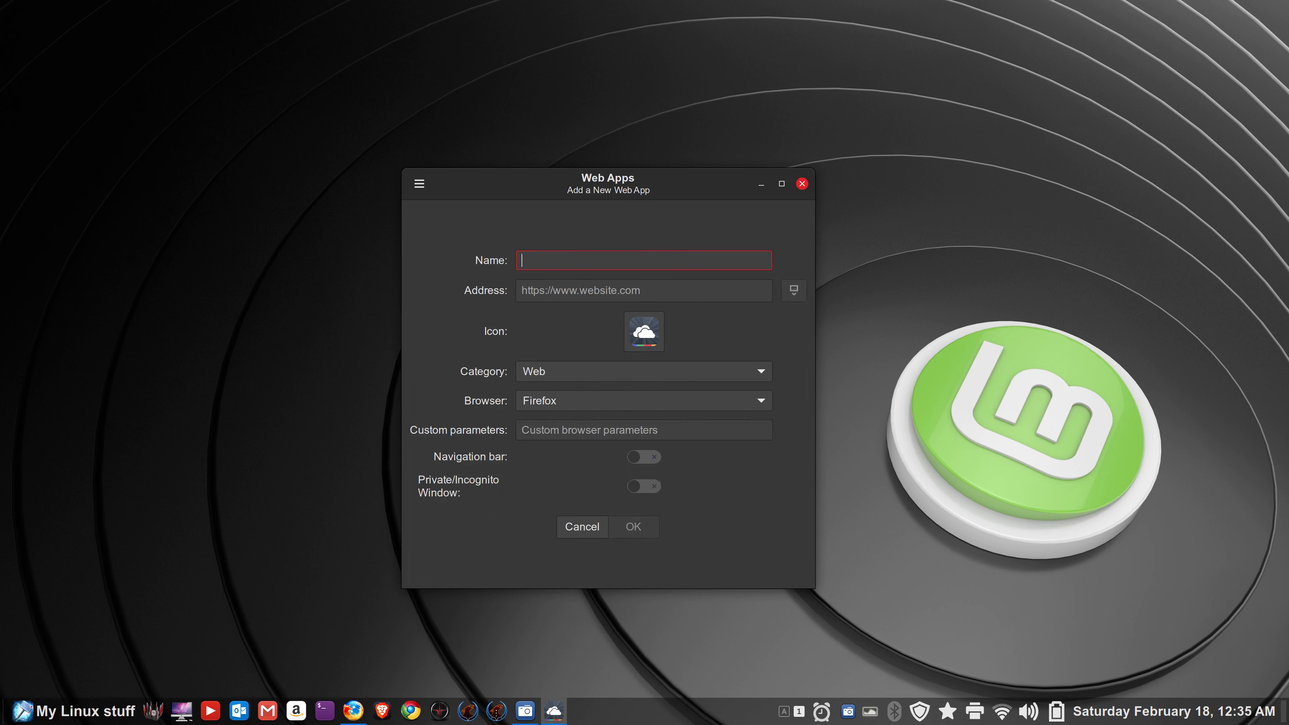
left_click(582, 526)
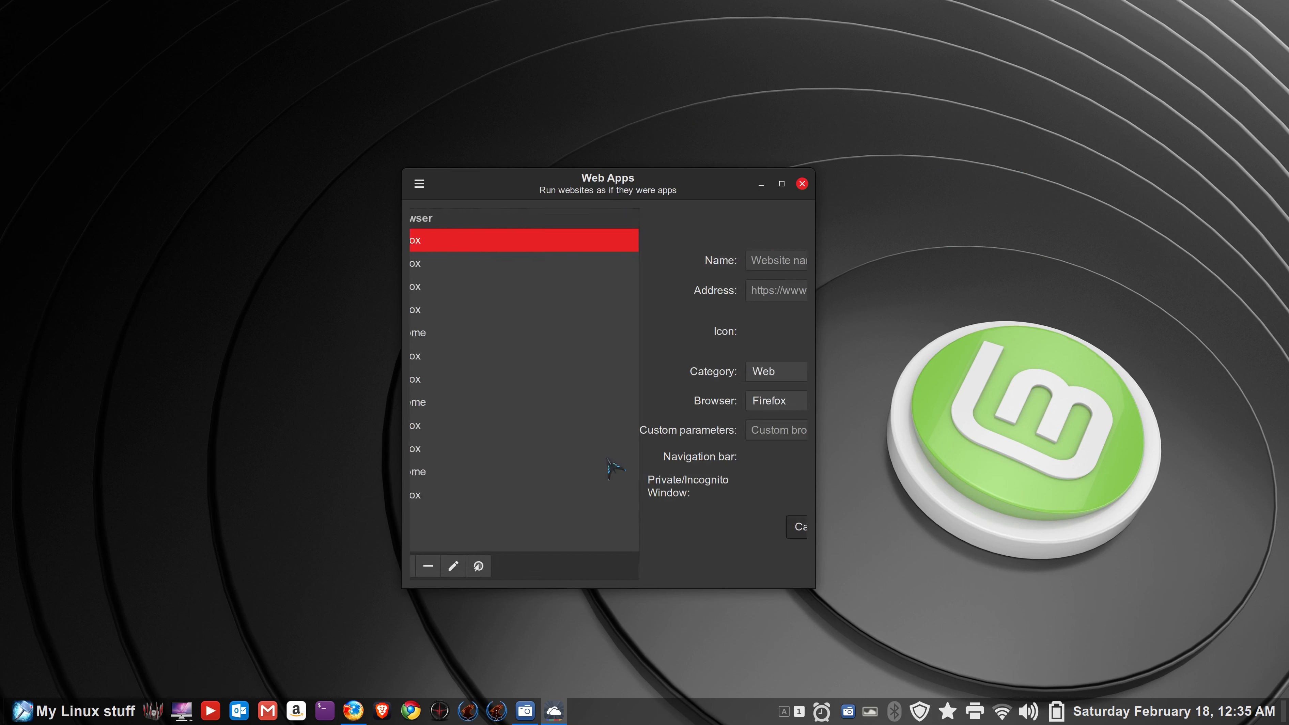
left_click(474, 357)
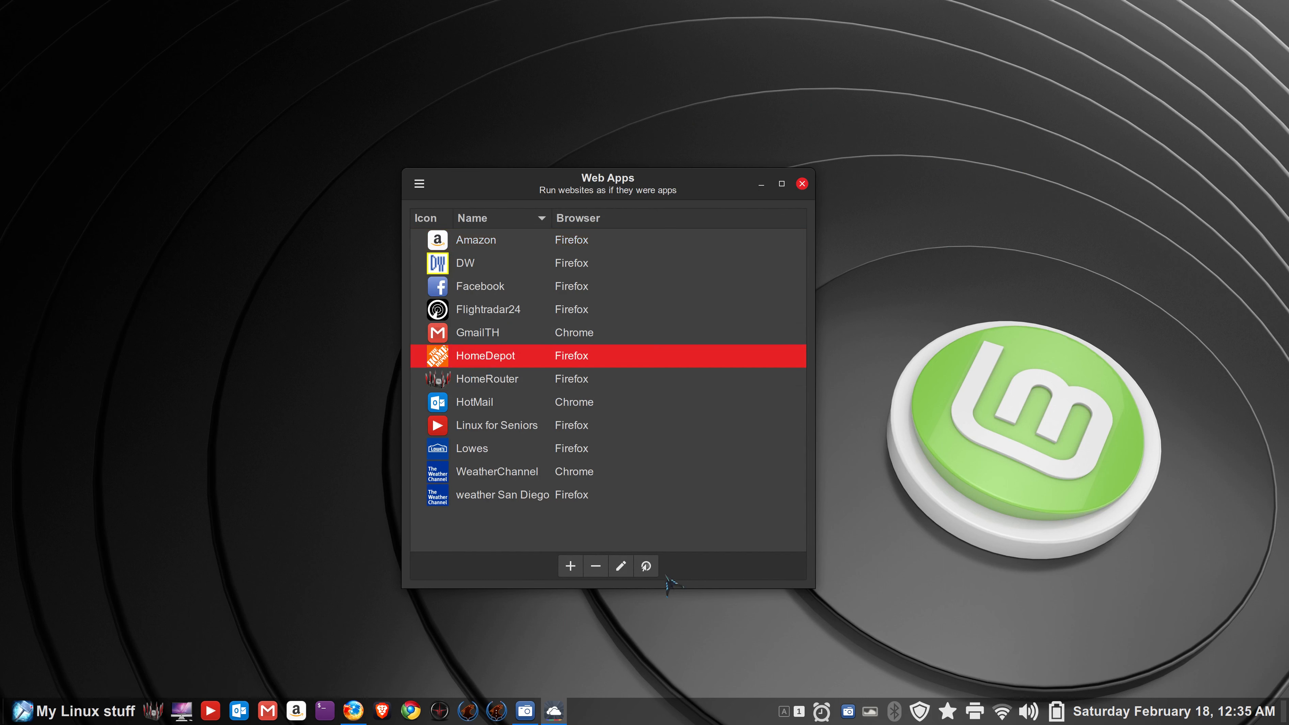
left_click(621, 566)
triple_click(672, 304)
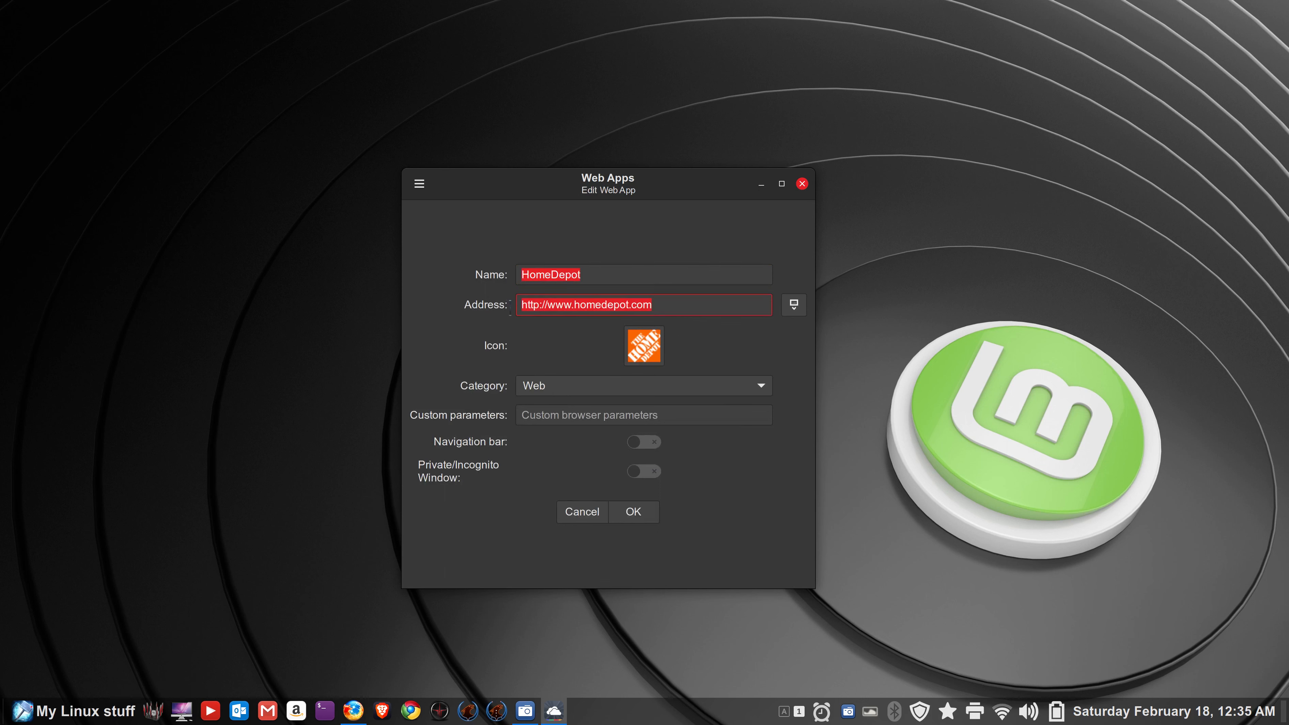
right_click(565, 305)
left_click(599, 338)
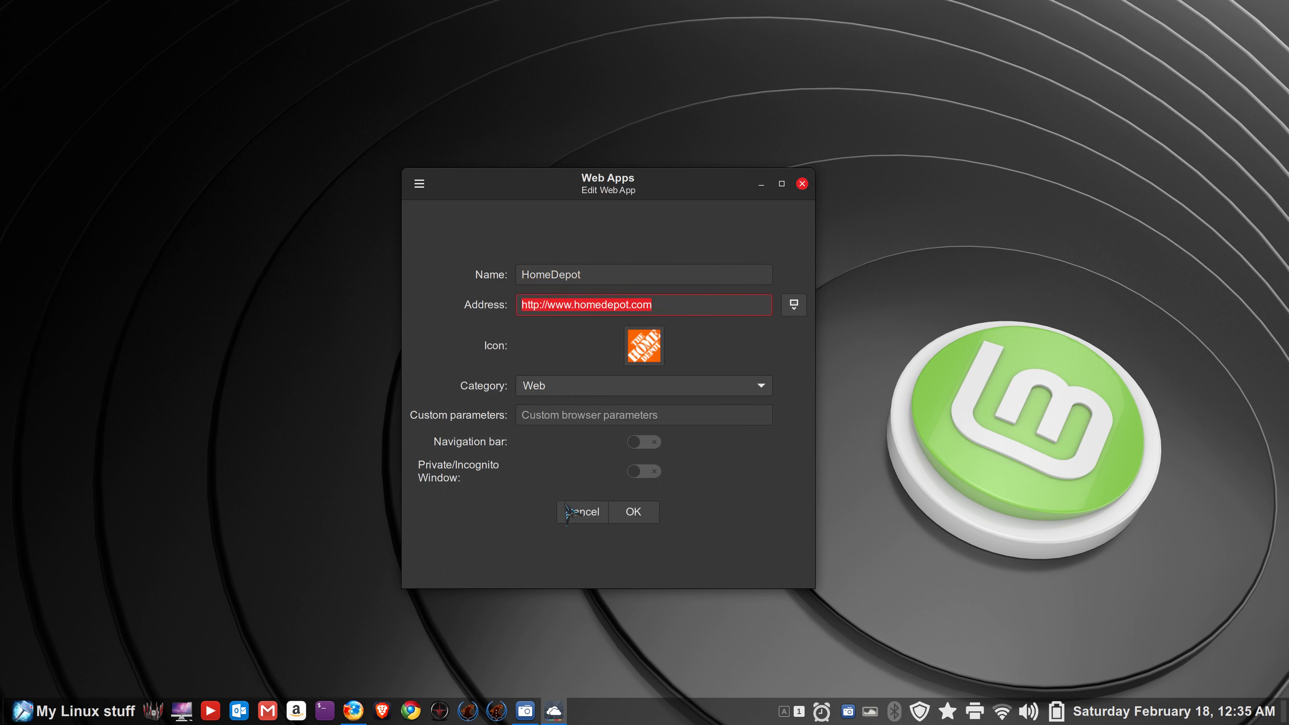
left_click(582, 512)
left_click(564, 565)
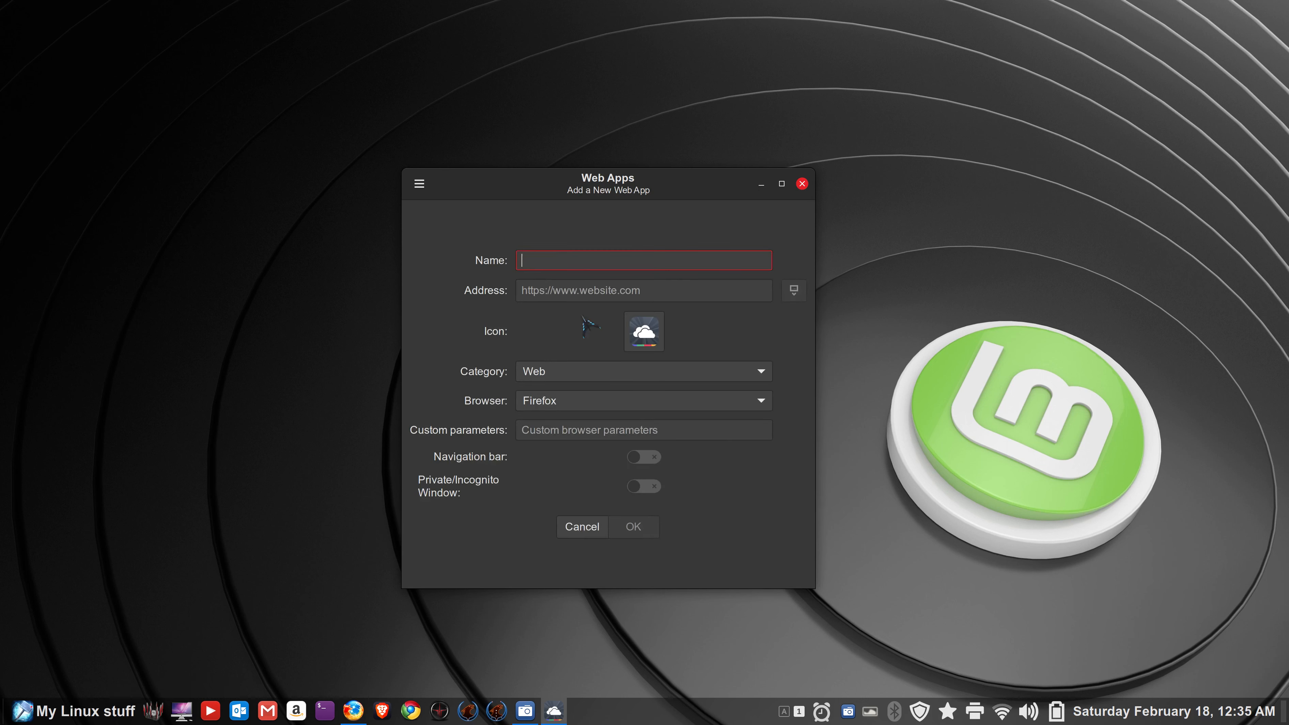
right_click(557, 295)
left_click(617, 340)
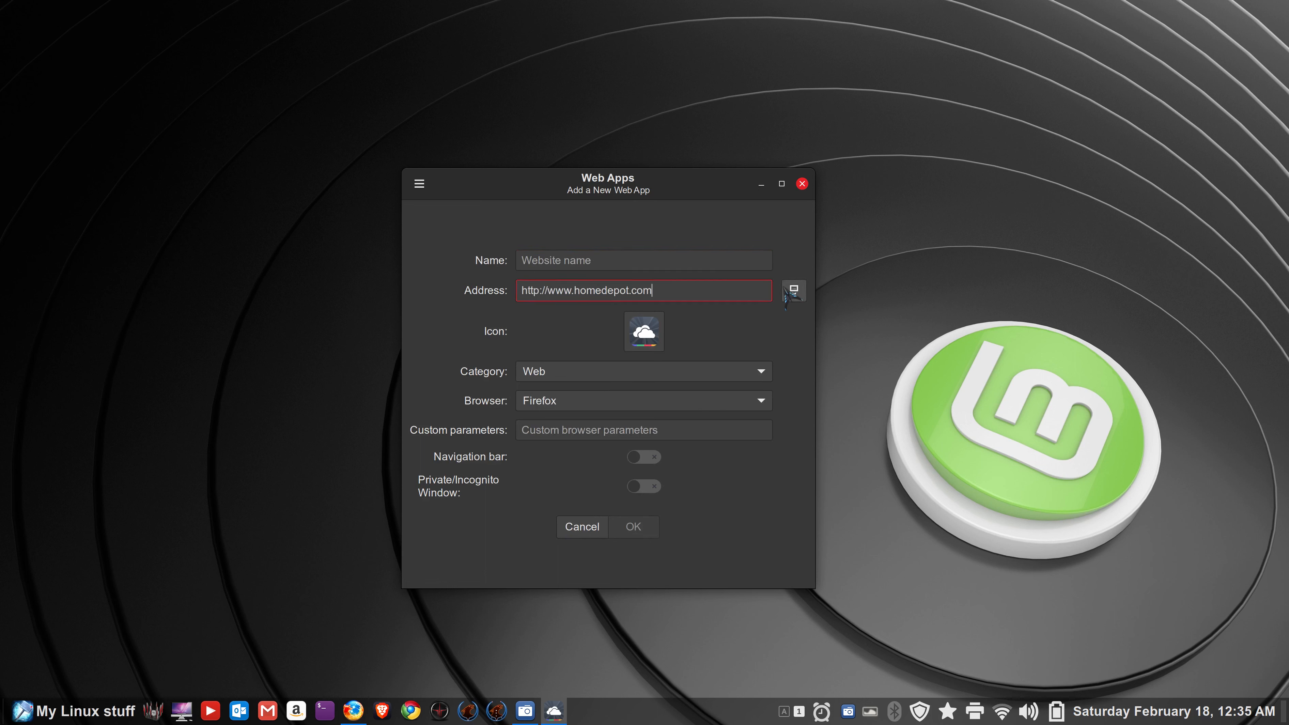
left_click(795, 291)
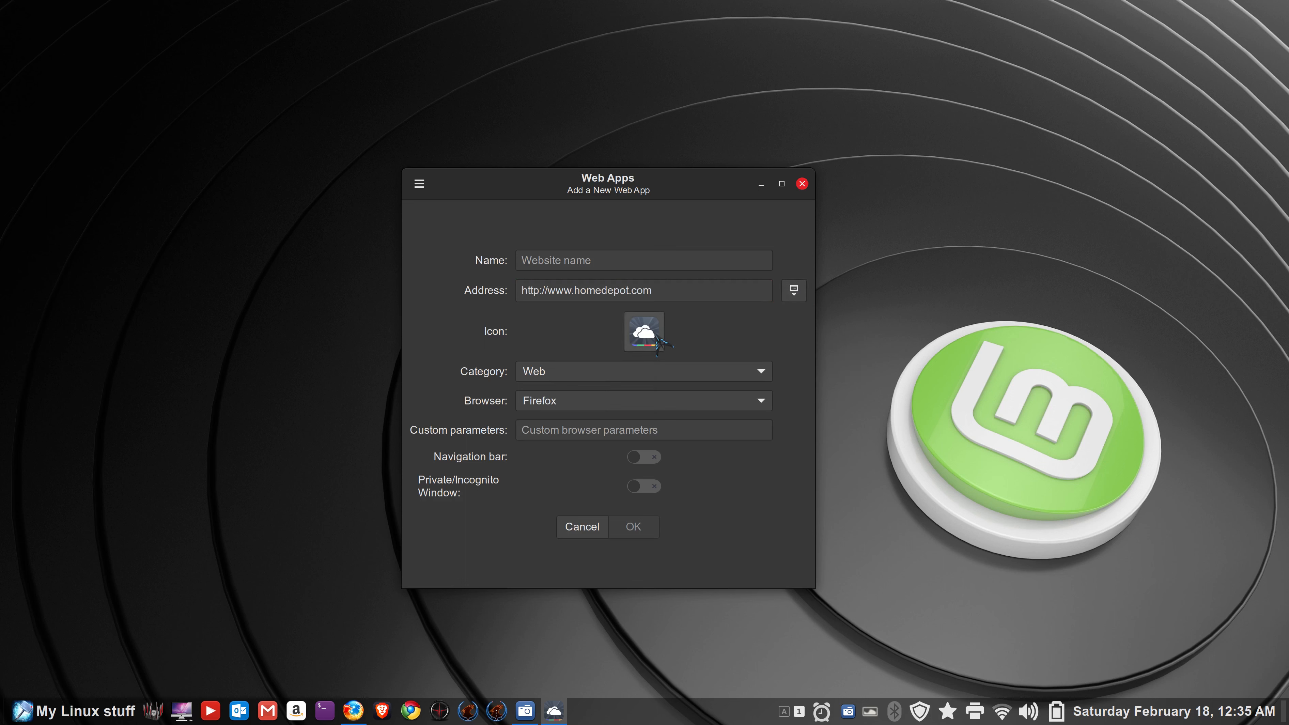
left_click(561, 260)
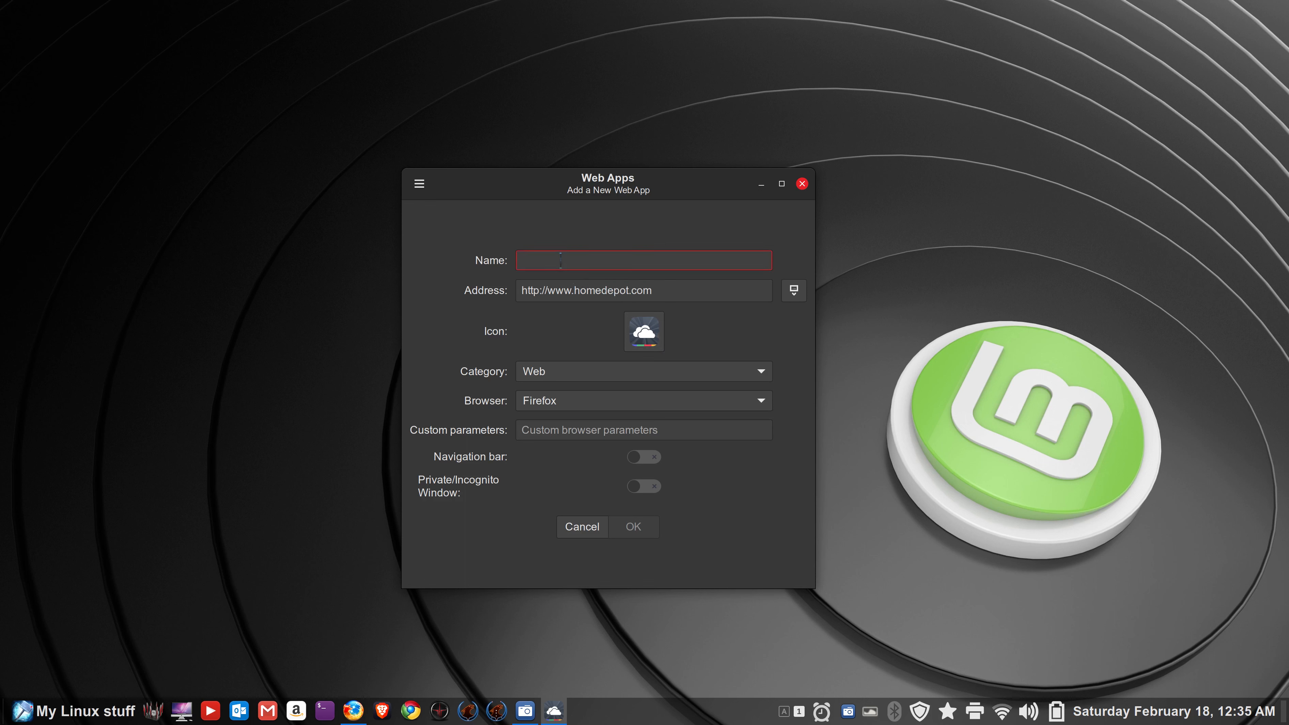
type("HDD")
- Give HDD the applications-graphics icon, enable the navigation bar, and save it
left_click(644, 331)
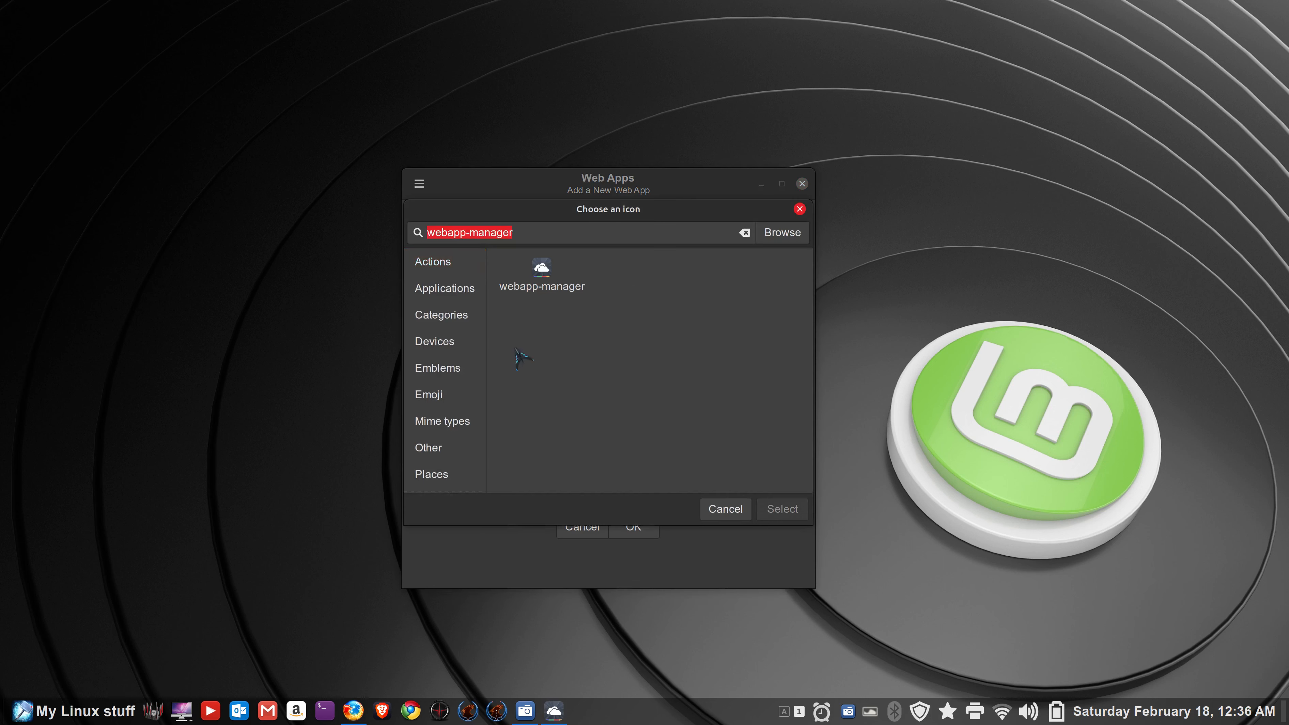
left_click(449, 317)
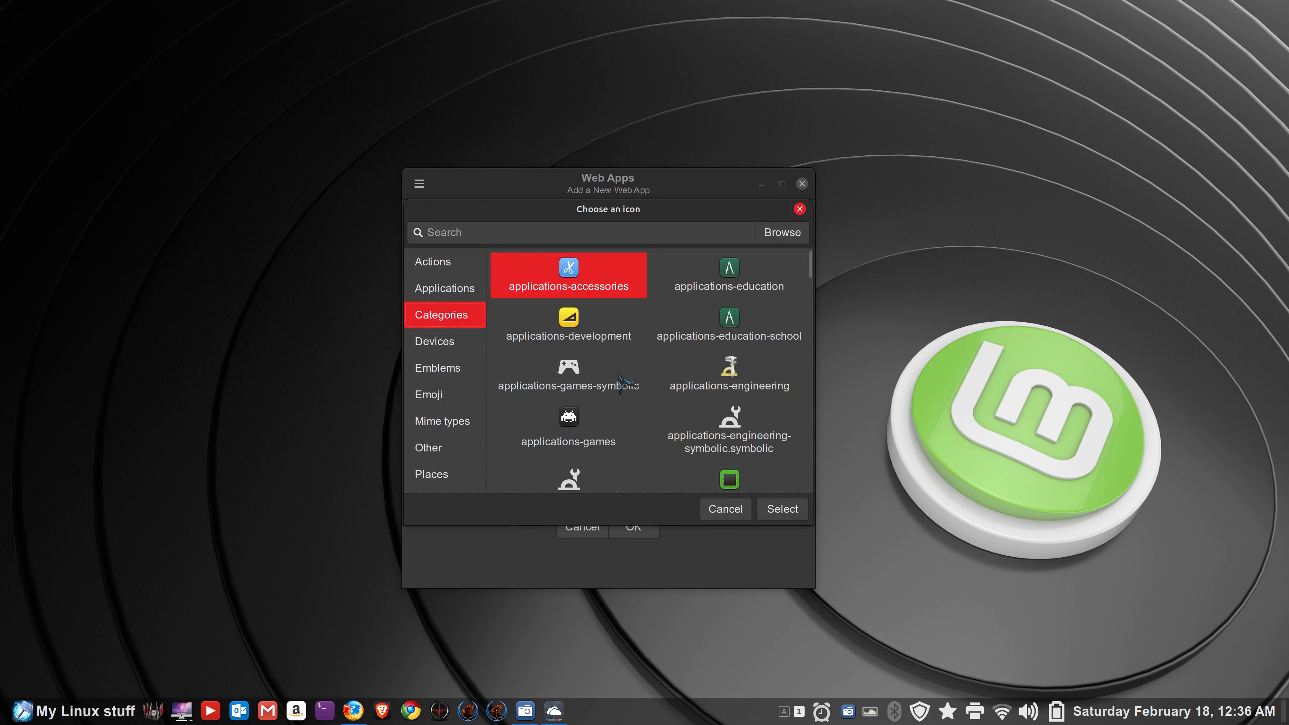
scroll(623, 376, "down", 3)
scroll(628, 371, "down", 2)
left_click(730, 310)
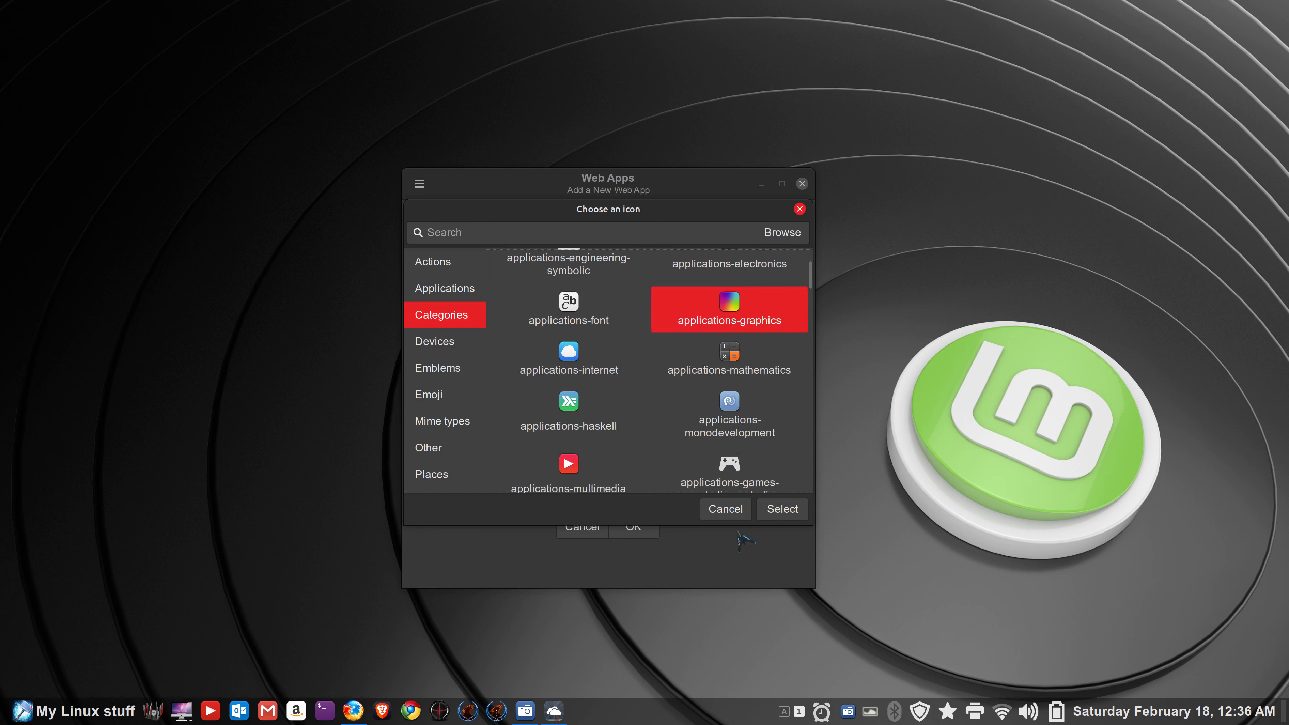
left_click(784, 510)
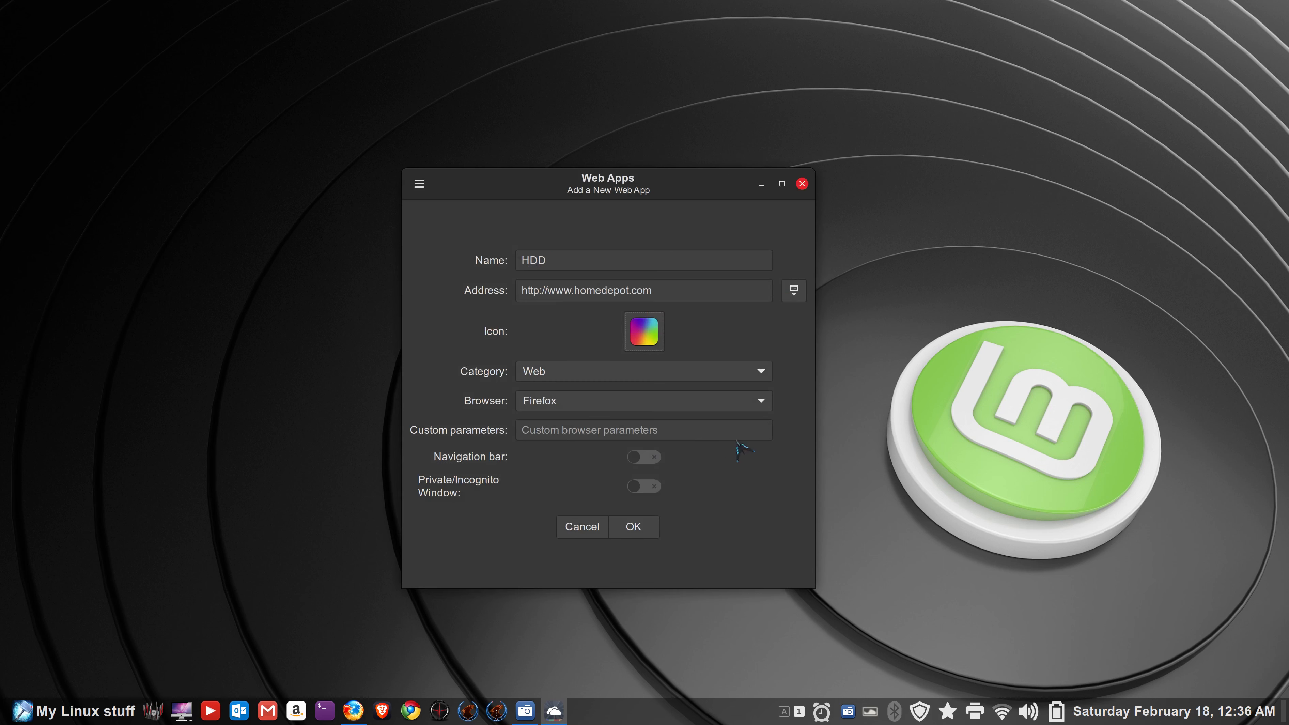
left_click(648, 457)
left_click(639, 528)
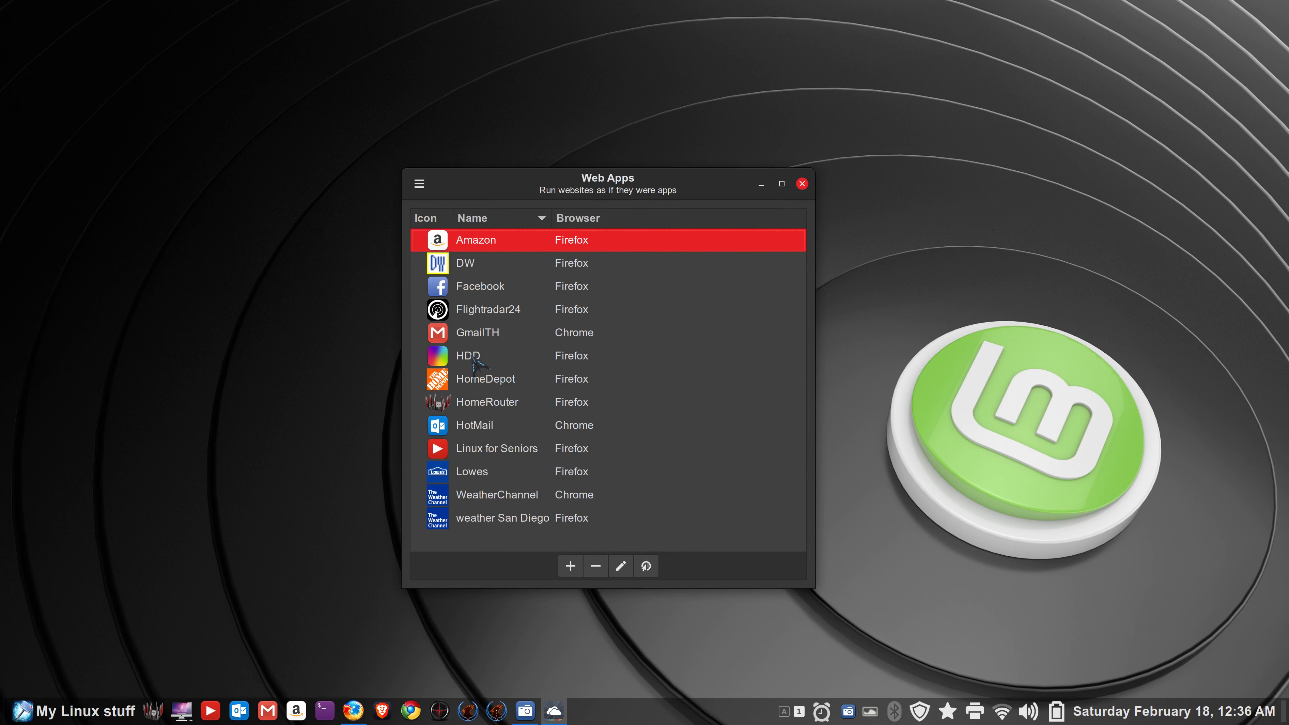
left_click(472, 356)
double_click(472, 356)
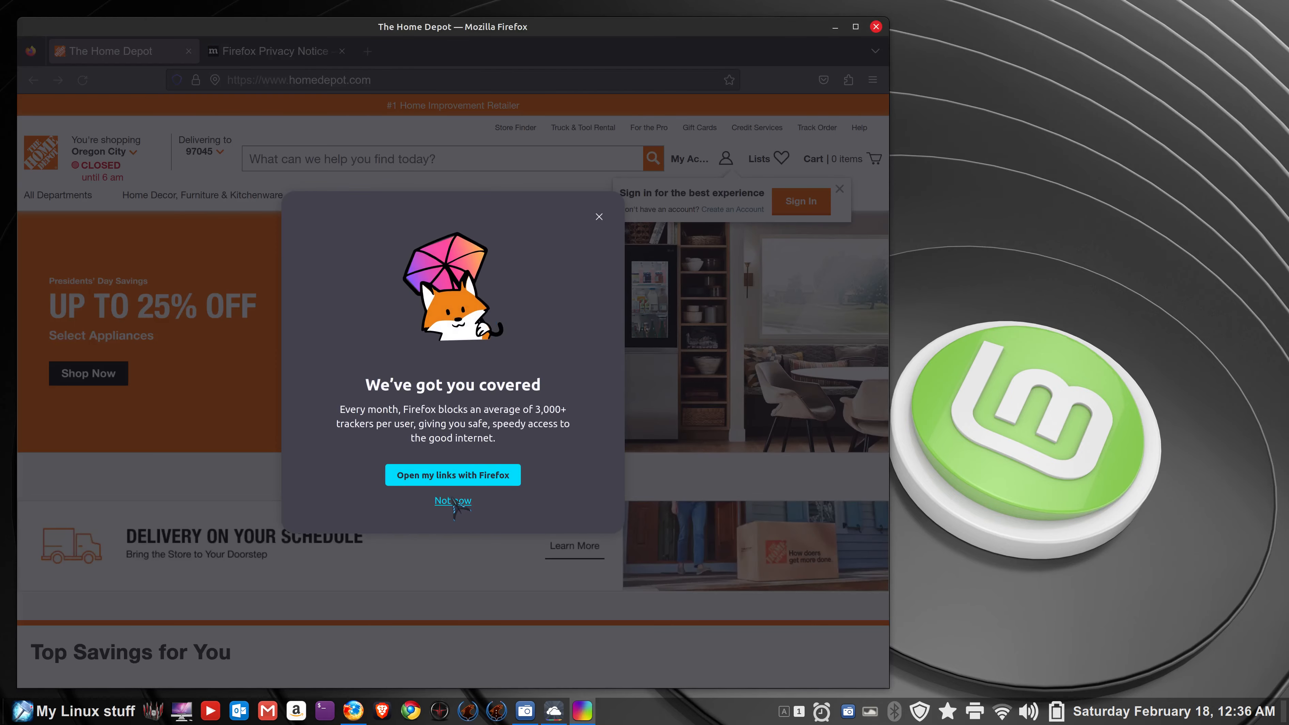
left_click(469, 500)
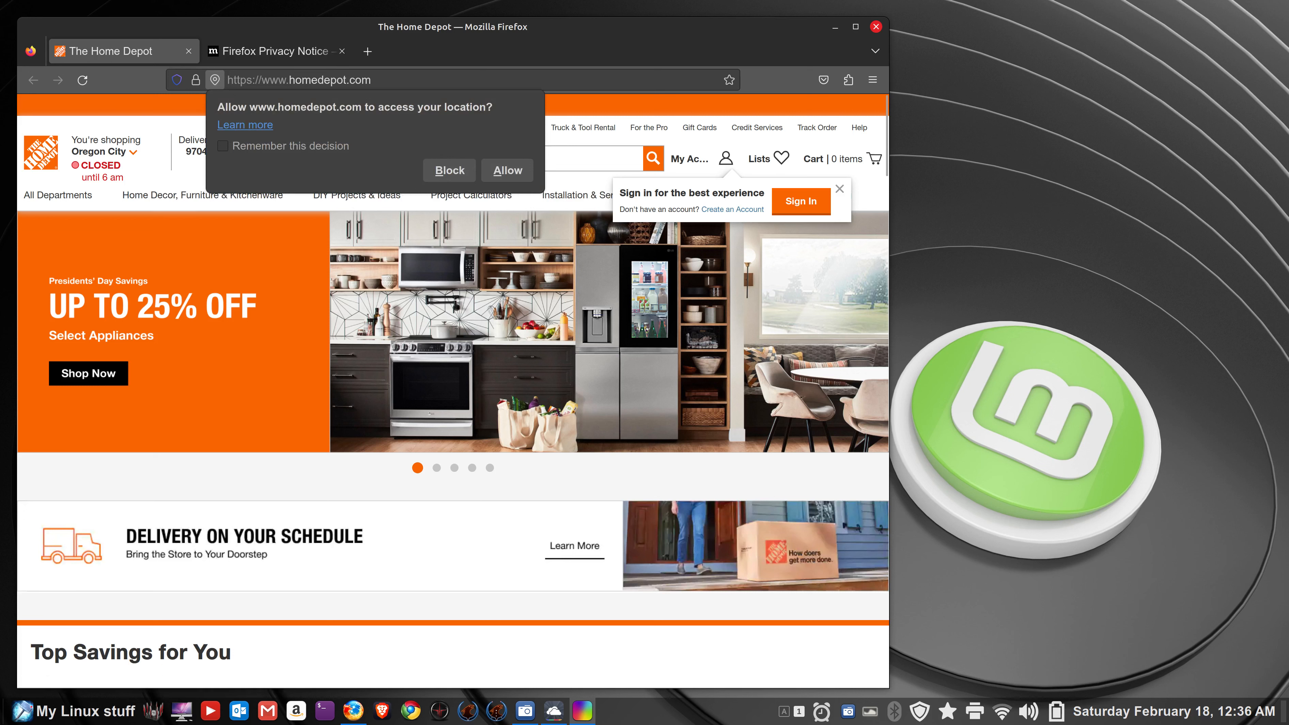
left_click(512, 202)
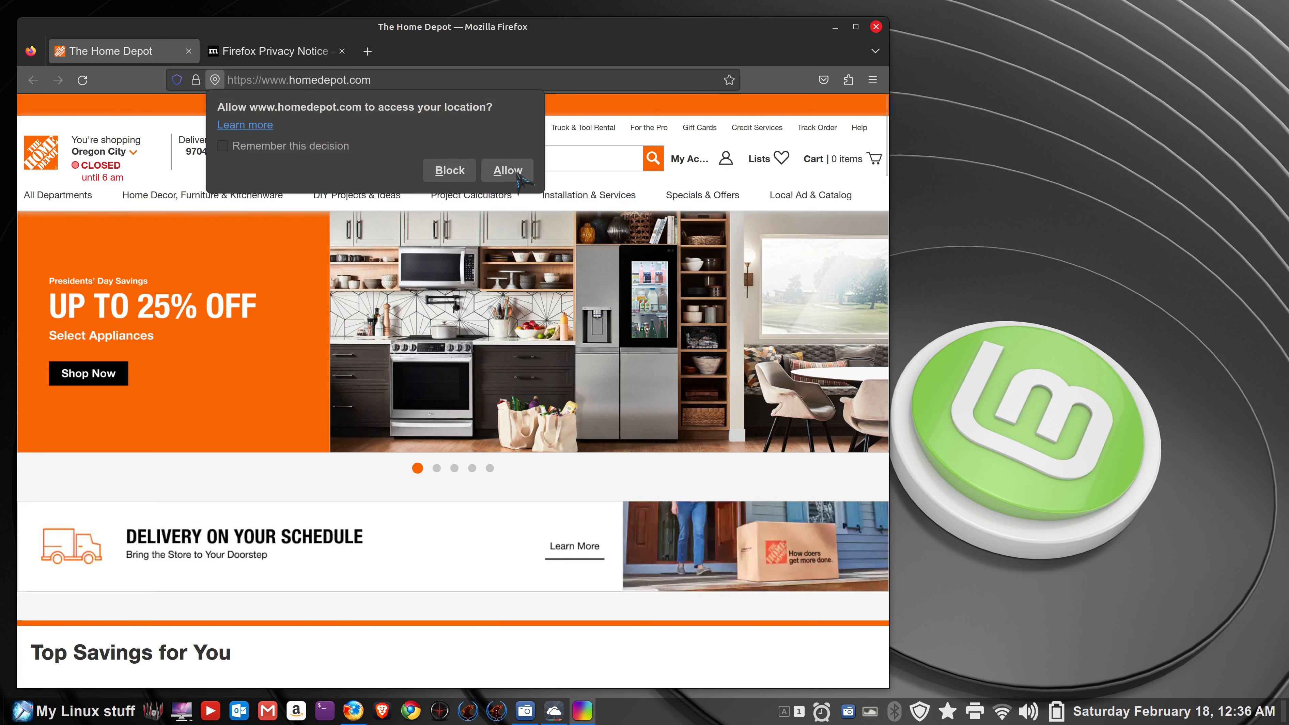
left_click(450, 170)
mouse_move(599, 195)
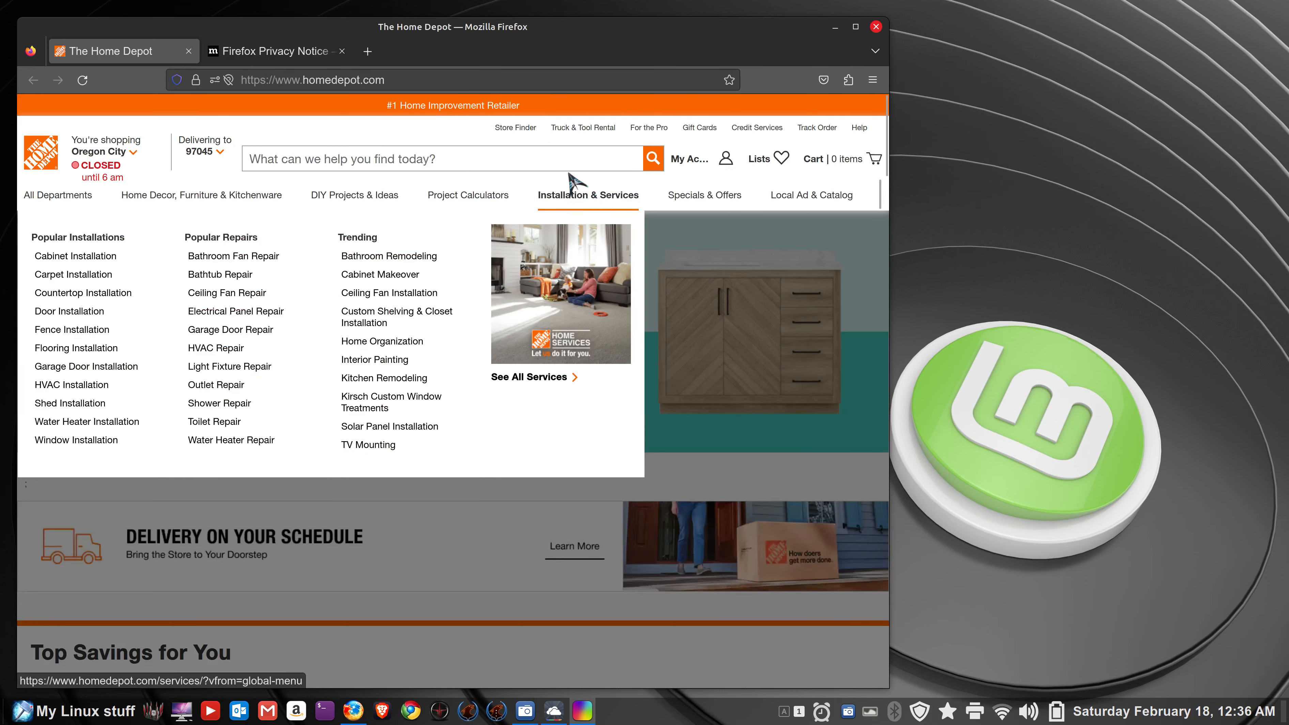
left_click(390, 79)
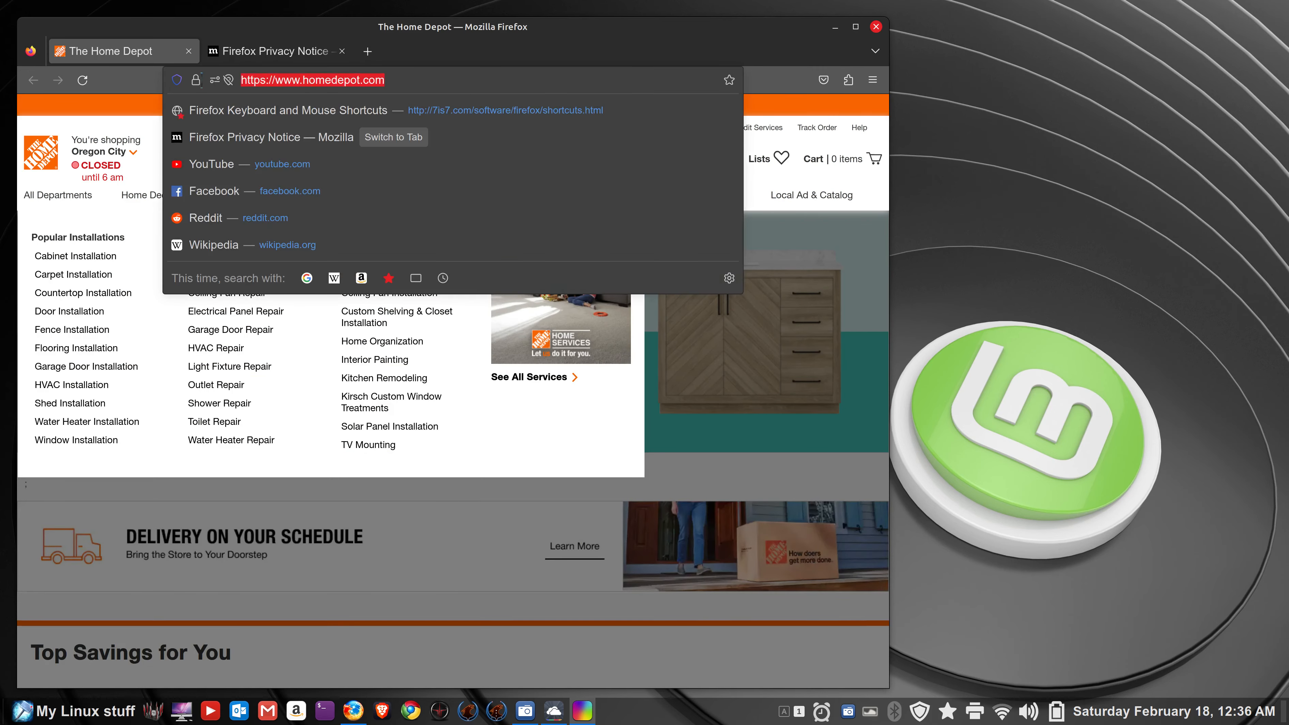
left_click(876, 26)
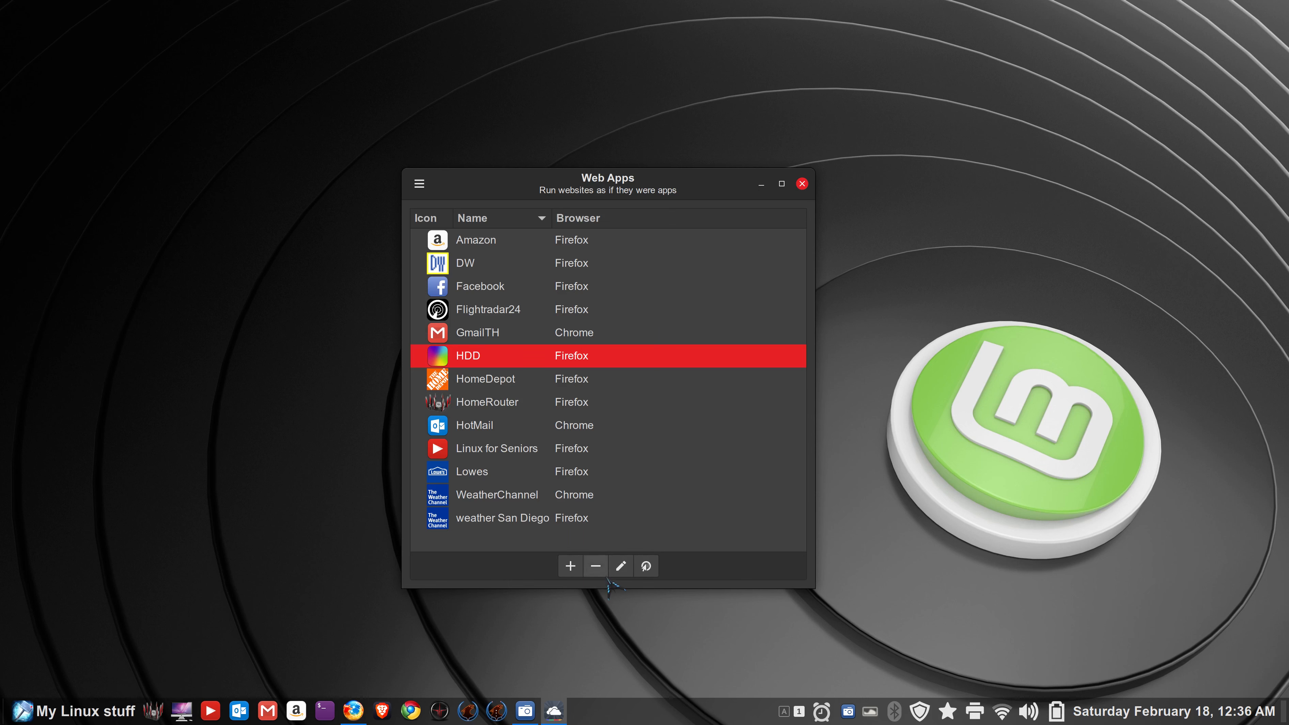
- Delete HDD, then copy the Flightradar24 app's address from its edit form
left_click(599, 568)
left_click(691, 428)
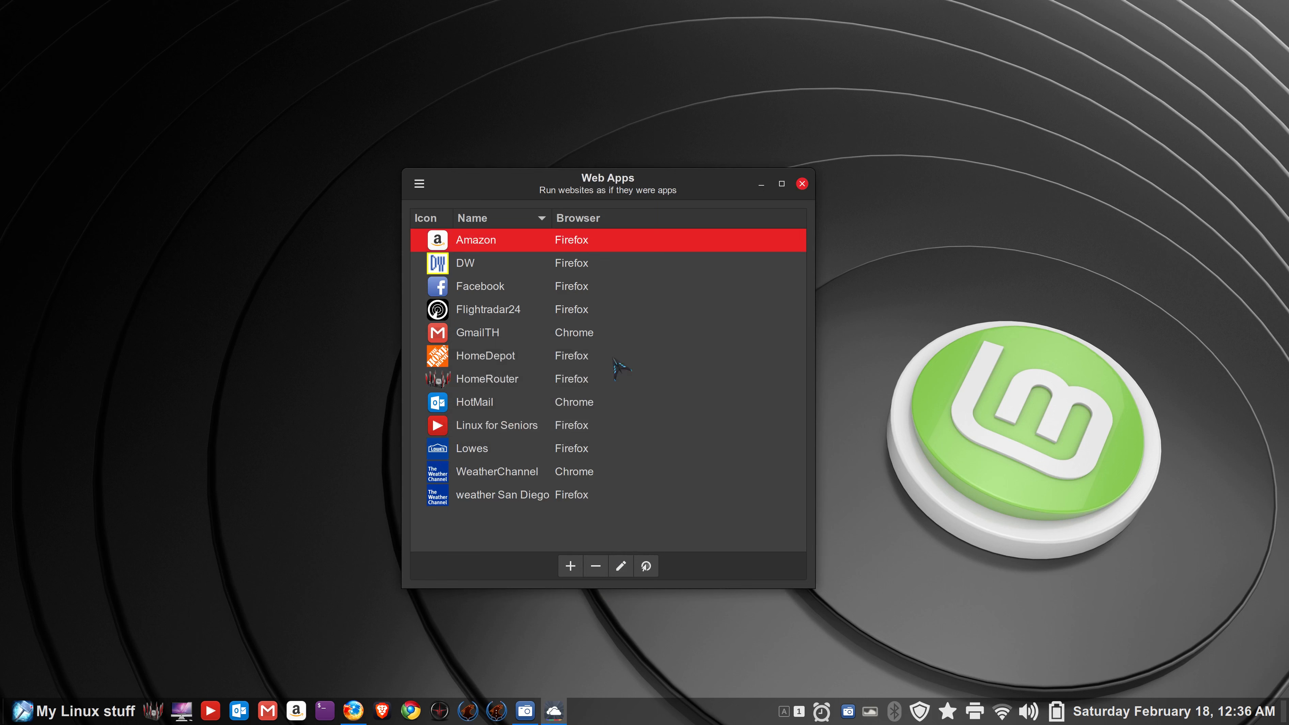
left_click(517, 315)
left_click(621, 566)
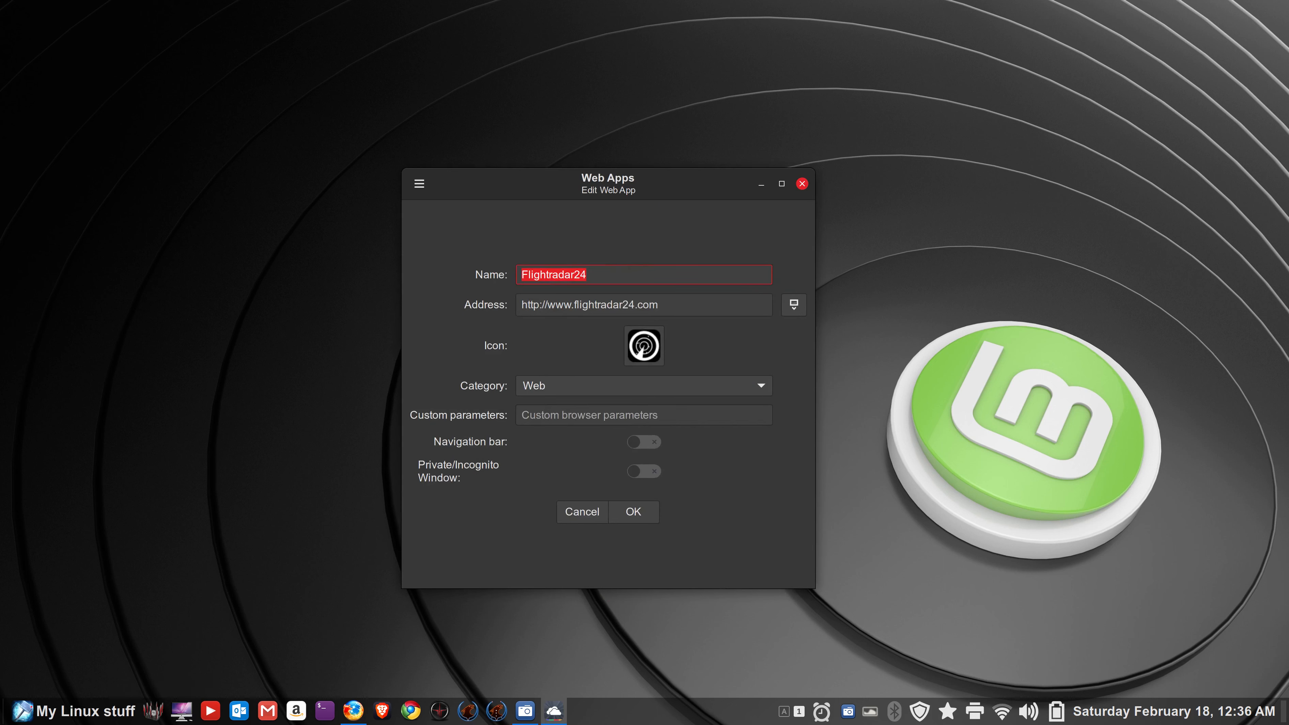
key("Tab")
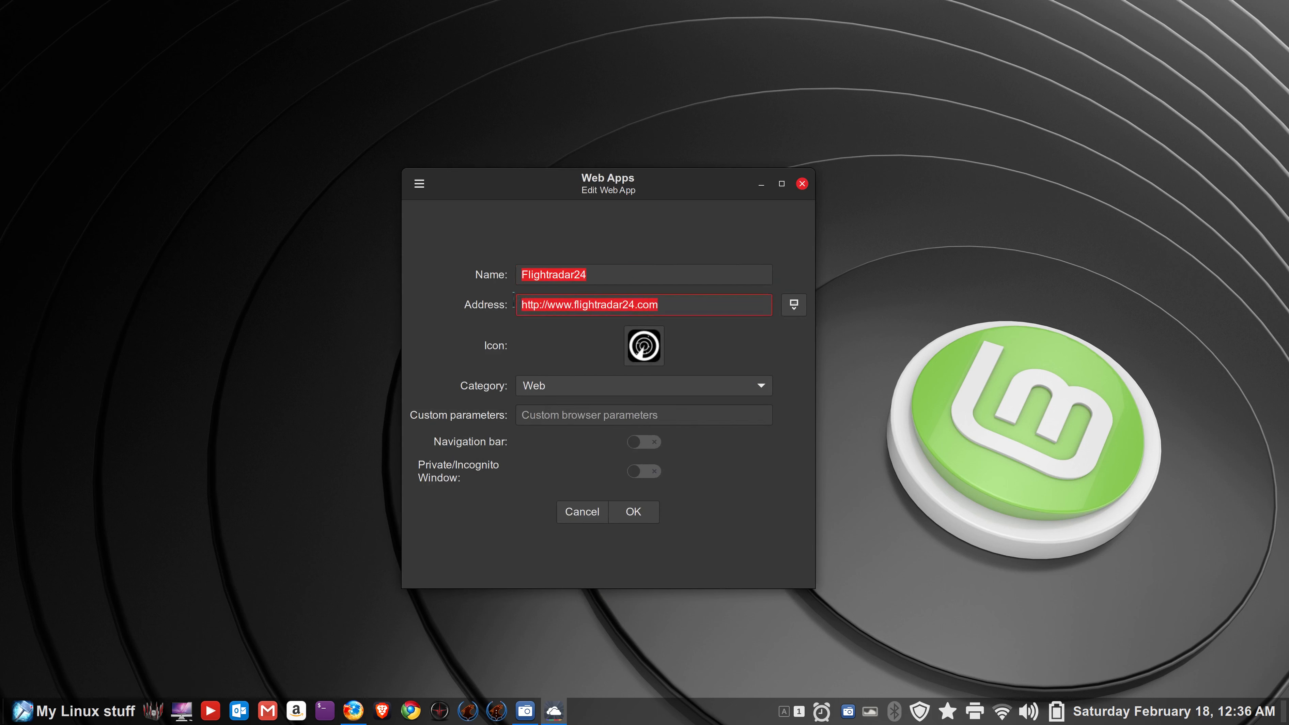
right_click(552, 306)
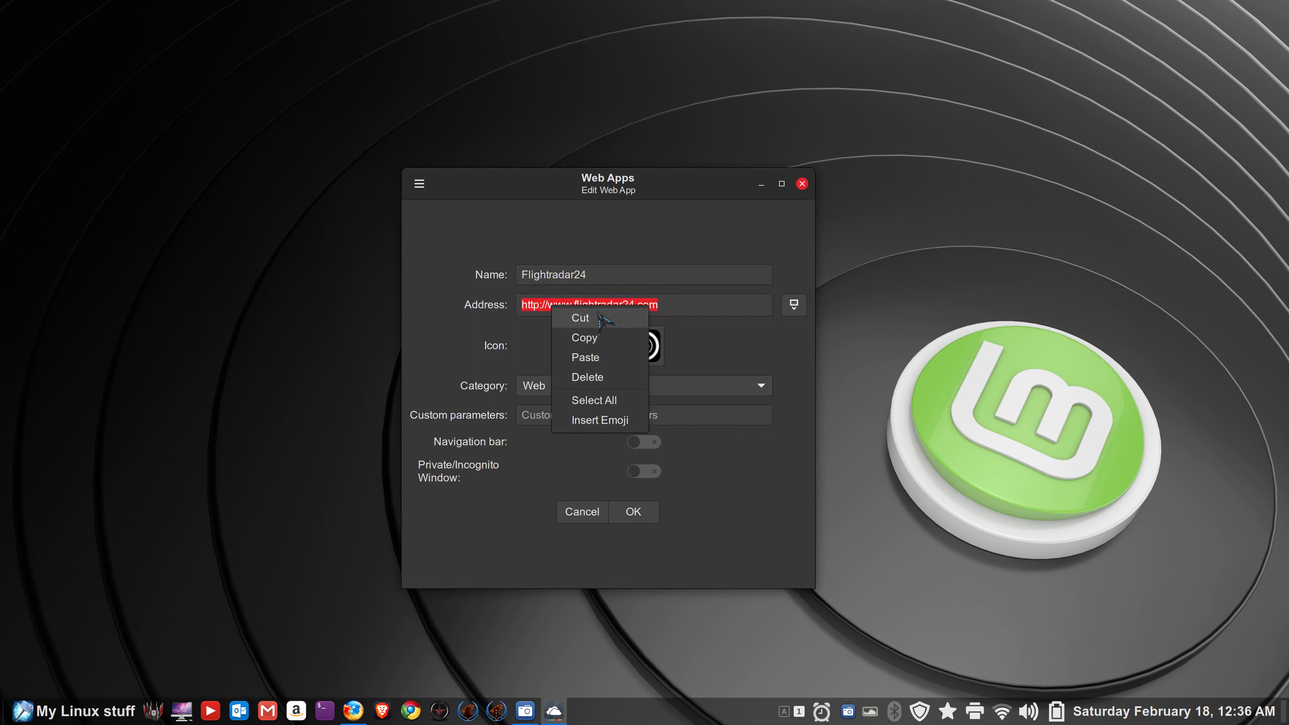
left_click(604, 338)
left_click(582, 512)
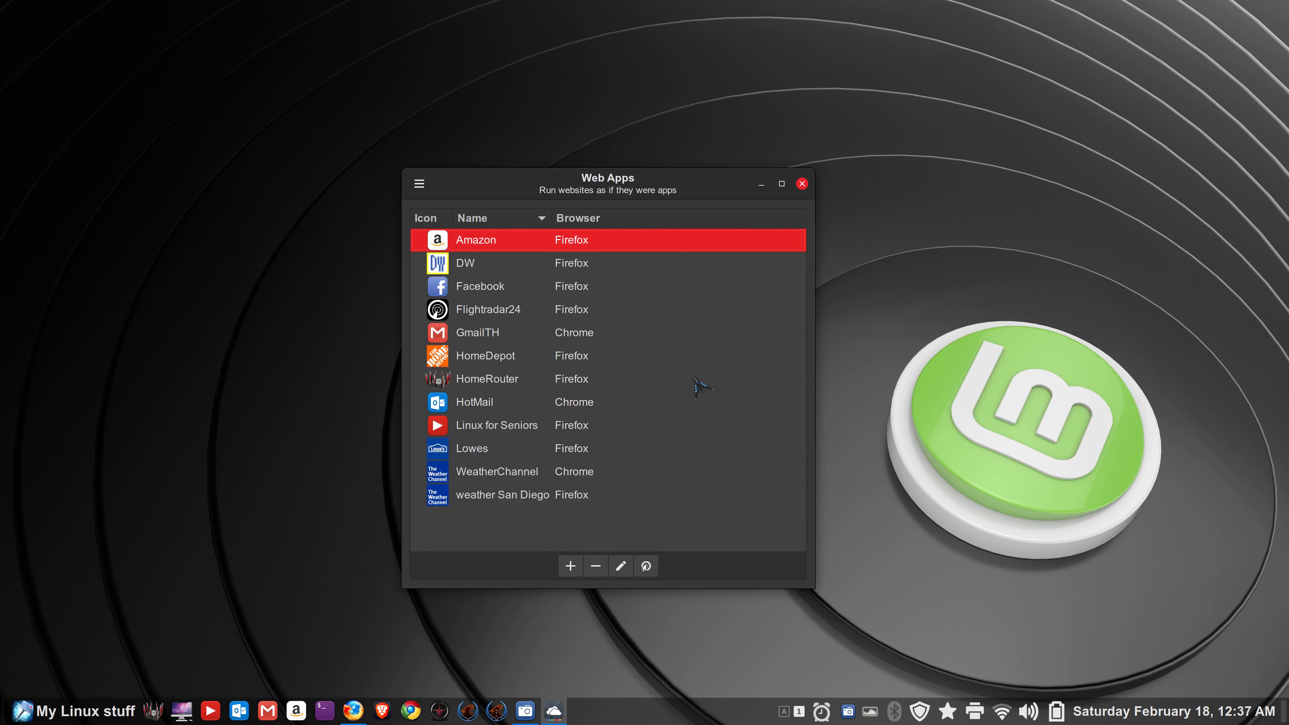
- Start a new web app with the pasted flightradar24.com address and its 192x192 radar icon
left_click(570, 567)
left_click(562, 290)
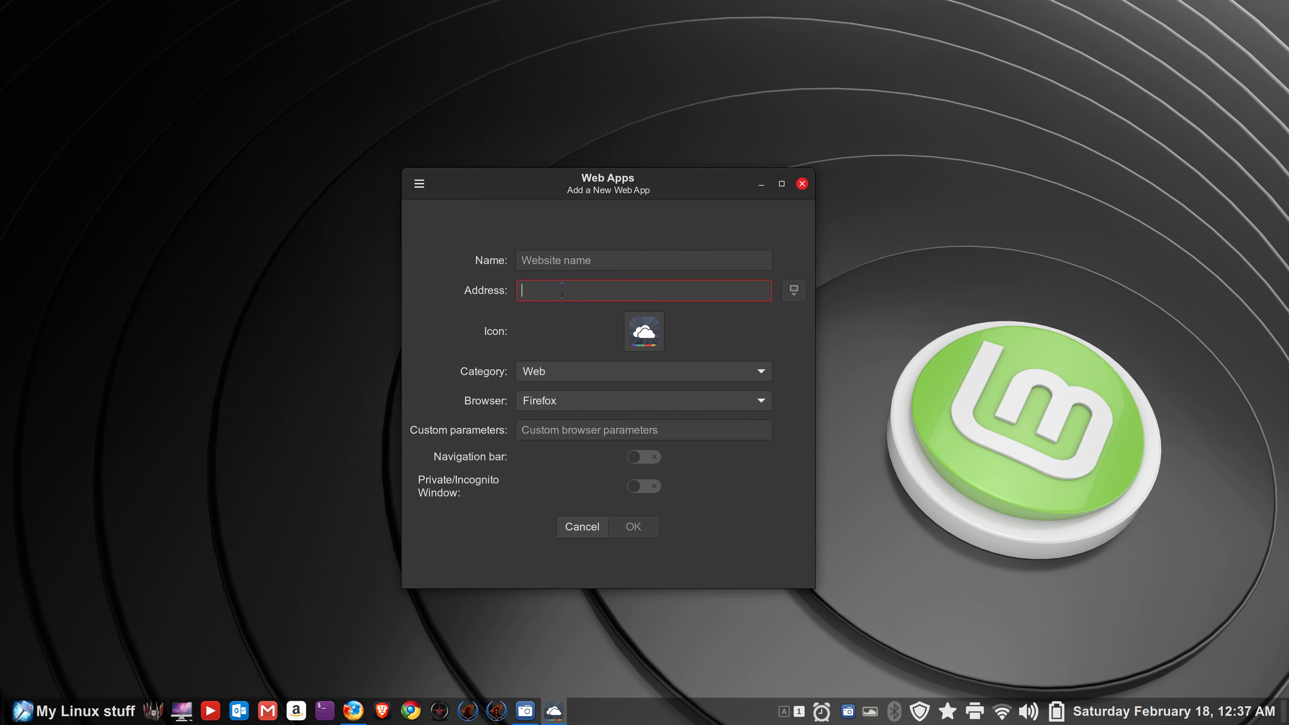
right_click(562, 290)
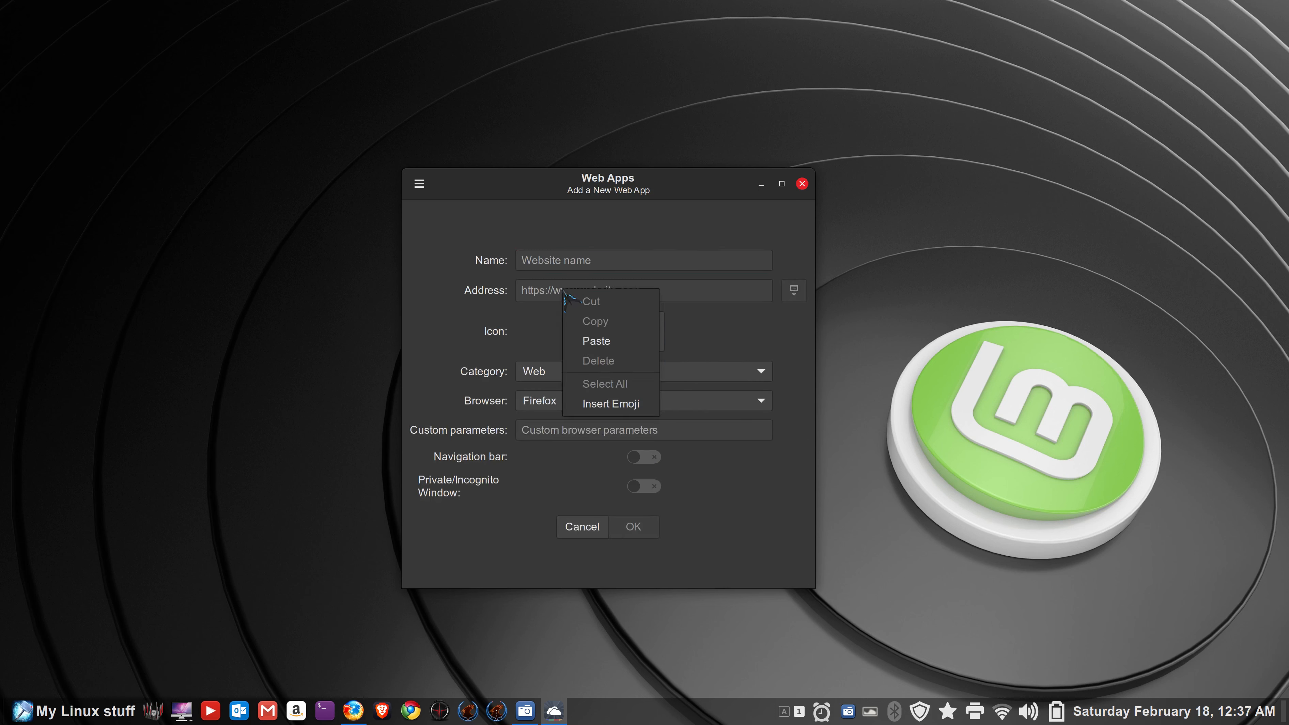
left_click(594, 341)
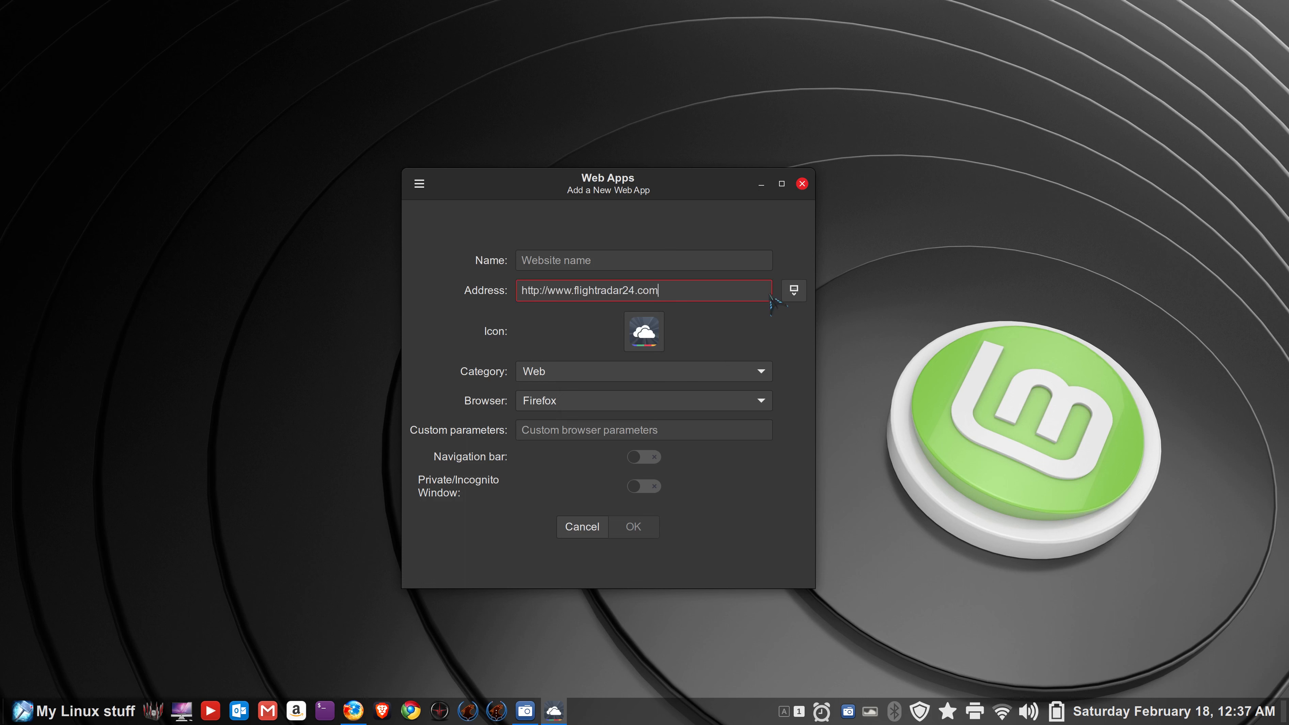
left_click(793, 292)
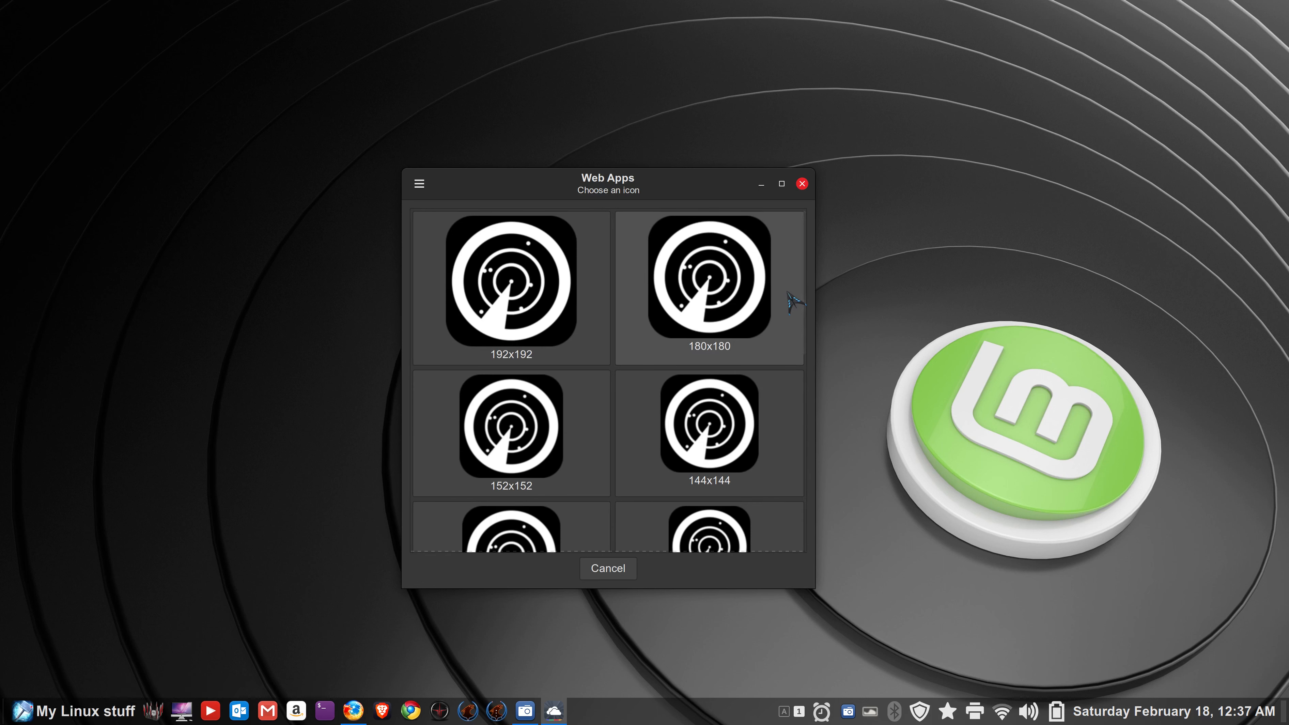
left_click(541, 290)
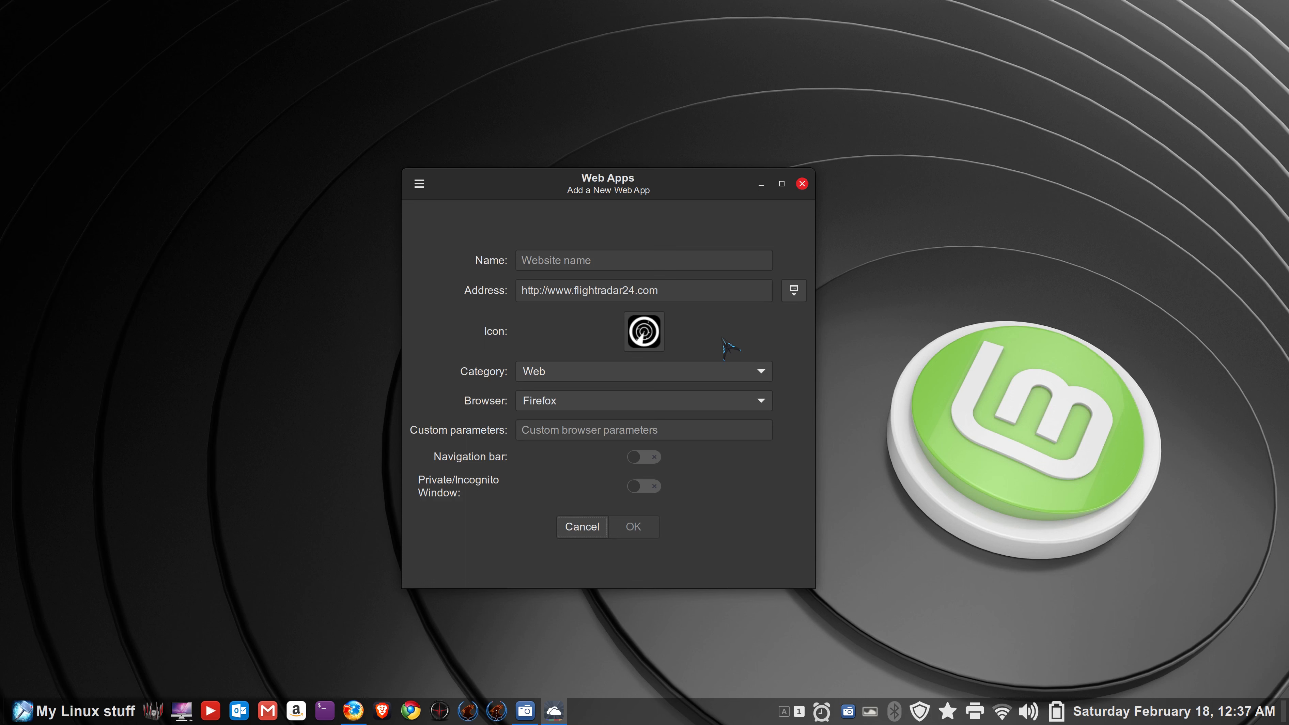
- Name the app test2, enable the navigation bar, and save it
left_click(563, 259)
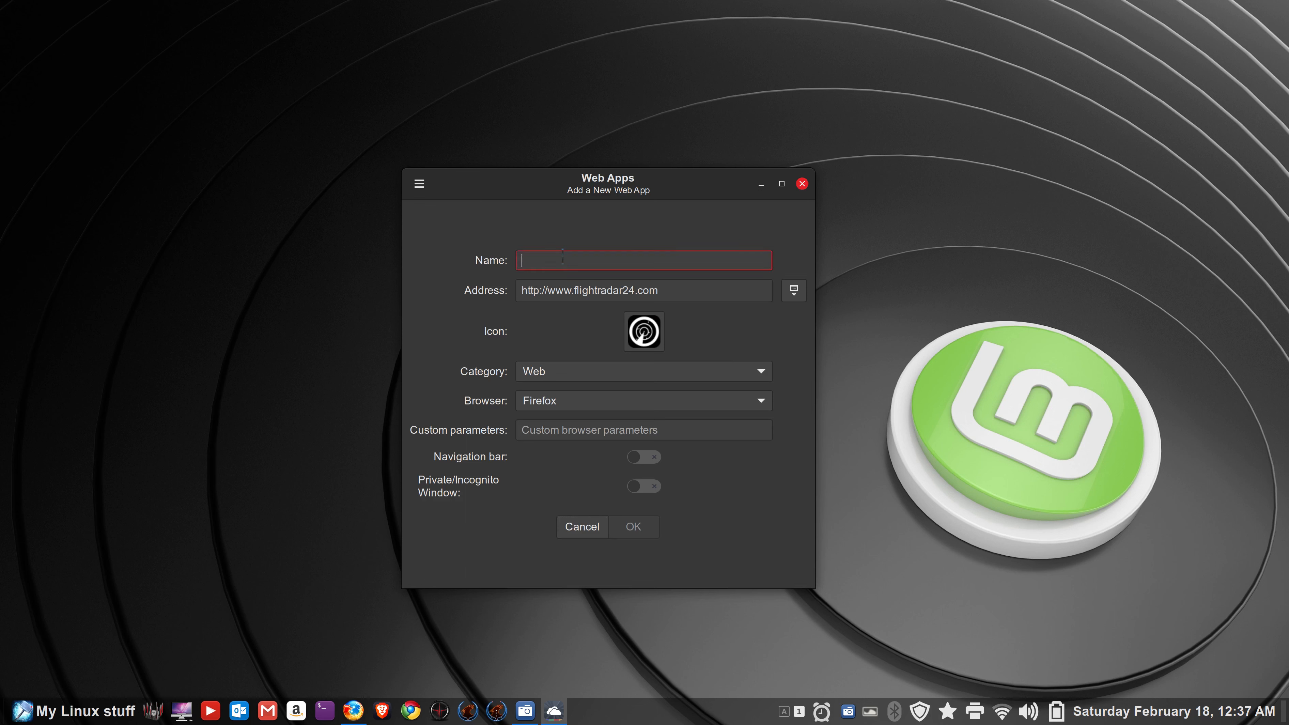
type("test2")
left_click(652, 457)
left_click(643, 528)
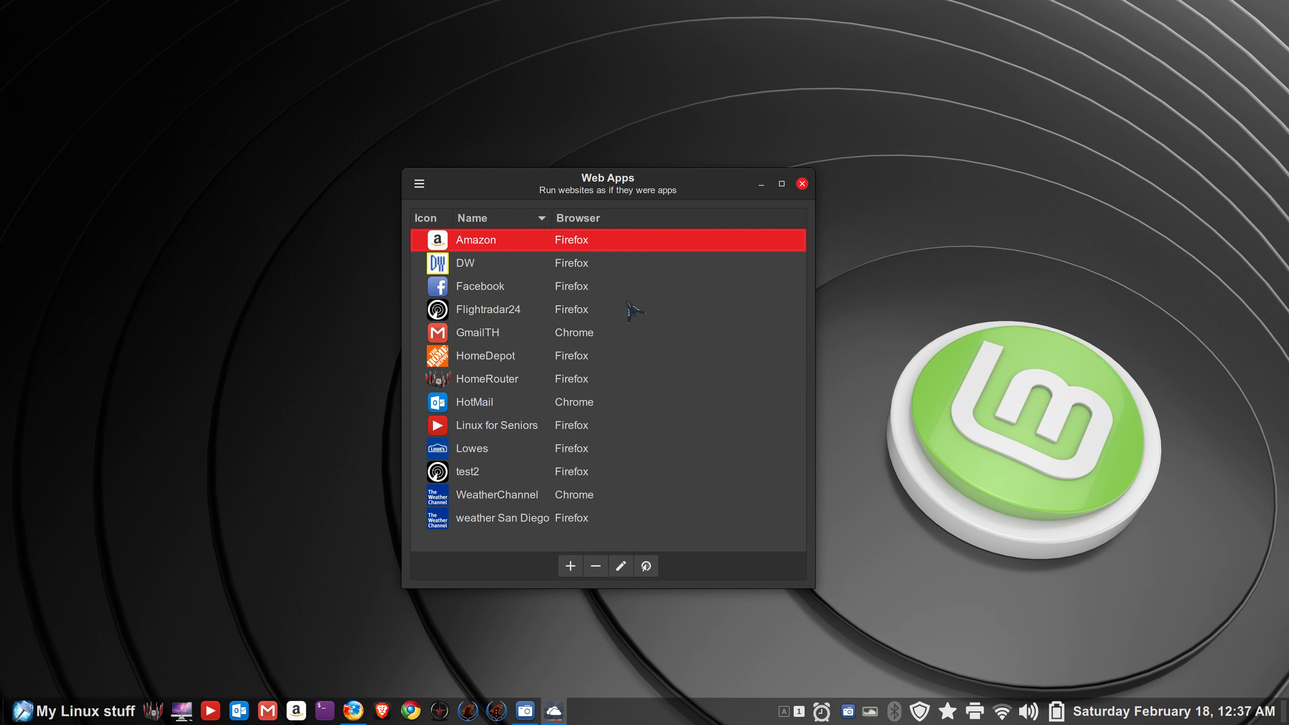
- Launch test2, accept all cookies, close the Privacy Notice tab, and maximize the flight map
double_click(466, 477)
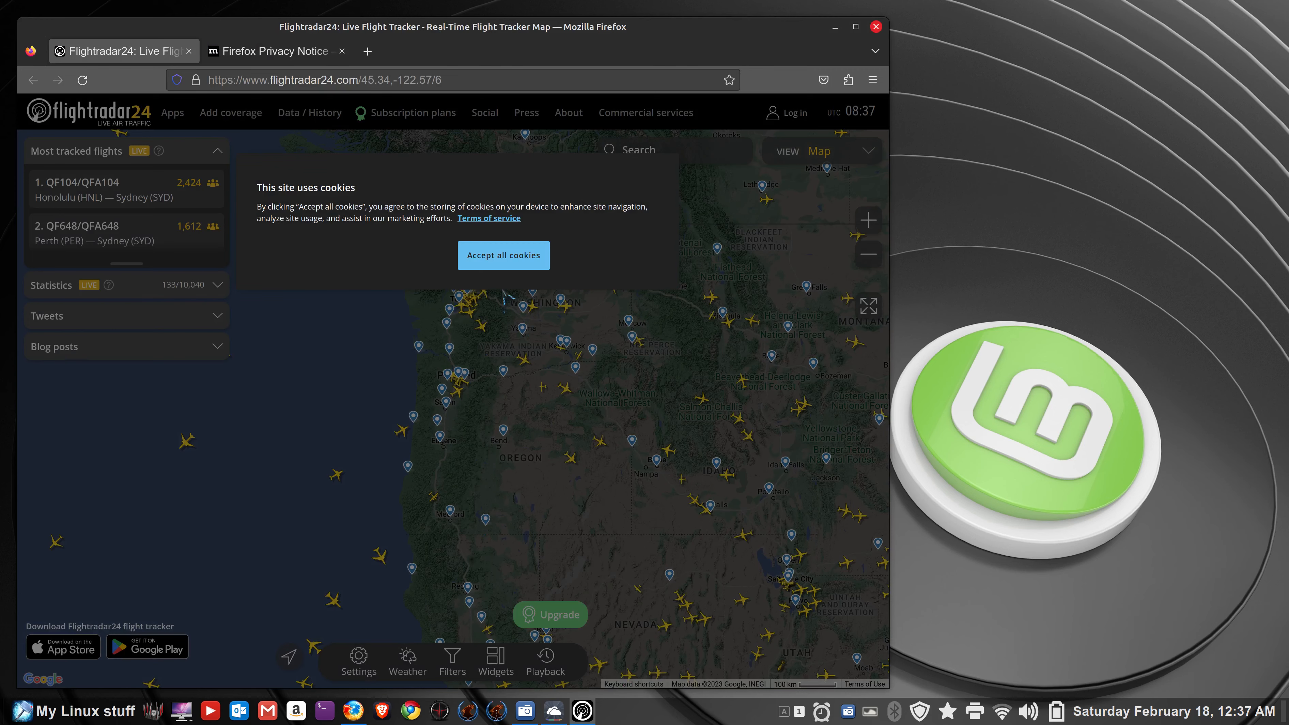
left_click(490, 268)
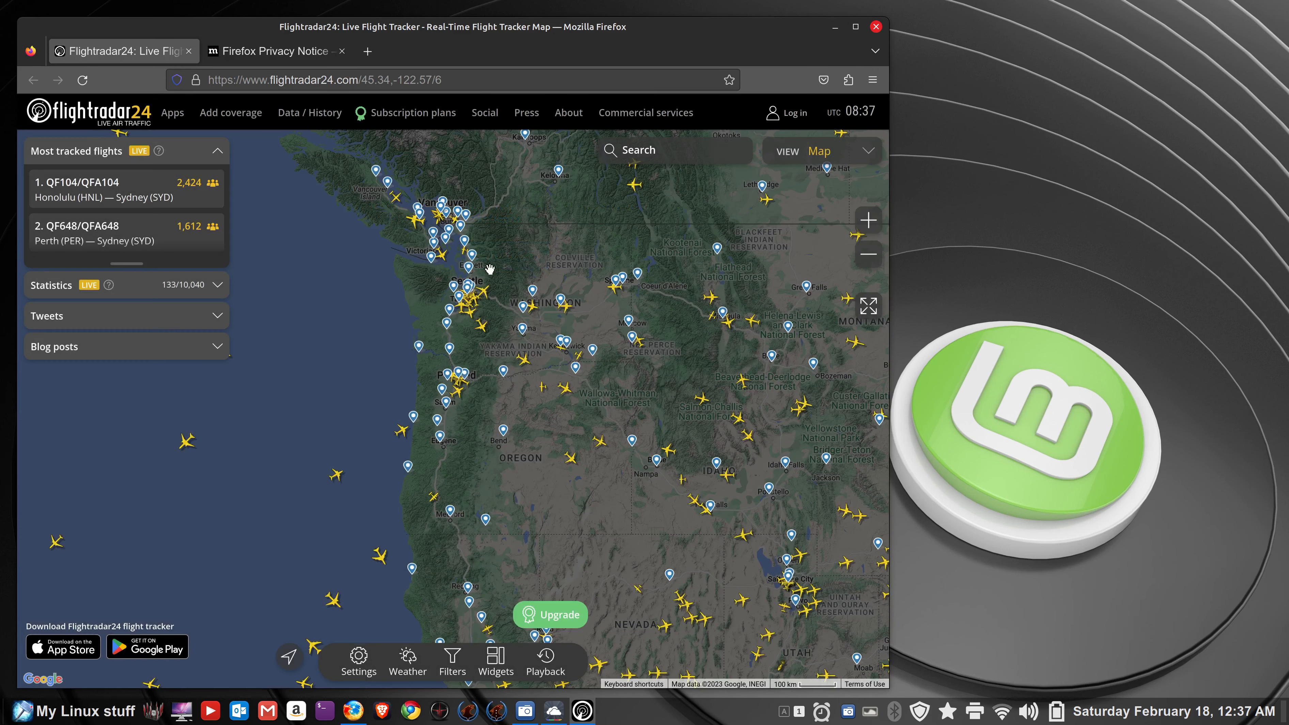
left_click(342, 51)
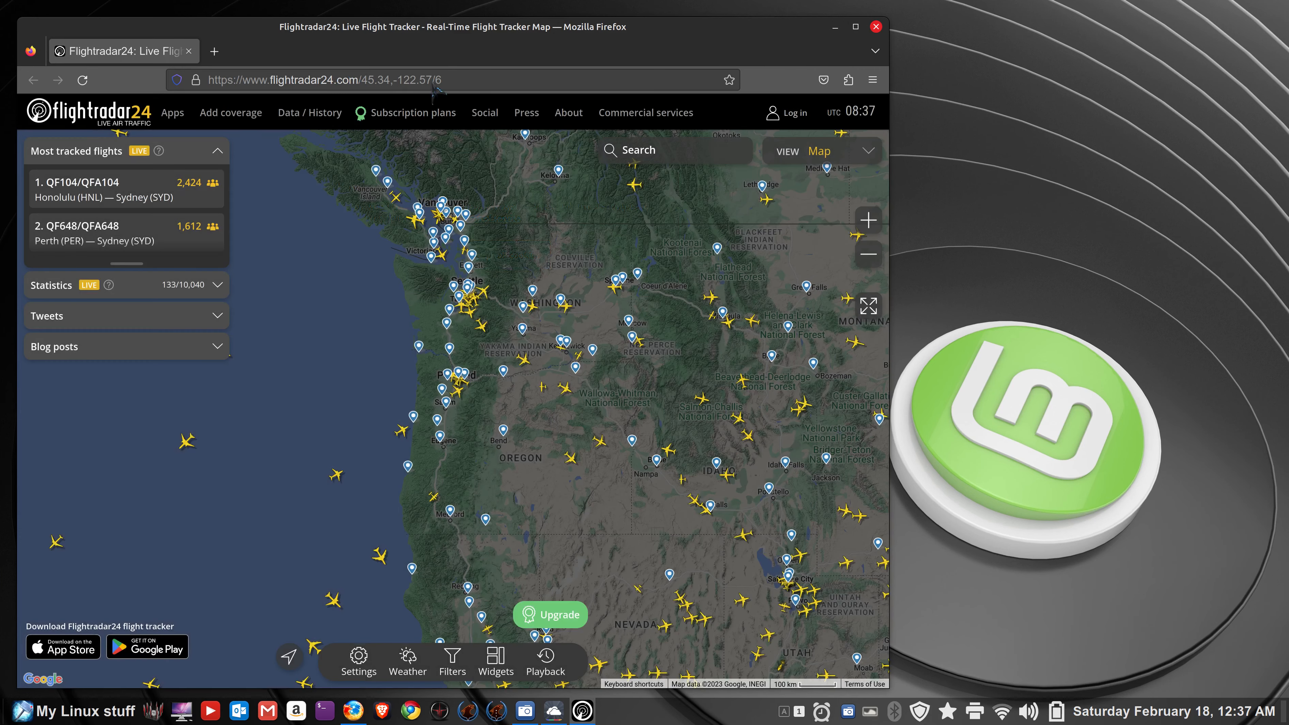
left_click(856, 26)
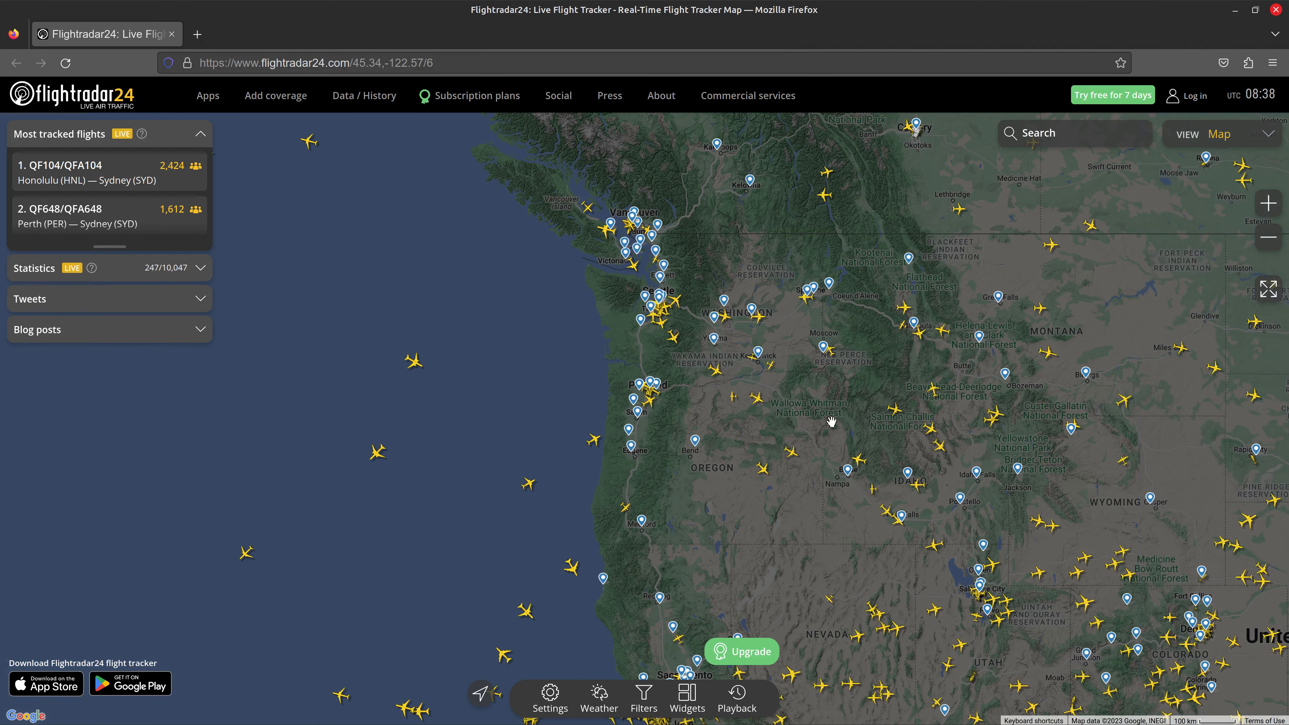
left_click(1075, 134)
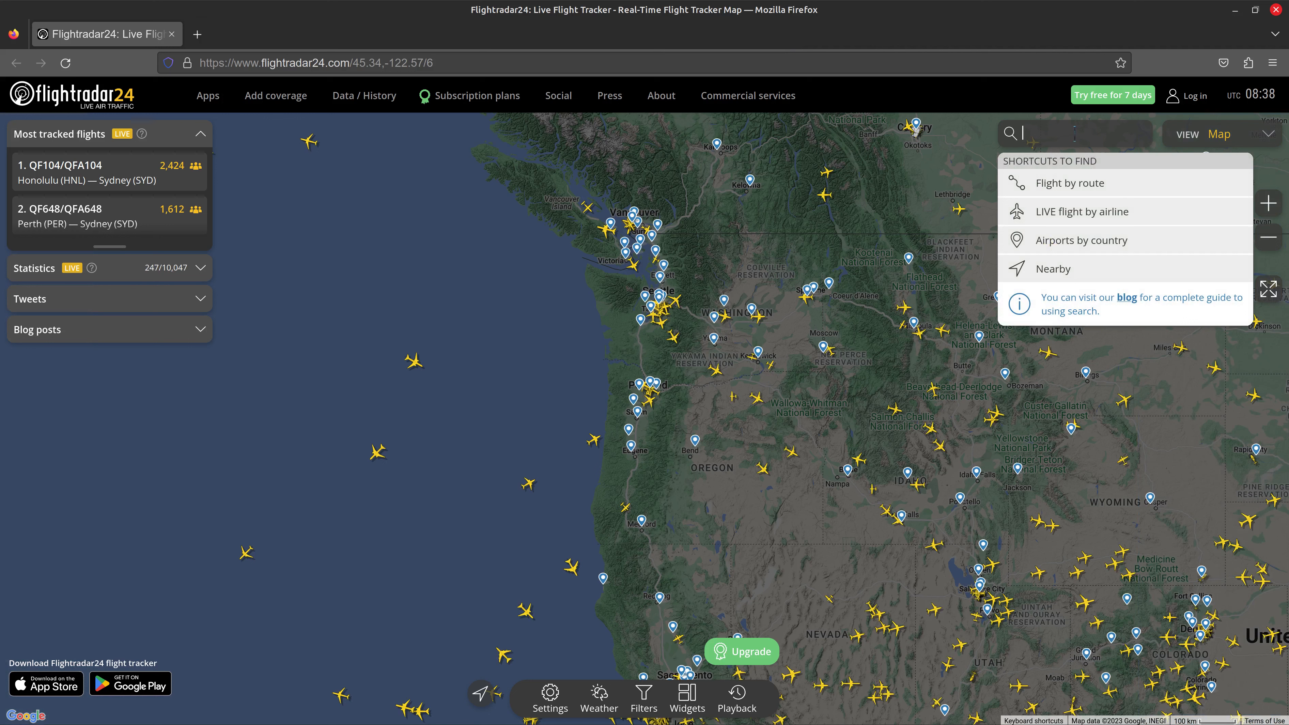
left_click(895, 239)
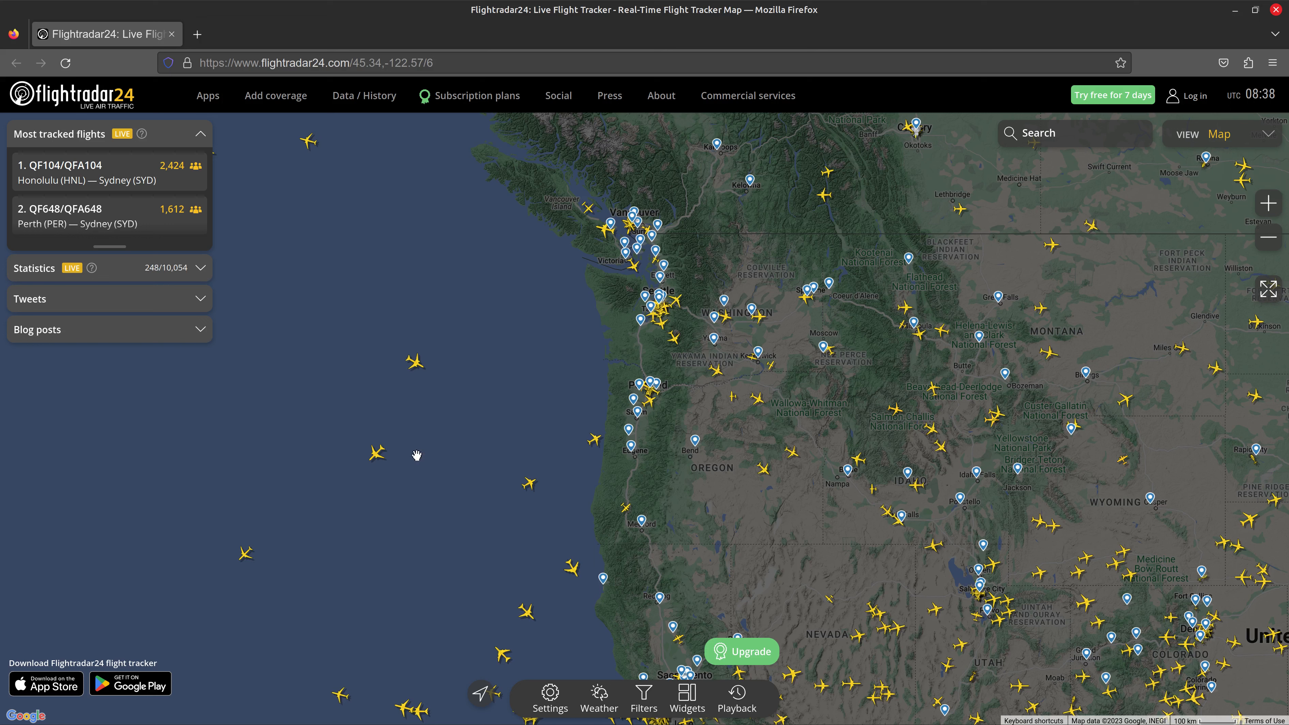
- Check flights ACA033 and CPA090 on the map, zoom out, then close the window
left_click(389, 454)
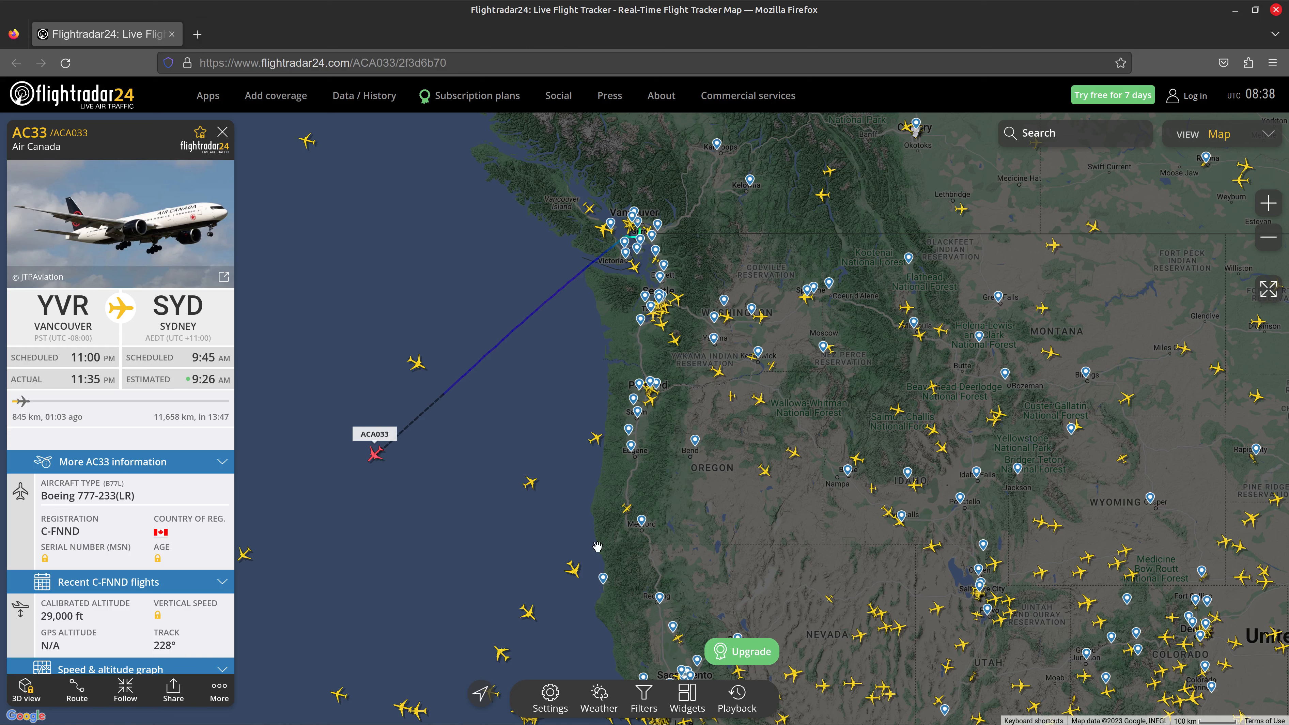
left_click(576, 572)
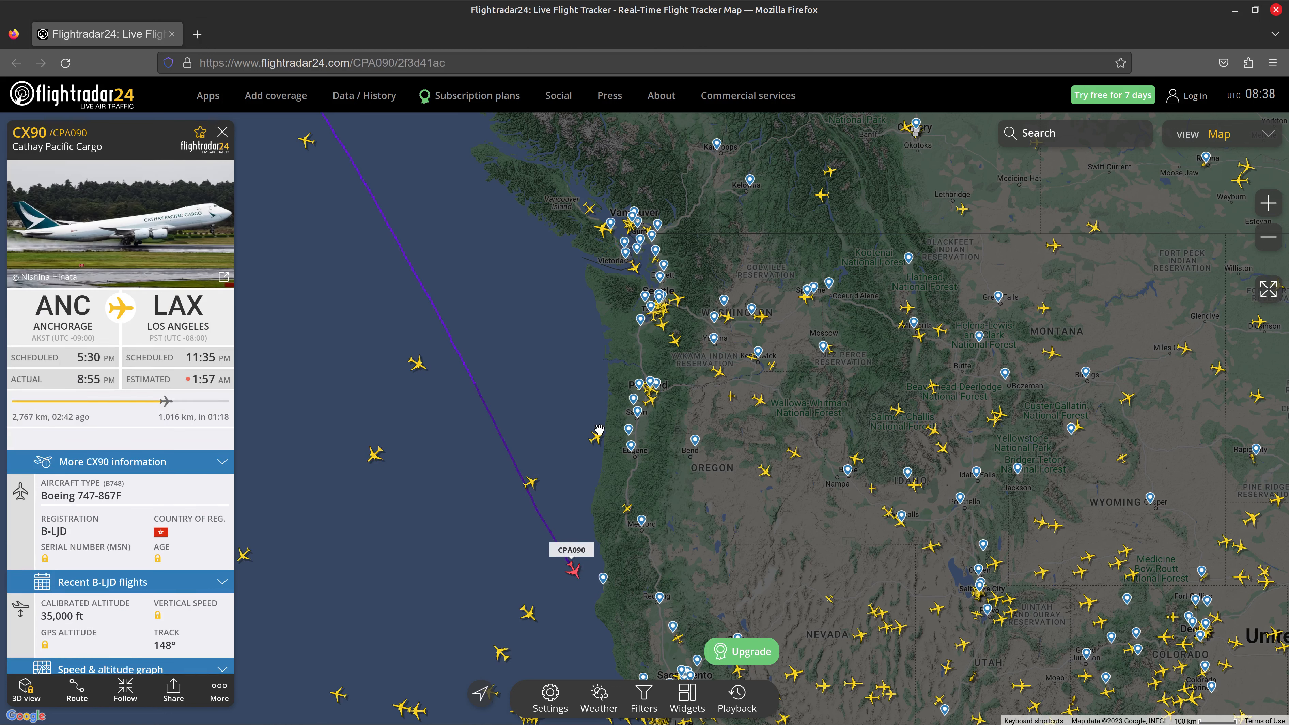
scroll(599, 429, "down", 3)
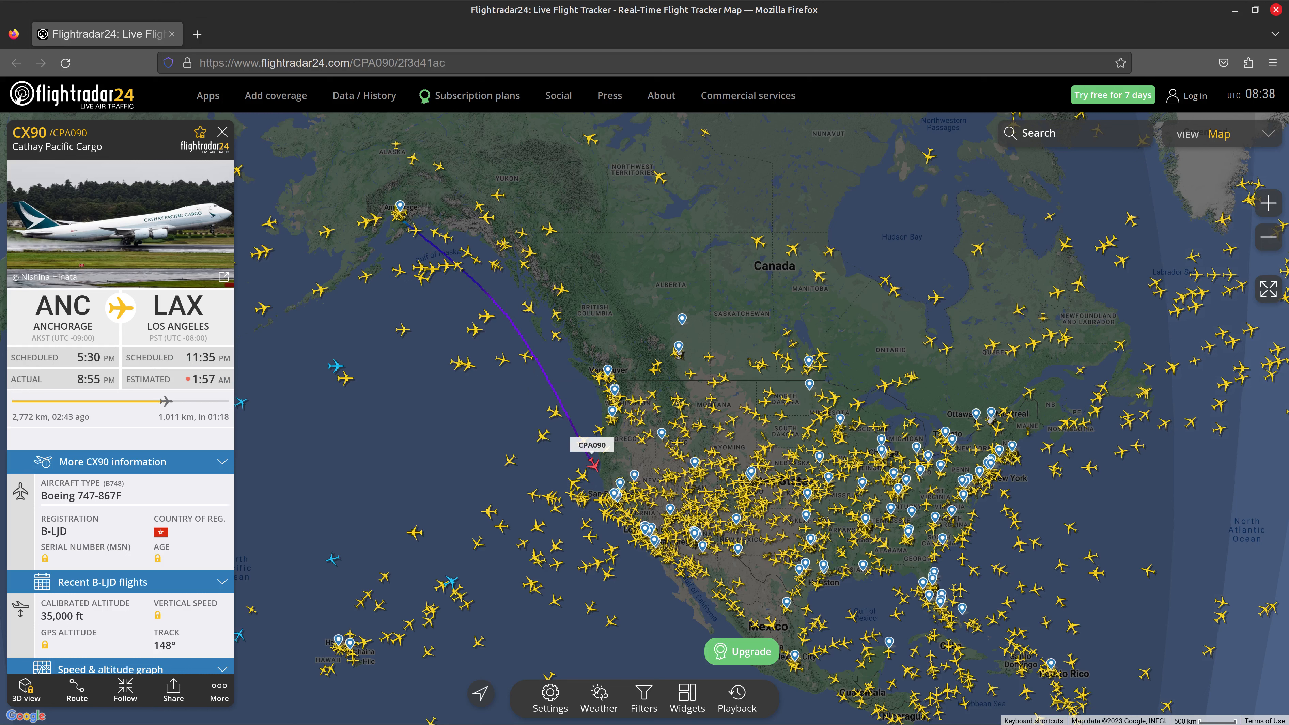
left_click(1276, 10)
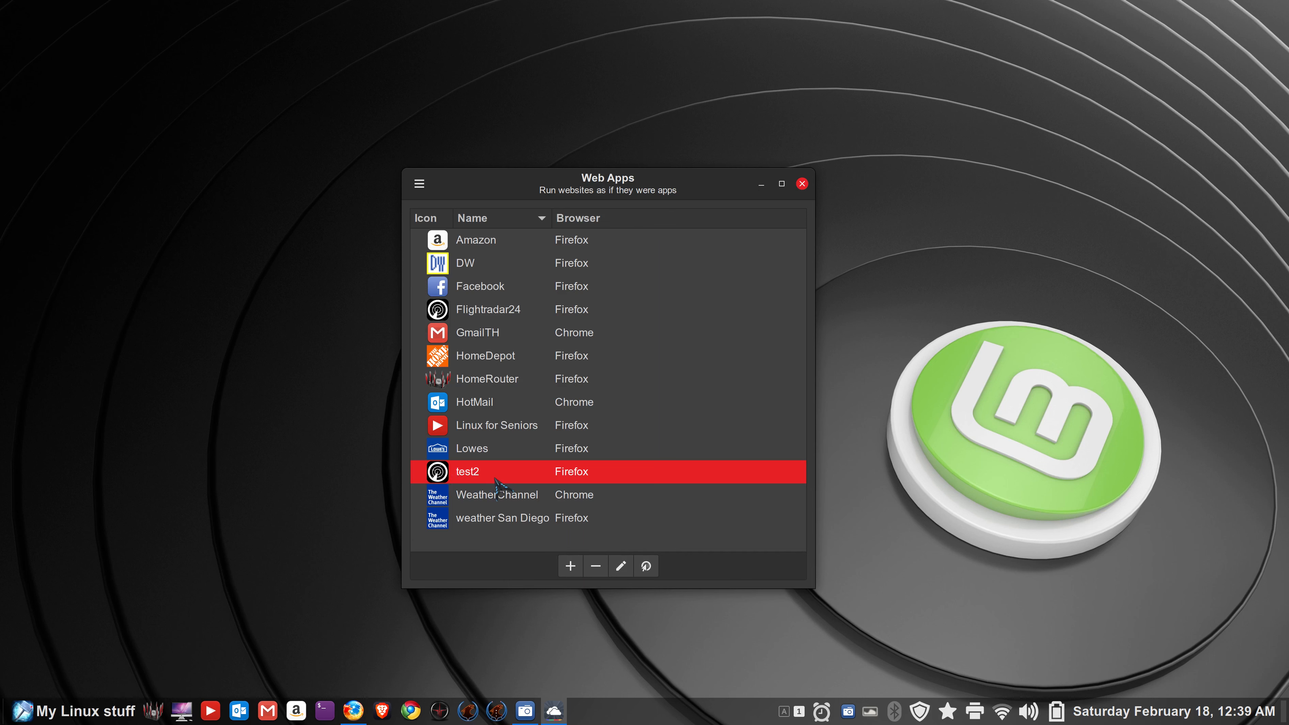
- Permanently delete test2 from the Web Apps list and close the manager
left_click(596, 566)
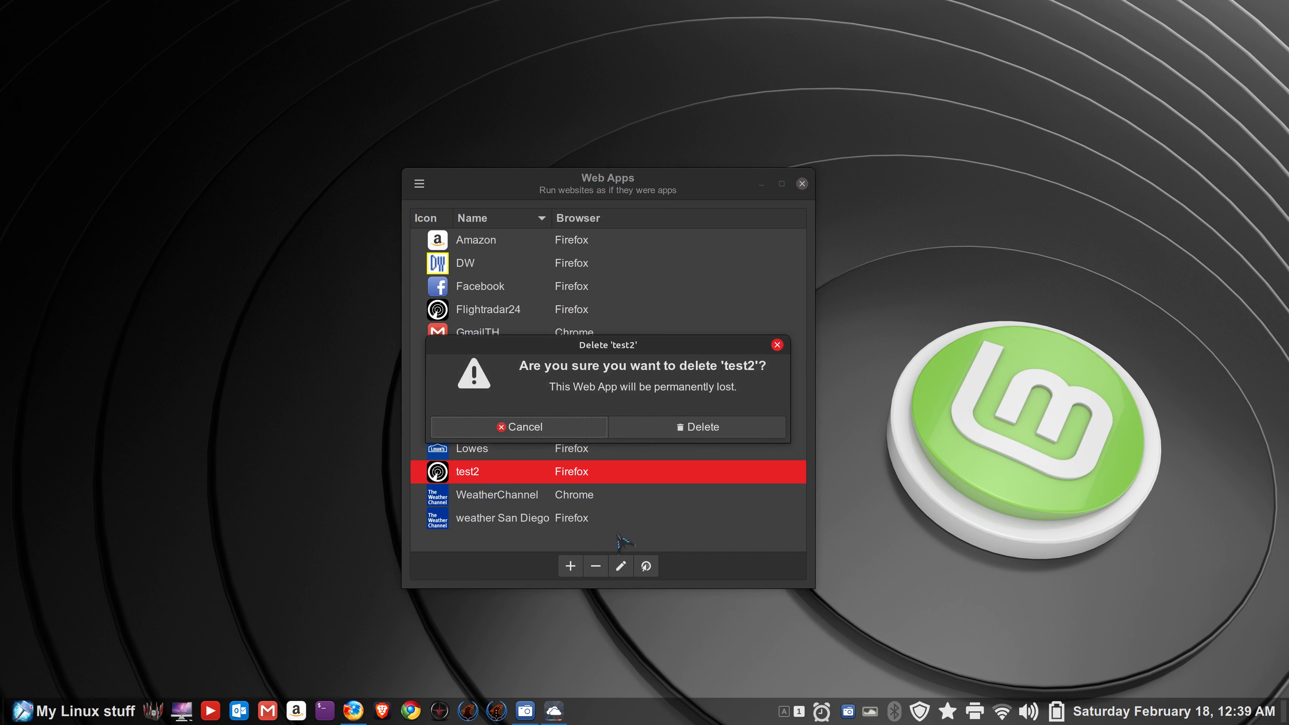
left_click(655, 431)
left_click(477, 310)
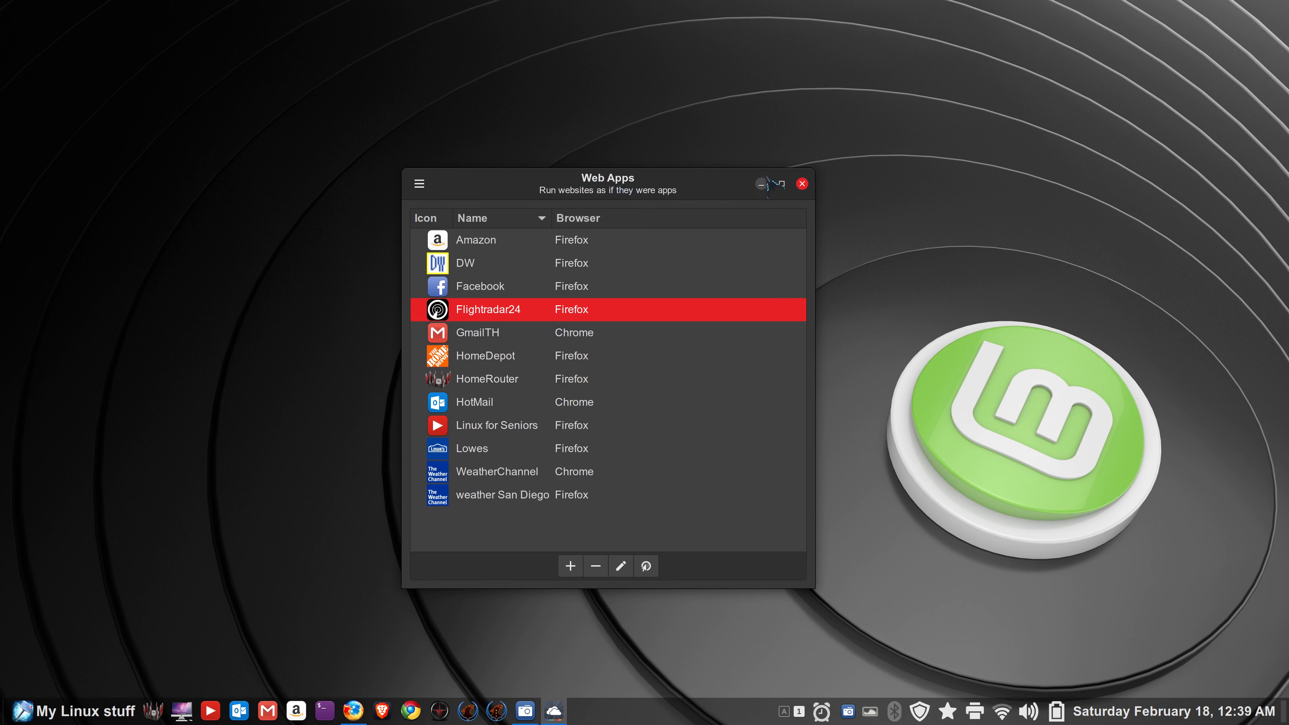
left_click(802, 183)
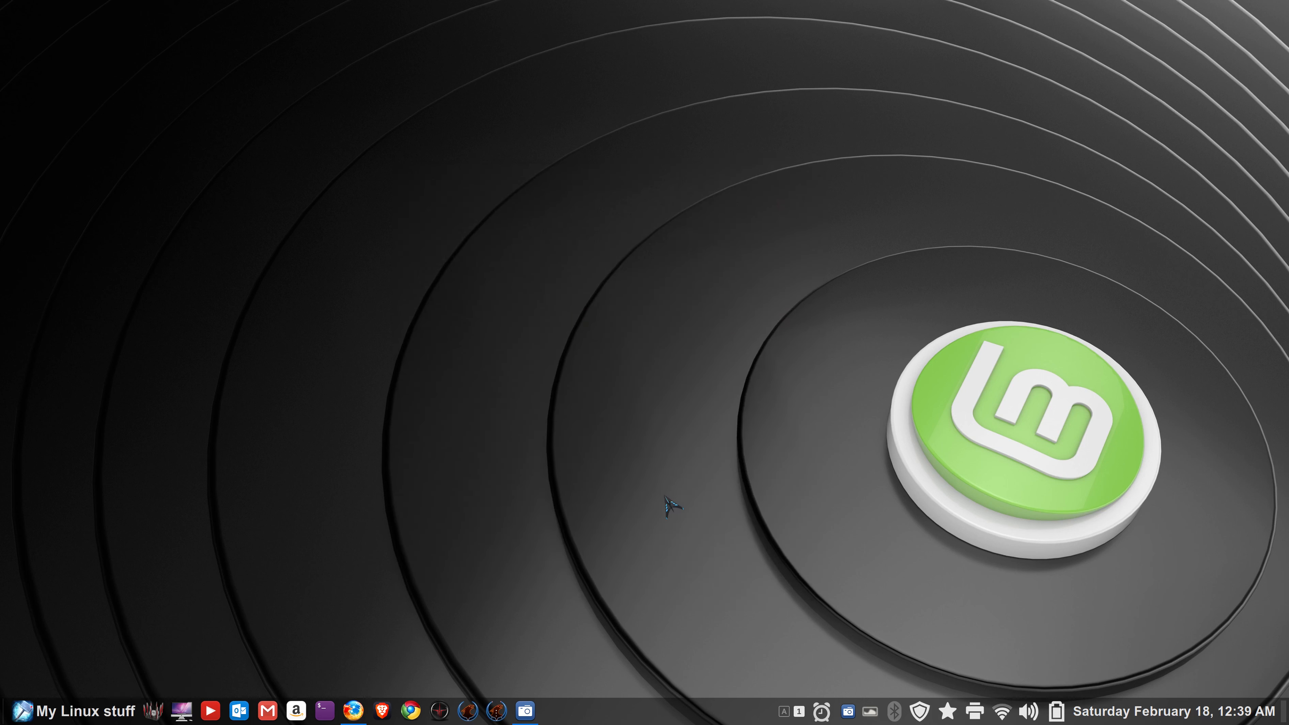